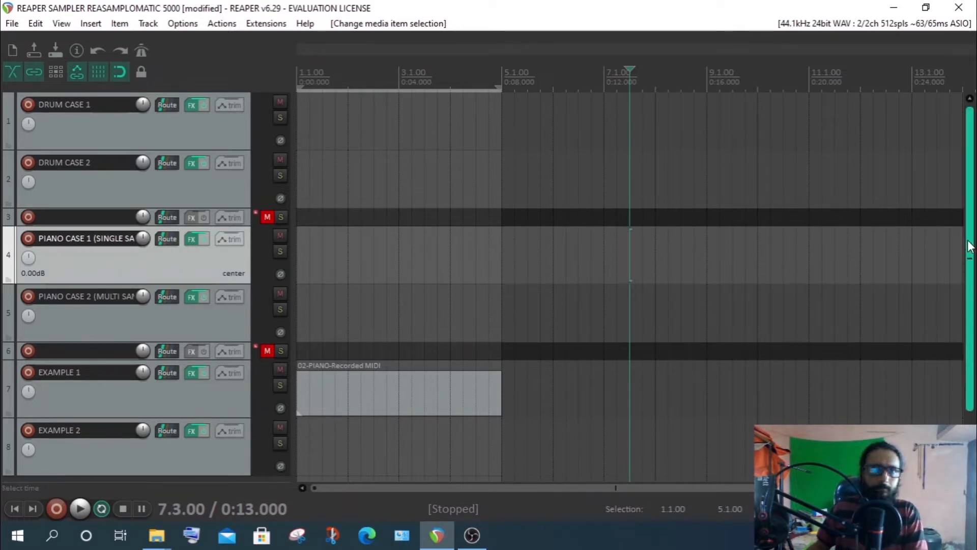
# - Look through the drum case, piano case and example tracks of the sampler project by selecting them in turn
pyautogui.moveTo(968, 247); pyautogui.dragTo(955, 122)
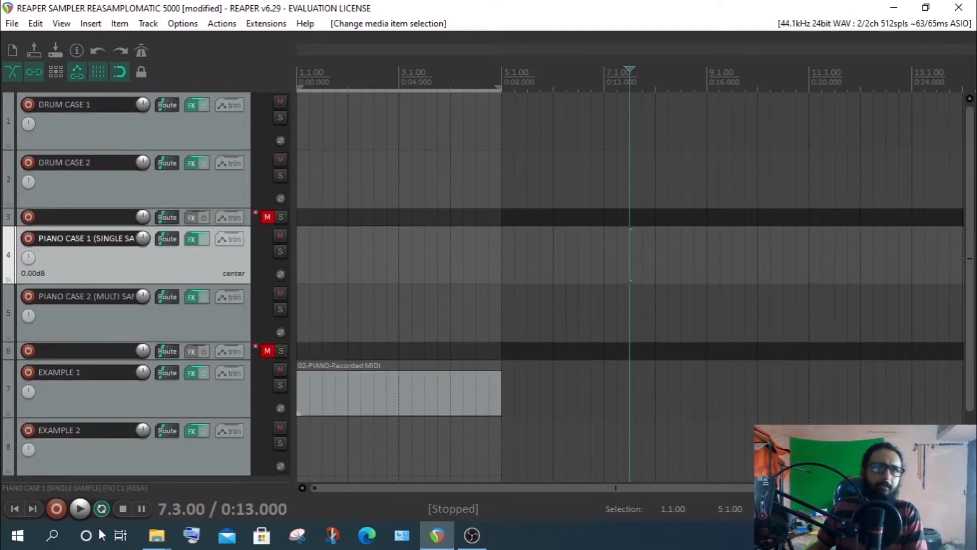
pyautogui.click(158, 182)
pyautogui.click(170, 128)
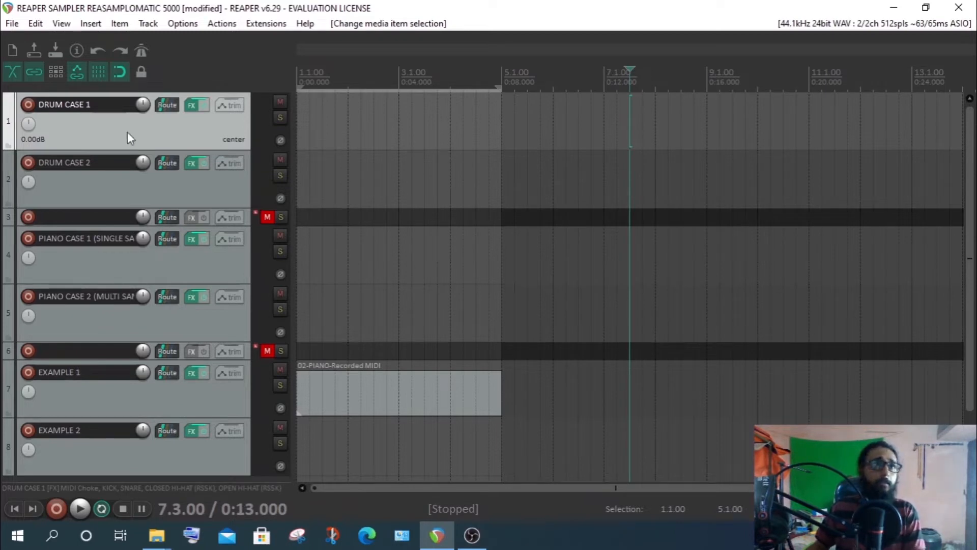
pyautogui.click(99, 191)
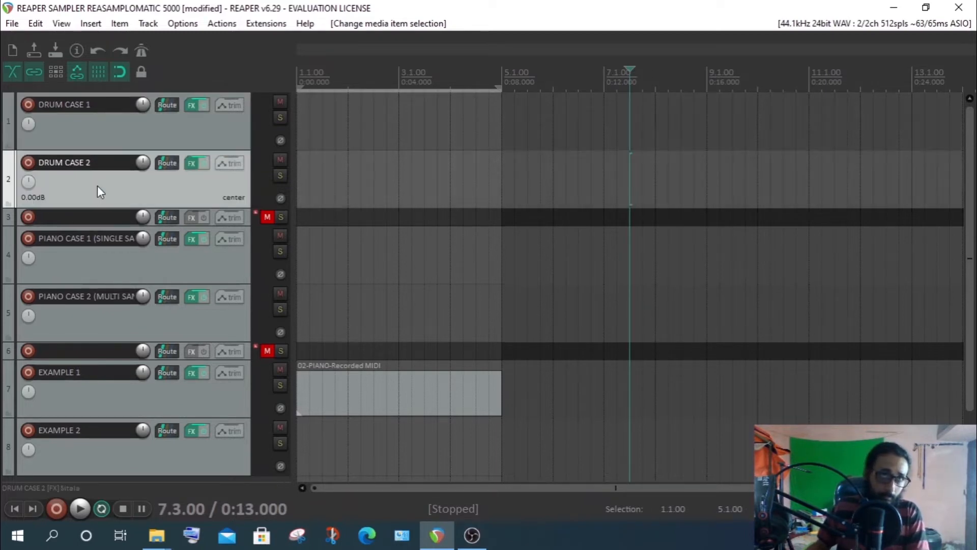
pyautogui.click(108, 133)
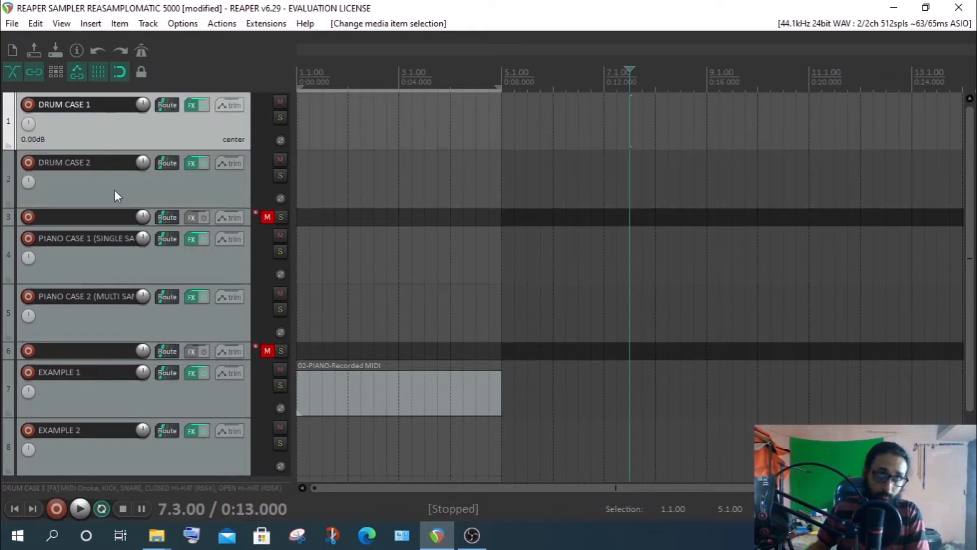
pyautogui.click(112, 181)
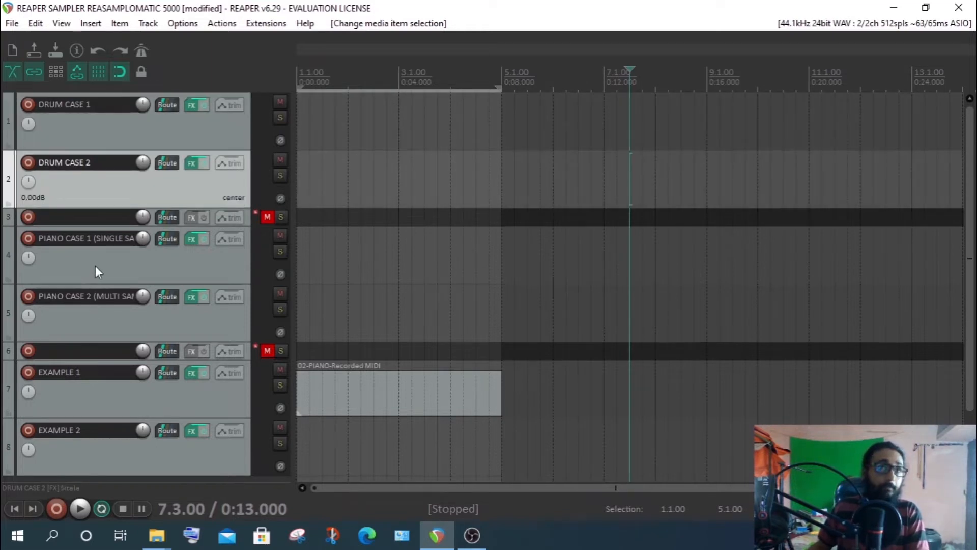
pyautogui.click(96, 266)
pyautogui.click(105, 321)
pyautogui.click(102, 402)
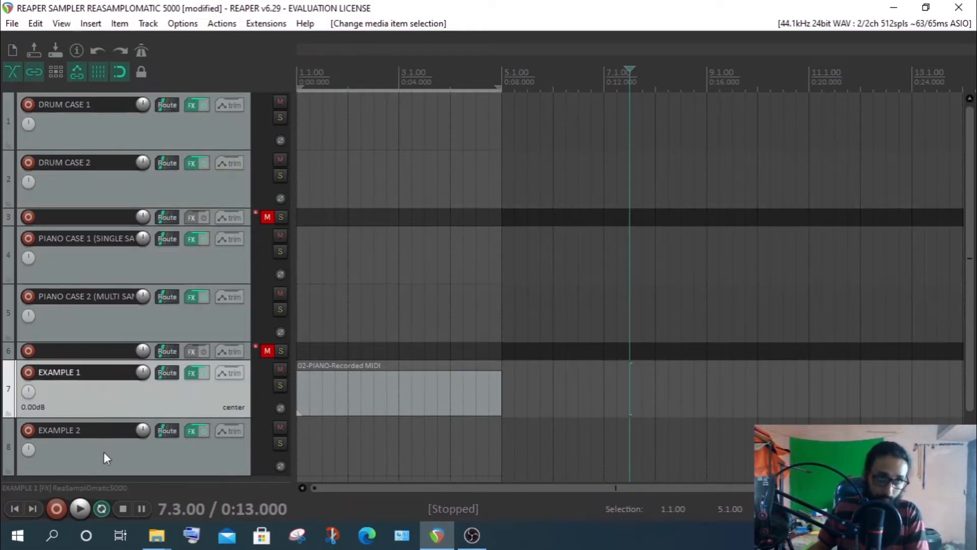
pyautogui.click(103, 458)
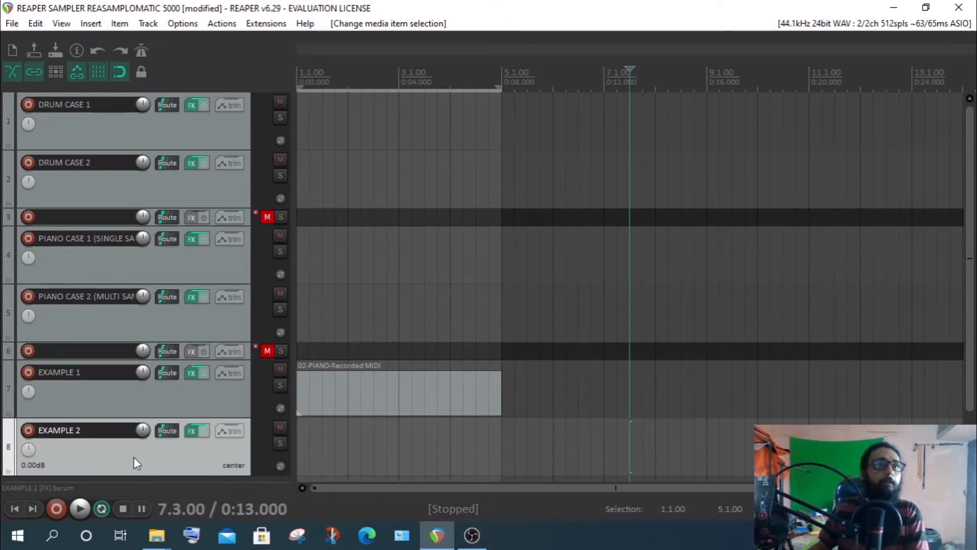
# - Open the effects chain of the EXAMPLE 1 track with its ReaSamplOmatic5000 instrument and move the window clear of the project edge
pyautogui.click(182, 402)
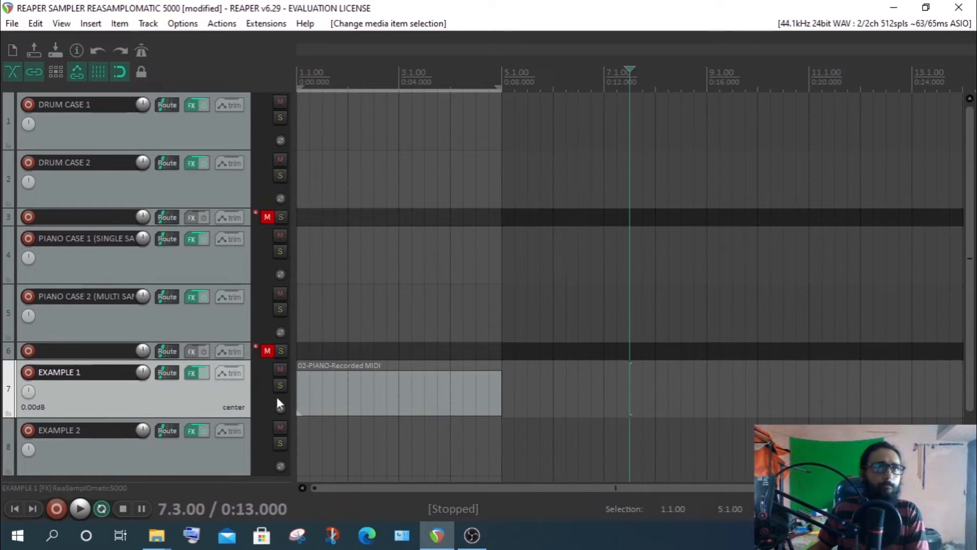
pyautogui.click(192, 373)
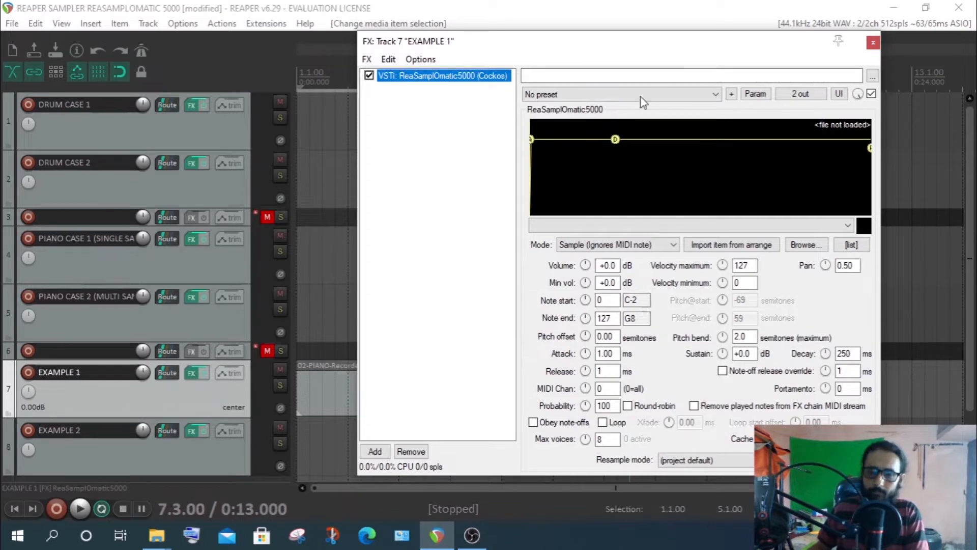
pyautogui.moveTo(625, 41); pyautogui.dragTo(474, 39)
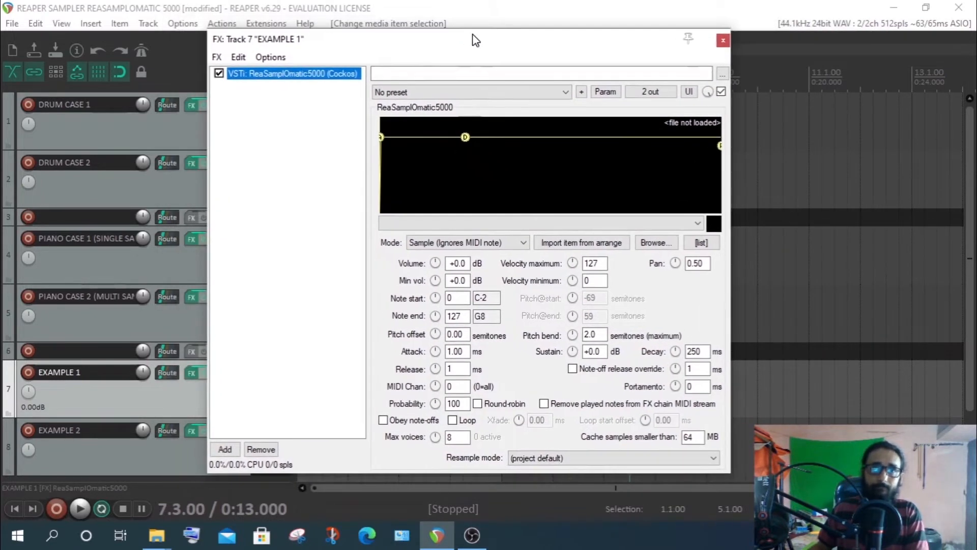
pyautogui.click(279, 131)
pyautogui.click(277, 77)
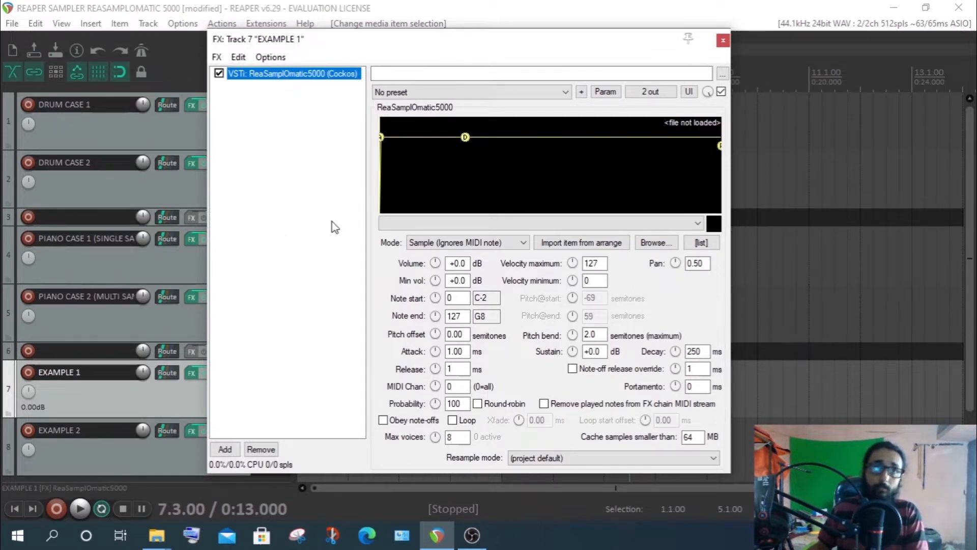
pyautogui.click(106, 394)
pyautogui.click(280, 72)
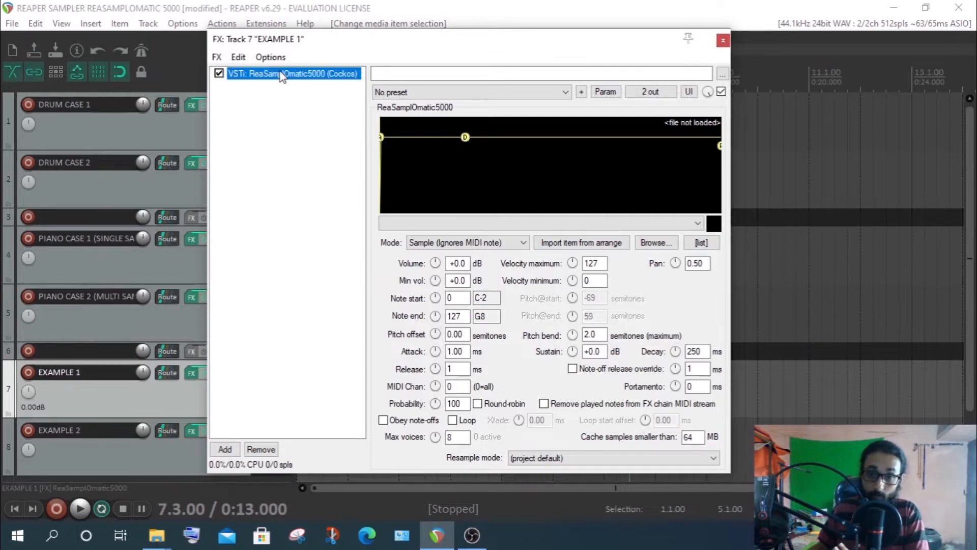
pyautogui.click(266, 117)
pyautogui.click(254, 76)
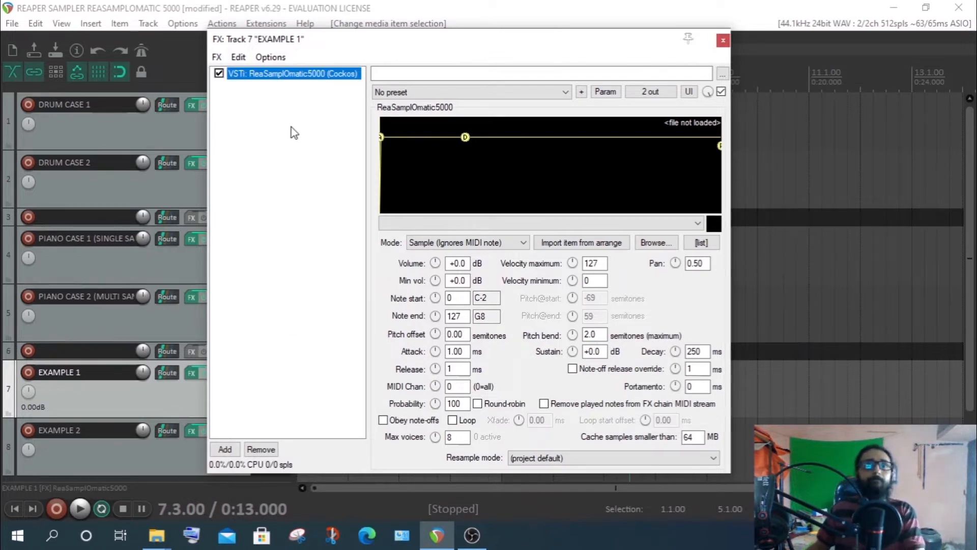
pyautogui.click(287, 106)
pyautogui.click(294, 78)
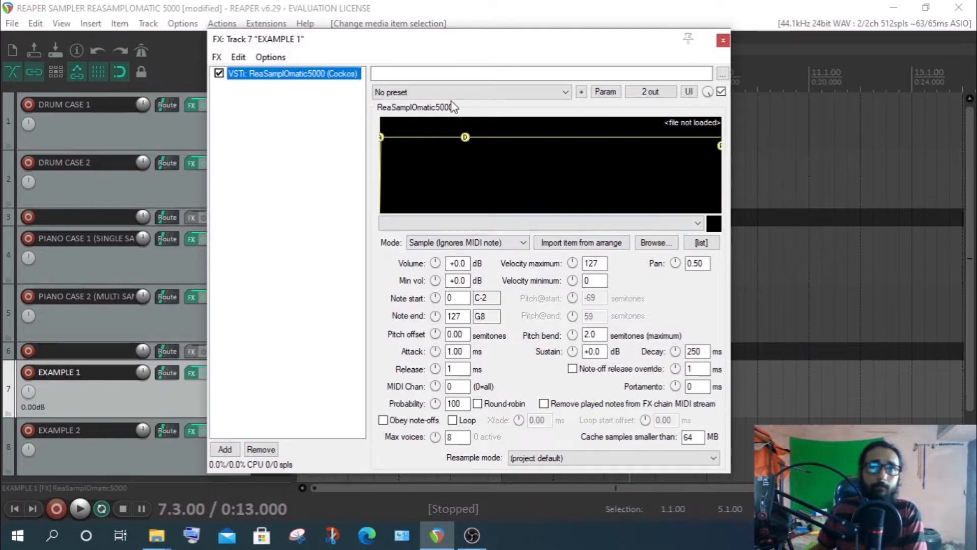
# - Examine the preset choices of ReaSamplOmatic5000 and the options for saving, importing and exporting presets
pyautogui.click(425, 92)
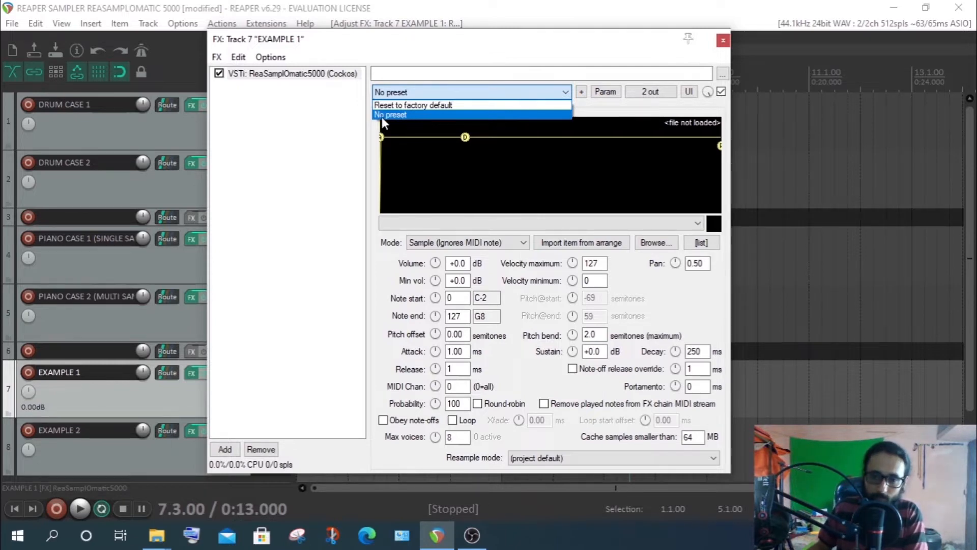
pyautogui.click(411, 87)
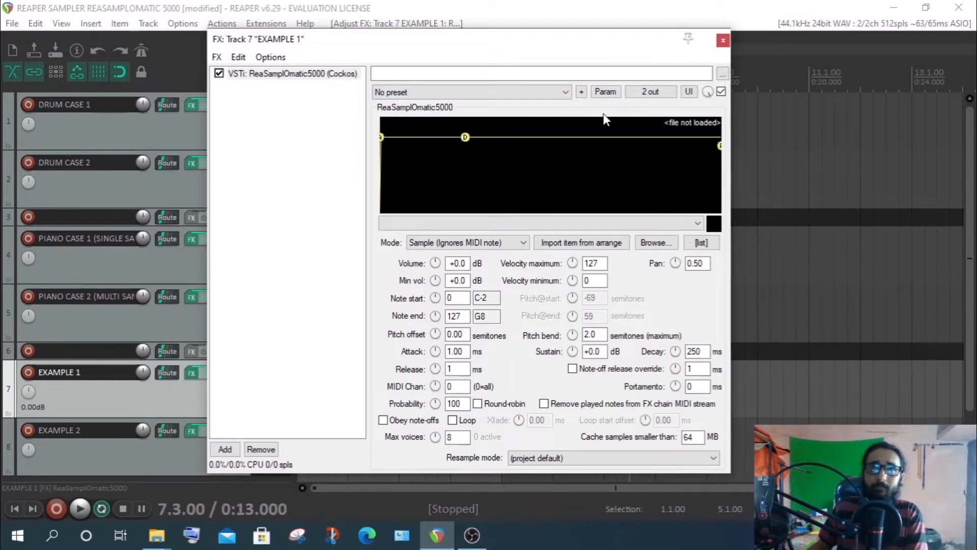
pyautogui.click(581, 92)
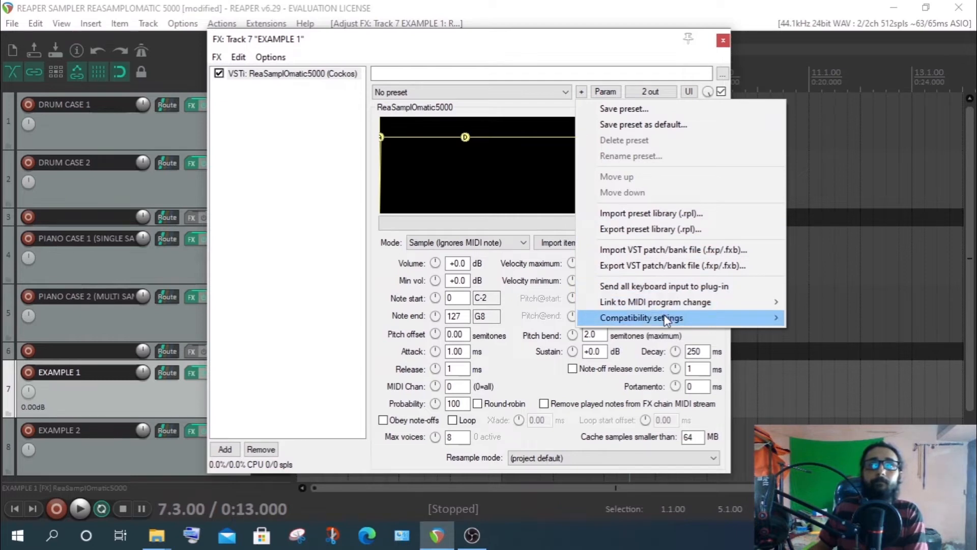
pyautogui.moveTo(666, 320)
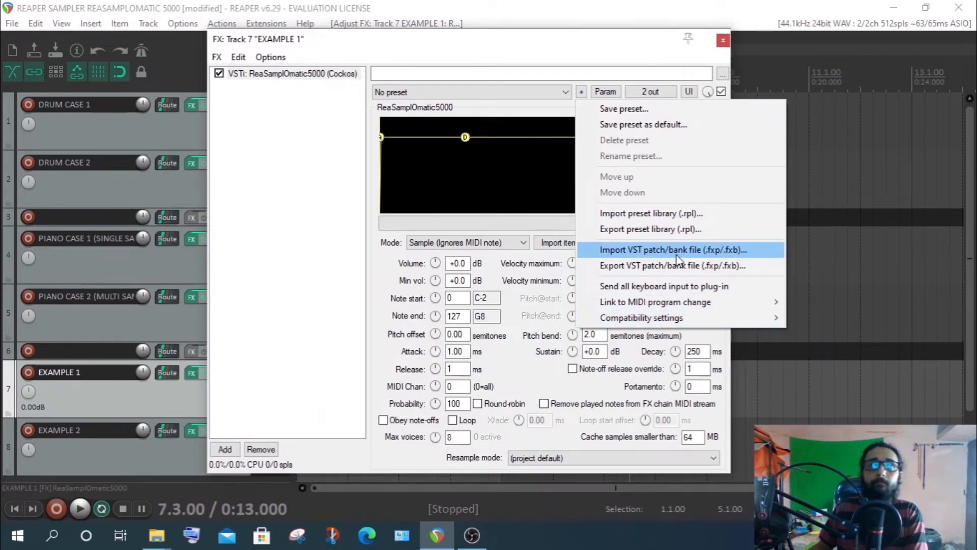
pyautogui.click(494, 51)
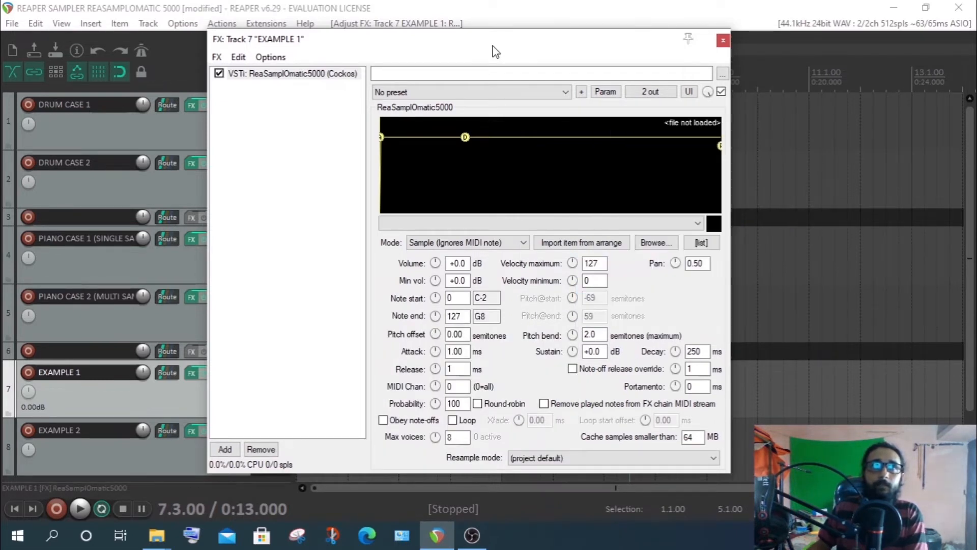
# - Inspect the sampler's parameter options, its output pin connections and its wet mix control
pyautogui.click(606, 91)
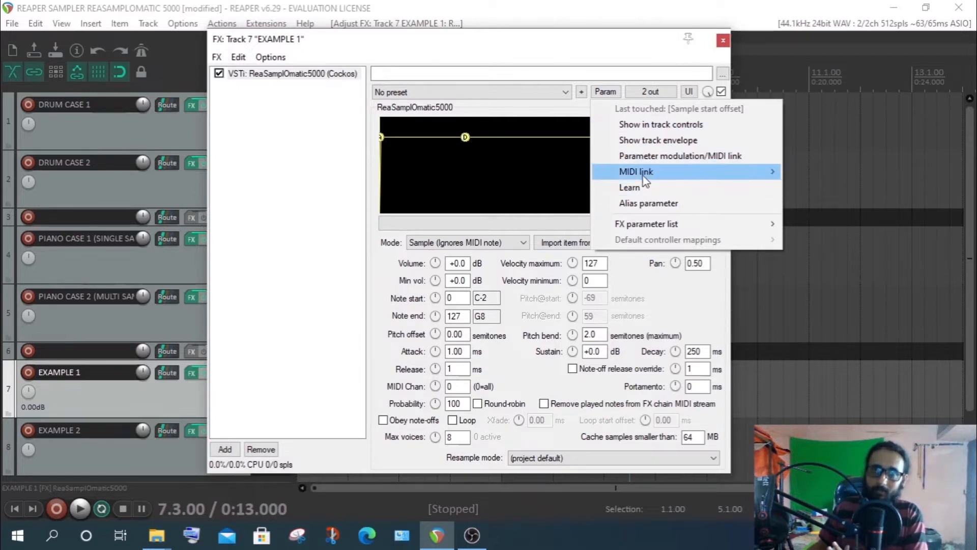
pyautogui.click(606, 93)
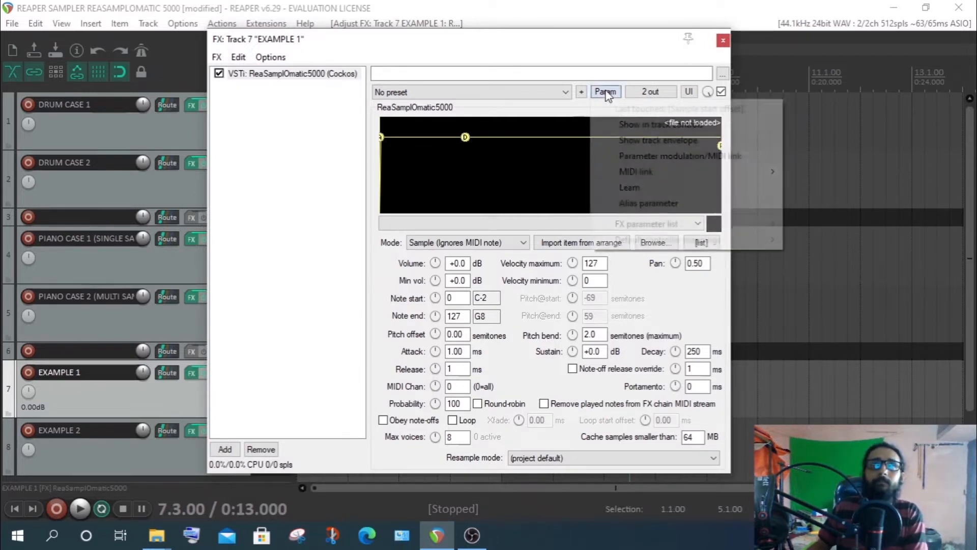
pyautogui.click(650, 91)
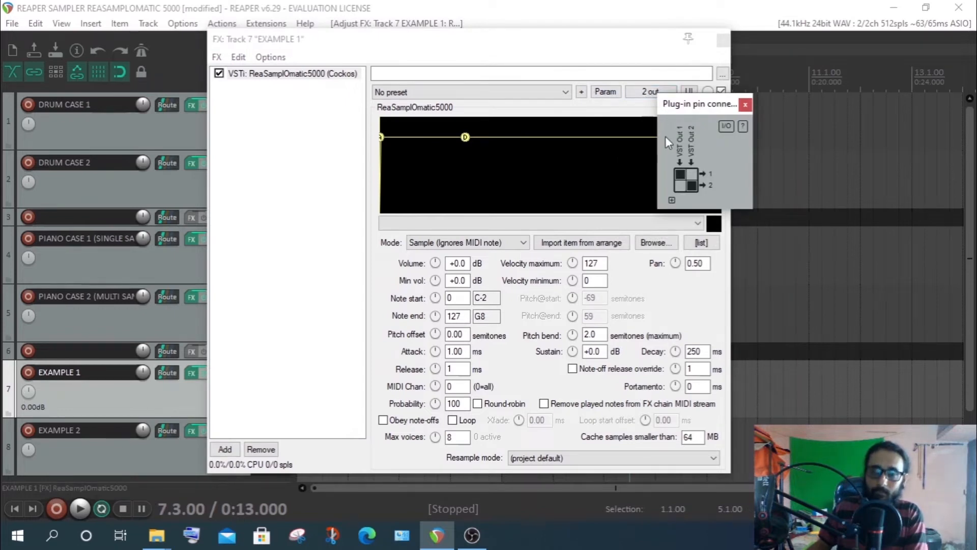
pyautogui.click(636, 96)
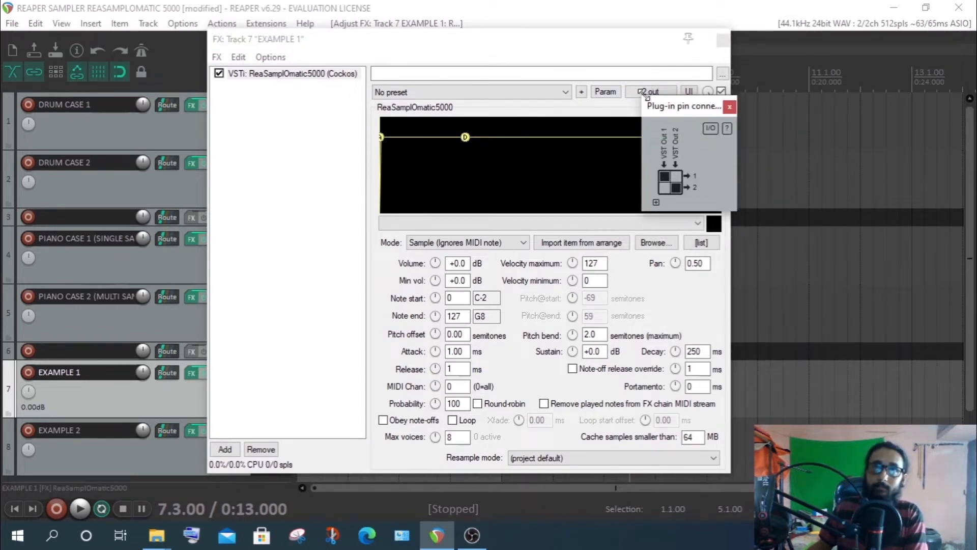
pyautogui.click(729, 108)
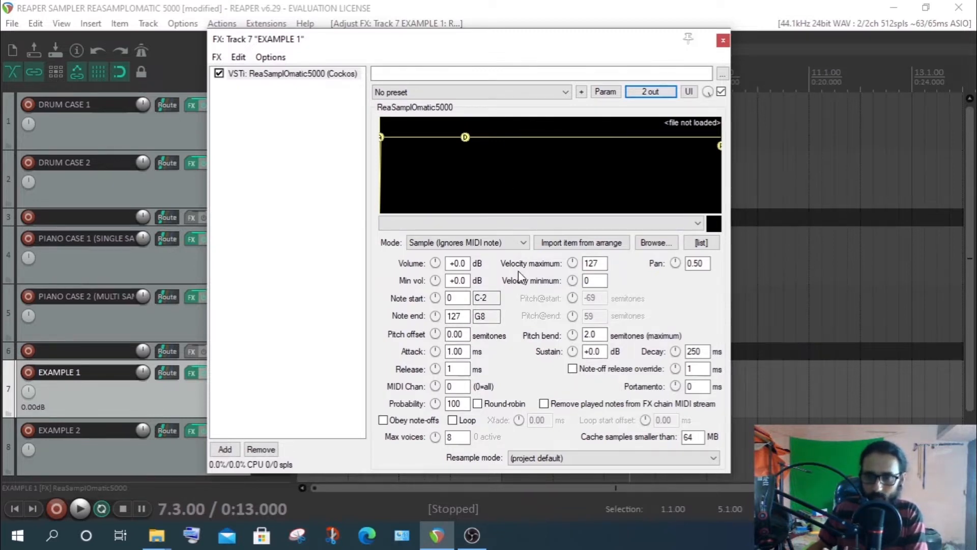
pyautogui.click(711, 95)
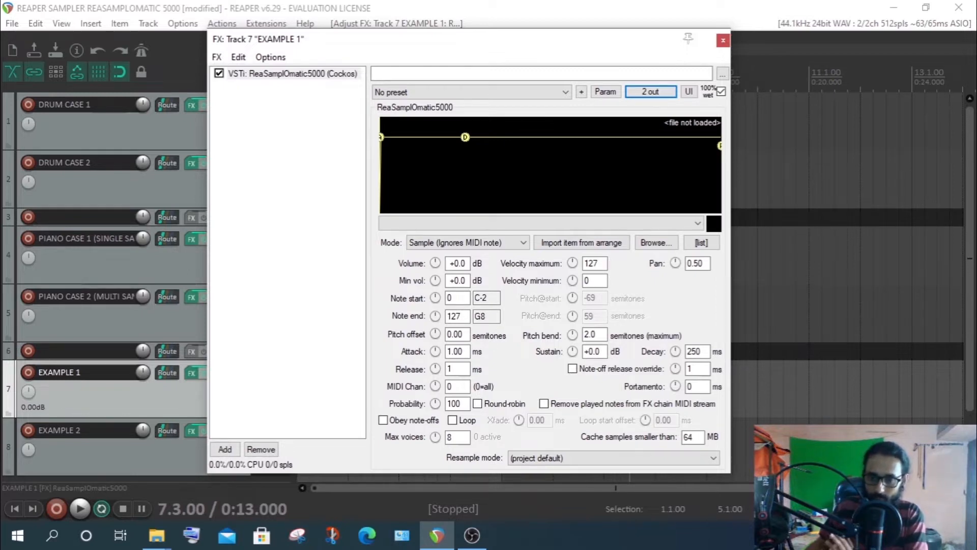
pyautogui.moveTo(710, 92); pyautogui.dragTo(709, 147)
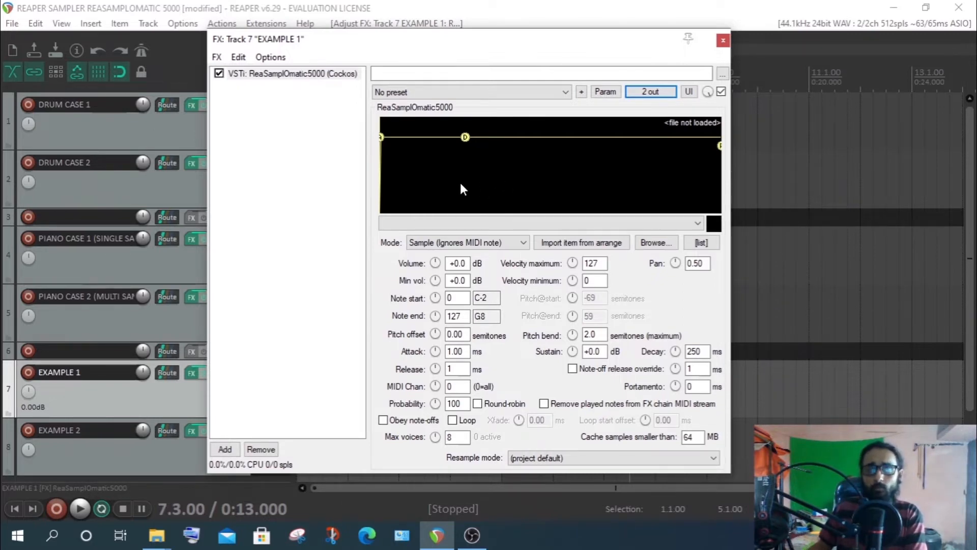
# - Open the Media Explorer and preview the C4.wav and C1.wav samples in the PIANO SAMPLES folder
pyautogui.moveTo(407, 38); pyautogui.dragTo(488, 27)
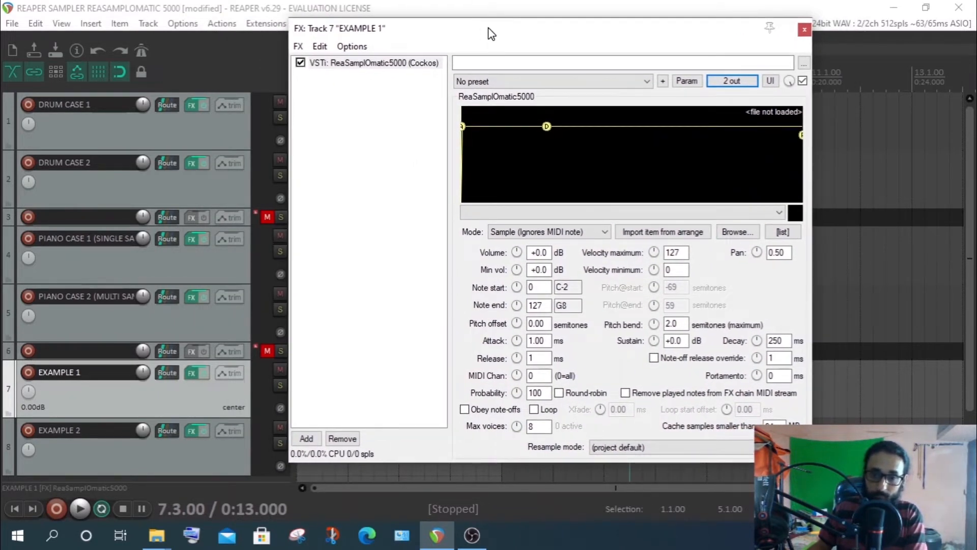
pyautogui.click(61, 24)
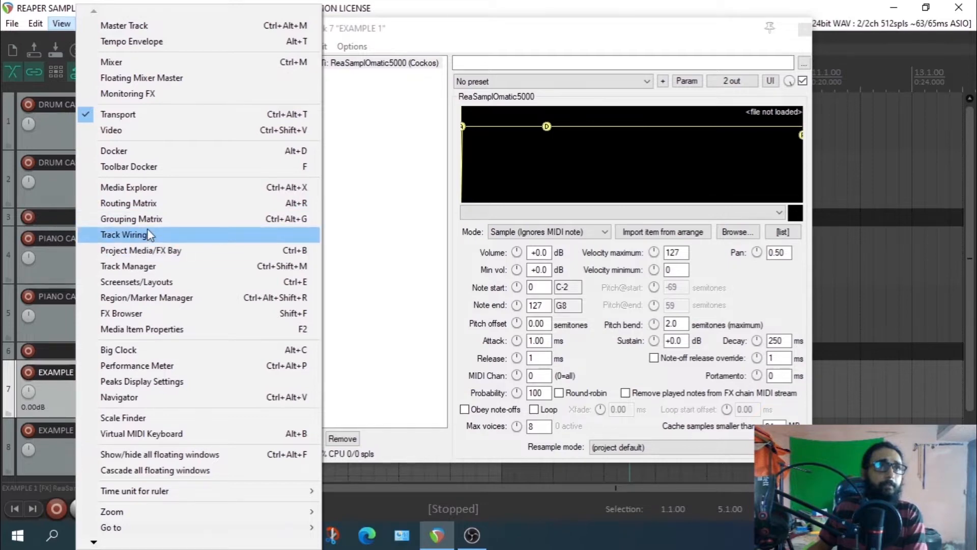
pyautogui.click(146, 189)
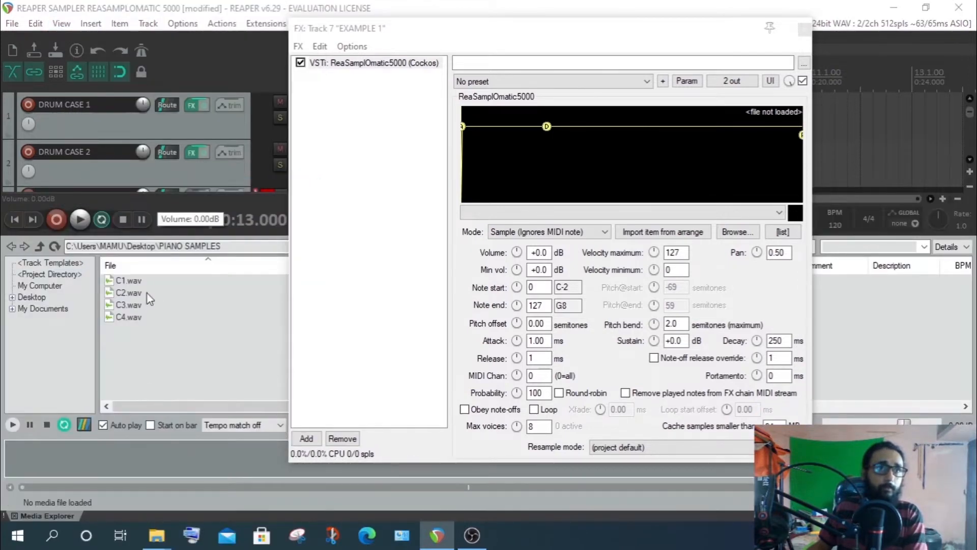
pyautogui.click(168, 317)
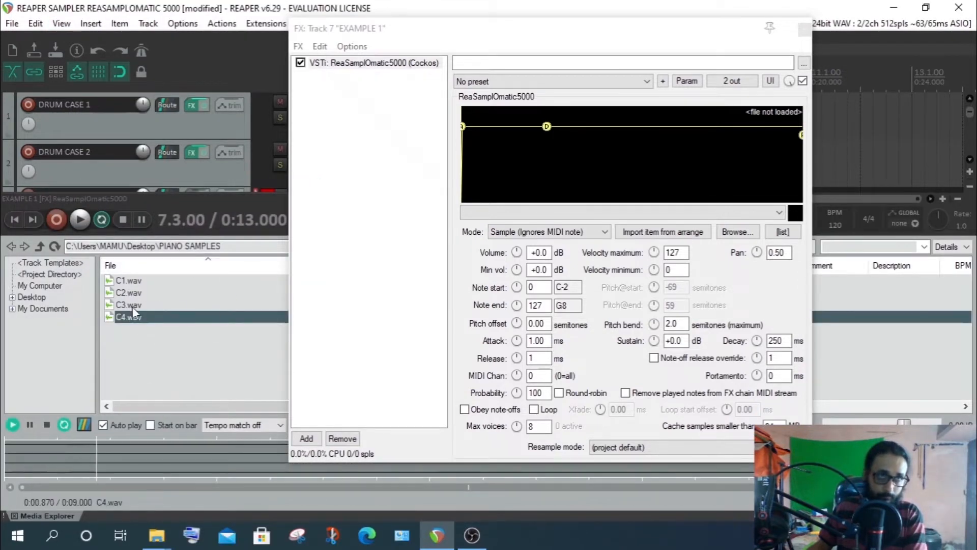
pyautogui.click(127, 281)
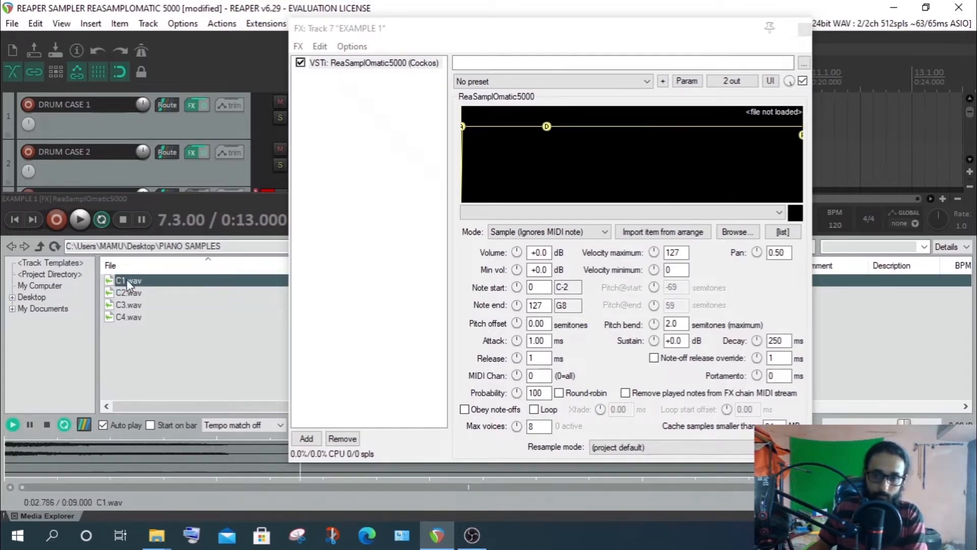
# - Turn on Start on bar for sample previews, select C1.wav, and move the sampler window clear of the file list
pyautogui.moveTo(480, 29); pyautogui.dragTo(642, 28)
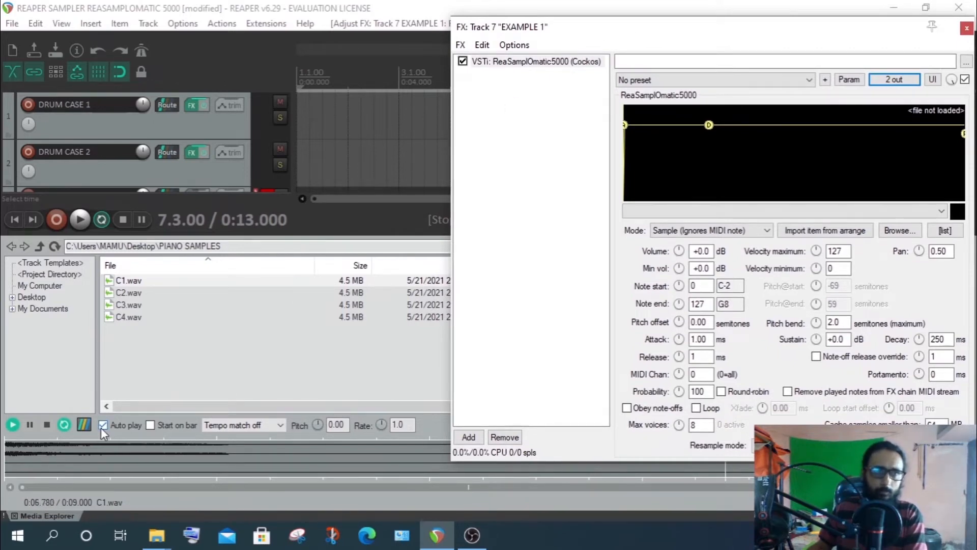
pyautogui.click(150, 426)
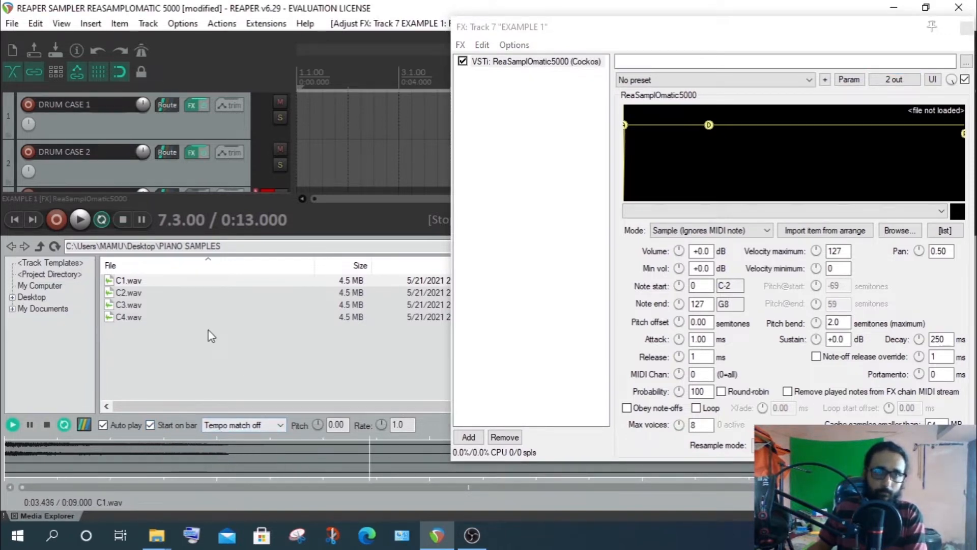
pyautogui.click(128, 281)
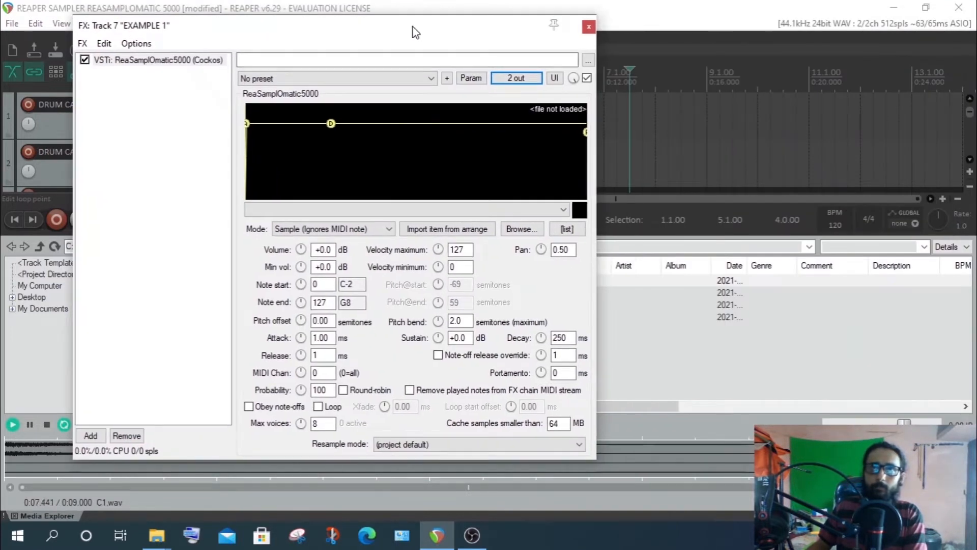
pyautogui.moveTo(340, 32); pyautogui.dragTo(761, 41)
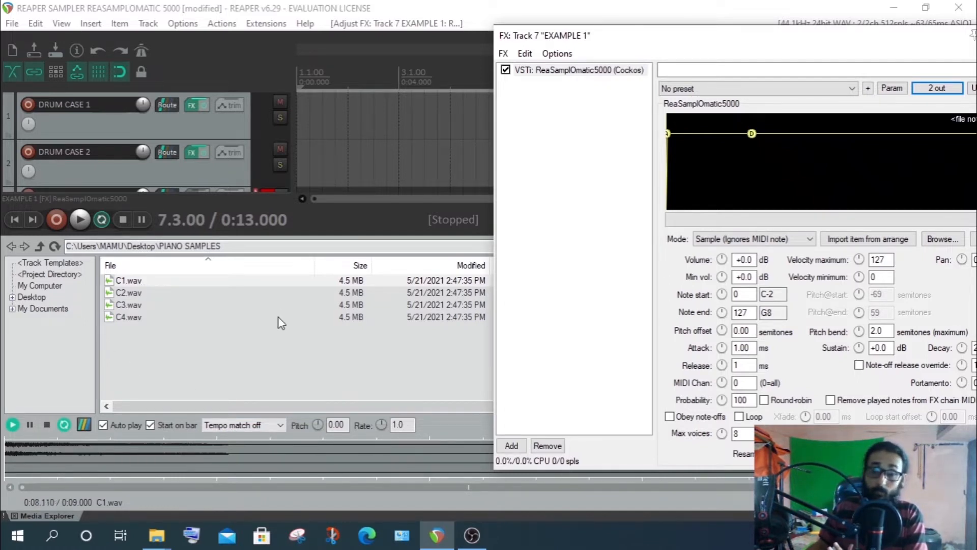
# - Preview C1.wav with the pitch shifted to -2.37 and 2.85, and with the pitch reset to 0.00
pyautogui.moveTo(318, 423); pyautogui.dragTo(318, 439)
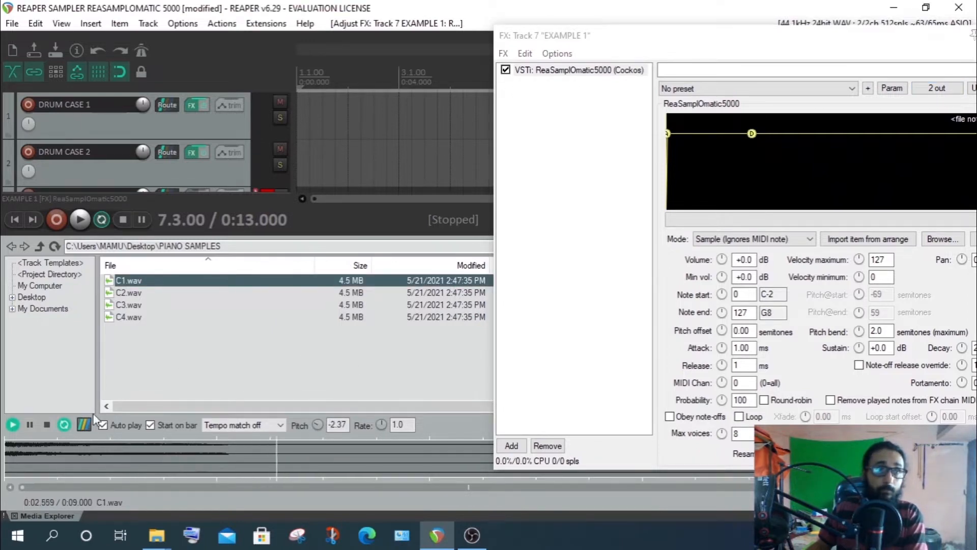
pyautogui.click(45, 428)
pyautogui.click(14, 428)
pyautogui.click(46, 425)
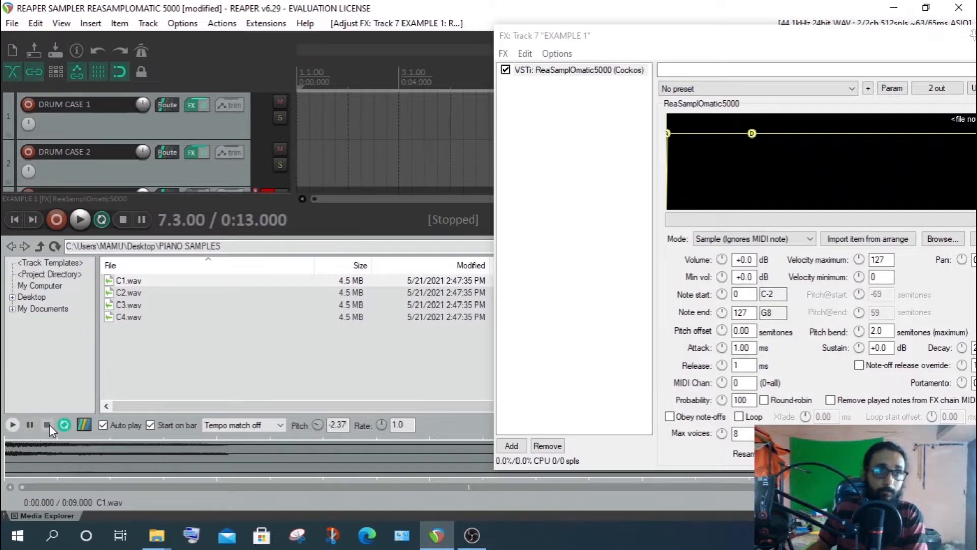
pyautogui.moveTo(318, 424); pyautogui.dragTo(318, 421)
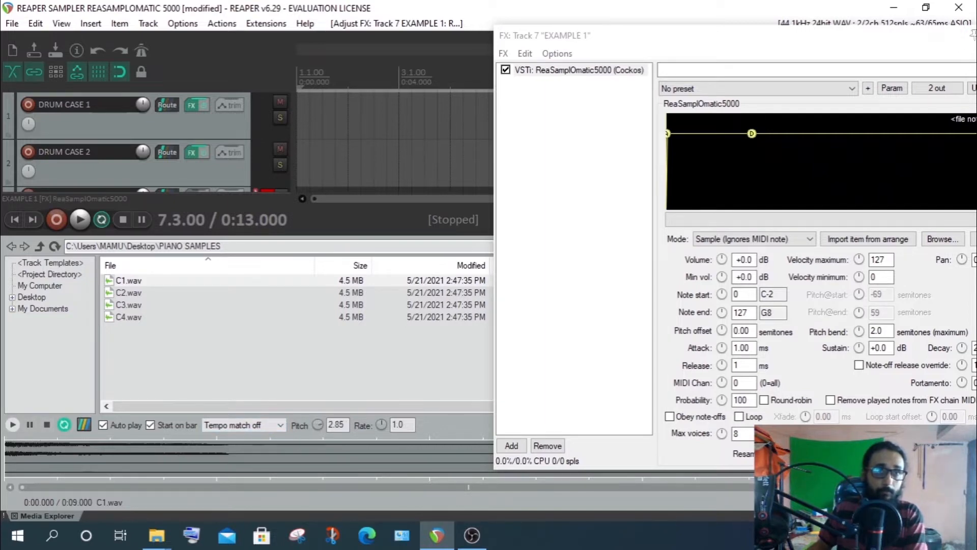
pyautogui.click(13, 425)
pyautogui.click(47, 425)
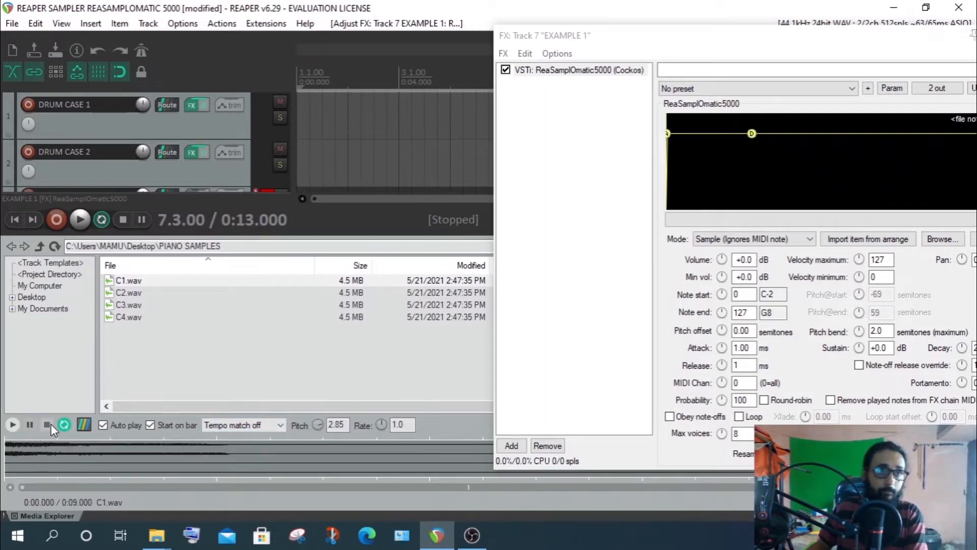
pyautogui.doubleClick(317, 425)
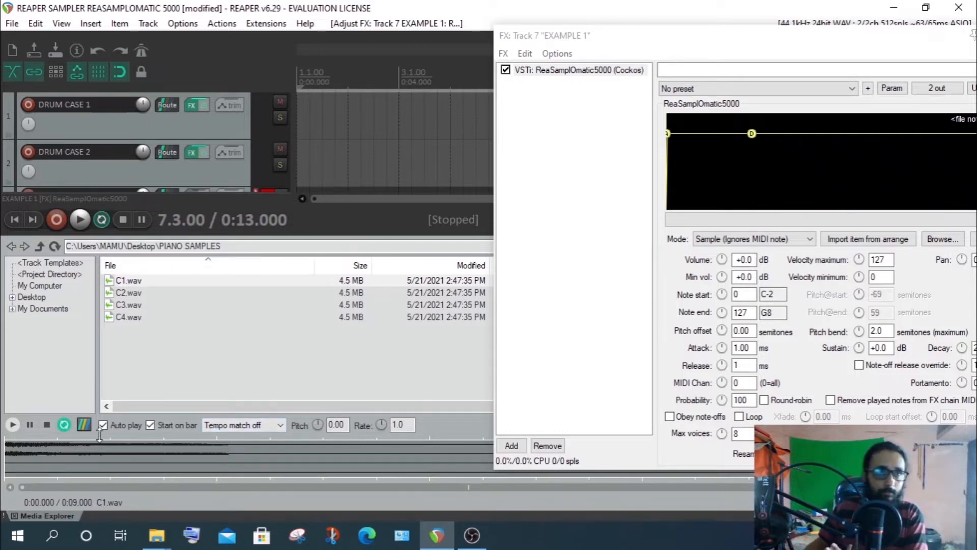
pyautogui.click(12, 425)
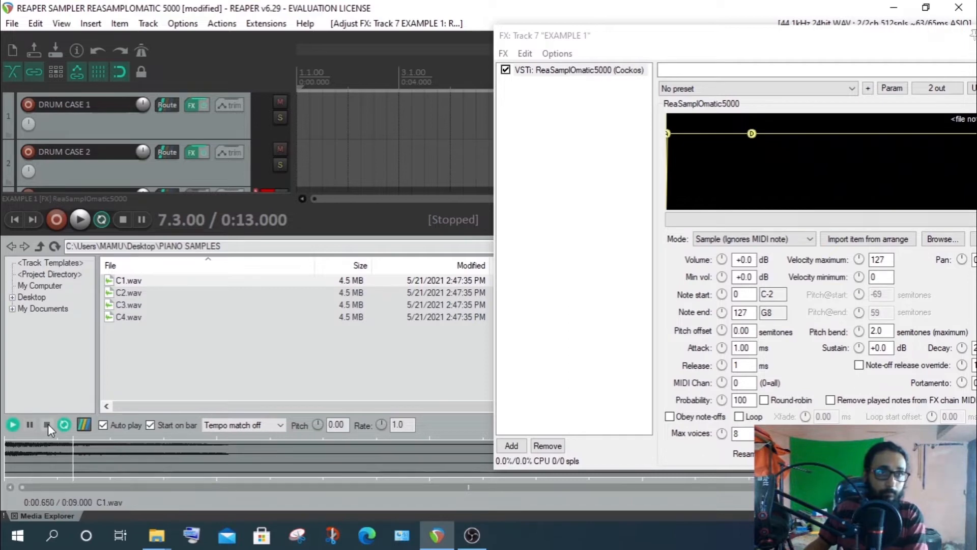
pyautogui.click(48, 424)
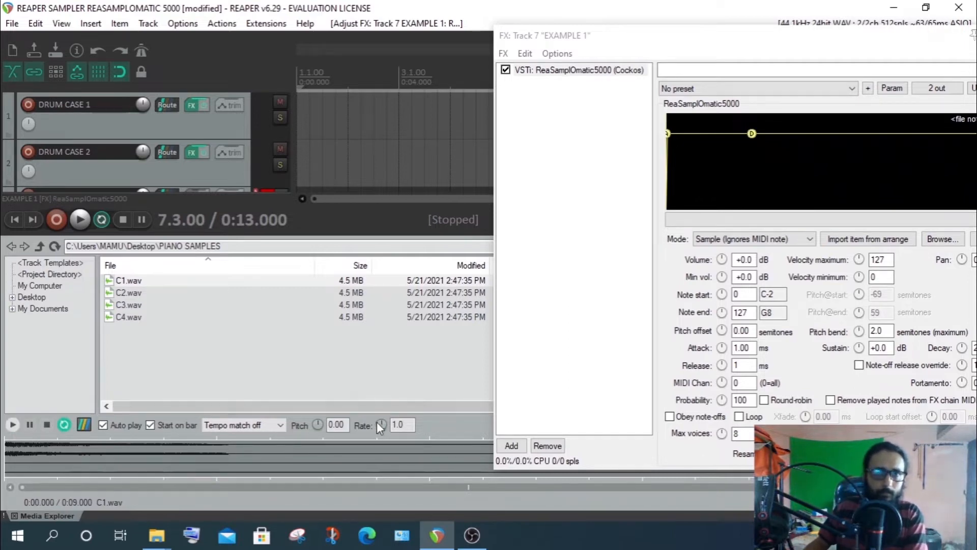
# - Try the C1.wav preview at playback rates of 0.449, 0.250 and 4.000, and return the rate to 1.0
pyautogui.moveTo(382, 424); pyautogui.dragTo(381, 427)
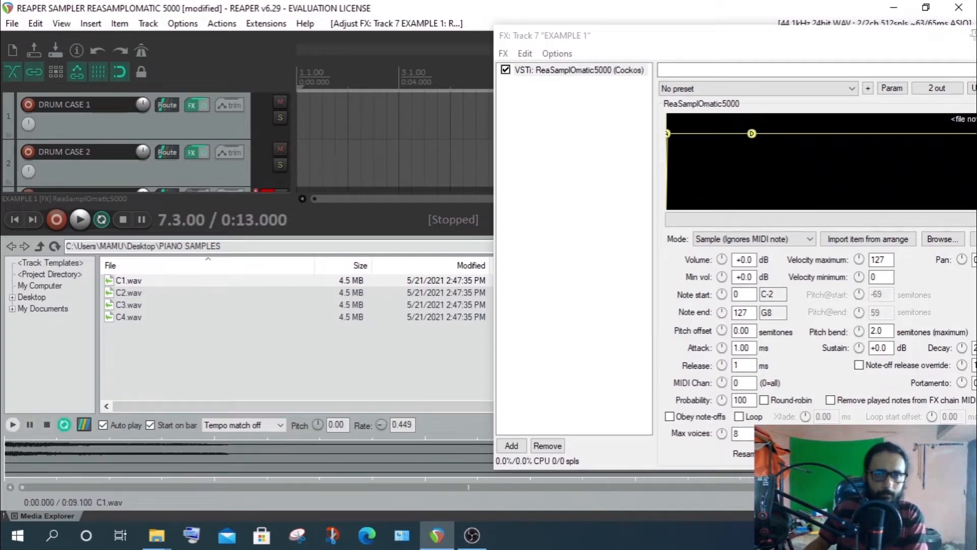
pyautogui.click(12, 425)
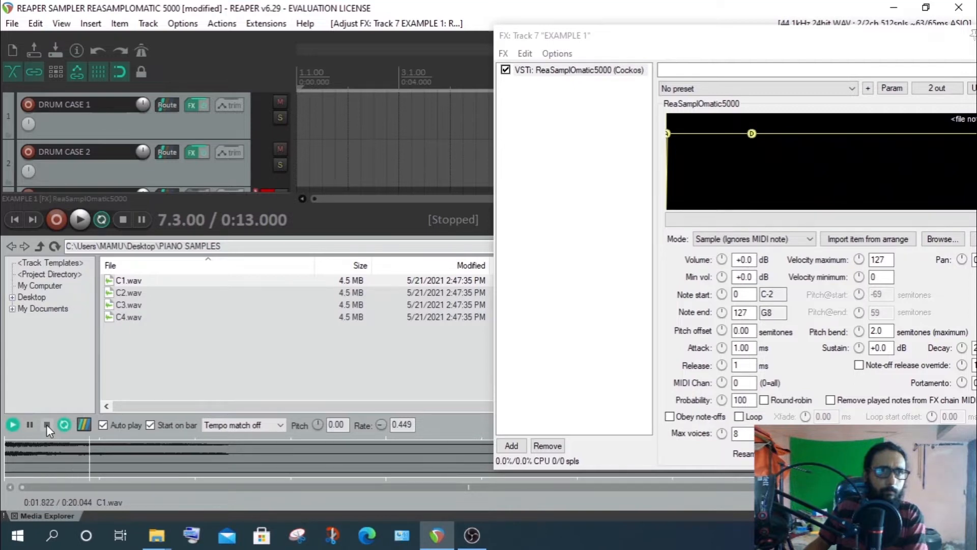
pyautogui.click(47, 425)
pyautogui.moveTo(381, 424); pyautogui.dragTo(381, 453)
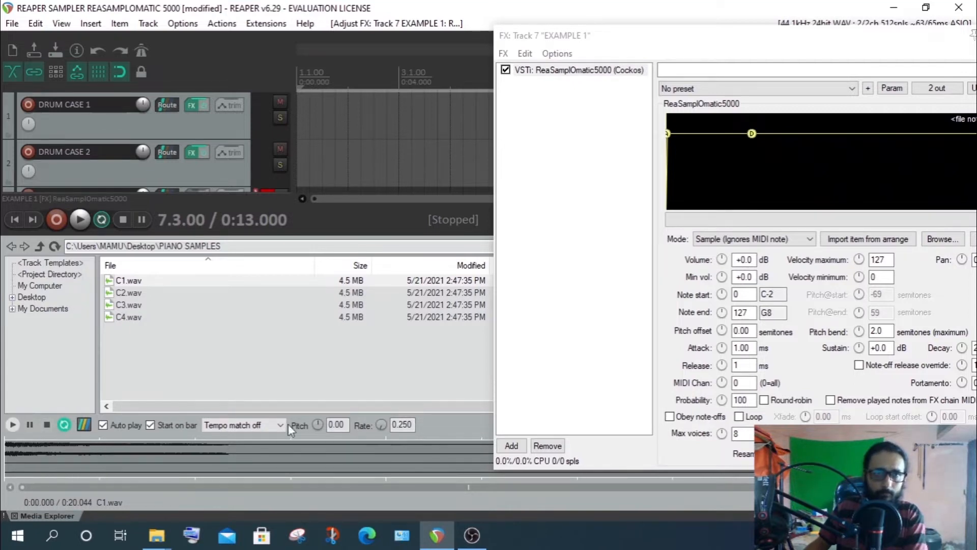
pyautogui.click(46, 424)
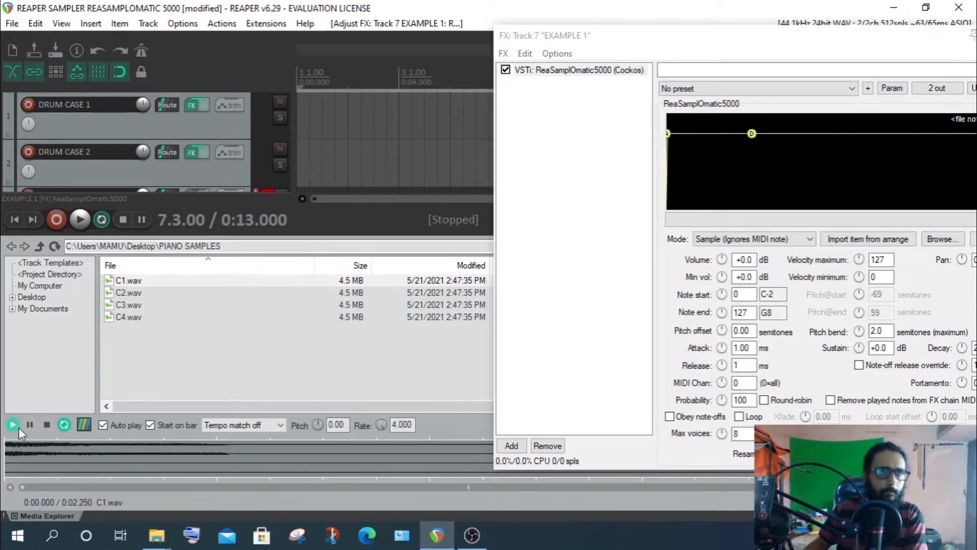
pyautogui.click(47, 425)
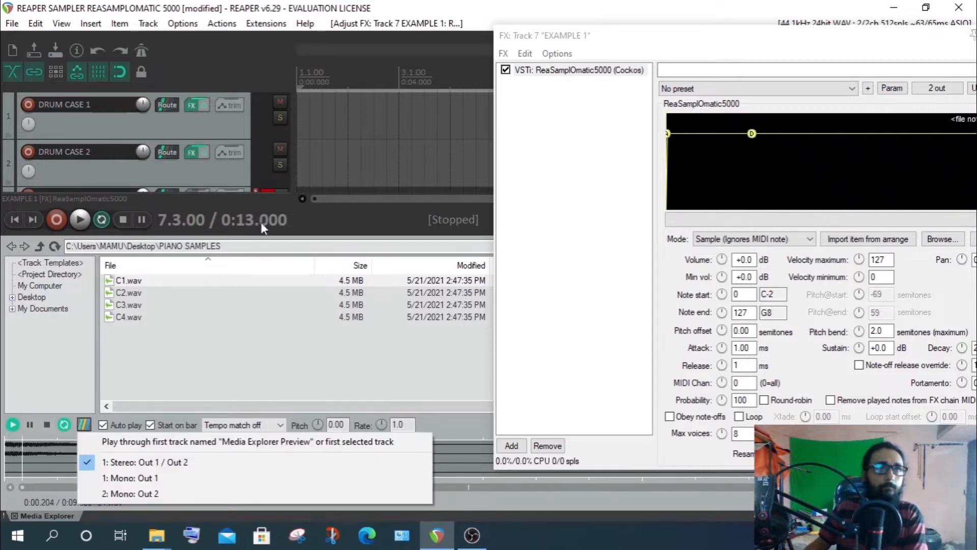
# - Check the output routing choices for sample previews without changing them, and preview C1.wav
pyautogui.click(256, 193)
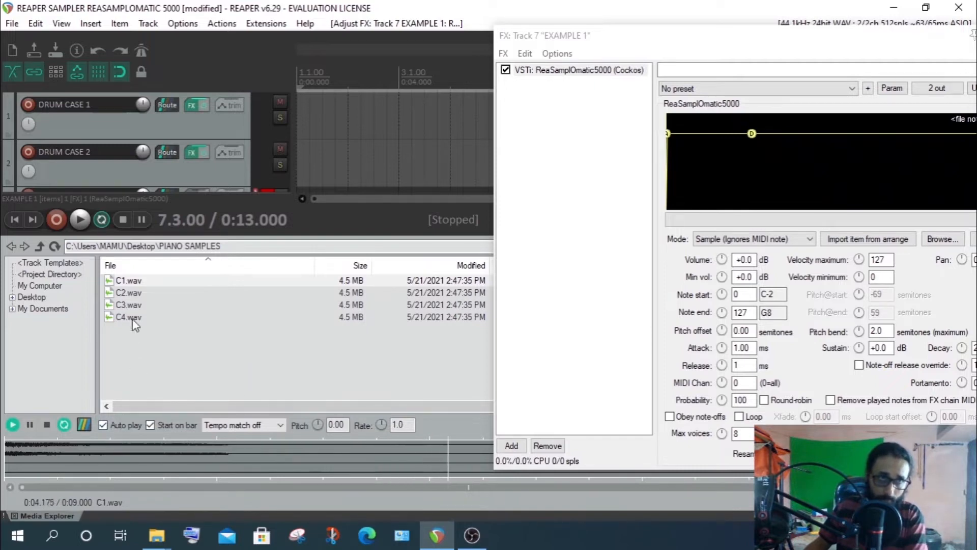
pyautogui.click(136, 279)
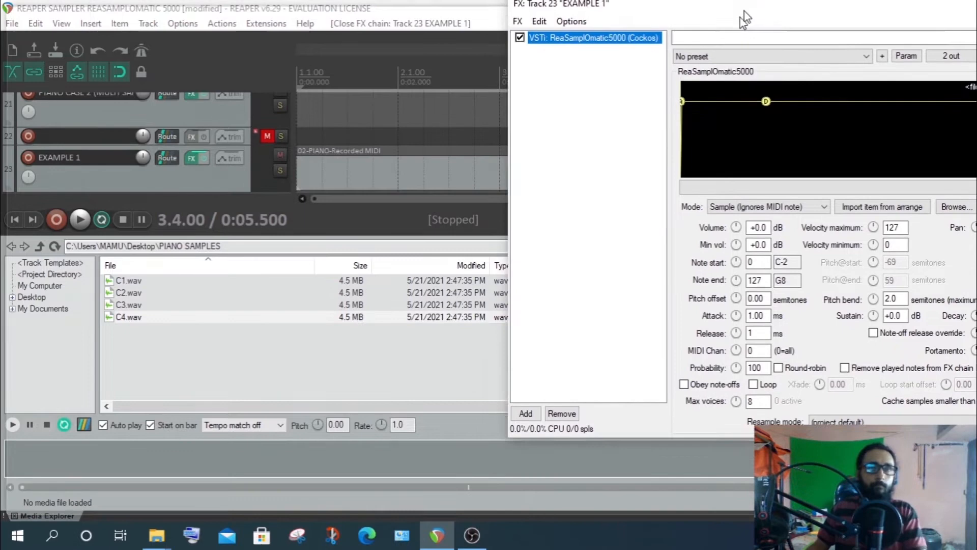
# - Move the EXAMPLE 1 track's FX window fully into view and close it to uncover the sample list
pyautogui.moveTo(681, 17); pyautogui.dragTo(692, 51)
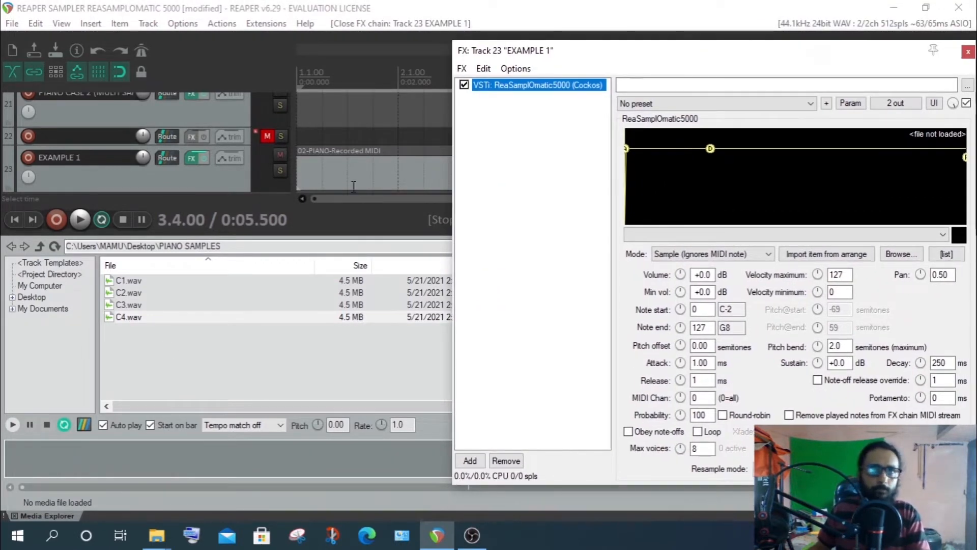
pyautogui.moveTo(726, 57); pyautogui.dragTo(574, 49)
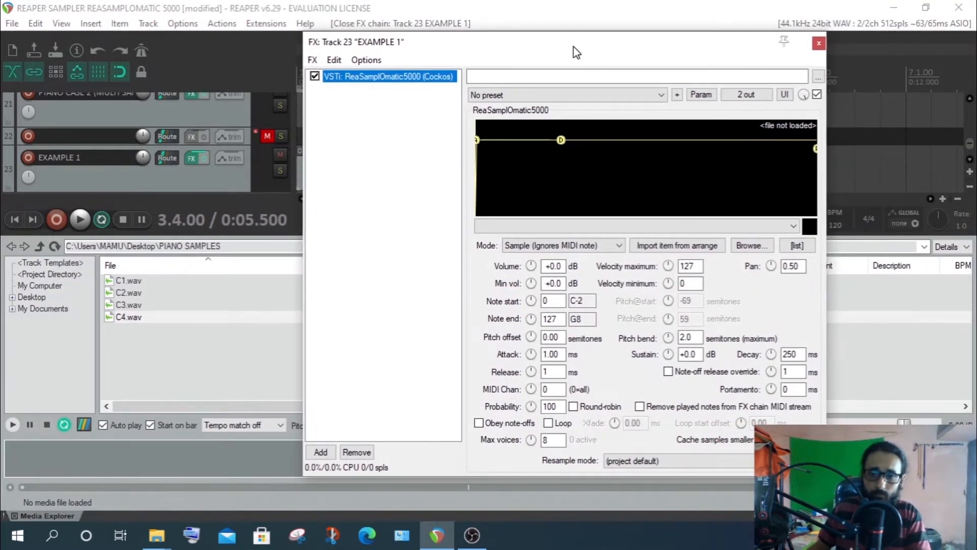
pyautogui.click(819, 43)
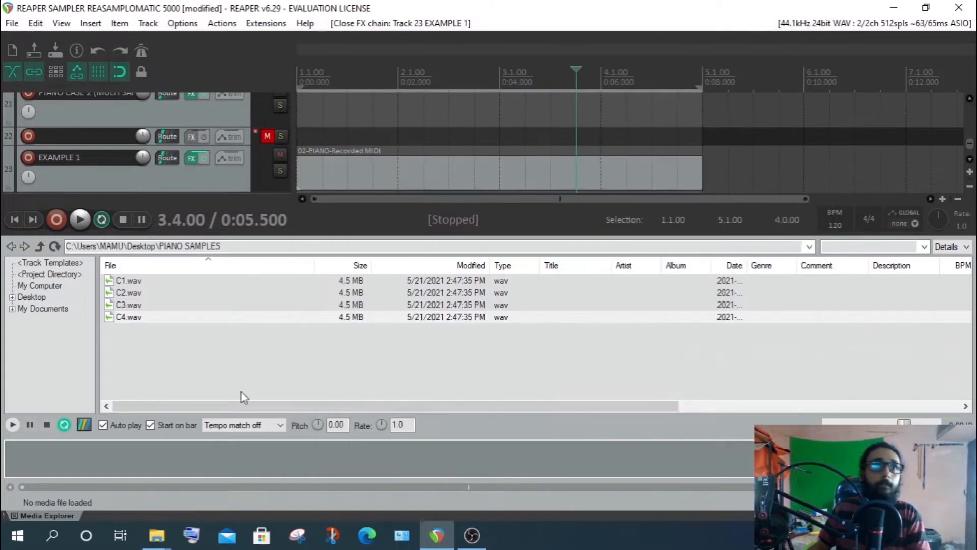
# - Preview the piano samples C1.wav, C2.wav, C3.wav and C4.wav in order, twice
pyautogui.click(126, 282)
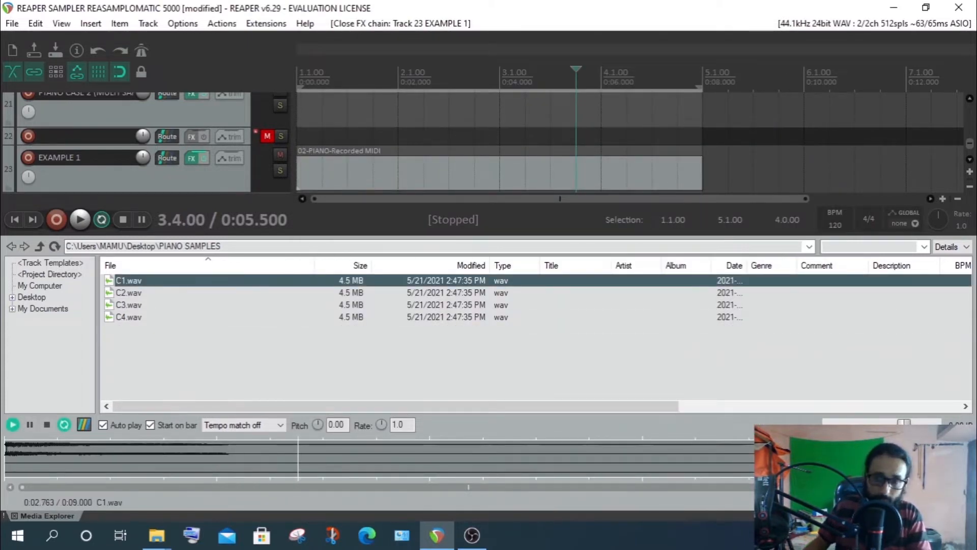
pyautogui.click(127, 293)
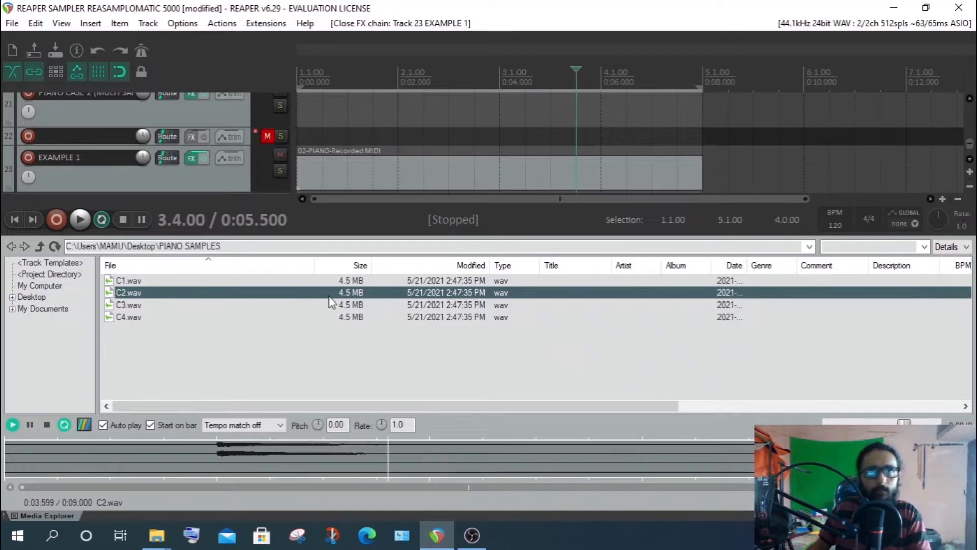
pyautogui.click(130, 306)
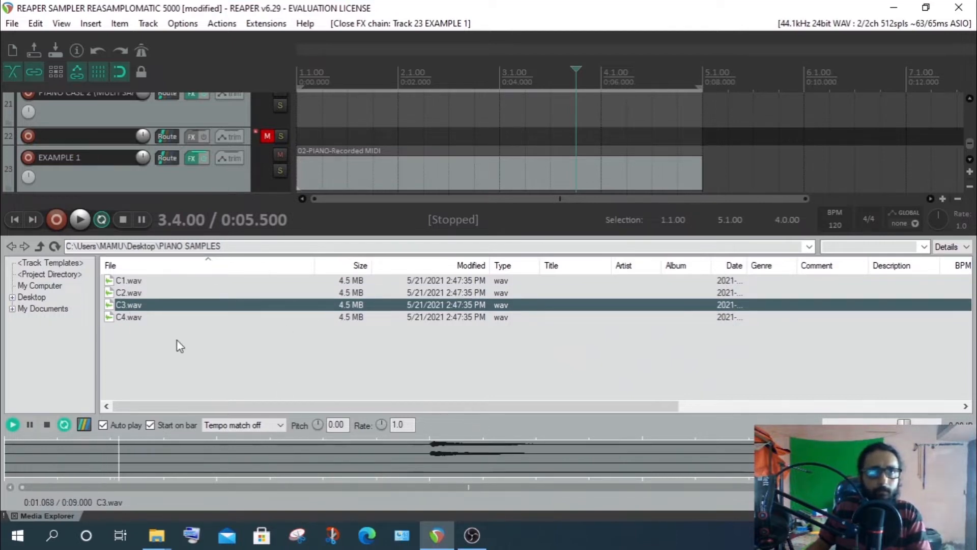
pyautogui.click(130, 317)
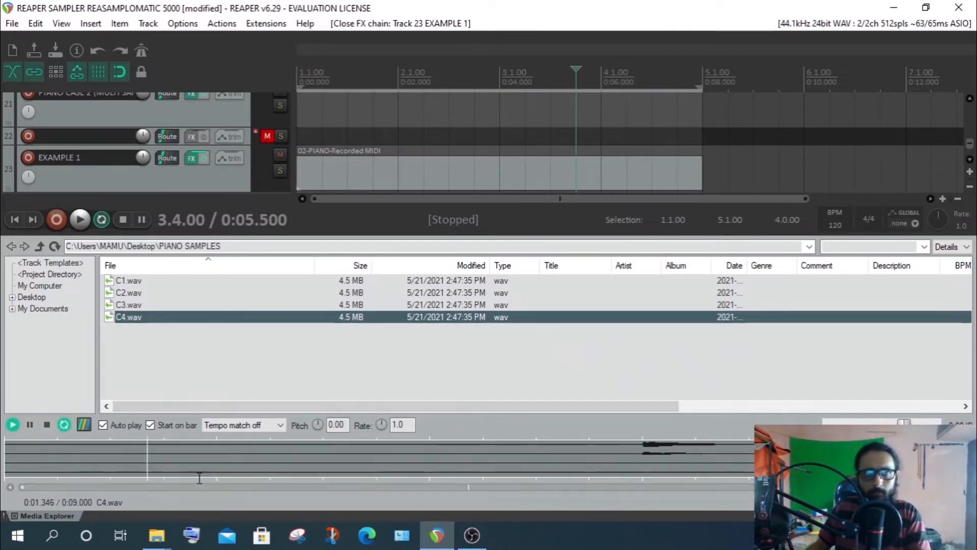
pyautogui.click(124, 282)
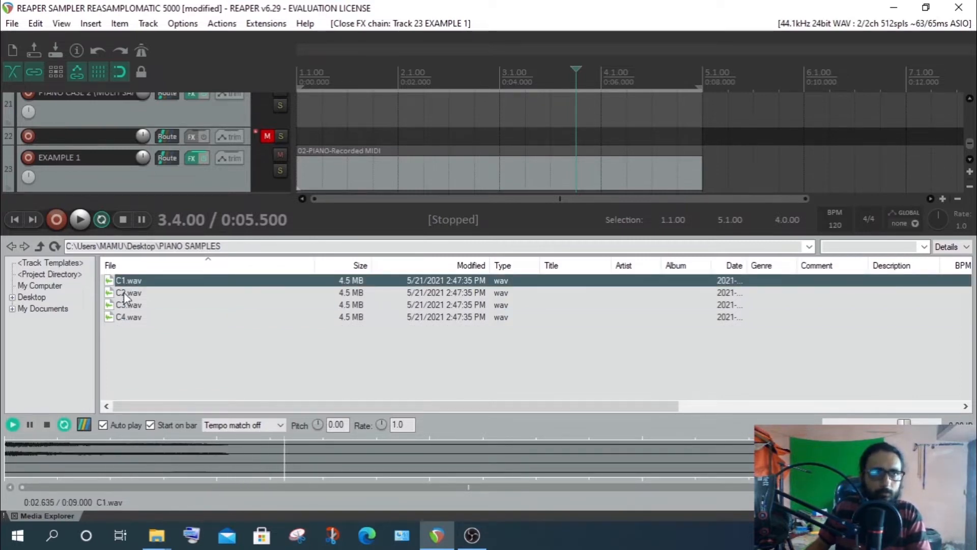
pyautogui.click(124, 293)
pyautogui.click(131, 303)
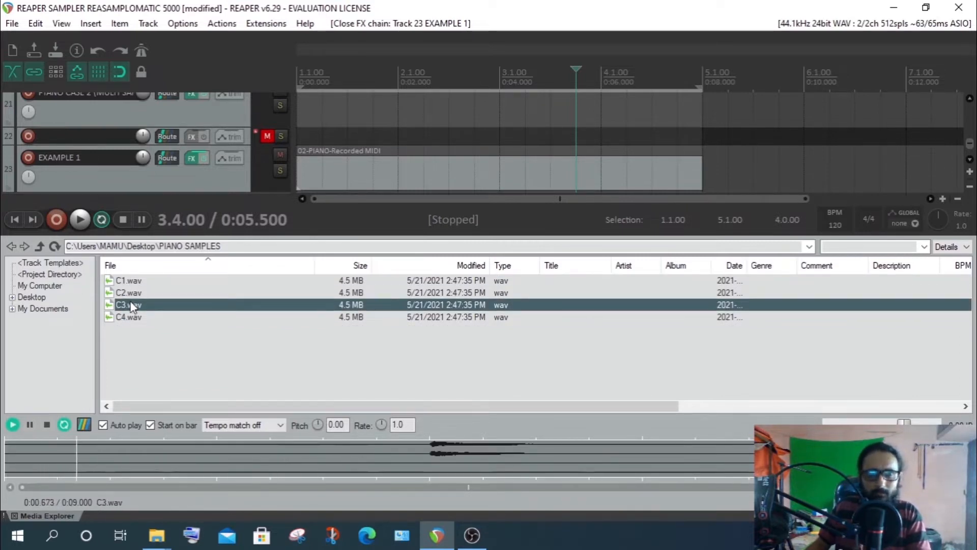
pyautogui.click(131, 318)
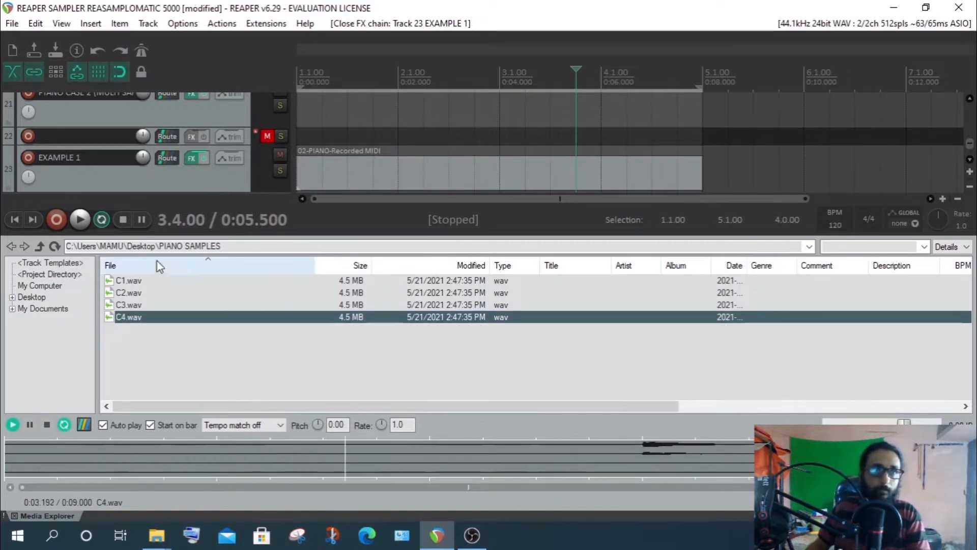
# - Load C1.wav into ReaSamplOmatic5000 on the EXAMPLE 1 track and arm that track for recording
pyautogui.moveTo(119, 317); pyautogui.dragTo(131, 278)
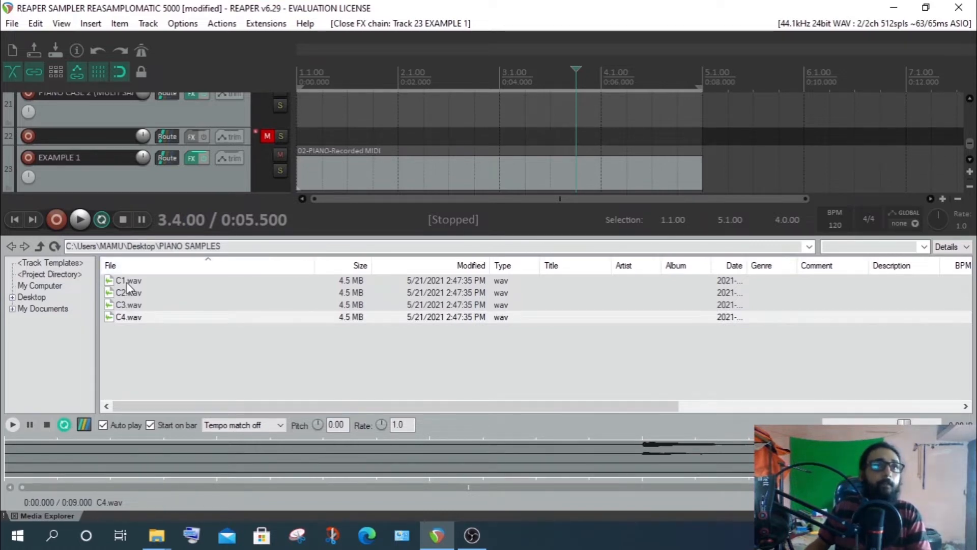
pyautogui.click(126, 280)
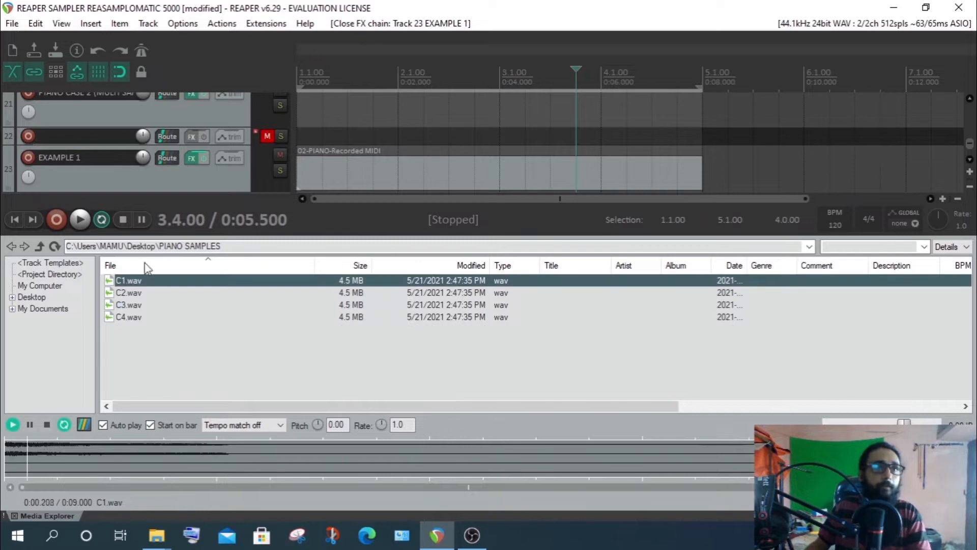
pyautogui.click(189, 157)
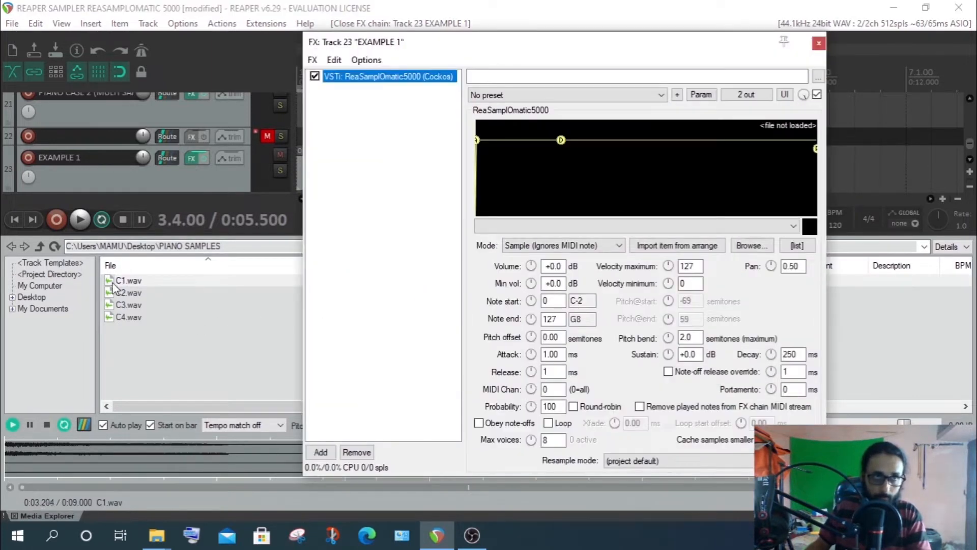
pyautogui.click(121, 284)
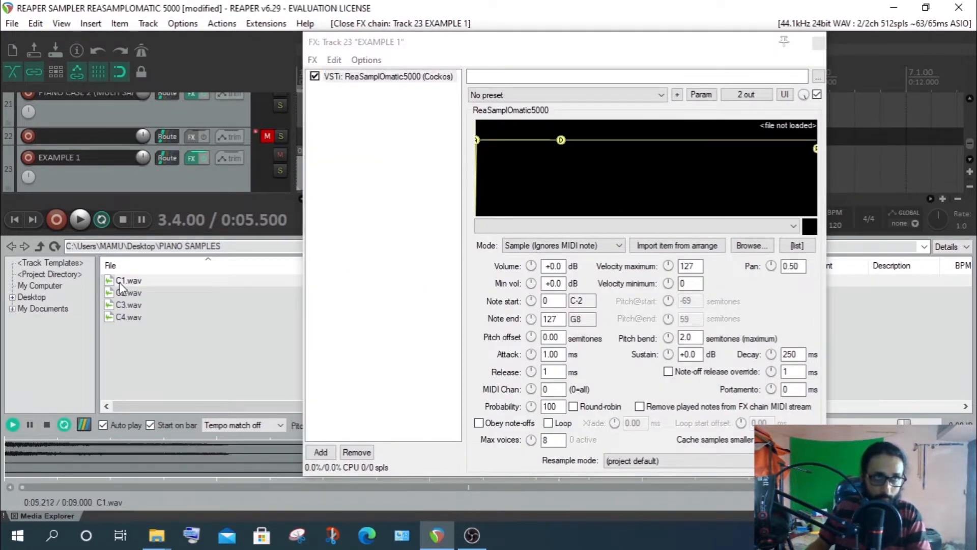
pyautogui.moveTo(121, 288); pyautogui.dragTo(604, 176)
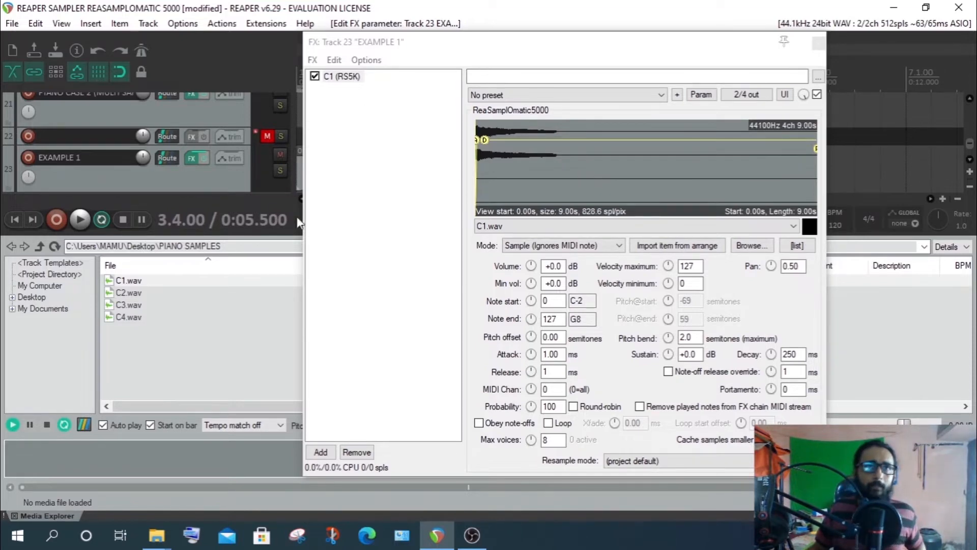
pyautogui.click(28, 158)
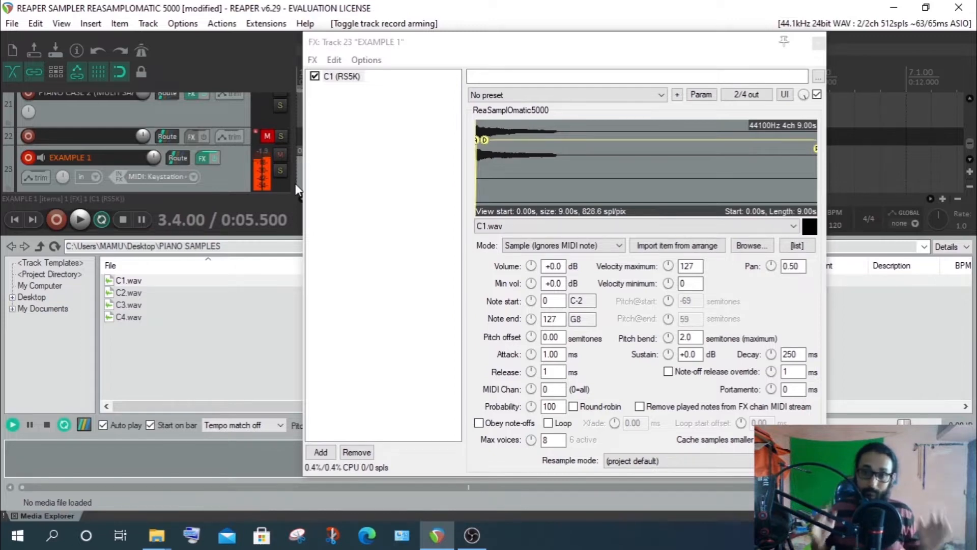
# - Examine the loaded C1.wav waveform in the sampler at different zoom levels
pyautogui.scroll(5, 481, 169)
pyautogui.click(481, 169)
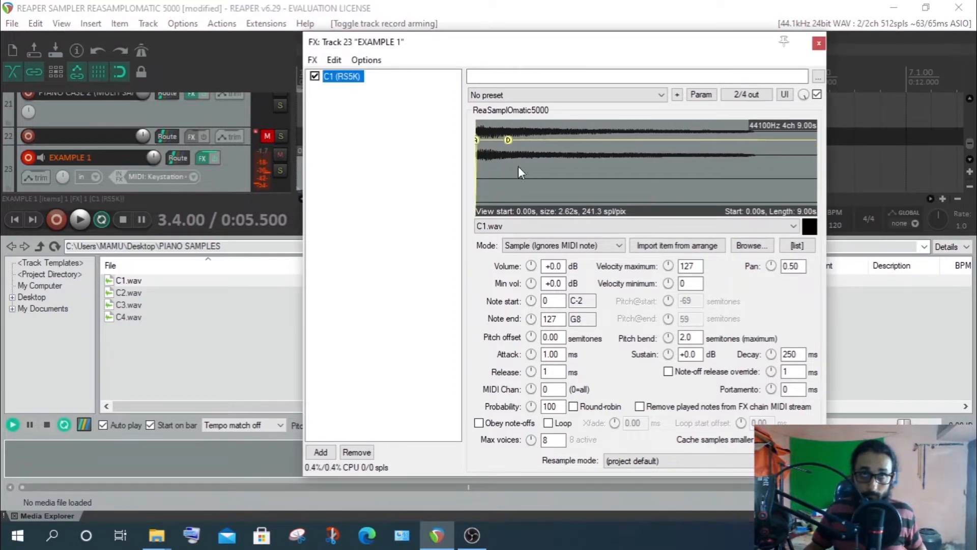
pyautogui.scroll(4, 489, 163)
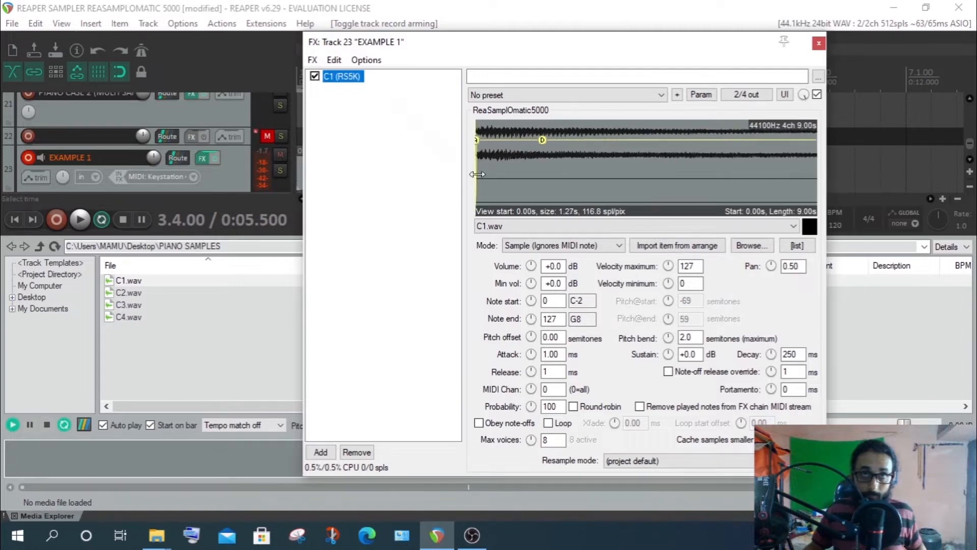
pyautogui.scroll(1, 484, 164)
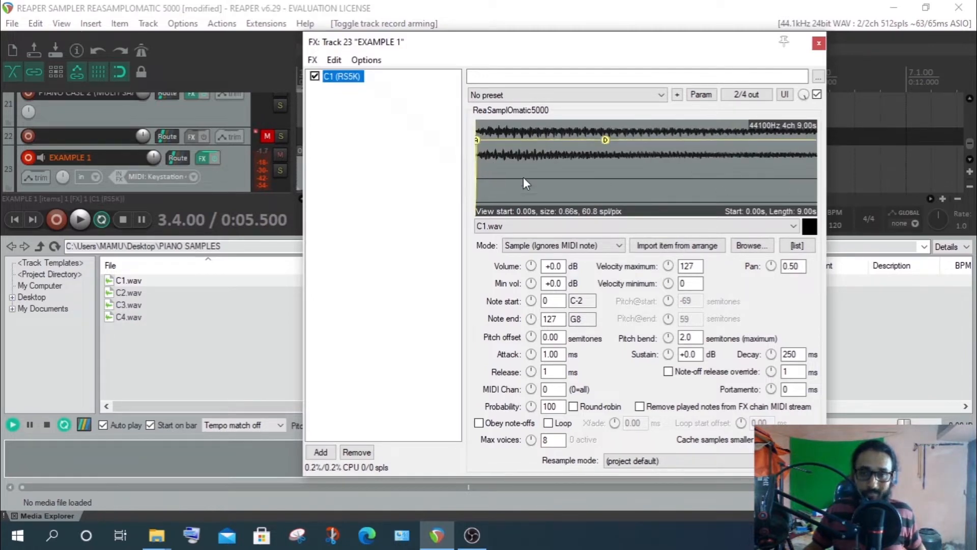
pyautogui.scroll(-5, 558, 185)
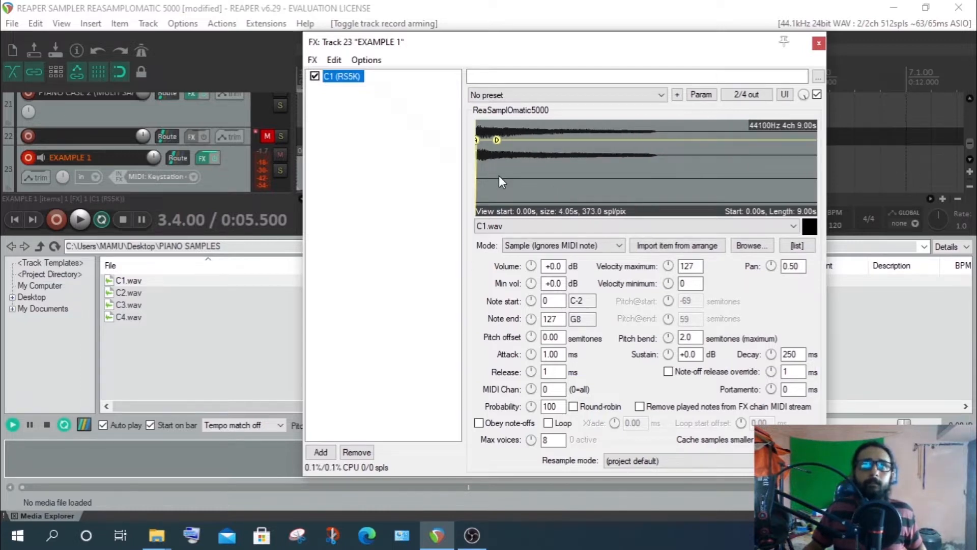
pyautogui.scroll(5, 505, 172)
pyautogui.scroll(3, 505, 173)
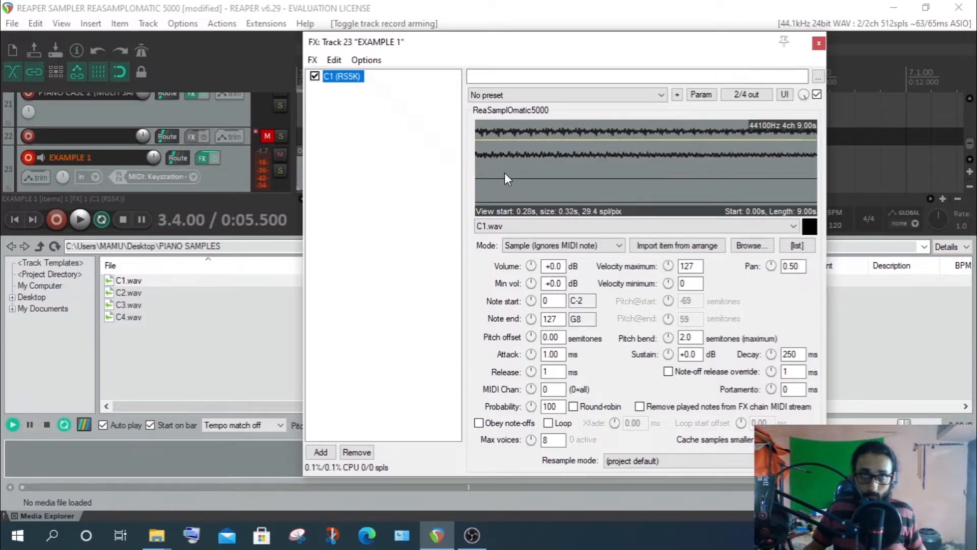
# - Inspect the start and body of the C1.wav waveform in the sampler, zoomed in and out
pyautogui.moveTo(492, 172); pyautogui.dragTo(692, 172)
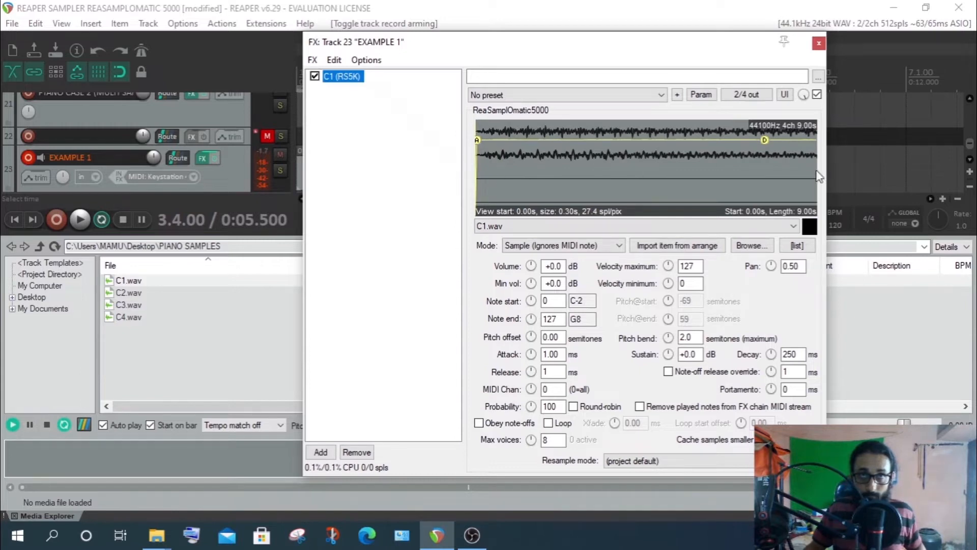
pyautogui.scroll(4, 501, 164)
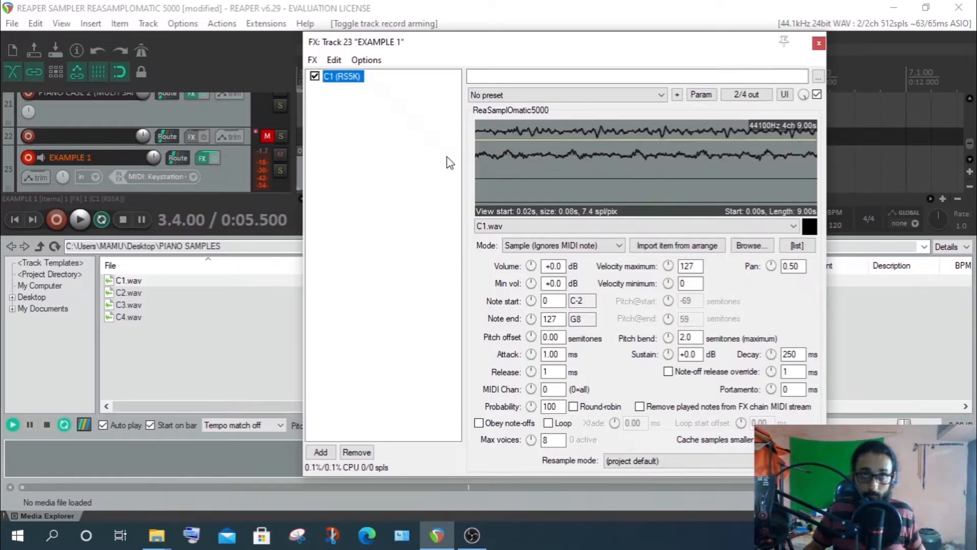
pyautogui.moveTo(494, 167); pyautogui.dragTo(803, 185)
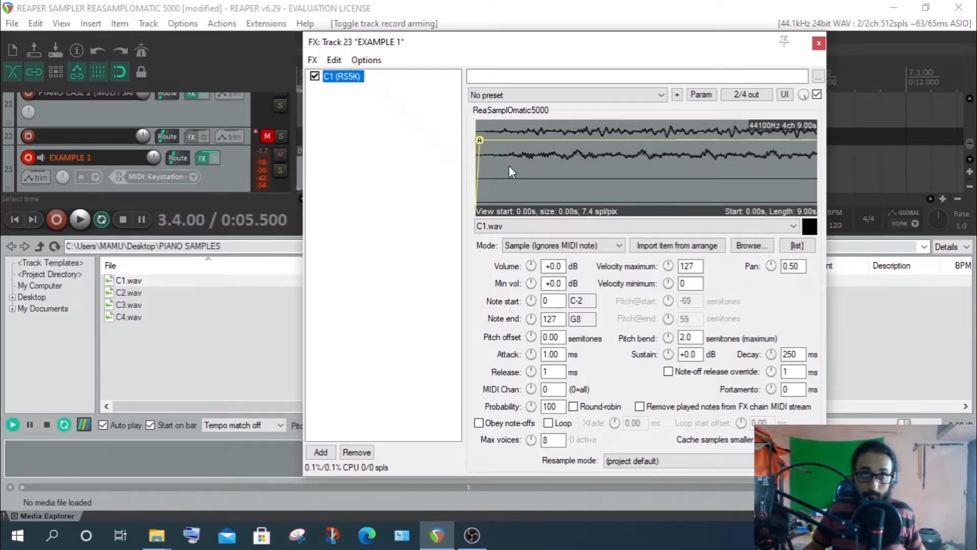
pyautogui.scroll(-7, 590, 167)
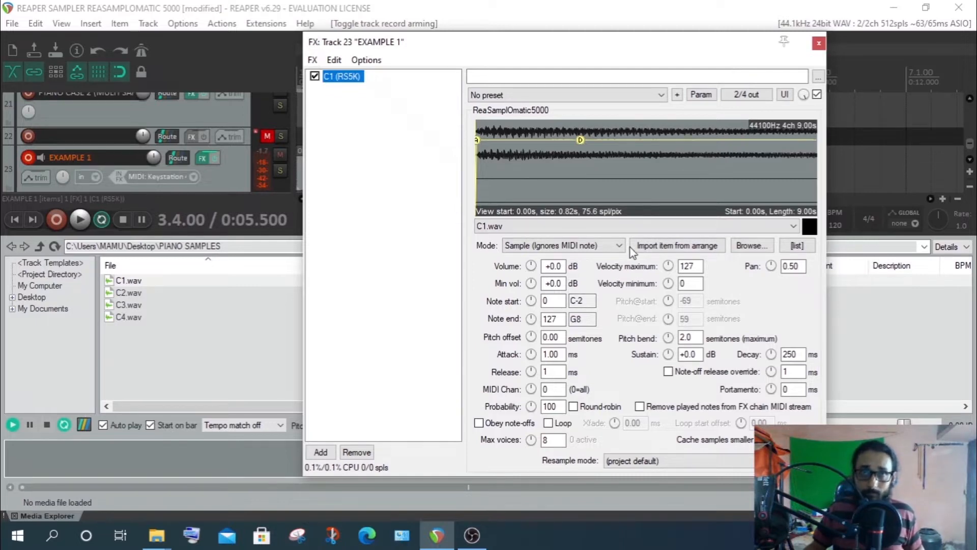
pyautogui.scroll(3, 630, 165)
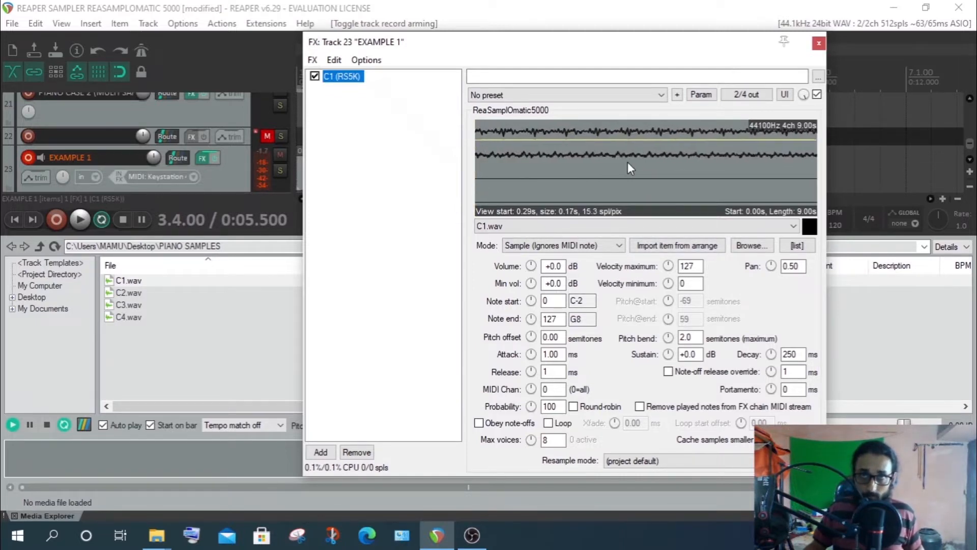
pyautogui.scroll(-5, 629, 164)
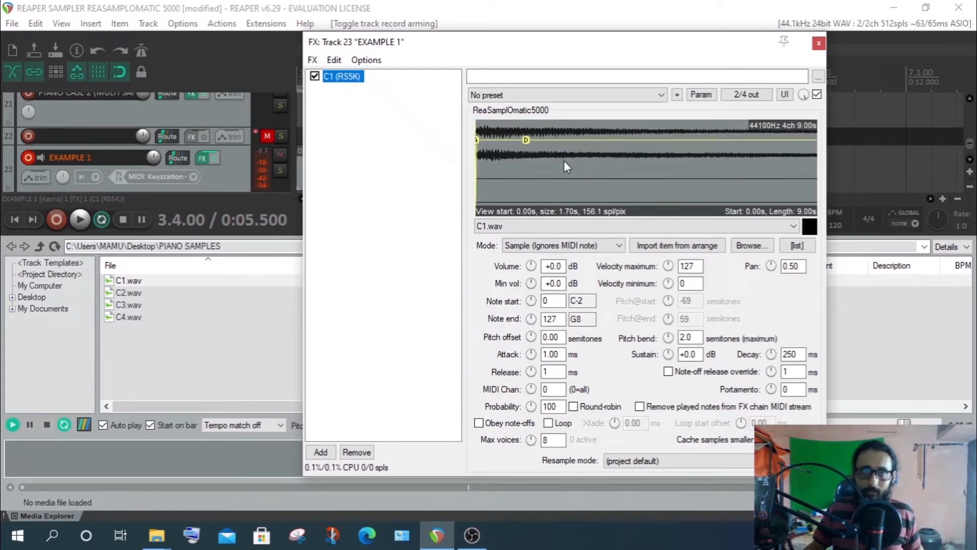
pyautogui.moveTo(539, 170); pyautogui.dragTo(537, 170)
pyautogui.moveTo(486, 148); pyautogui.dragTo(671, 173)
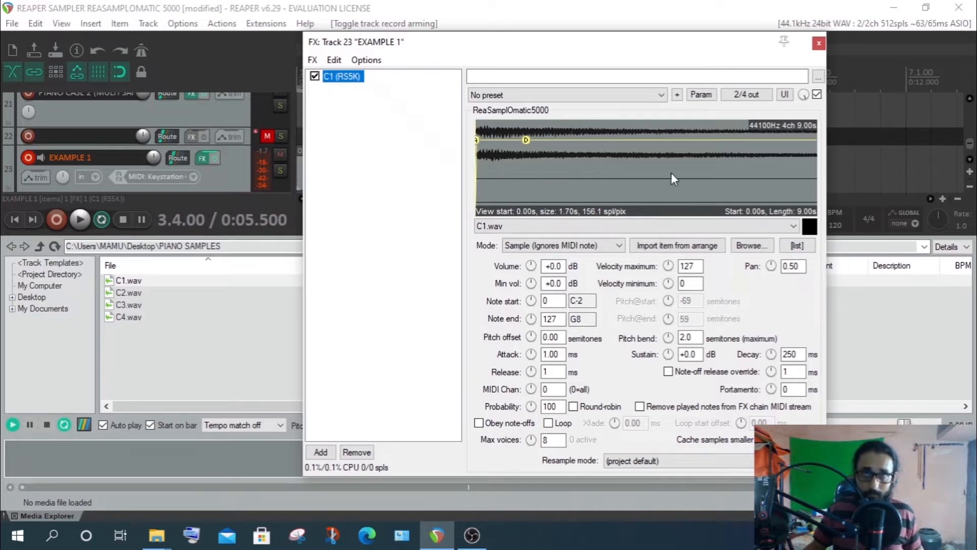
pyautogui.scroll(3, 487, 158)
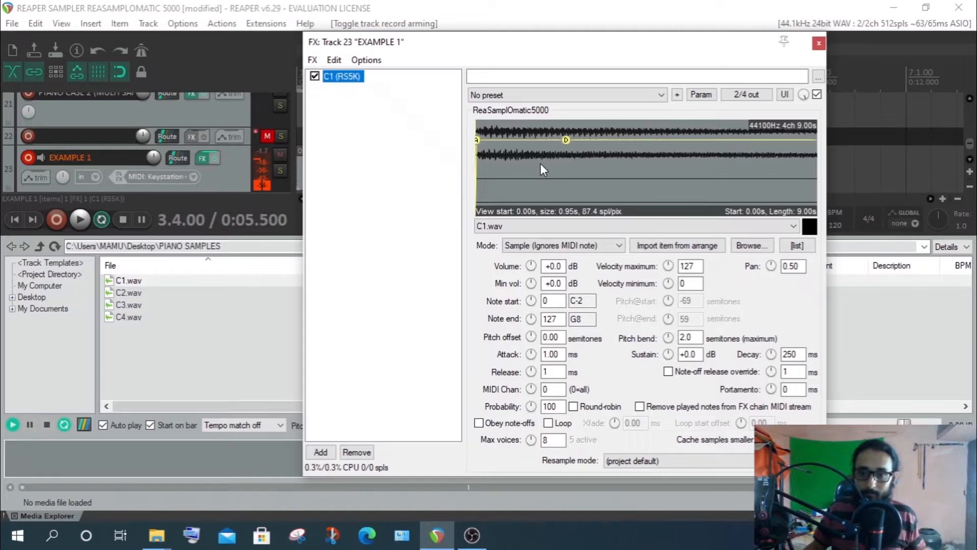
pyautogui.scroll(-2, 556, 166)
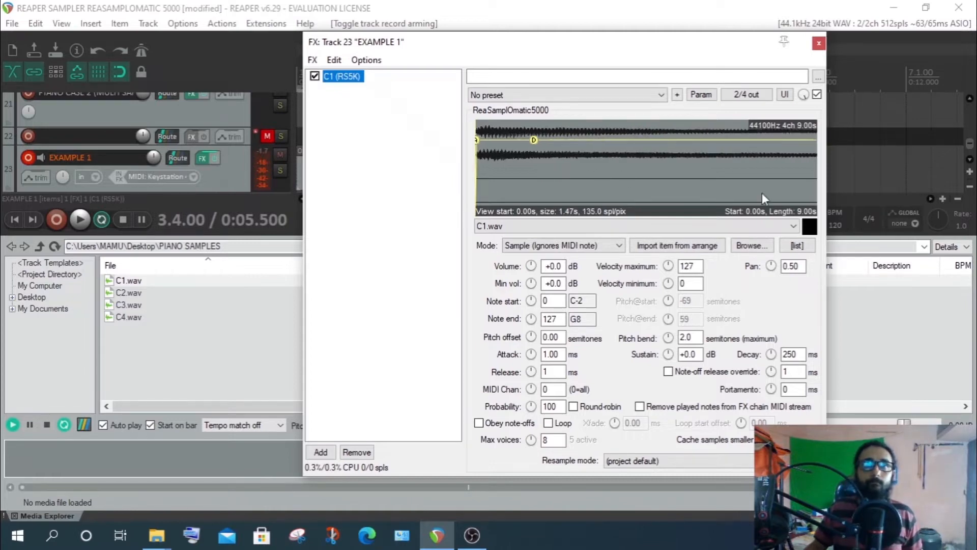
# - Replace the sampler's sample with C2.wav to compare its waveform, and put C1.wav back in its place
pyautogui.moveTo(128, 292); pyautogui.dragTo(555, 175)
pyautogui.scroll(-5, 631, 183)
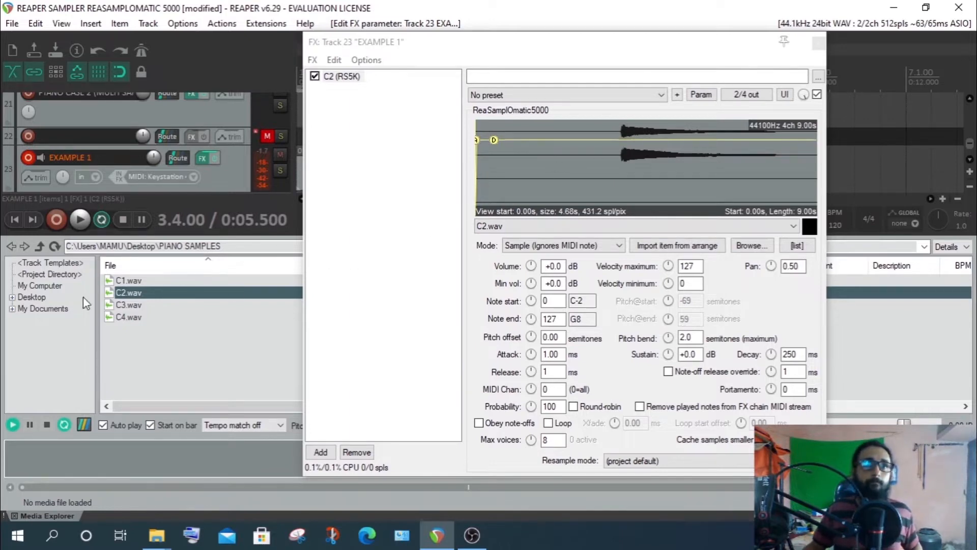
pyautogui.click(125, 280)
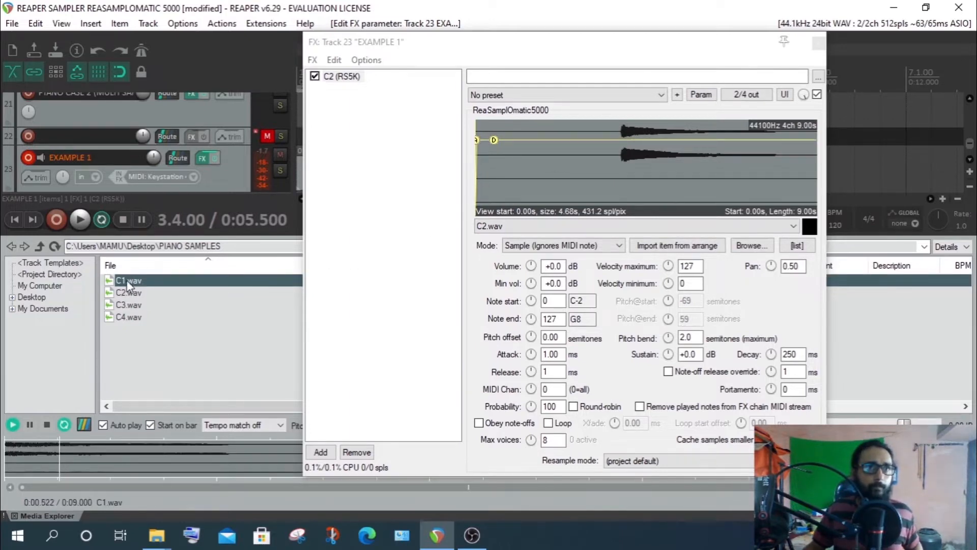
pyautogui.moveTo(127, 280); pyautogui.dragTo(579, 153)
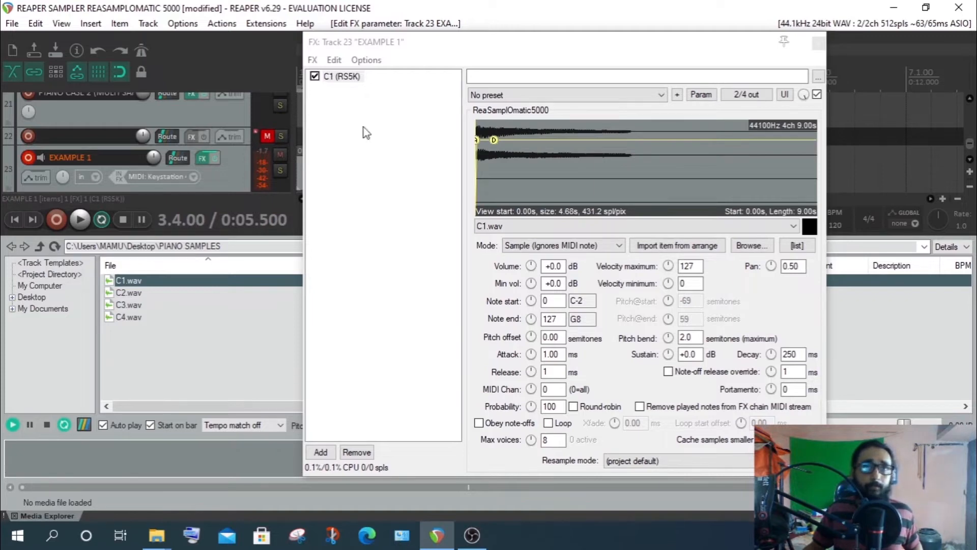
# - Move the FX window aside and view the EXAMPLE 1 track's recorded MIDI item in the MIDI editor, closing the editor when done
pyautogui.moveTo(458, 43); pyautogui.dragTo(560, 38)
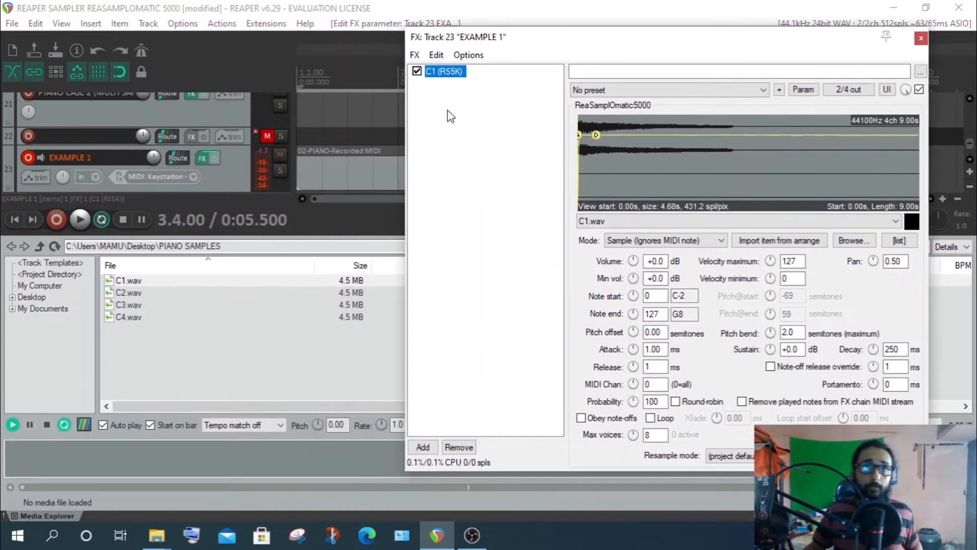
pyautogui.doubleClick(317, 168)
pyautogui.moveTo(440, 9); pyautogui.dragTo(512, 191)
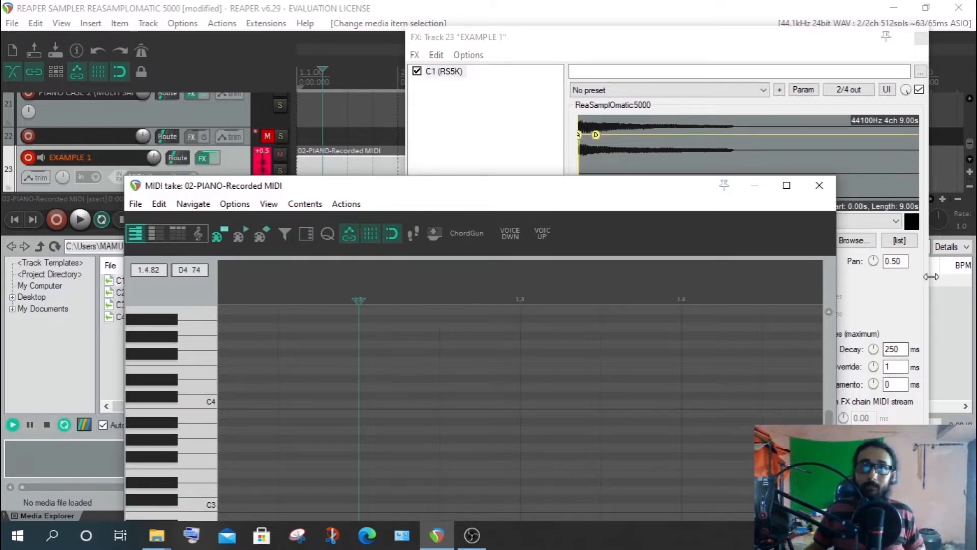
pyautogui.click(819, 185)
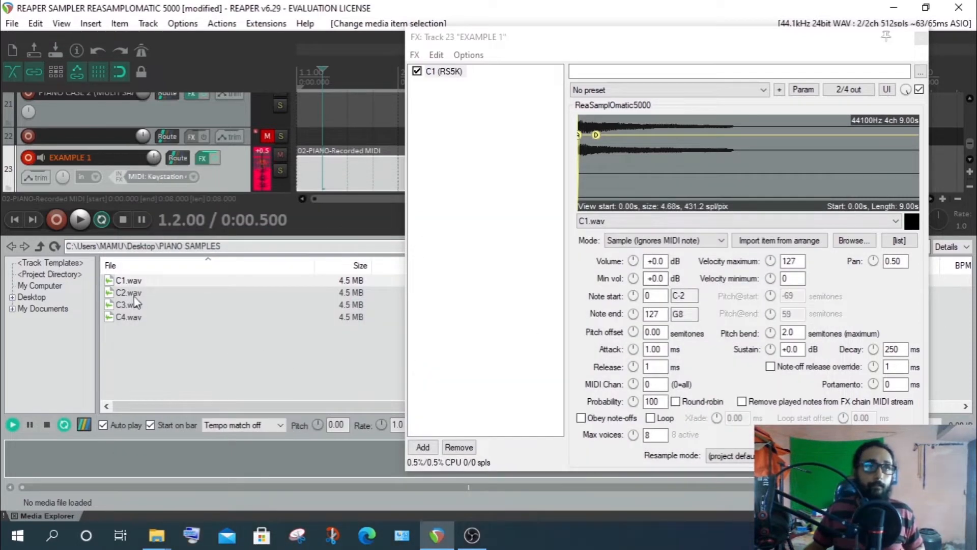
# - Load C2.wav into the EXAMPLE 1 sampler and check the recorded MIDI item briefly in the MIDI editor
pyautogui.moveTo(131, 294); pyautogui.dragTo(631, 177)
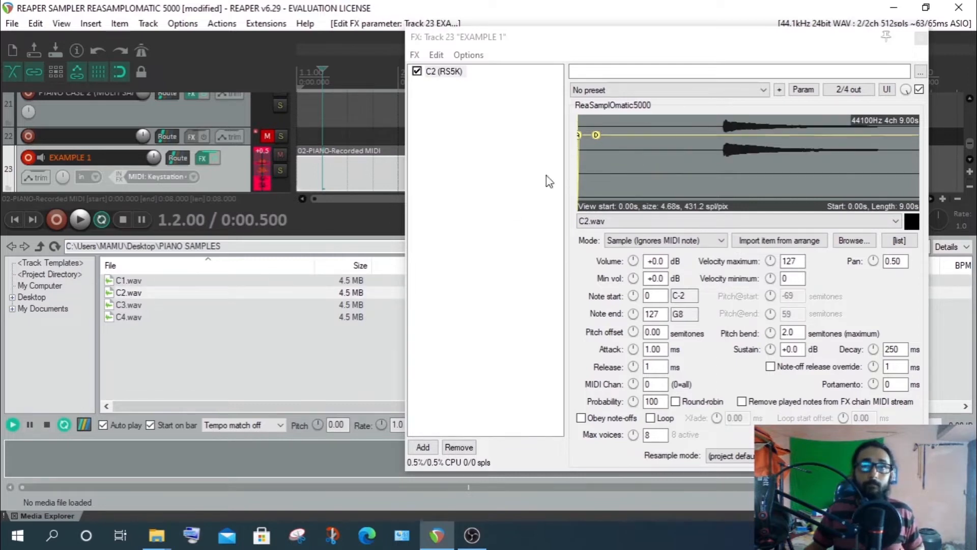
pyautogui.doubleClick(348, 162)
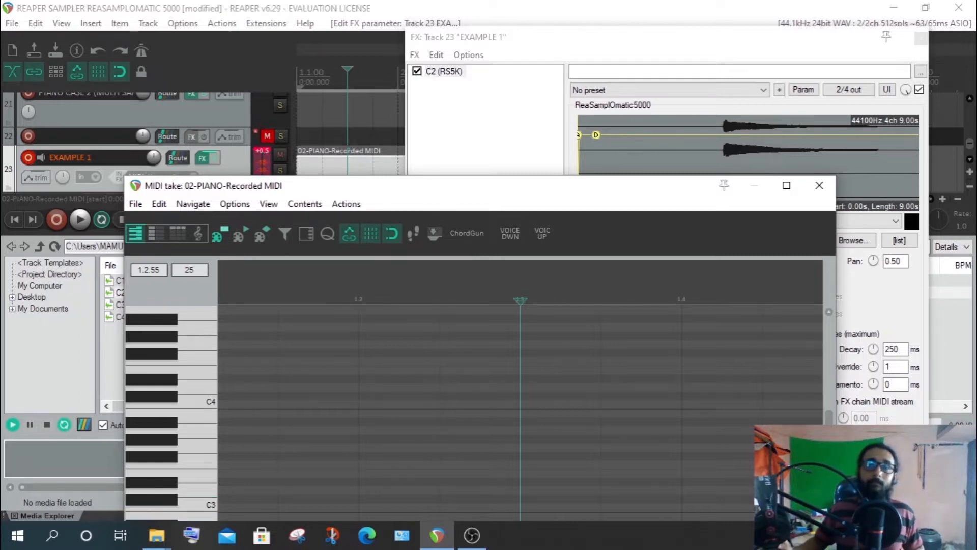
pyautogui.click(820, 186)
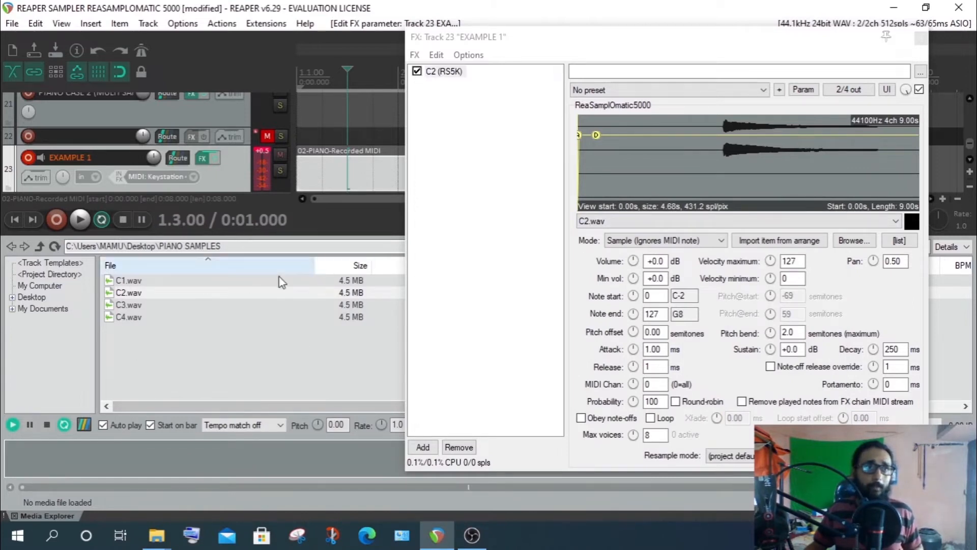
# - Trim the silence before the note in C2.wav by moving the sampler's start point to about 2.00 s
pyautogui.moveTo(673, 41); pyautogui.dragTo(463, 27)
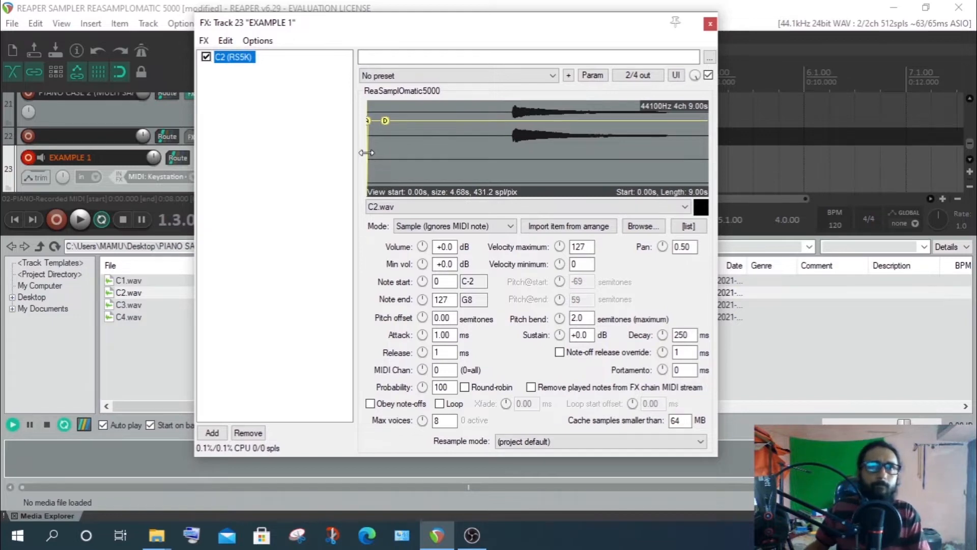
pyautogui.moveTo(366, 152); pyautogui.dragTo(509, 163)
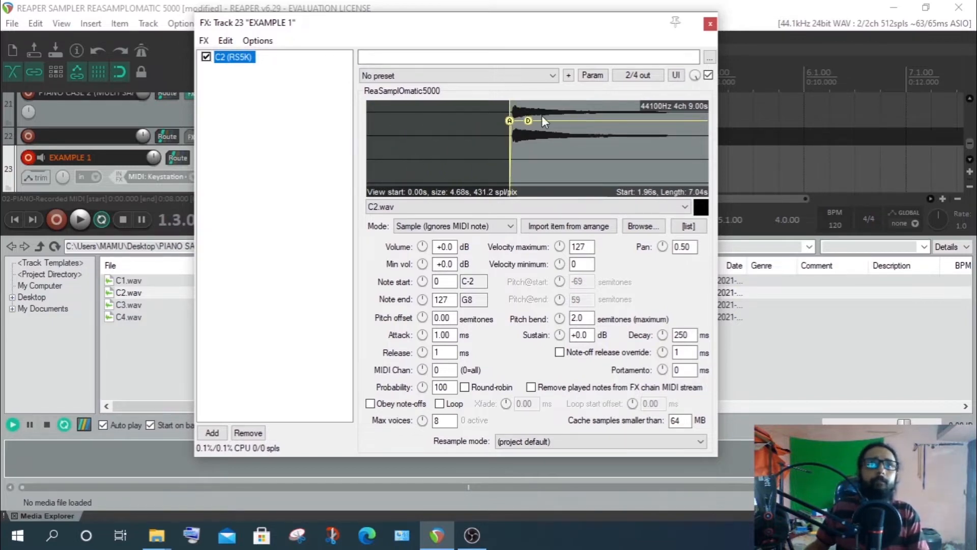
pyautogui.scroll(6, 539, 143)
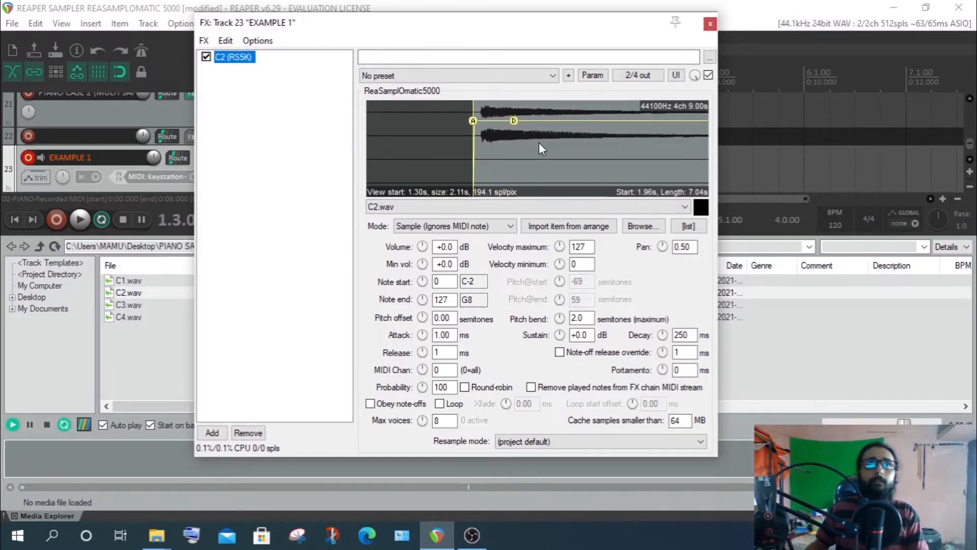
pyautogui.moveTo(395, 175)
pyautogui.mouseDown()
pyautogui.moveTo(408, 178)
pyautogui.moveTo(368, 159)
pyautogui.moveTo(404, 162)
pyautogui.mouseUp()
pyautogui.scroll(4, 415, 151)
pyautogui.scroll(2, 393, 146)
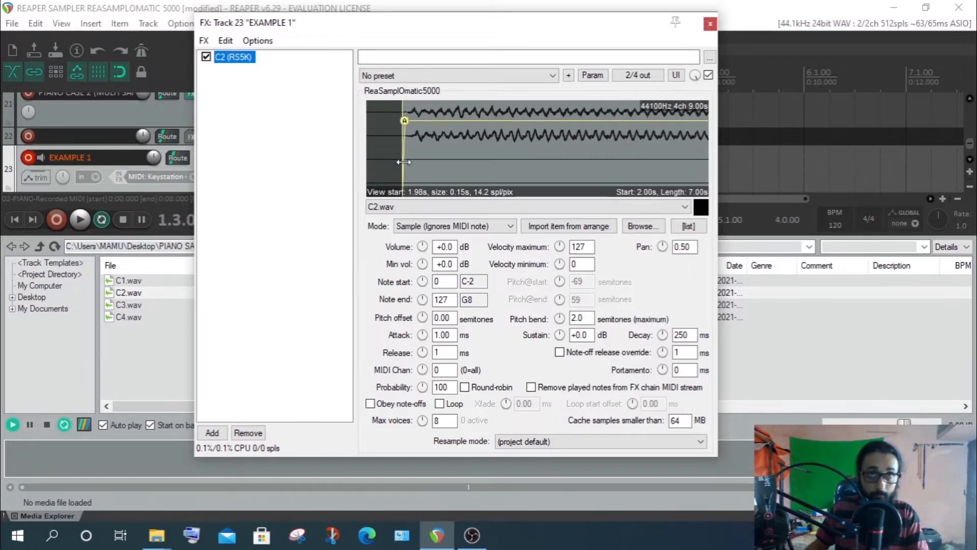
# - Examine the trimmed start point and attack of C2.wav at close and wide zoom levels in the sampler
pyautogui.scroll(3, 409, 163)
pyautogui.scroll(-1, 388, 158)
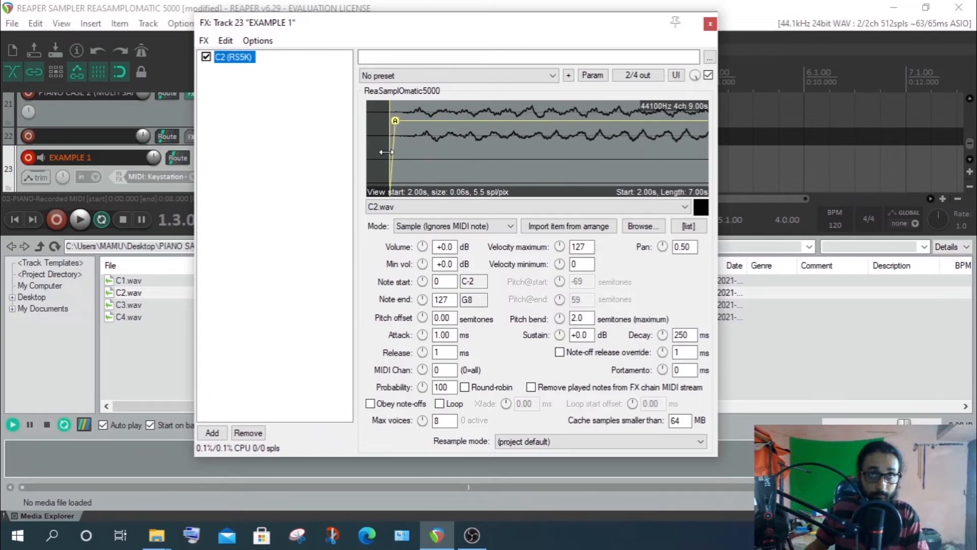
pyautogui.scroll(3, 392, 154)
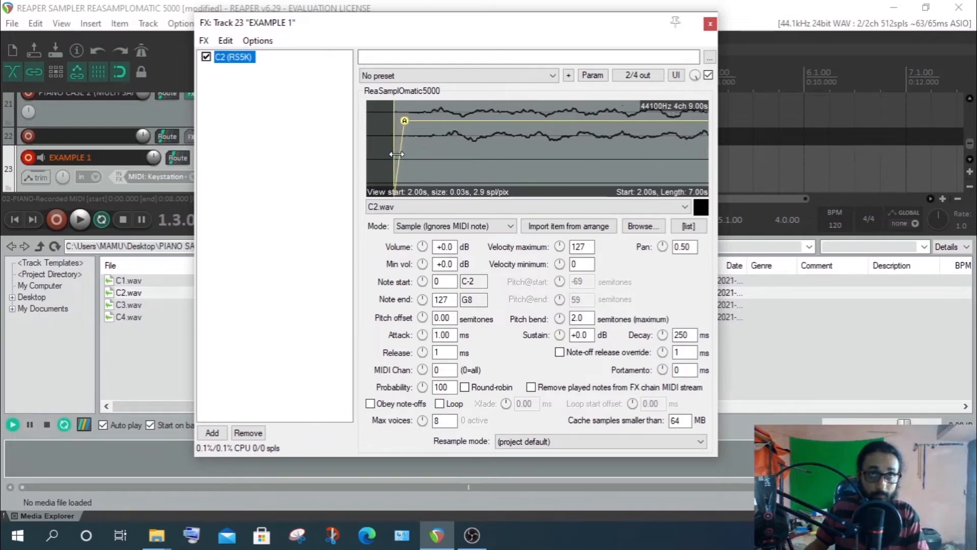
pyautogui.scroll(-1, 413, 148)
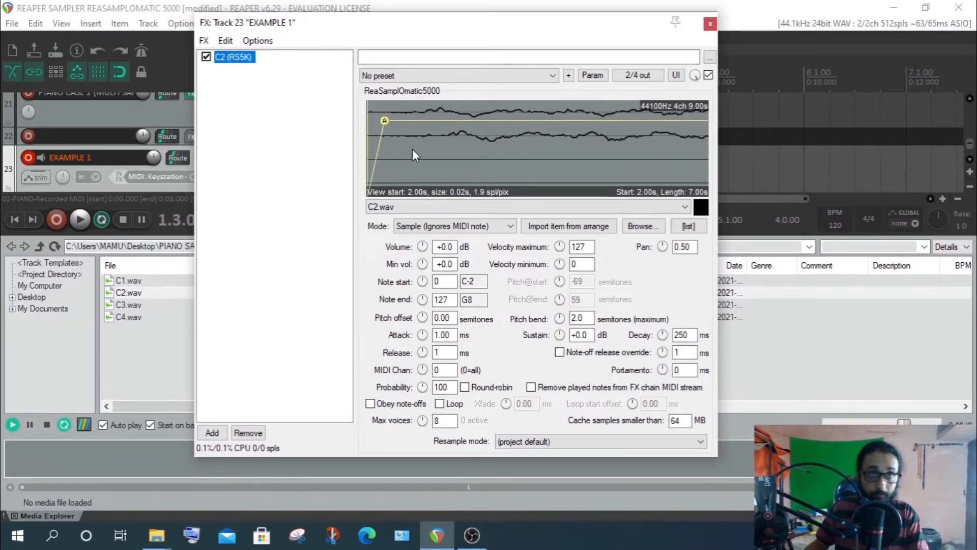
pyautogui.scroll(-1, 402, 147)
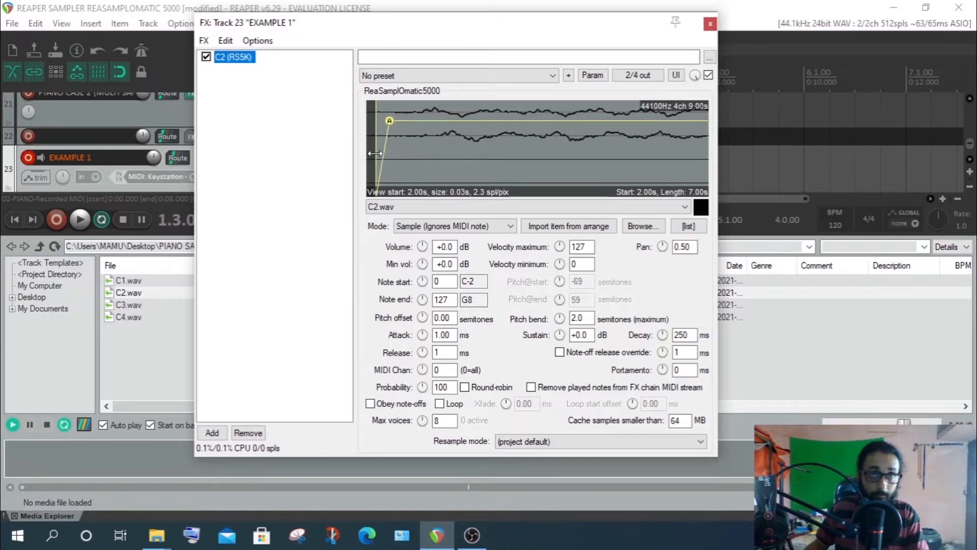
pyautogui.moveTo(378, 155)
pyautogui.mouseDown()
pyautogui.moveTo(449, 155)
pyautogui.moveTo(413, 157)
pyautogui.moveTo(437, 164)
pyautogui.mouseUp()
pyautogui.scroll(-2, 537, 164)
pyautogui.scroll(-3, 536, 163)
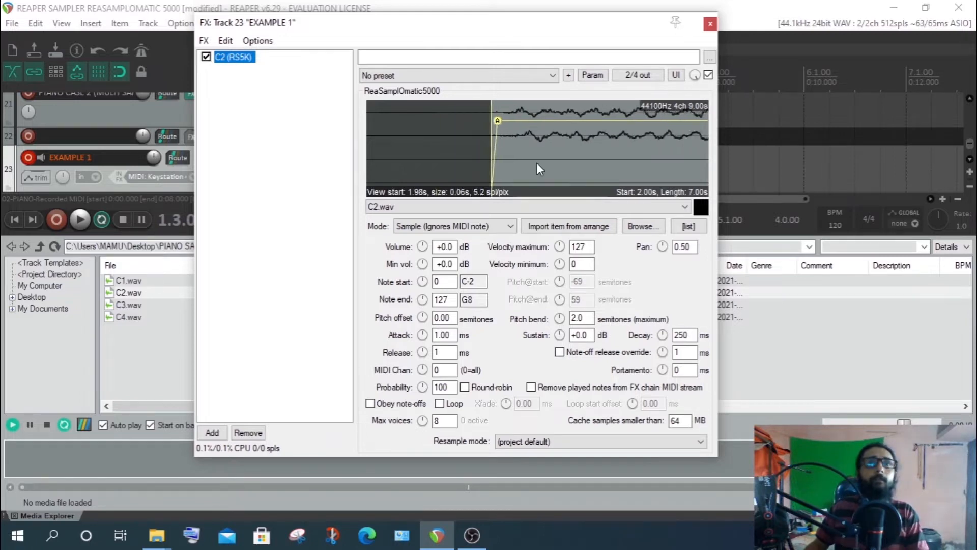
pyautogui.scroll(-5, 576, 148)
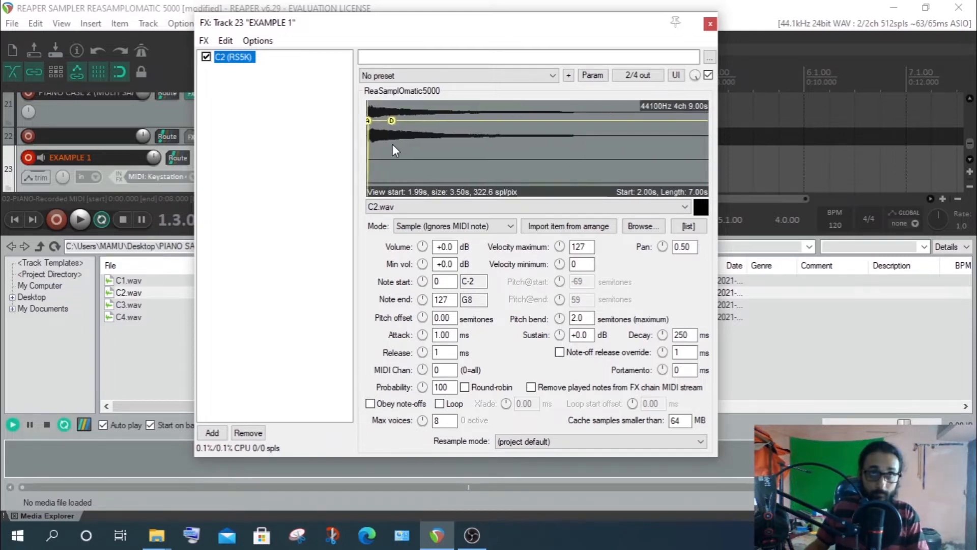
pyautogui.moveTo(395, 145); pyautogui.dragTo(510, 147)
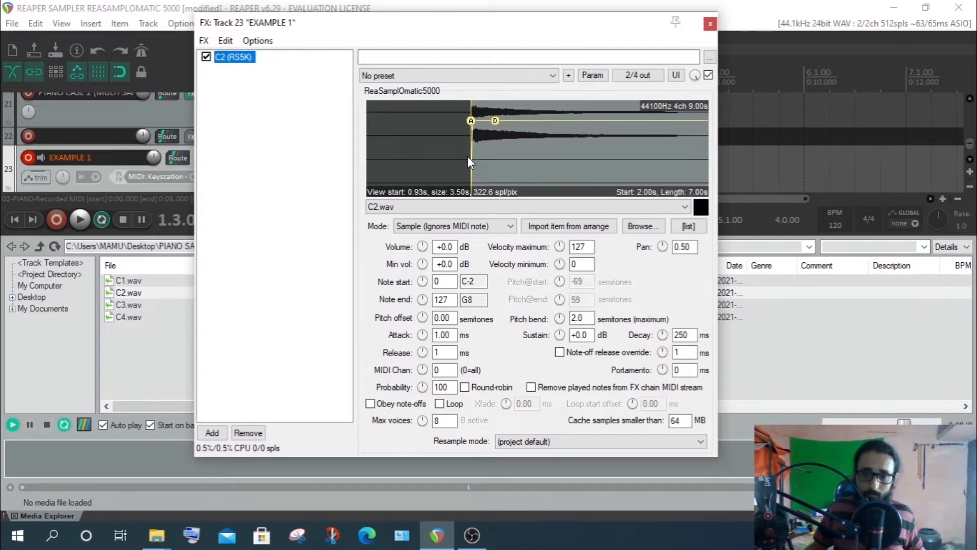
# - Move the FX window clear of the recorded MIDI item and view that item in the MIDI editor, closing the editor again
pyautogui.moveTo(392, 25); pyautogui.dragTo(576, 13)
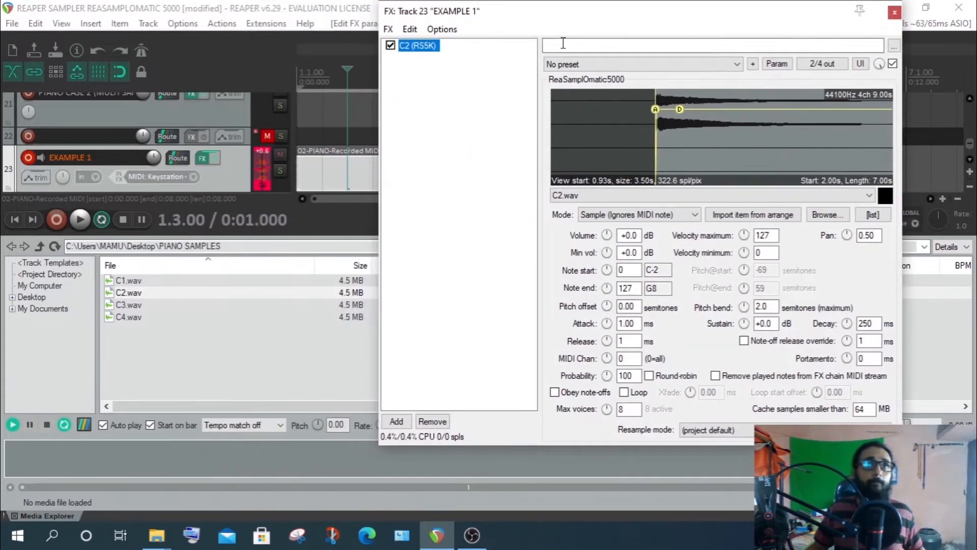
pyautogui.doubleClick(316, 182)
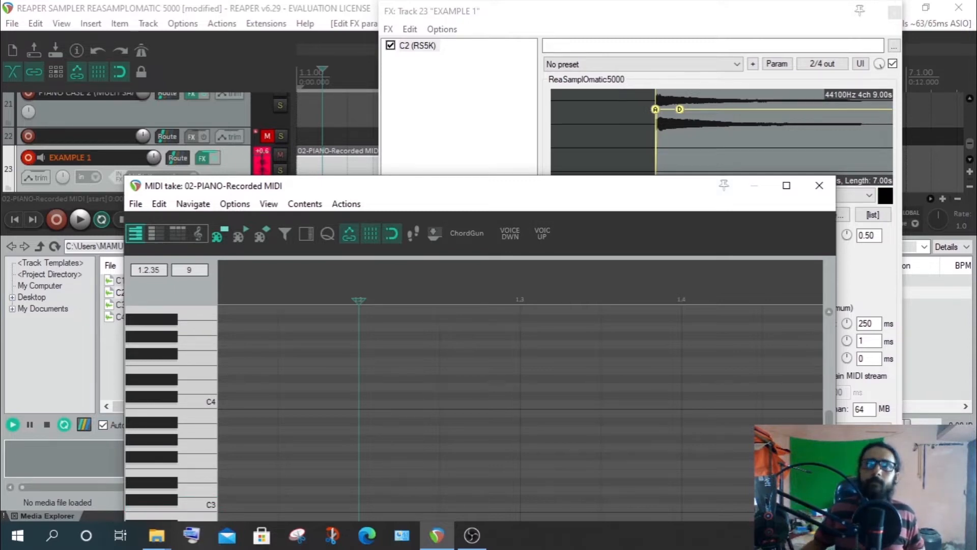
pyautogui.click(820, 185)
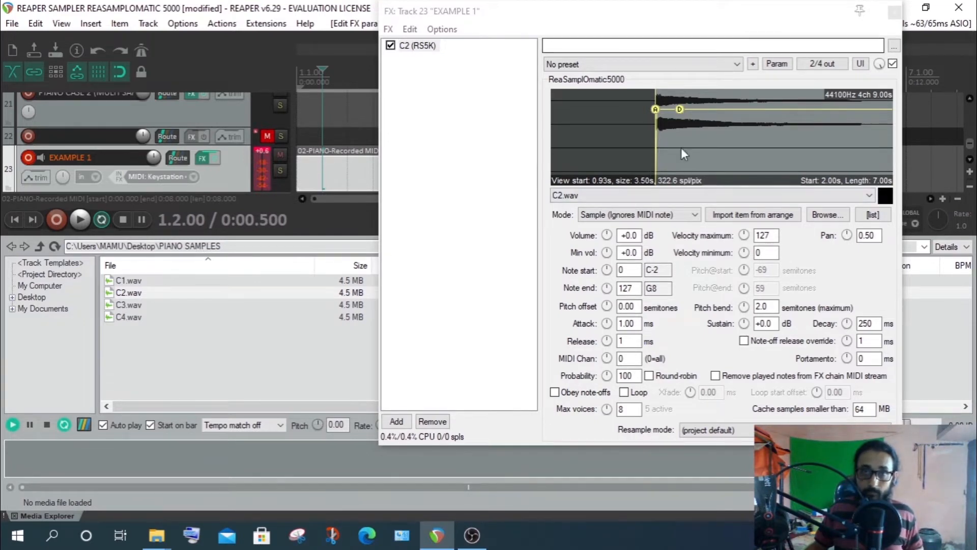
# - Bring the FX window back fully into view and expand the EXAMPLE 1 track to four channels in the sampler's pin connections
pyautogui.click(701, 22)
pyautogui.moveTo(701, 21); pyautogui.dragTo(490, 36)
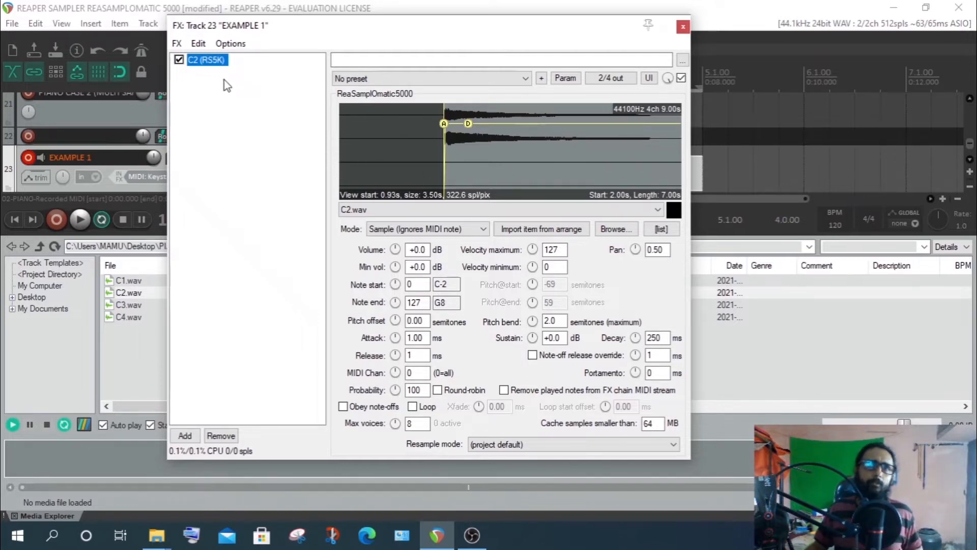
pyautogui.click(606, 79)
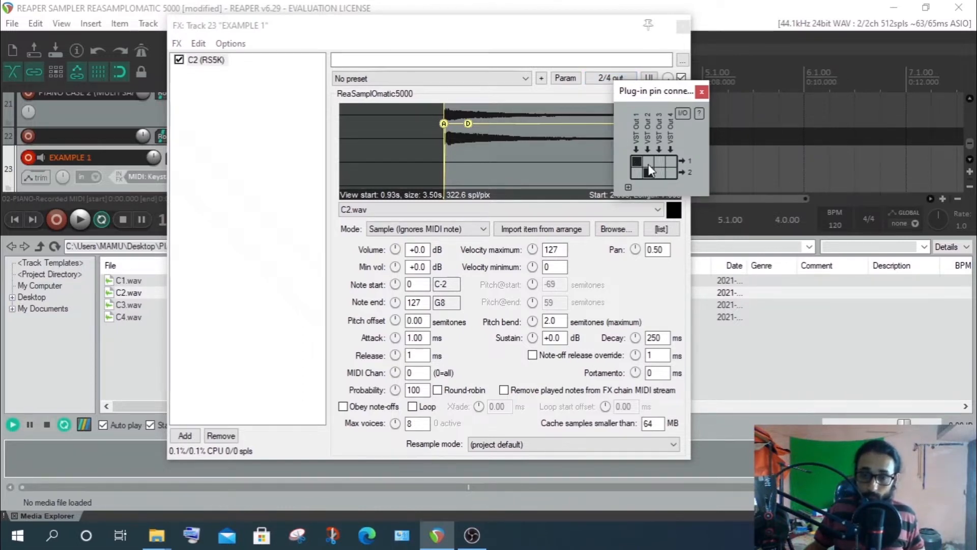
pyautogui.click(628, 186)
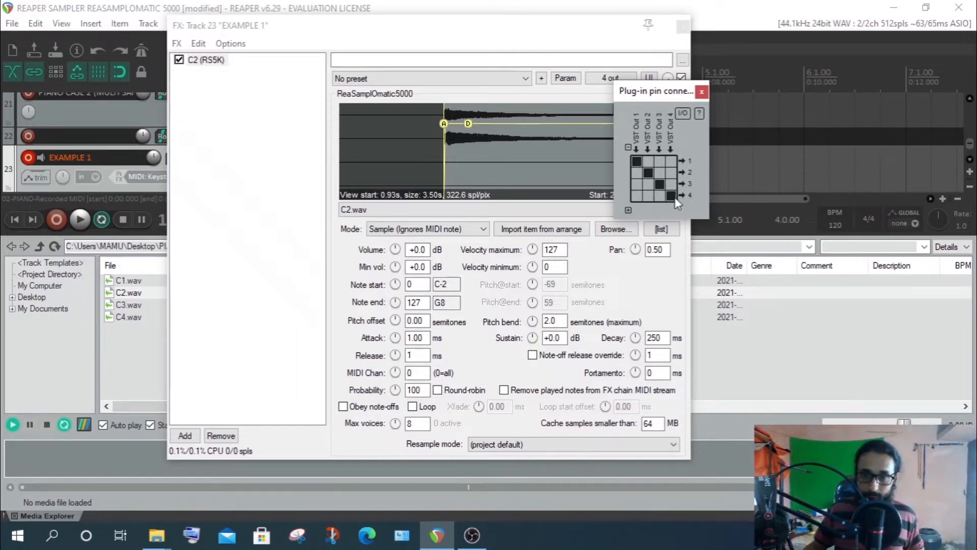
# - Toggle the EXAMPLE 1 track between two and four channels in the pin connections, leave it at two, and close the dialog
pyautogui.click(628, 147)
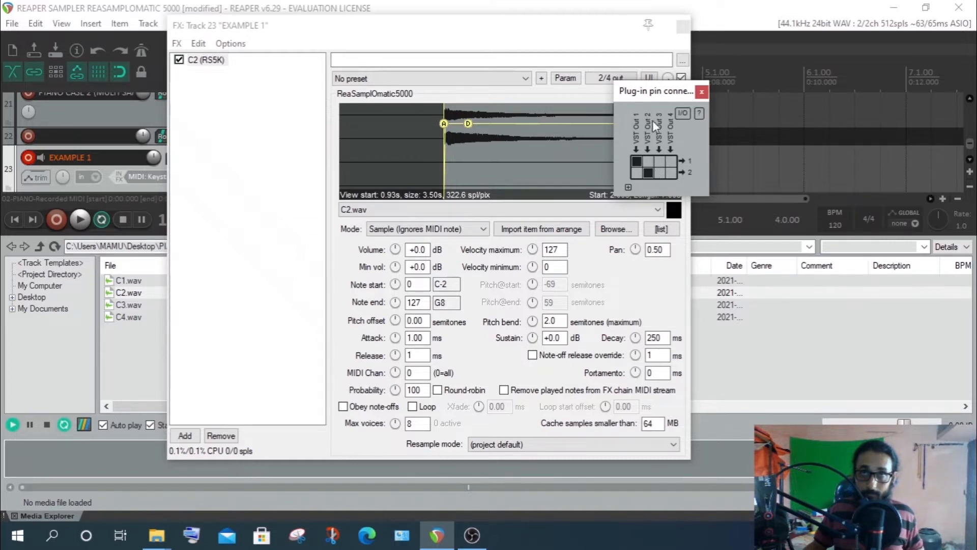
pyautogui.click(636, 161)
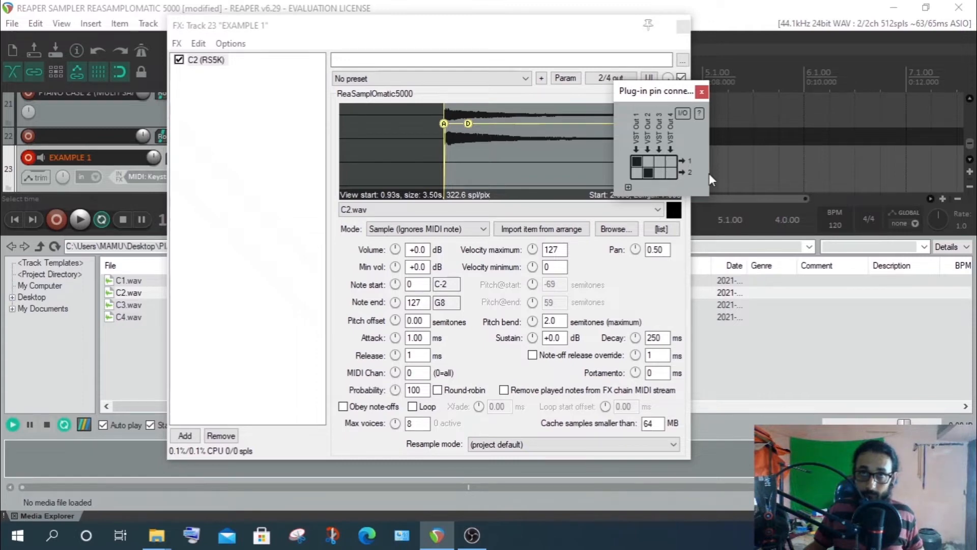
pyautogui.click(628, 187)
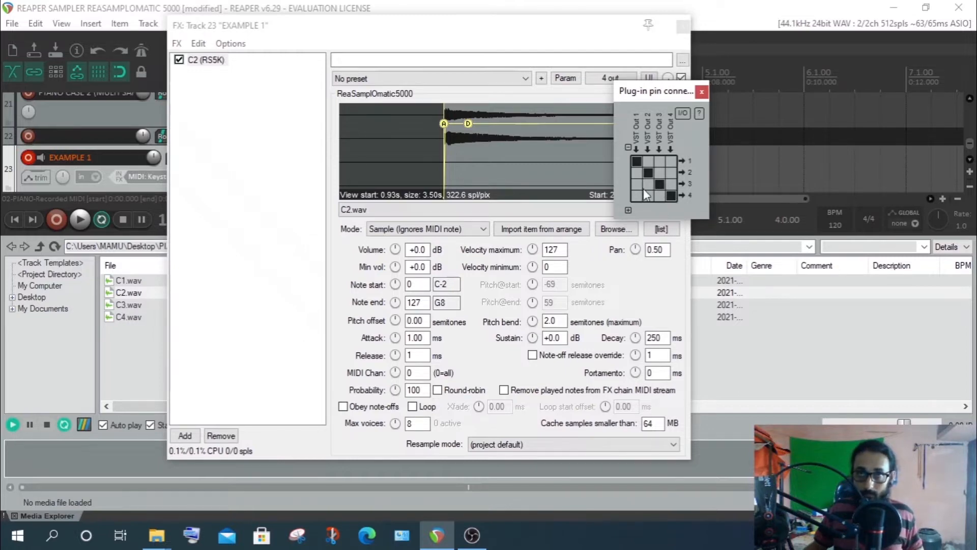
pyautogui.click(627, 145)
pyautogui.click(627, 145)
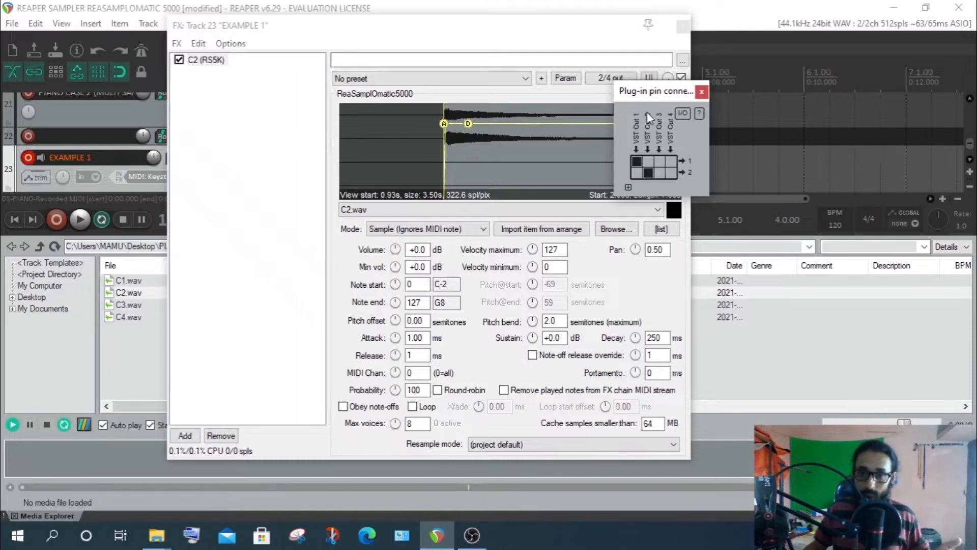
pyautogui.click(702, 92)
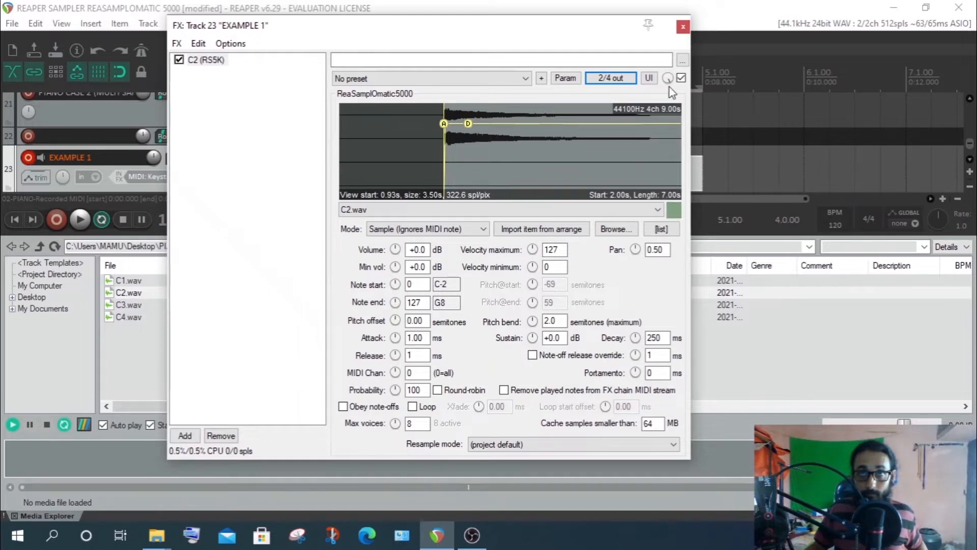
# - Lower the sampler's wet mix to 0% and bring it back up to fully wet
pyautogui.moveTo(669, 79); pyautogui.dragTo(670, 130)
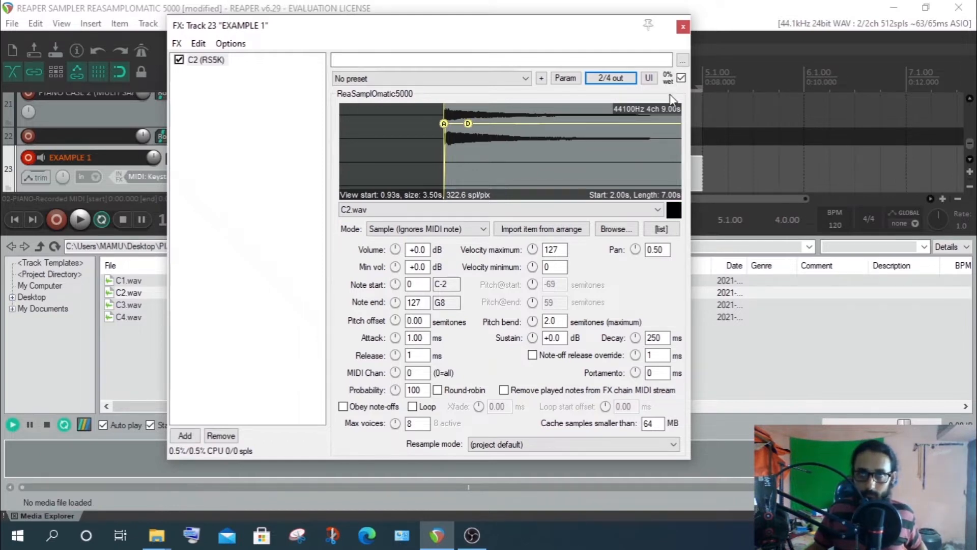
pyautogui.moveTo(666, 81); pyautogui.dragTo(666, 56)
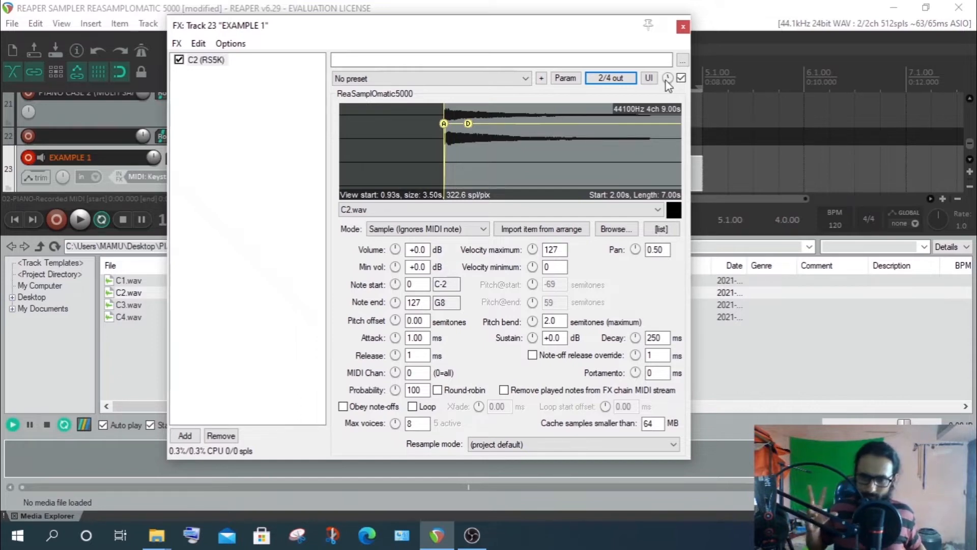
pyautogui.moveTo(666, 81); pyautogui.dragTo(666, 46)
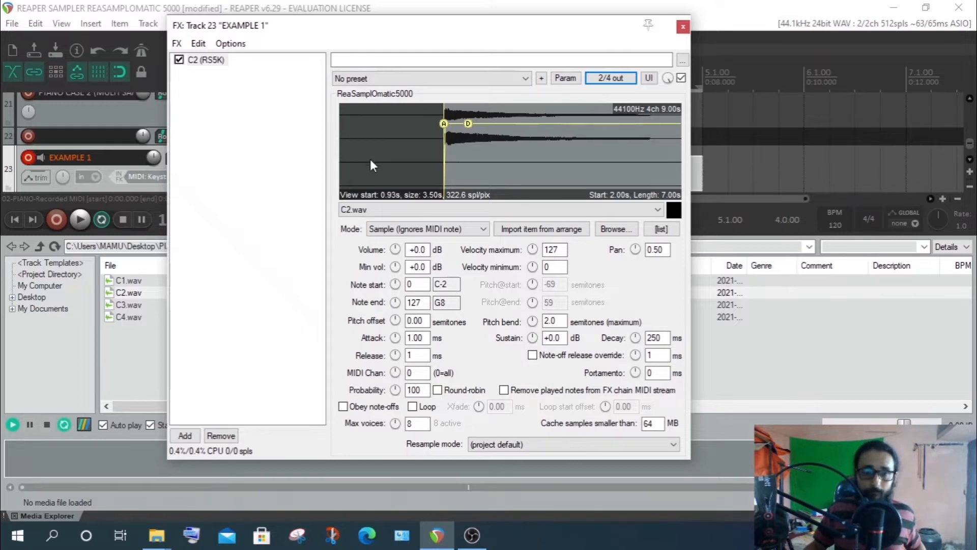
# - Examine the sampler's list of available sample files while keeping C2.wav loaded
pyautogui.click(396, 213)
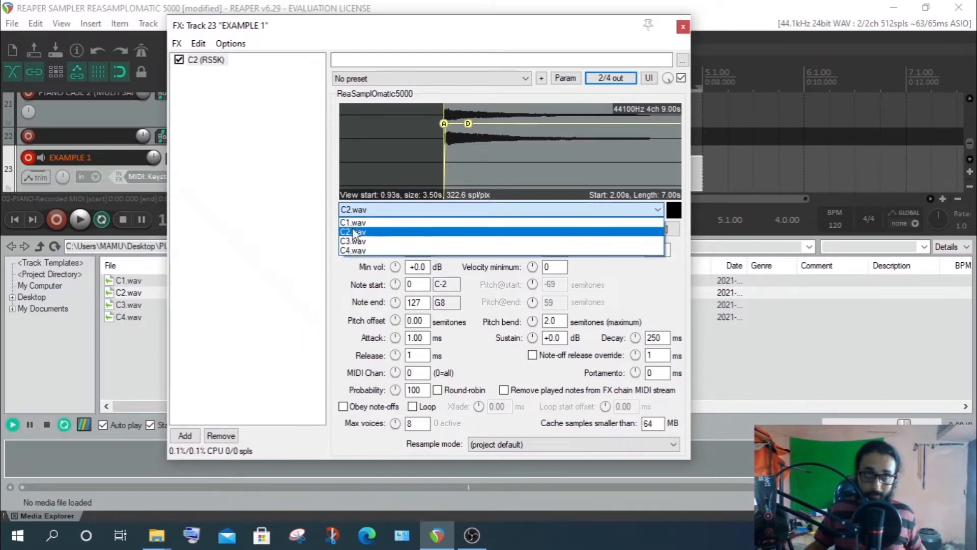
pyautogui.click(359, 210)
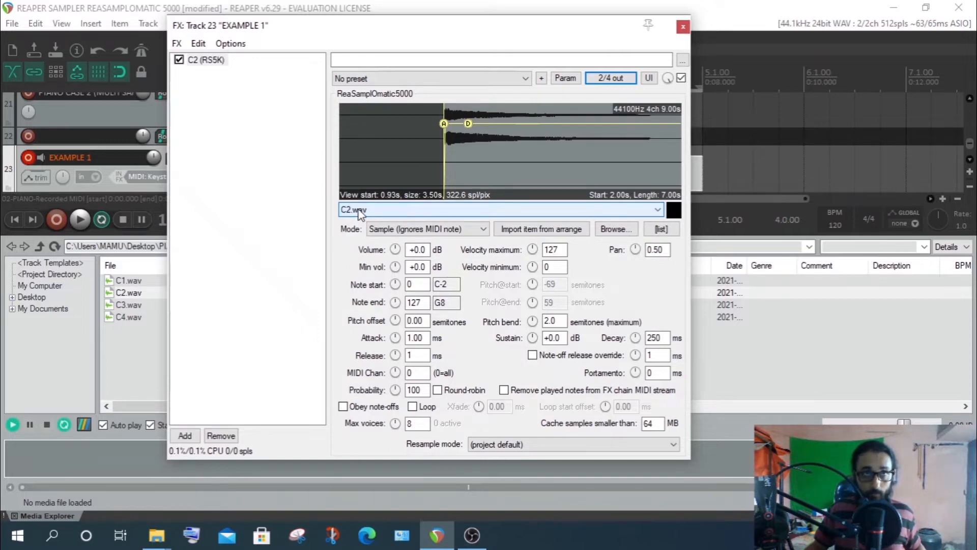
pyautogui.click(360, 212)
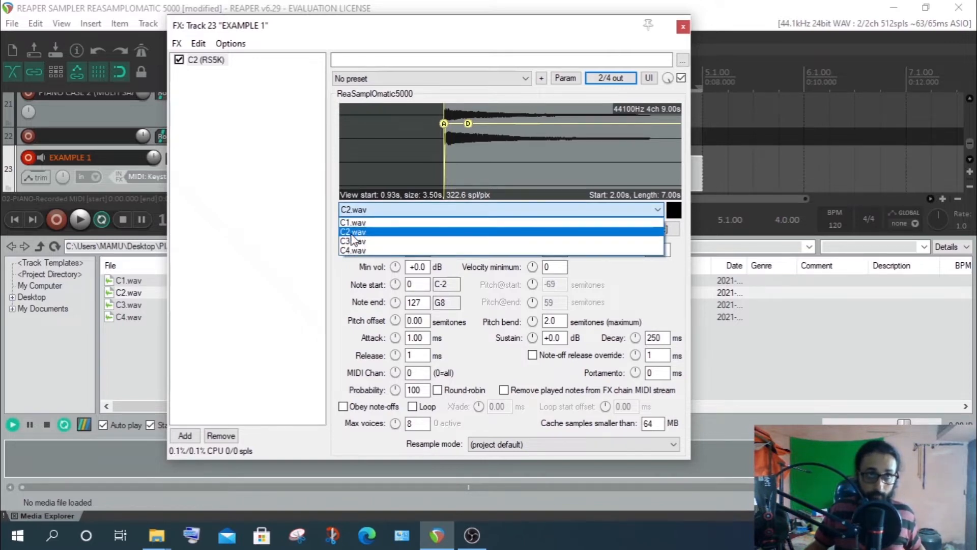
pyautogui.click(407, 47)
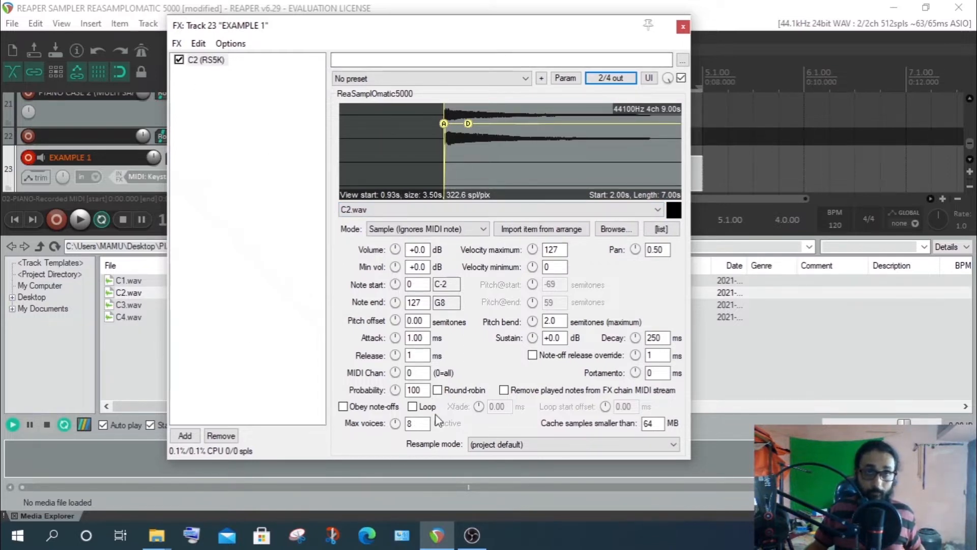
pyautogui.click(387, 211)
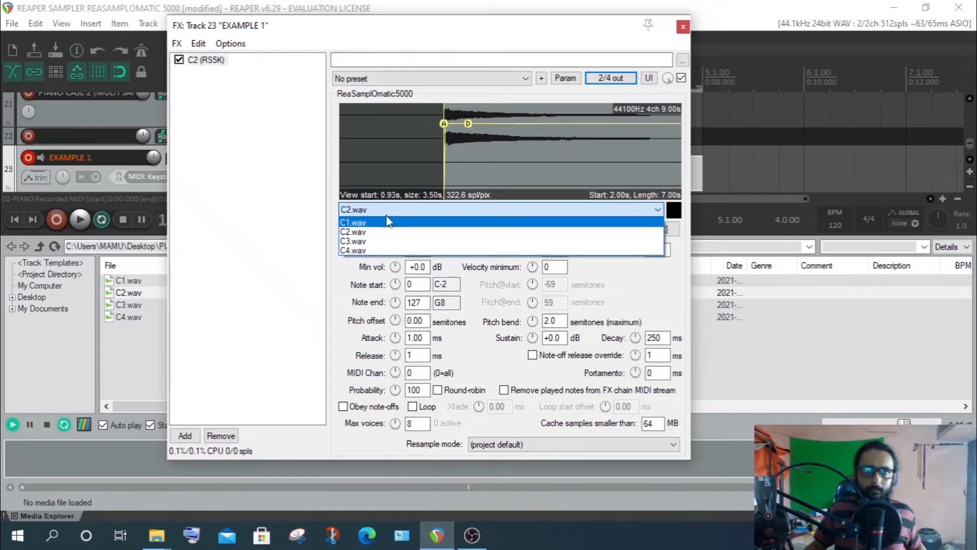
pyautogui.click(253, 255)
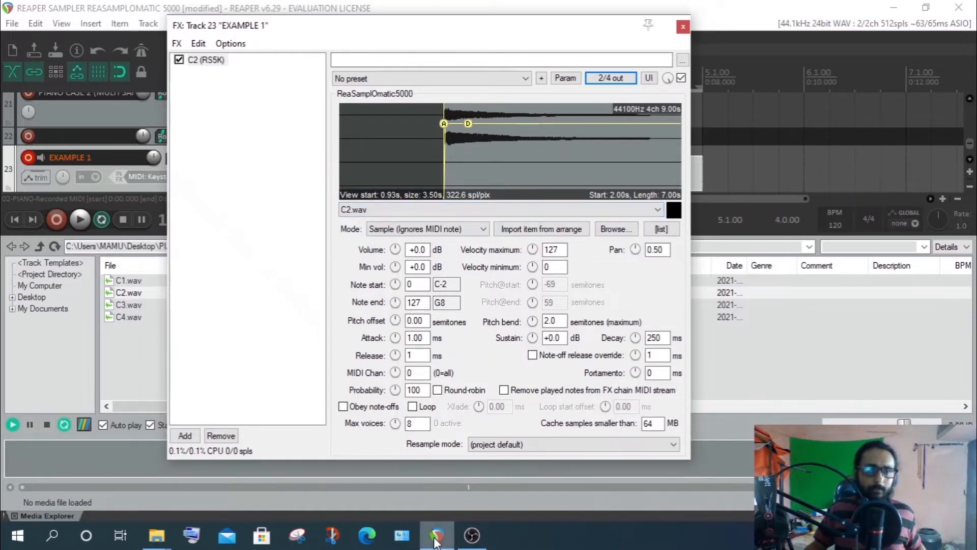
# - Compare the PIANO SAMPLES folder in File Explorer with the sampler's file list back in REAPER
pyautogui.click(436, 533)
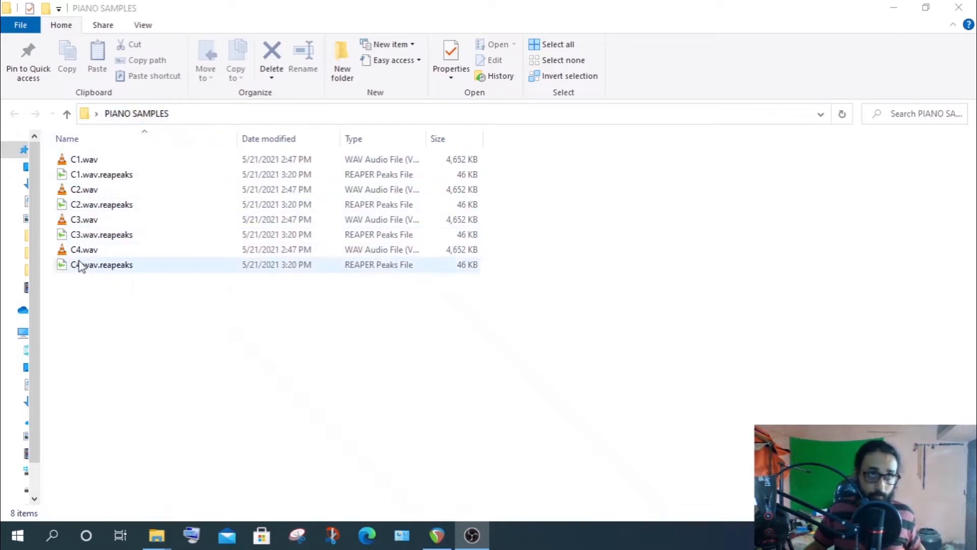
pyautogui.click(437, 535)
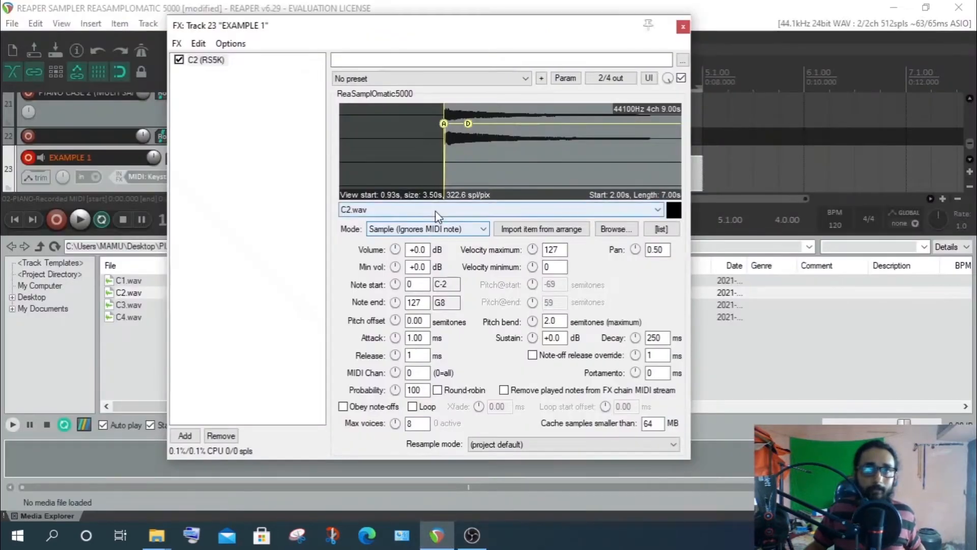
pyautogui.click(435, 209)
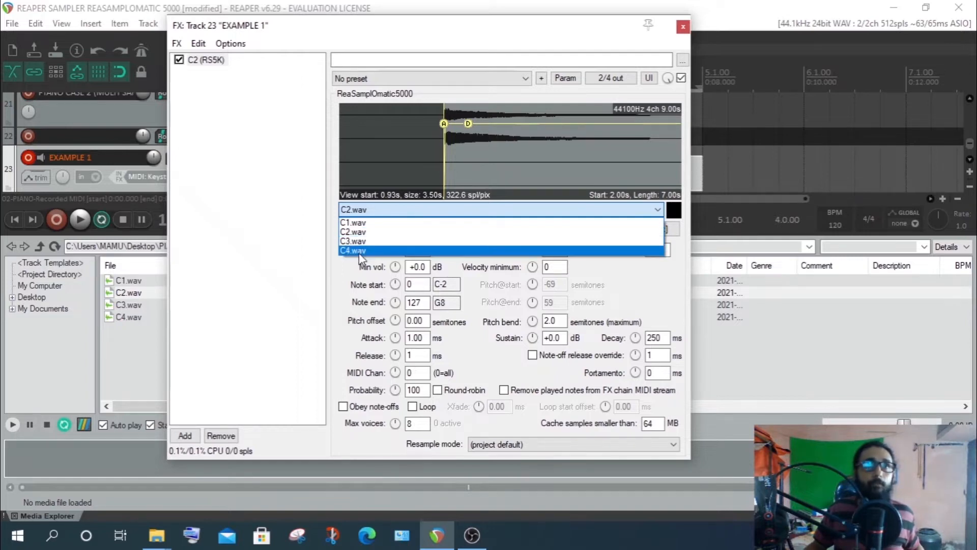
pyautogui.click(259, 212)
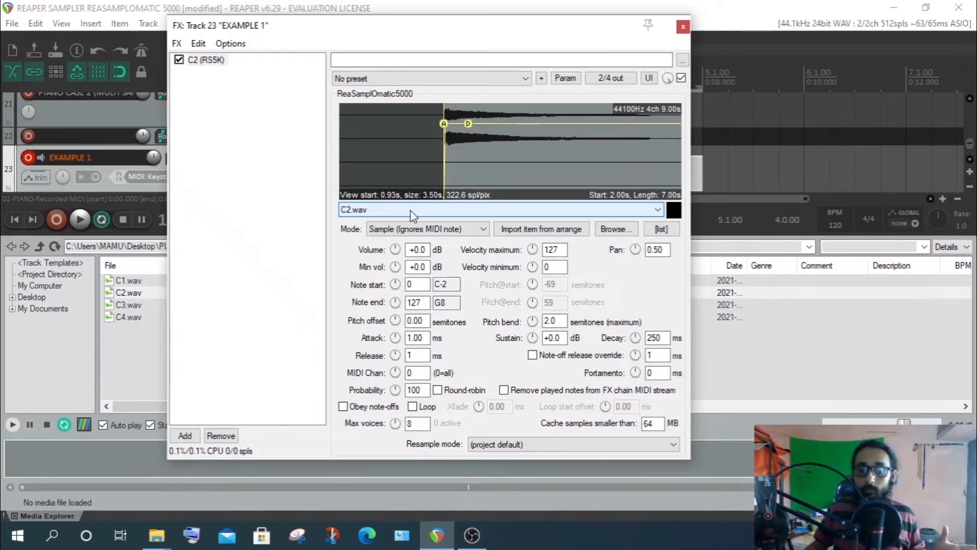
# - Duplicate the C2 sampler instance in the track's FX chain by copying and pasting it
pyautogui.rightClick(208, 60)
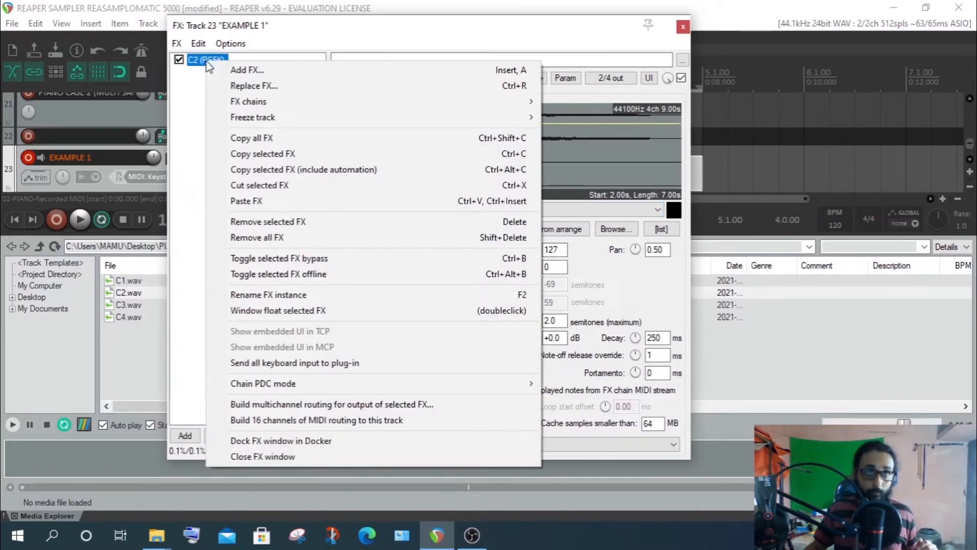
pyautogui.click(245, 154)
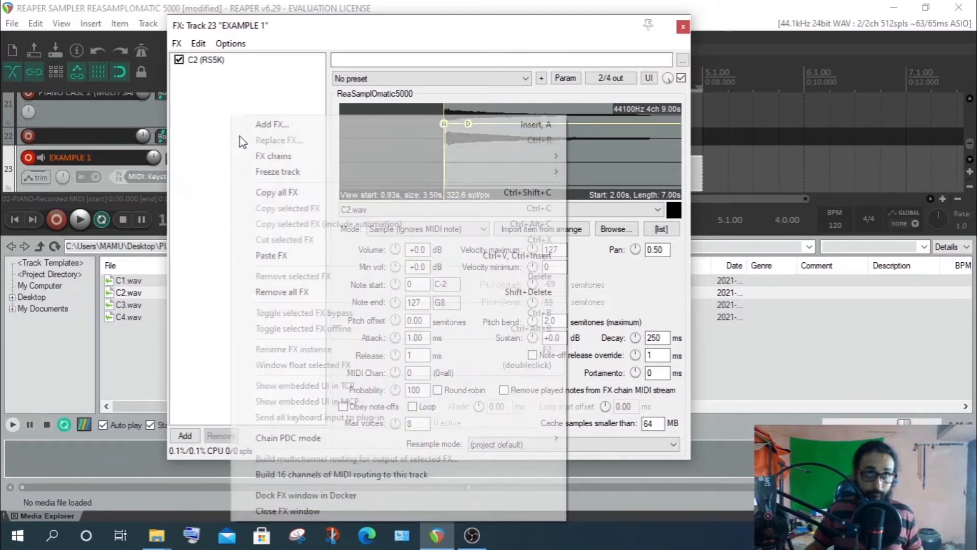
pyautogui.click(274, 254)
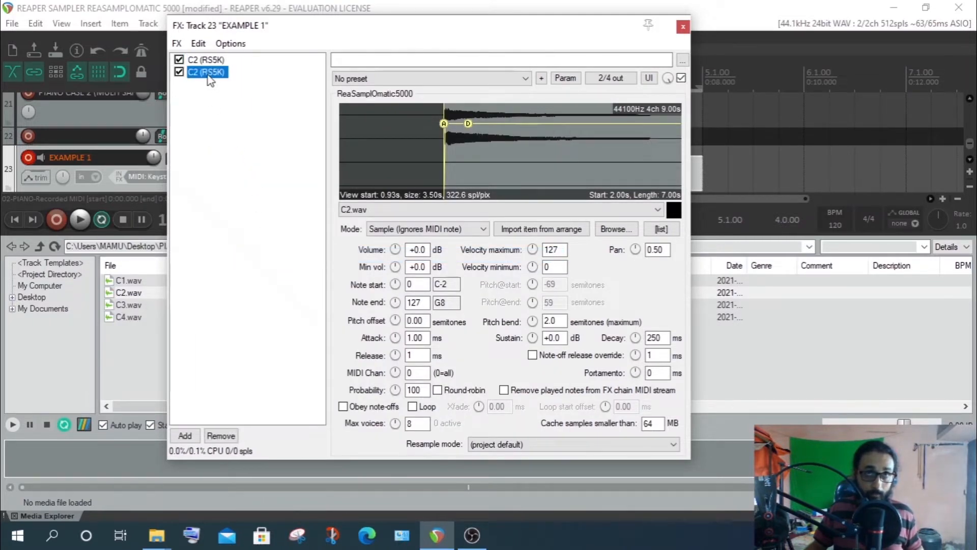
# - Switch the second sampler instance's sample to C1.wav
pyautogui.click(371, 209)
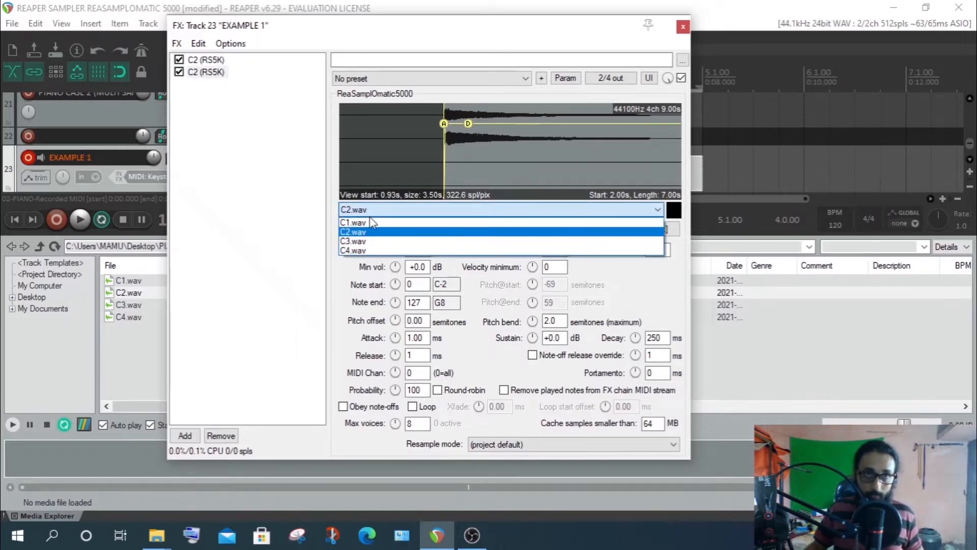
pyautogui.click(374, 212)
pyautogui.click(387, 212)
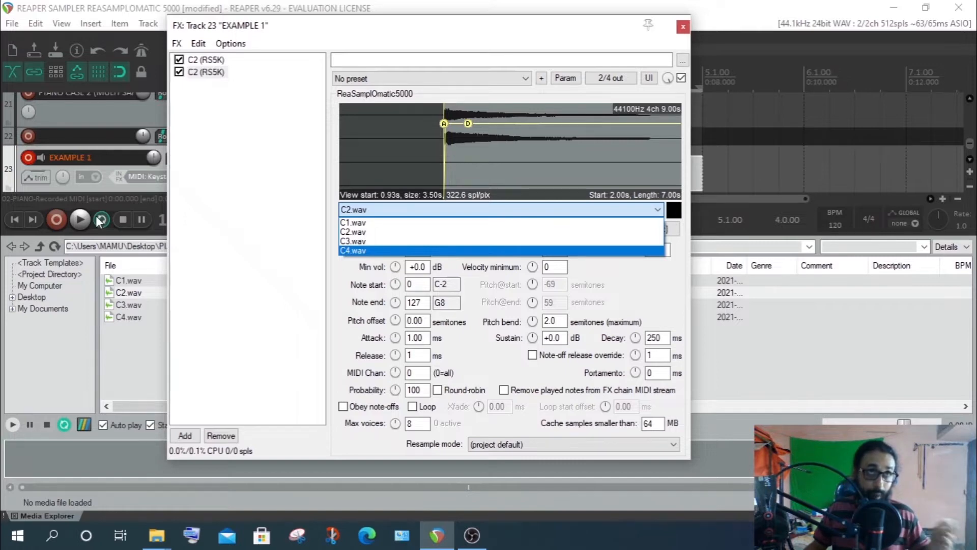
pyautogui.click(407, 213)
pyautogui.click(407, 213)
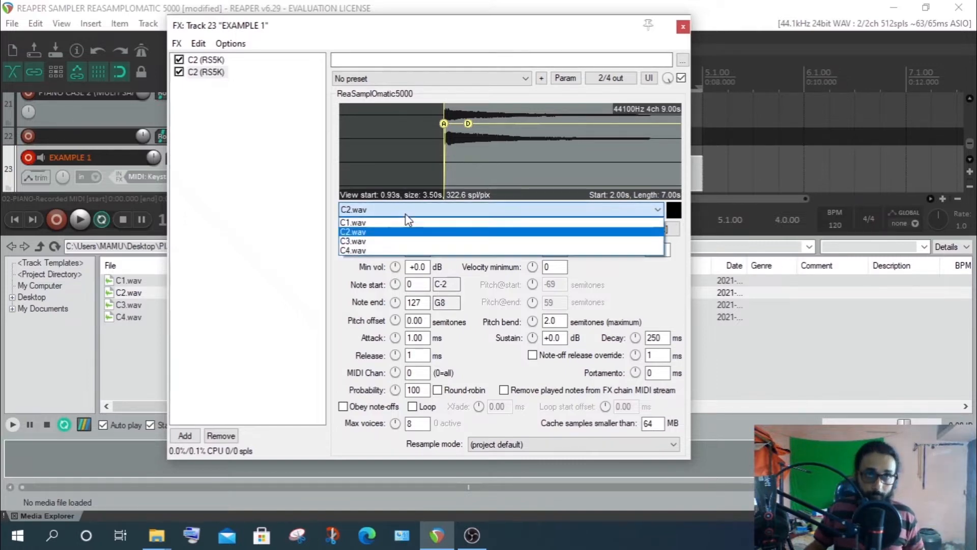
pyautogui.click(359, 223)
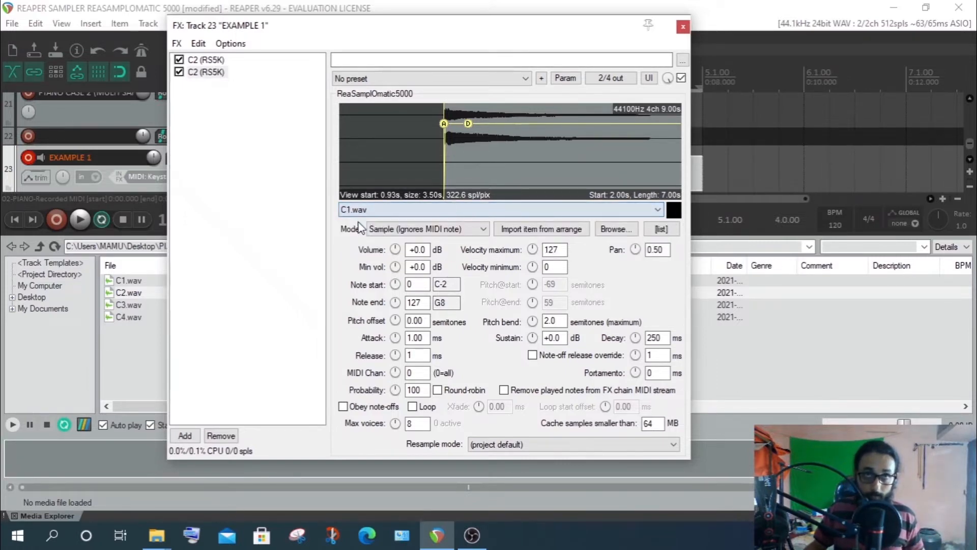
# - Move C1.wav's start point back to 0.00 s in the second sampler instance
pyautogui.moveTo(444, 167); pyautogui.dragTo(4, 176)
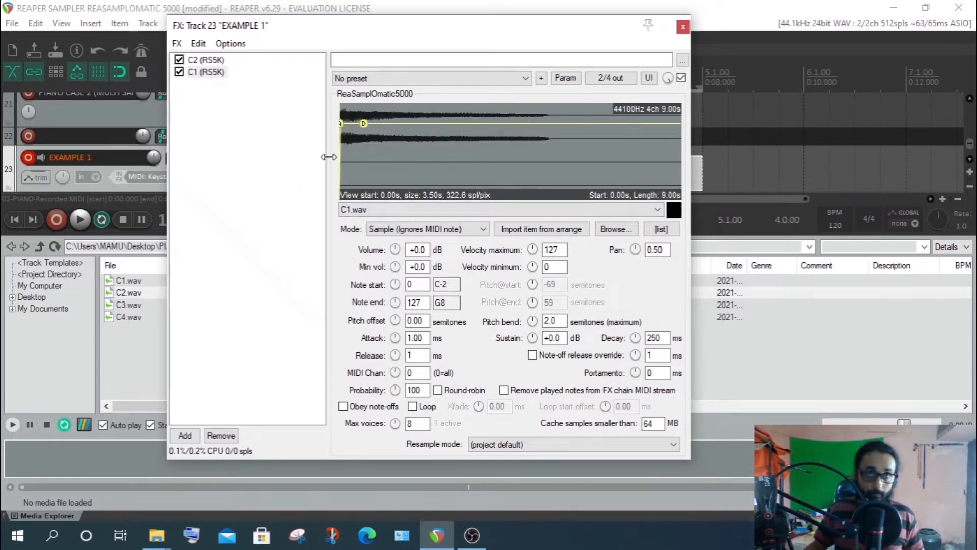
pyautogui.scroll(-1, 340, 168)
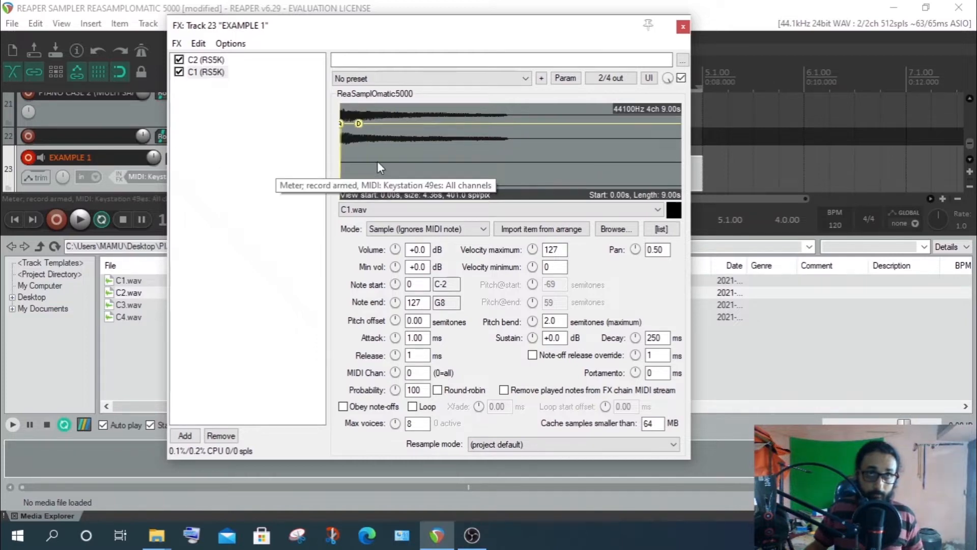
pyautogui.click(342, 167)
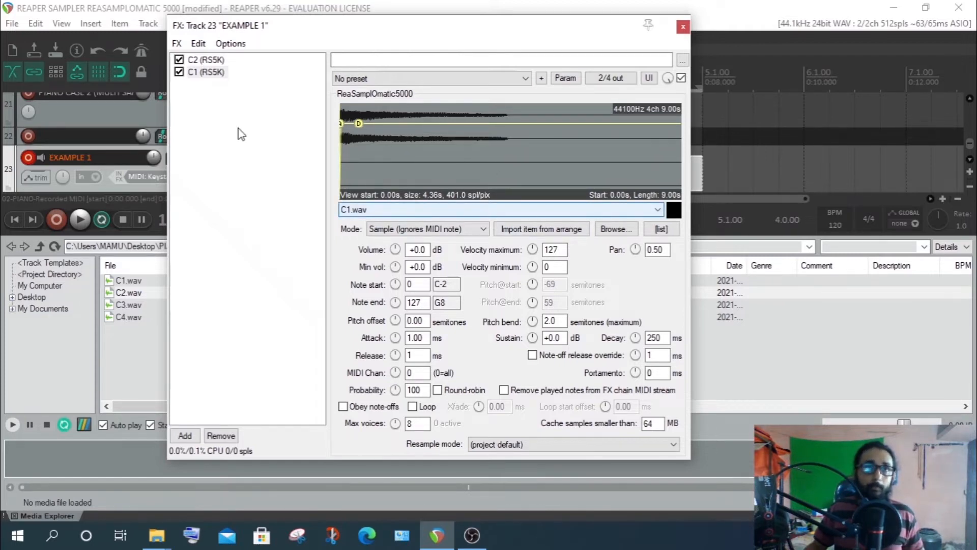
# - Remove the C1 sampler instance from the FX chain
pyautogui.click(210, 74)
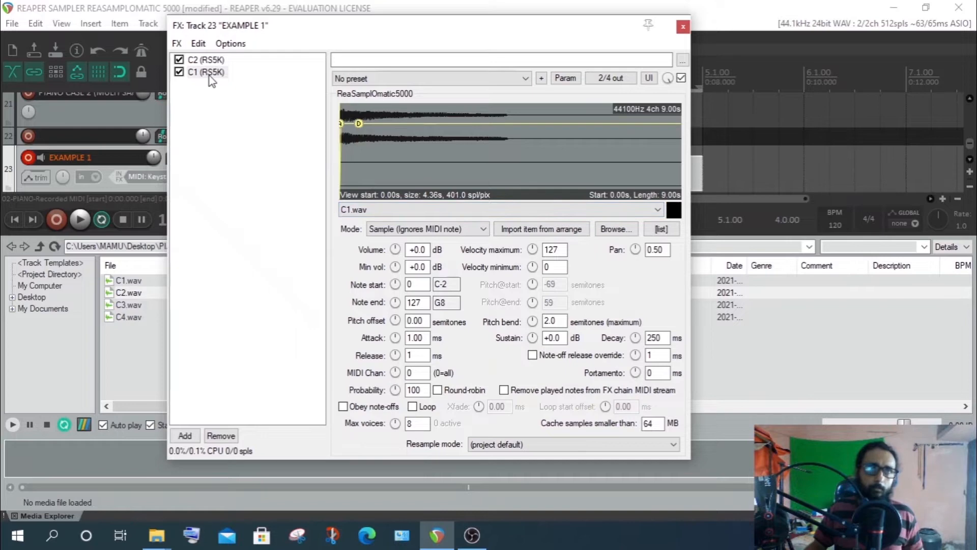
pyautogui.click(224, 437)
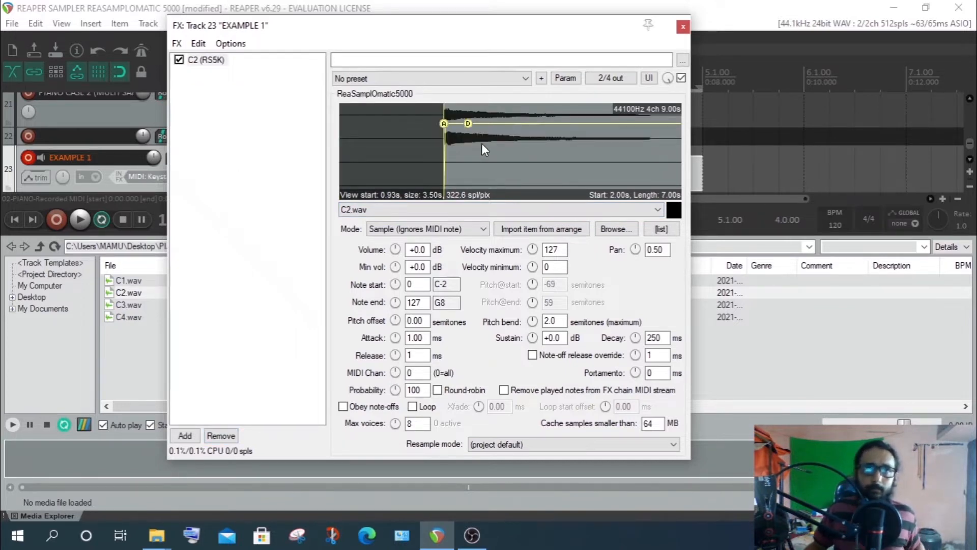
# - Trigger C2.wav several times in the sampler to audition the trimmed sample
pyautogui.click(675, 212)
pyautogui.click(675, 212)
pyautogui.click(676, 214)
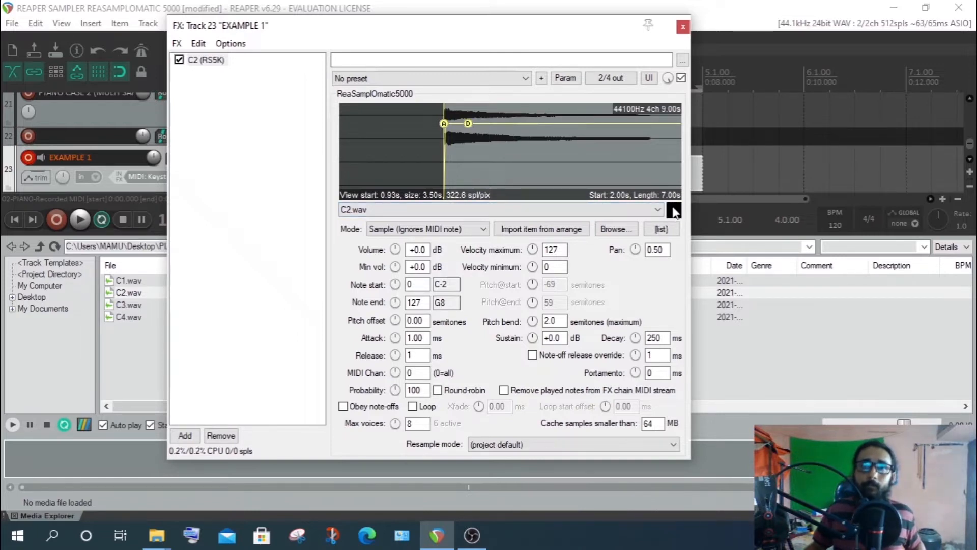
pyautogui.click(675, 216)
pyautogui.click(674, 217)
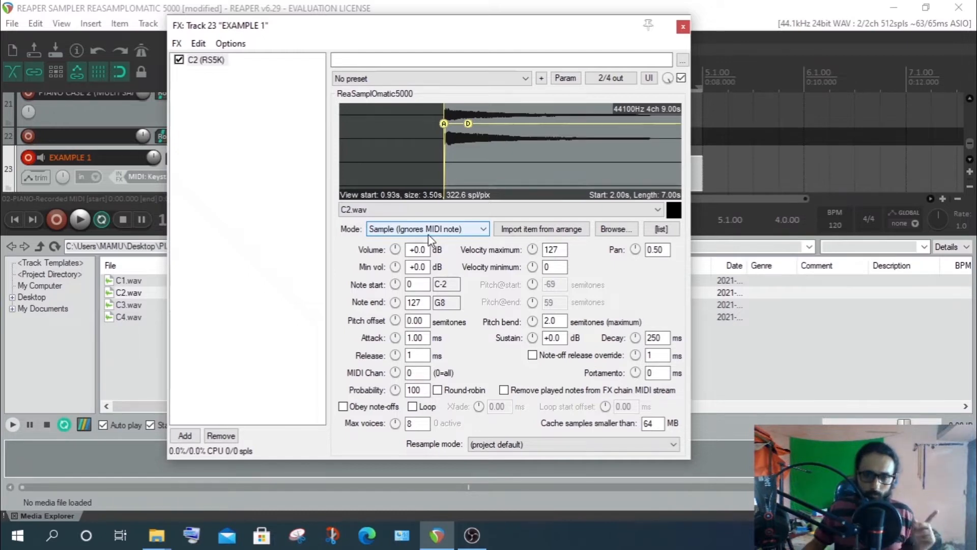
# - Show the playback mode options of the C2 sampler, keeping Sample (Ignores MIDI note)
pyautogui.click(399, 234)
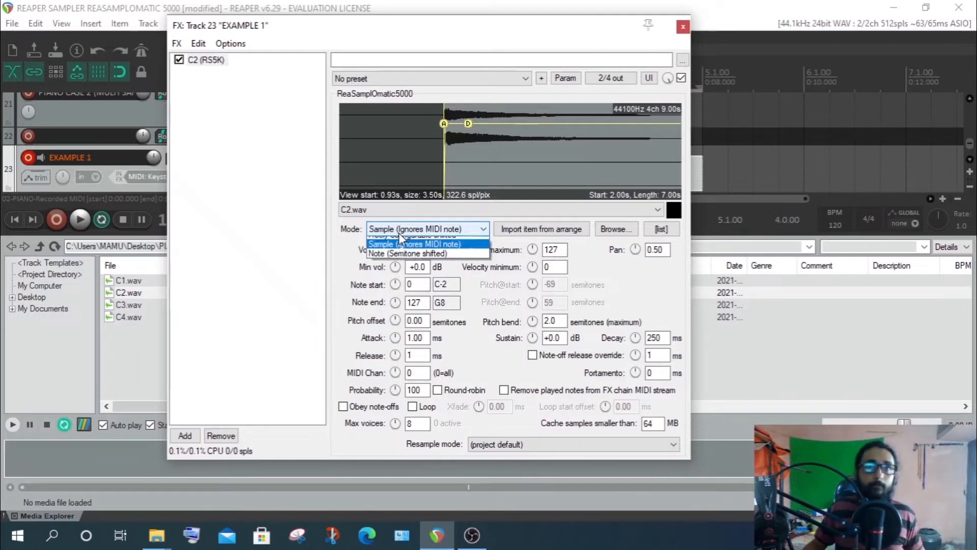
pyautogui.click(385, 266)
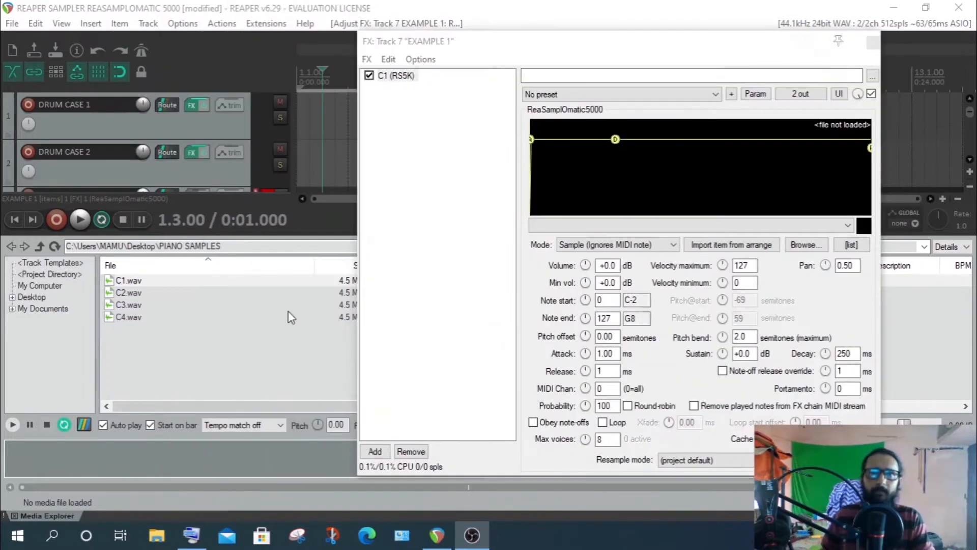
# - Load C1.wav from the PIANO SAMPLES folder into the empty sampler on the EXAMPLE 1 track
pyautogui.click(581, 248)
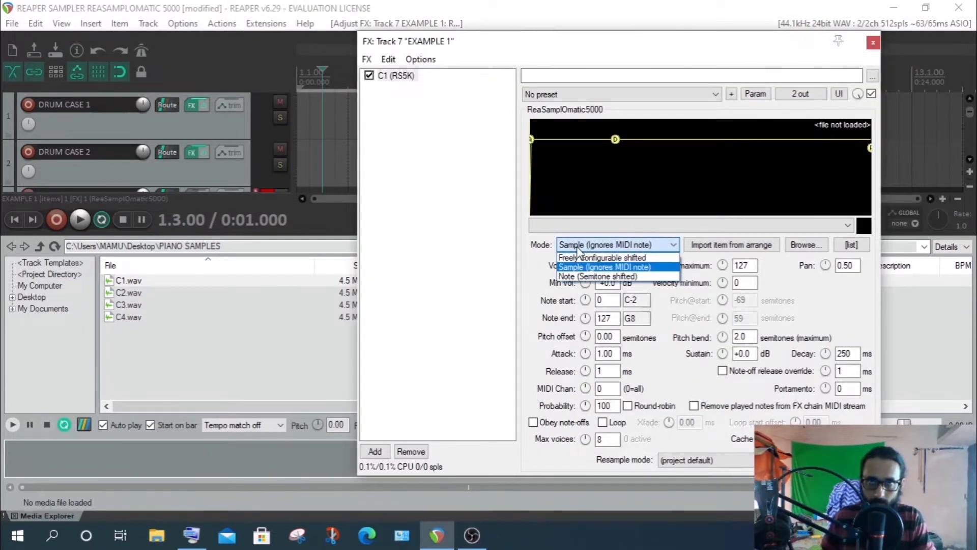
pyautogui.click(586, 264)
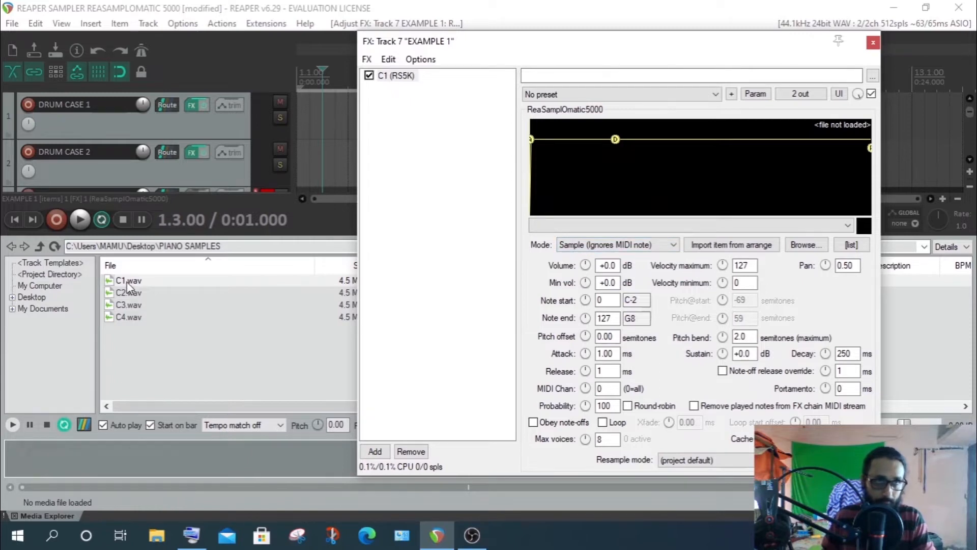
pyautogui.moveTo(128, 287); pyautogui.dragTo(569, 189)
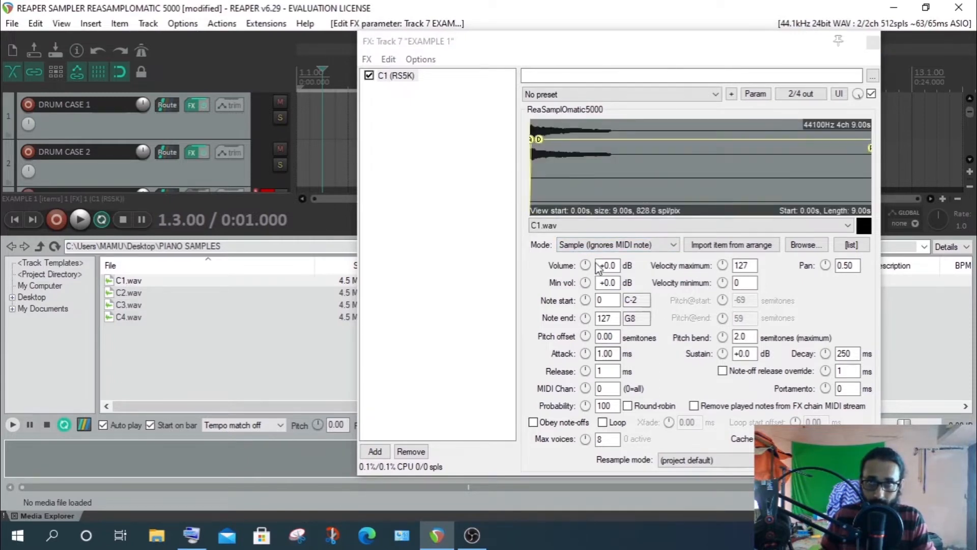
# - Set the C1 sampler's playback mode to Note (Semitone shifted)
pyautogui.click(596, 245)
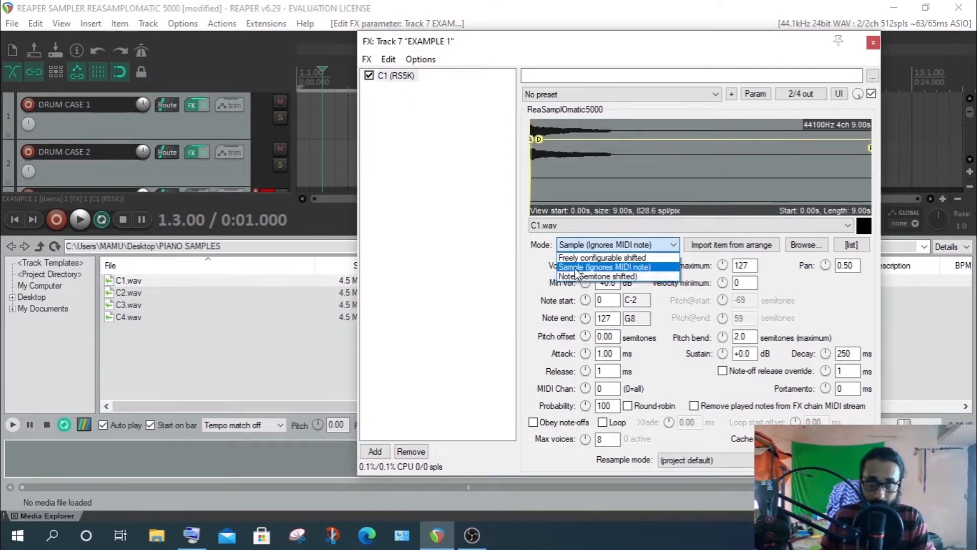
pyautogui.click(571, 270)
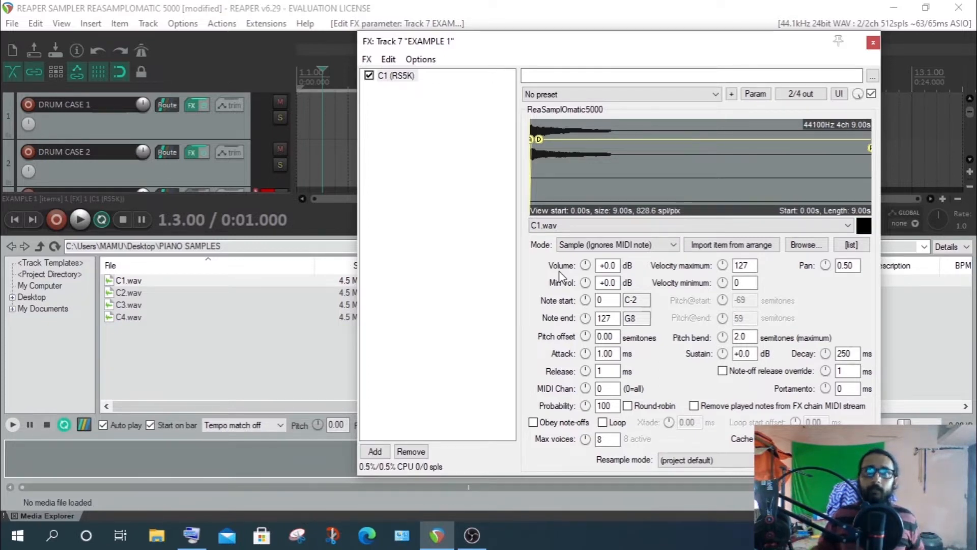
pyautogui.click(584, 248)
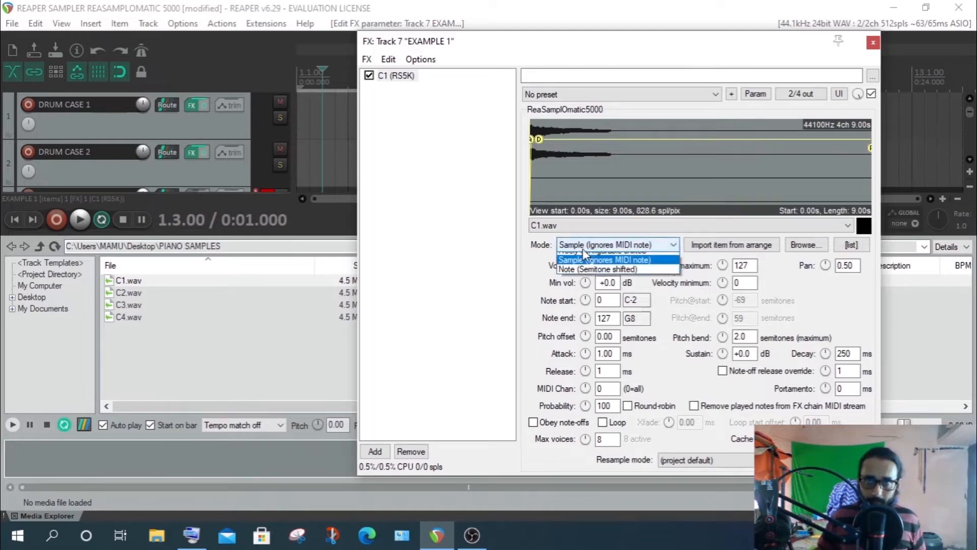
pyautogui.click(572, 277)
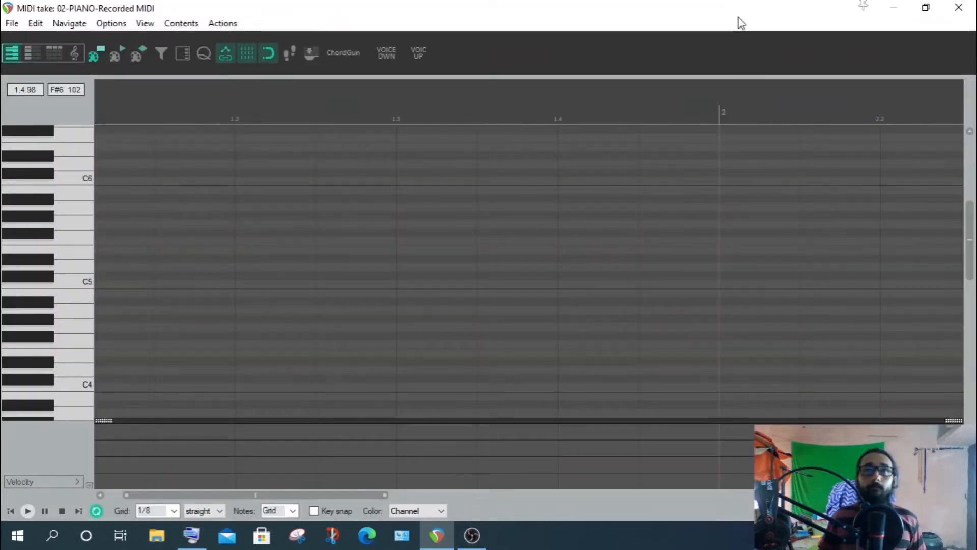
# - Look up the C1 key's note number in the MIDI editor and set the sampler's note start to 36
pyautogui.moveTo(740, 17); pyautogui.dragTo(570, 359)
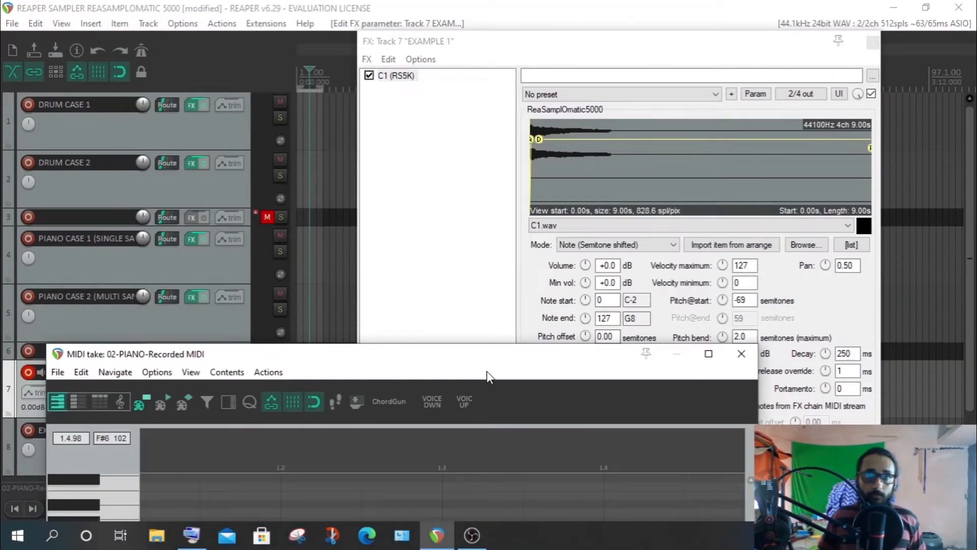
pyautogui.moveTo(488, 354); pyautogui.dragTo(633, 3)
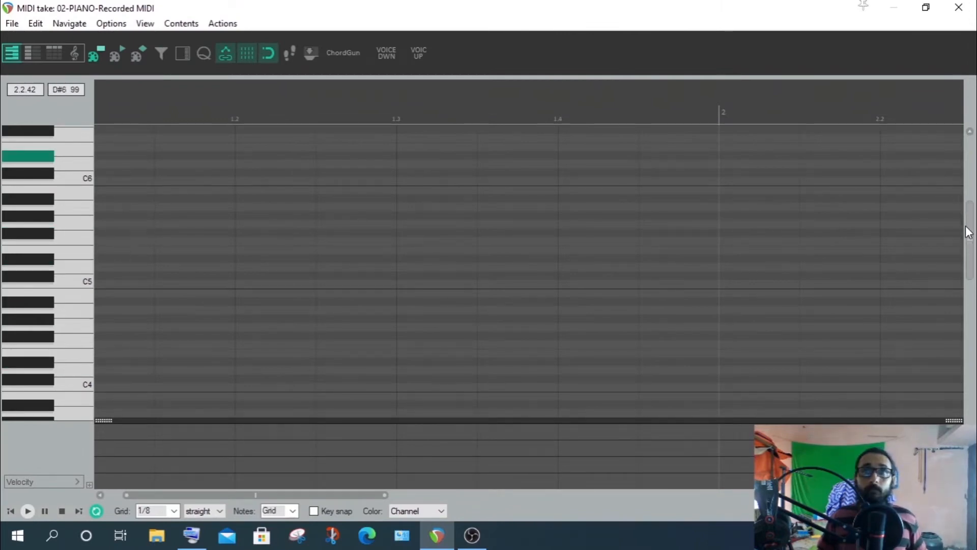
pyautogui.scroll(-10, 26, 337)
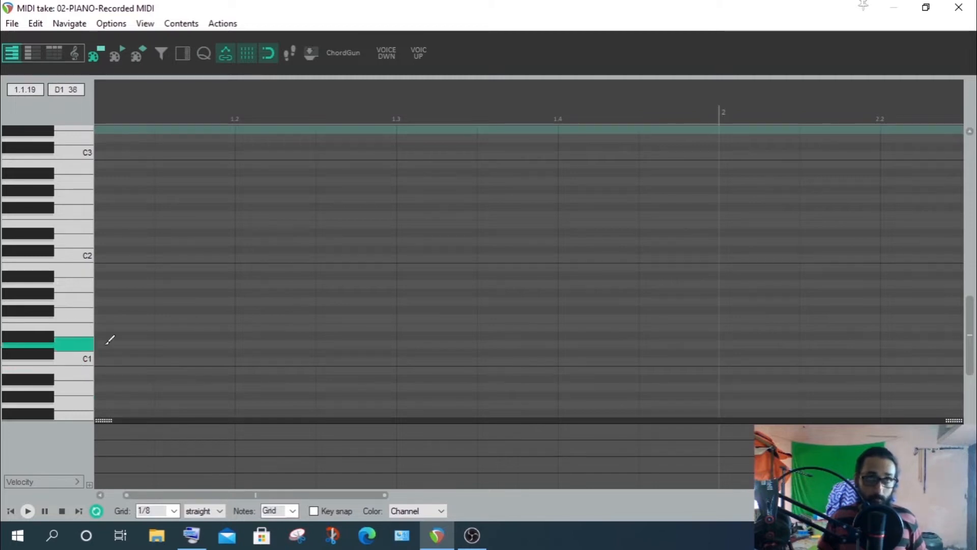
pyautogui.click(931, 6)
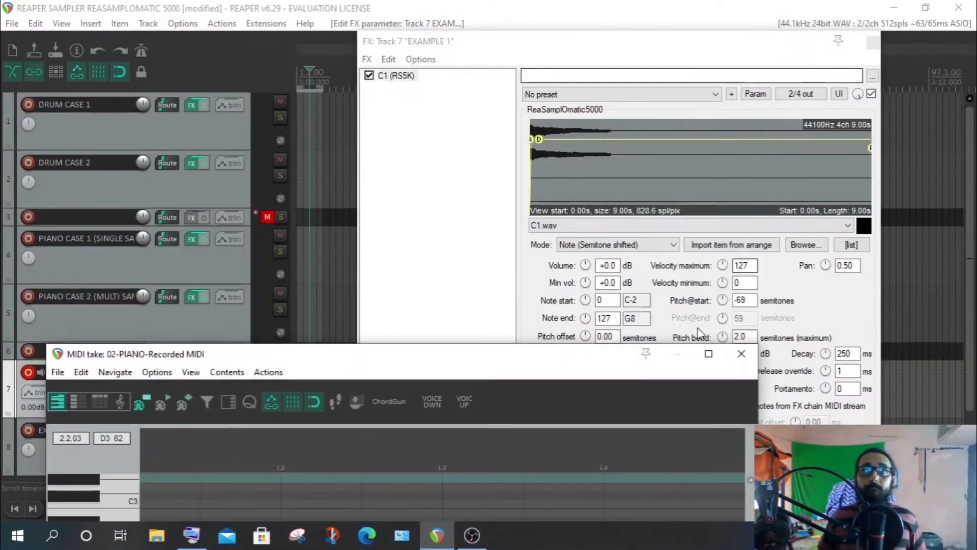
pyautogui.click(584, 305)
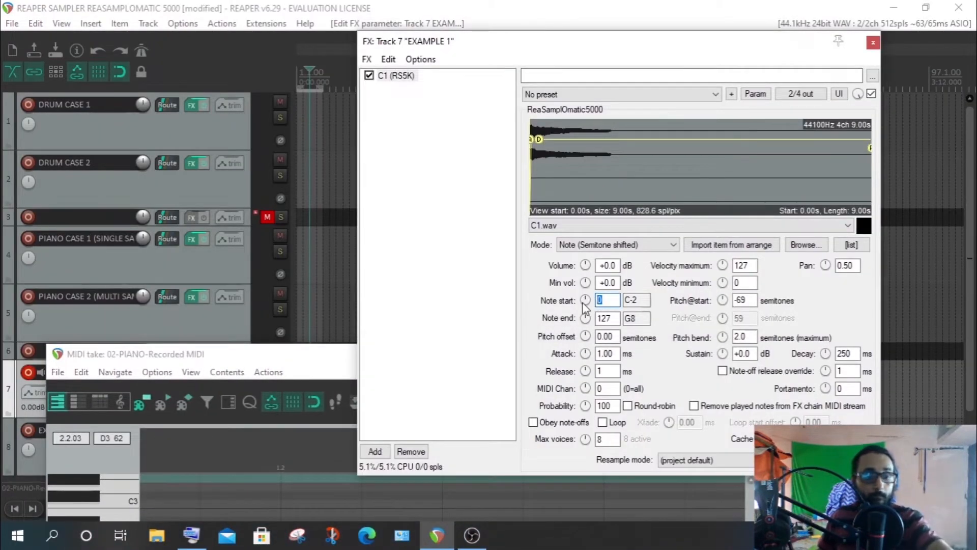
pyautogui.write('36')
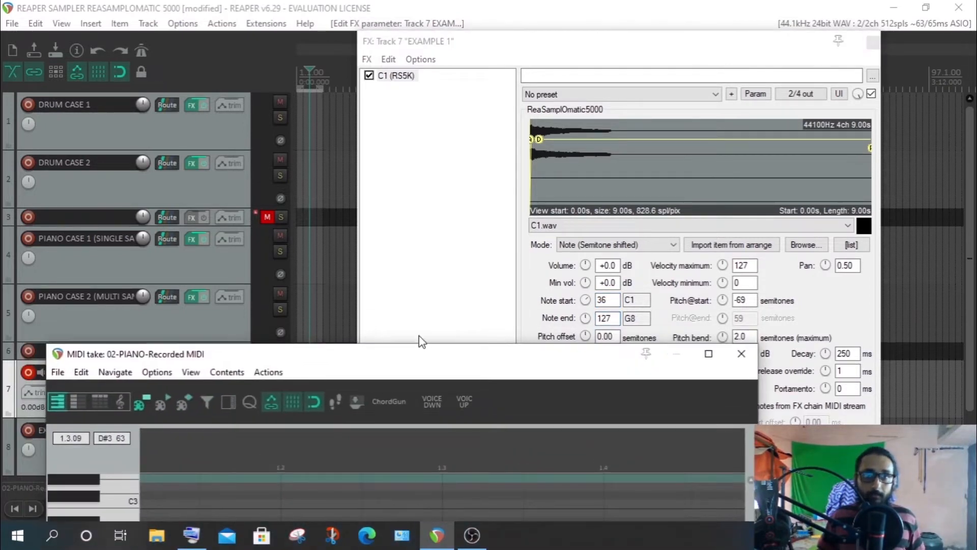
# - Look up the C5 key's note number in the MIDI editor and set the sampler's note end to 84
pyautogui.moveTo(416, 355); pyautogui.dragTo(464, 115)
pyautogui.doubleClick(464, 115)
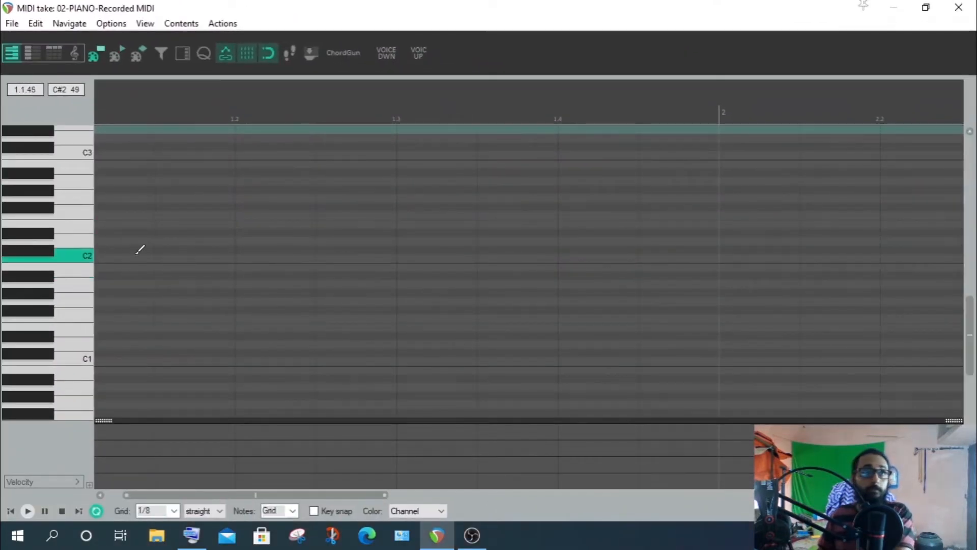
pyautogui.scroll(5, 133, 243)
pyautogui.scroll(1, 71, 237)
pyautogui.scroll(6, 138, 236)
pyautogui.scroll(5, 42, 223)
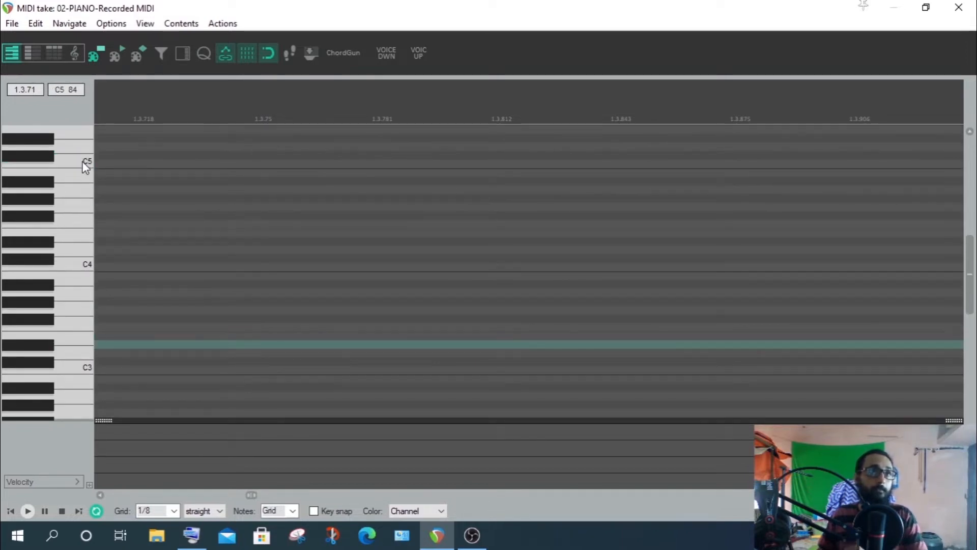
pyautogui.click(959, 7)
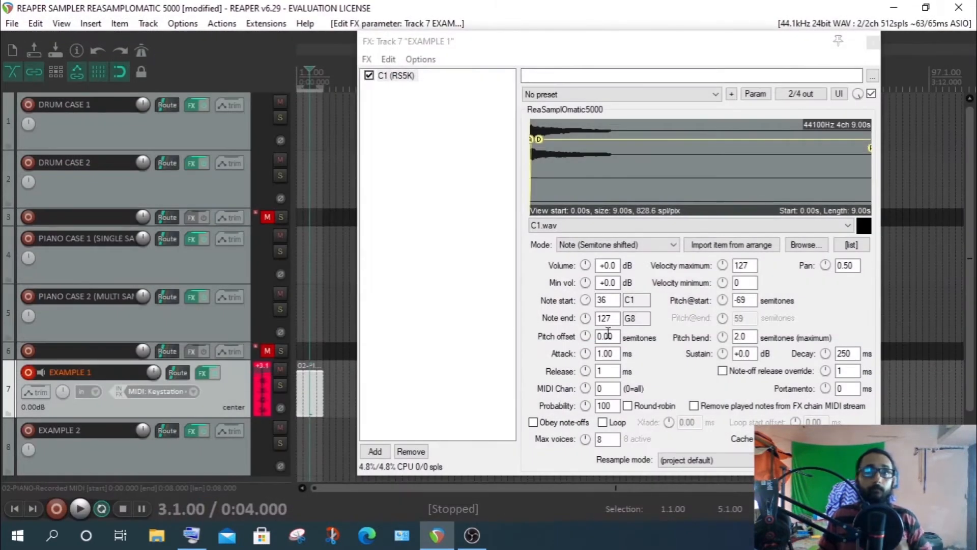
pyautogui.doubleClick(607, 318)
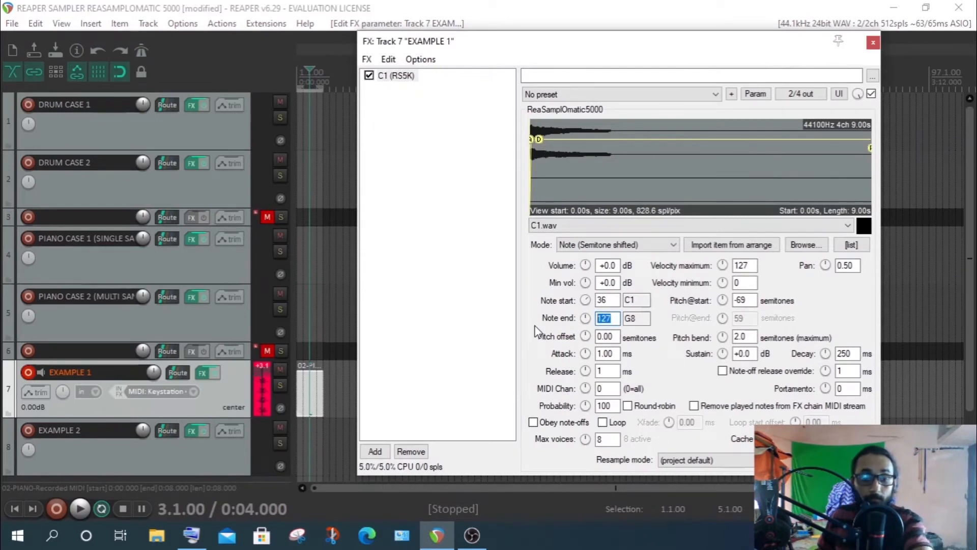
pyautogui.write('84')
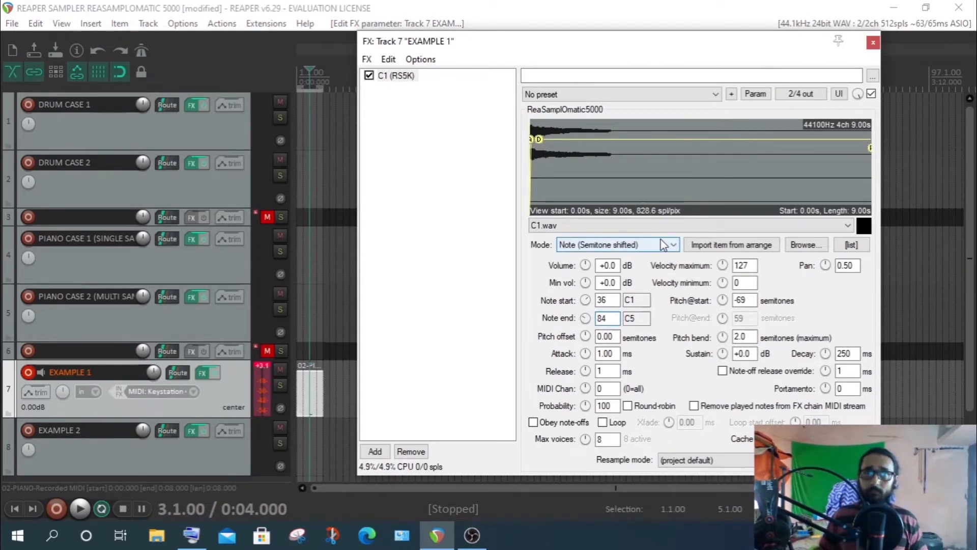
# - Open the EXAMPLE 1 MIDI item to check which keys the C1 sample is mapped to, and close the editor
pyautogui.click(310, 396)
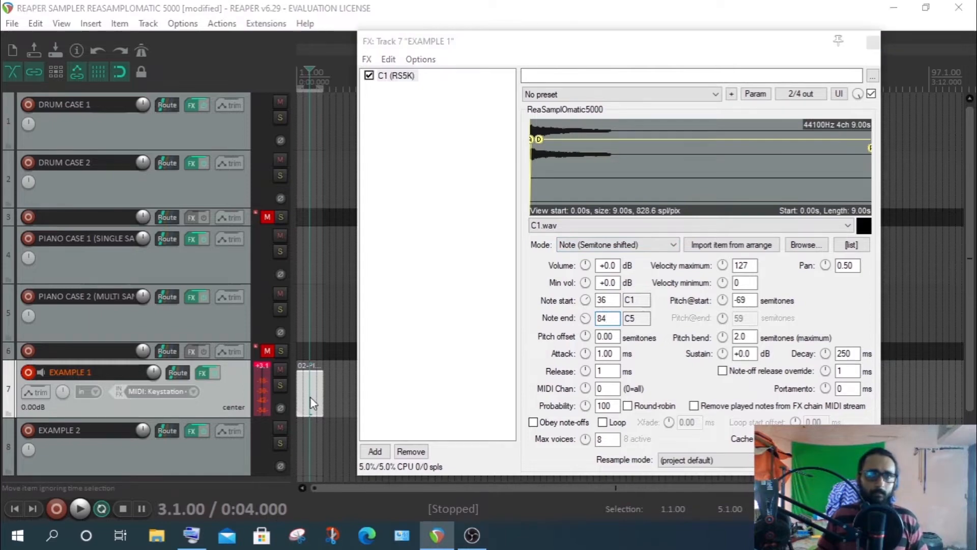
pyautogui.doubleClick(310, 396)
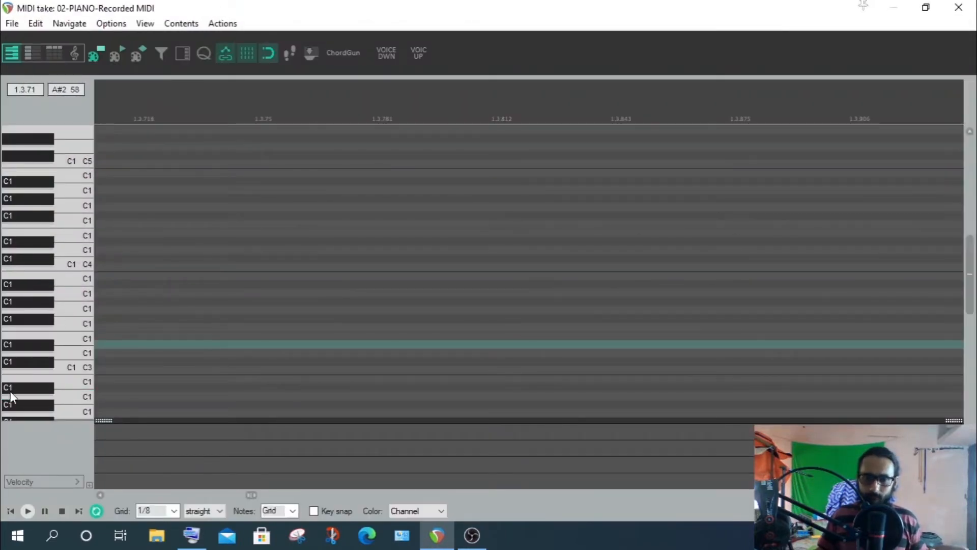
pyautogui.click(959, 7)
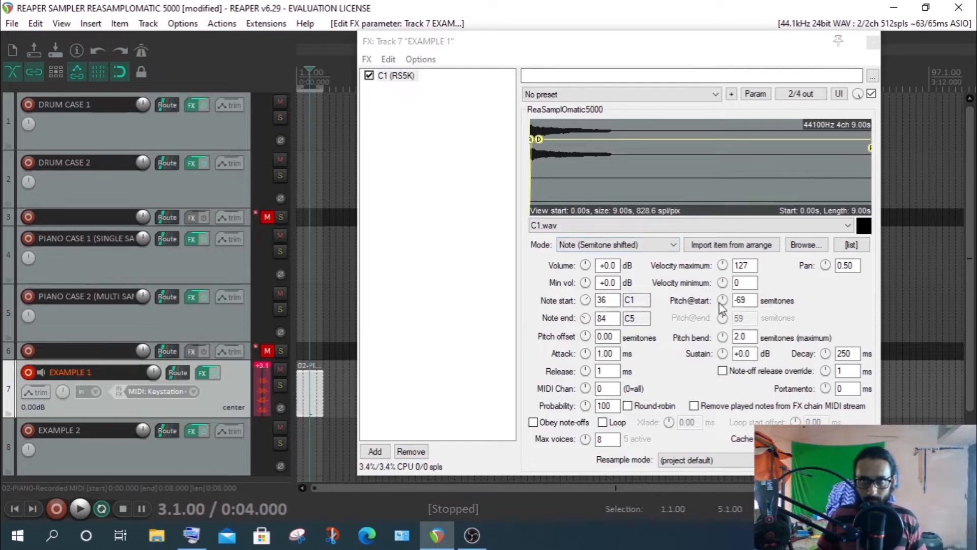
# - Bring up the Media Explorer and audition C1.wav for its original pitch
pyautogui.click(639, 301)
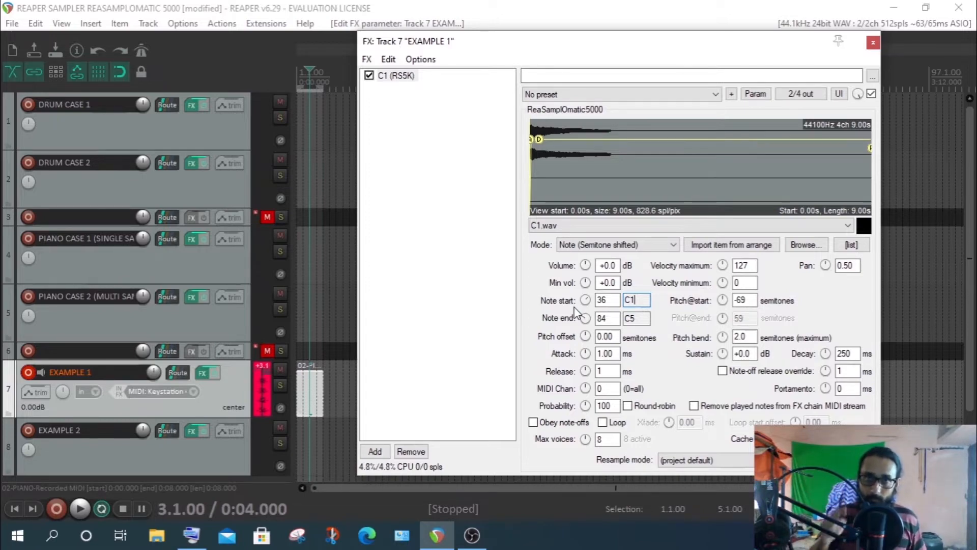
pyautogui.click(62, 23)
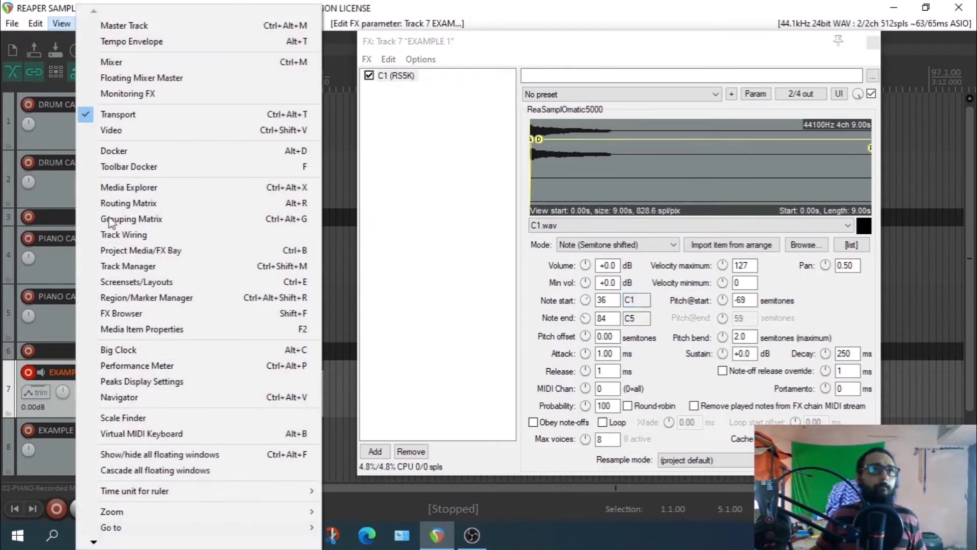
pyautogui.click(149, 189)
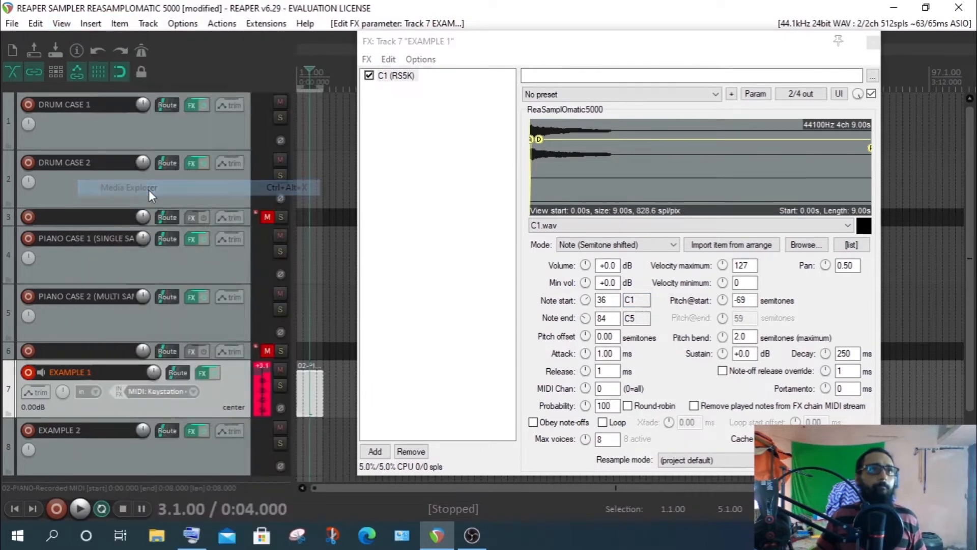
pyautogui.click(127, 280)
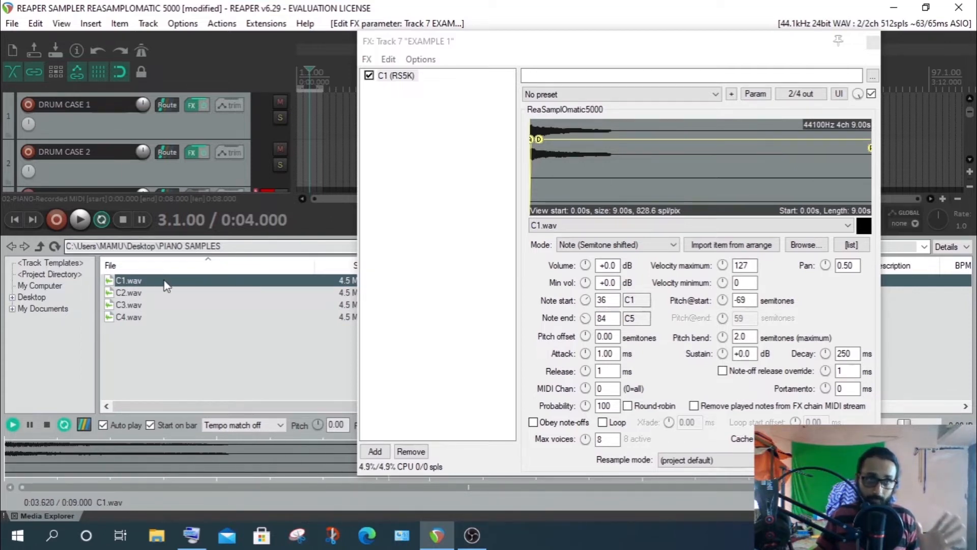
# - Set the C1 sampler's Pitch@start to 0 semitones and hide the Media Explorer
pyautogui.click(750, 301)
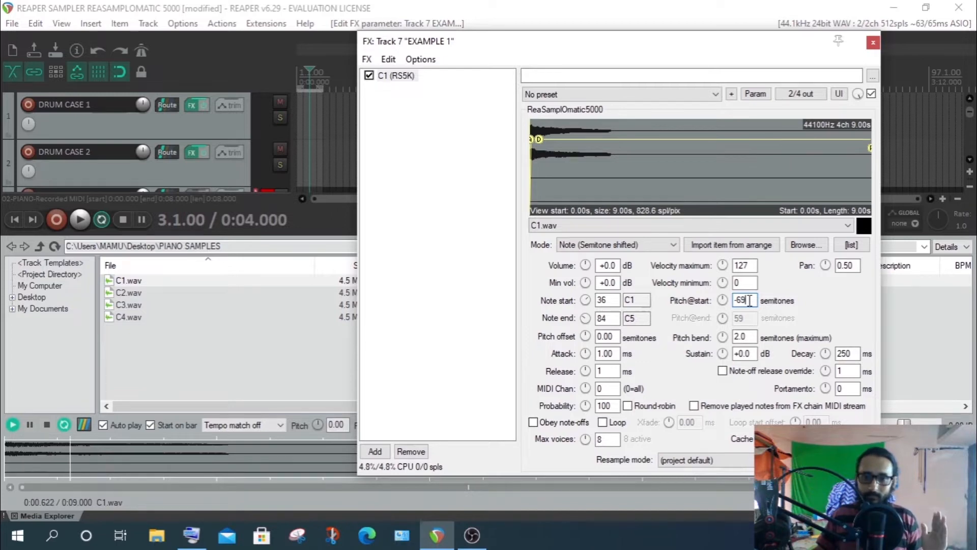
pyautogui.doubleClick(750, 300)
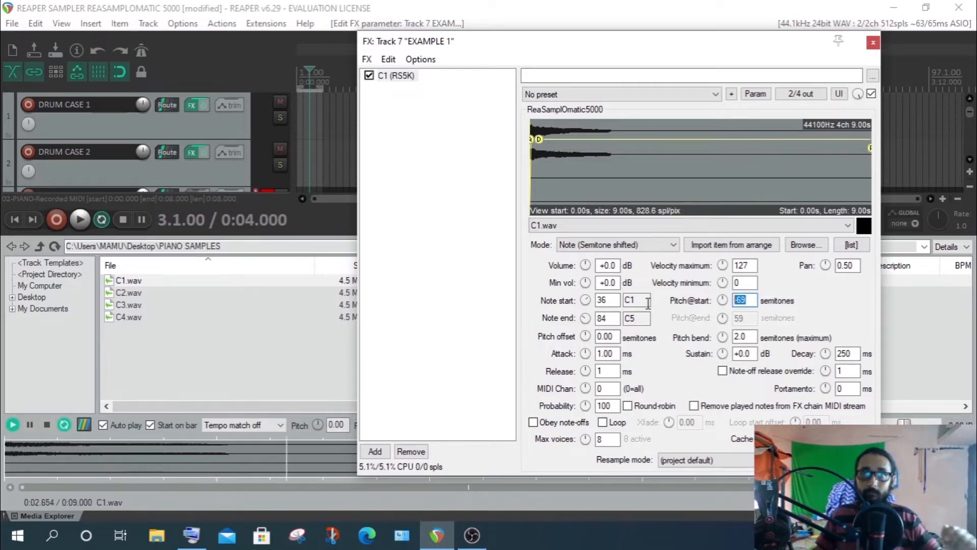
pyautogui.write('0')
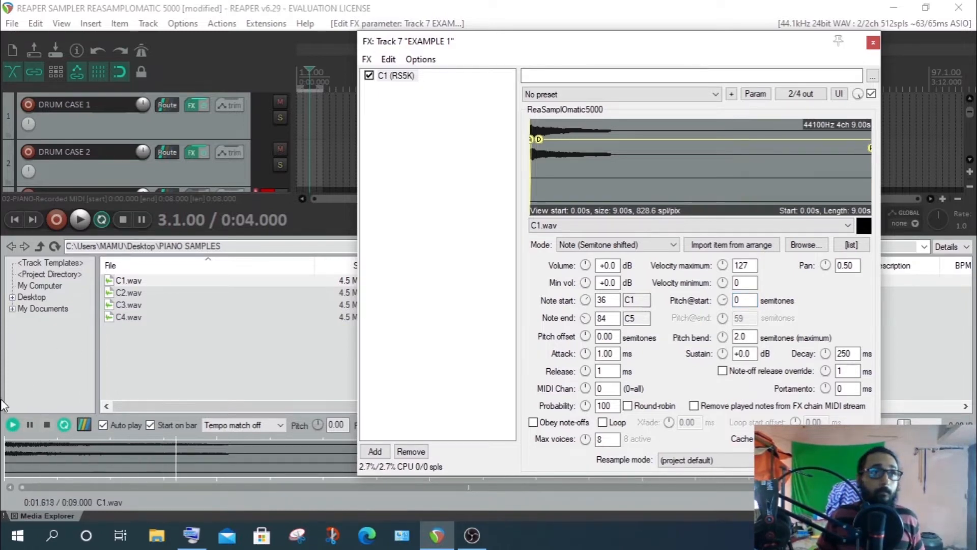
pyautogui.click(16, 518)
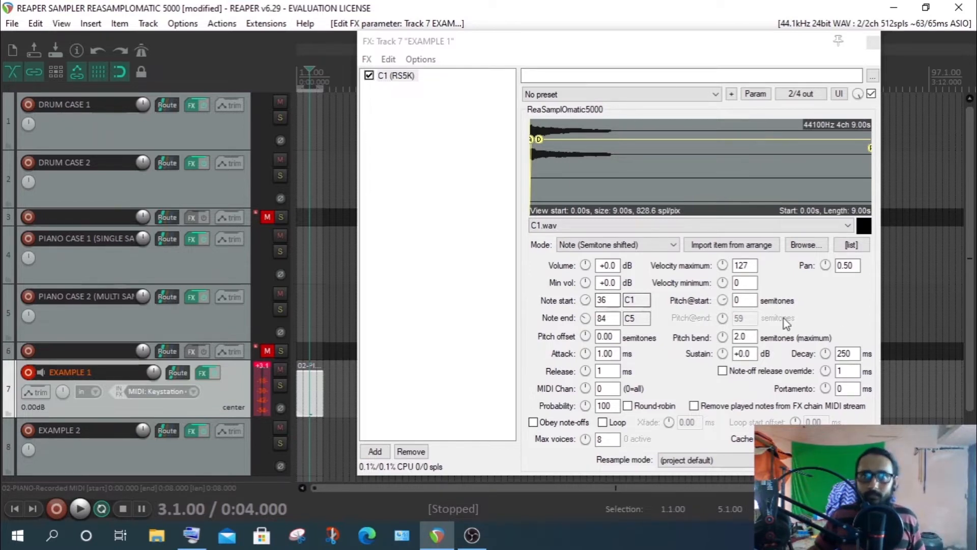
pyautogui.click(740, 300)
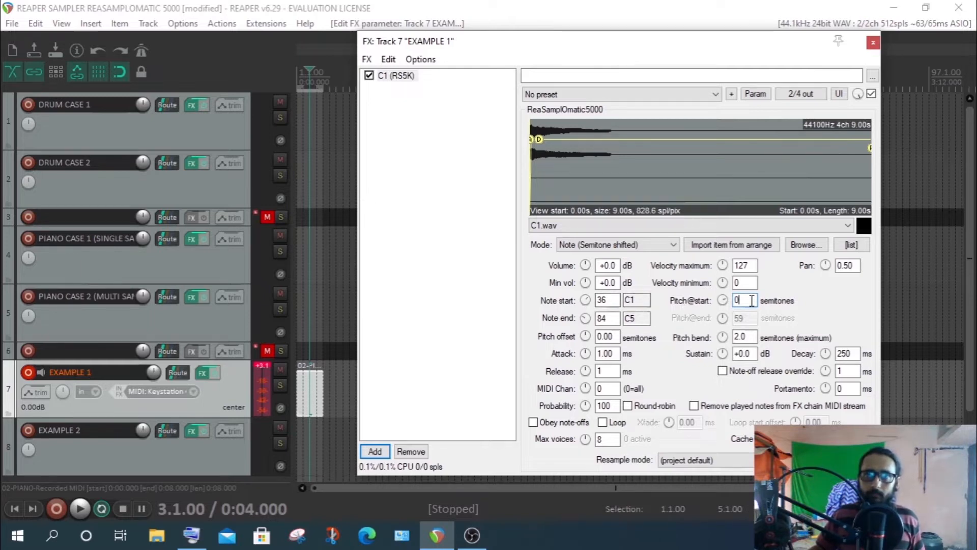
pyautogui.moveTo(746, 300); pyautogui.dragTo(698, 299)
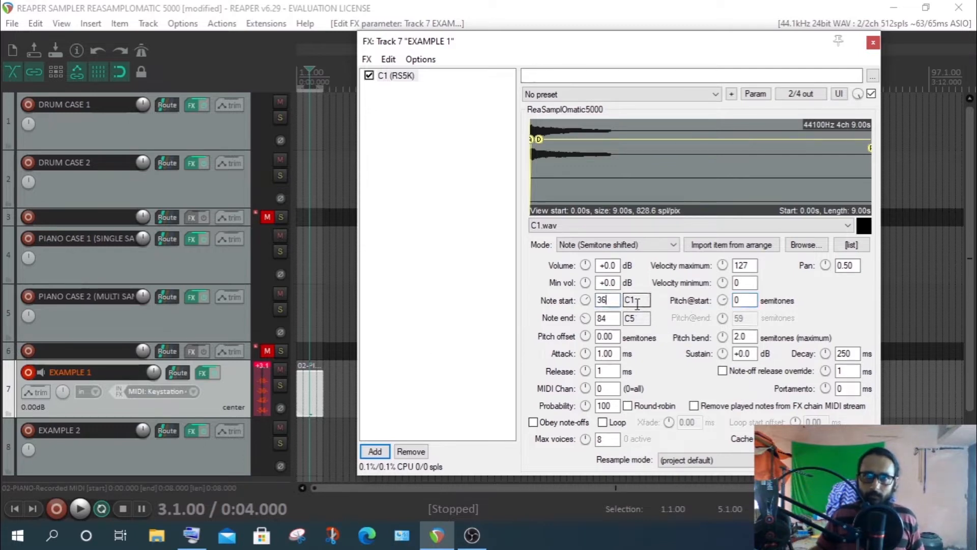
pyautogui.moveTo(637, 302); pyautogui.dragTo(599, 299)
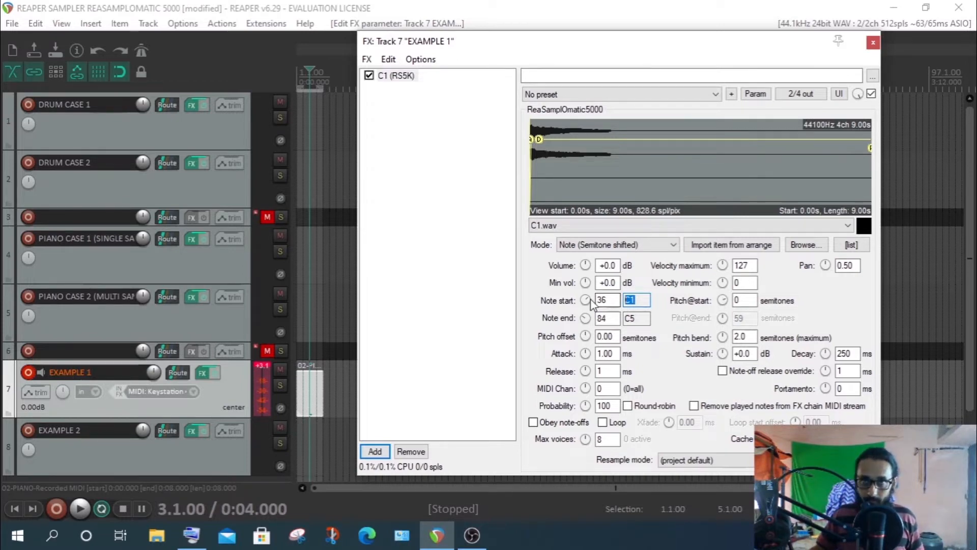
pyautogui.moveTo(597, 301); pyautogui.dragTo(609, 301)
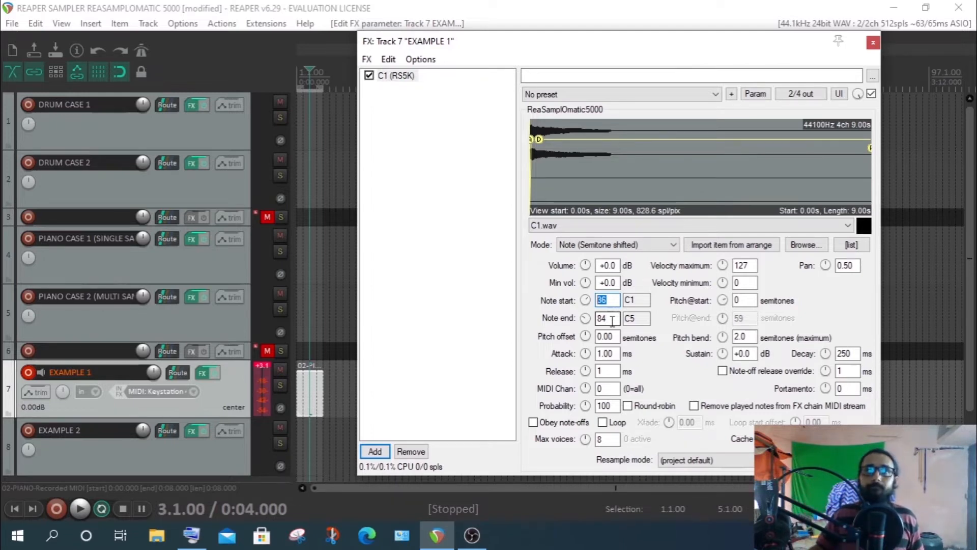
pyautogui.click(638, 301)
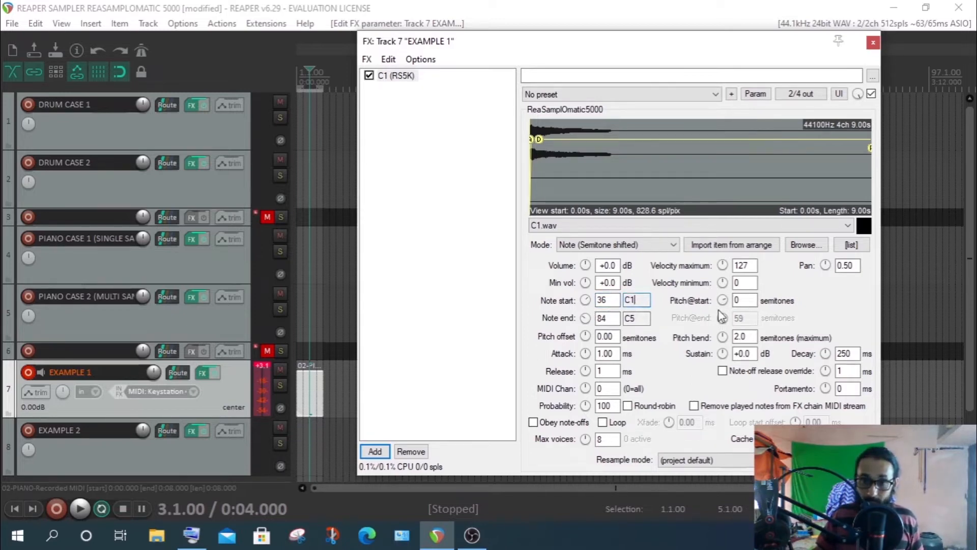
pyautogui.doubleClick(744, 300)
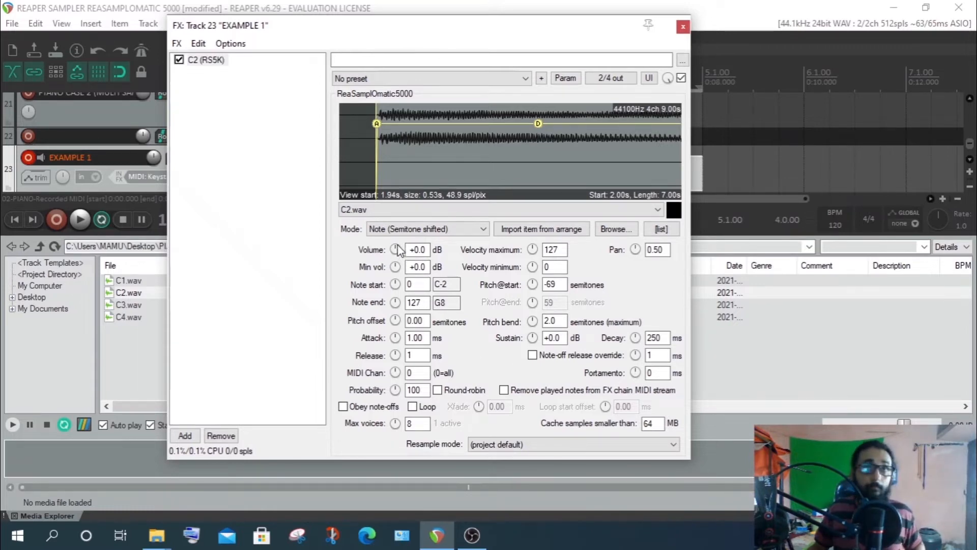
# - Set the C2 sampler's mode to Sample (Ignores MIDI note)
pyautogui.click(392, 229)
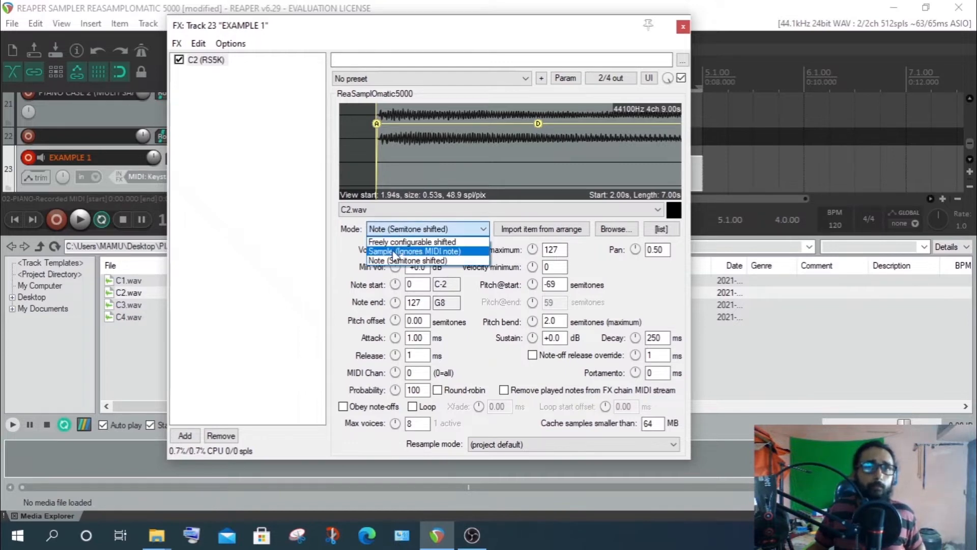
pyautogui.click(390, 251)
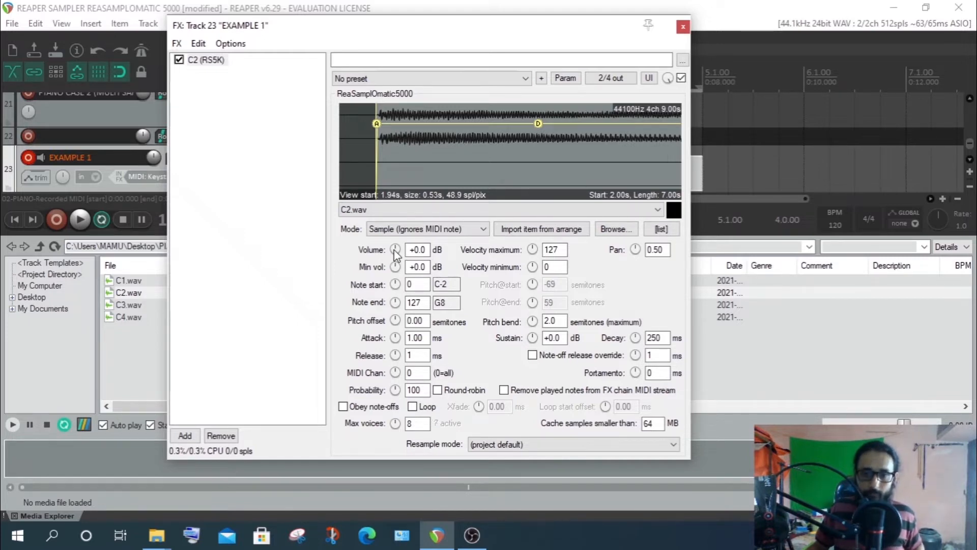
# - Try the sampler's volume at about +7.7 dB and -28.6 dB, and return it to +0.0 dB
pyautogui.moveTo(395, 251); pyautogui.dragTo(395, 238)
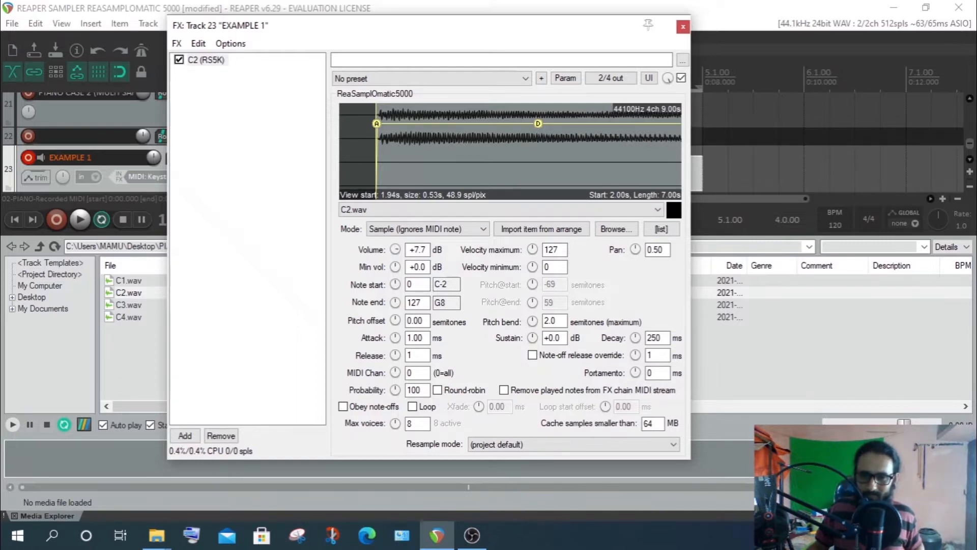
pyautogui.moveTo(395, 238); pyautogui.dragTo(395, 293)
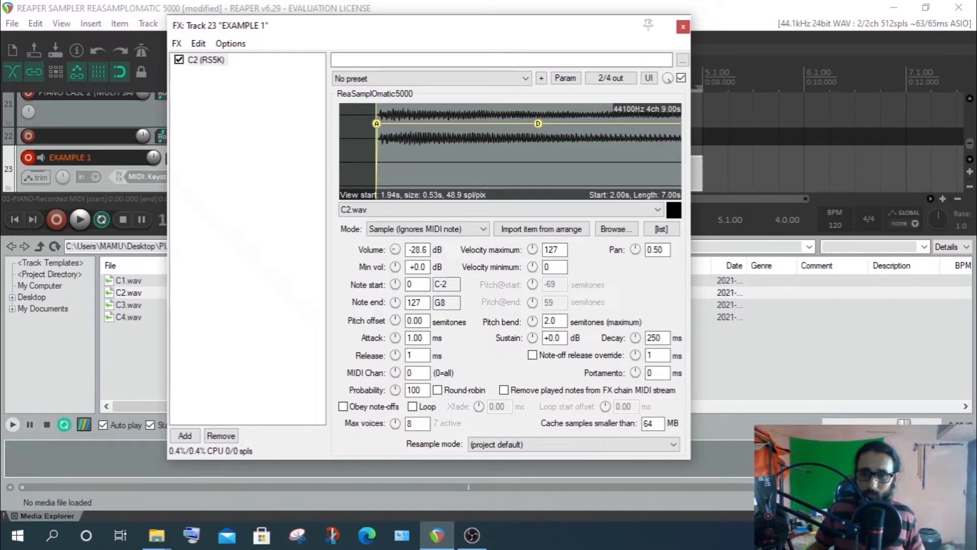
pyautogui.moveTo(395, 293); pyautogui.dragTo(395, 249)
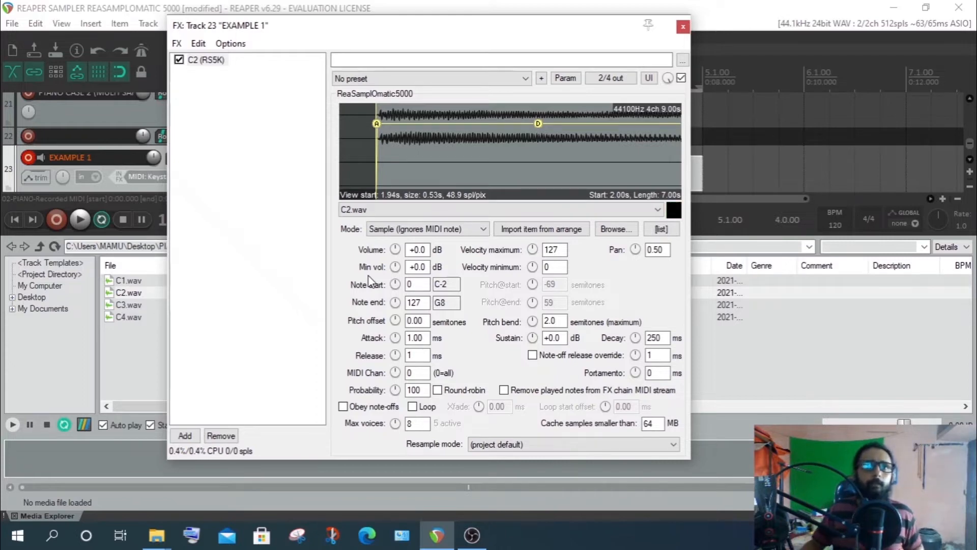
# - Lower the sampler's minimum volume to -inf, reset it to +0.0 dB, and lower it to -inf again
pyautogui.moveTo(395, 267); pyautogui.dragTo(395, 296)
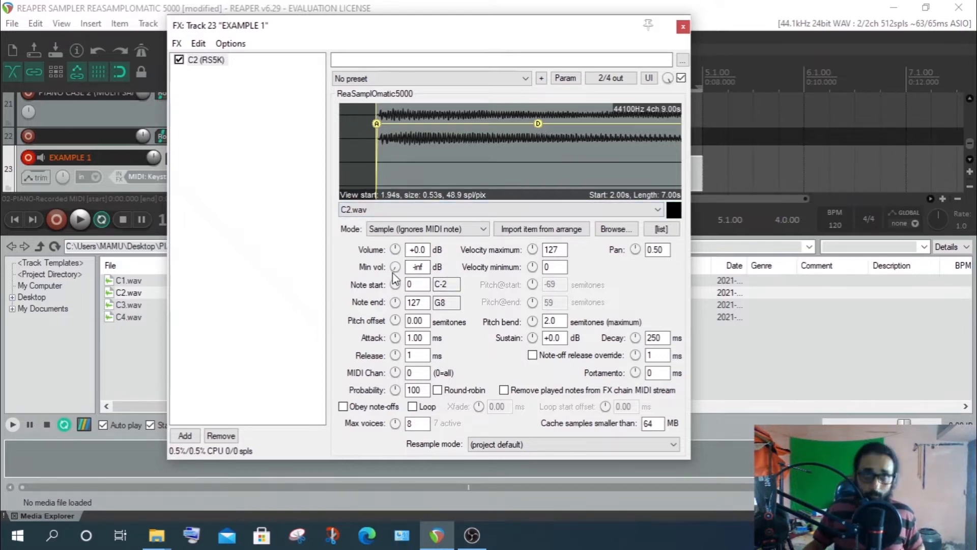
pyautogui.doubleClick(395, 270)
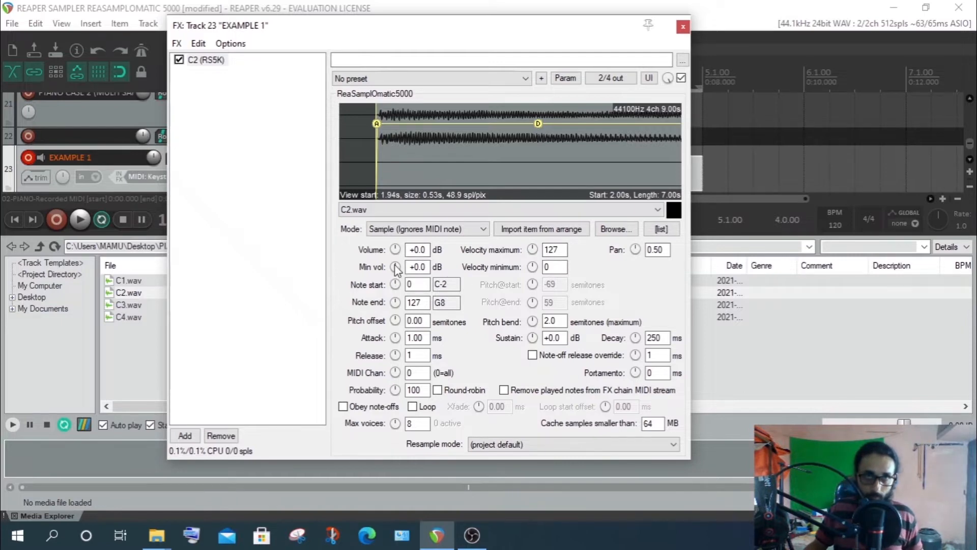
pyautogui.moveTo(396, 266); pyautogui.dragTo(396, 275)
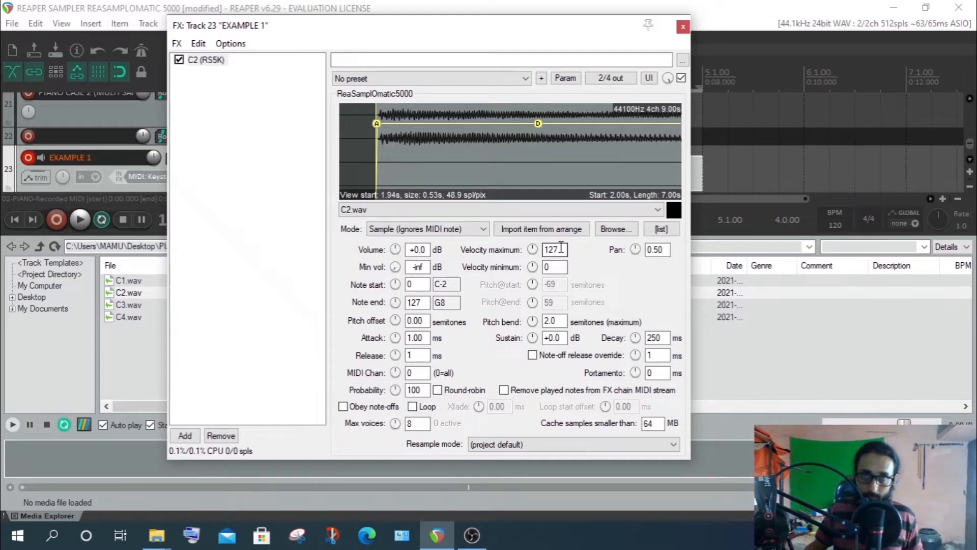
# - Try a velocity minimum of 127, and restore it to 0 with the minimum volume at +0.0 dB
pyautogui.doubleClick(555, 266)
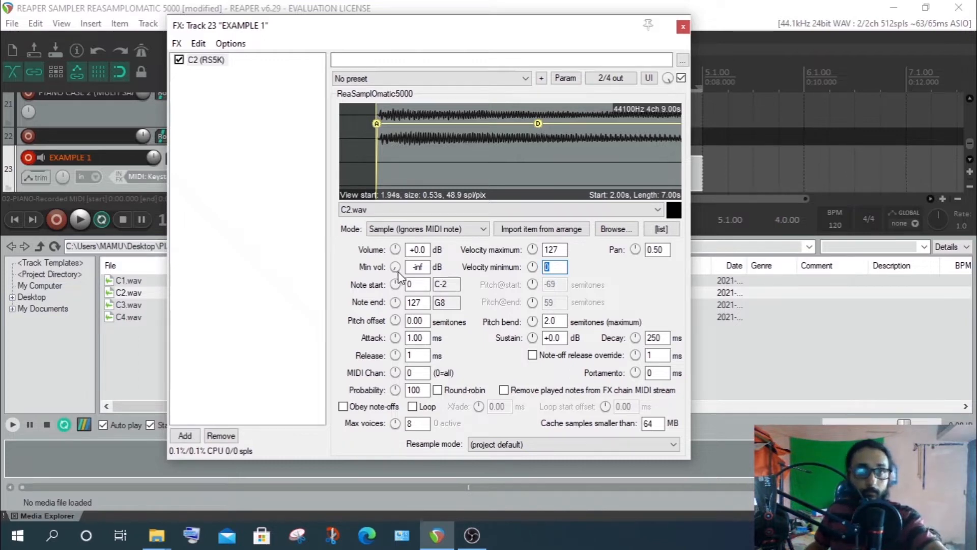
pyautogui.write('127')
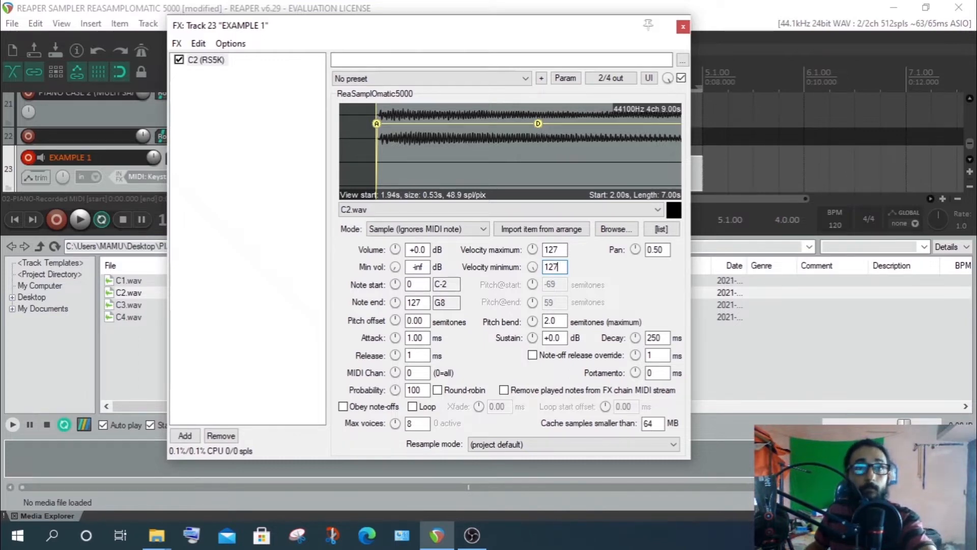
pyautogui.doubleClick(566, 267)
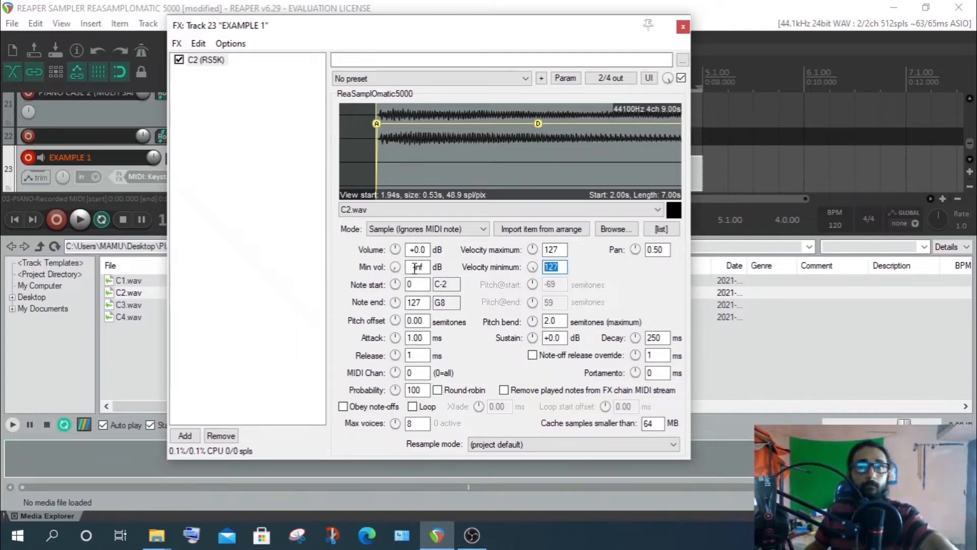
pyautogui.write('0')
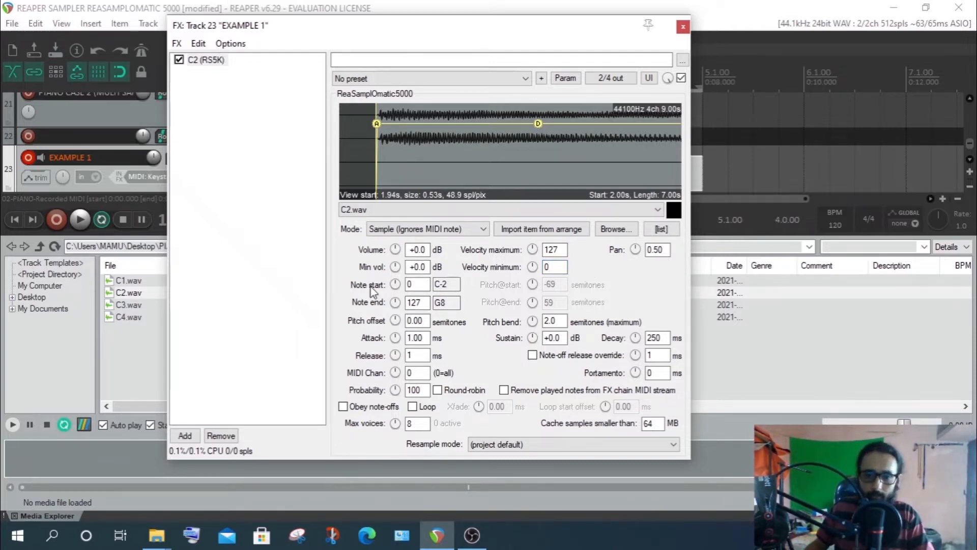
pyautogui.click(415, 284)
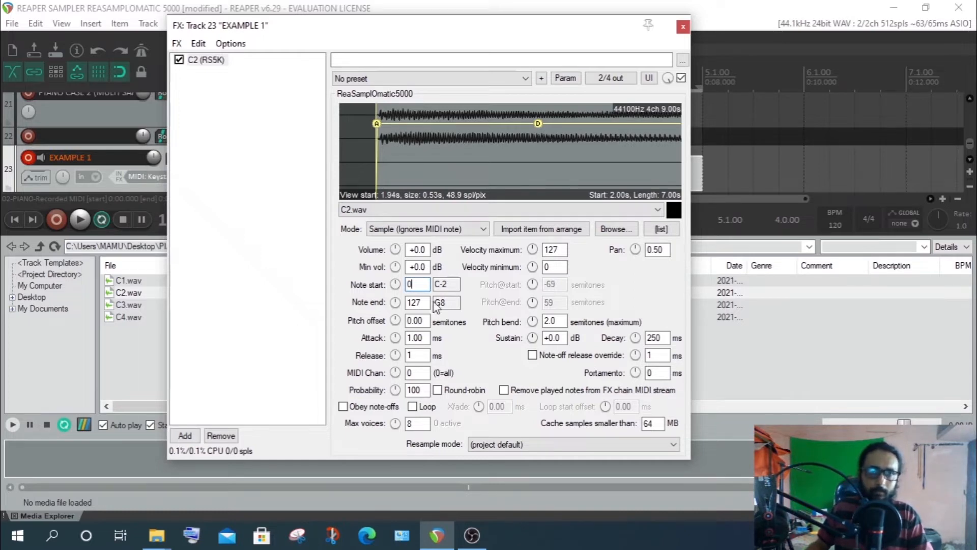
pyautogui.click(412, 301)
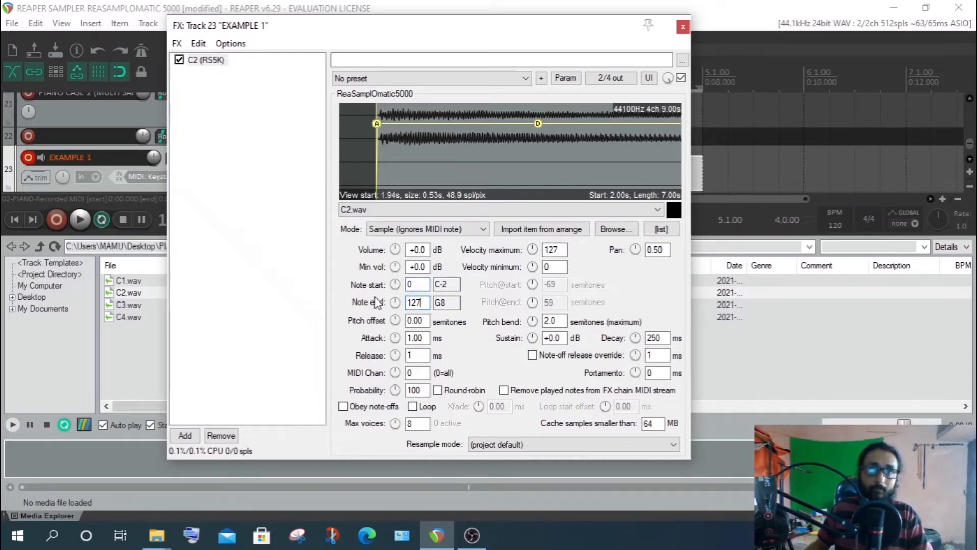
pyautogui.moveTo(421, 285); pyautogui.dragTo(407, 284)
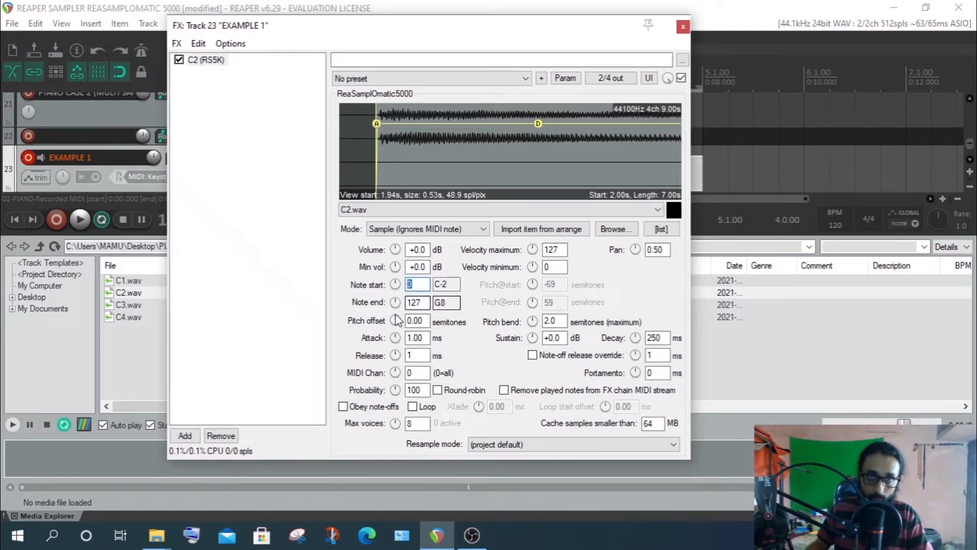
pyautogui.press('Tab')
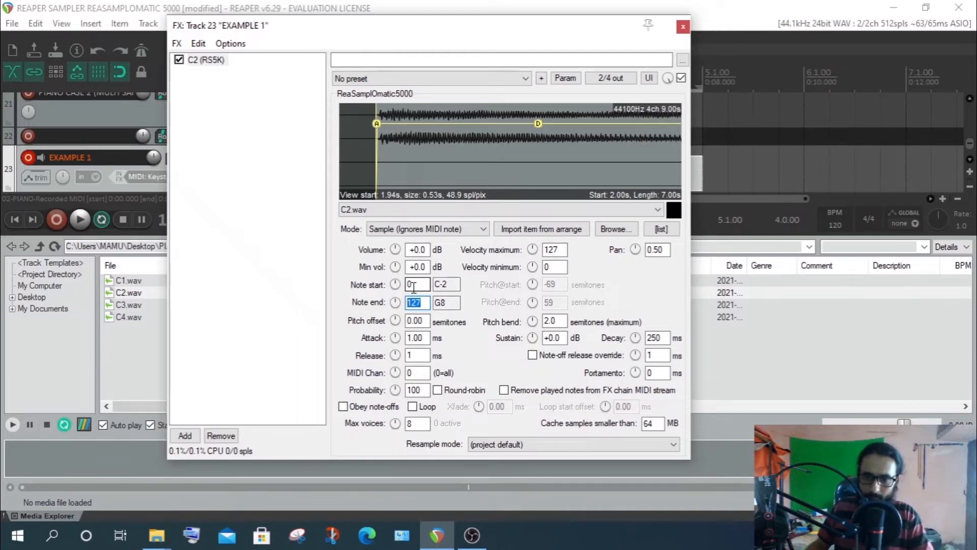
# - Open the EXAMPLE 1 MIDI item and compare the piano-key view with the named-notes view to examine the full note-number range
pyautogui.moveTo(366, 26); pyautogui.dragTo(590, 35)
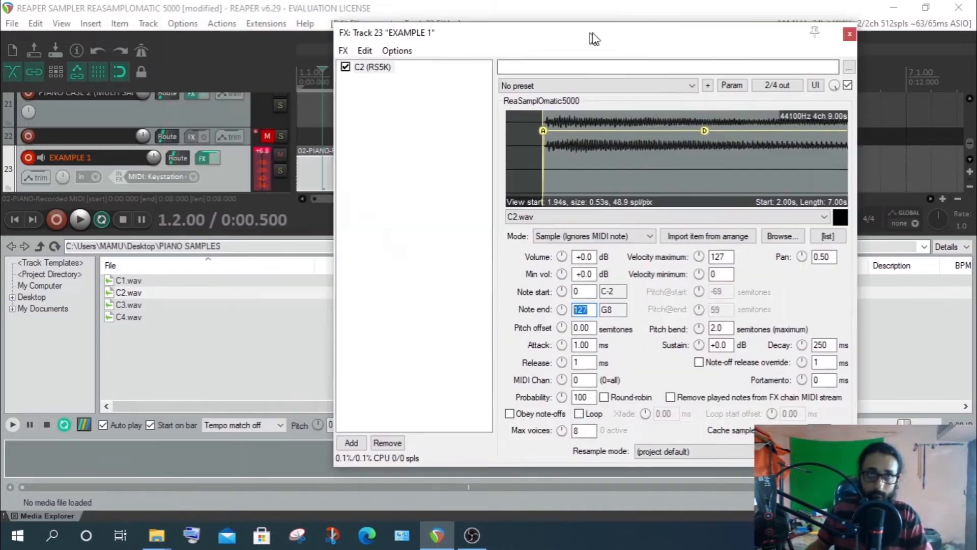
pyautogui.doubleClick(347, 167)
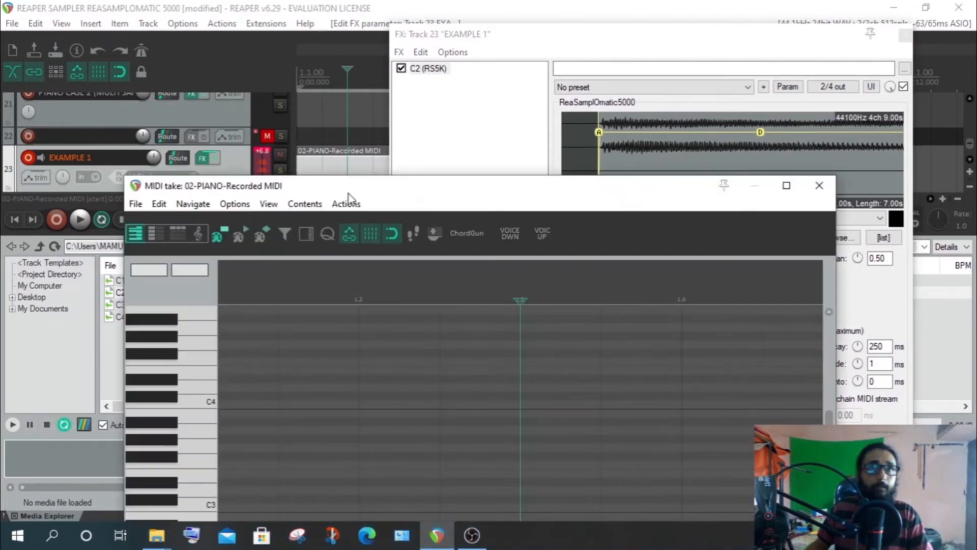
pyautogui.moveTo(348, 198); pyautogui.dragTo(310, 22)
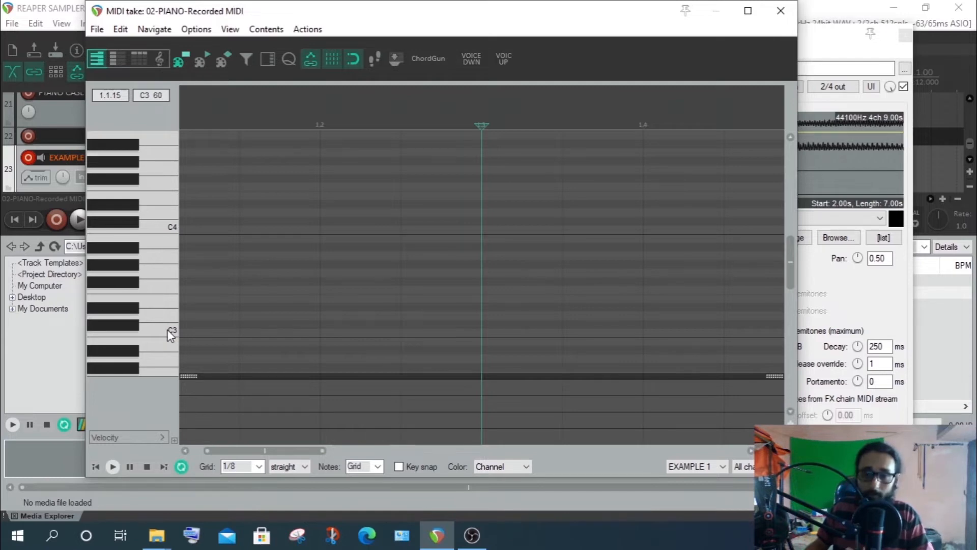
pyautogui.click(113, 63)
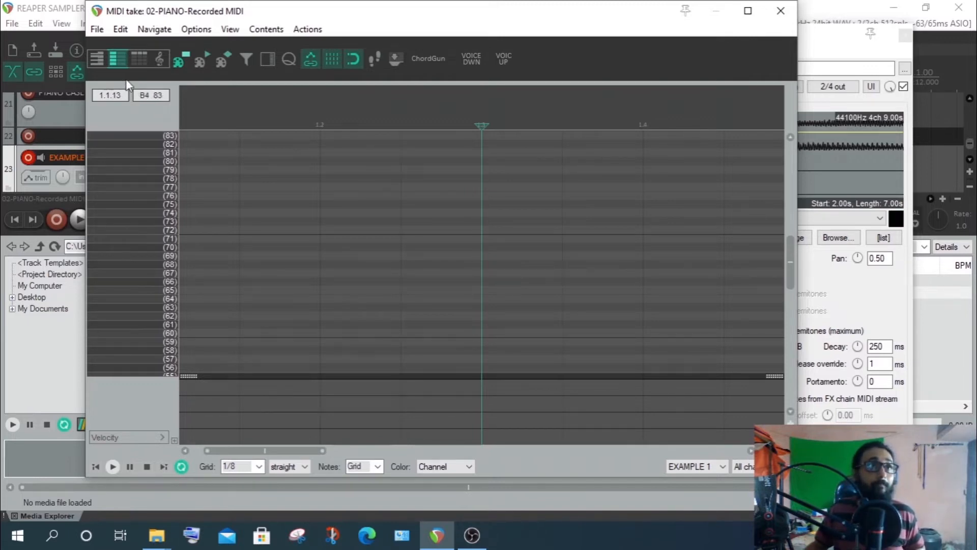
pyautogui.click(95, 58)
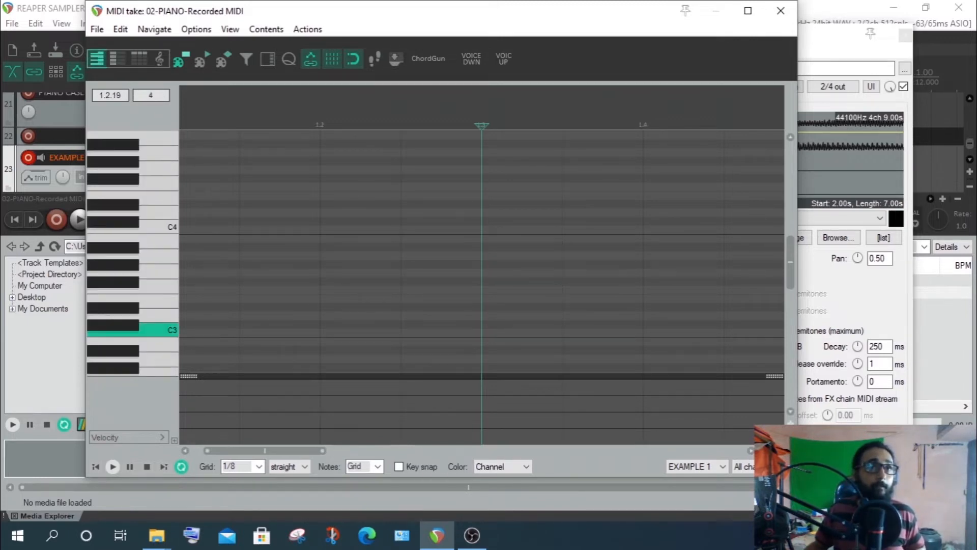
pyautogui.click(390, 208)
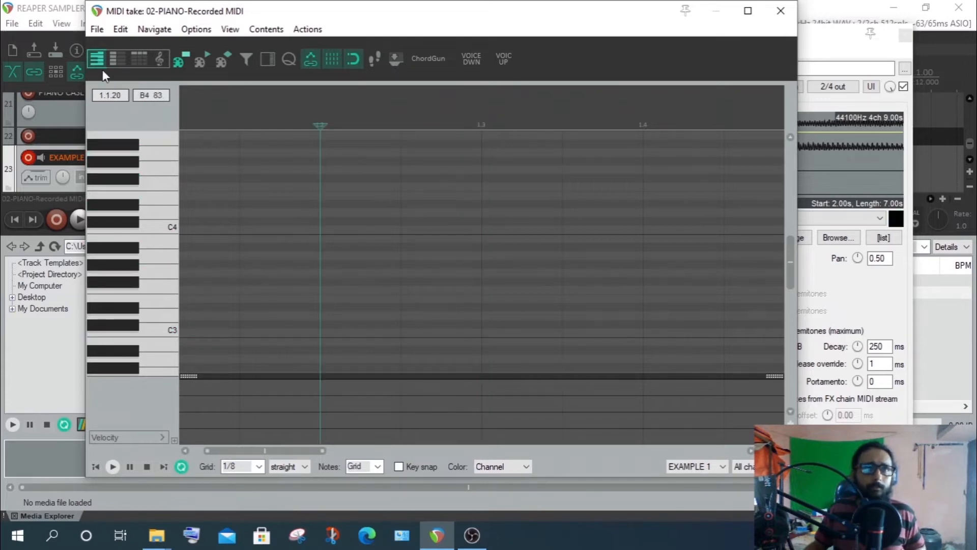
pyautogui.click(111, 58)
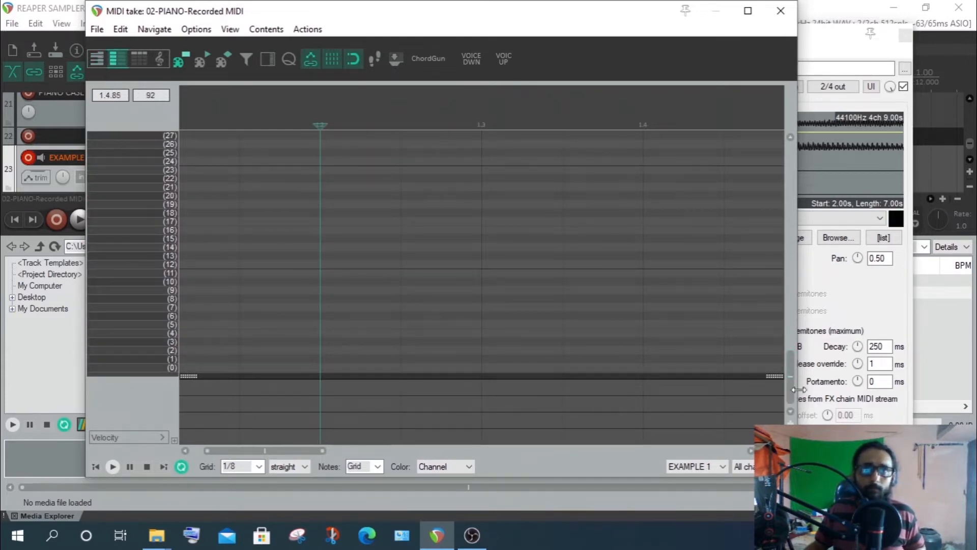
pyautogui.moveTo(790, 367); pyautogui.dragTo(771, 38)
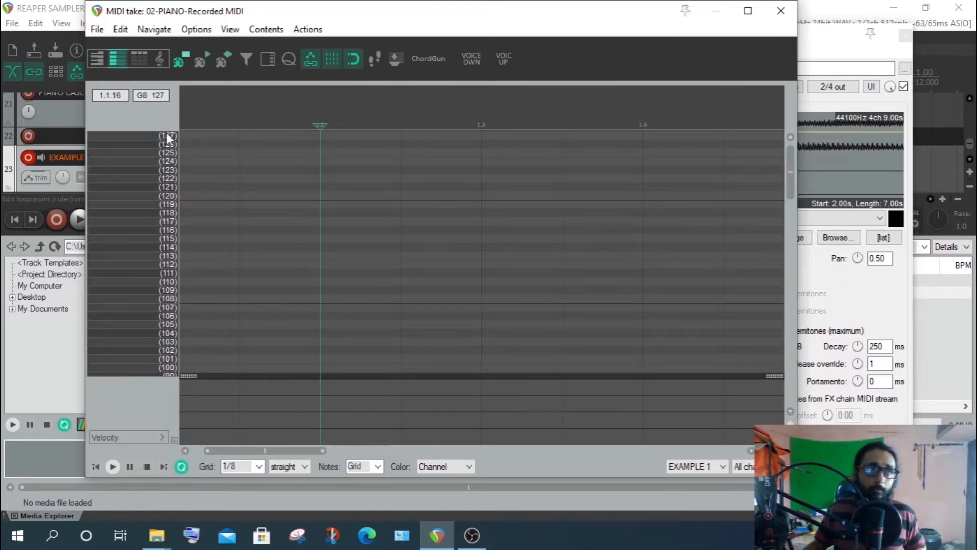
# - Compare the highest piano keys with their note numbers in the MIDI editor, and close the editor
pyautogui.click(97, 58)
pyautogui.moveTo(791, 159); pyautogui.dragTo(797, 48)
pyautogui.click(173, 362)
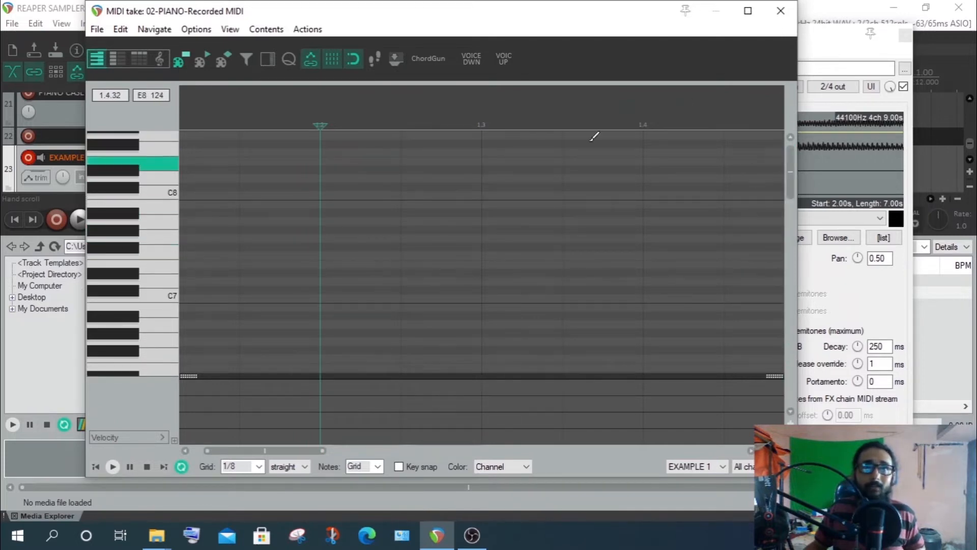
pyautogui.click(126, 60)
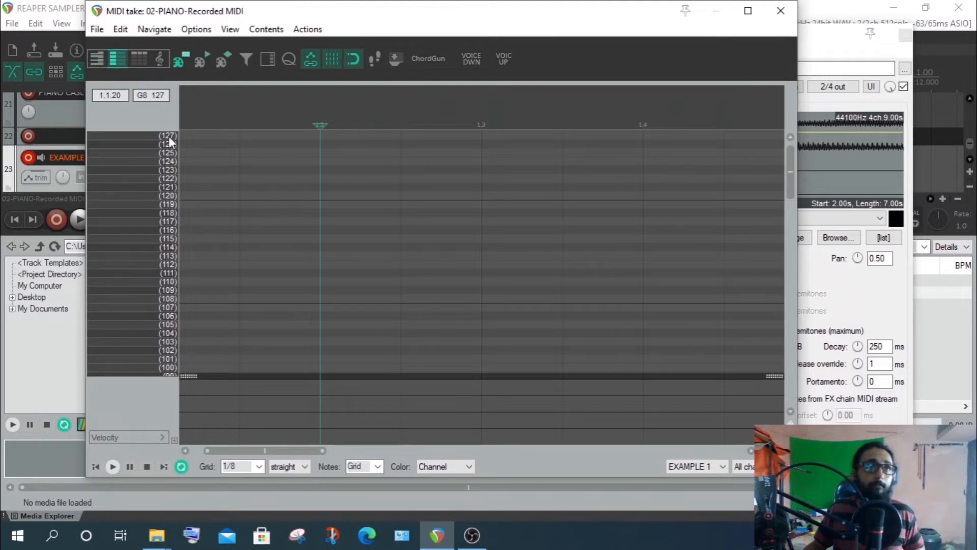
pyautogui.click(781, 11)
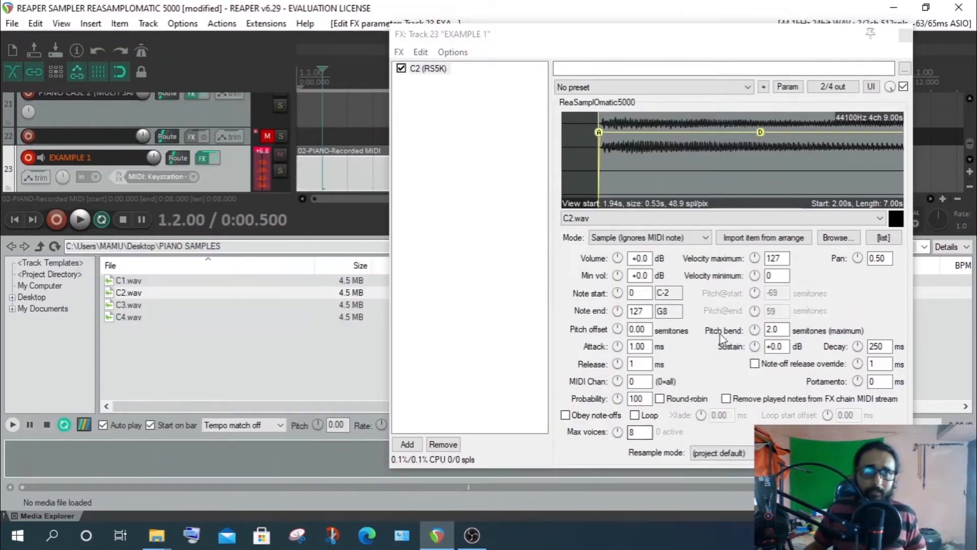
# - Look up the C1 key's note number in the EXAMPLE 1 MIDI item, and set the sampler's note start to 36
pyautogui.click(634, 293)
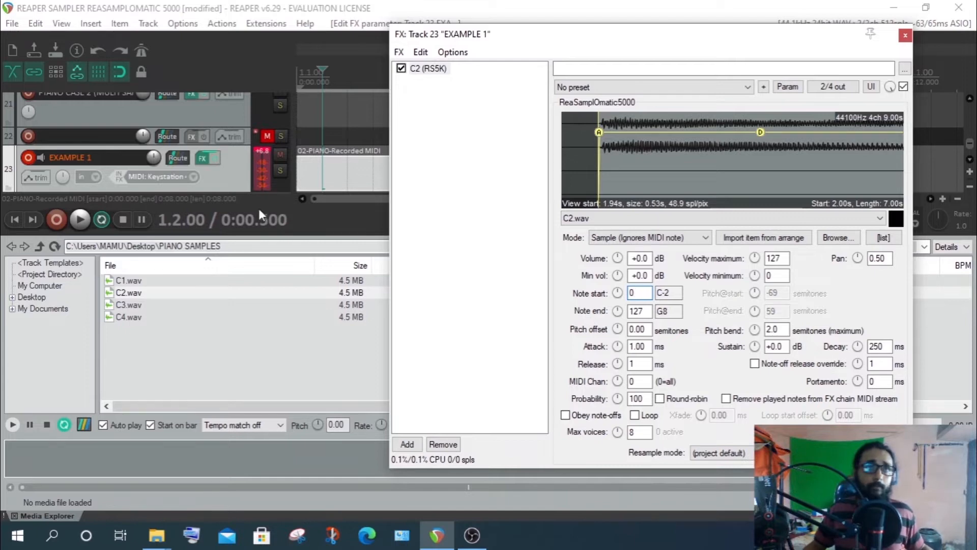
pyautogui.doubleClick(335, 164)
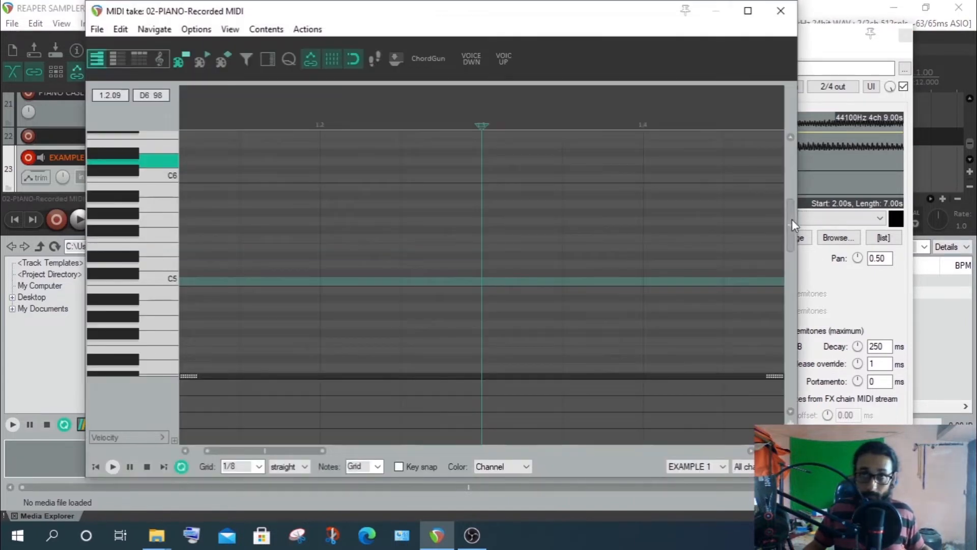
pyautogui.moveTo(792, 218); pyautogui.dragTo(784, 319)
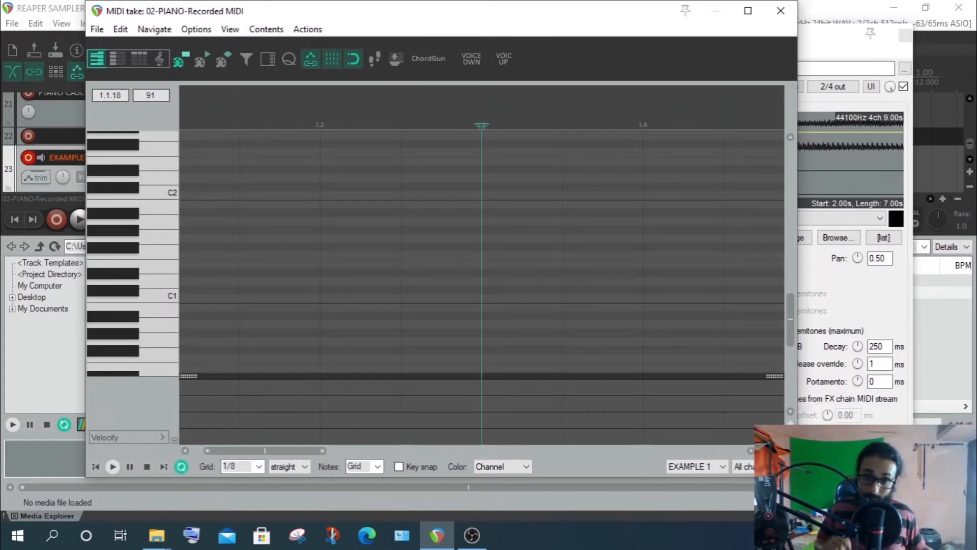
pyautogui.click(169, 299)
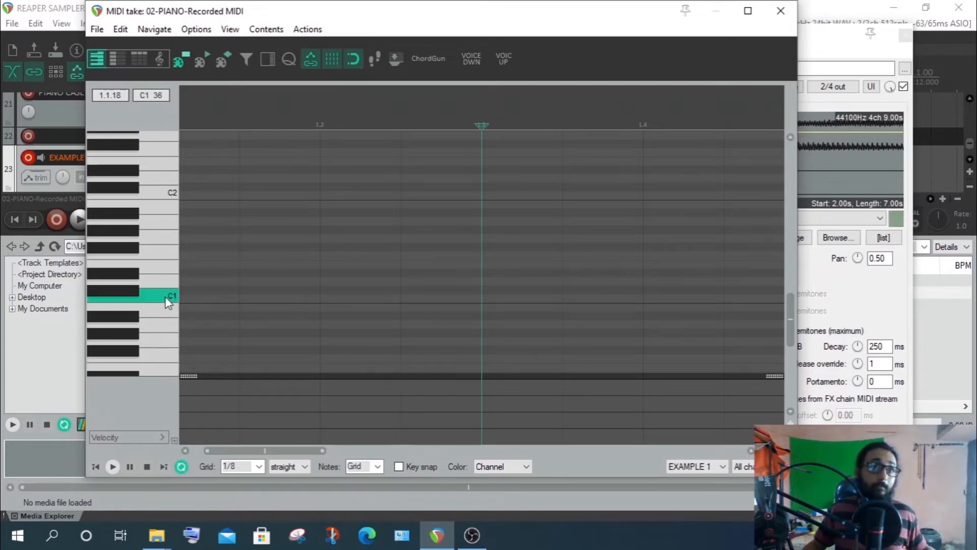
pyautogui.click(116, 59)
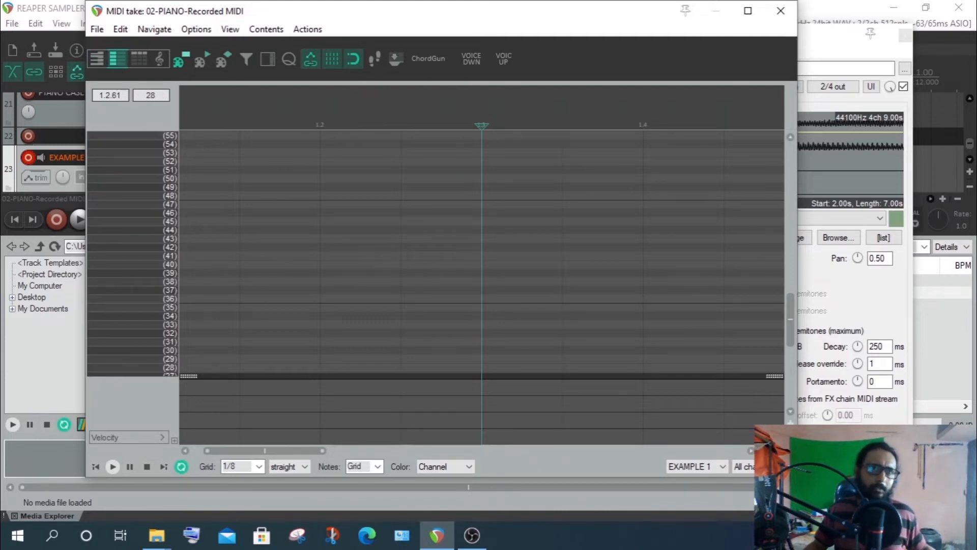
pyautogui.click(807, 49)
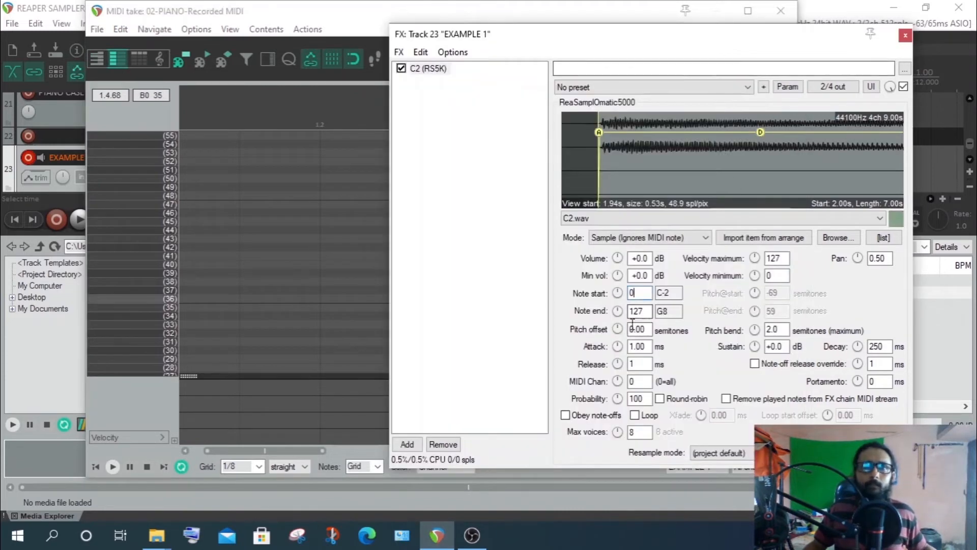
pyautogui.doubleClick(634, 293)
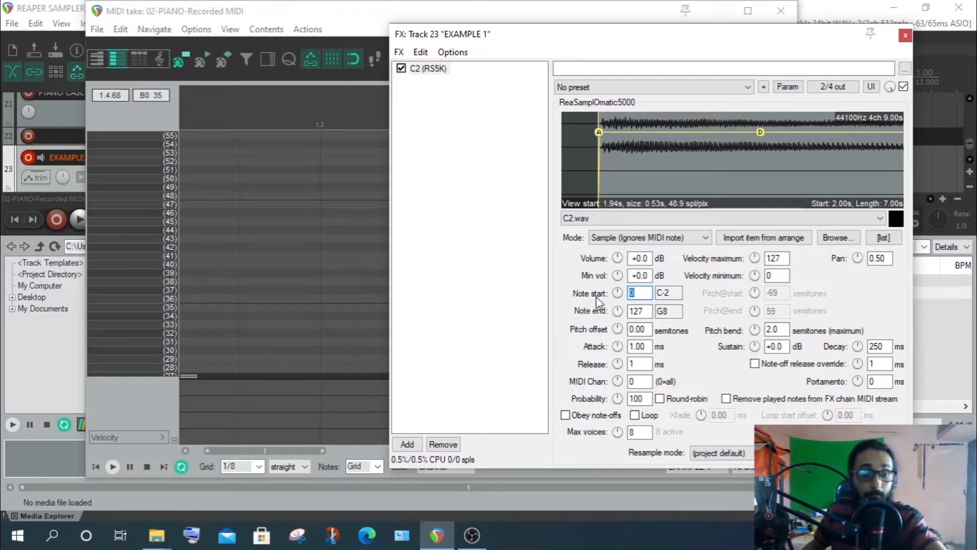
pyautogui.write('36')
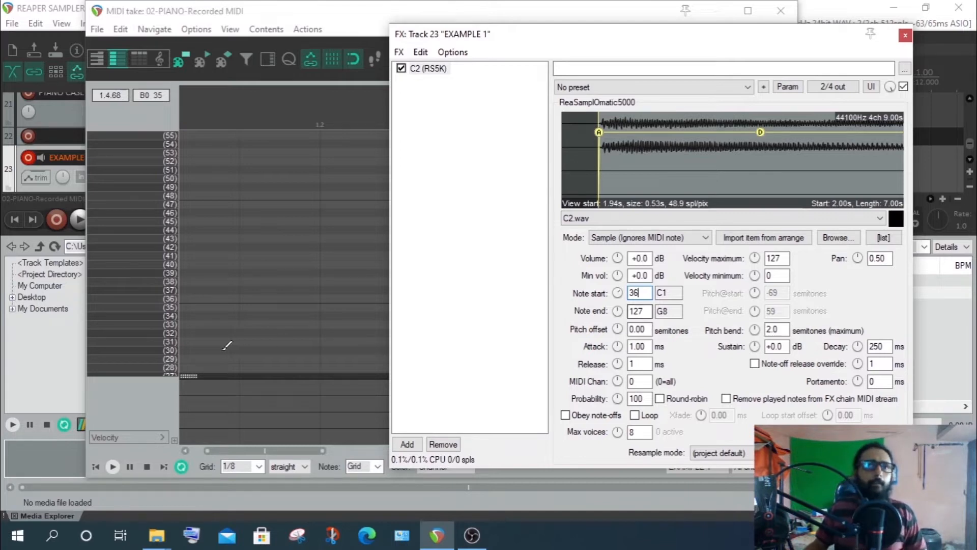
# - Find the C5 key's note number in the MIDI editor, close the editor, and set the sampler's note end to 84
pyautogui.scroll(-1, 235, 179)
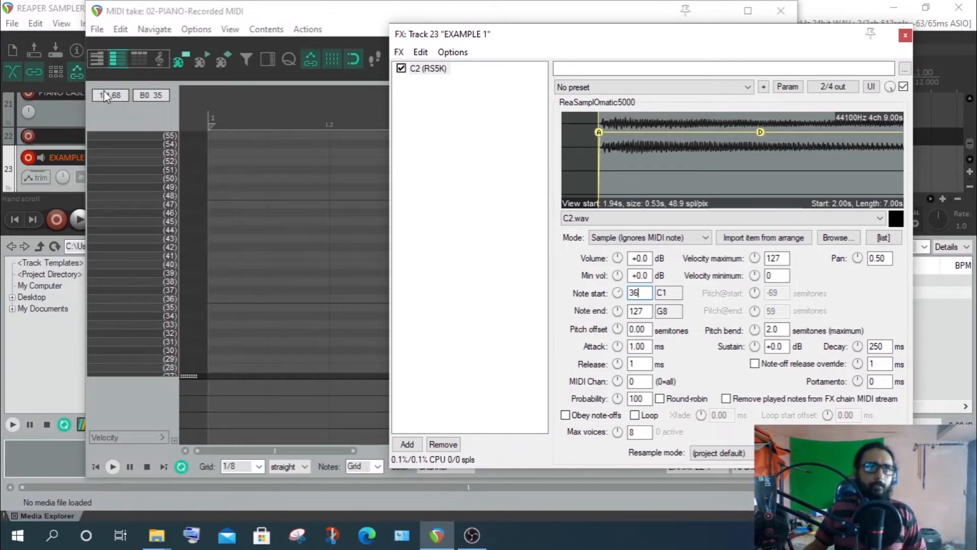
pyautogui.click(95, 60)
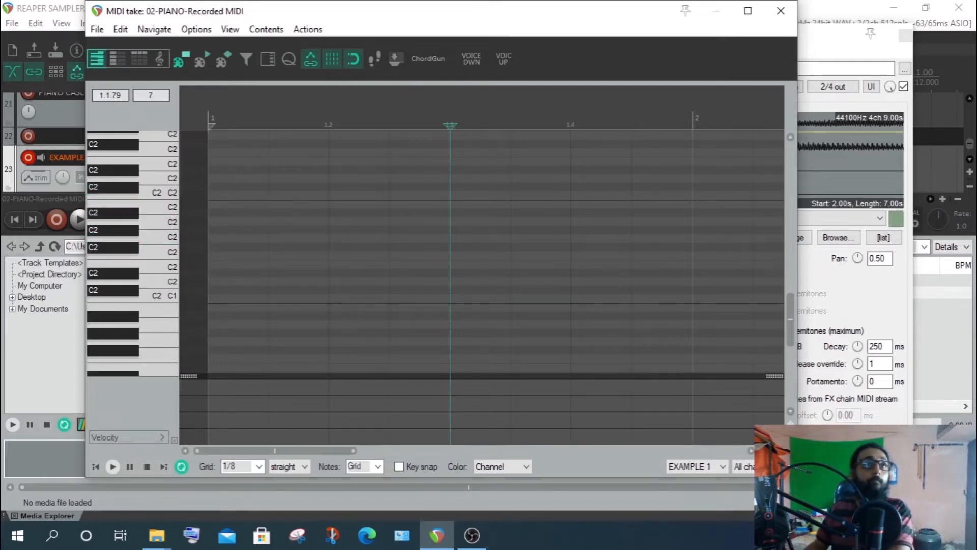
pyautogui.moveTo(792, 317); pyautogui.dragTo(791, 233)
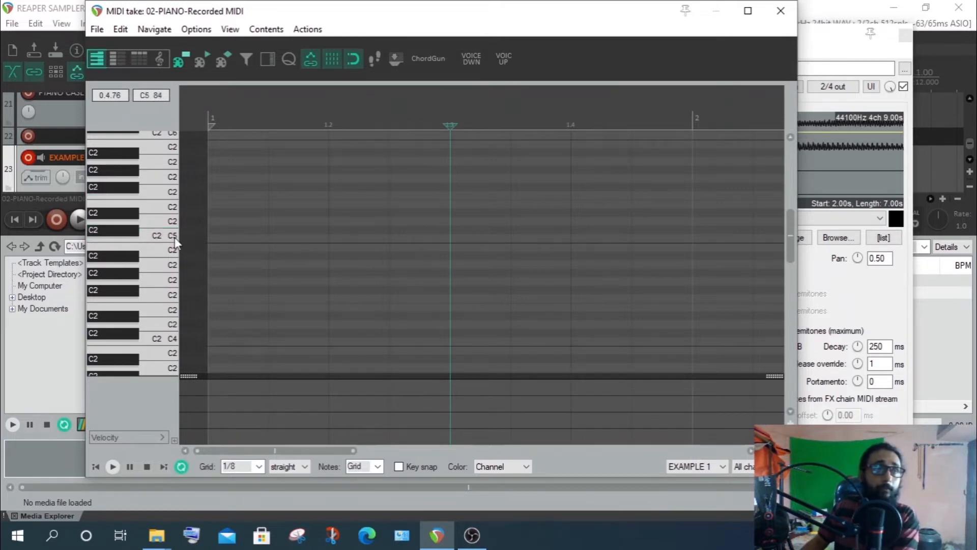
pyautogui.click(113, 58)
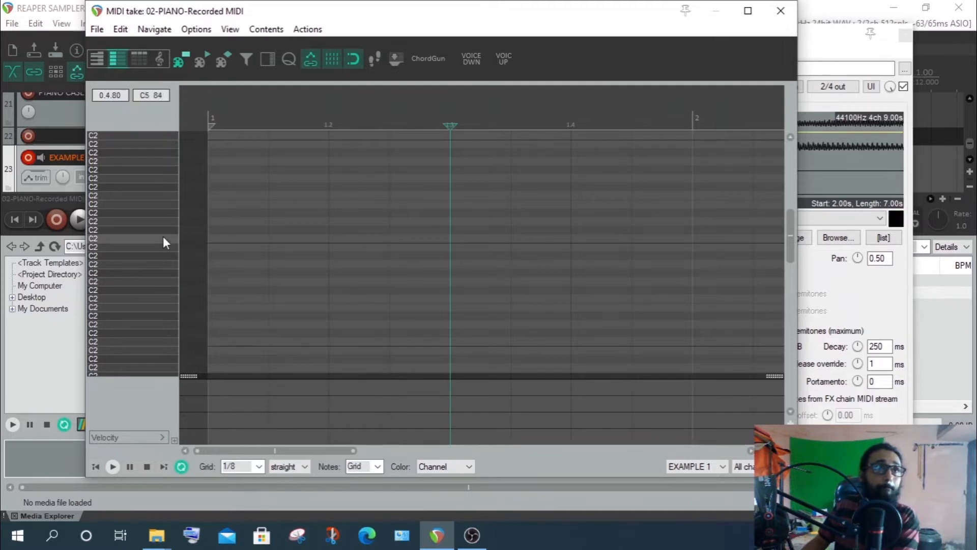
pyautogui.click(93, 63)
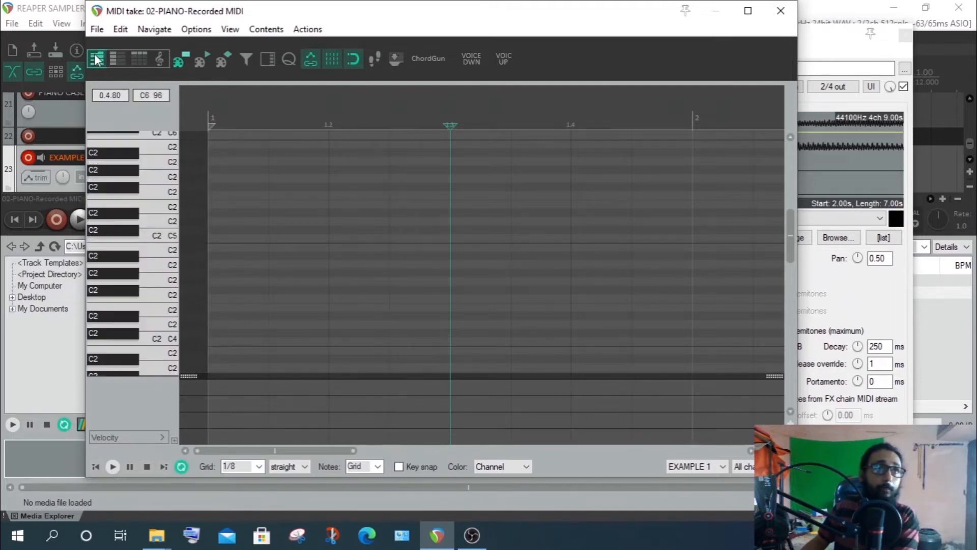
pyautogui.click(781, 11)
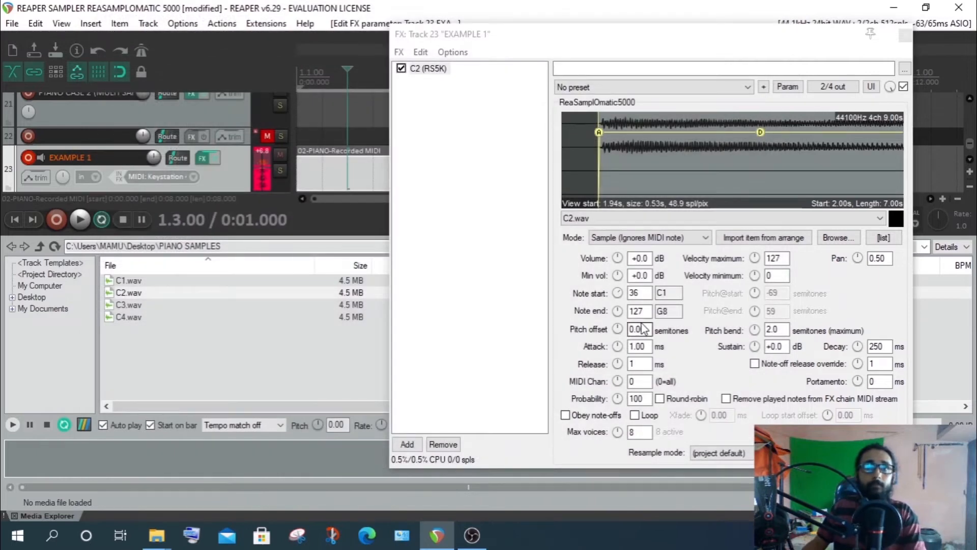
pyautogui.moveTo(645, 311); pyautogui.dragTo(615, 311)
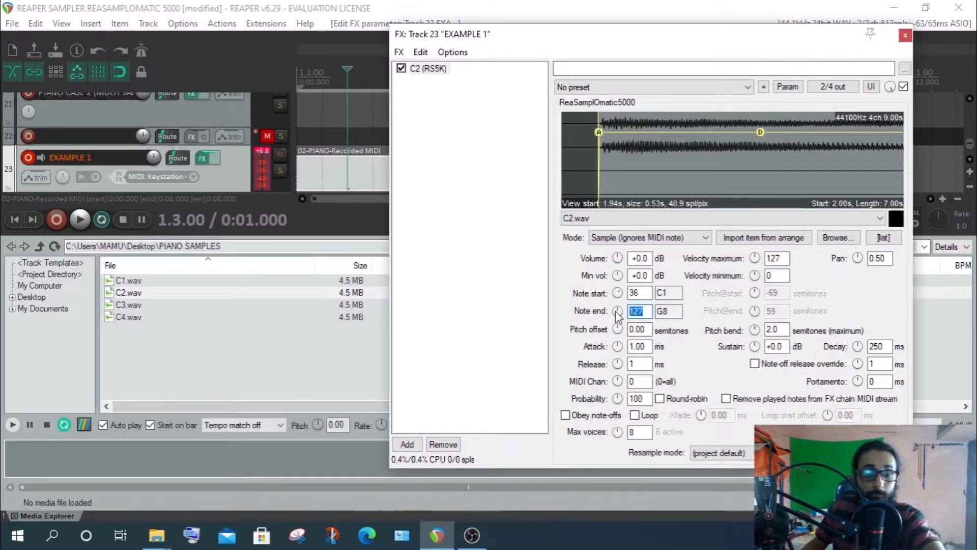
pyautogui.write('84')
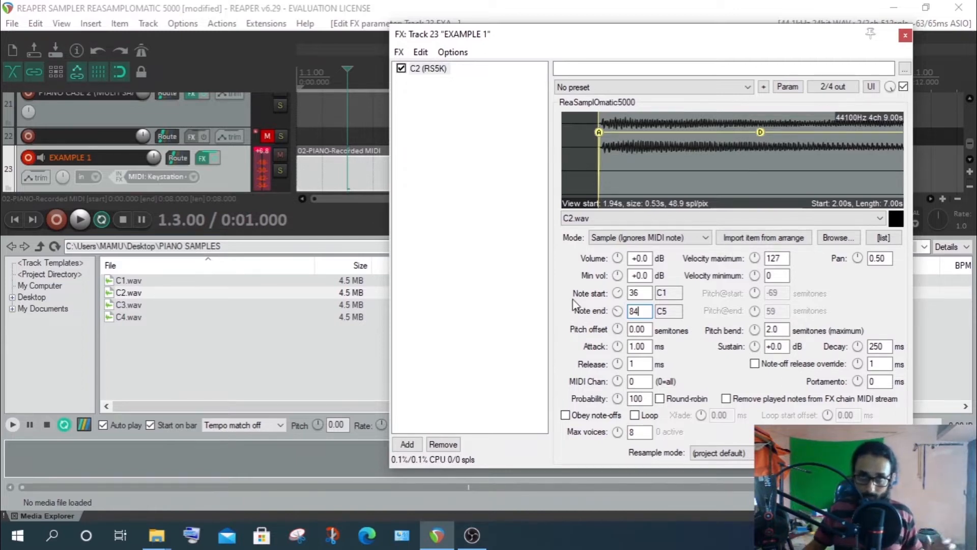
# - Switch the sampler mode to Note (Semitone shifted) and set Pitch@start to 0 semitones
pyautogui.click(656, 237)
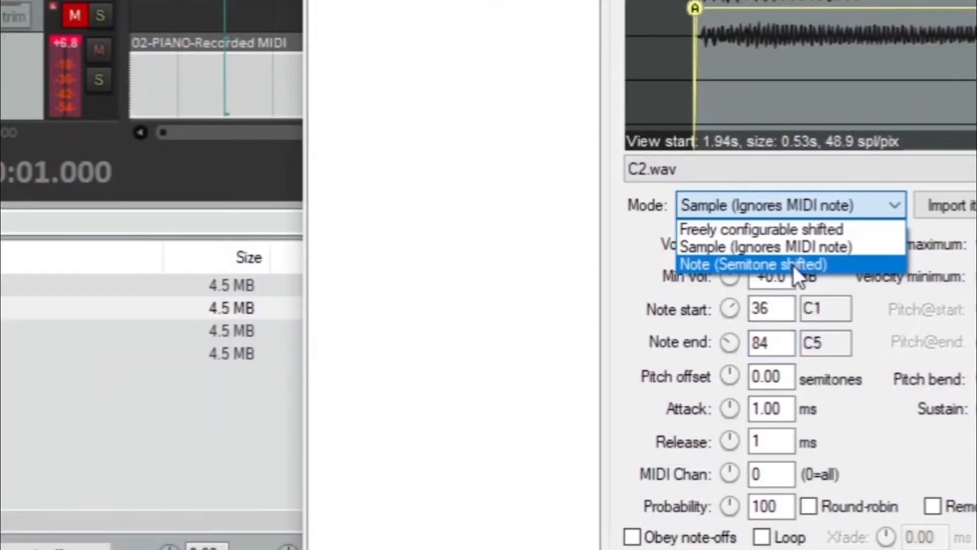
pyautogui.click(793, 265)
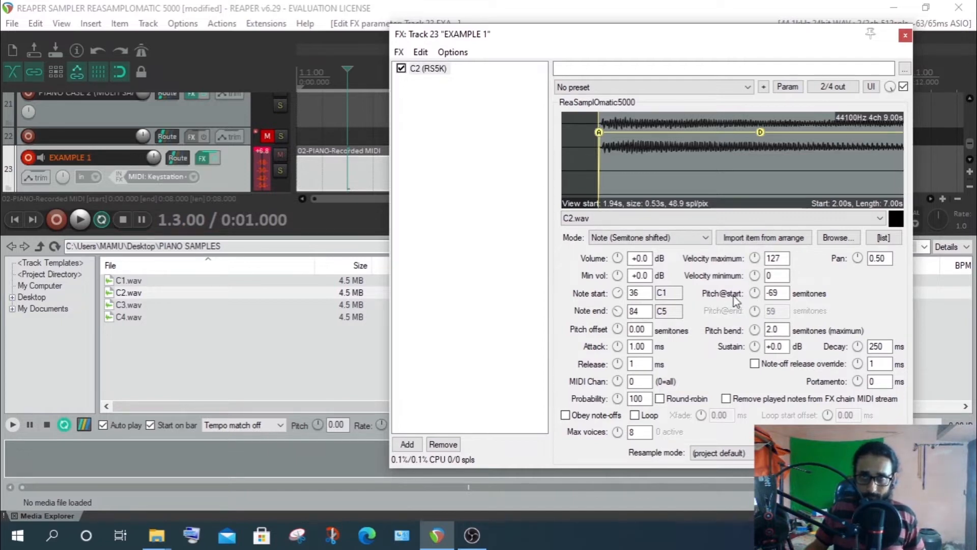
pyautogui.doubleClick(774, 293)
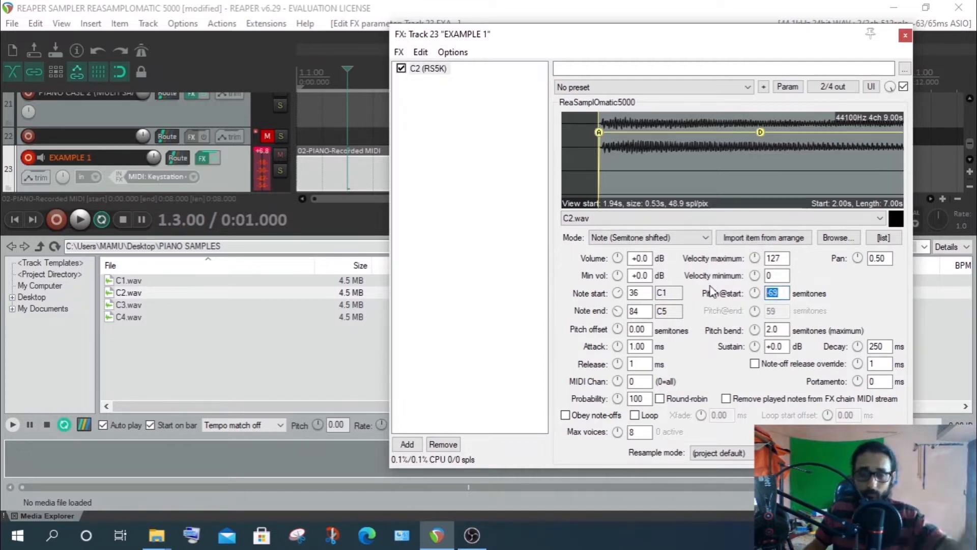
pyautogui.write('0')
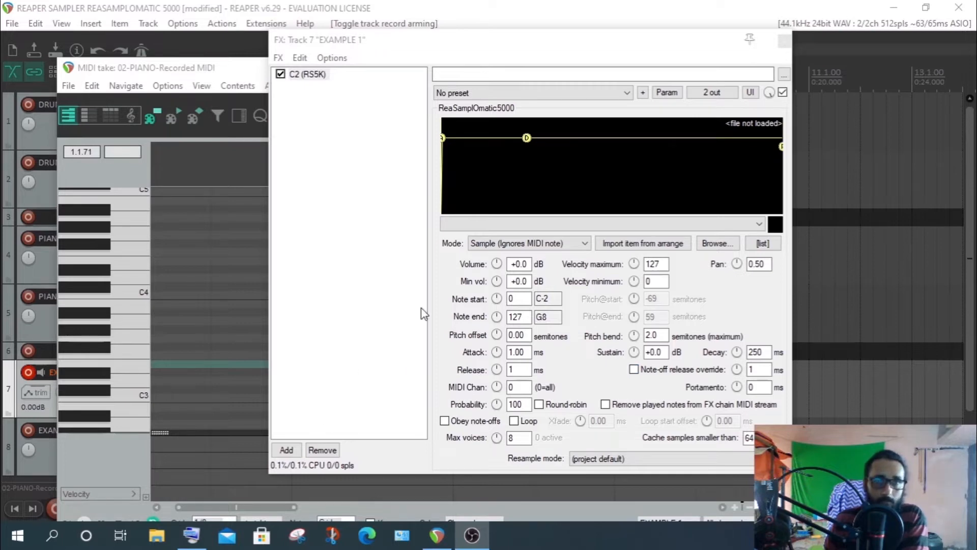
# - Show the Media Explorer and load C2.wav from the PIANO SAMPLES folder into the empty sampler on EXAMPLE 1
pyautogui.click(58, 24)
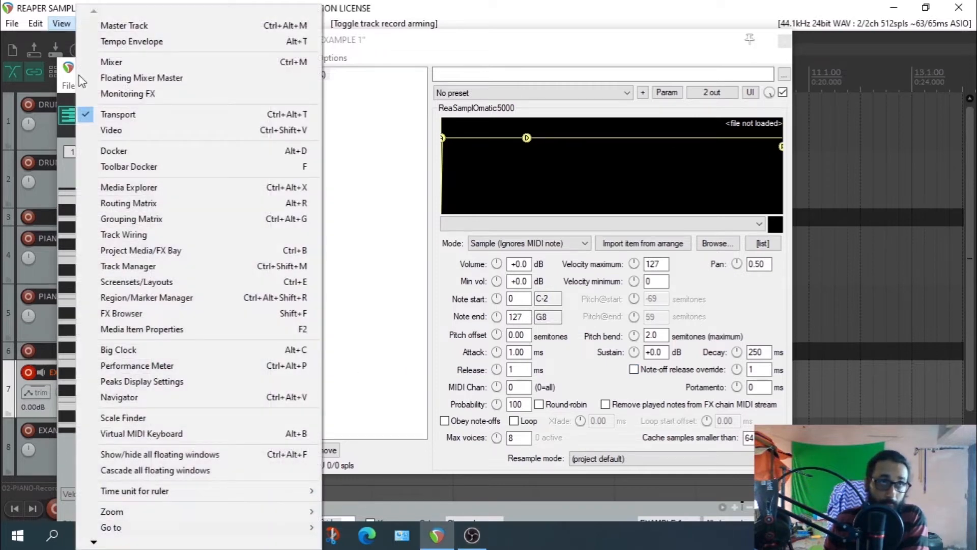
pyautogui.click(140, 188)
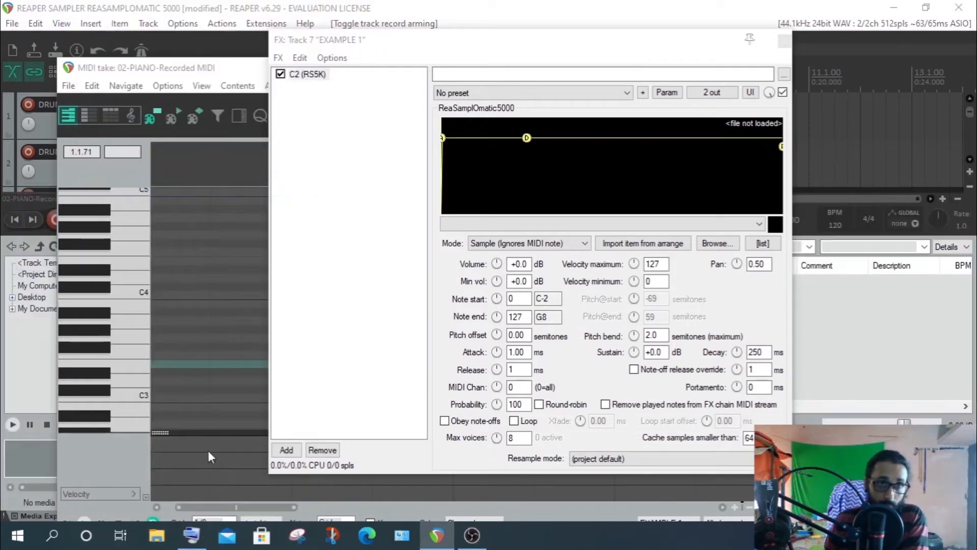
pyautogui.moveTo(181, 69); pyautogui.dragTo(335, 82)
pyautogui.click(337, 115)
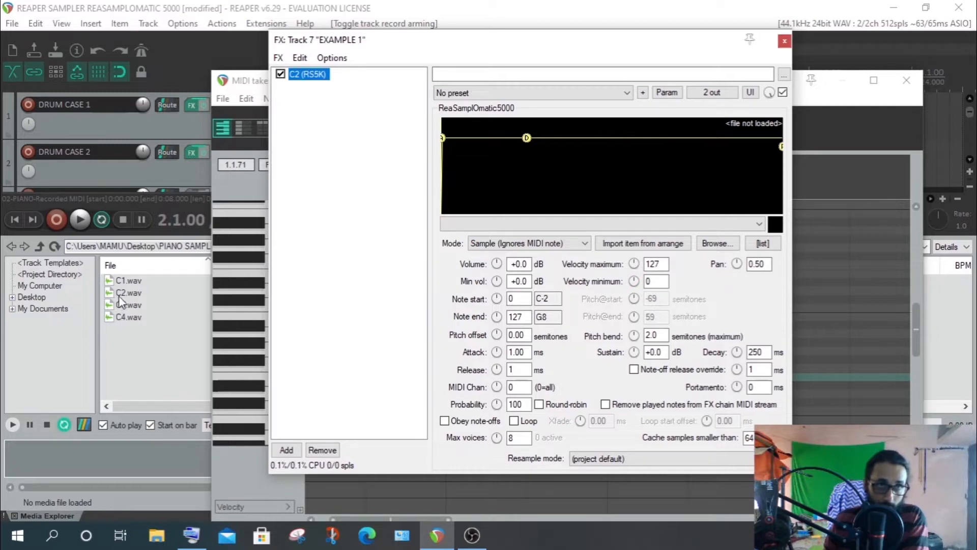
pyautogui.moveTo(122, 294); pyautogui.dragTo(590, 170)
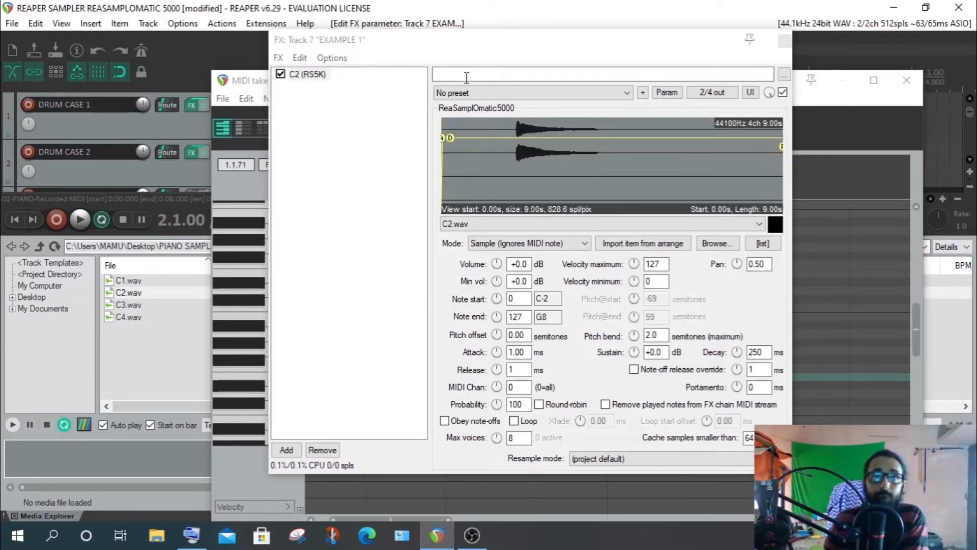
# - Check the C1 key's number in the MIDI editor and set the Track 7 sampler's note start to 36
pyautogui.moveTo(570, 49); pyautogui.dragTo(463, 75)
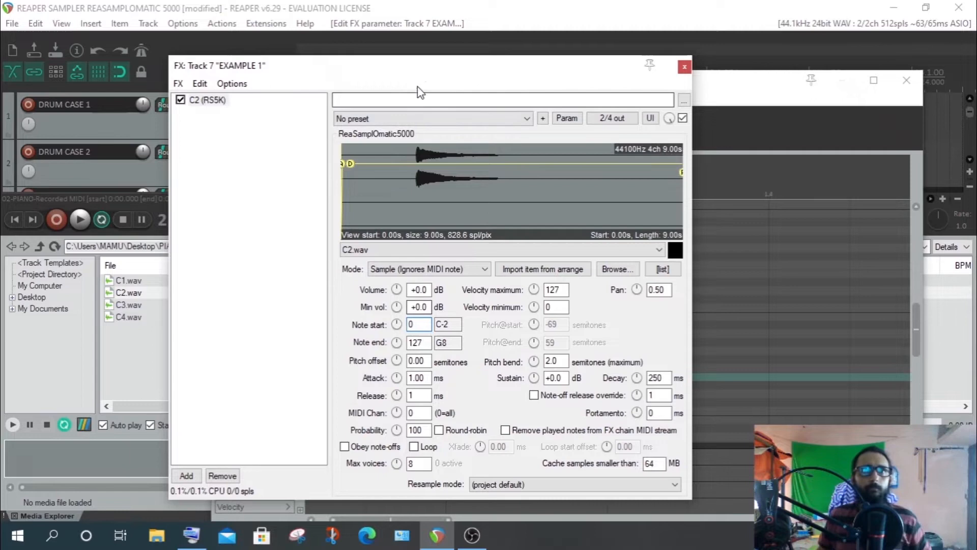
pyautogui.moveTo(422, 66); pyautogui.dragTo(608, 68)
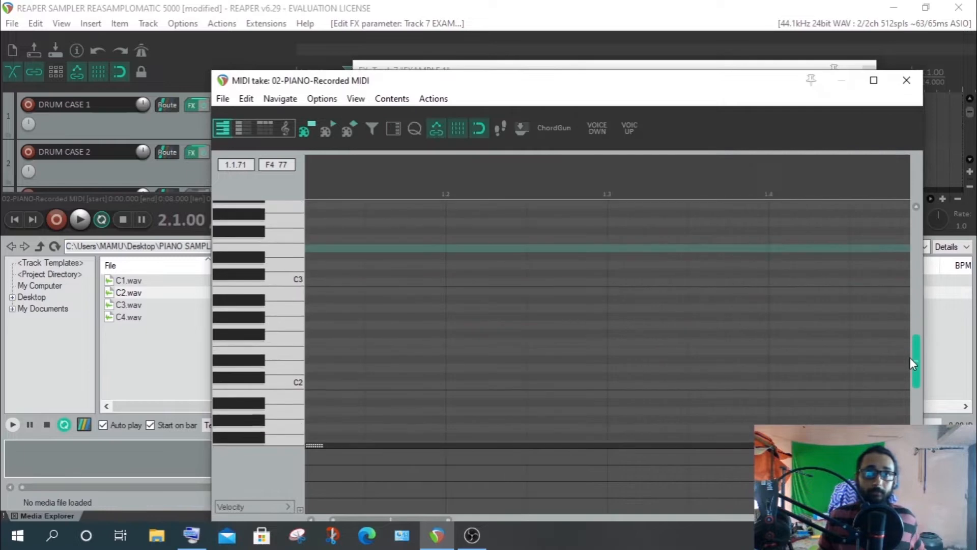
pyautogui.moveTo(911, 326); pyautogui.dragTo(911, 394)
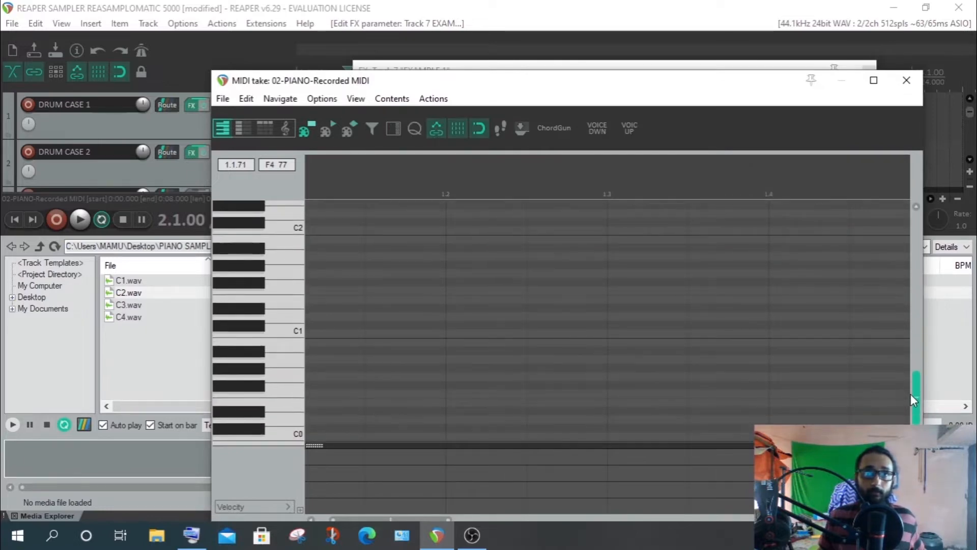
pyautogui.click(289, 334)
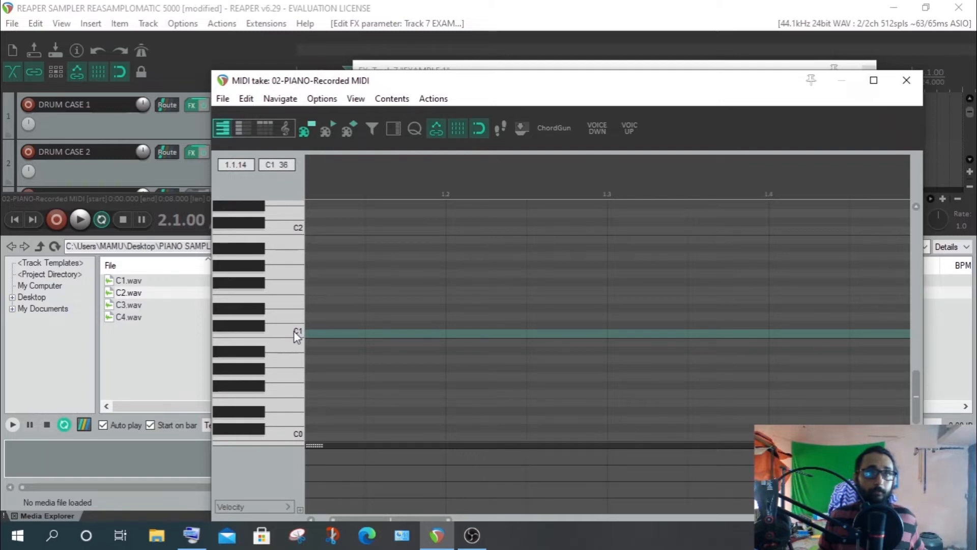
pyautogui.click(529, 66)
pyautogui.doubleClick(598, 330)
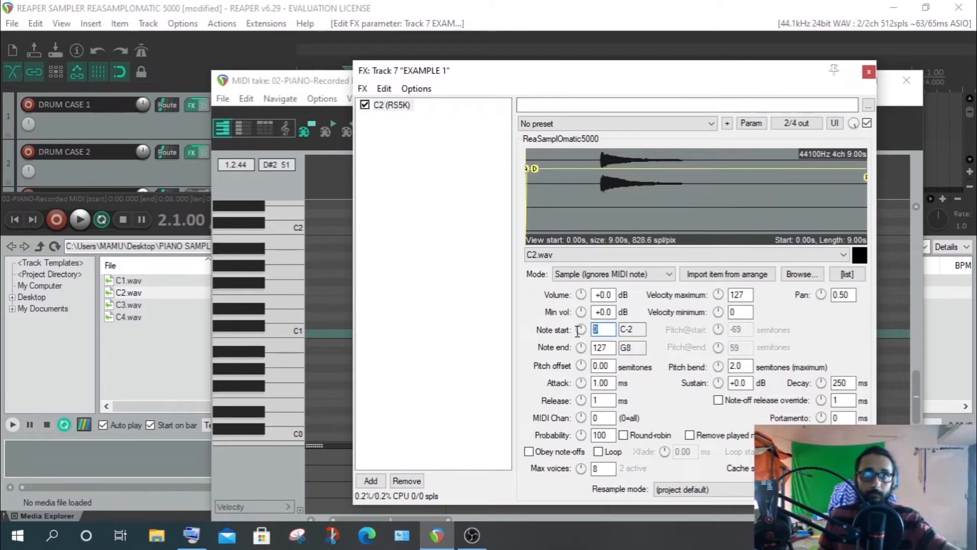
pyautogui.write('36')
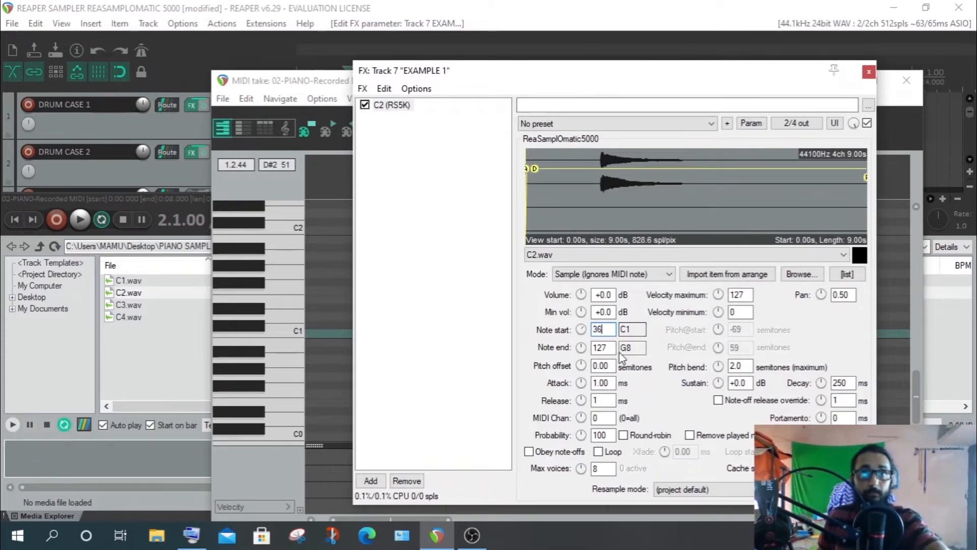
# - Check the C5 key in the MIDI editor, close the editor, and set the Track 7 sampler's note end to 84
pyautogui.click(321, 78)
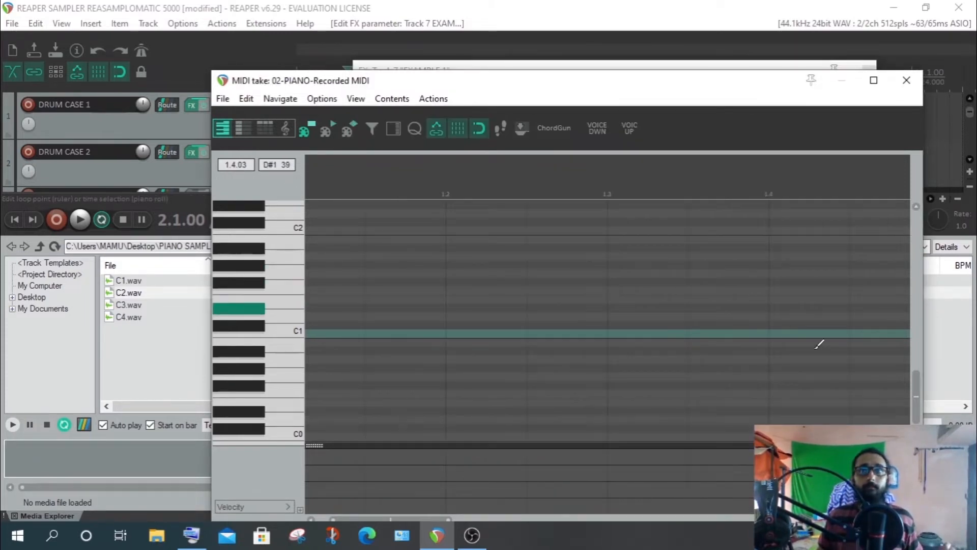
pyautogui.moveTo(913, 415); pyautogui.dragTo(917, 316)
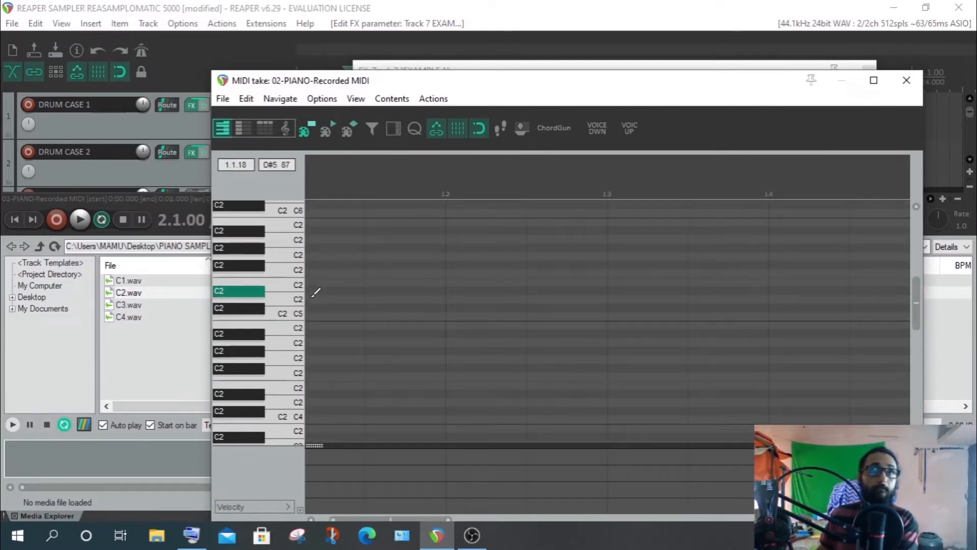
pyautogui.click(907, 79)
pyautogui.doubleClick(600, 348)
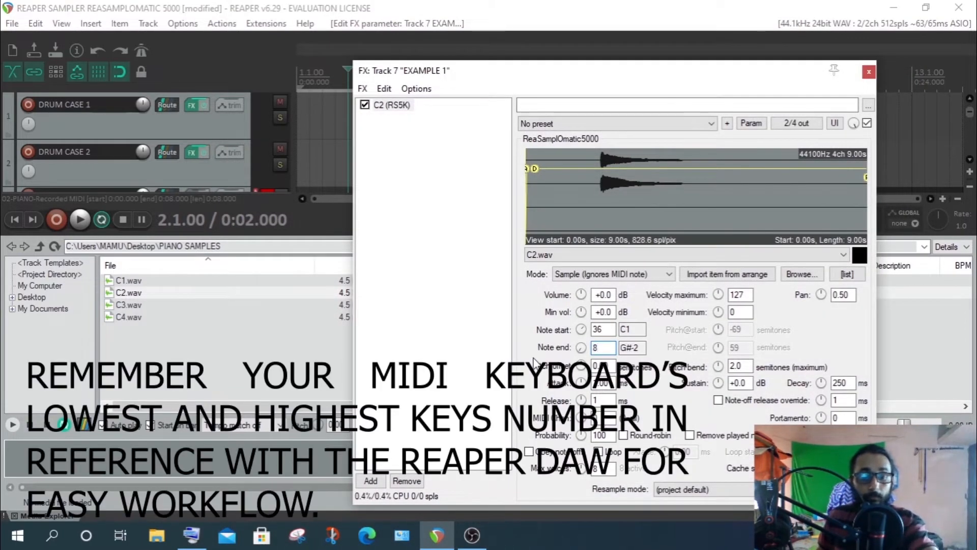
pyautogui.write('84')
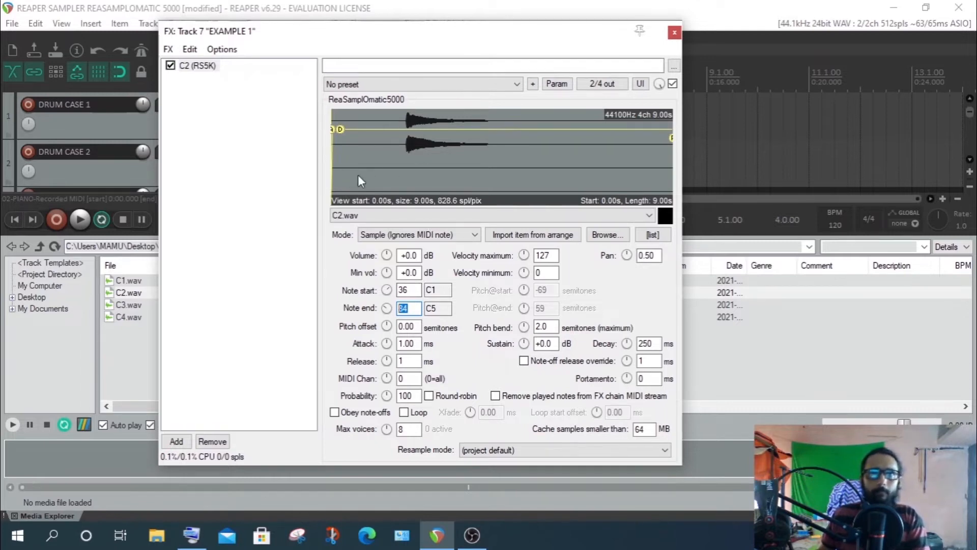
# - Move the C2.wav sample start to about 1.94 s, at the onset of the piano note
pyautogui.moveTo(333, 176); pyautogui.dragTo(405, 178)
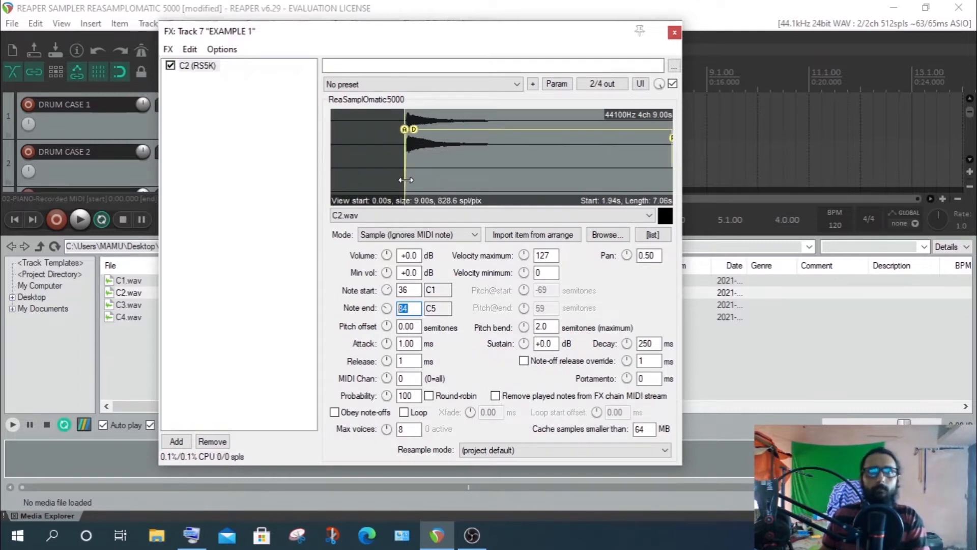
# - Trim the end of C2.wav to where the piano note fades, for a length of about 2.27 s
pyautogui.moveTo(671, 165); pyautogui.dragTo(491, 167)
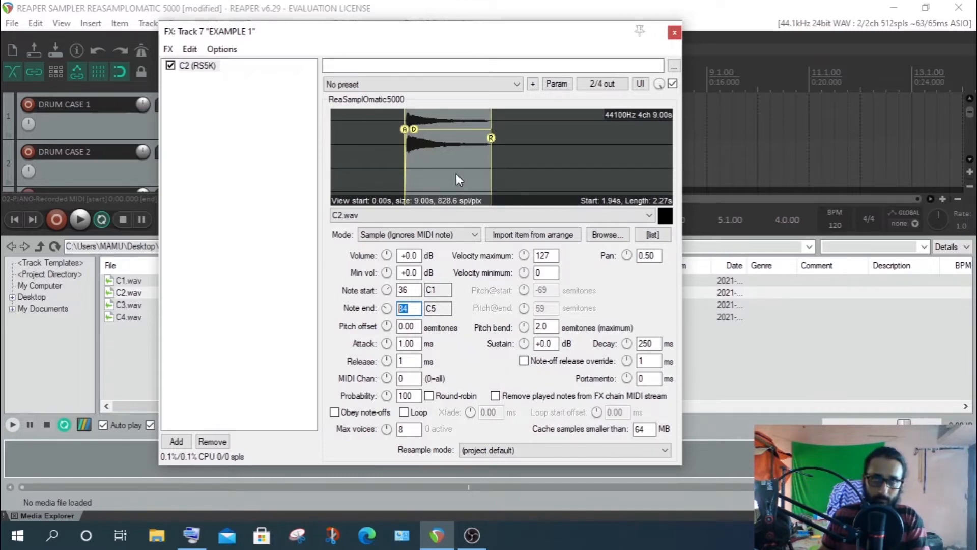
pyautogui.scroll(4, 441, 142)
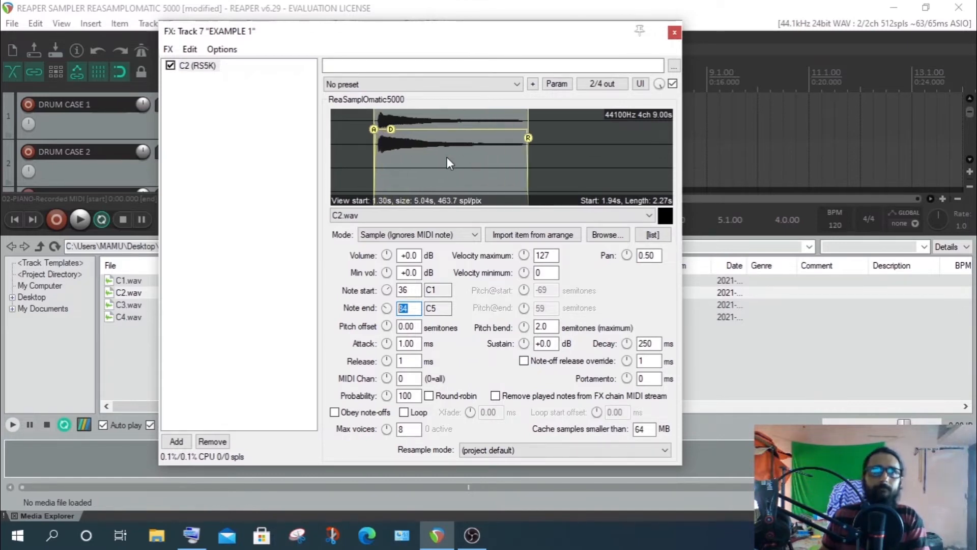
pyautogui.scroll(-3, 416, 172)
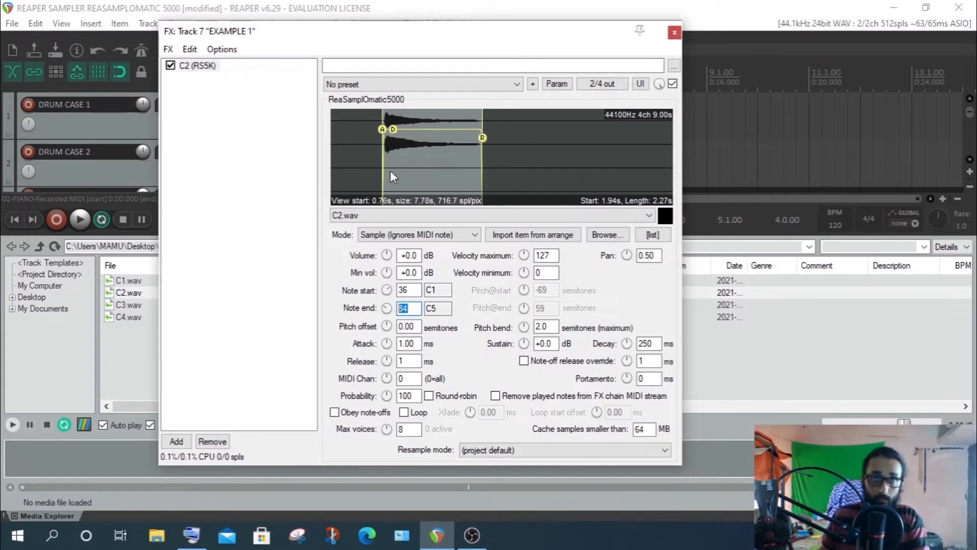
# - Restore the C2.wav region to the full sample, starting at 0.00 s with a length of 9.00 s
pyautogui.moveTo(390, 170); pyautogui.dragTo(234, 196)
pyautogui.moveTo(516, 180); pyautogui.dragTo(672, 180)
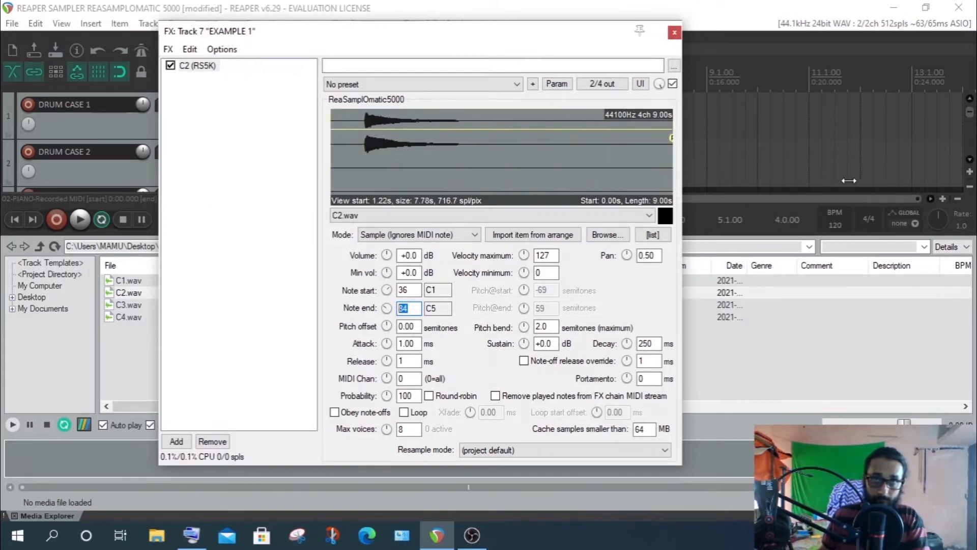
pyautogui.scroll(-1, 387, 151)
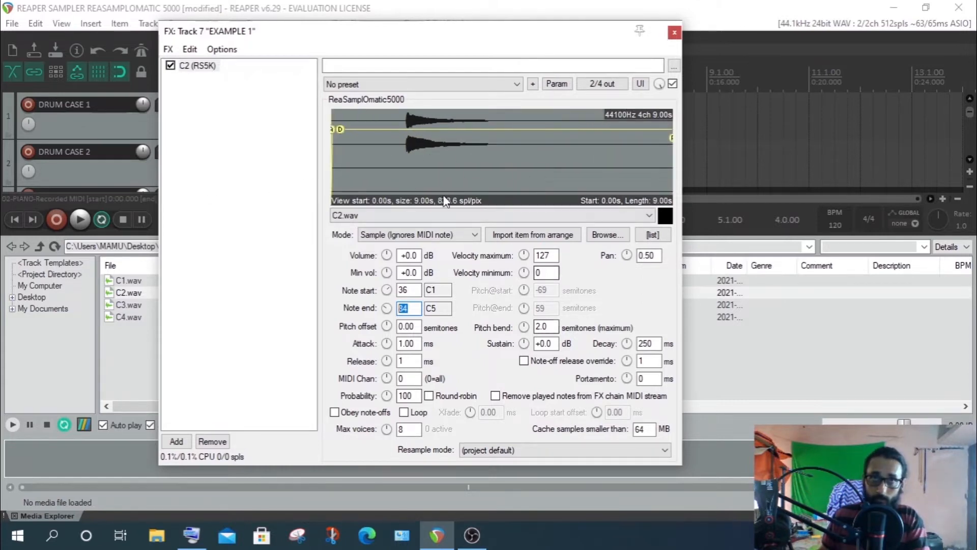
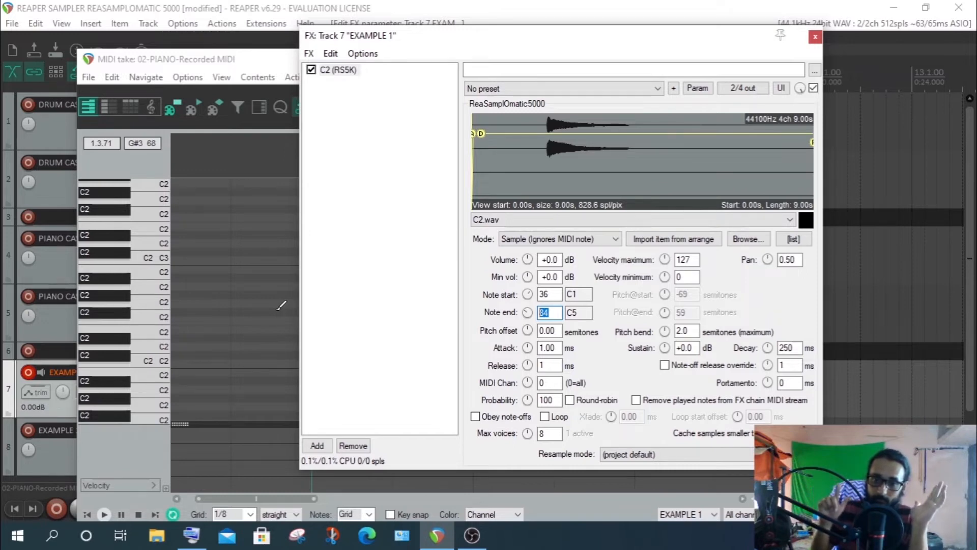
# - Enable Obey note-offs and trim C2.wav to start at about 1.88 s with a length of about 2.31 s
pyautogui.click(475, 417)
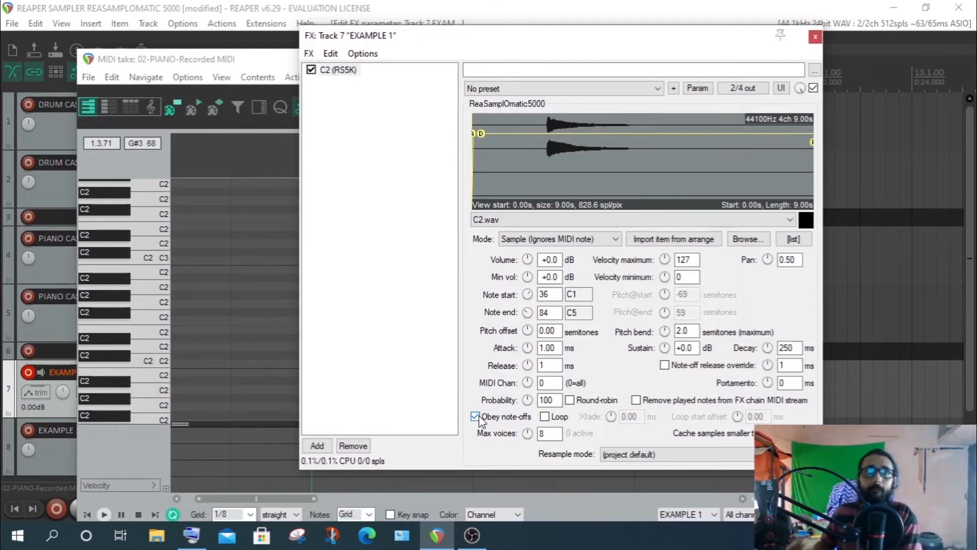
pyautogui.moveTo(474, 163); pyautogui.dragTo(544, 163)
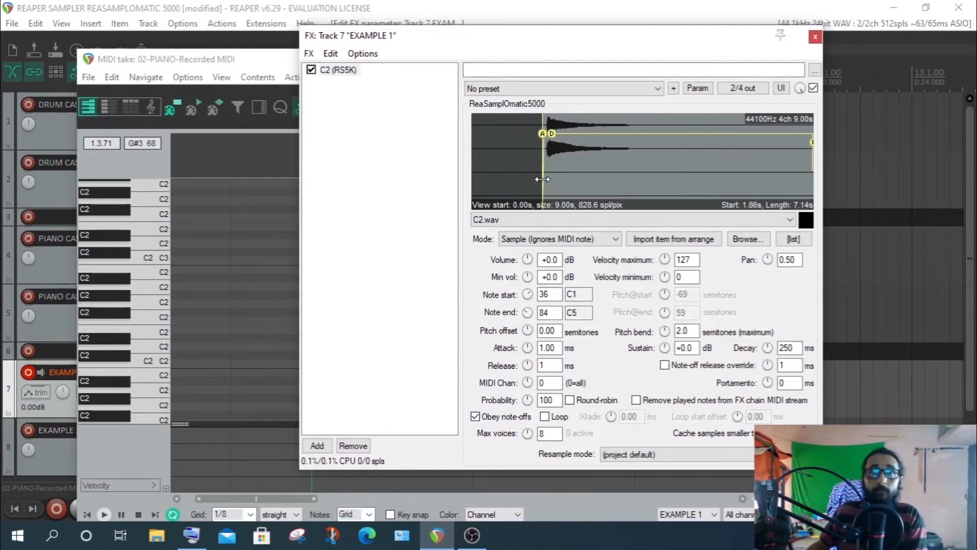
pyautogui.moveTo(813, 178); pyautogui.dragTo(631, 181)
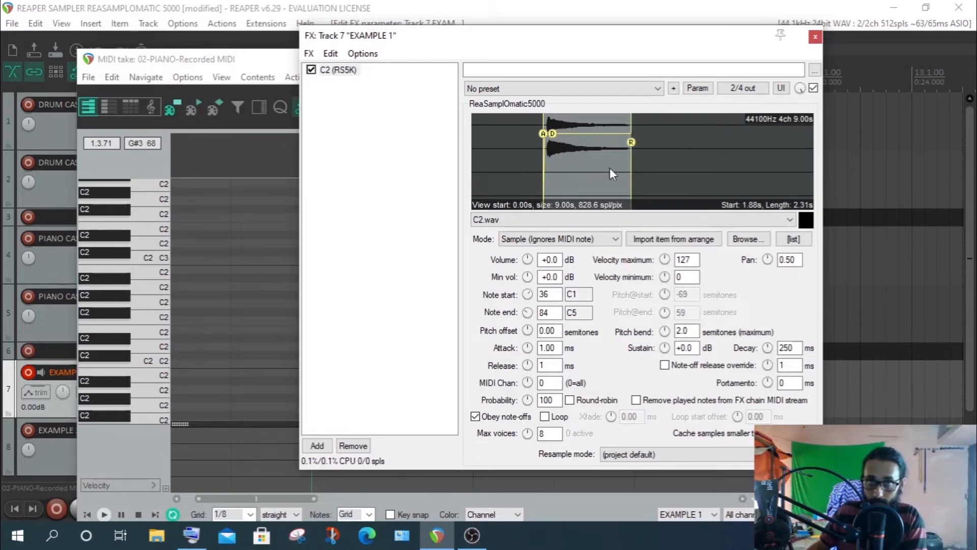
# - Tighten the C2.wav trim around the note to start at about 2.00 s with a length of about 2.14 s
pyautogui.scroll(2, 551, 149)
pyautogui.scroll(2, 588, 159)
pyautogui.scroll(2, 587, 158)
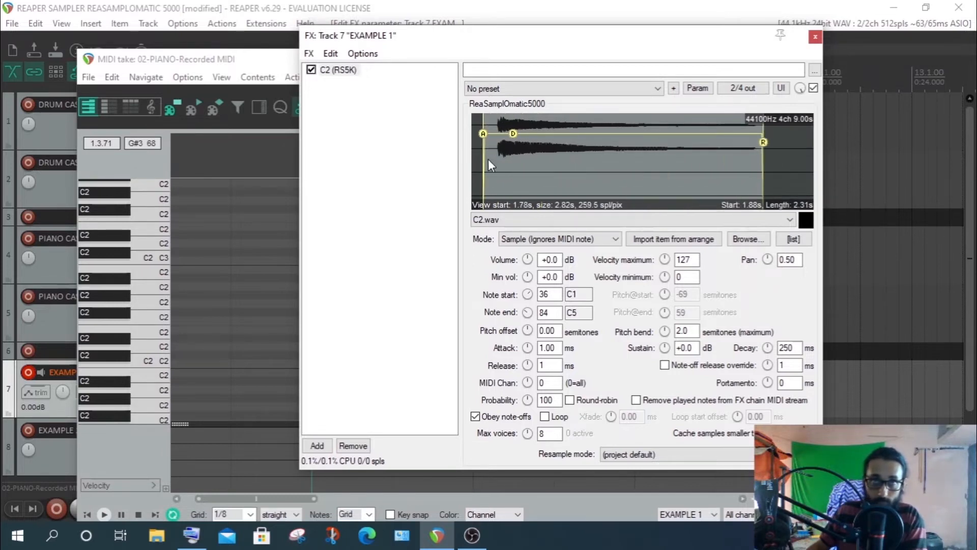
pyautogui.moveTo(489, 162)
pyautogui.mouseDown()
pyautogui.moveTo(507, 166)
pyautogui.moveTo(495, 166)
pyautogui.mouseUp()
pyautogui.moveTo(765, 180); pyautogui.dragTo(758, 180)
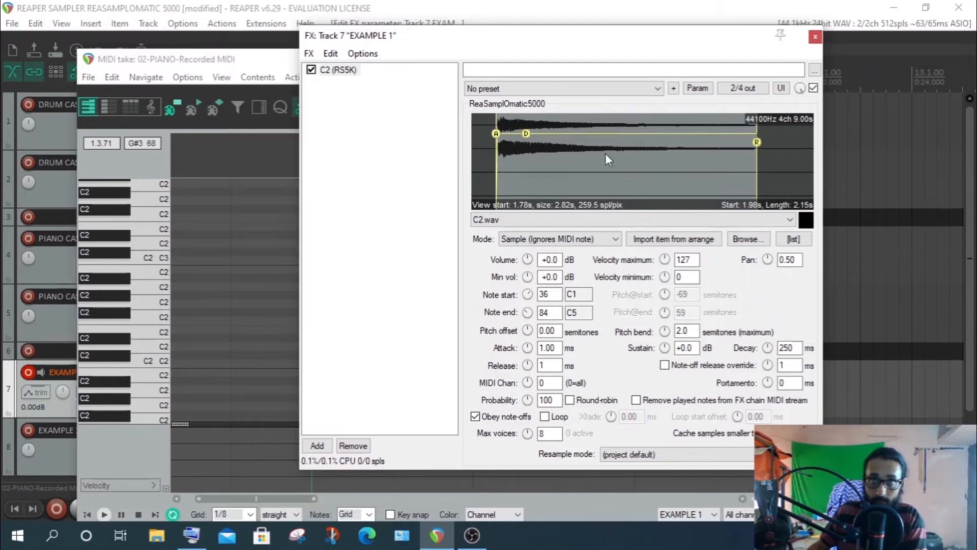
pyautogui.scroll(8, 497, 151)
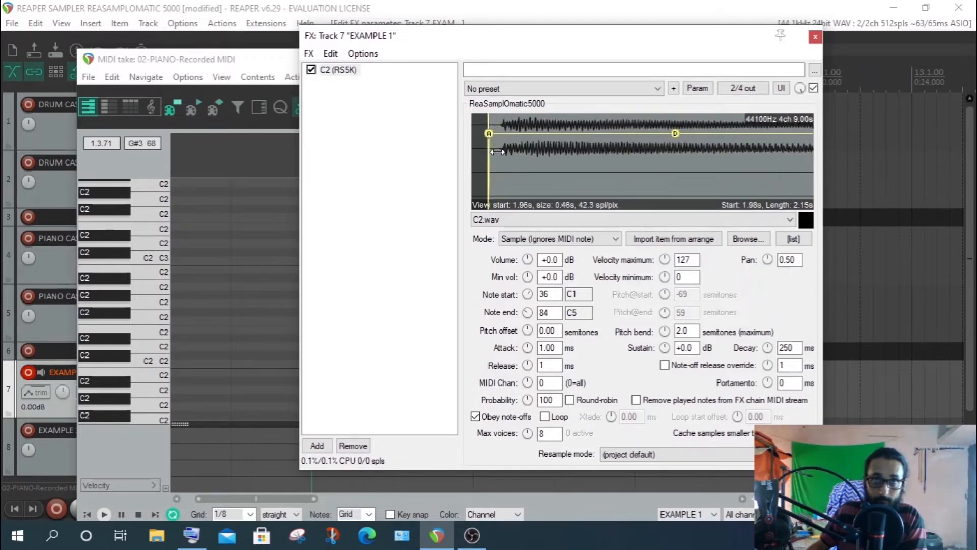
pyautogui.scroll(4, 496, 151)
pyautogui.moveTo(476, 176); pyautogui.dragTo(498, 180)
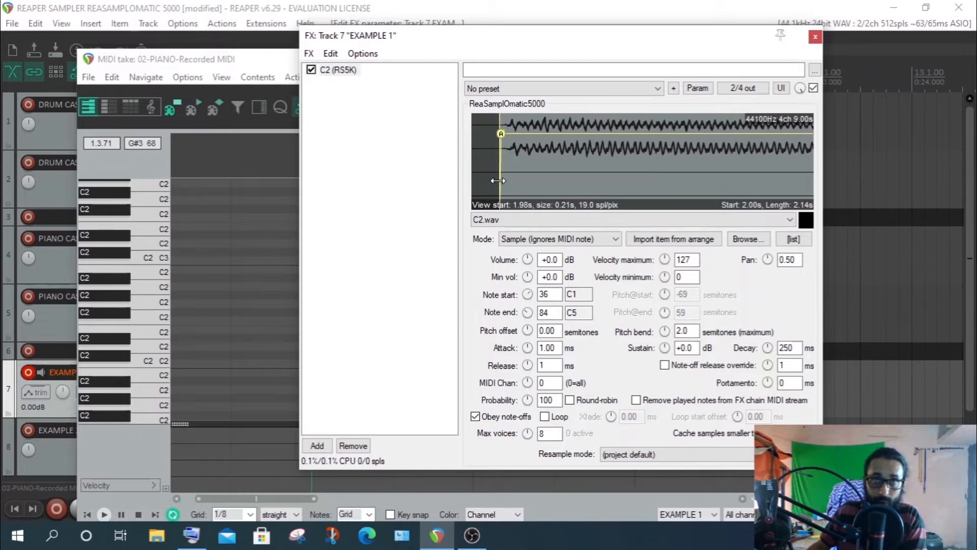
# - Fine-tune the end of C2.wav so the trimmed sample is about 2.13 s long
pyautogui.scroll(-6, 748, 182)
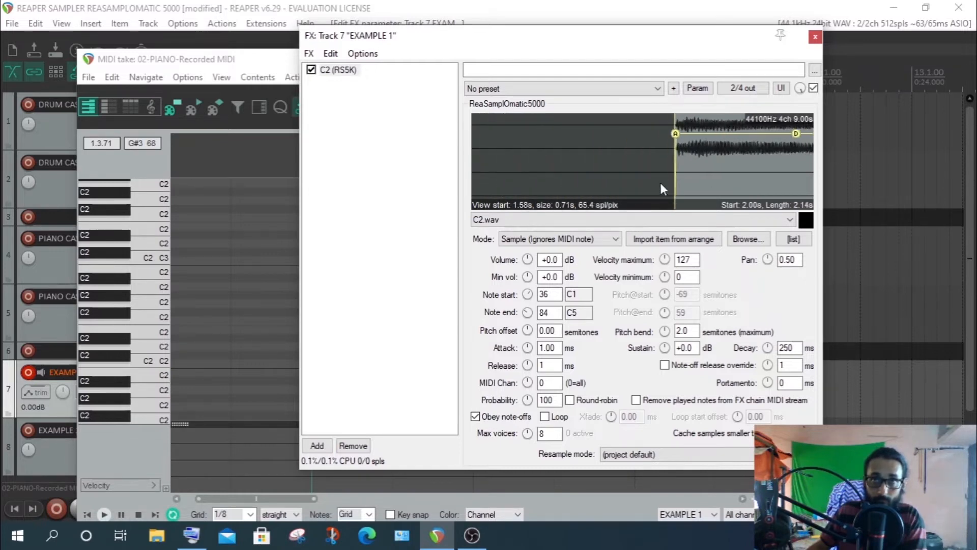
pyautogui.moveTo(721, 183); pyautogui.dragTo(468, 177)
pyautogui.scroll(-5, 727, 143)
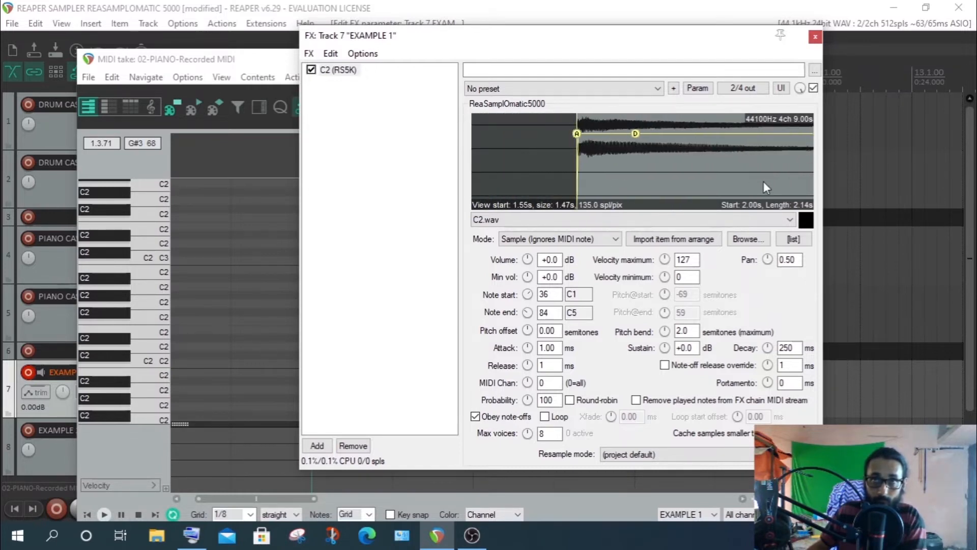
pyautogui.moveTo(765, 181); pyautogui.dragTo(603, 173)
pyautogui.scroll(-4, 732, 148)
pyautogui.moveTo(766, 159); pyautogui.dragTo(628, 158)
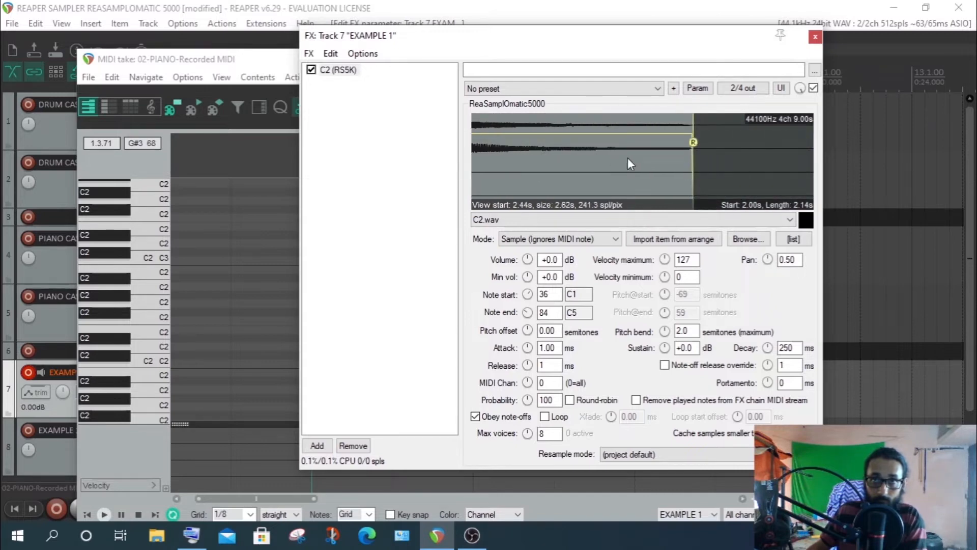
pyautogui.scroll(-2, 688, 166)
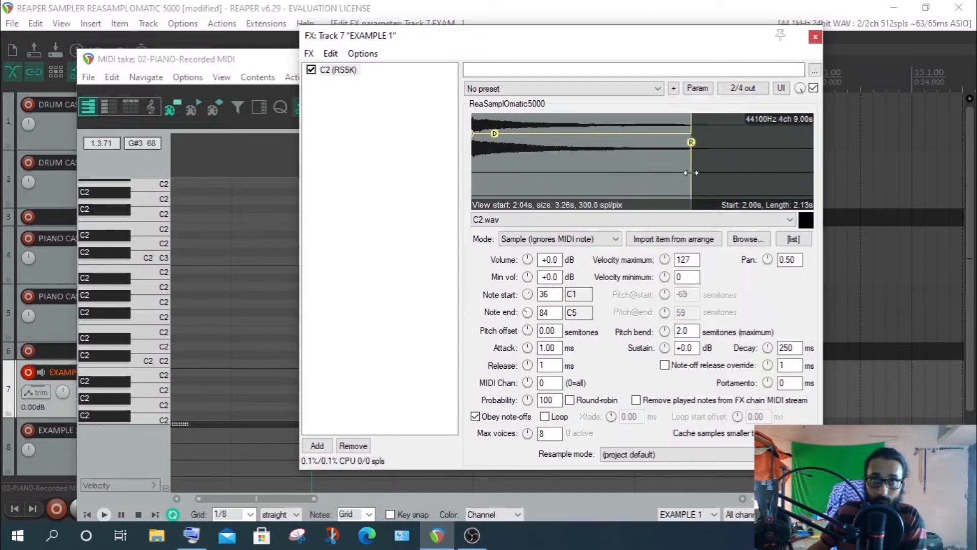
pyautogui.scroll(-6, 631, 158)
pyautogui.scroll(5, 619, 158)
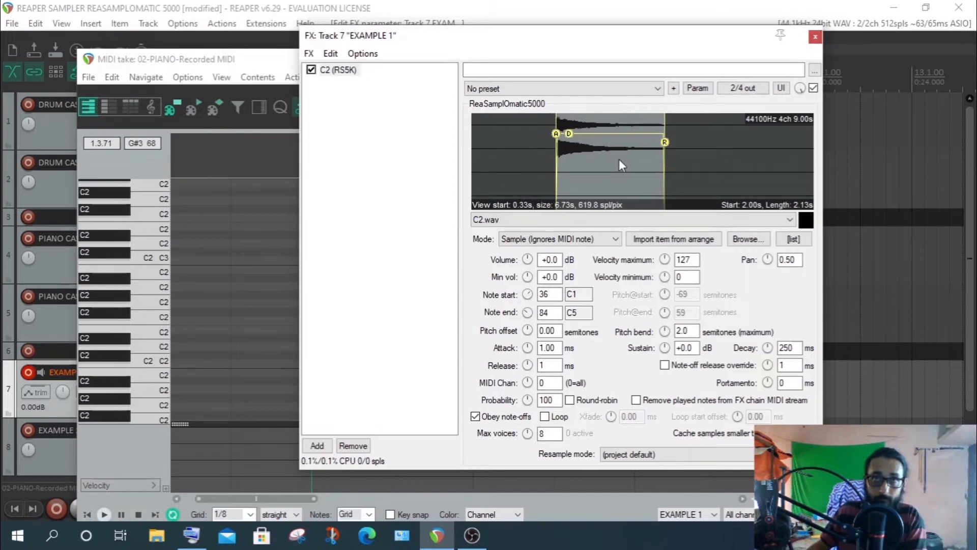
pyautogui.scroll(3, 619, 159)
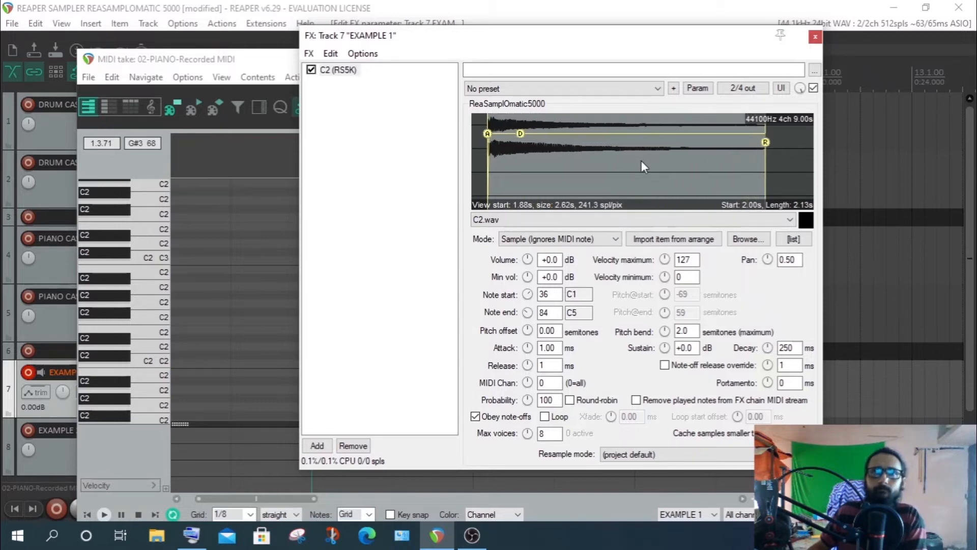
pyautogui.scroll(-2, 641, 160)
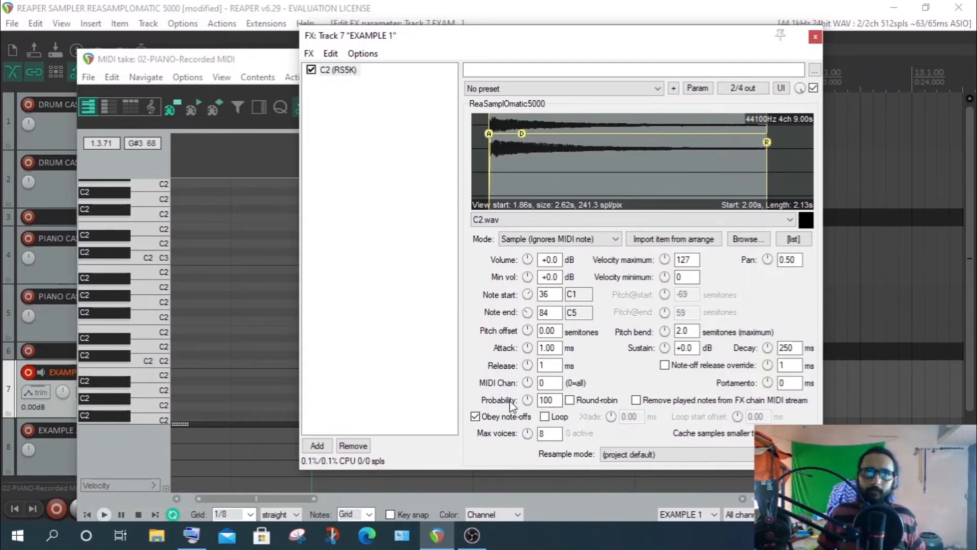
# - Toggle Obey note-offs for the C2 sampler and leave it enabled
pyautogui.click(484, 417)
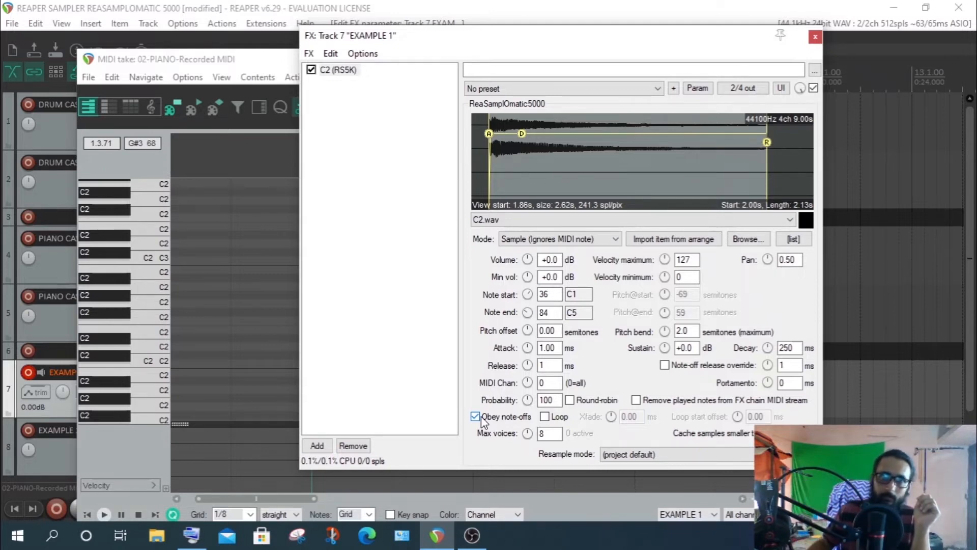
pyautogui.click(475, 416)
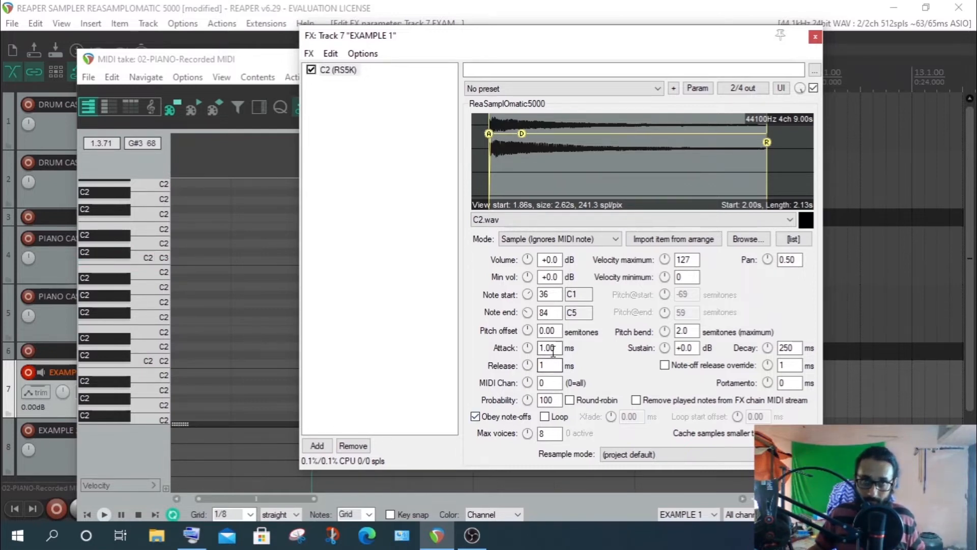
# - Demonstrate attack times of about 274, 33, 11 and 191 ms on the envelope, and return the attack to 0.00 ms
pyautogui.moveTo(488, 134); pyautogui.dragTo(525, 140)
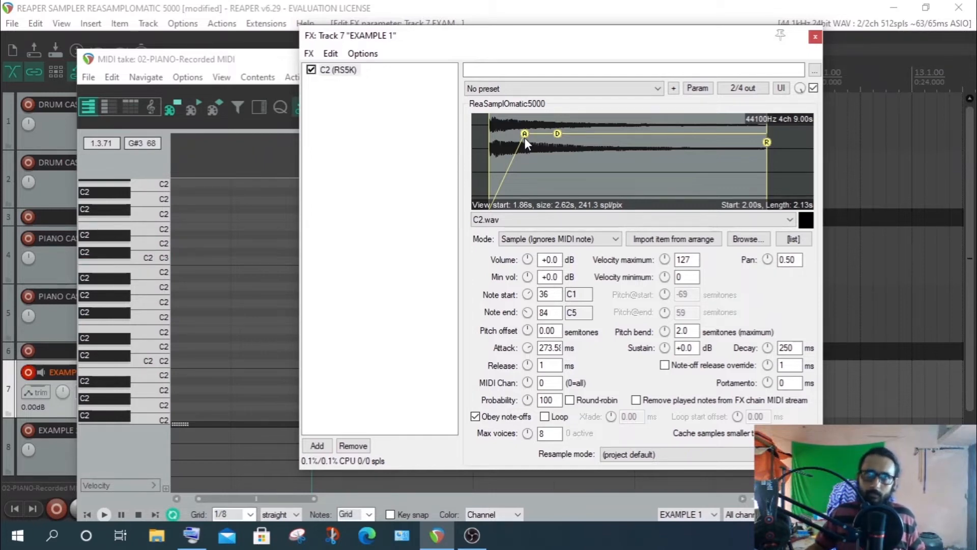
pyautogui.moveTo(524, 138); pyautogui.dragTo(492, 134)
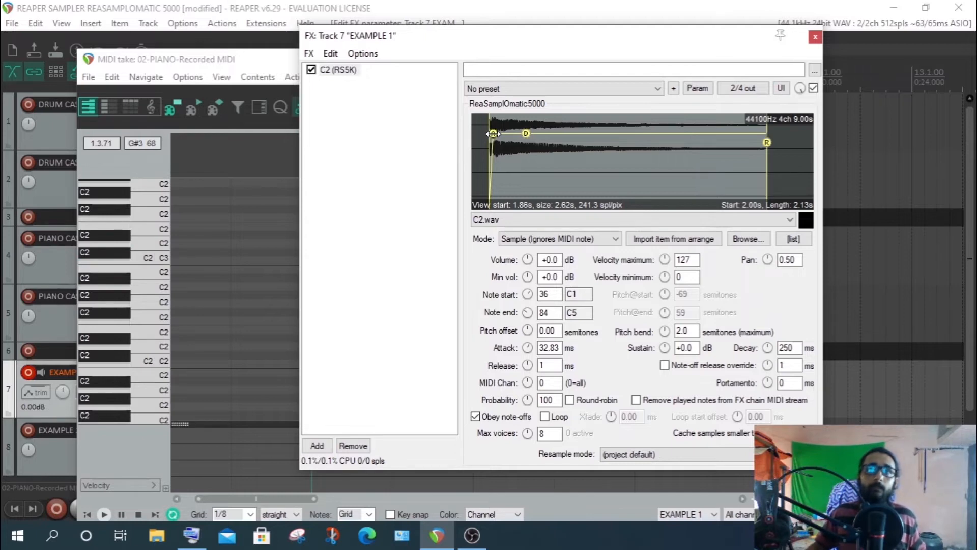
pyautogui.moveTo(493, 134); pyautogui.dragTo(490, 134)
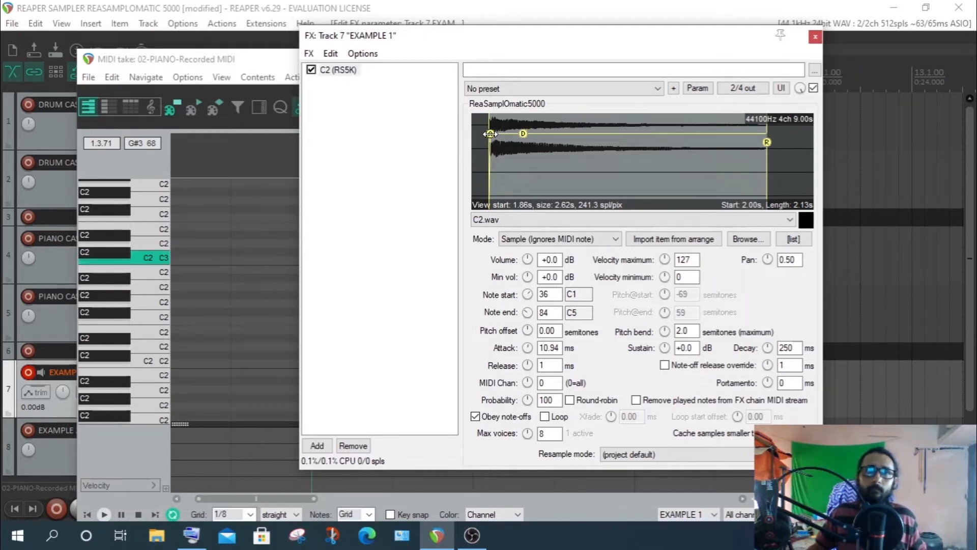
pyautogui.moveTo(497, 134)
pyautogui.mouseDown()
pyautogui.moveTo(562, 133)
pyautogui.moveTo(515, 133)
pyautogui.mouseUp()
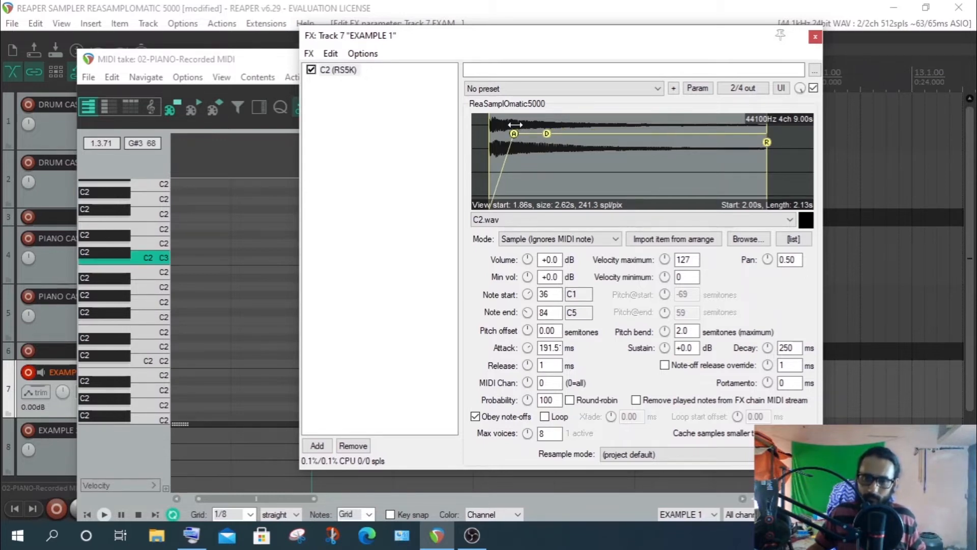
pyautogui.moveTo(515, 124); pyautogui.dragTo(470, 127)
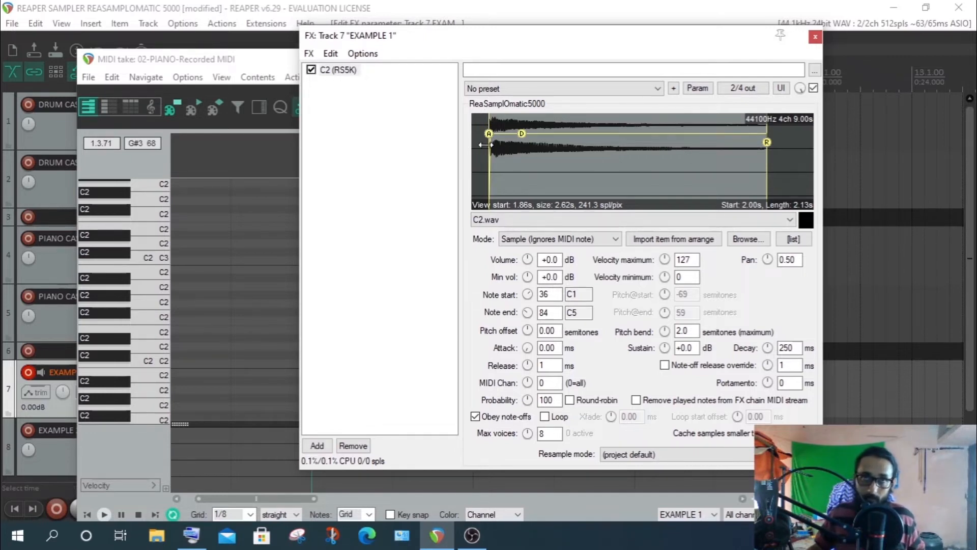
# - Demonstrate slower attacks of about 186 and 968 ms, and shorten the attack to 38.30 ms
pyautogui.moveTo(488, 134); pyautogui.dragTo(513, 133)
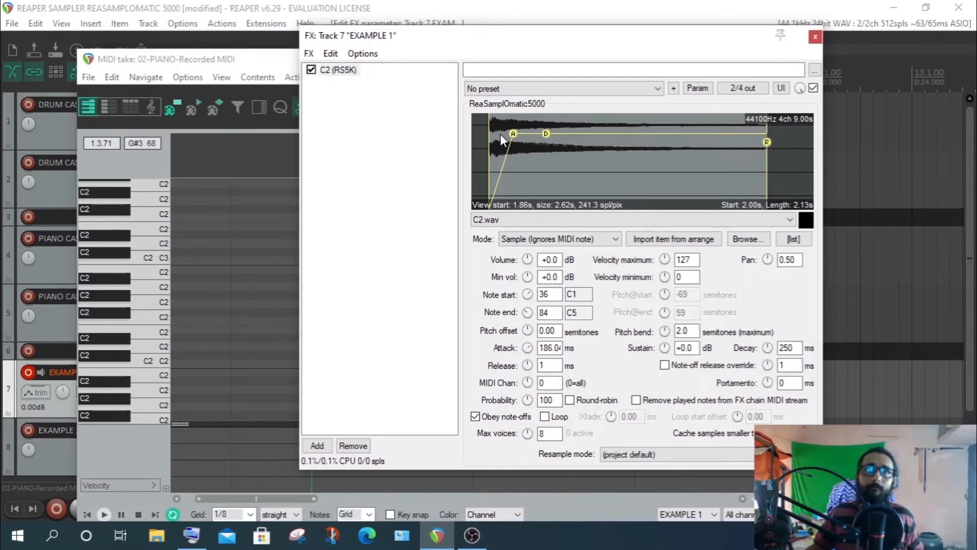
pyautogui.moveTo(513, 133); pyautogui.dragTo(615, 133)
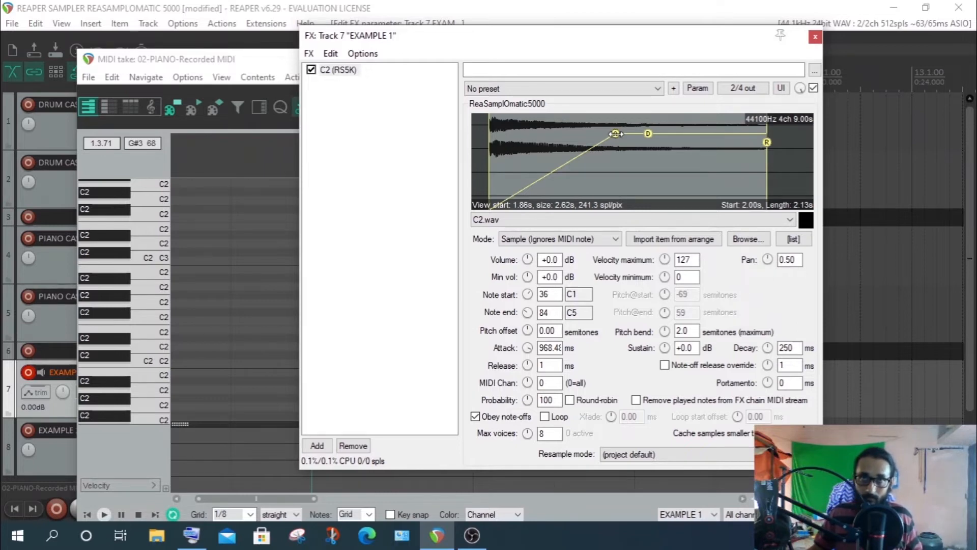
pyautogui.moveTo(616, 133); pyautogui.dragTo(492, 133)
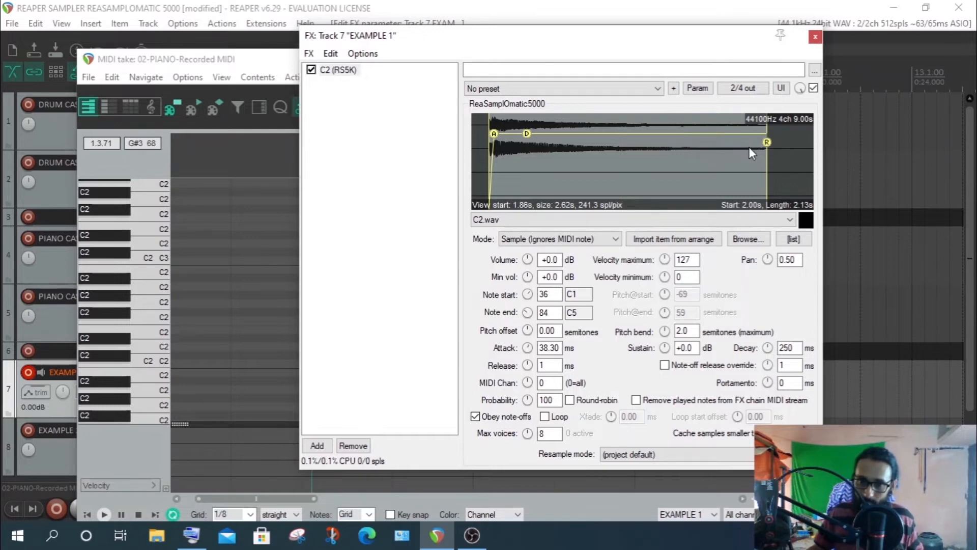
# - Demonstrate release times of 553, 0, 881 and 870 ms on the envelope, and lengthen the release to 1663 ms
pyautogui.moveTo(767, 143); pyautogui.dragTo(693, 166)
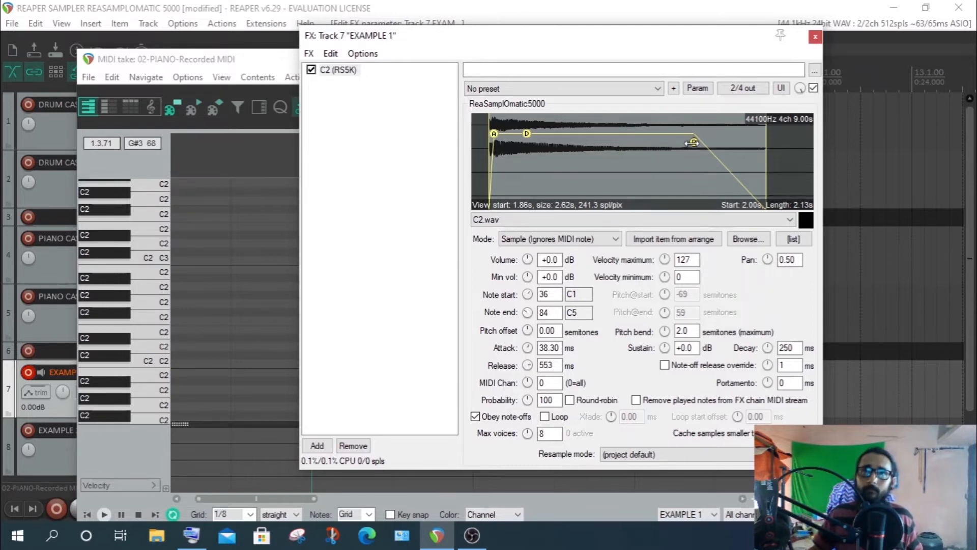
pyautogui.moveTo(692, 143); pyautogui.dragTo(766, 146)
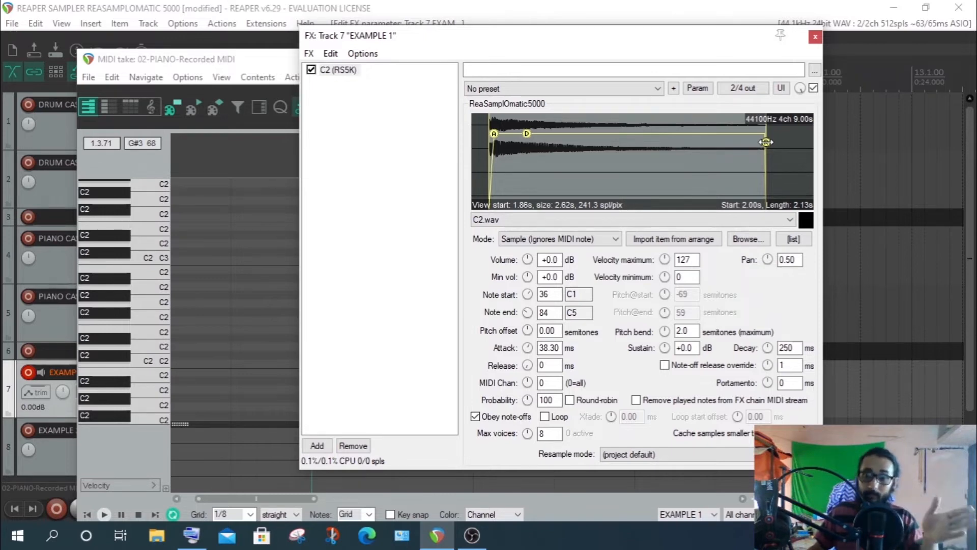
pyautogui.moveTo(766, 142); pyautogui.dragTo(652, 169)
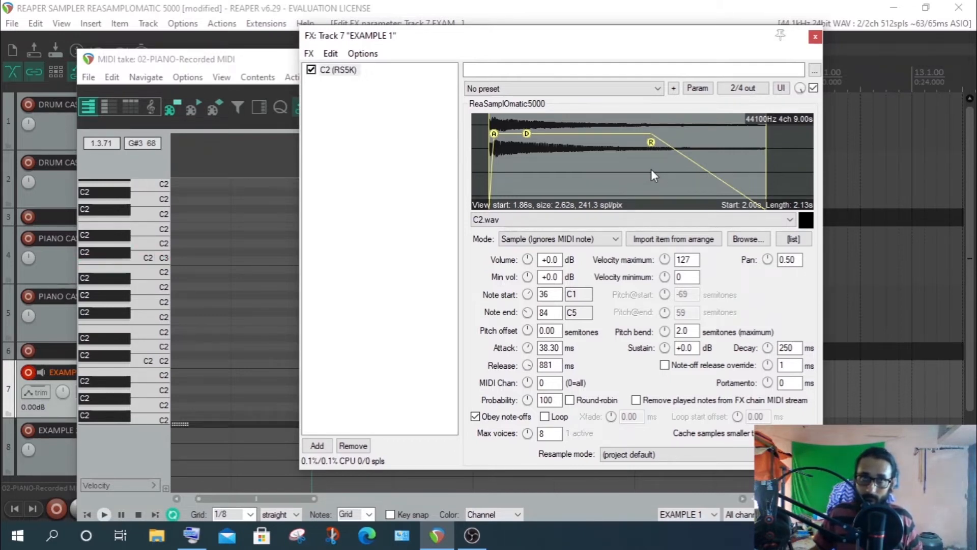
pyautogui.moveTo(649, 143)
pyautogui.mouseDown()
pyautogui.moveTo(784, 145)
pyautogui.moveTo(704, 155)
pyautogui.moveTo(801, 166)
pyautogui.moveTo(768, 169)
pyautogui.moveTo(762, 144)
pyautogui.moveTo(654, 150)
pyautogui.moveTo(654, 171)
pyautogui.mouseUp()
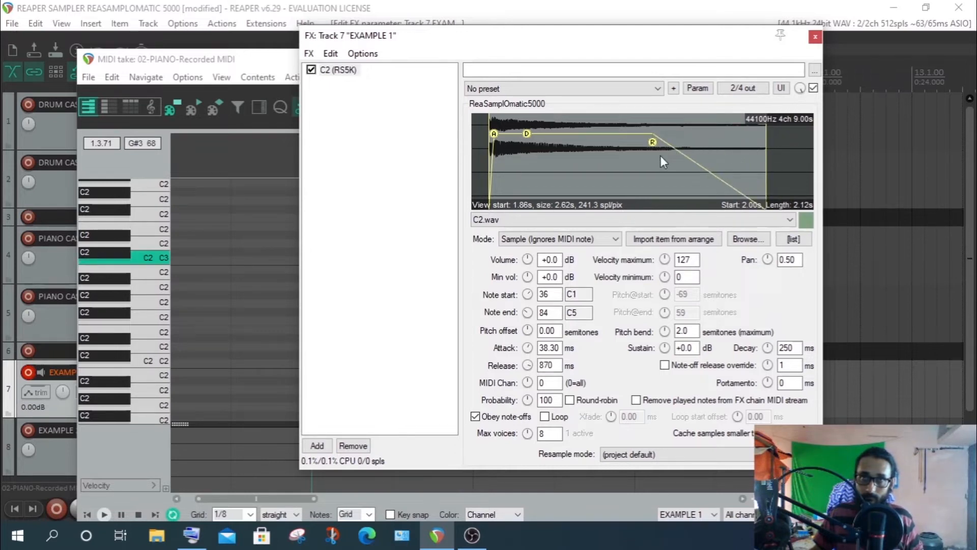
pyautogui.moveTo(661, 155); pyautogui.dragTo(557, 192)
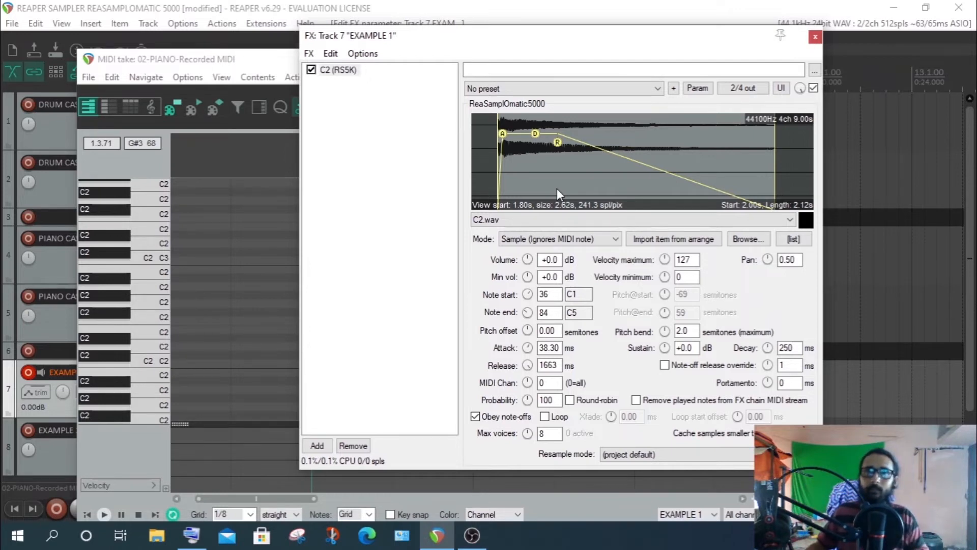
# - Demonstrate release times of 0, 1406 and 388 ms, and trim the C2 sample to start at 1.99 s with a 2.13 s length
pyautogui.moveTo(557, 142); pyautogui.dragTo(774, 142)
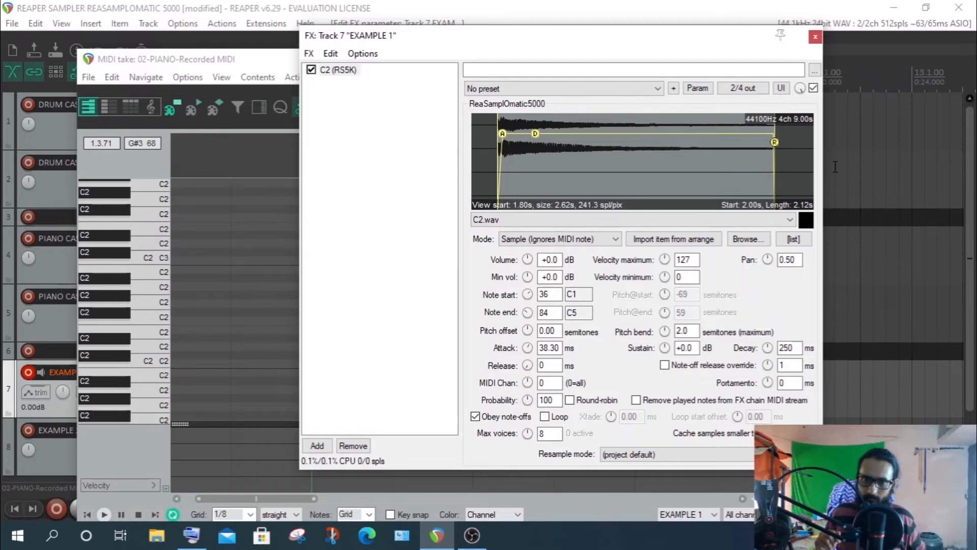
pyautogui.moveTo(774, 145); pyautogui.dragTo(592, 158)
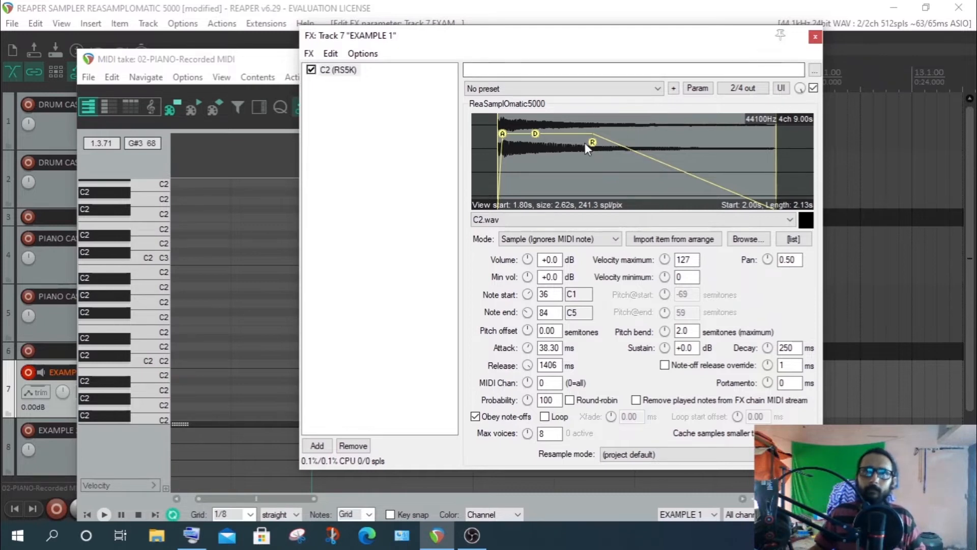
pyautogui.moveTo(592, 142); pyautogui.dragTo(928, 178)
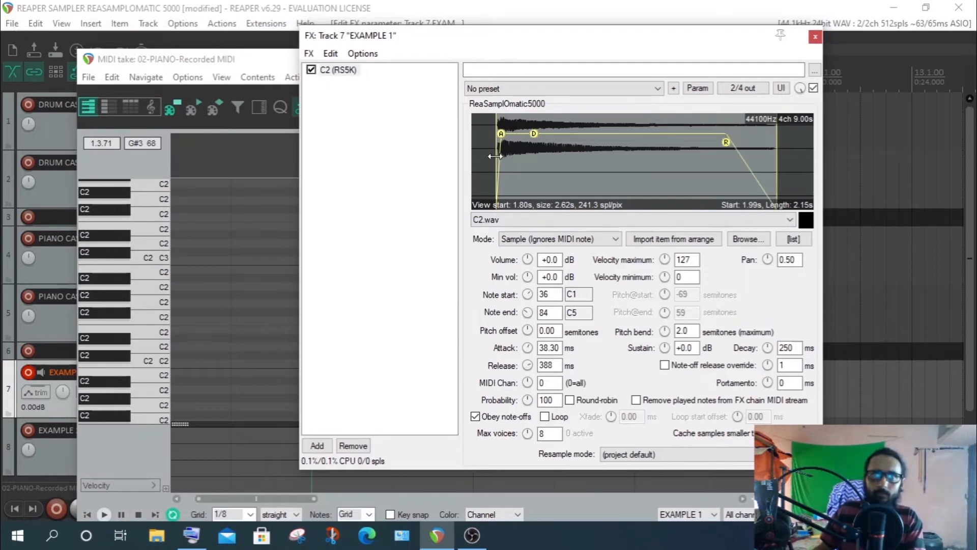
pyautogui.moveTo(495, 156)
pyautogui.mouseDown()
pyautogui.moveTo(482, 157)
pyautogui.moveTo(497, 162)
pyautogui.mouseUp()
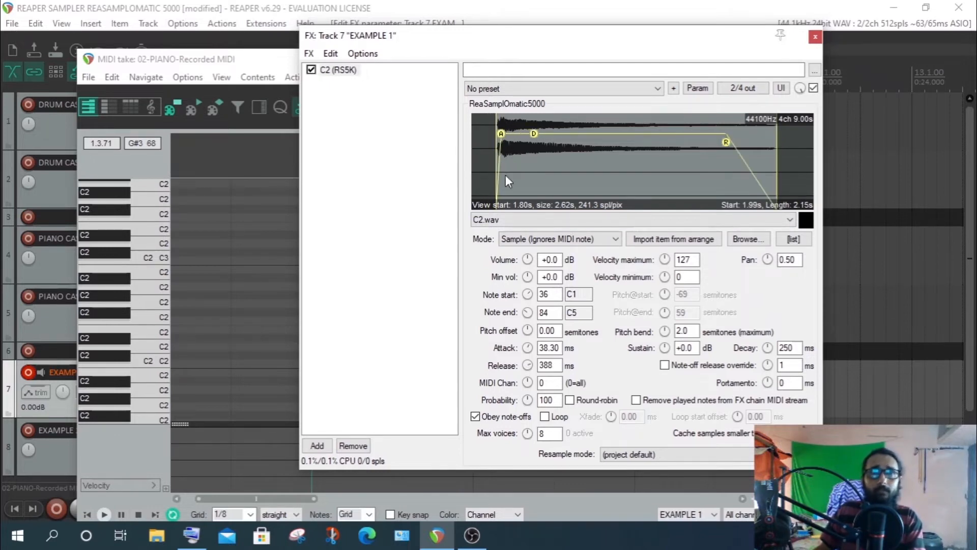
pyautogui.moveTo(775, 168); pyautogui.dragTo(774, 171)
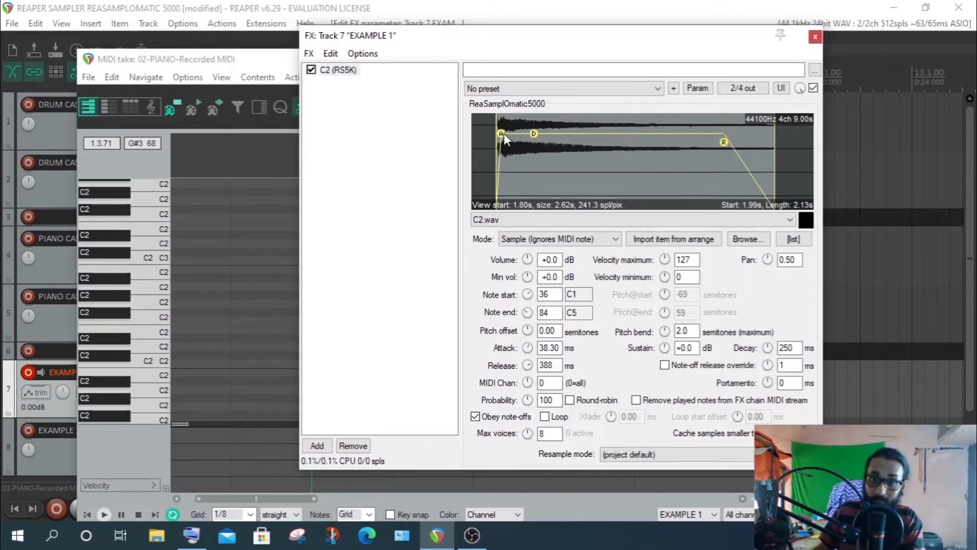
# - Demonstrate attacks of about 159, 243 and 219 ms with decays of 10 and 11 ms and sustain levels of -12.8 and -10.5 dB
pyautogui.moveTo(504, 133)
pyautogui.mouseDown()
pyautogui.moveTo(542, 135)
pyautogui.moveTo(524, 152)
pyautogui.moveTo(511, 141)
pyautogui.moveTo(509, 153)
pyautogui.mouseUp()
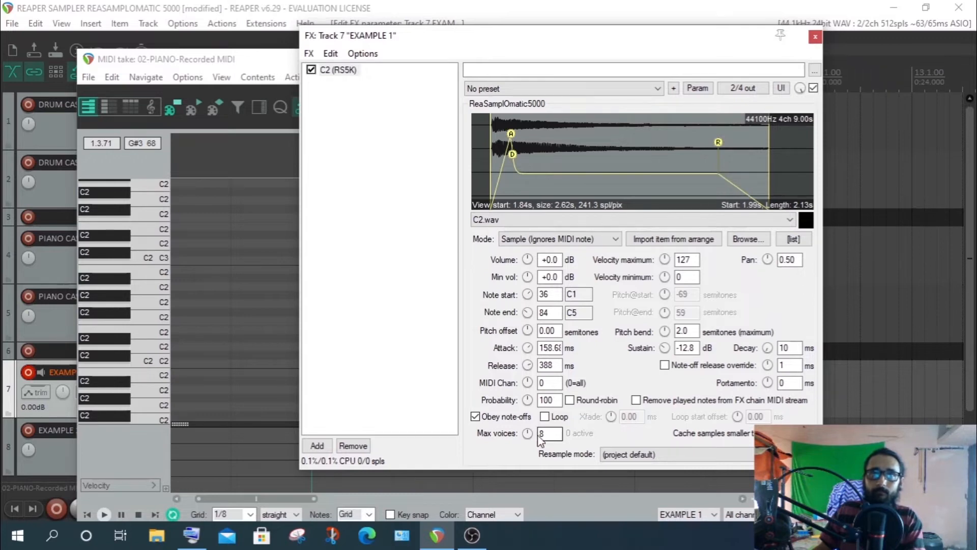
pyautogui.moveTo(527, 347)
pyautogui.mouseDown()
pyautogui.moveTo(527, 289)
pyautogui.moveTo(526, 343)
pyautogui.moveTo(524, 329)
pyautogui.mouseUp()
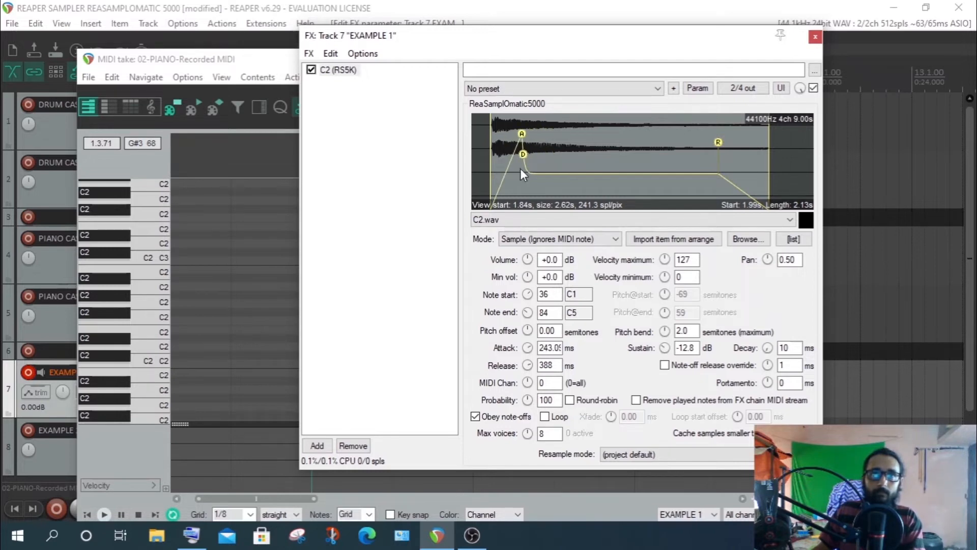
pyautogui.moveTo(525, 135); pyautogui.dragTo(509, 142)
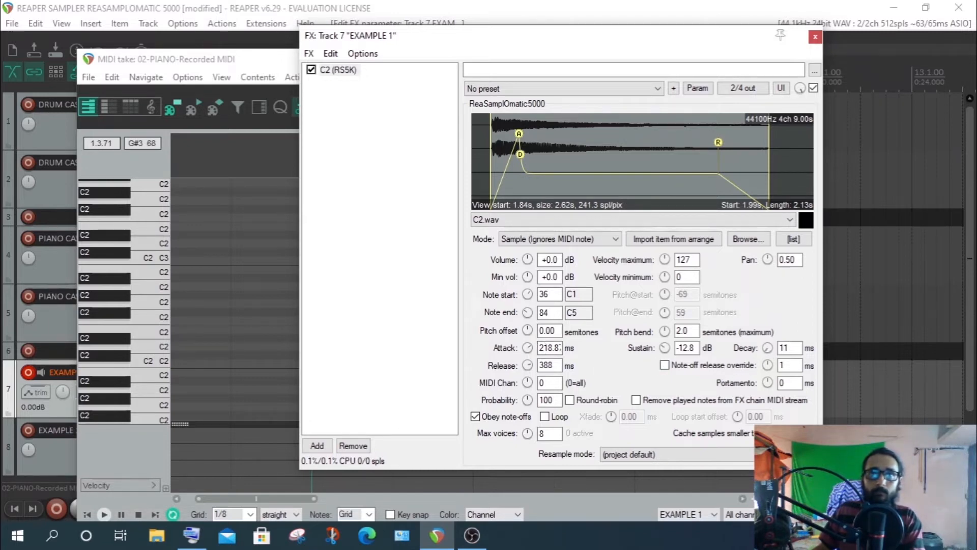
pyautogui.moveTo(768, 349)
pyautogui.mouseDown()
pyautogui.moveTo(768, 326)
pyautogui.moveTo(767, 349)
pyautogui.mouseUp()
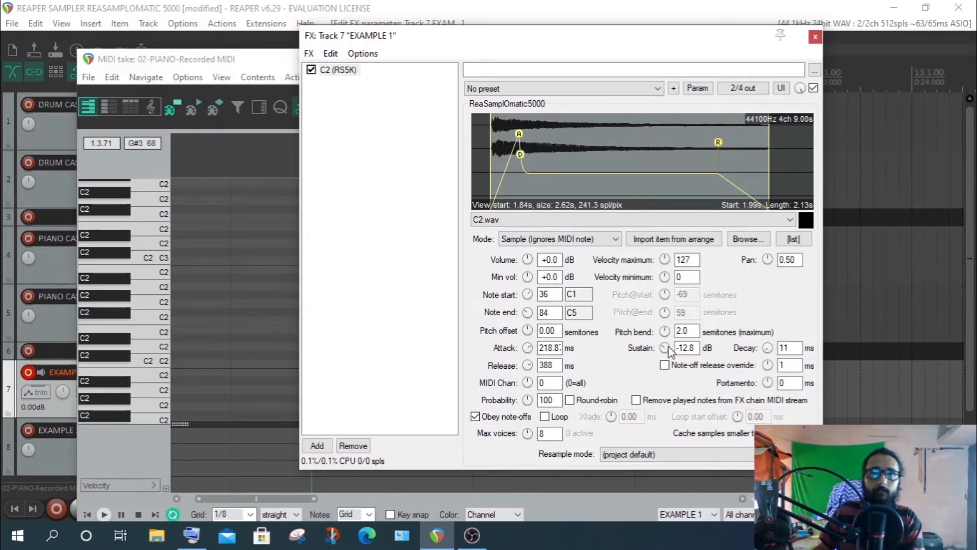
pyautogui.moveTo(665, 348); pyautogui.dragTo(665, 345)
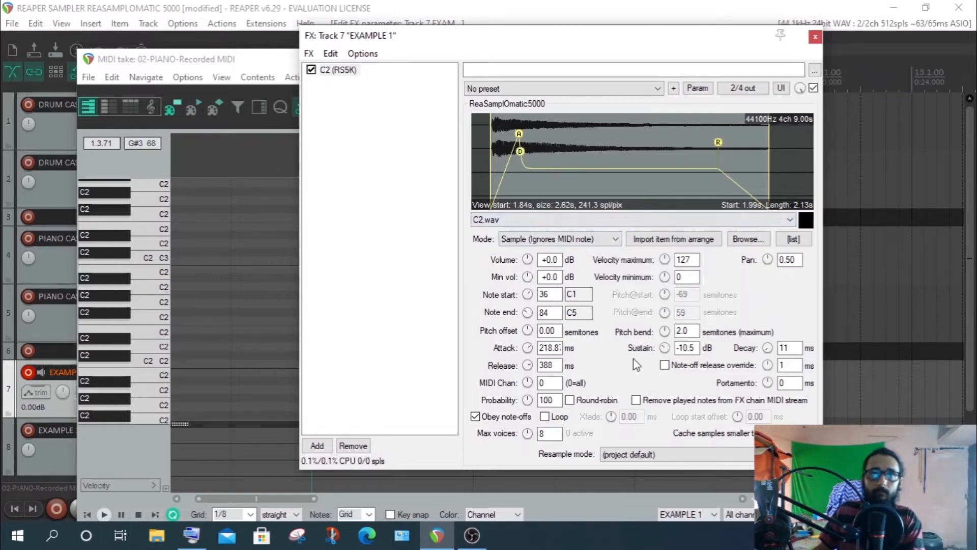
# - Shape the envelope with release 651 ms, decay 272 ms and sustain -16.0 dB, comparing attacks of 49.24 and about 213 ms
pyautogui.hotkey('ctrl', 'z')
pyautogui.moveTo(530, 365); pyautogui.dragTo(642, 289)
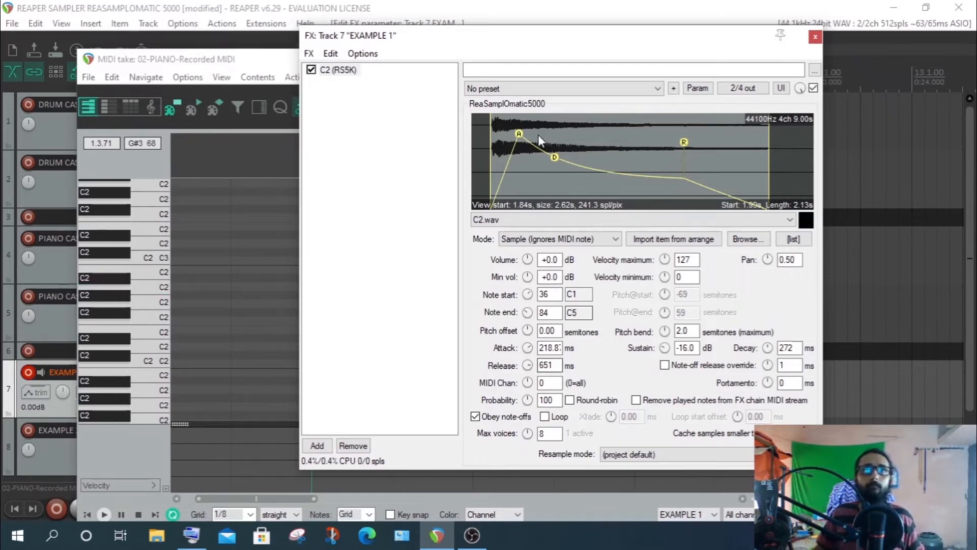
pyautogui.moveTo(519, 133); pyautogui.dragTo(497, 135)
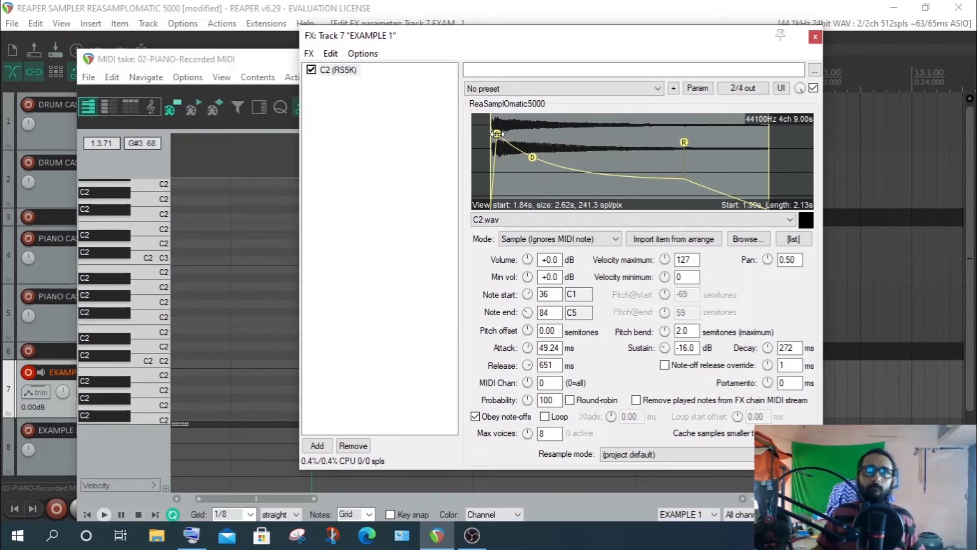
pyautogui.moveTo(497, 133); pyautogui.dragTo(518, 134)
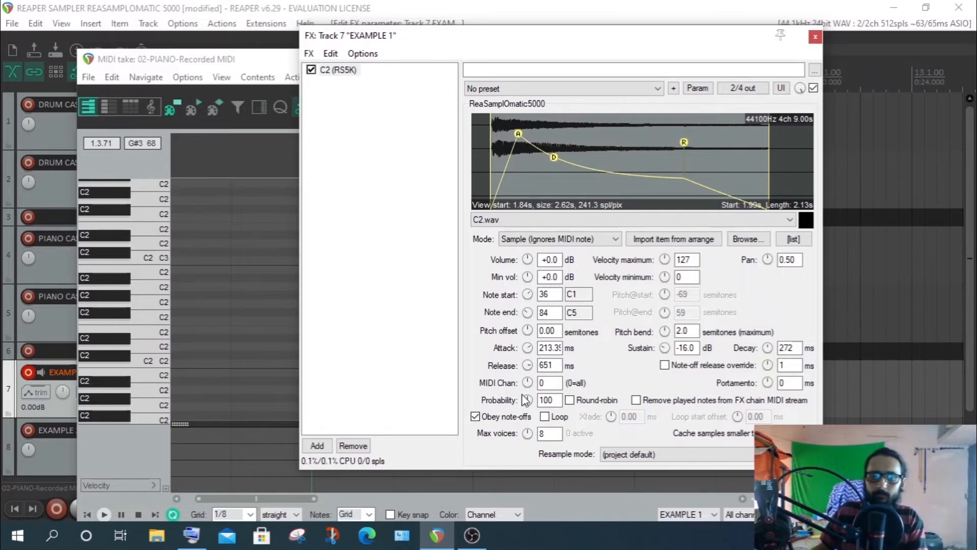
# - Close the MIDI editor and set the EXAMPLE 1 track's input to all channels of the Keystation 49es
pyautogui.click(553, 382)
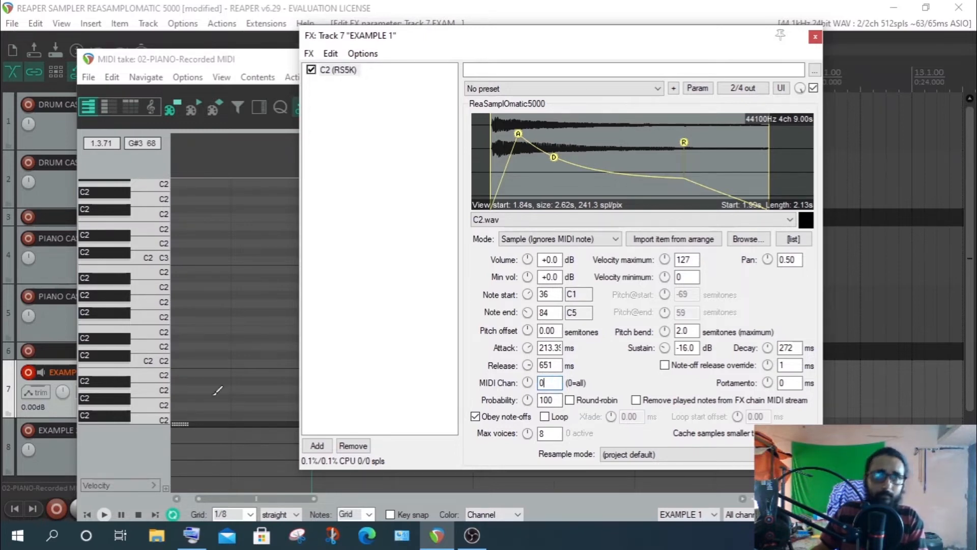
pyautogui.moveTo(482, 41); pyautogui.dragTo(454, 155)
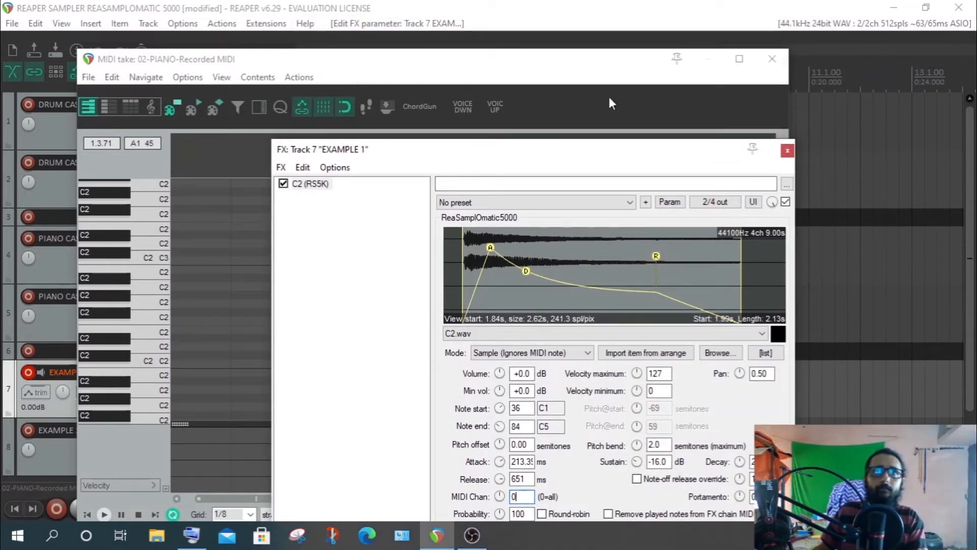
pyautogui.click(772, 58)
pyautogui.moveTo(563, 148); pyautogui.dragTo(600, 64)
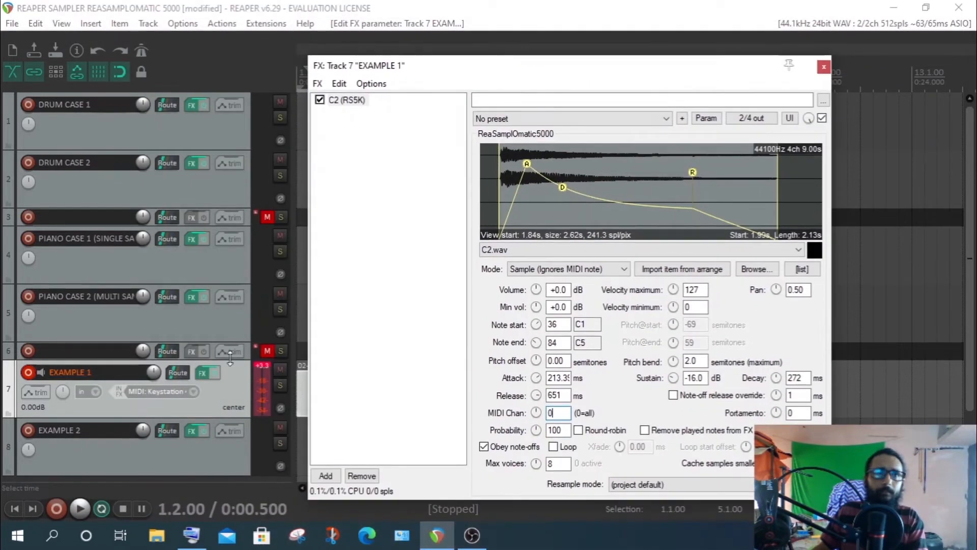
pyautogui.click(155, 389)
pyautogui.moveTo(198, 431)
pyautogui.moveTo(319, 430)
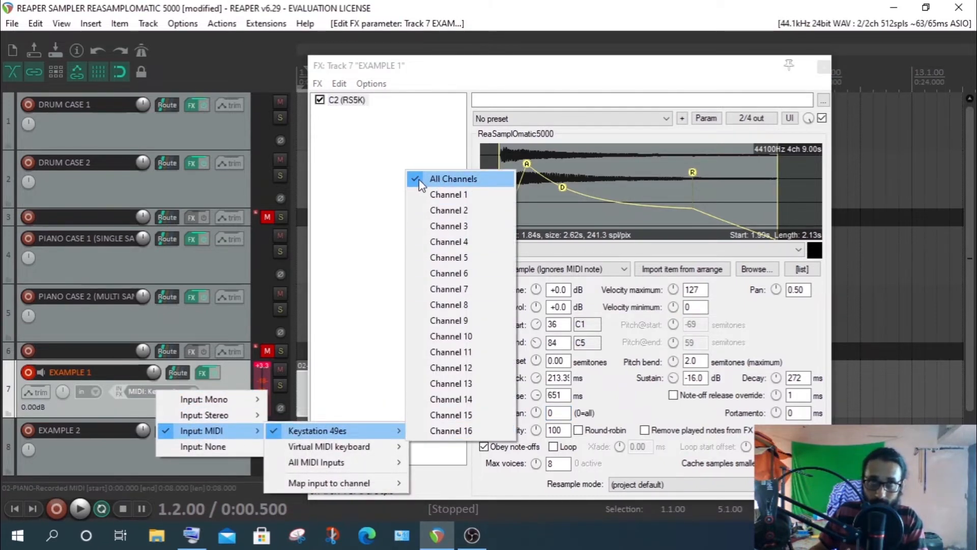
pyautogui.click(445, 179)
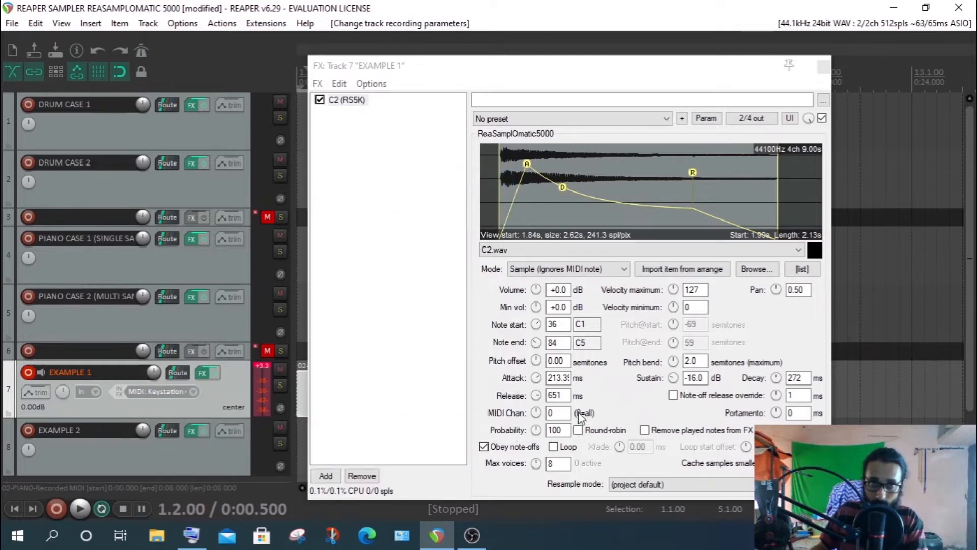
pyautogui.doubleClick(555, 413)
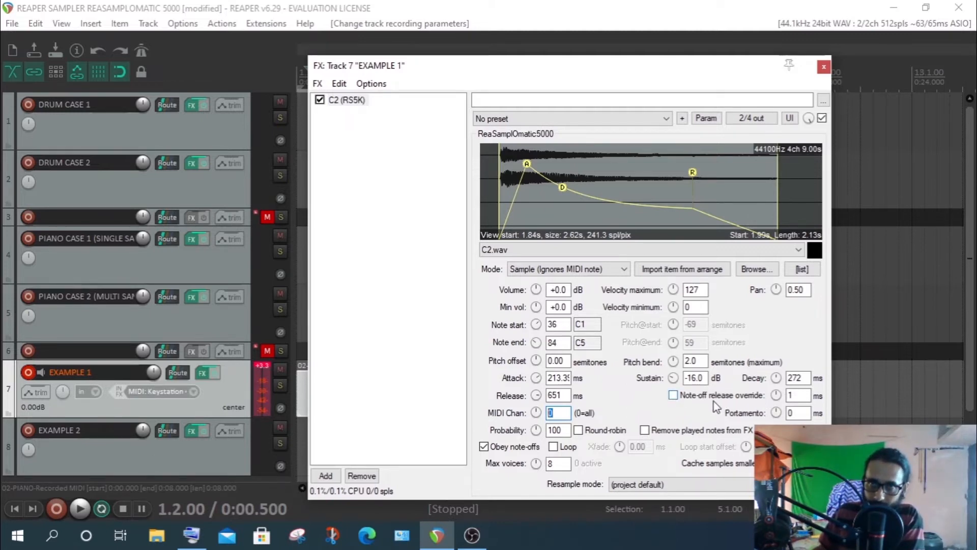
# - Enable Note-off release override for the C2 sampler and copy the 651 ms release value into it
pyautogui.click(515, 396)
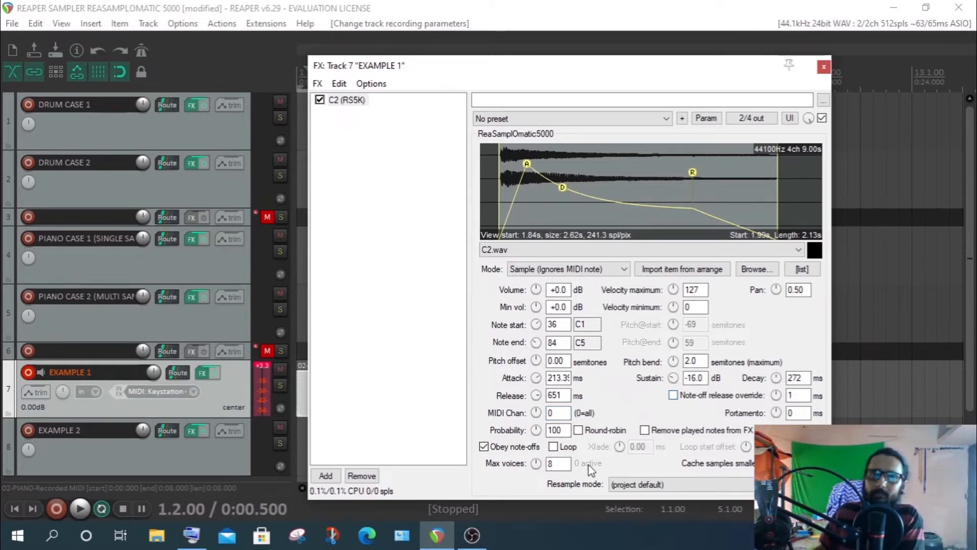
pyautogui.click(562, 396)
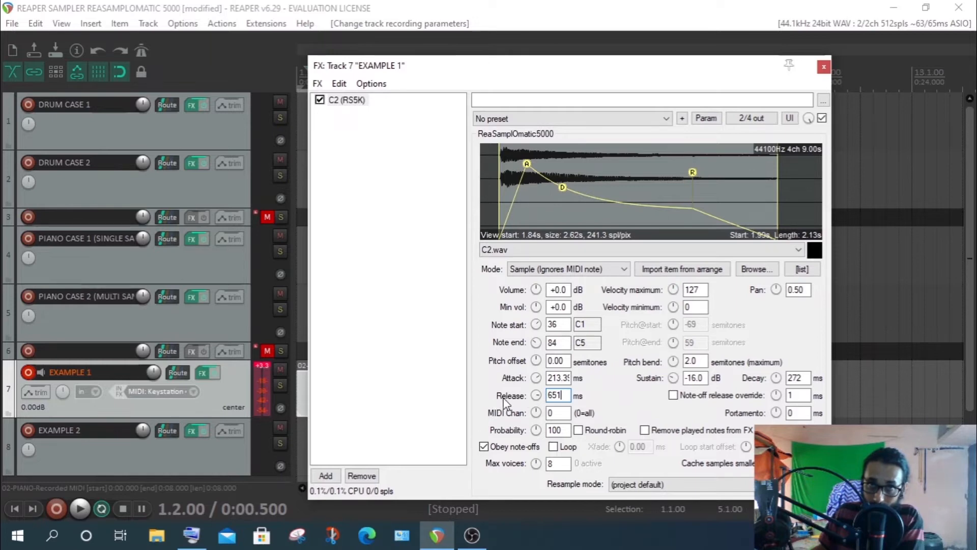
pyautogui.click(674, 395)
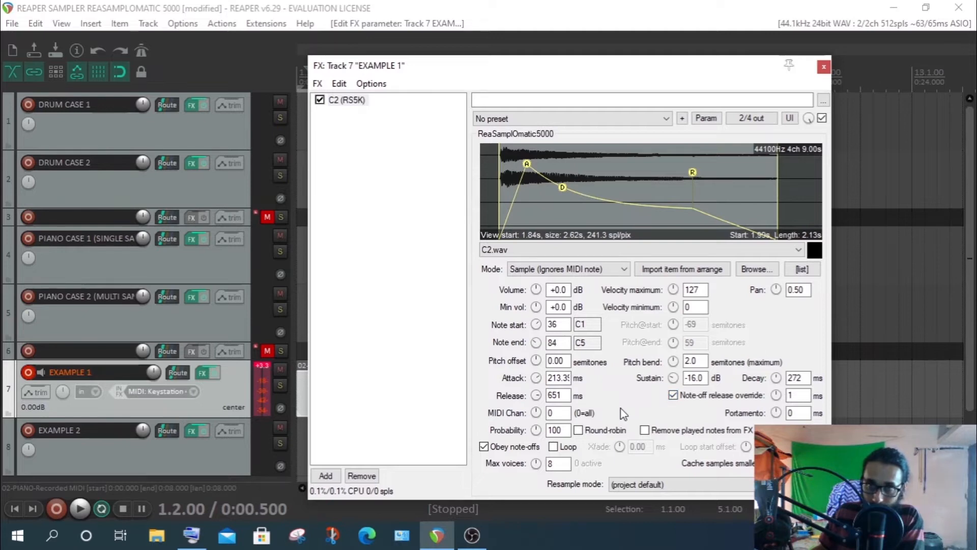
pyautogui.click(790, 394)
pyautogui.write('1')
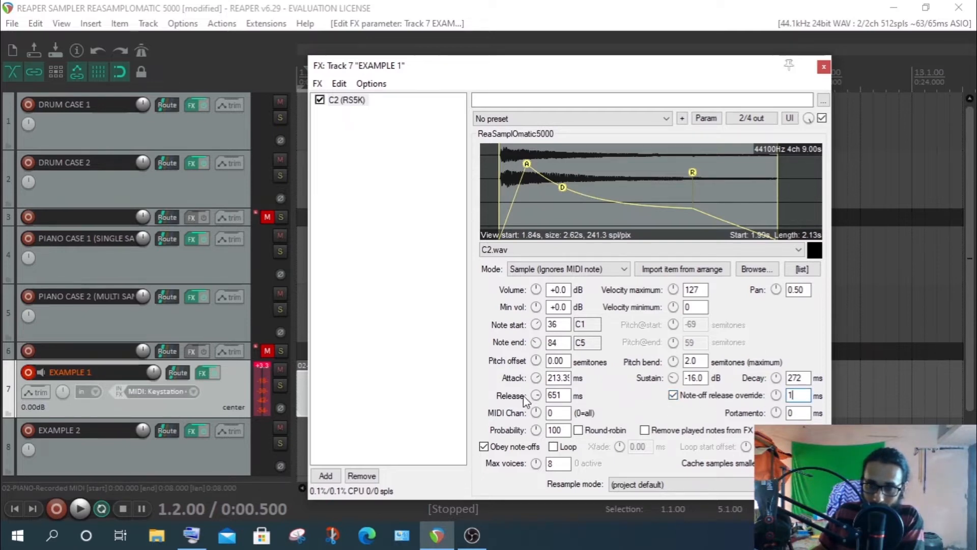
pyautogui.moveTo(562, 396); pyautogui.dragTo(548, 396)
pyautogui.rightClick(562, 397)
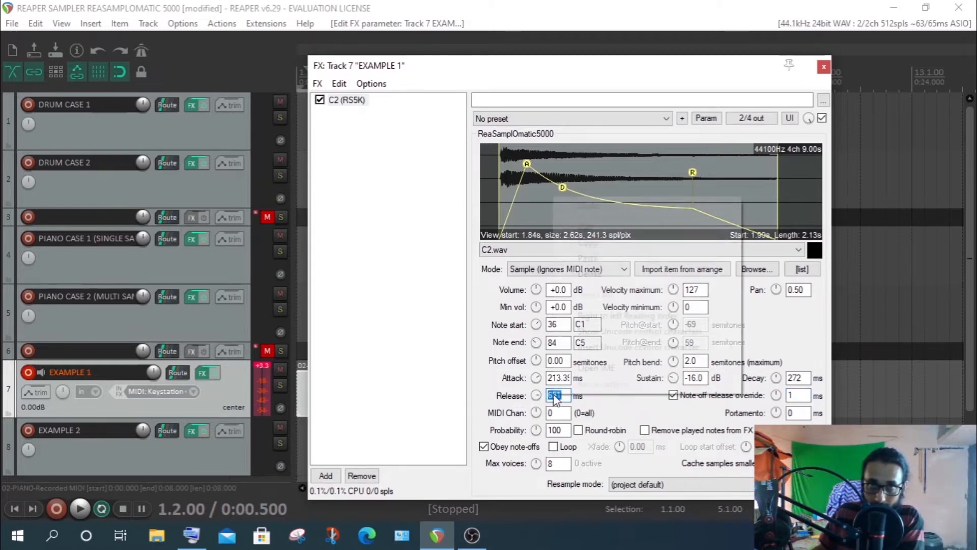
pyautogui.click(654, 239)
pyautogui.moveTo(799, 395); pyautogui.dragTo(784, 400)
pyautogui.rightClick(784, 401)
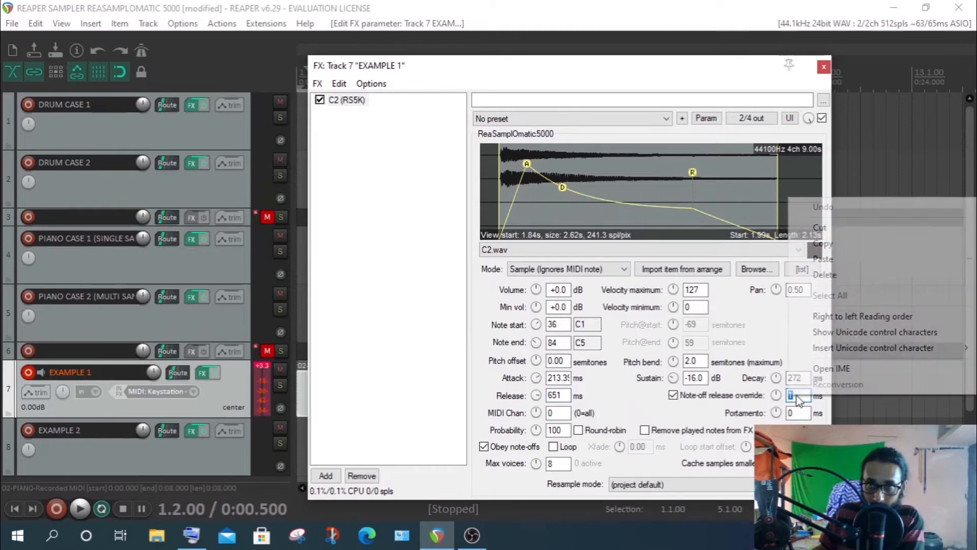
pyautogui.click(827, 257)
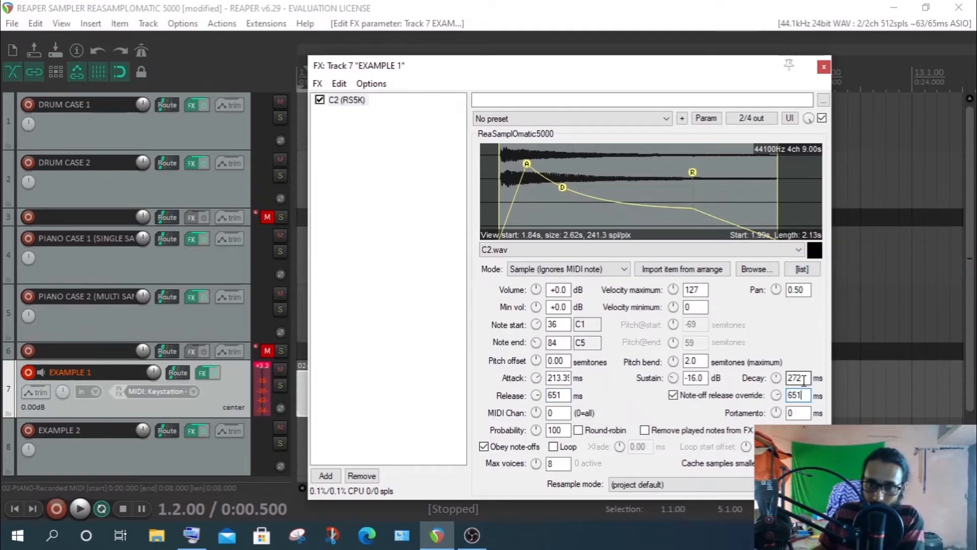
# - Lengthen the note-off release override to 1692 ms
pyautogui.moveTo(776, 395)
pyautogui.mouseDown()
pyautogui.moveTo(776, 415)
pyautogui.moveTo(776, 378)
pyautogui.mouseUp()
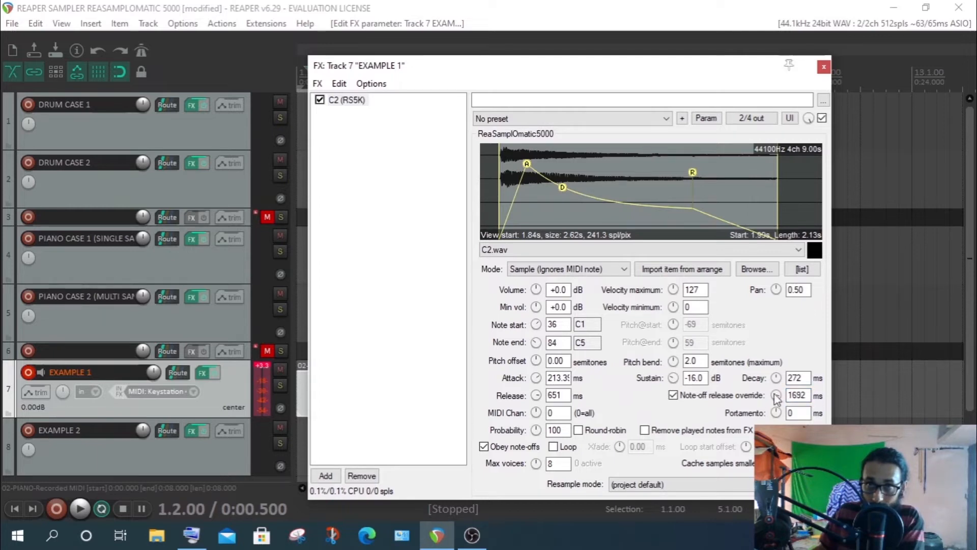
pyautogui.click(566, 396)
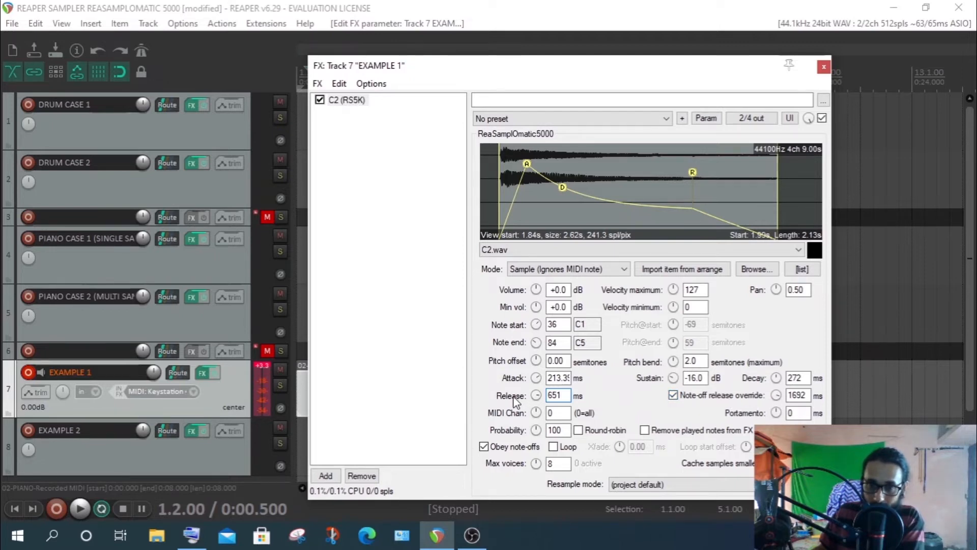
pyautogui.click(794, 414)
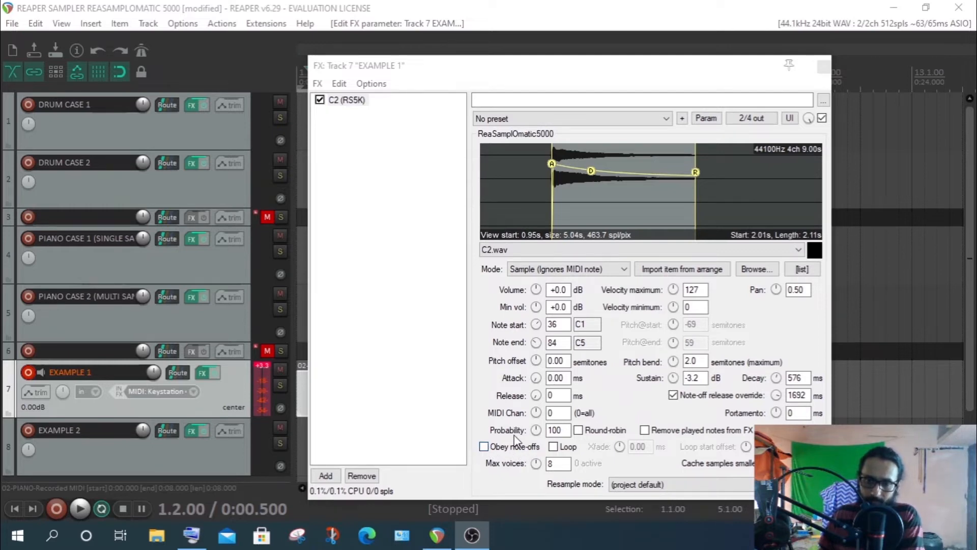
# - Demonstrate Loop without note-offs, and enable Obey note-offs to try looping with it
pyautogui.click(554, 447)
pyautogui.click(554, 447)
pyautogui.click(553, 447)
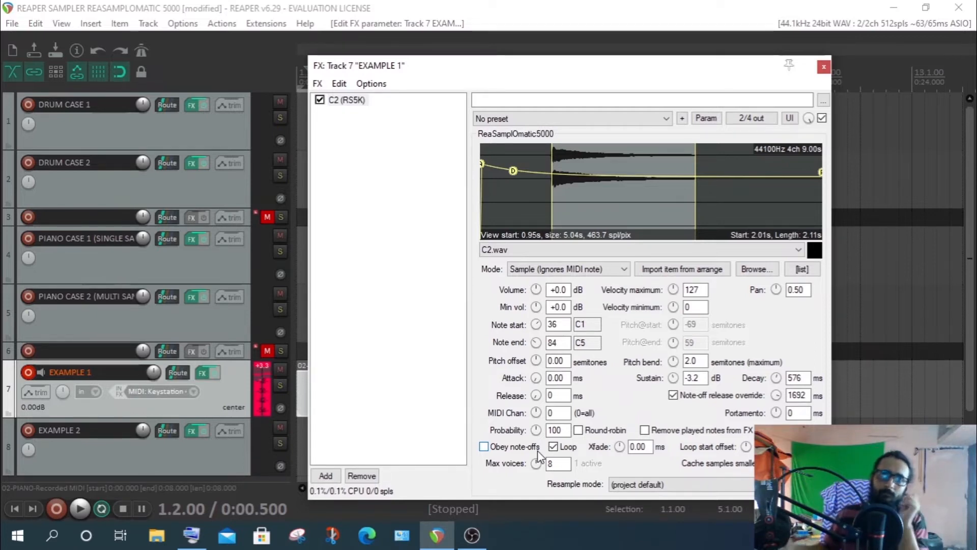
pyautogui.click(554, 447)
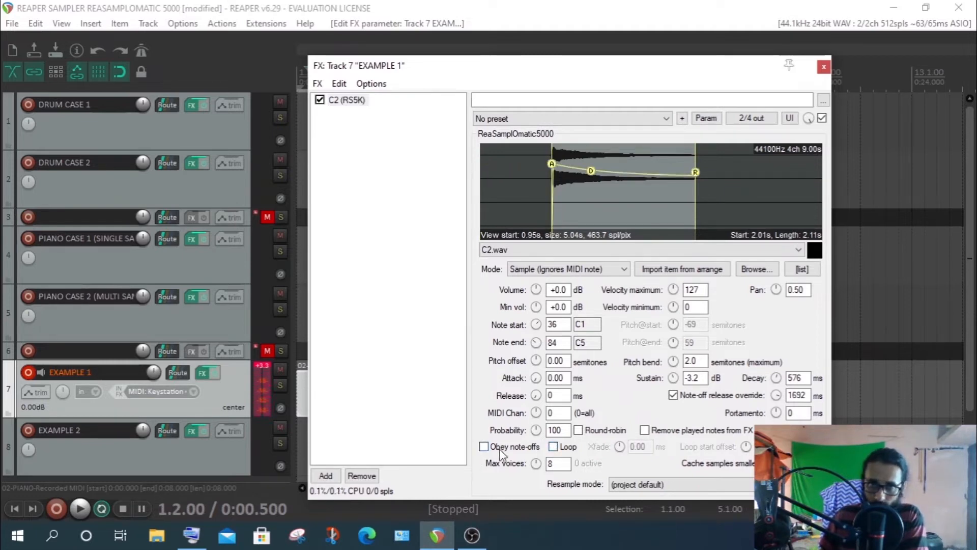
pyautogui.click(484, 447)
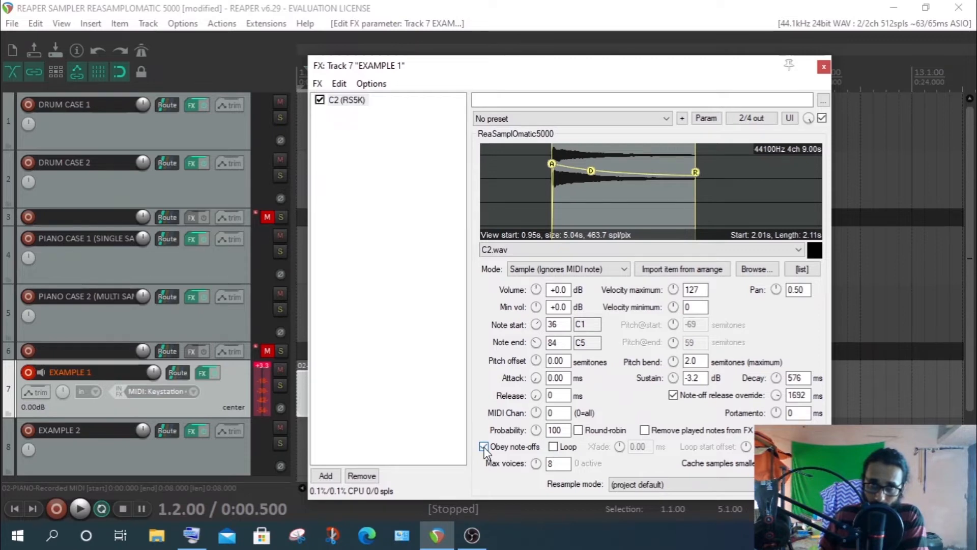
pyautogui.click(555, 449)
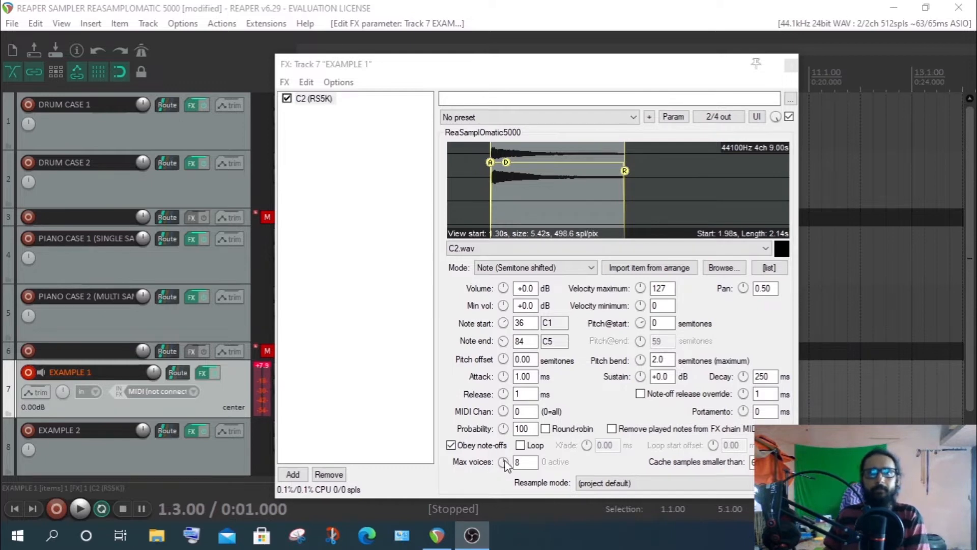
# - Limit the C2 sampler's maximum voices to 1
pyautogui.moveTo(500, 461); pyautogui.dragTo(501, 487)
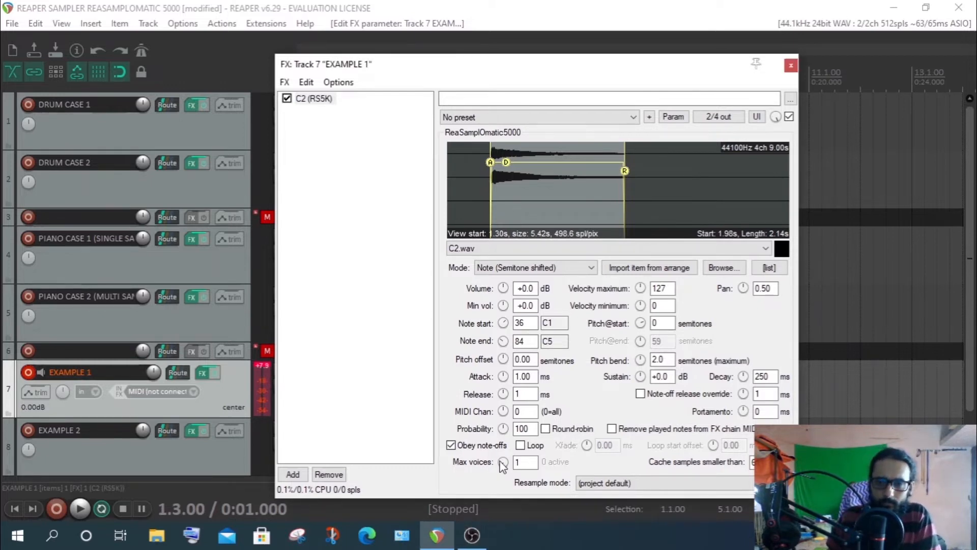
pyautogui.moveTo(524, 72); pyautogui.dragTo(546, 55)
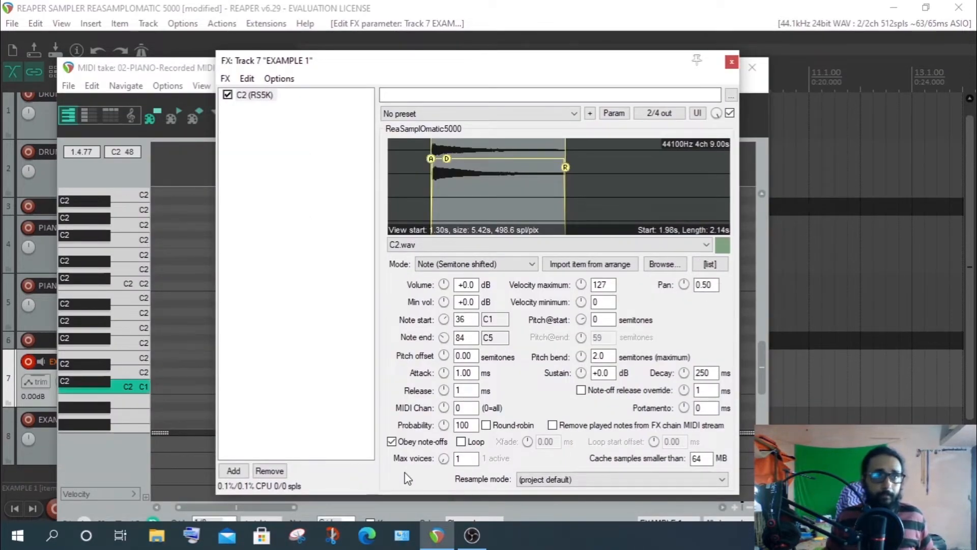
# - Audition repeated C1 notes on the piano roll keyboard to examine how the single-voice limit cuts overlapping notes
pyautogui.click(142, 387)
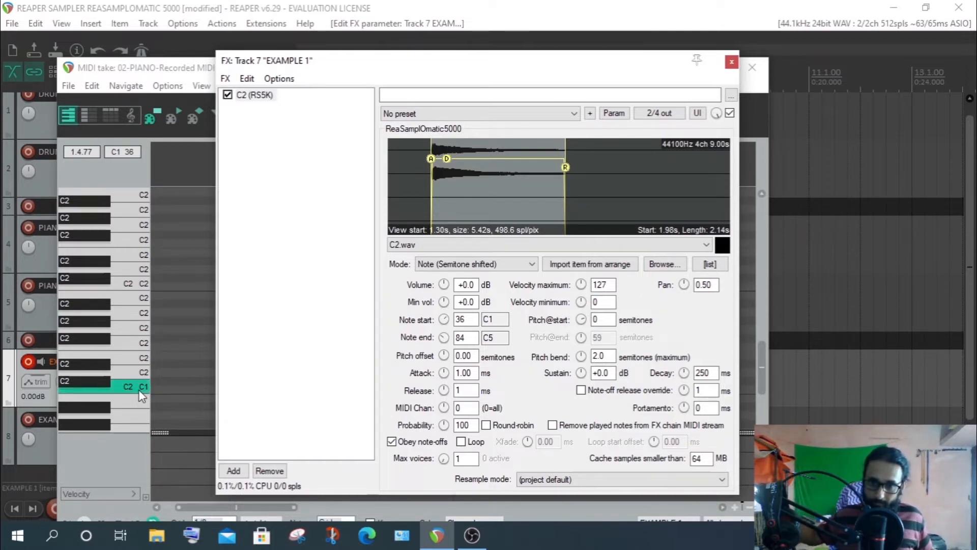
pyautogui.click(142, 387)
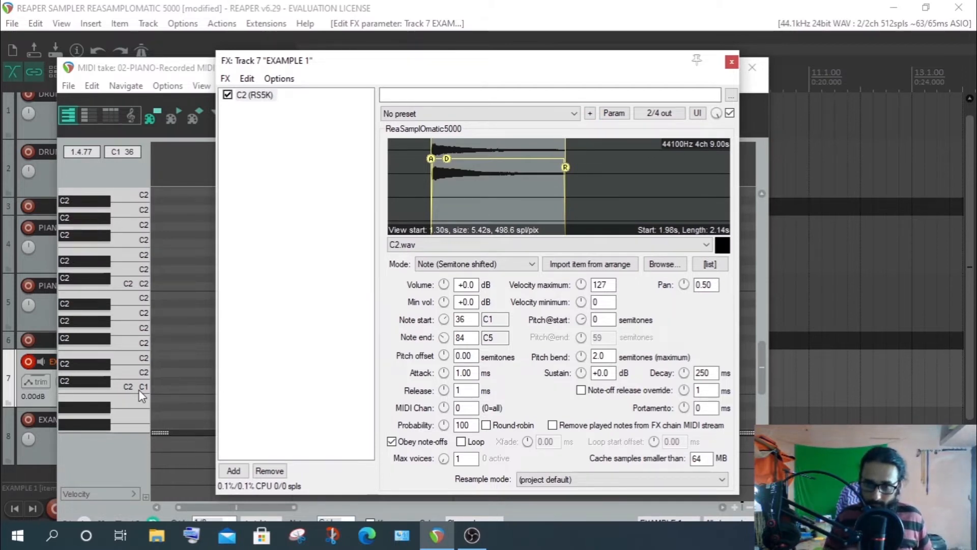
pyautogui.click(140, 391)
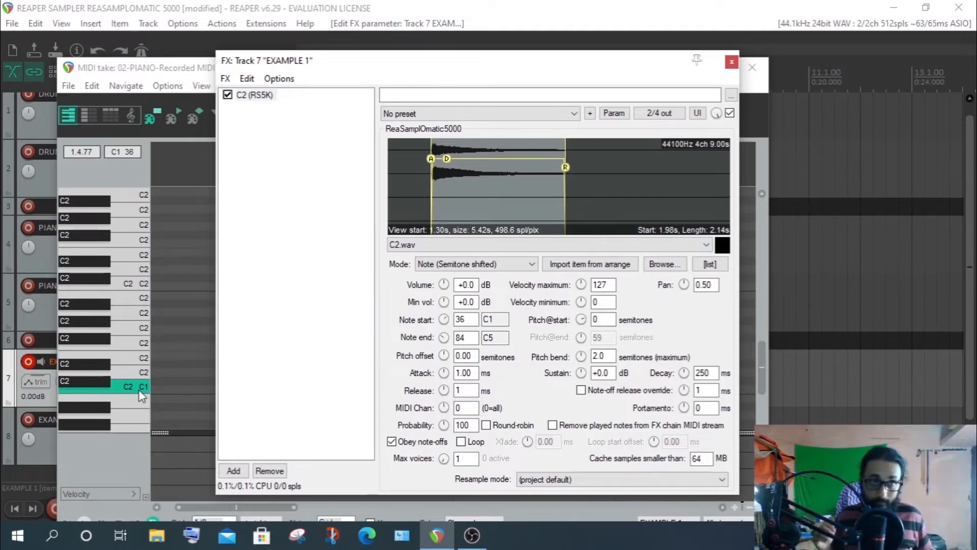
pyautogui.click(142, 395)
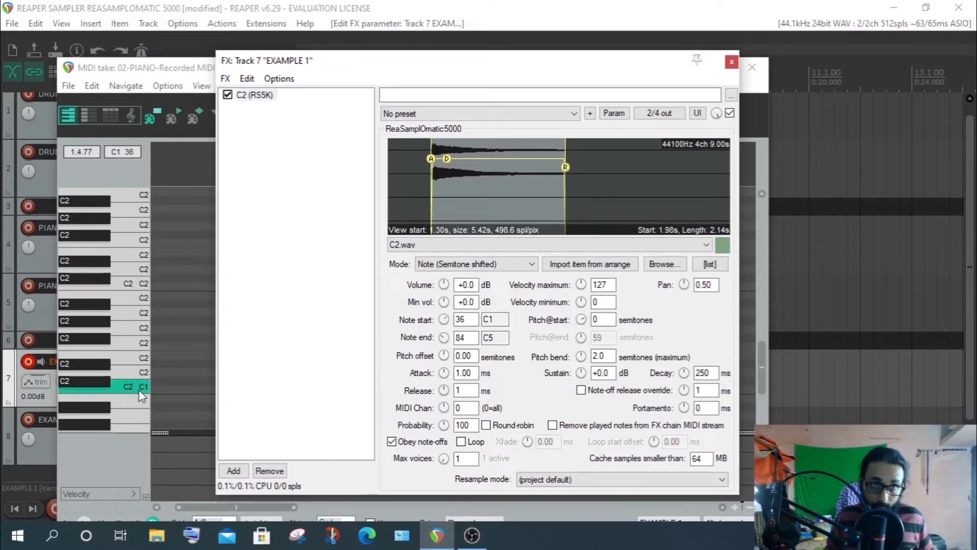
pyautogui.click(141, 395)
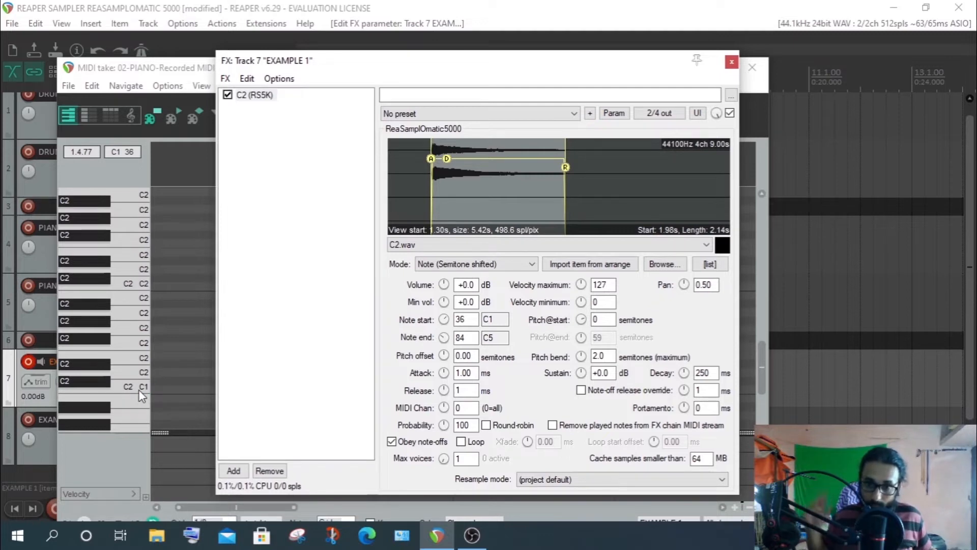
pyautogui.click(141, 396)
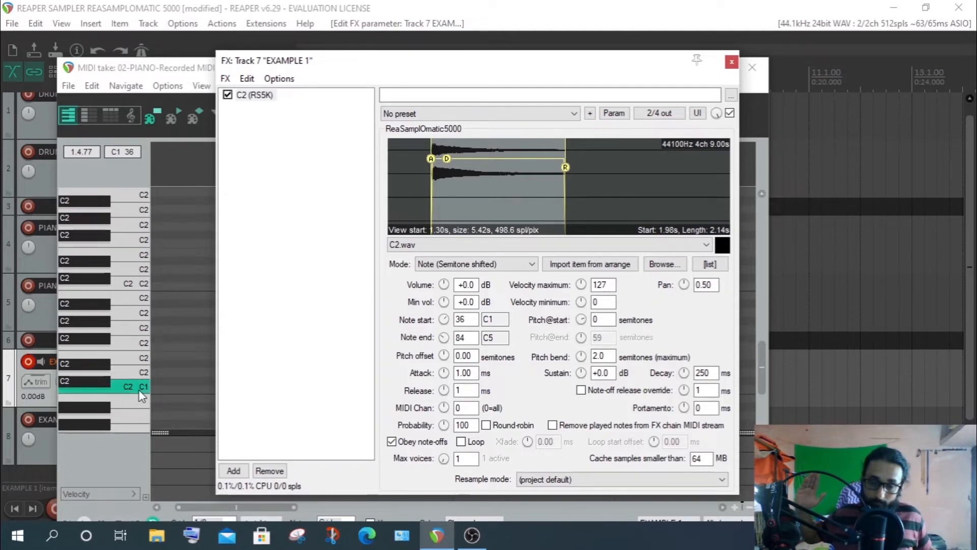
pyautogui.click(141, 395)
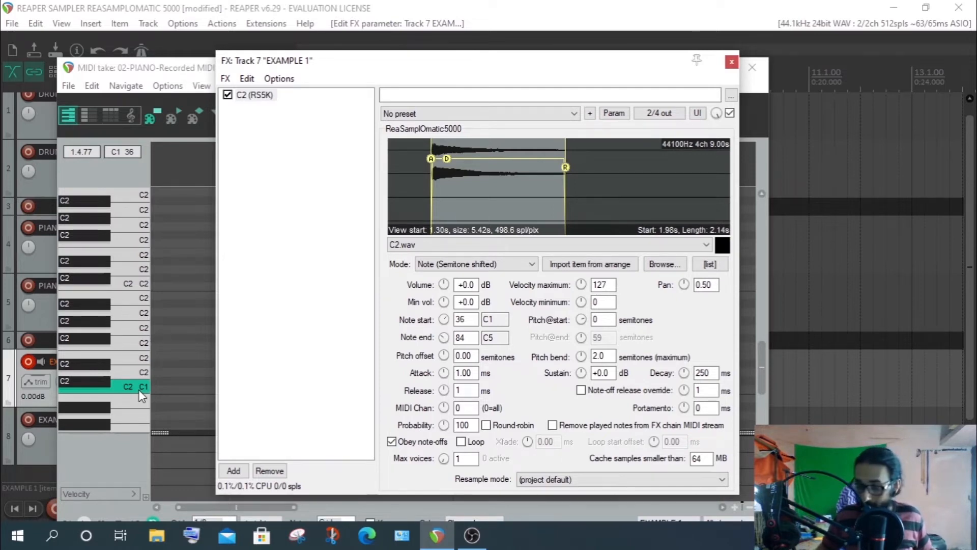
pyautogui.click(142, 395)
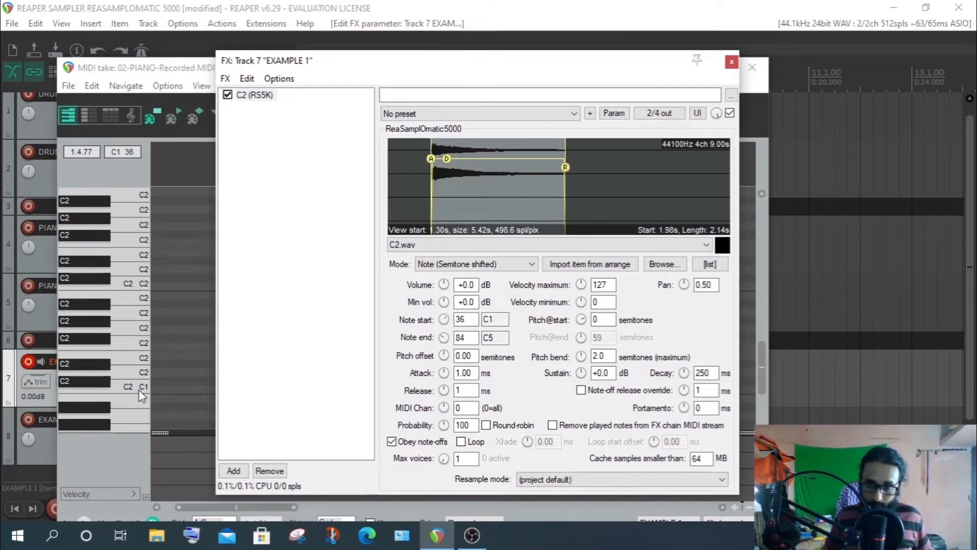
pyautogui.click(141, 395)
pyautogui.click(142, 395)
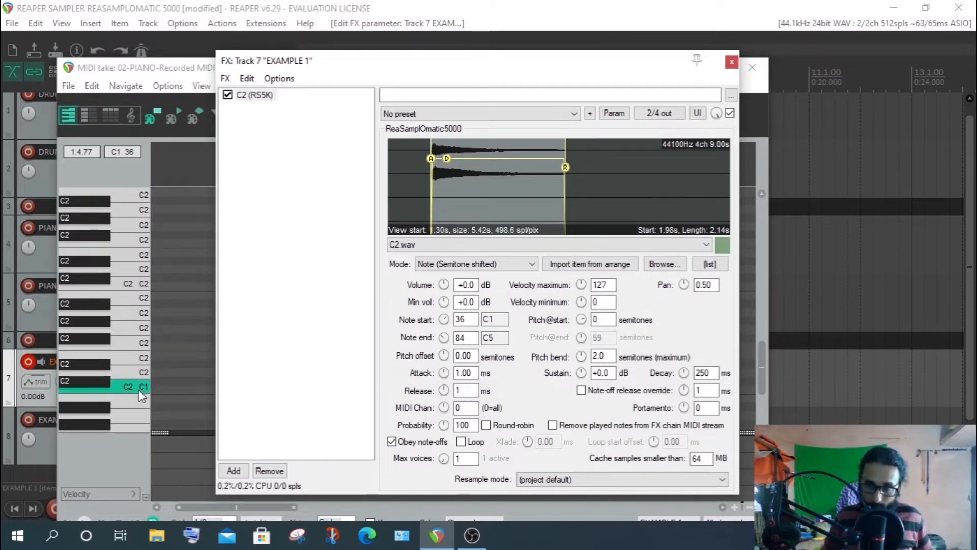
pyautogui.click(141, 395)
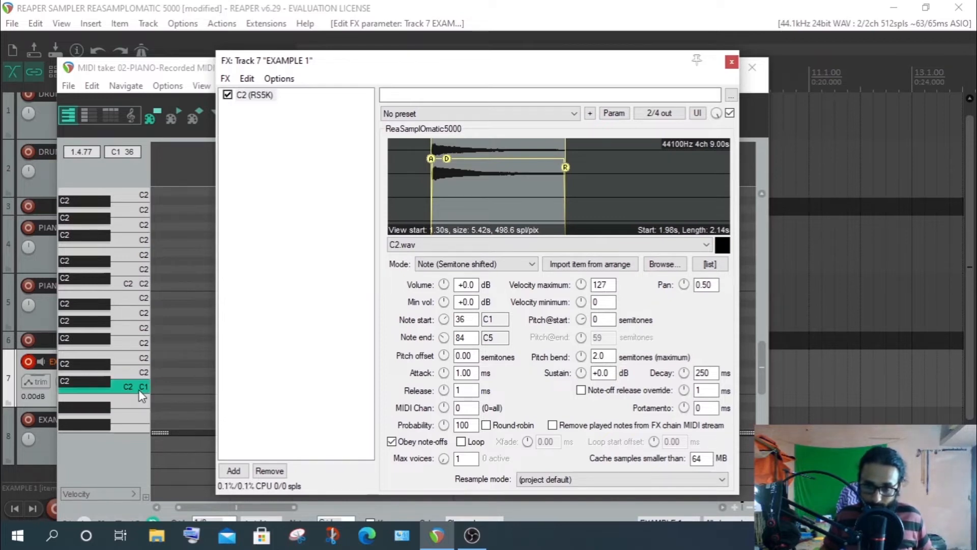
pyautogui.click(142, 395)
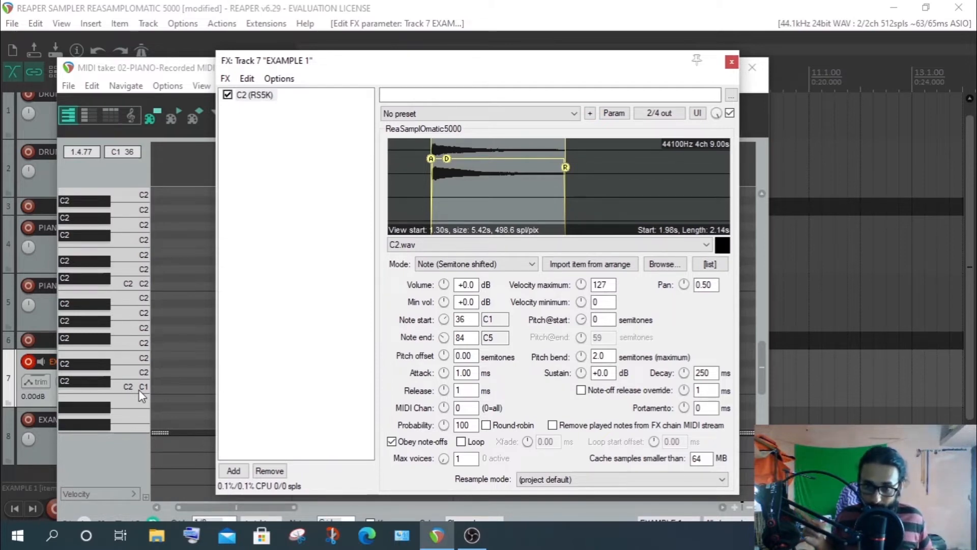
# - Try maximum voices of 8 and 1 on the C2 sampler, and set the limit to 2
pyautogui.moveTo(444, 458); pyautogui.dragTo(444, 441)
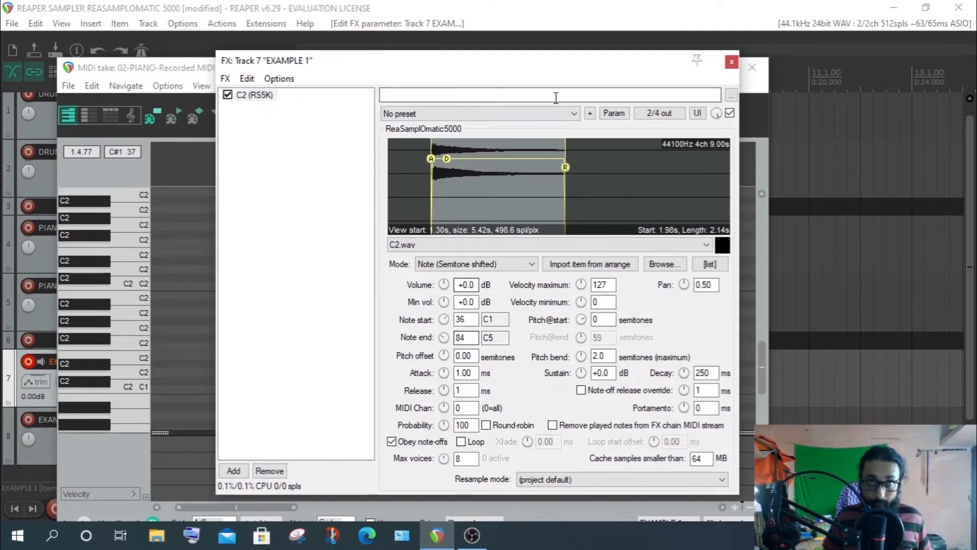
pyautogui.moveTo(471, 67)
pyautogui.mouseDown()
pyautogui.moveTo(474, 38)
pyautogui.moveTo(463, 53)
pyautogui.mouseUp()
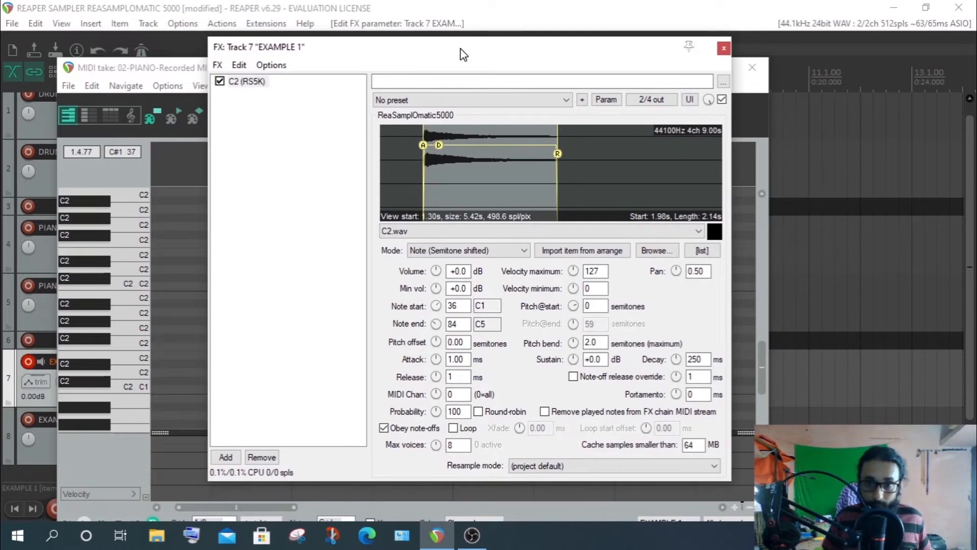
pyautogui.moveTo(437, 444); pyautogui.dragTo(436, 453)
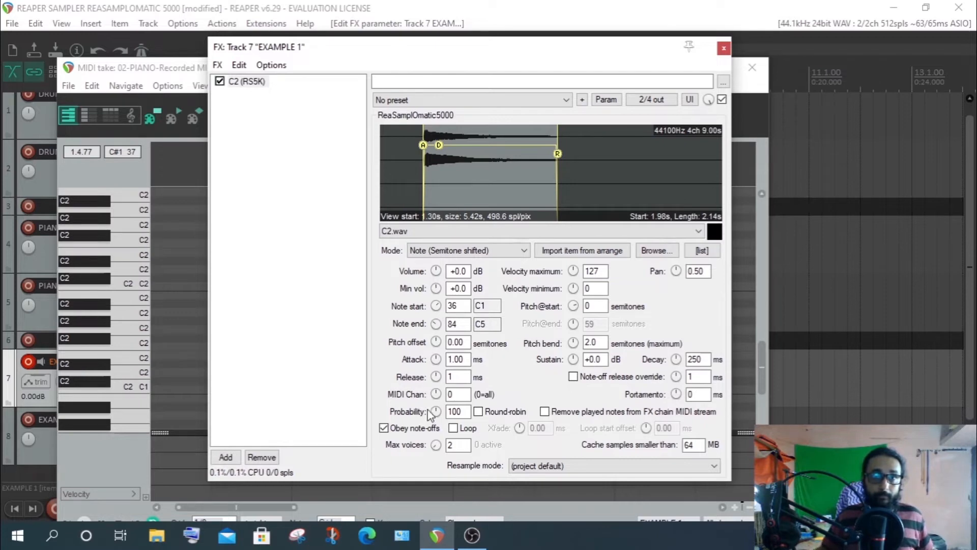
pyautogui.moveTo(436, 447); pyautogui.dragTo(437, 454)
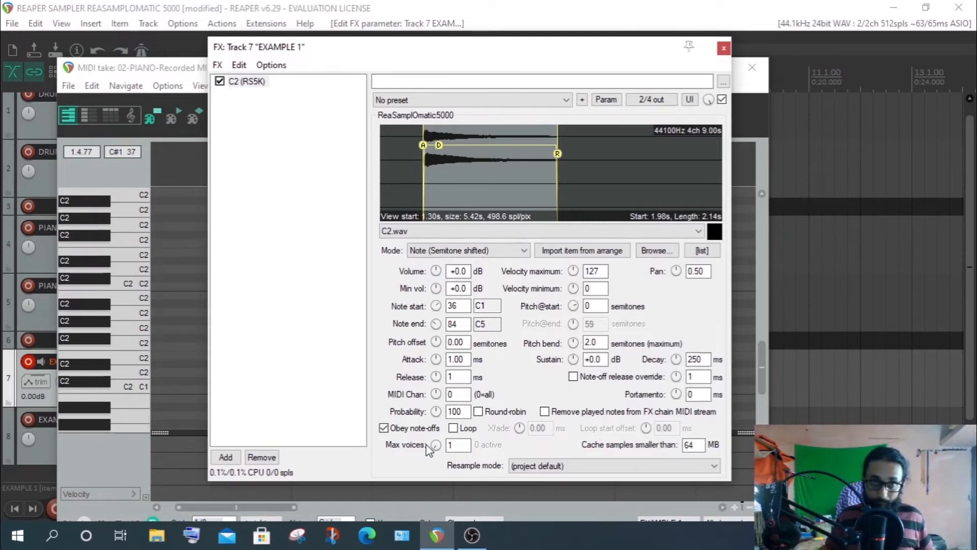
pyautogui.click(454, 444)
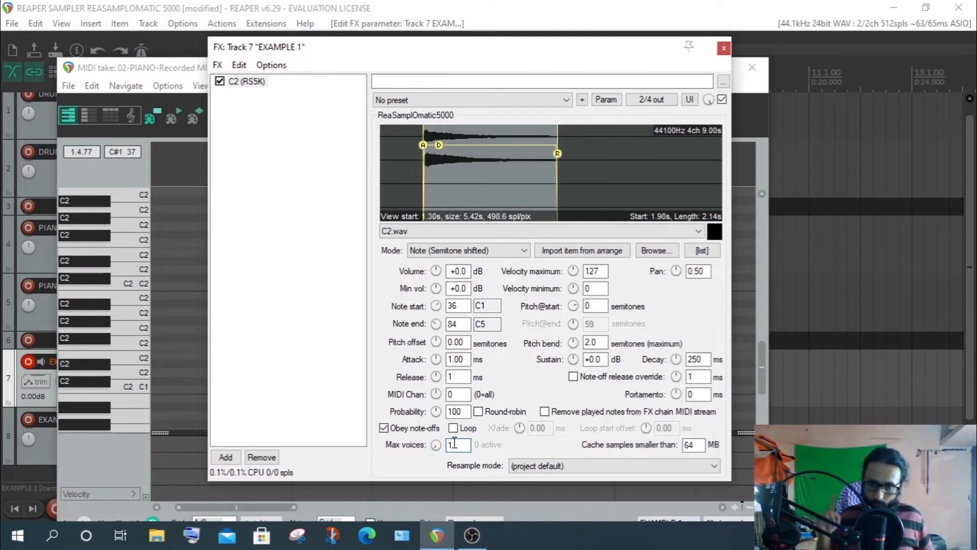
pyautogui.press('BackSpace')
pyautogui.write('2')
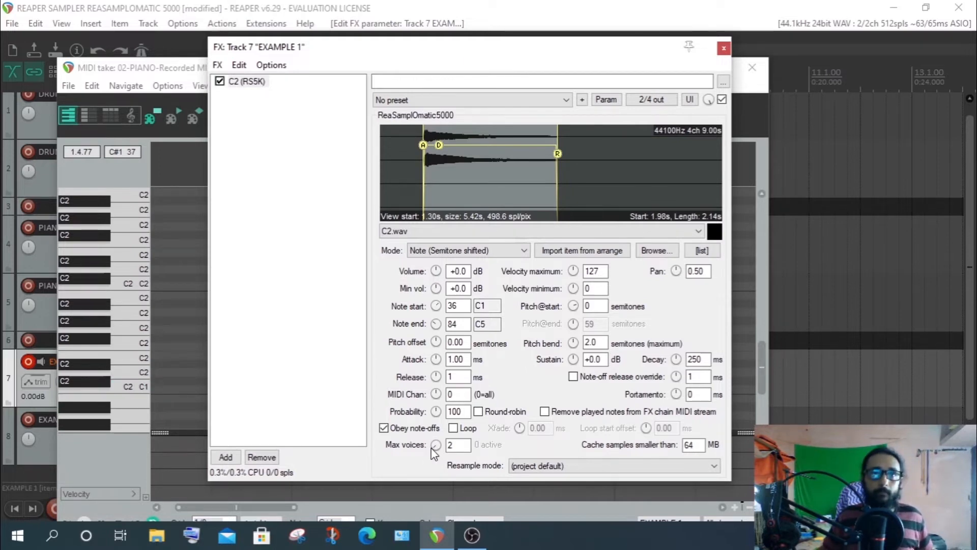
# - Compare a maximum of 1 voice with 2 voices on the C2 sampler
pyautogui.scroll(-1, 432, 449)
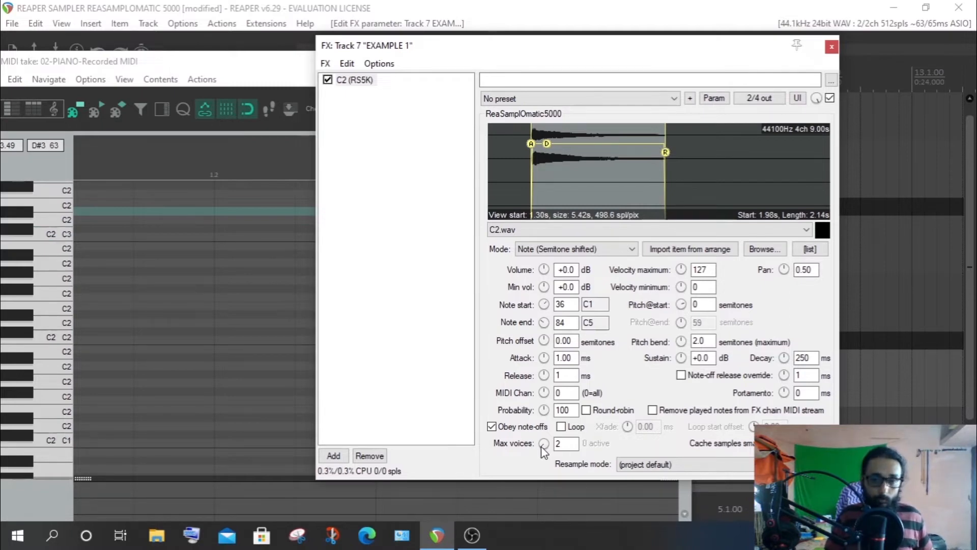
pyautogui.moveTo(543, 448); pyautogui.dragTo(542, 453)
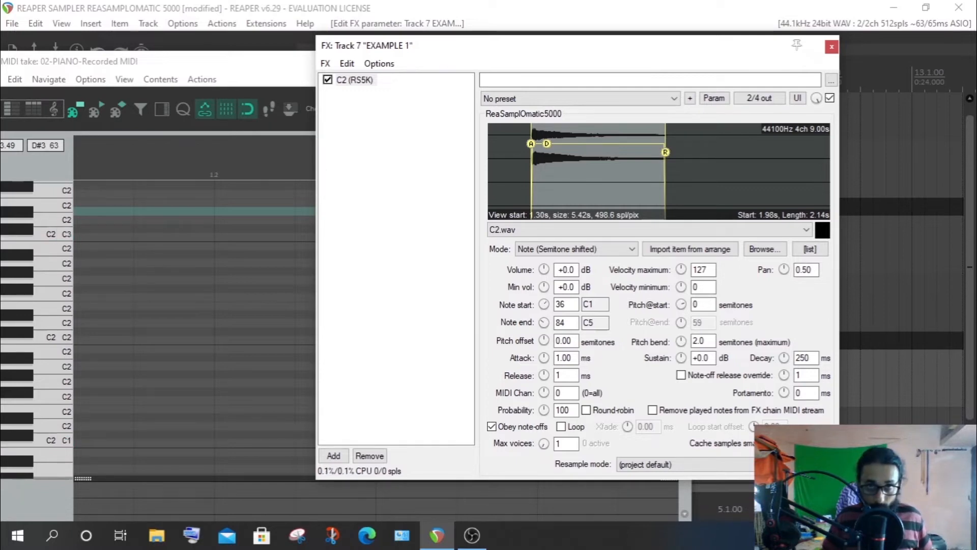
pyautogui.moveTo(543, 448); pyautogui.dragTo(543, 444)
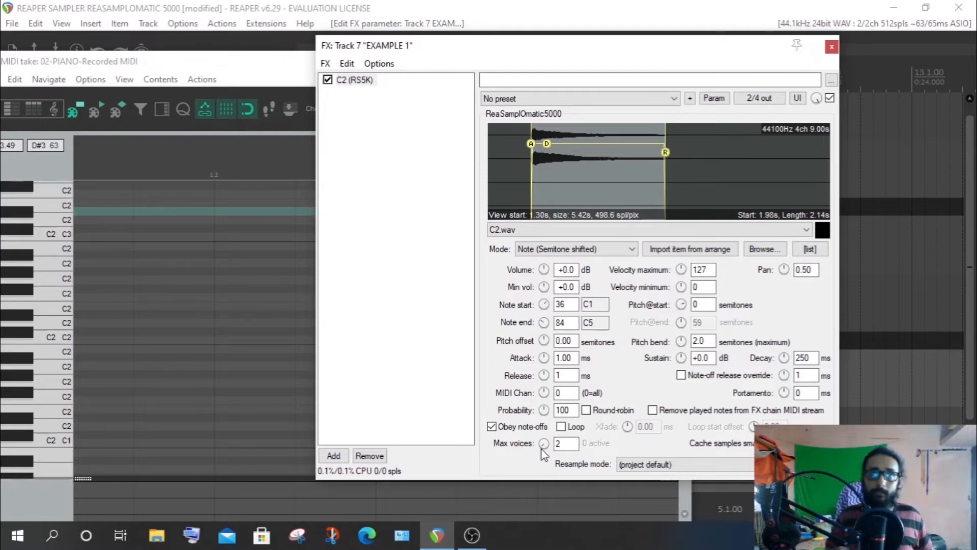
pyautogui.click(571, 444)
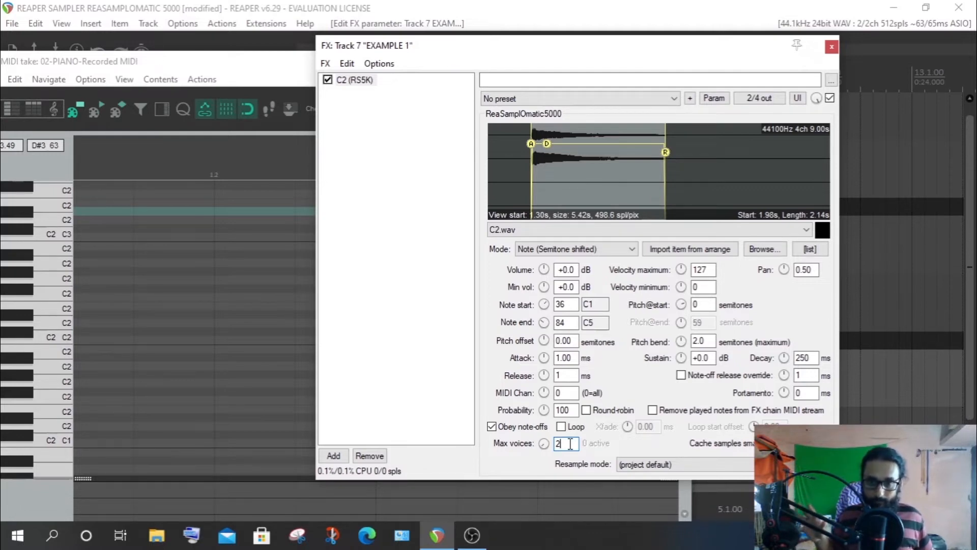
pyautogui.moveTo(542, 446); pyautogui.dragTo(542, 444)
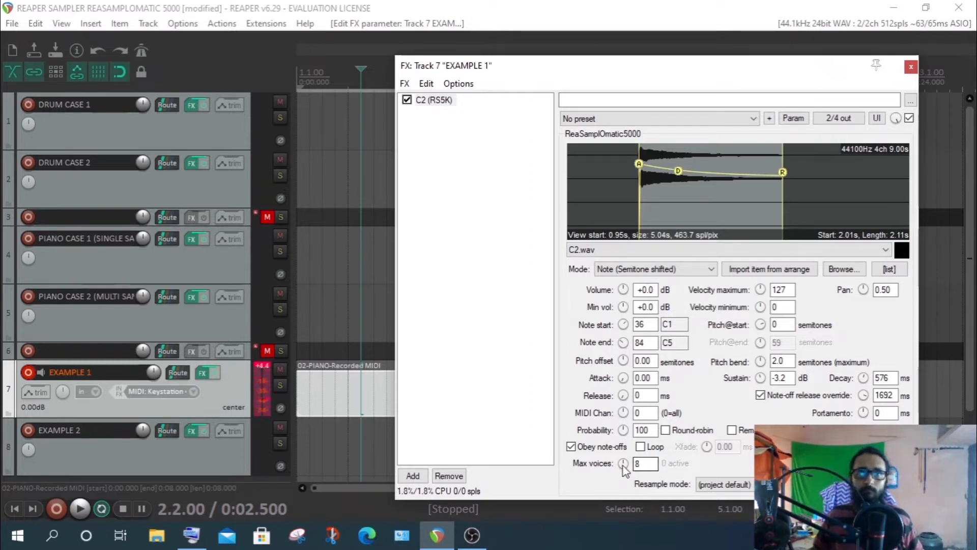
# - Raise the C2 sampler's maximum voices to 13 and choose (project default) from the available resample modes
pyautogui.moveTo(623, 465); pyautogui.dragTo(624, 435)
pyautogui.click(723, 484)
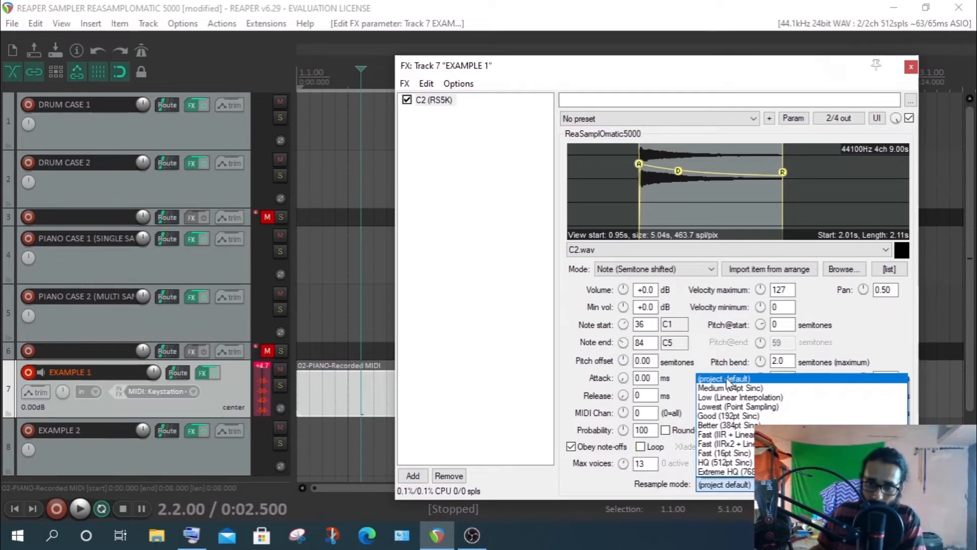
pyautogui.click(662, 62)
pyautogui.moveTo(618, 76); pyautogui.dragTo(366, 37)
pyautogui.click(482, 446)
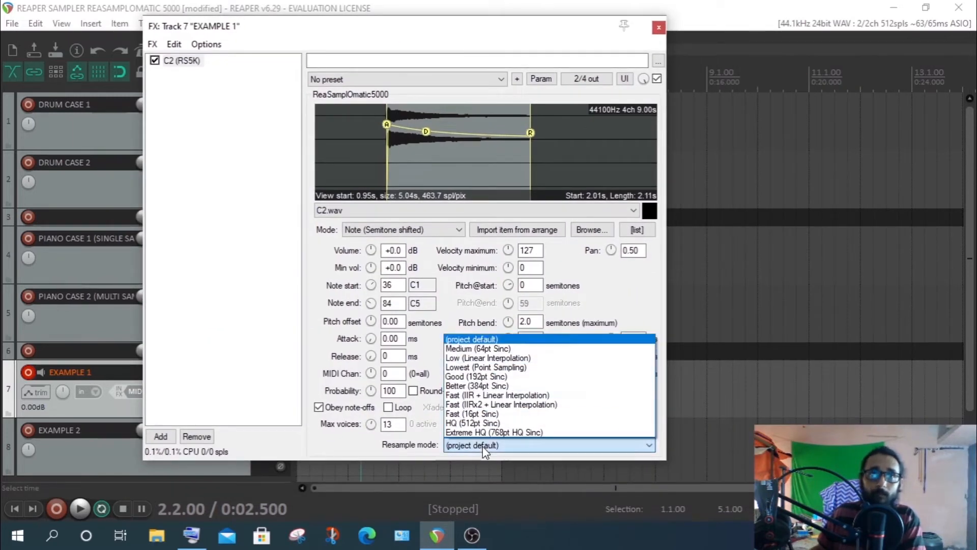
pyautogui.click(473, 340)
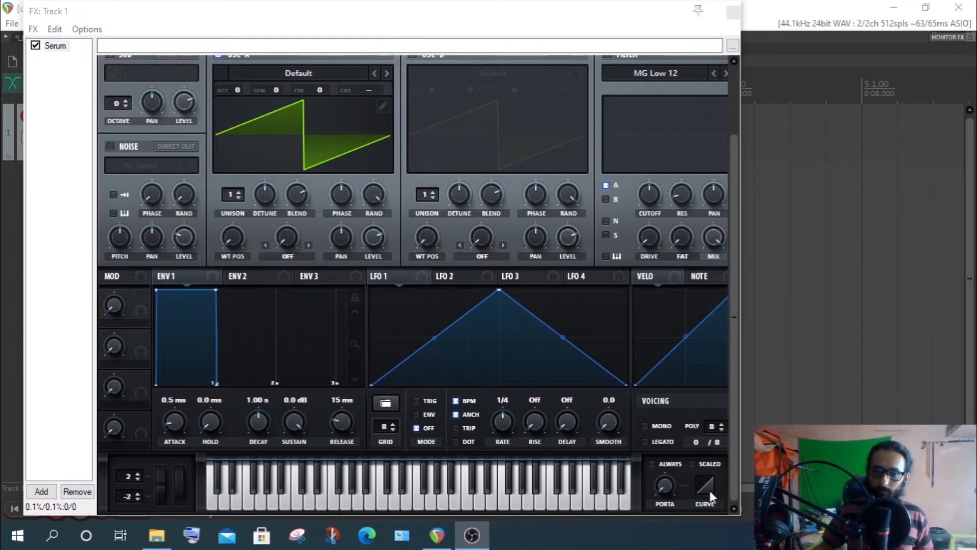
# - Switch to Serum on Track 1, enable its Mono voicing, and audition a note on its keyboard
pyautogui.moveTo(462, 18); pyautogui.dragTo(329, 10)
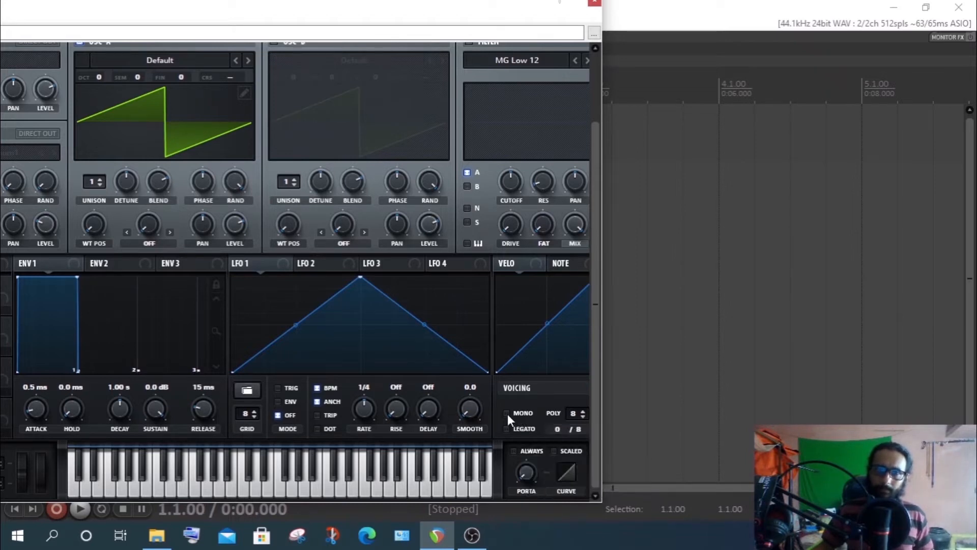
pyautogui.click(507, 413)
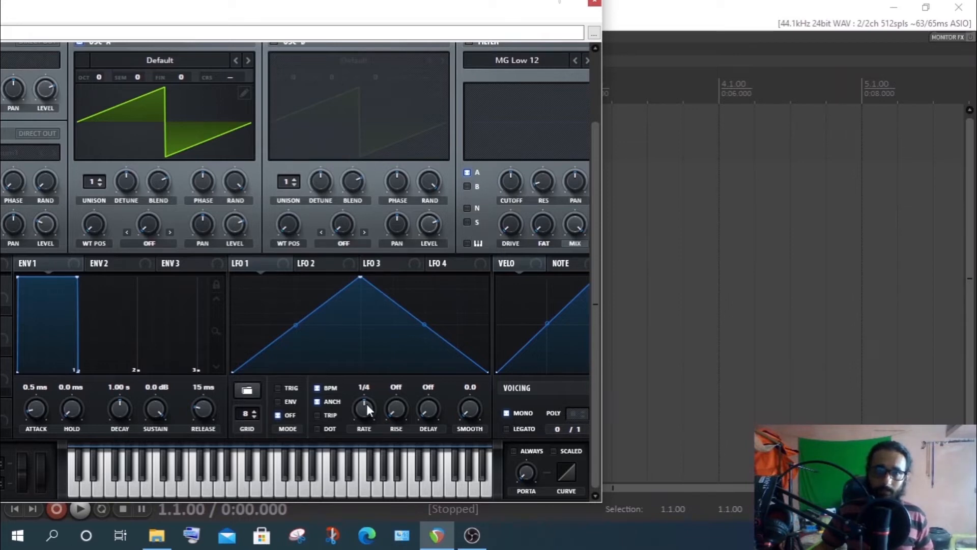
pyautogui.click(507, 413)
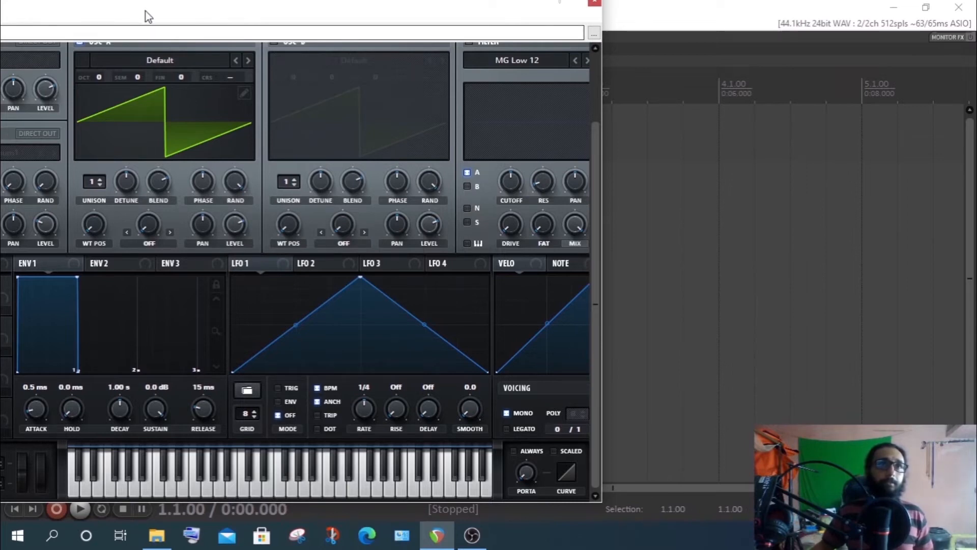
pyautogui.moveTo(146, 10); pyautogui.dragTo(276, 16)
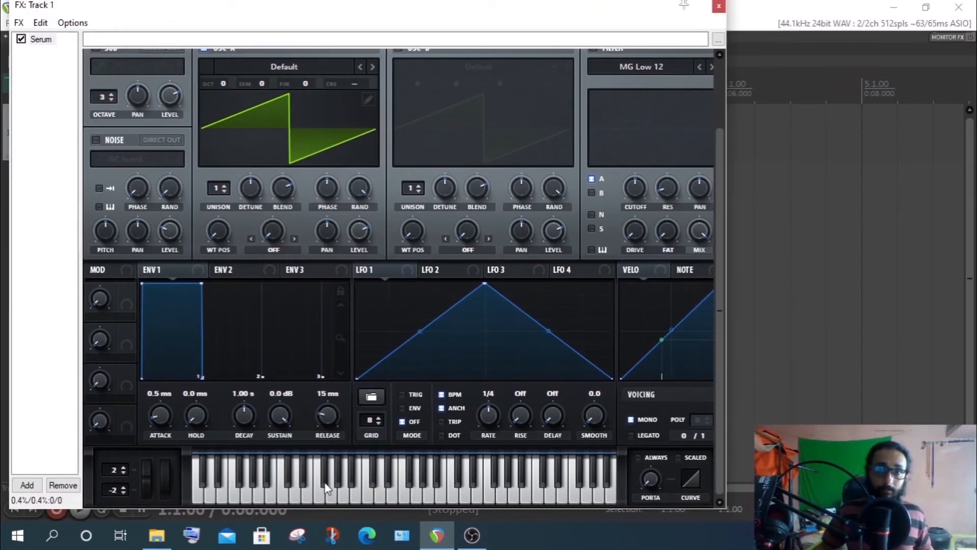
pyautogui.click(285, 495)
pyautogui.click(284, 495)
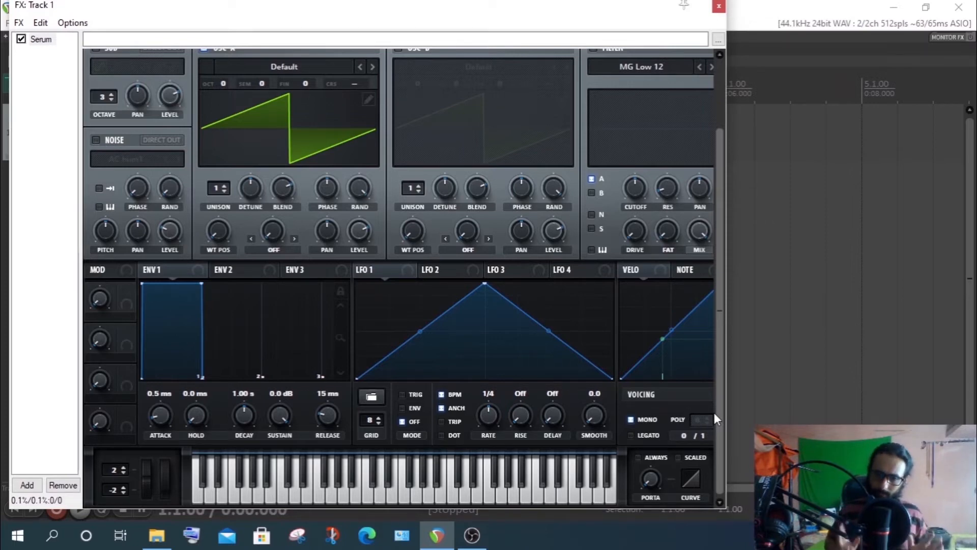
# - Turn off Serum's Mono voicing, set its polyphony to 1, and toggle Mono on and off to compare the two
pyautogui.click(632, 419)
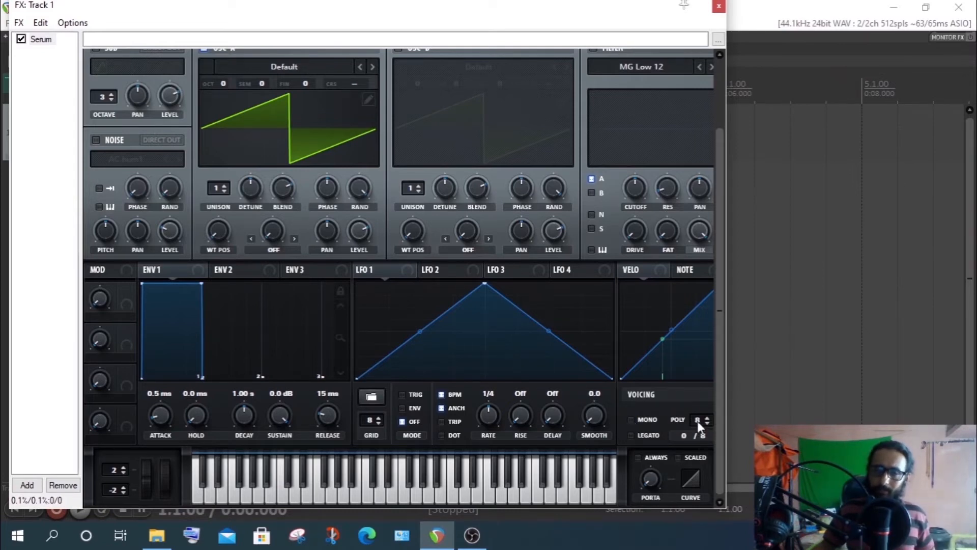
pyautogui.moveTo(699, 425)
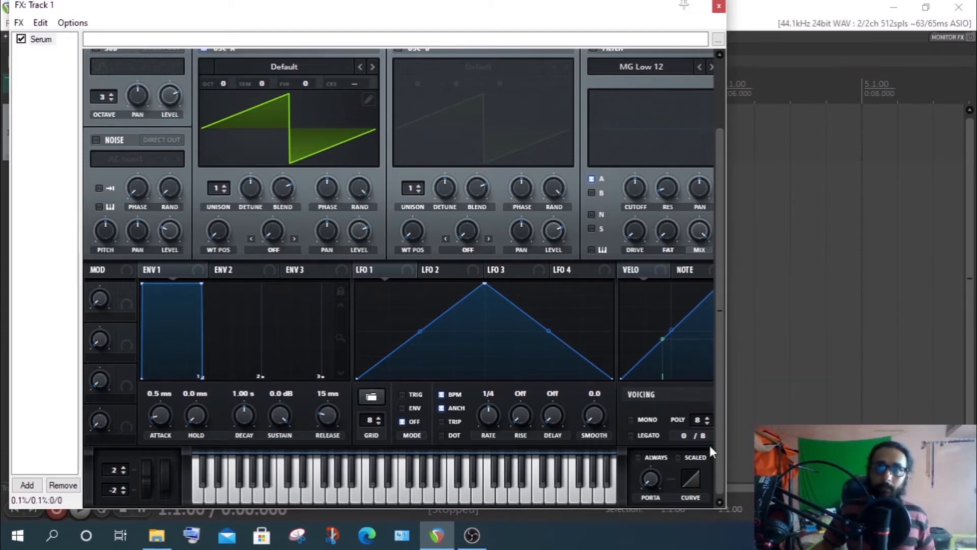
pyautogui.click(707, 422)
pyautogui.click(708, 423)
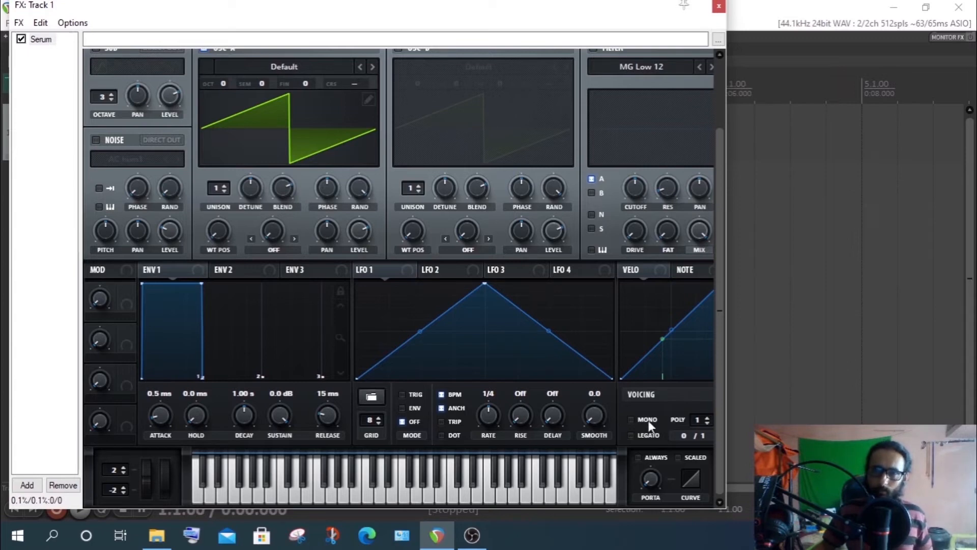
pyautogui.click(630, 419)
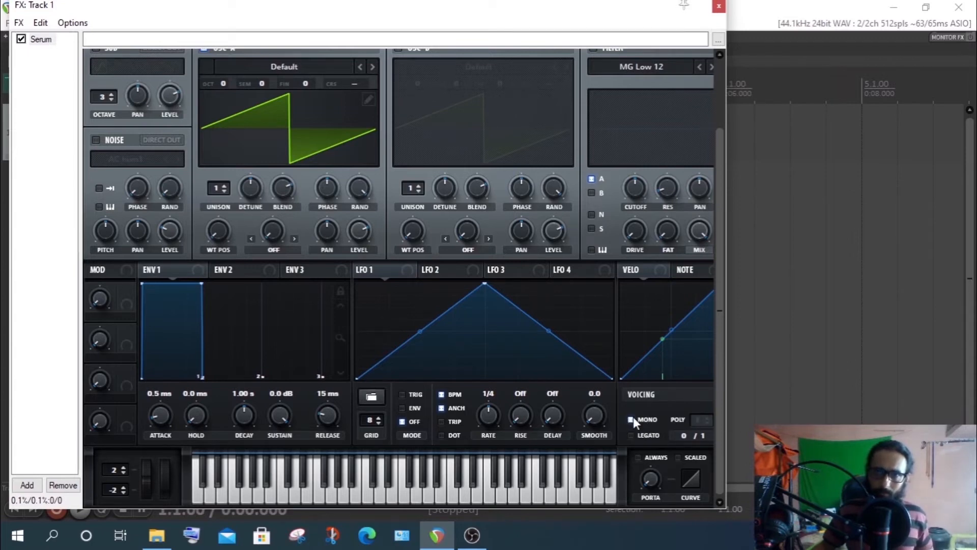
pyautogui.click(632, 419)
pyautogui.moveTo(699, 418)
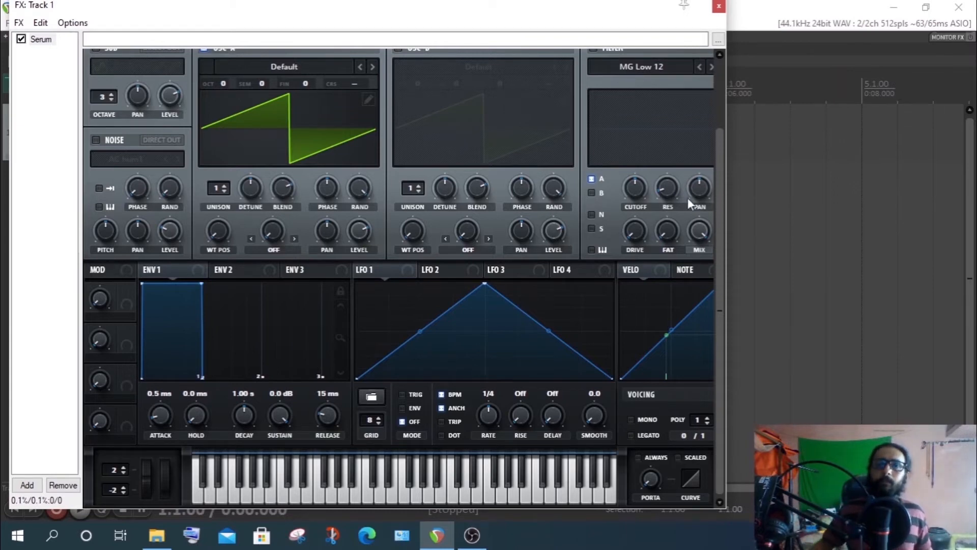
# - Set Serum's polyphony to 2 voices for comparison and raise it to 8 voices
pyautogui.click(708, 418)
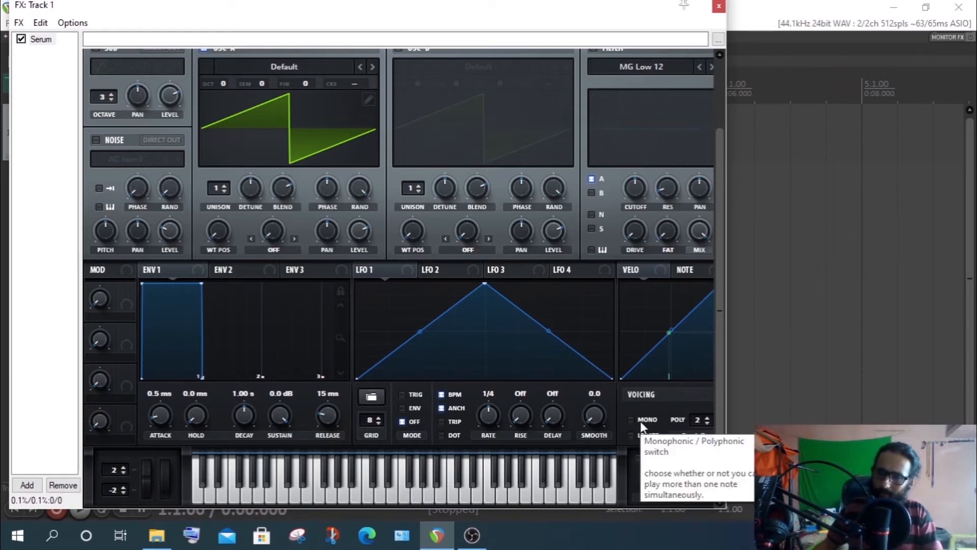
pyautogui.click(708, 418)
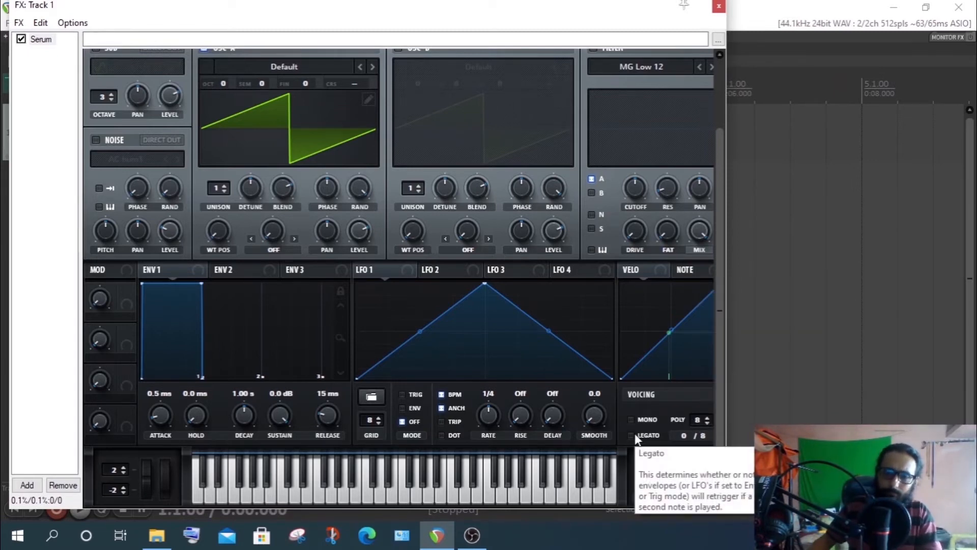
pyautogui.moveTo(518, 12); pyautogui.dragTo(406, 21)
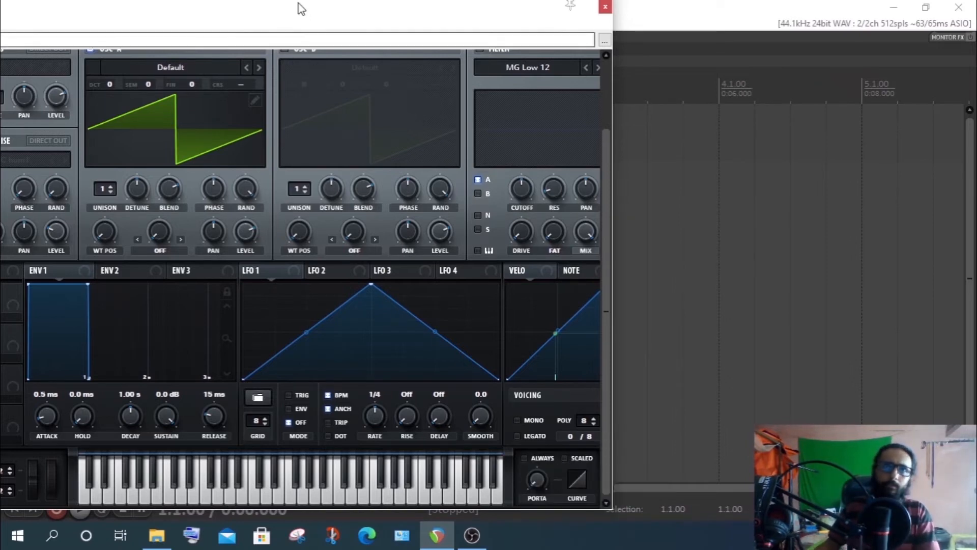
pyautogui.moveTo(286, 15); pyautogui.dragTo(403, 10)
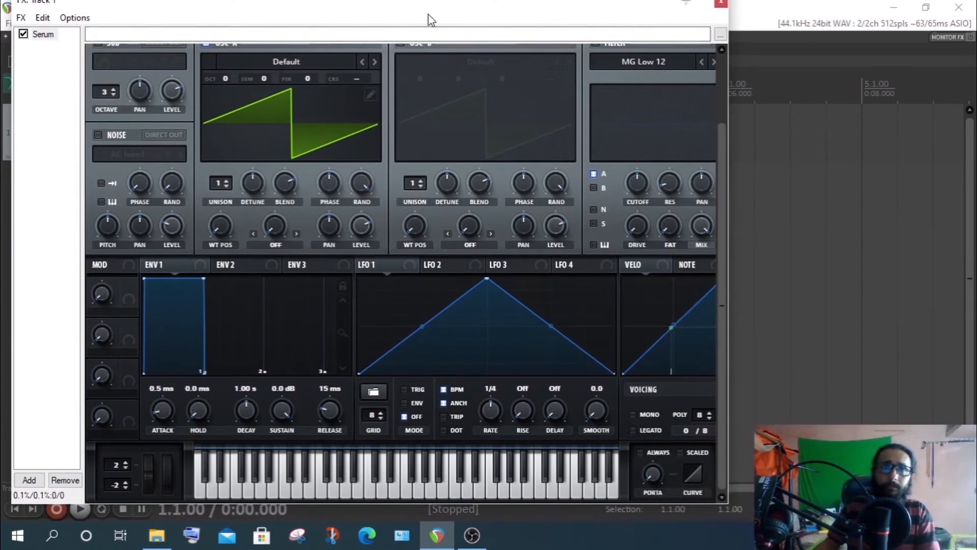
pyautogui.moveTo(465, 11); pyautogui.dragTo(397, 14)
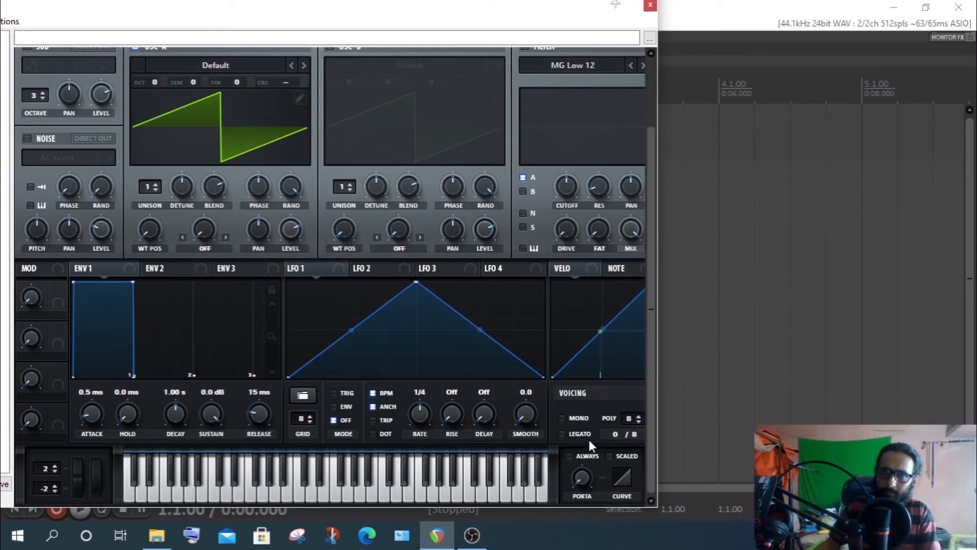
# - Shape Env 1 to 154 ms attack, 752 ms decay, -5.5 dB sustain and 231 ms release, and enable Mono with Legato
pyautogui.moveTo(580, 437)
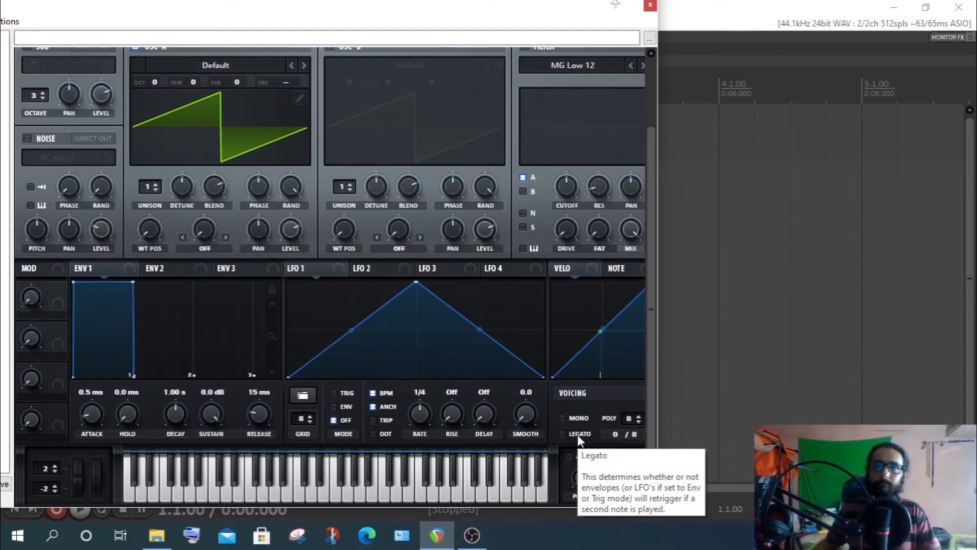
pyautogui.moveTo(75, 283); pyautogui.dragTo(127, 308)
pyautogui.moveTo(129, 375)
pyautogui.mouseDown()
pyautogui.moveTo(156, 378)
pyautogui.moveTo(141, 377)
pyautogui.mouseUp()
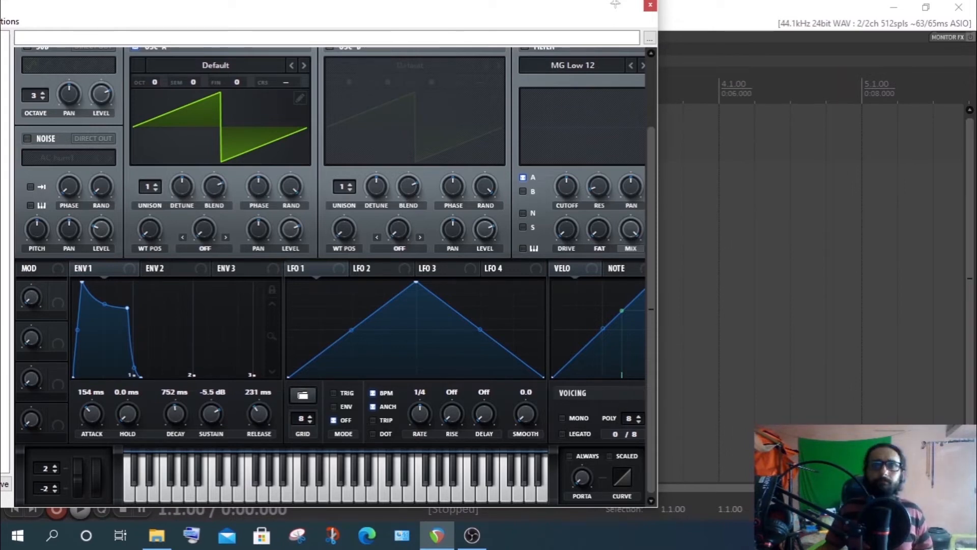
pyautogui.click(563, 419)
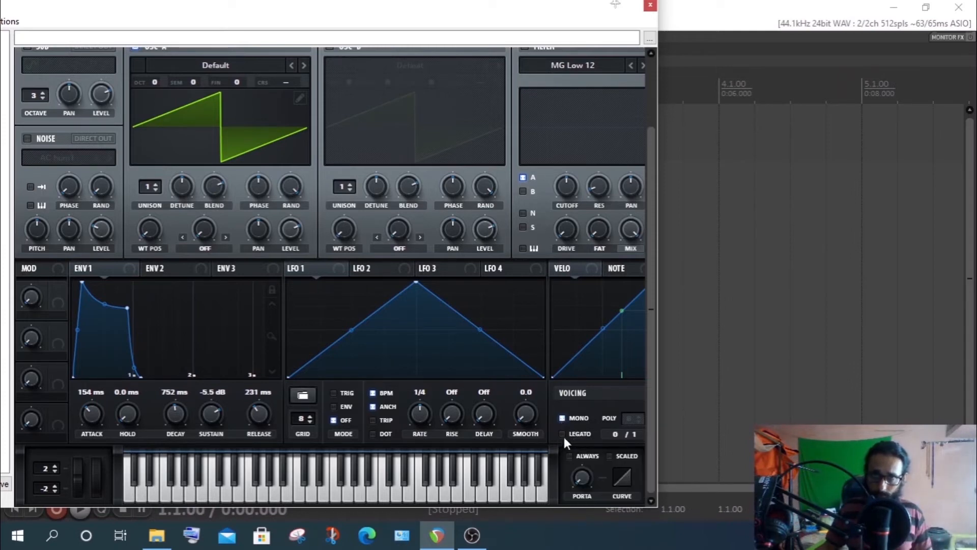
pyautogui.moveTo(564, 435)
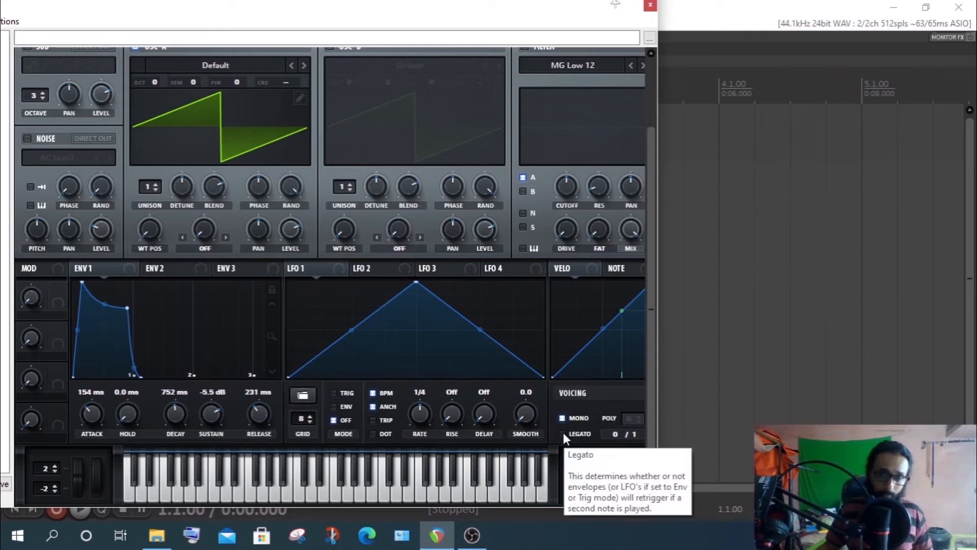
pyautogui.click(563, 433)
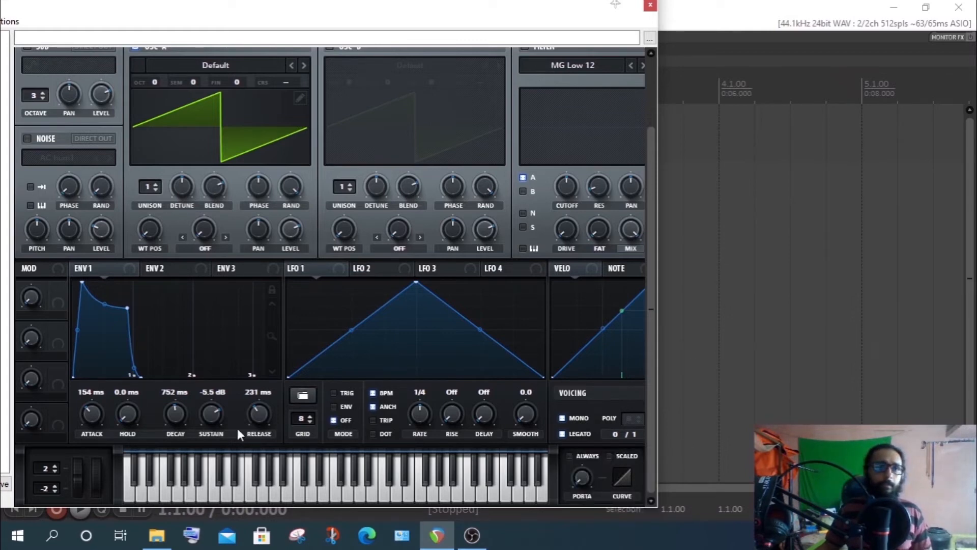
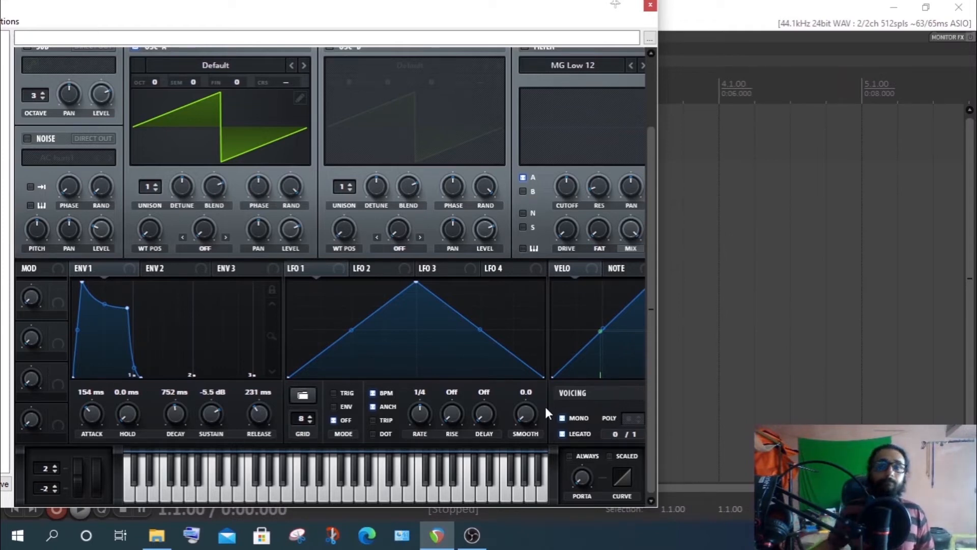
# - Raise the portamento time and switch Mono off and on to compare glide in polyphonic and monophonic voicing
pyautogui.click(563, 418)
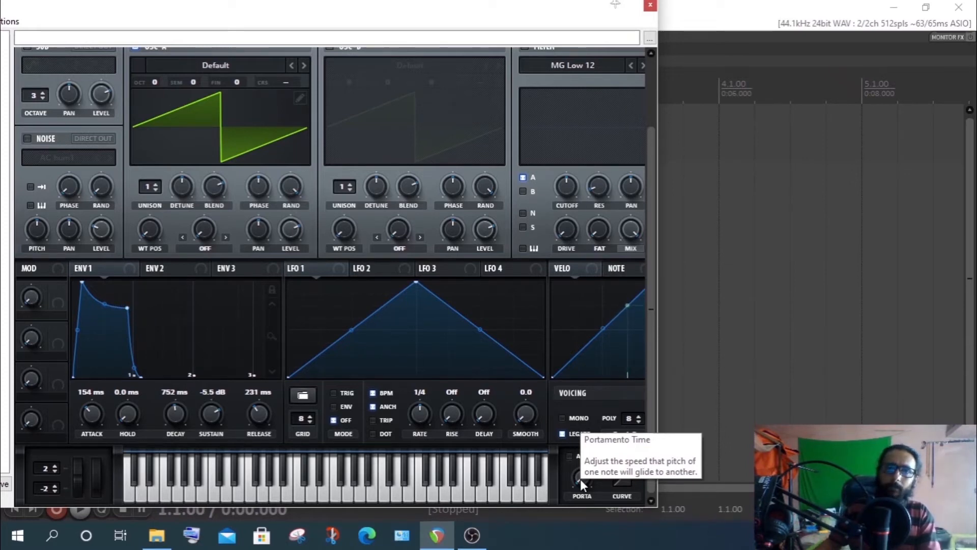
pyautogui.moveTo(580, 479); pyautogui.dragTo(566, 341)
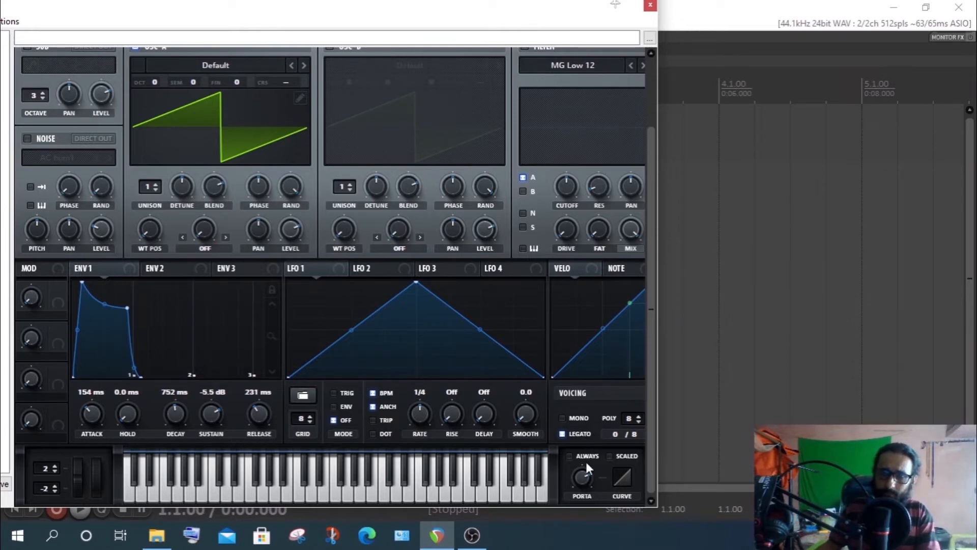
pyautogui.click(563, 418)
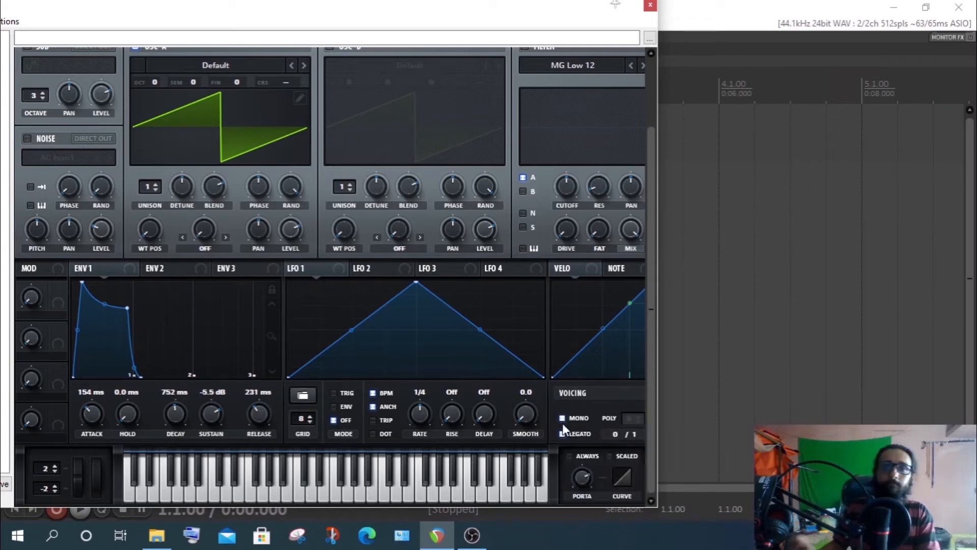
pyautogui.click(563, 423)
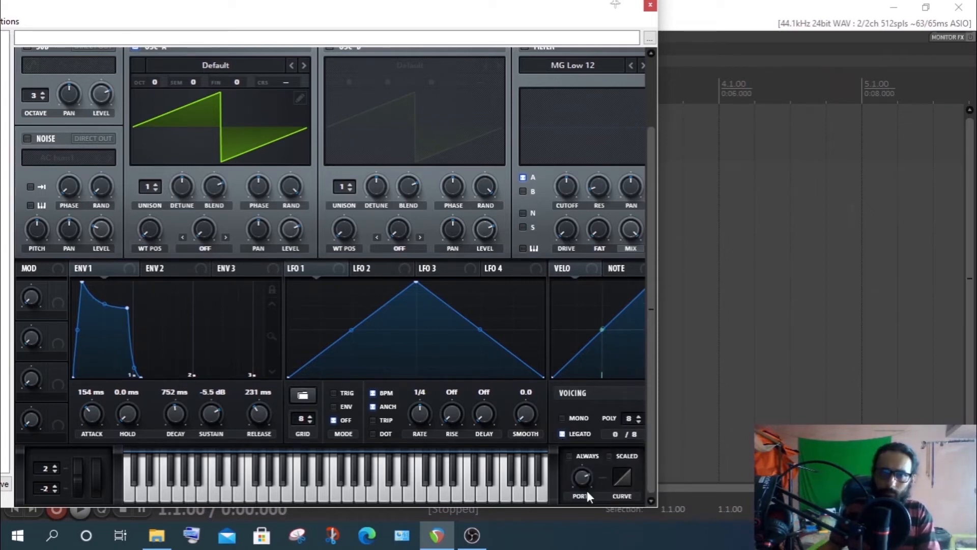
pyautogui.click(566, 415)
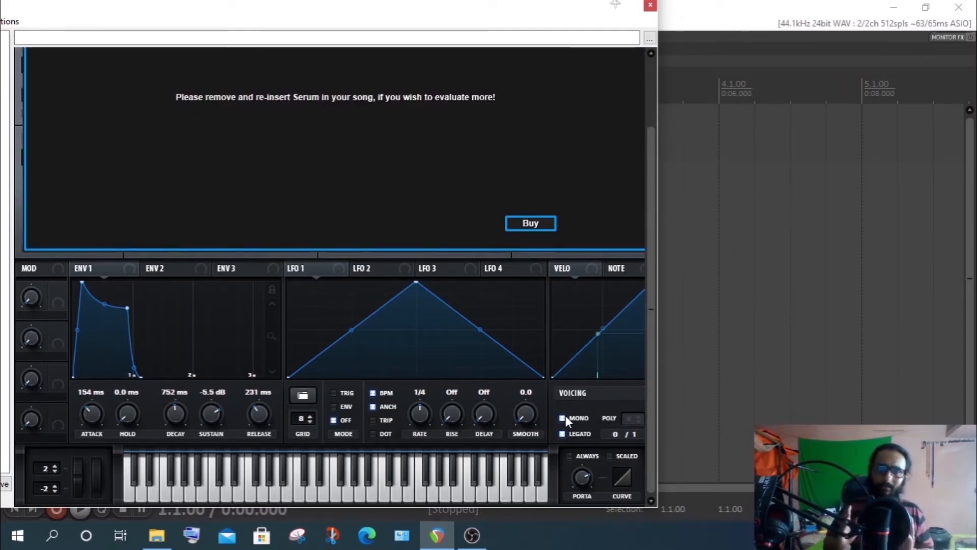
# - Enable Mono and Legato in the re-inserted Serum, and bend the portamento curve both ways before returning it to a straight line
pyautogui.moveTo(338, 4); pyautogui.dragTo(427, 5)
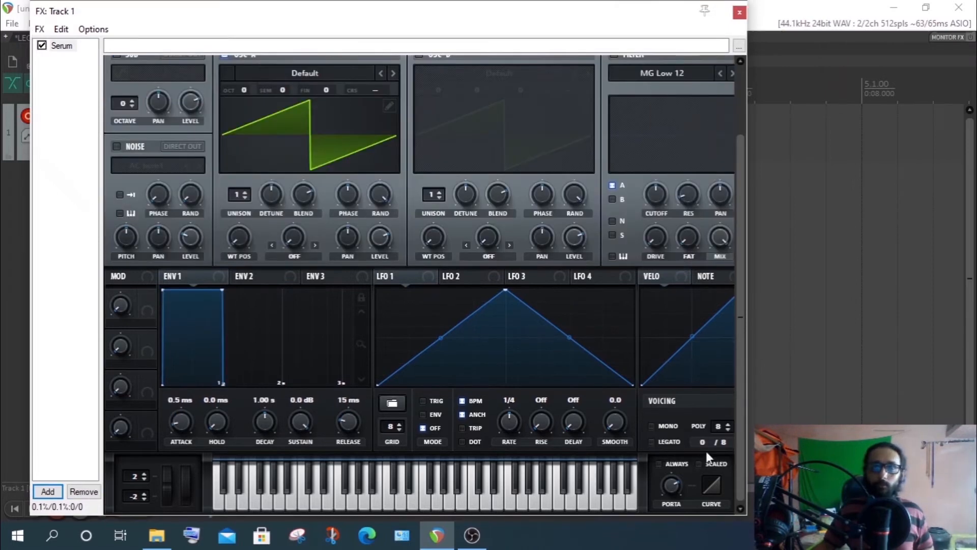
pyautogui.click(652, 426)
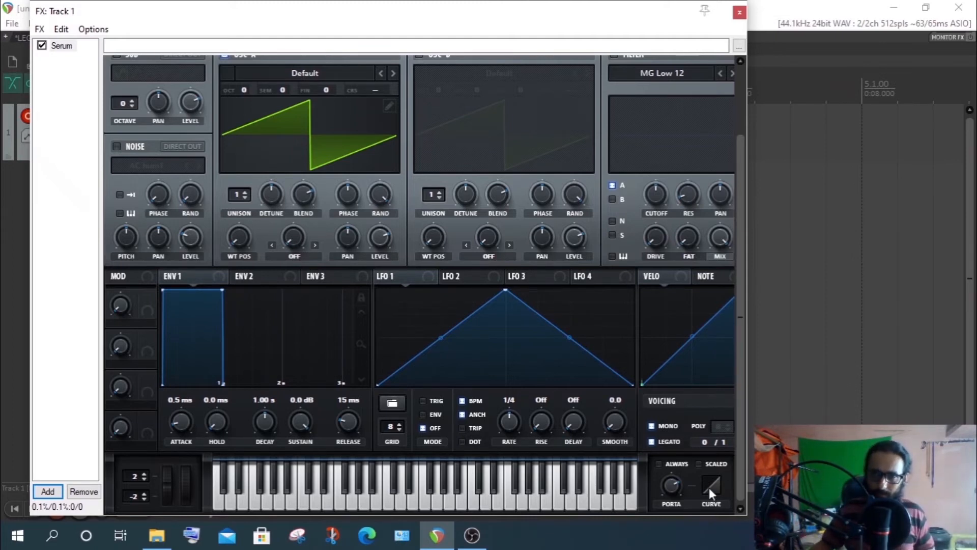
pyautogui.moveTo(708, 491)
pyautogui.mouseDown()
pyautogui.moveTo(723, 514)
pyautogui.moveTo(707, 503)
pyautogui.mouseUp()
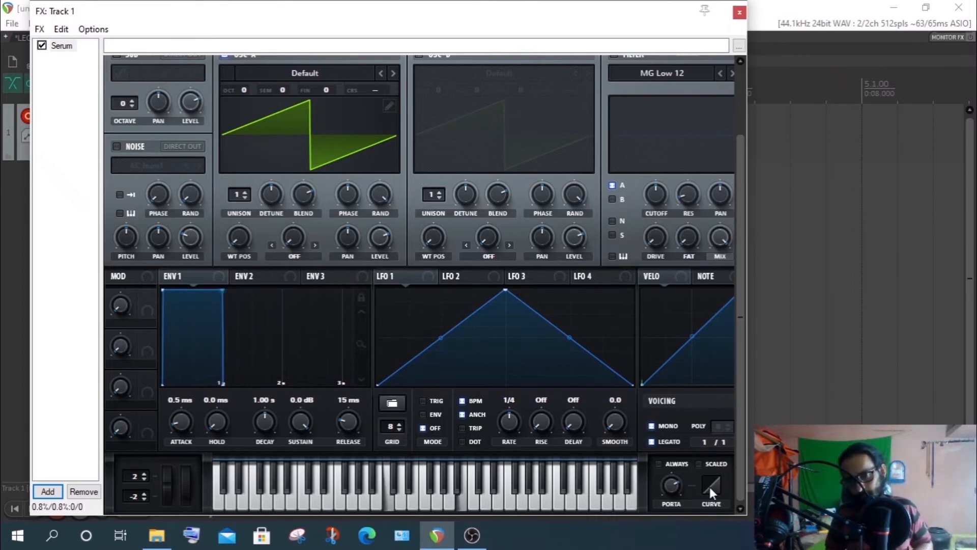
pyautogui.moveTo(709, 487); pyautogui.dragTo(683, 443)
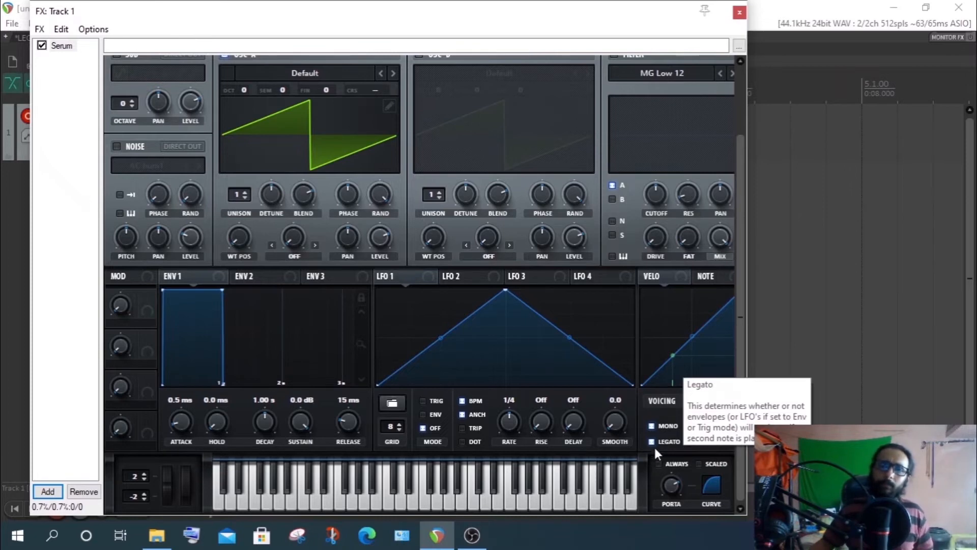
pyautogui.moveTo(712, 485); pyautogui.dragTo(731, 514)
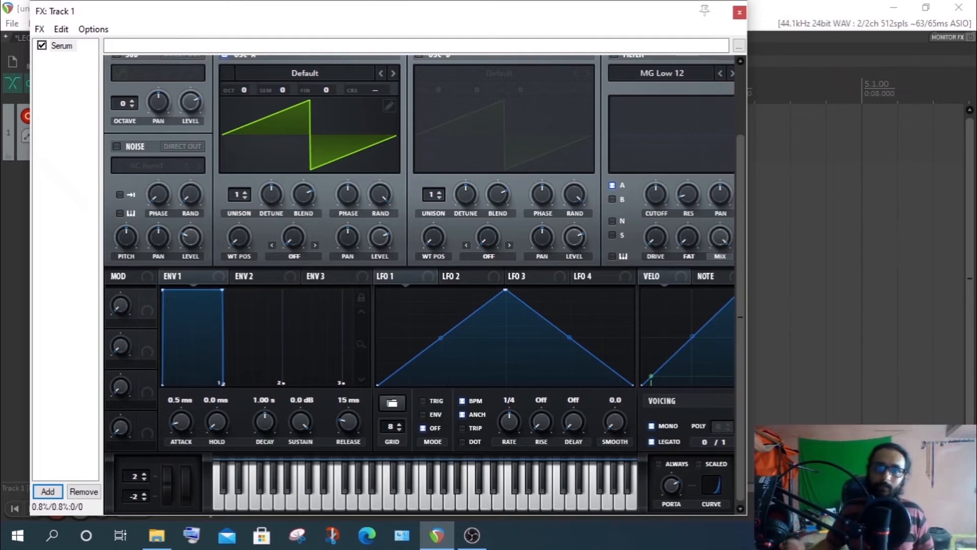
pyautogui.moveTo(722, 484); pyautogui.dragTo(591, 377)
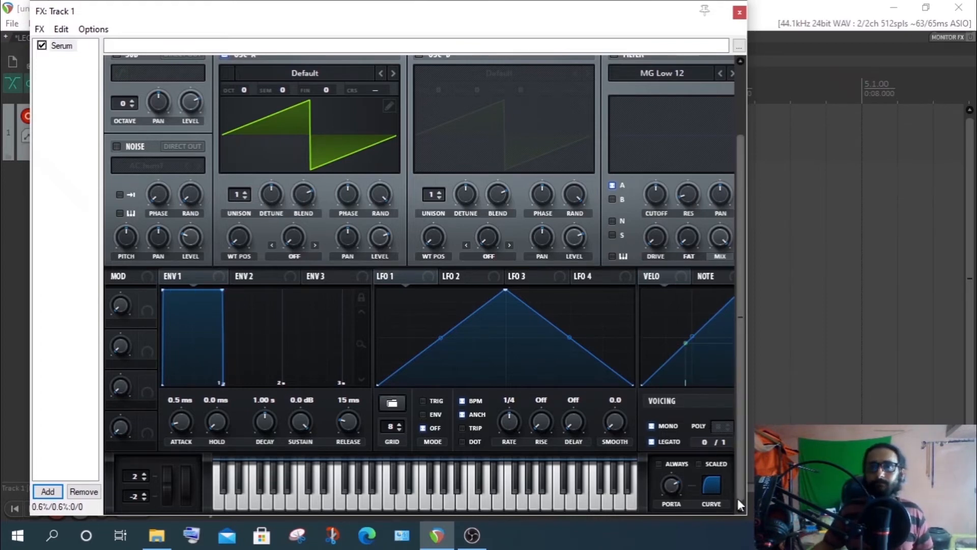
pyautogui.moveTo(713, 484); pyautogui.dragTo(739, 532)
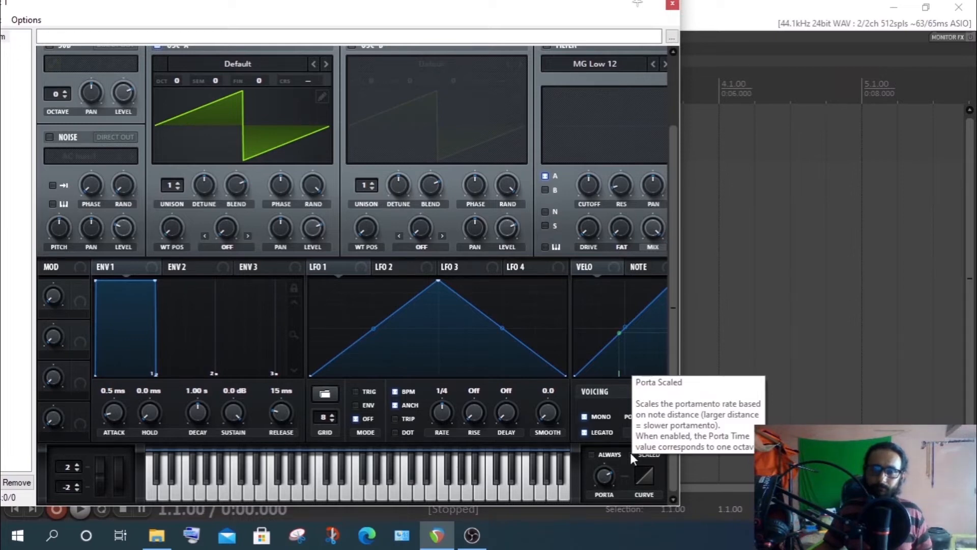
# - Toggle the Scaled portamento option on and off to compare the glides, ending with Scaled off and Always on
pyautogui.click(633, 454)
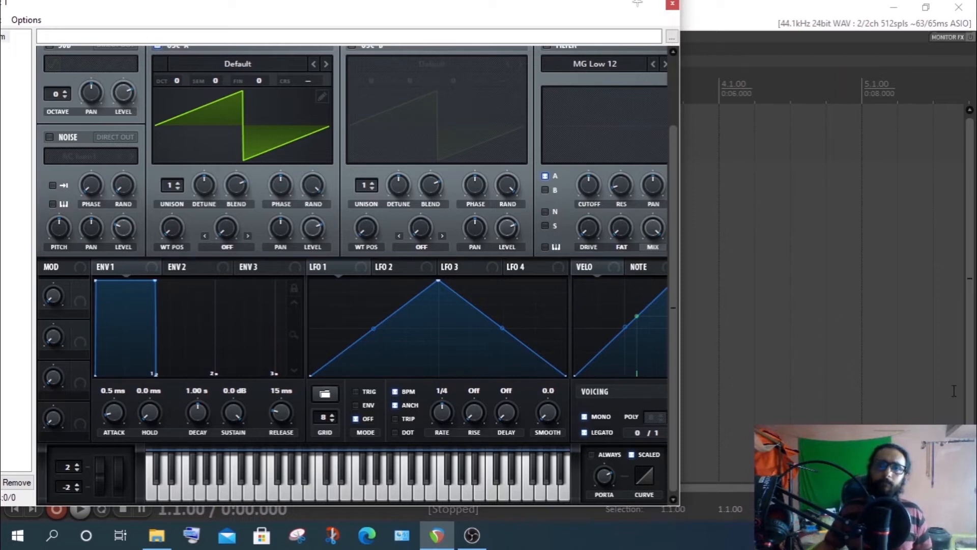
pyautogui.click(632, 454)
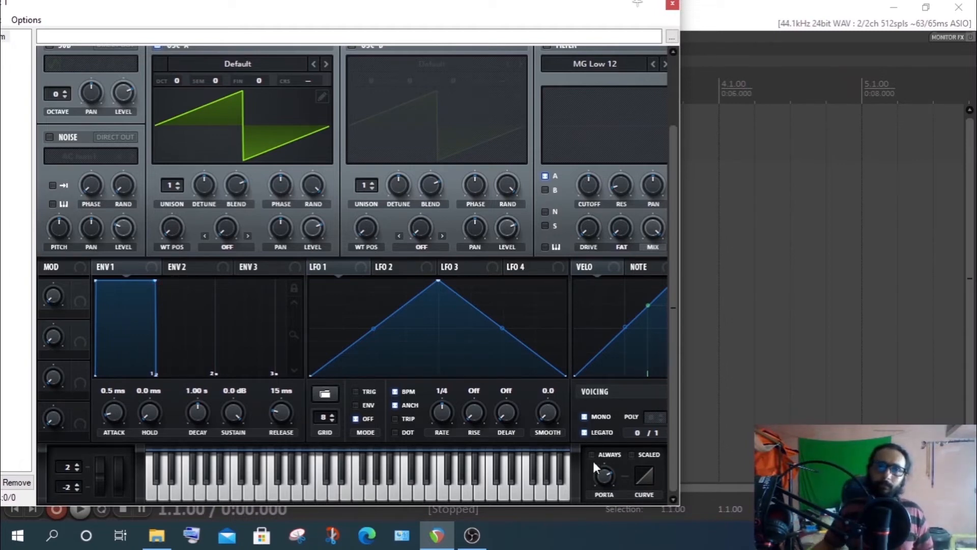
pyautogui.click(631, 454)
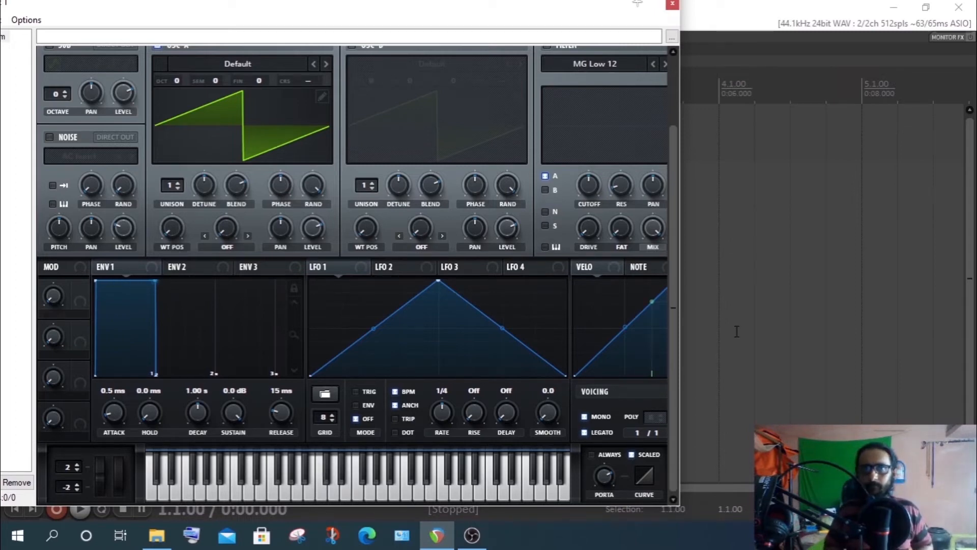
pyautogui.click(632, 455)
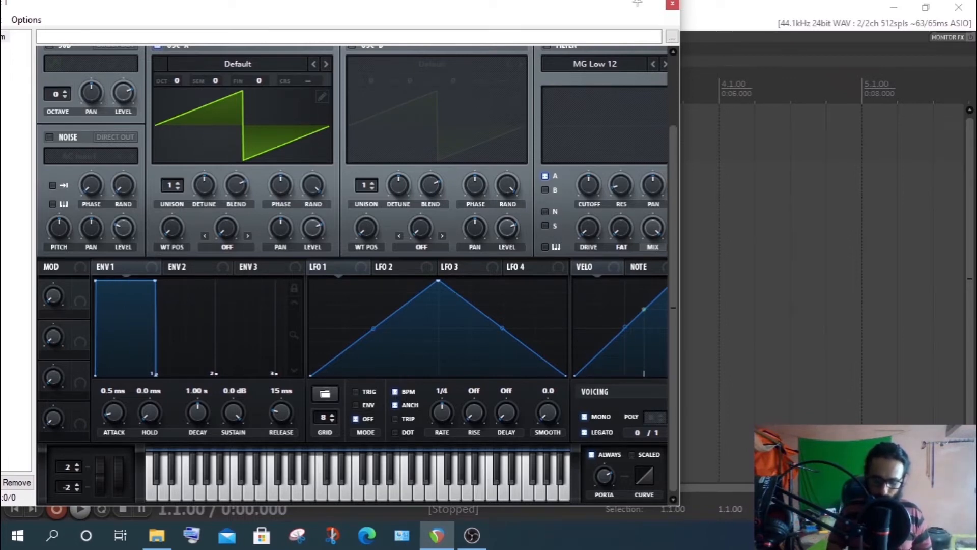
# - Turn Legato off, shape Env 1 to 363 ms attack, 533 ms decay, -7.0 dB sustain and 386 ms release, and re-enable Legato to compare
pyautogui.click(584, 433)
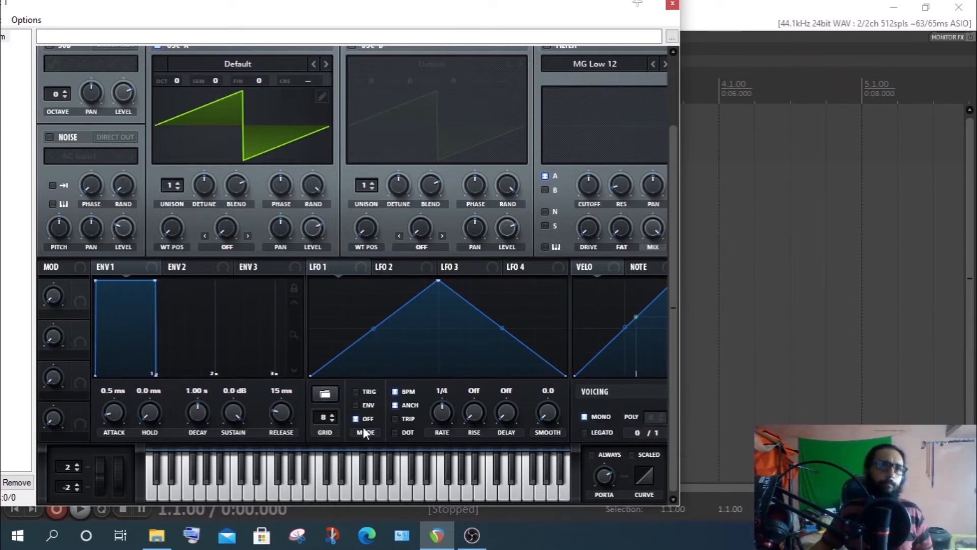
pyautogui.moveTo(96, 285); pyautogui.dragTo(165, 311)
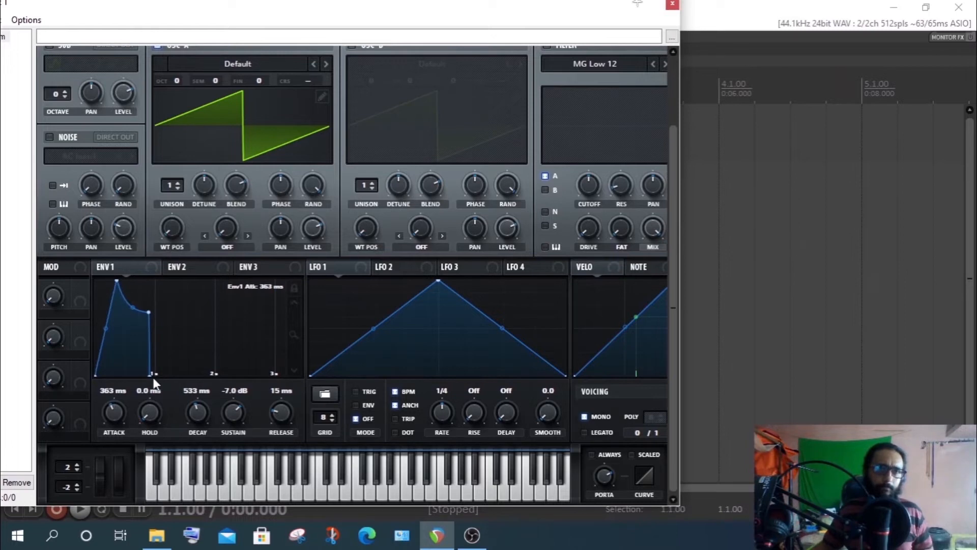
pyautogui.moveTo(152, 374); pyautogui.dragTo(172, 376)
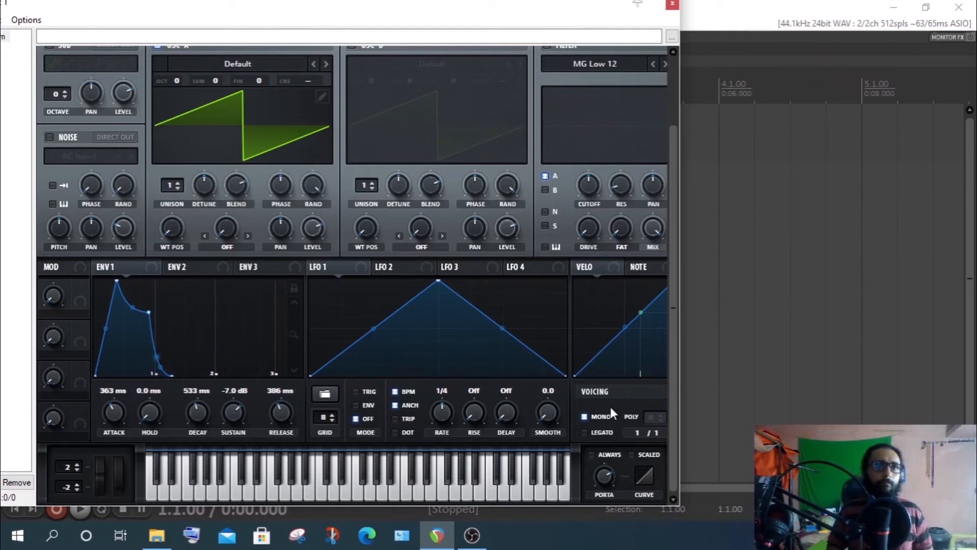
pyautogui.click(585, 432)
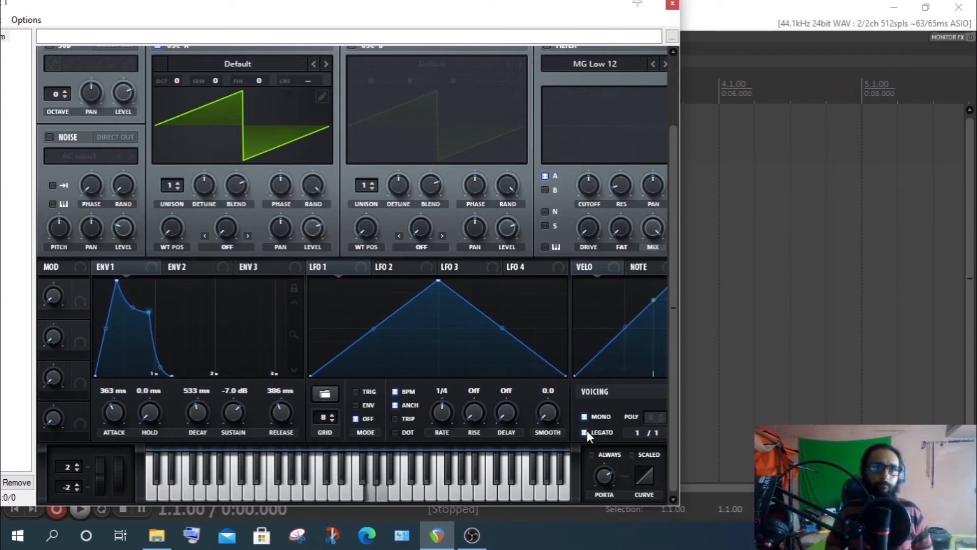
# - Toggle the synth's Legato voicing option off and on repeatedly, with Mono enabled, to compare how overlapping notes retrigger
pyautogui.click(585, 433)
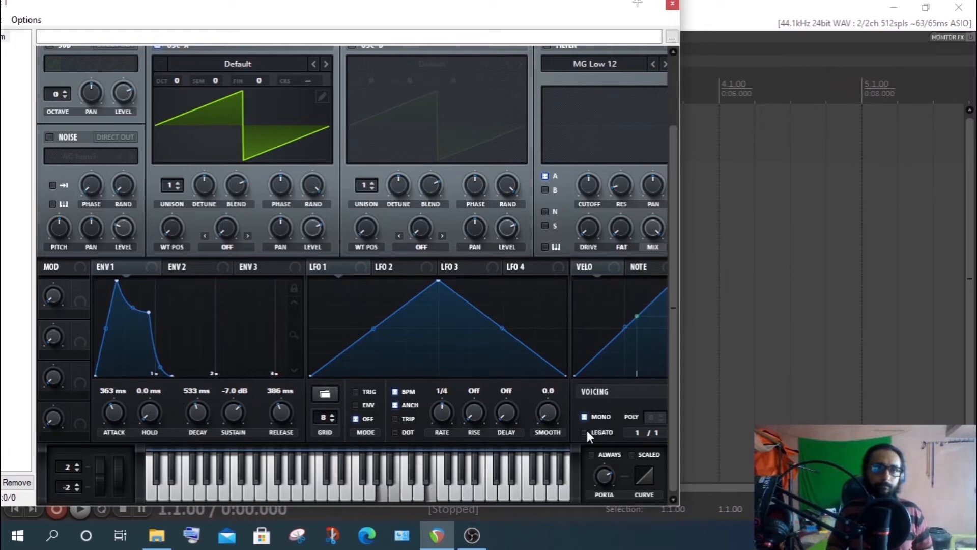
pyautogui.click(585, 432)
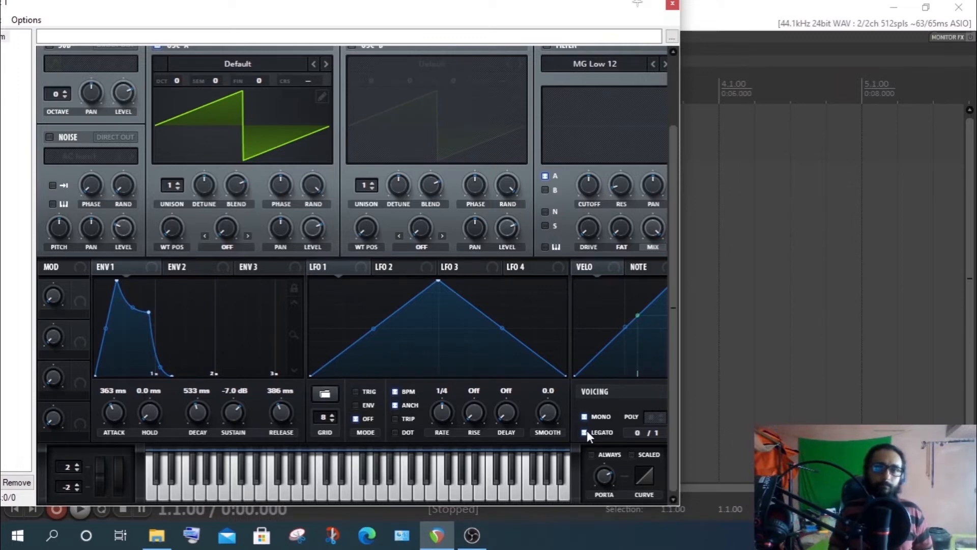
pyautogui.click(585, 432)
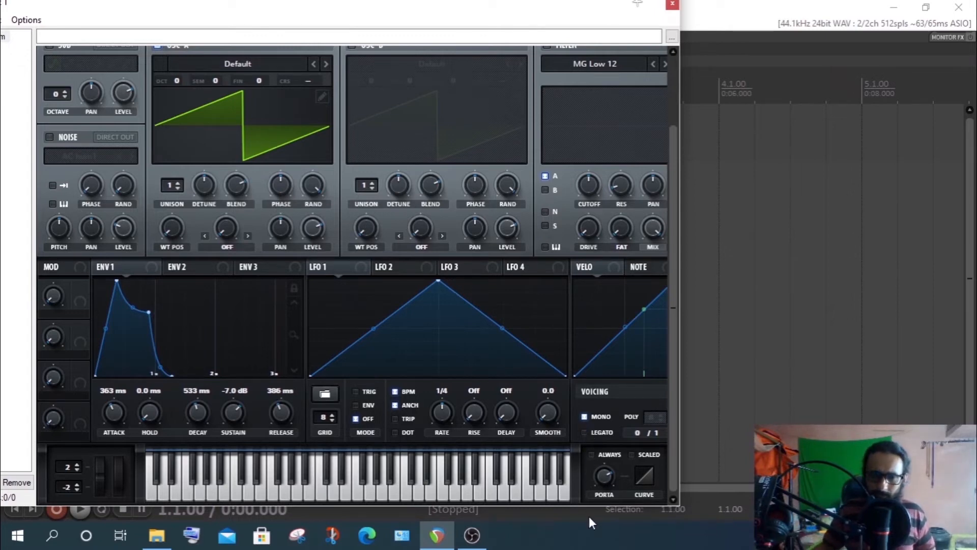
pyautogui.click(585, 432)
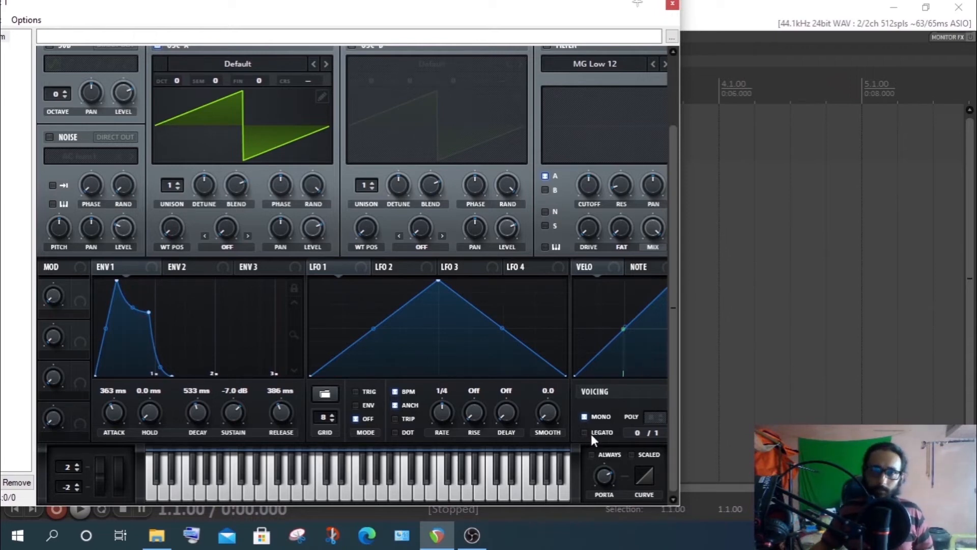
pyautogui.moveTo(587, 437)
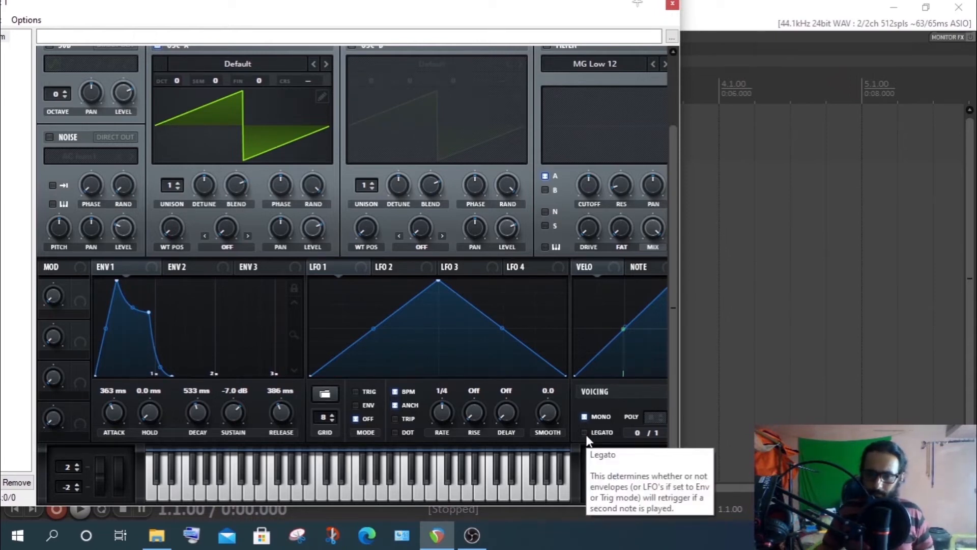
pyautogui.click(585, 434)
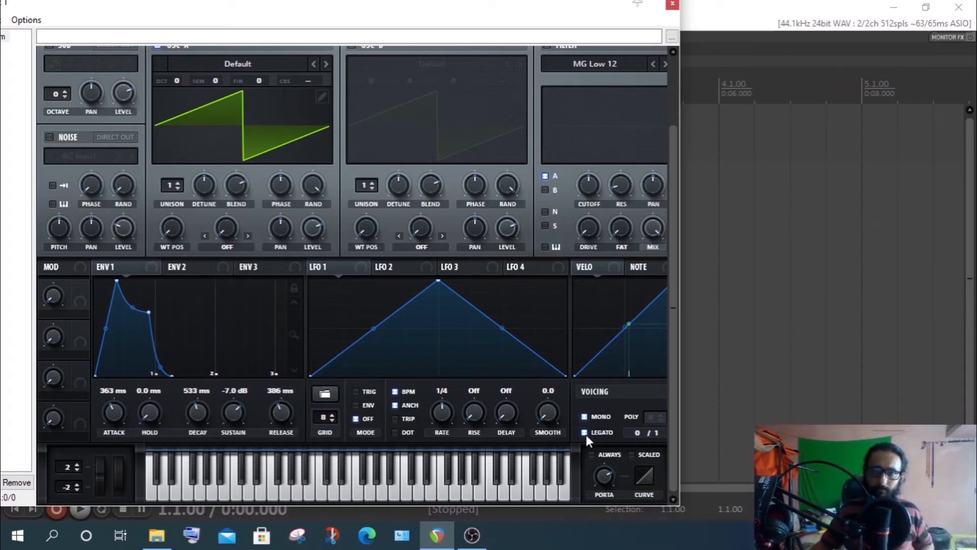
pyautogui.click(585, 432)
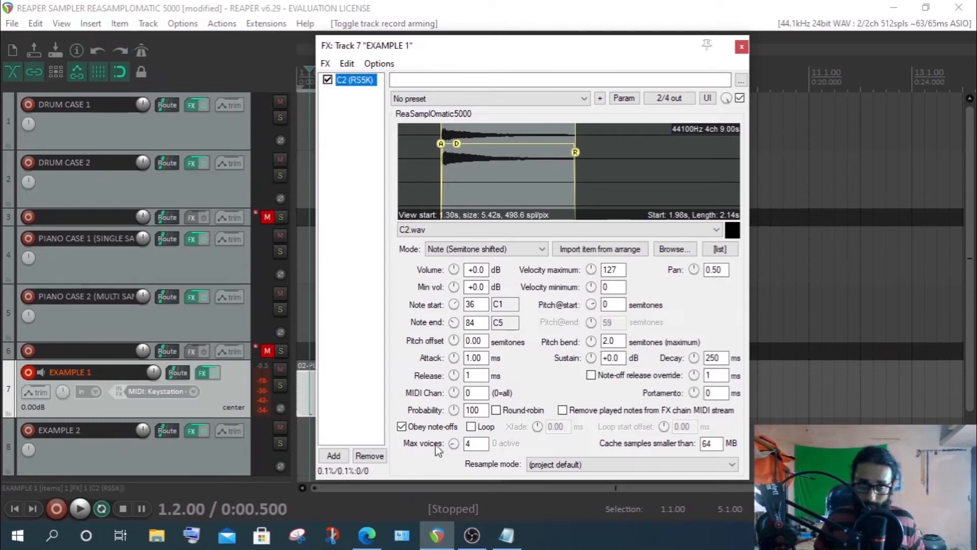
# - Try maximum voices values of 3 and 1 on the C2 sampler of the EXAMPLE 1 track
pyautogui.doubleClick(470, 443)
pyautogui.write('3')
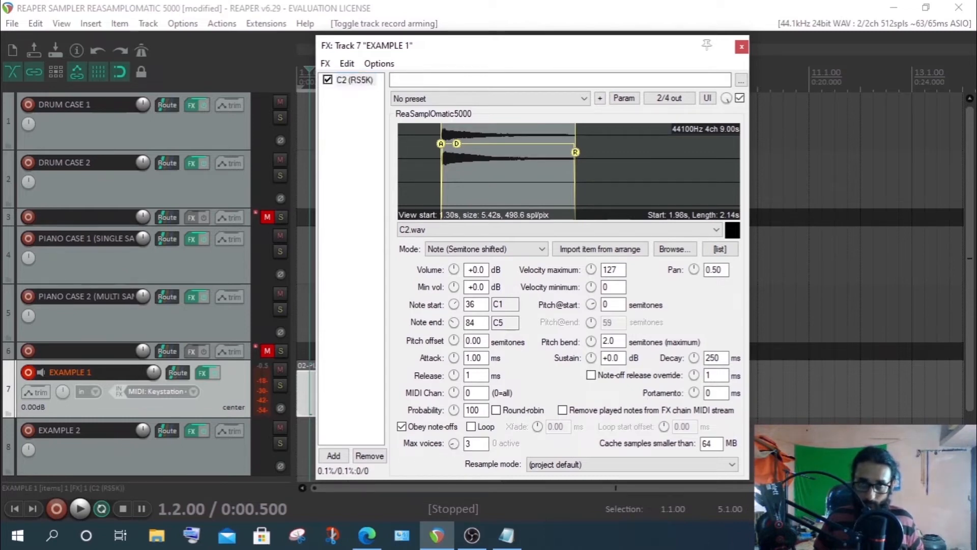
pyautogui.press('BackSpace')
pyautogui.write('1')
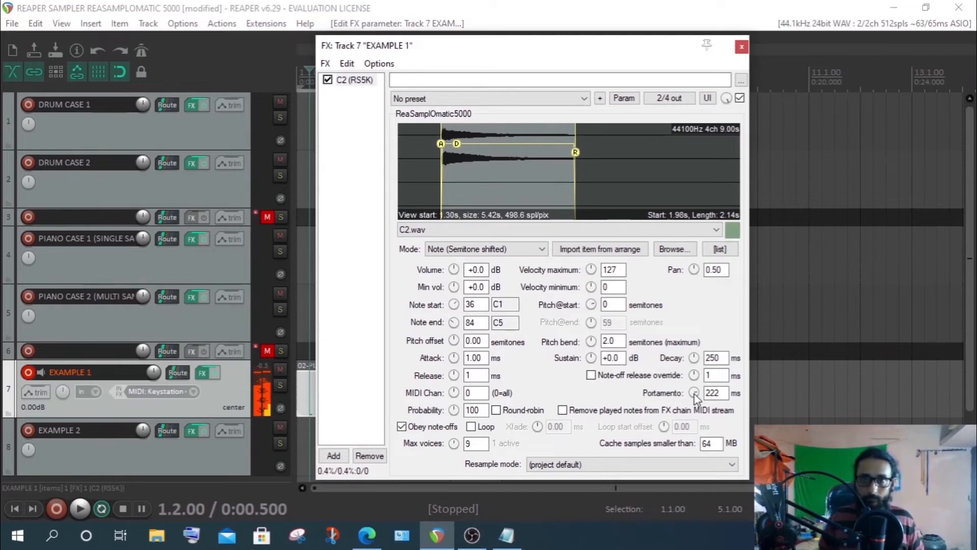
# - Raise the portamento of the C2 sampler on EXAMPLE 1 to 1000 ms and turn it back down
pyautogui.moveTo(695, 394); pyautogui.dragTo(695, 343)
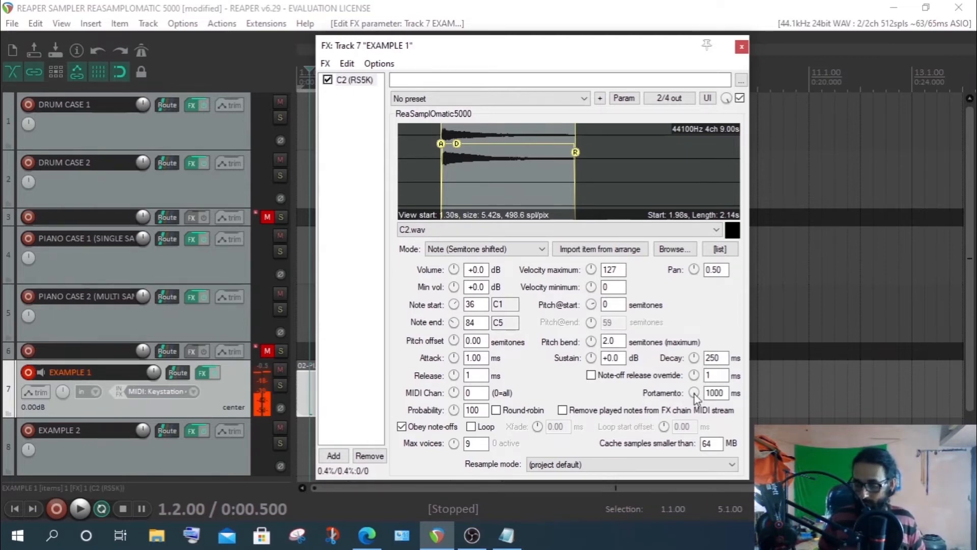
pyautogui.moveTo(696, 398); pyautogui.dragTo(696, 427)
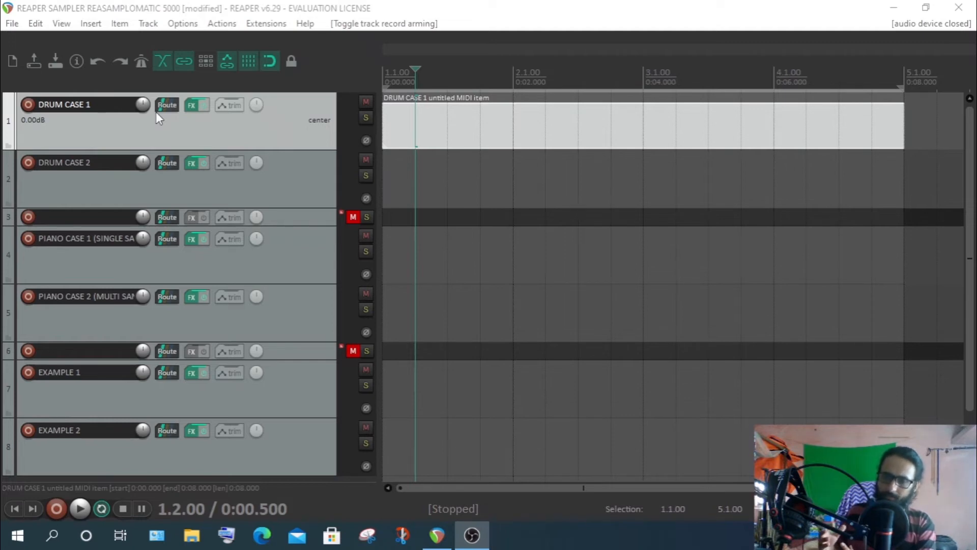
# - Go through the two drum case tracks and the two piano case tracks, selecting each in turn
pyautogui.click(276, 131)
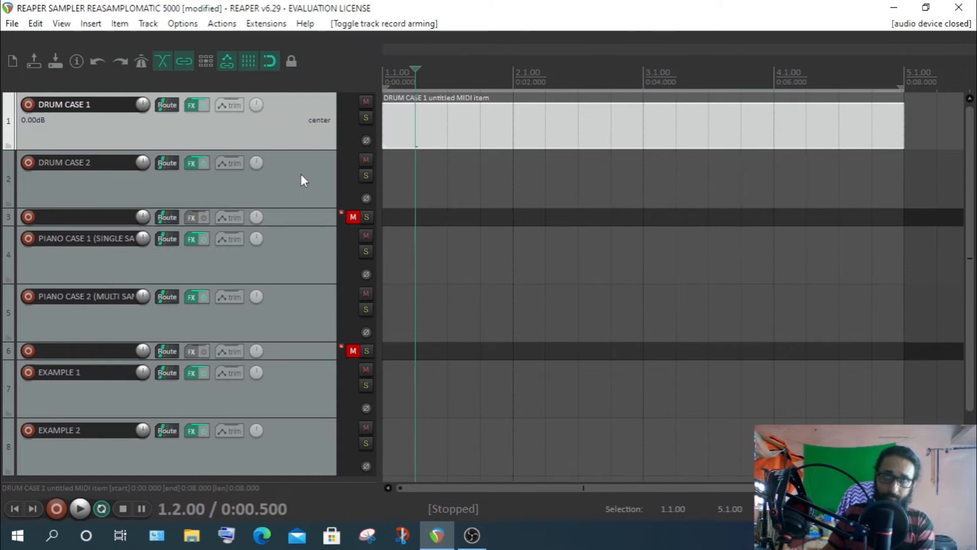
pyautogui.click(301, 174)
pyautogui.click(286, 257)
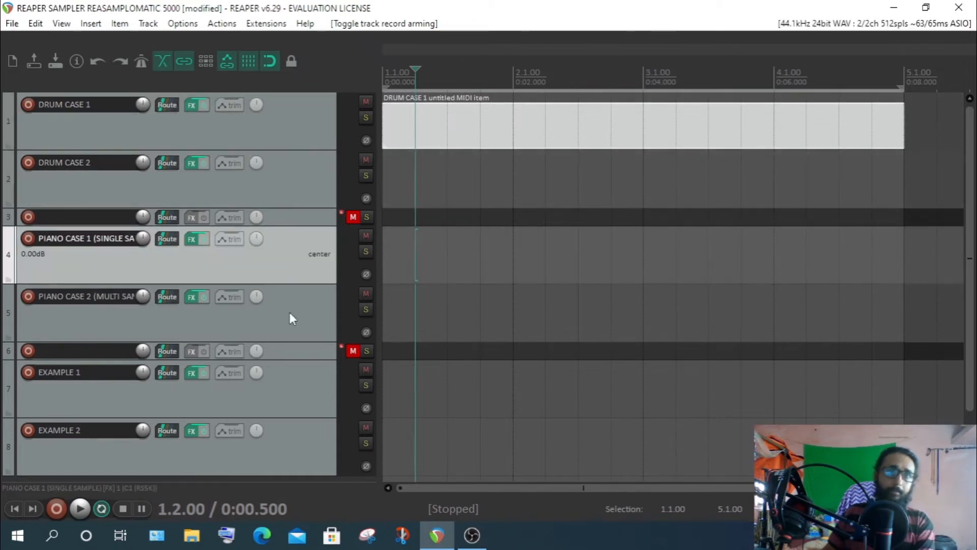
pyautogui.click(289, 313)
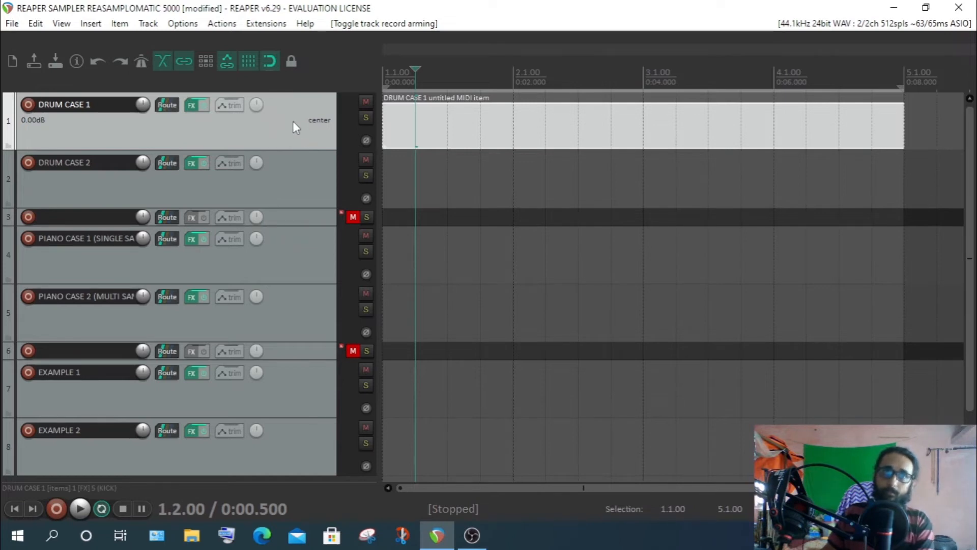
# - Open the effects chain of DRUM CASE 1 and look through MIDI Choke and the kick, snare, closed and open hi-hat samplers
pyautogui.click(192, 106)
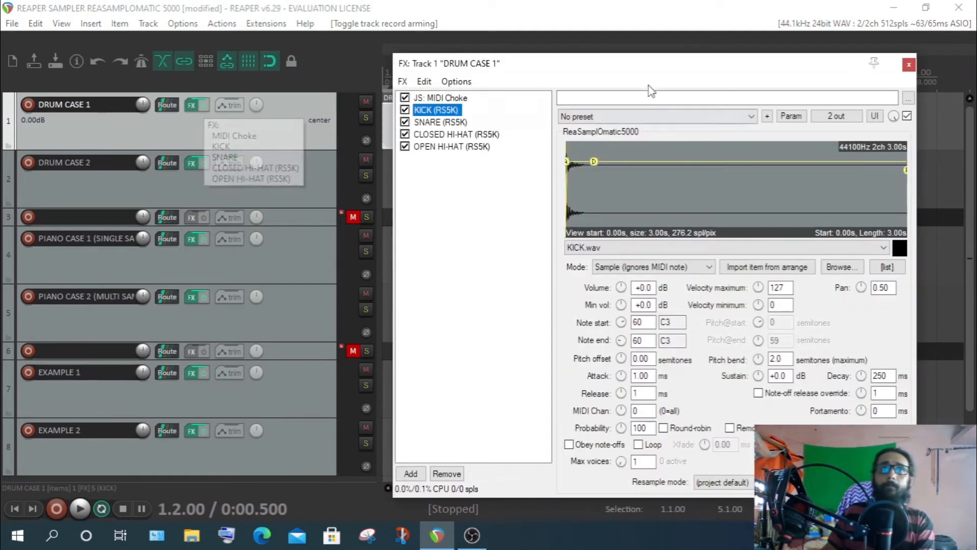
pyautogui.moveTo(650, 77); pyautogui.dragTo(509, 72)
pyautogui.click(301, 94)
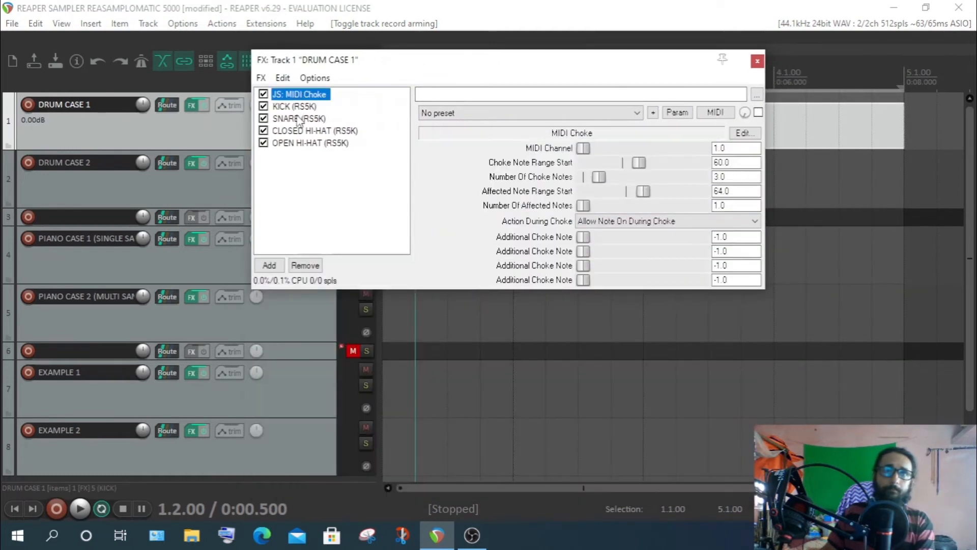
pyautogui.click(295, 107)
pyautogui.click(298, 119)
pyautogui.click(301, 132)
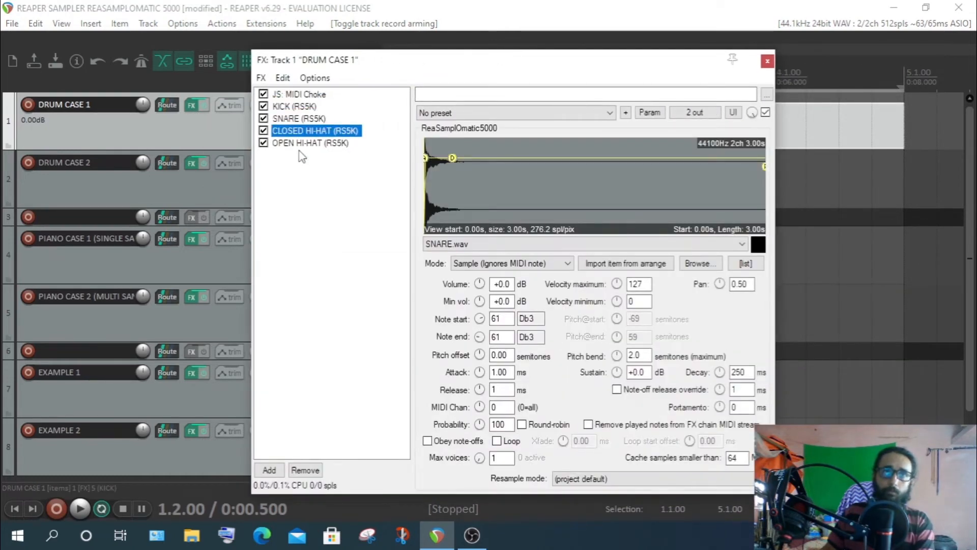
pyautogui.click(303, 152)
pyautogui.click(304, 143)
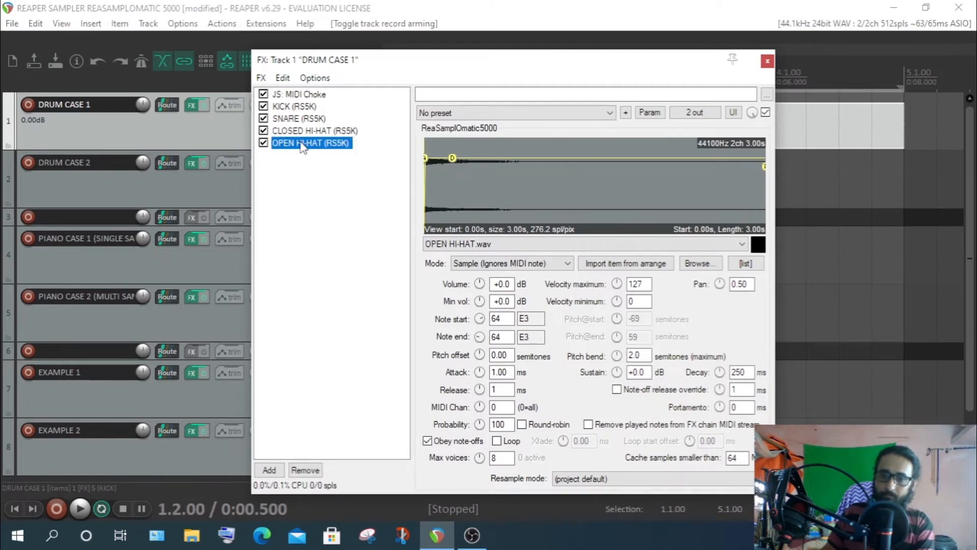
pyautogui.click(304, 106)
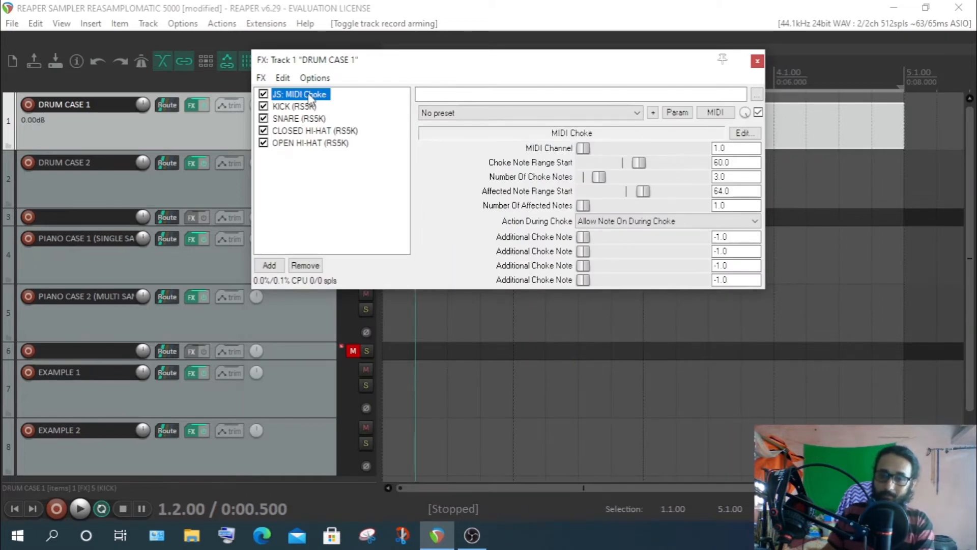
pyautogui.click(316, 181)
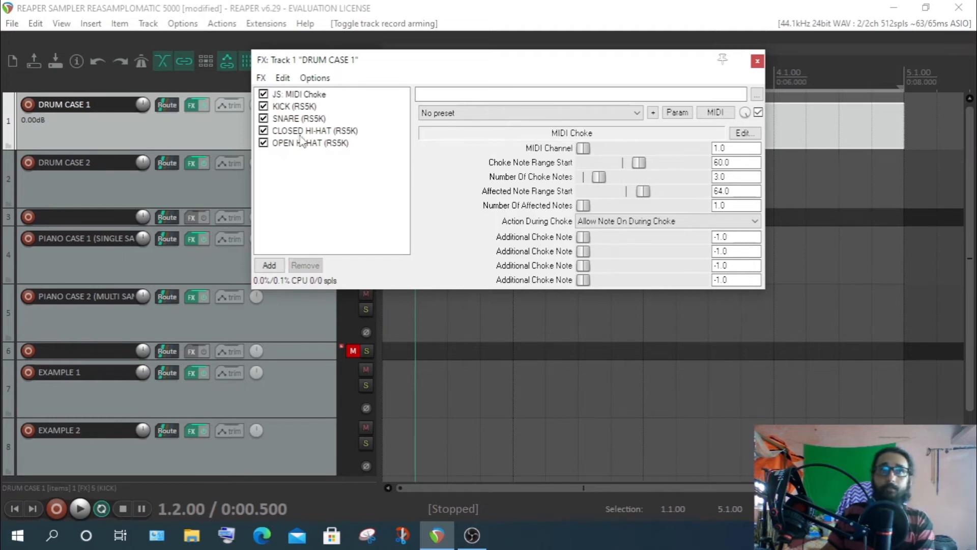
# - Examine and compare the loaded sample, note range and voice settings of the four drum samplers from kick to open hi-hat
pyautogui.click(298, 108)
pyautogui.click(296, 119)
pyautogui.click(299, 130)
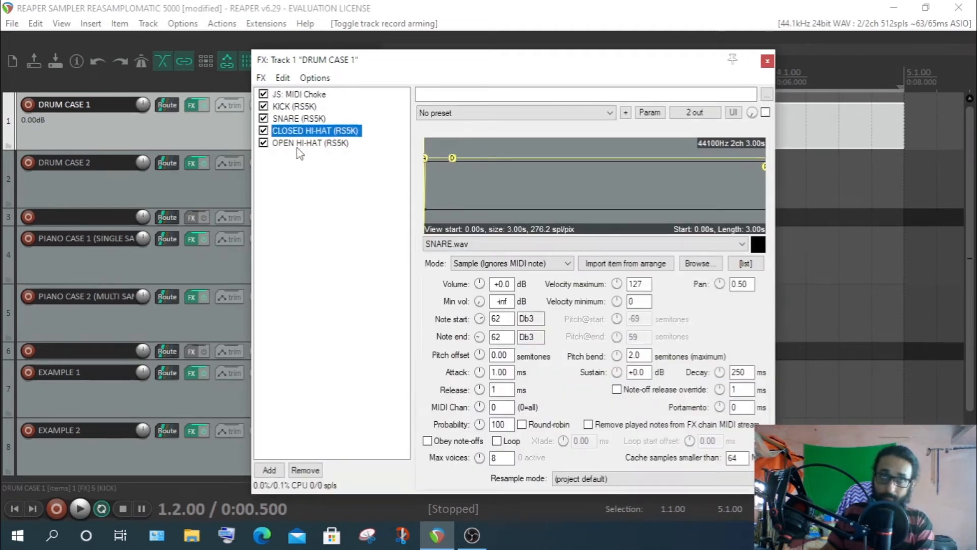
pyautogui.click(299, 143)
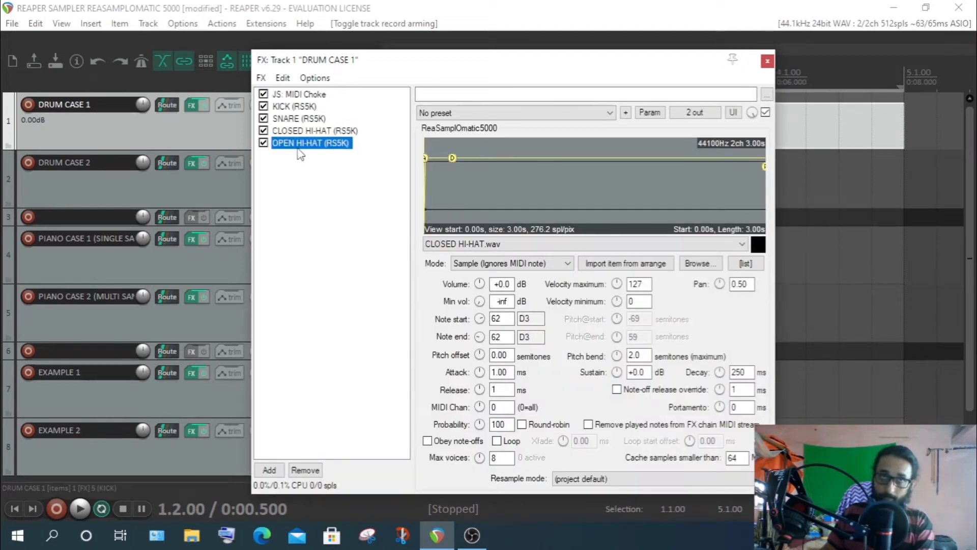
pyautogui.click(300, 106)
pyautogui.click(300, 118)
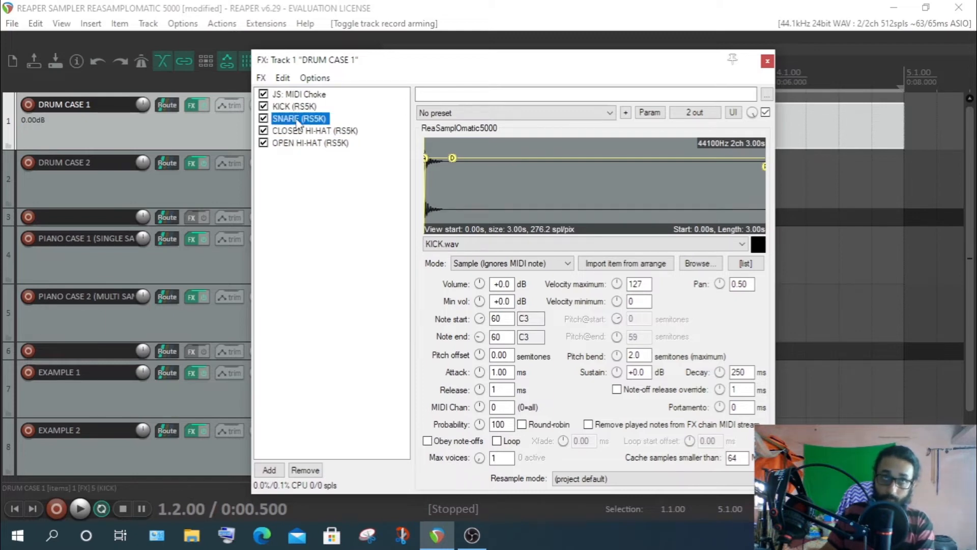
pyautogui.click(298, 131)
pyautogui.click(299, 143)
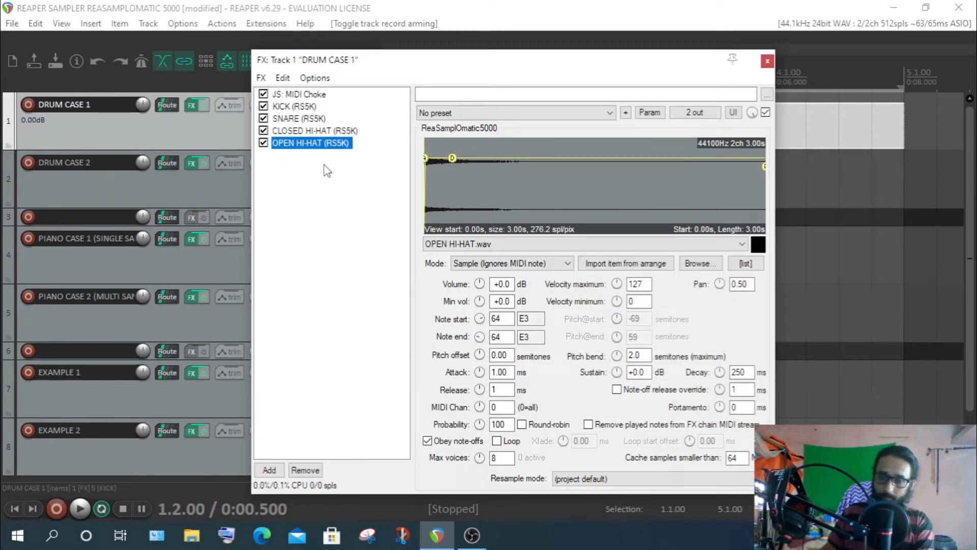
pyautogui.click(304, 108)
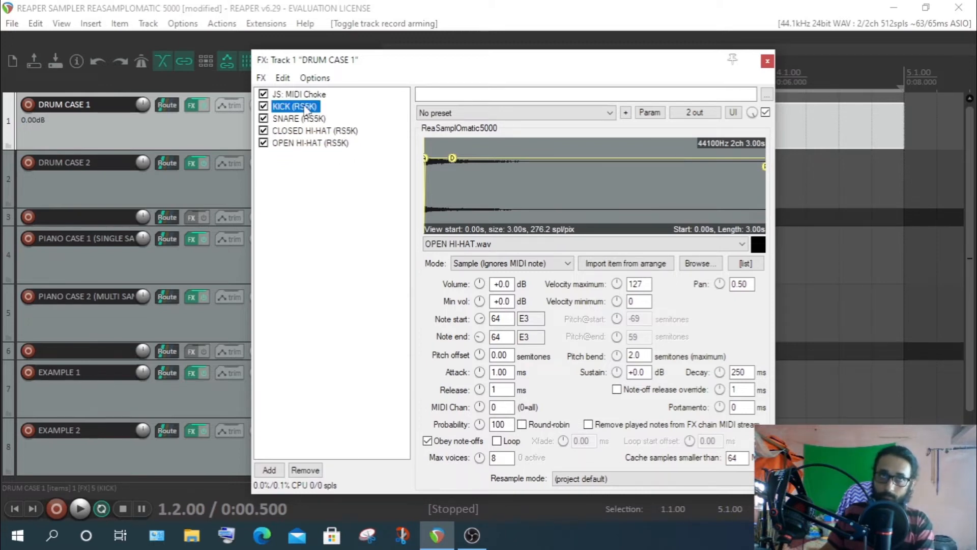
pyautogui.press('Down')
pyautogui.press('Down')
pyautogui.press('Down')
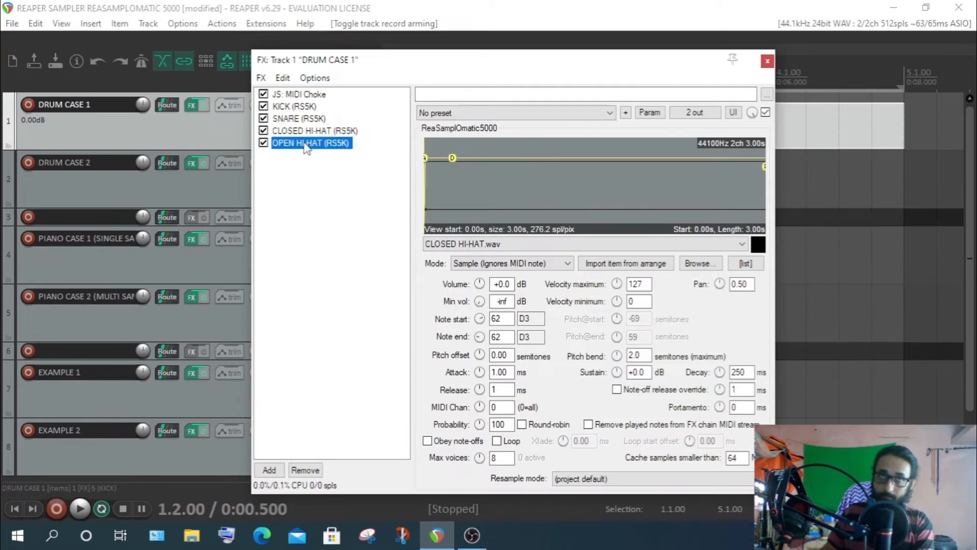
pyautogui.click(305, 108)
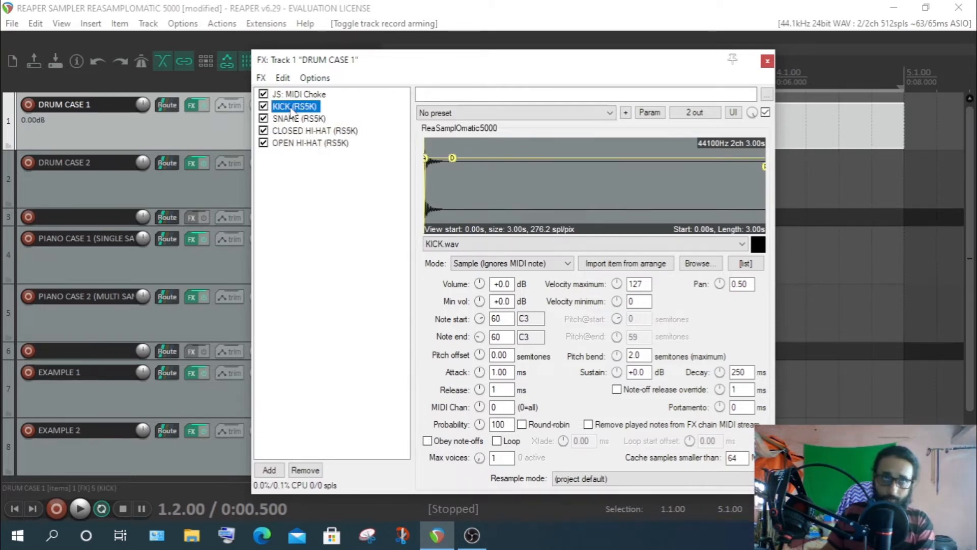
pyautogui.click(297, 119)
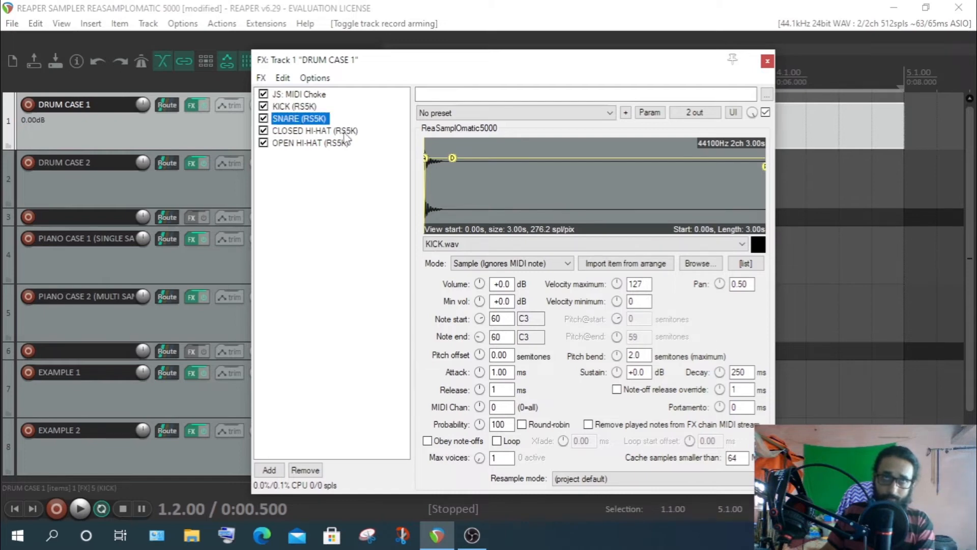
pyautogui.click(289, 131)
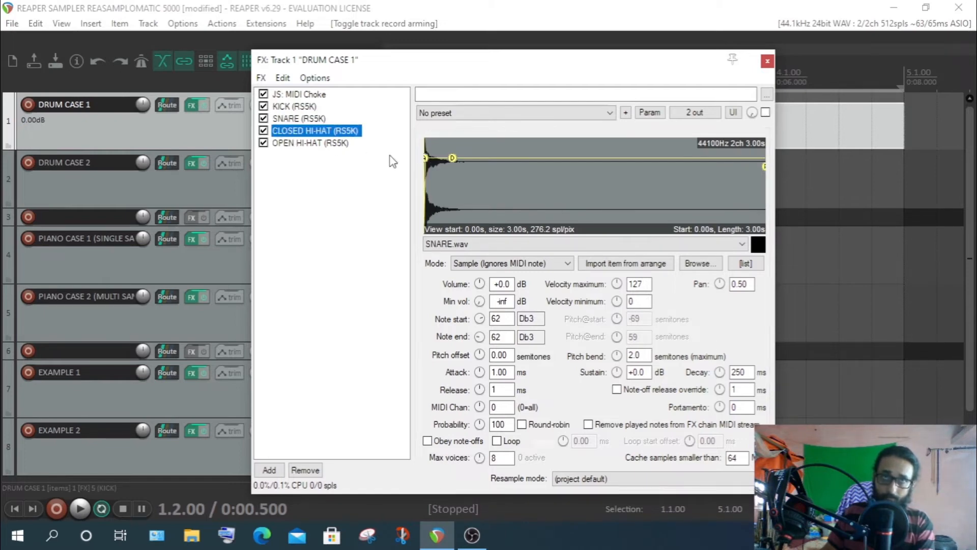
pyautogui.click(283, 143)
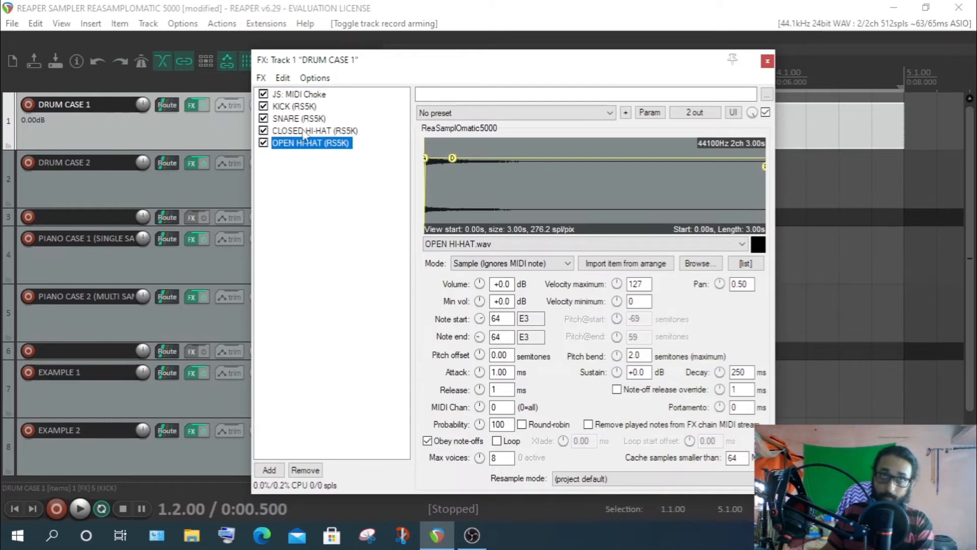
# - Examine the playback mode choices and the minimum volume setting of the kick sampler
pyautogui.click(284, 108)
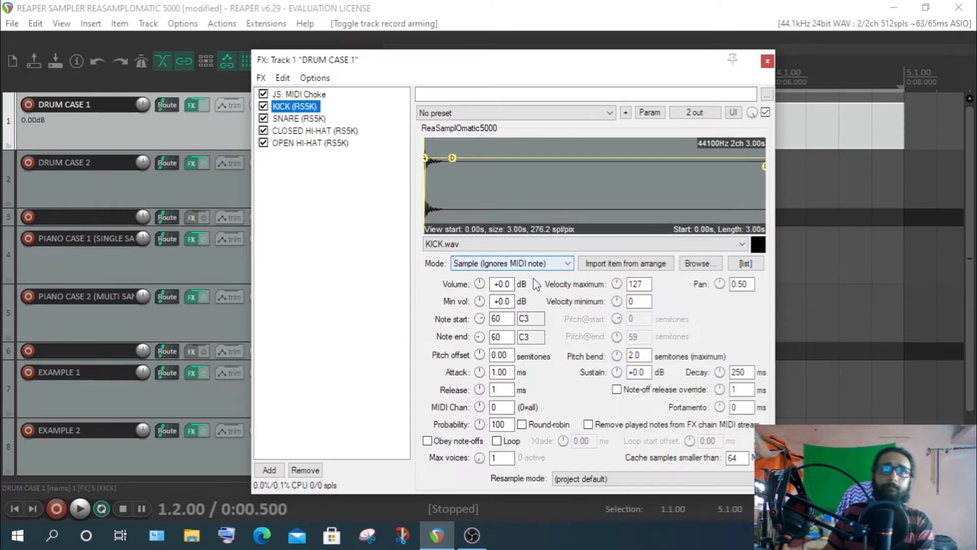
pyautogui.click(514, 267)
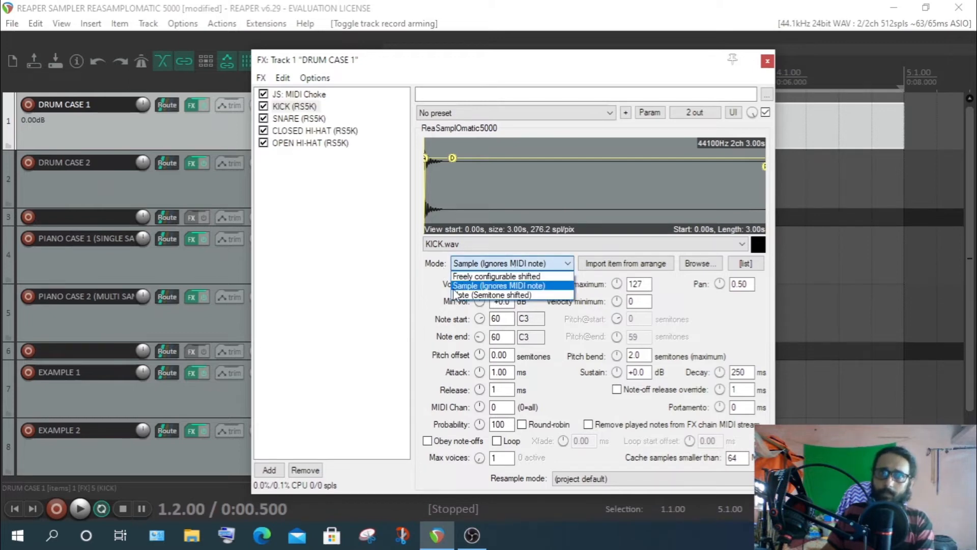
pyautogui.click(442, 268)
pyautogui.click(462, 268)
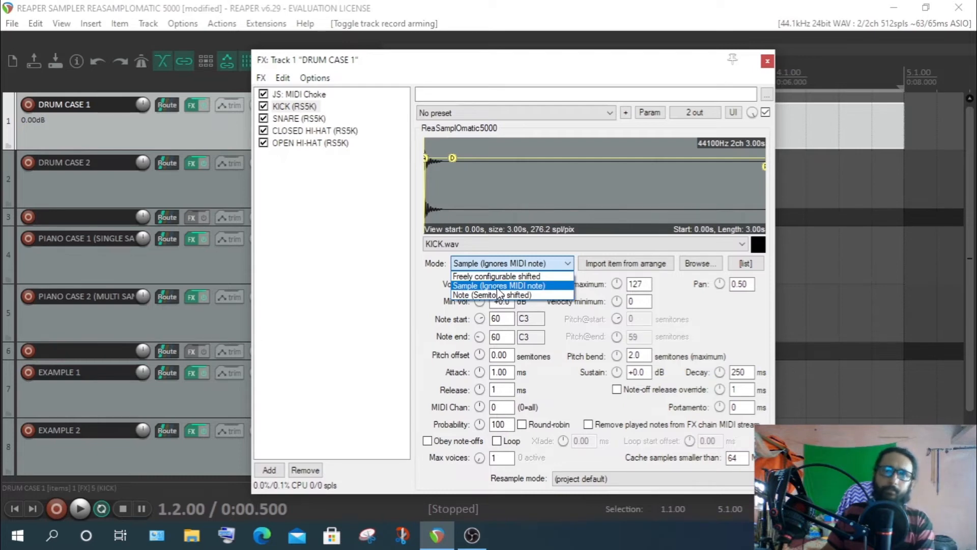
pyautogui.click(428, 285)
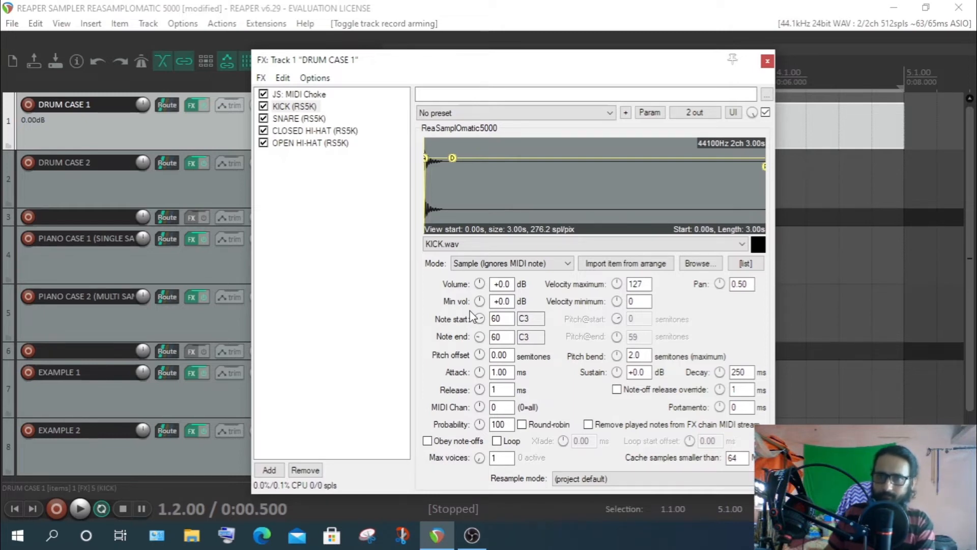
pyautogui.click(502, 301)
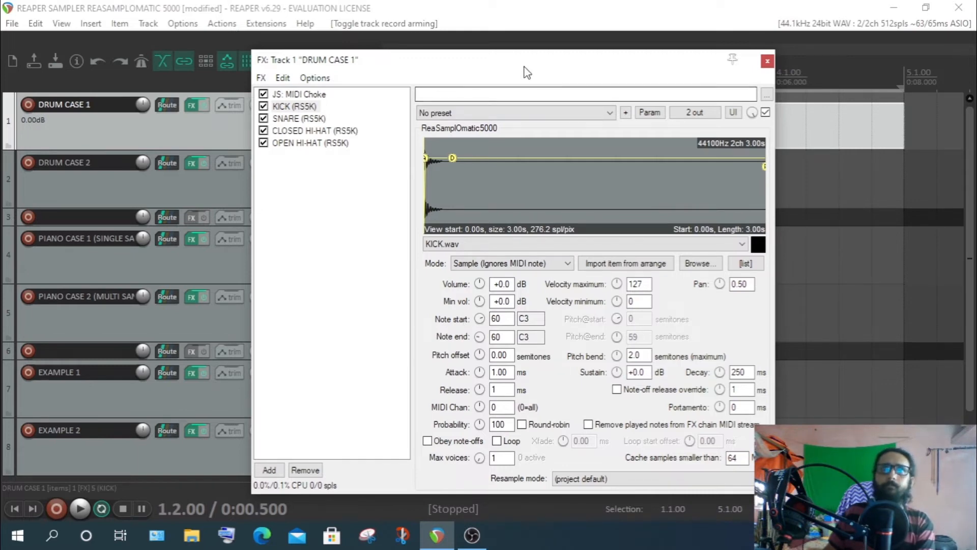
# - Place the DRUM CASE 1 MIDI editor and effects chain side by side, and arm that track for recording
pyautogui.moveTo(524, 63); pyautogui.dragTo(596, 50)
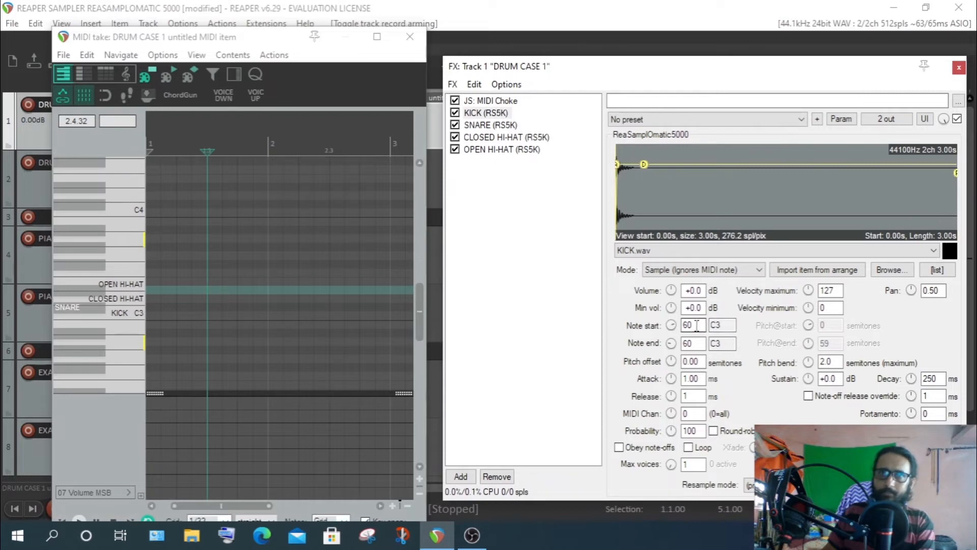
pyautogui.click(80, 72)
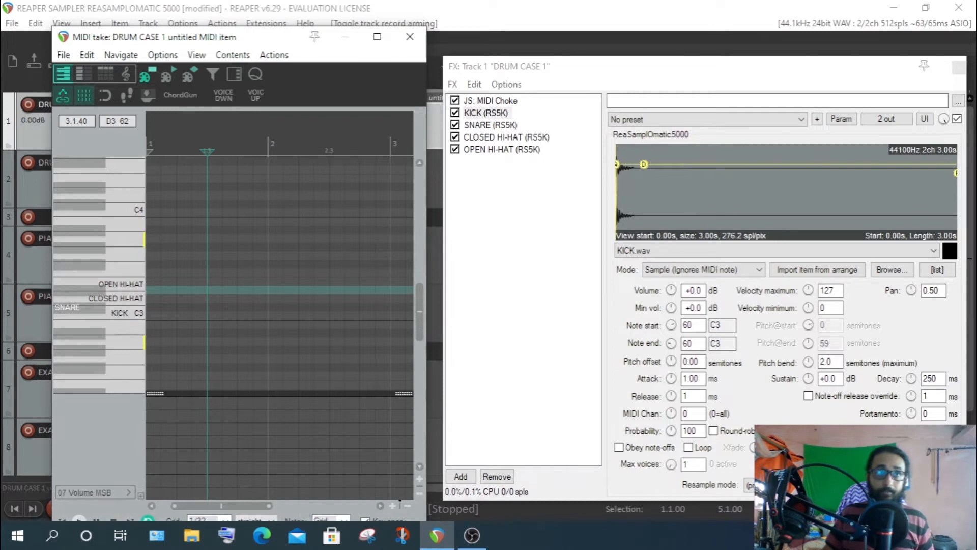
pyautogui.moveTo(268, 38); pyautogui.dragTo(421, 129)
pyautogui.click(29, 105)
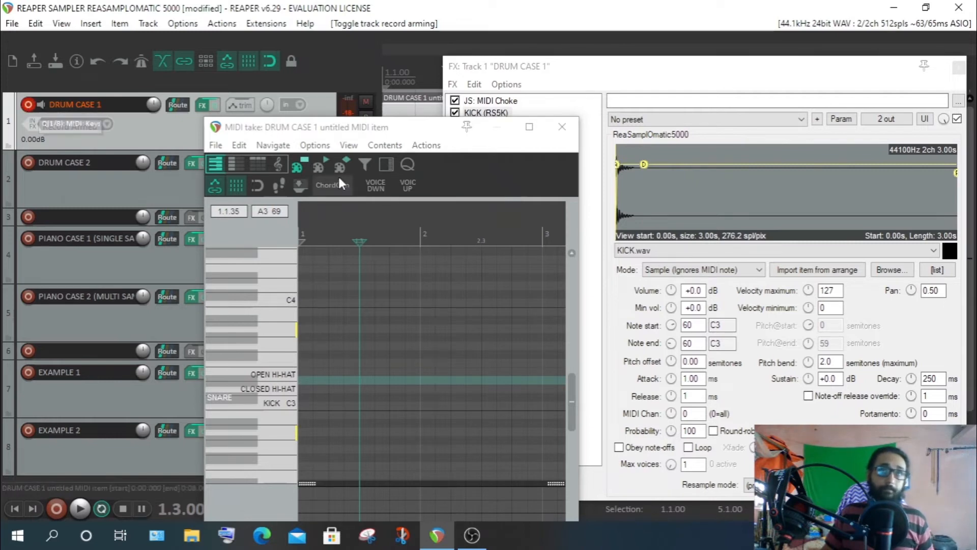
pyautogui.moveTo(392, 134); pyautogui.dragTo(224, 35)
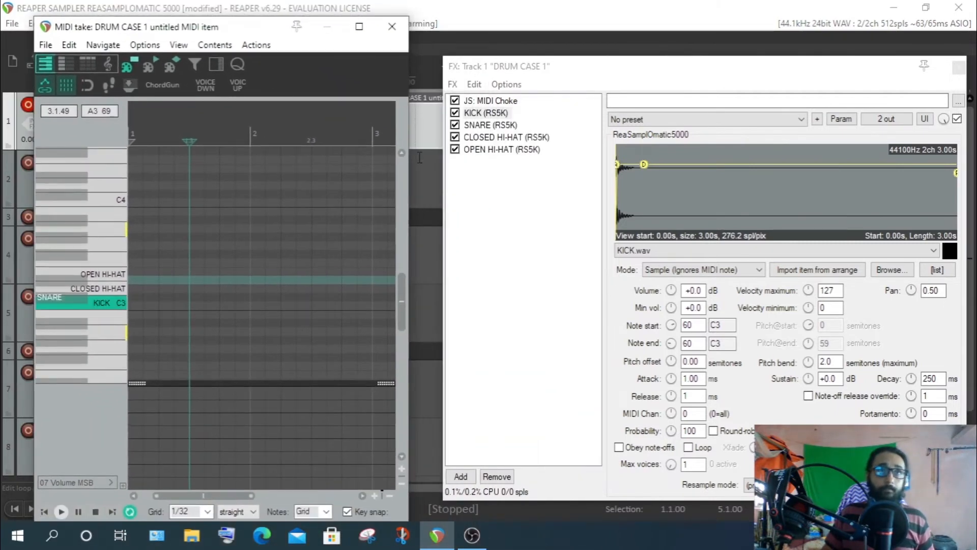
pyautogui.moveTo(726, 74); pyautogui.dragTo(711, 57)
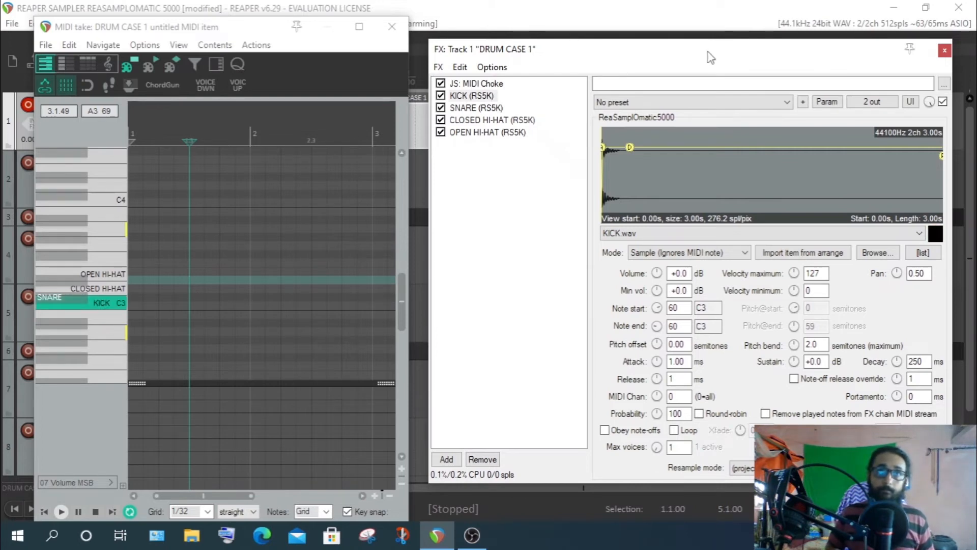
# - Bypass the snare, closed hi-hat and open hi-hat samplers so that only the kick sampler stays active with MIDI Choke
pyautogui.click(441, 108)
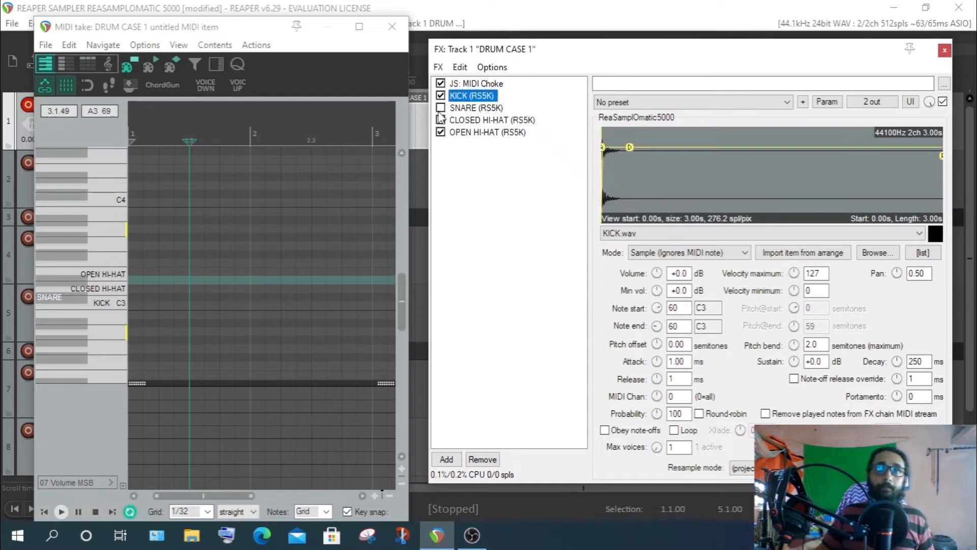
pyautogui.click(440, 120)
pyautogui.click(440, 132)
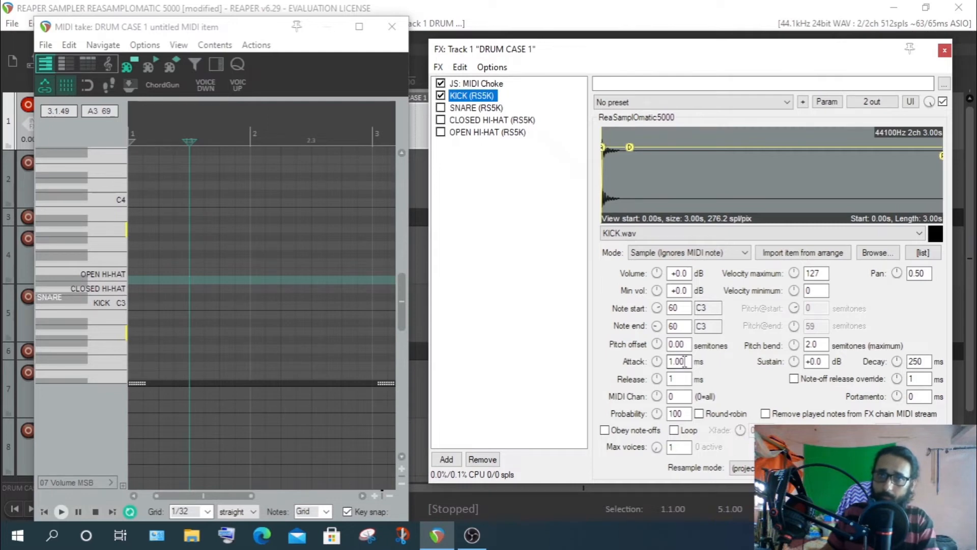
pyautogui.moveTo(687, 61); pyautogui.dragTo(678, 59)
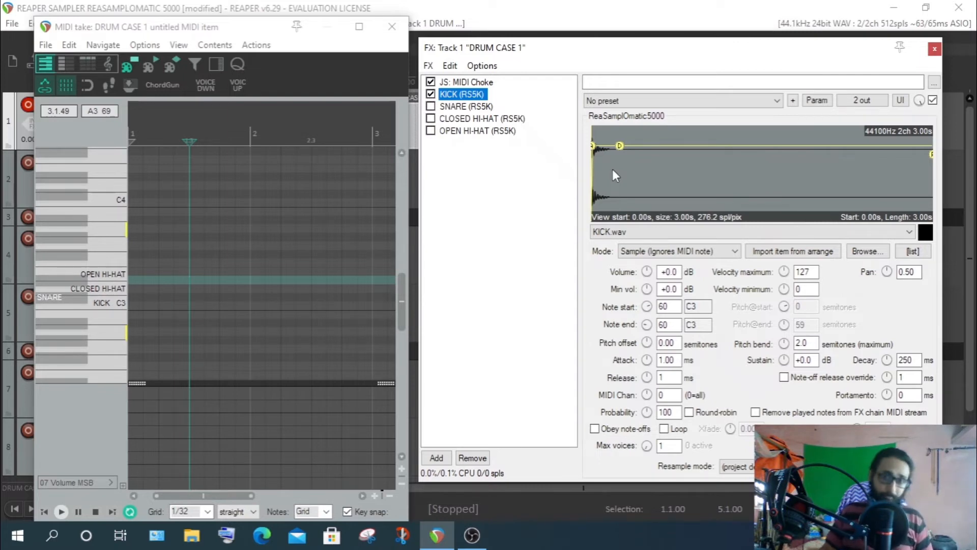
# - Try the kick sampler with Obey note-offs on and off, leave it off, and check its maximum voices setting
pyautogui.click(594, 429)
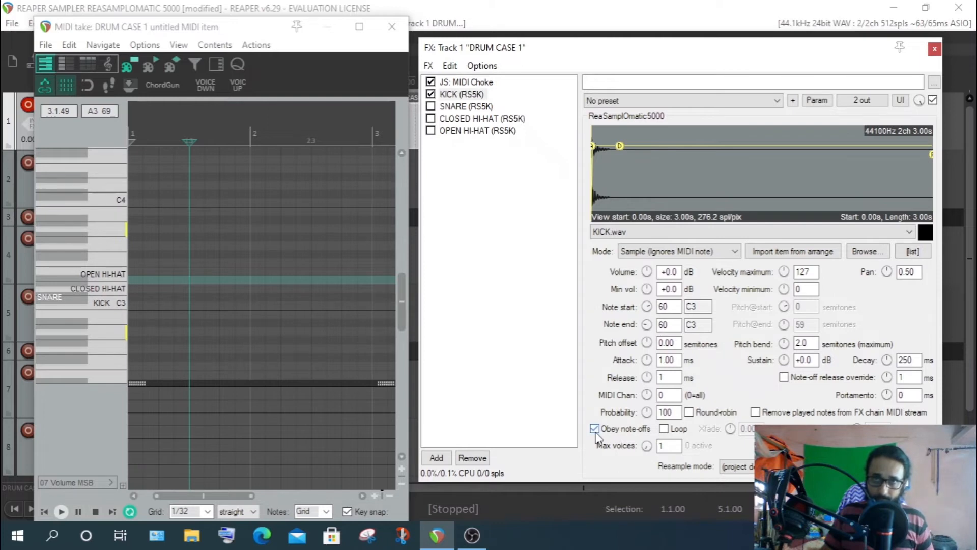
pyautogui.click(594, 428)
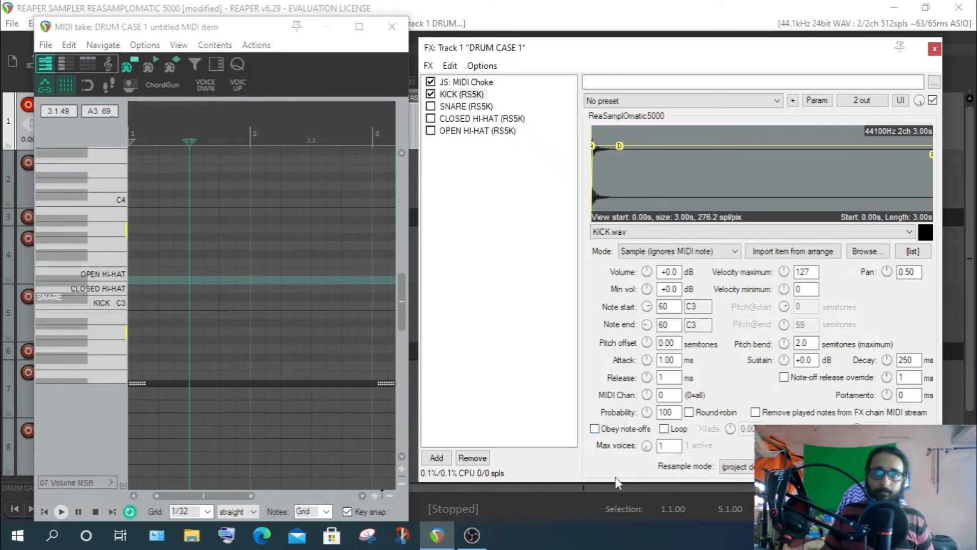
pyautogui.click(596, 429)
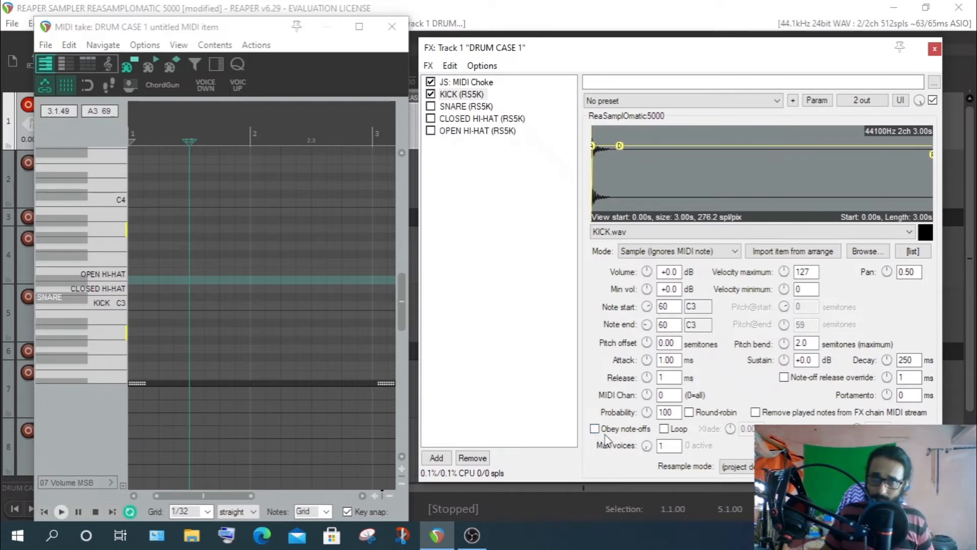
pyautogui.doubleClick(667, 448)
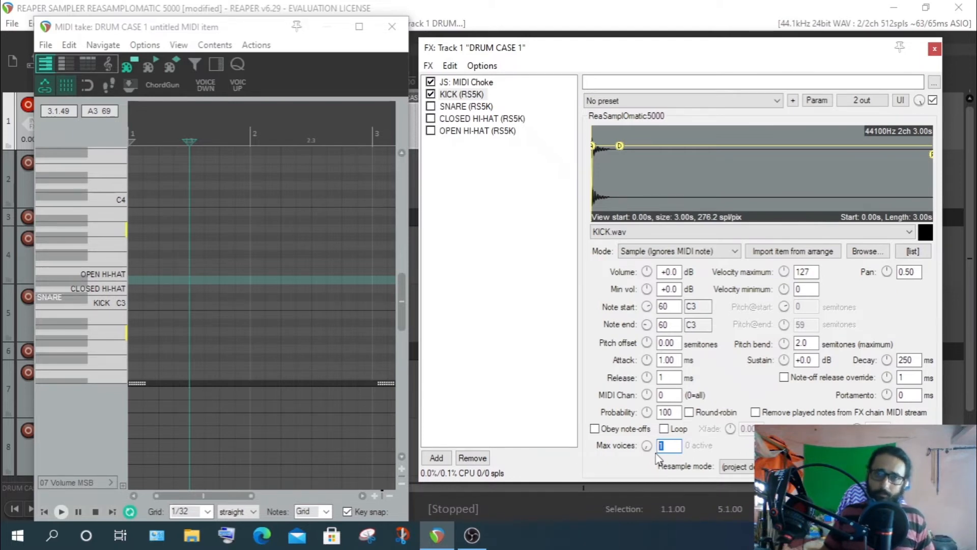
# - Toggle the kick sampler off and back on, and enable the snare sampler alongside it
pyautogui.click(431, 94)
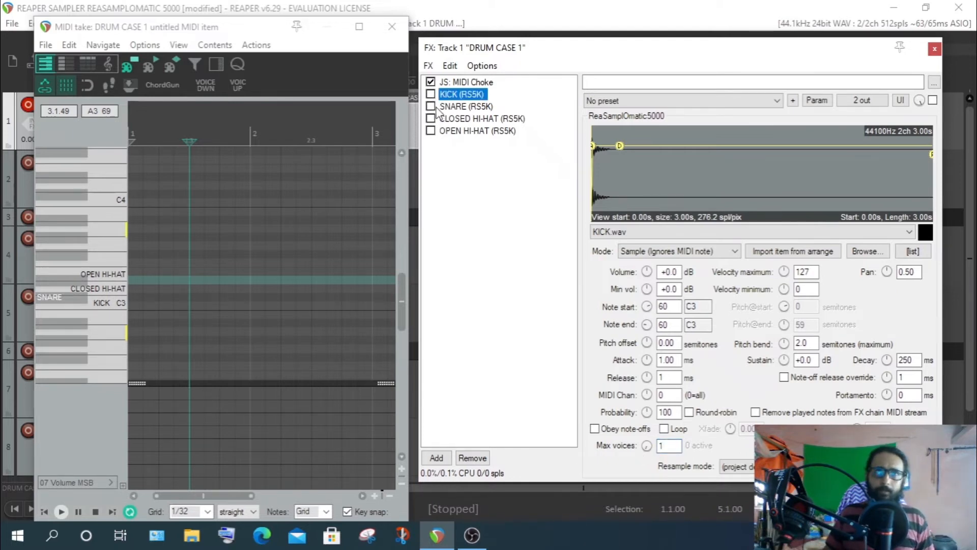
pyautogui.click(431, 95)
pyautogui.click(430, 107)
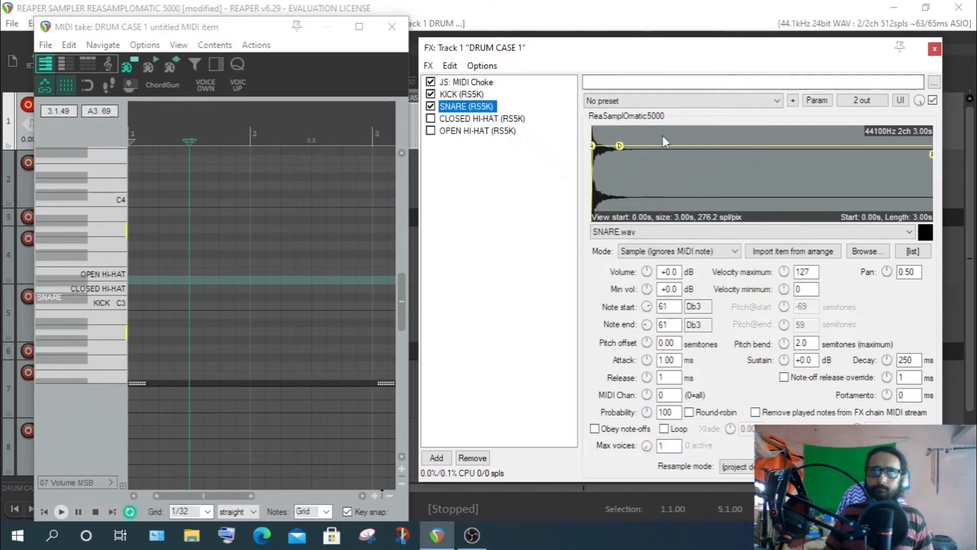
pyautogui.moveTo(682, 55); pyautogui.dragTo(640, 42)
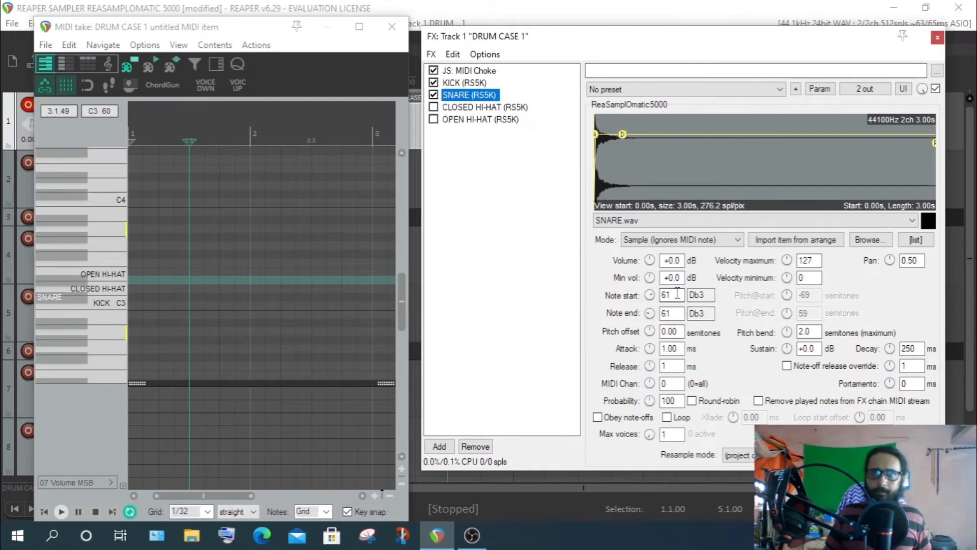
# - Compare the snare sampler's note start with the SNARE row in the named notes view, and return to the piano roll view
pyautogui.moveTo(677, 295); pyautogui.dragTo(655, 295)
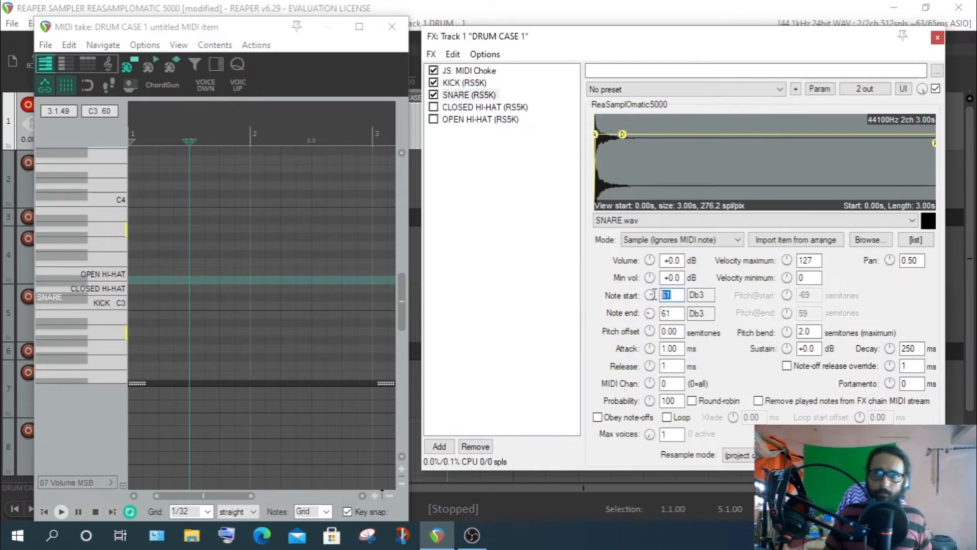
pyautogui.click(69, 61)
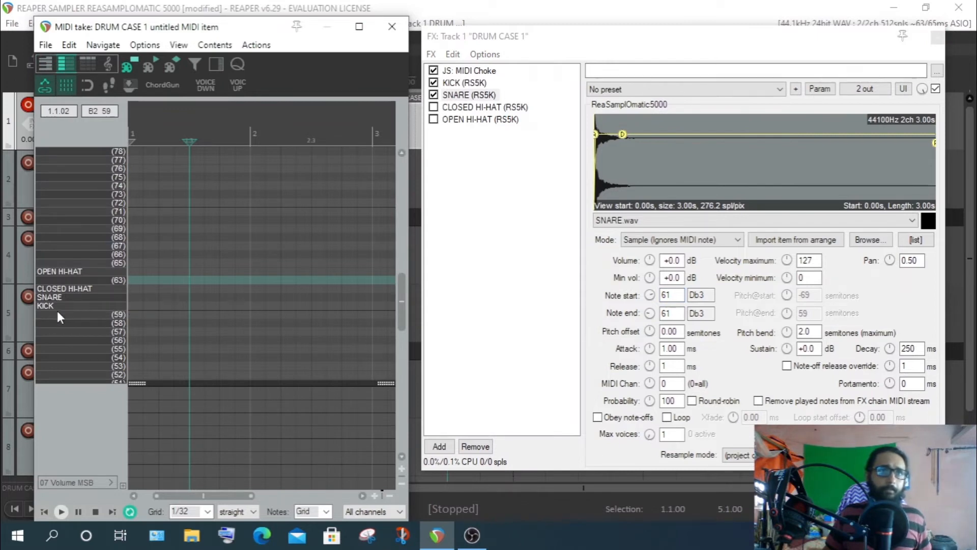
pyautogui.click(51, 297)
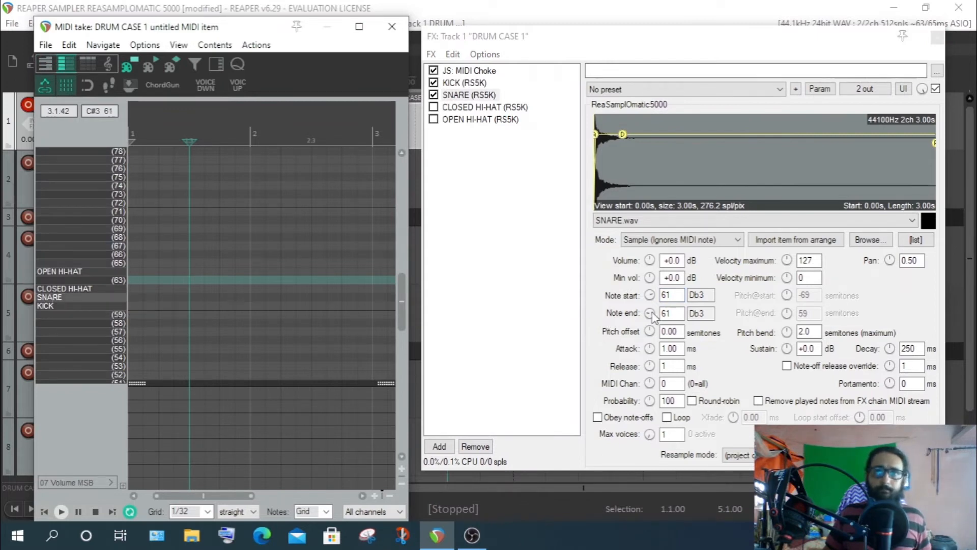
pyautogui.doubleClick(671, 295)
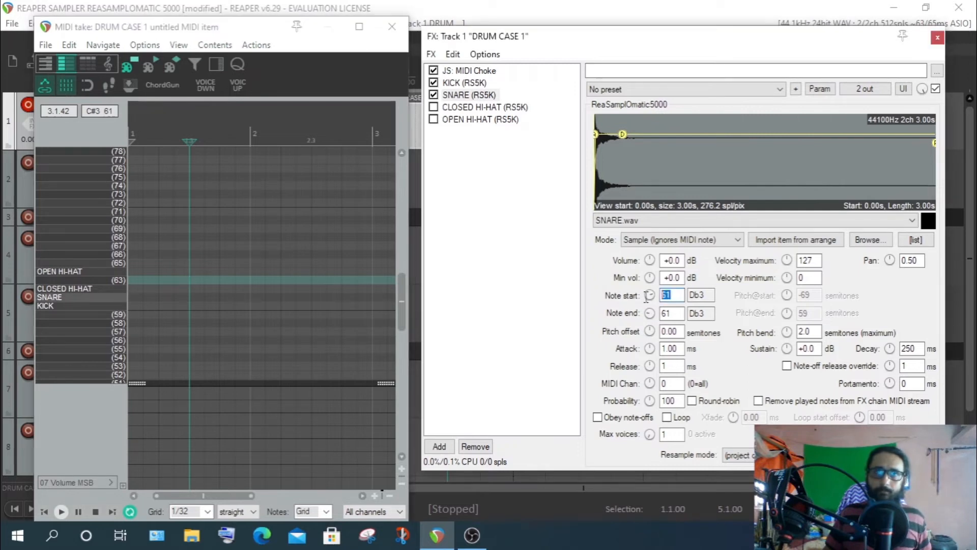
pyautogui.click(51, 63)
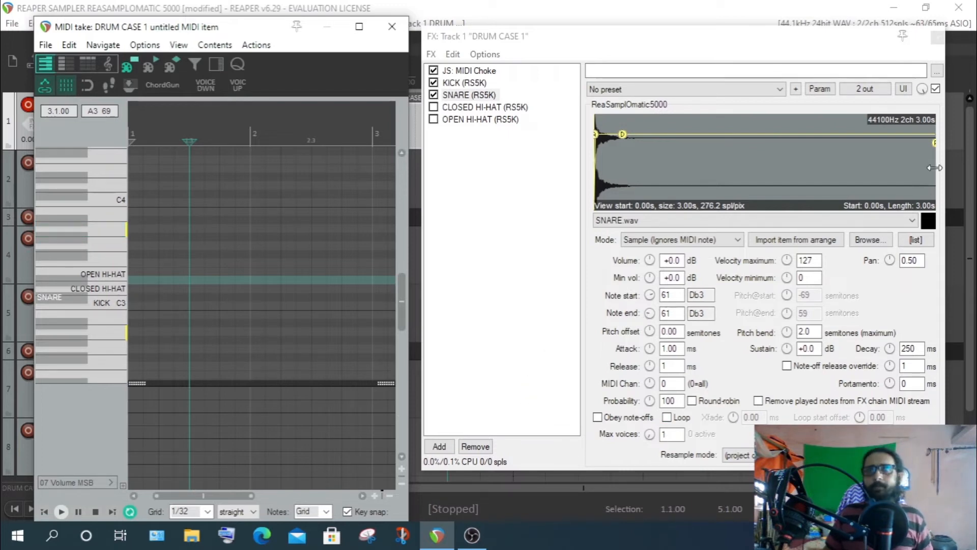
# - Shorten the snare sample to a length of about 0.31 s by moving its end point
pyautogui.moveTo(934, 168); pyautogui.dragTo(640, 196)
pyautogui.scroll(6, 619, 176)
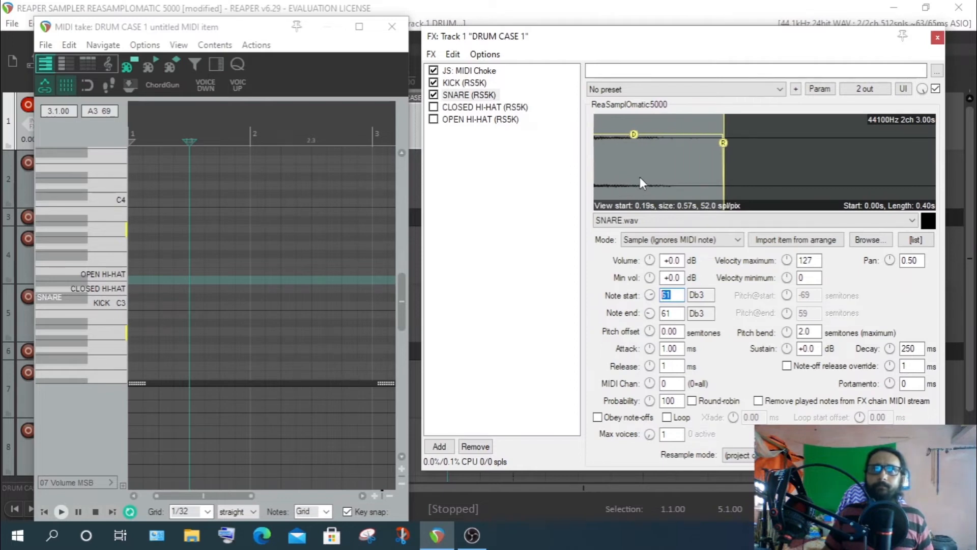
pyautogui.moveTo(725, 177); pyautogui.dragTo(682, 176)
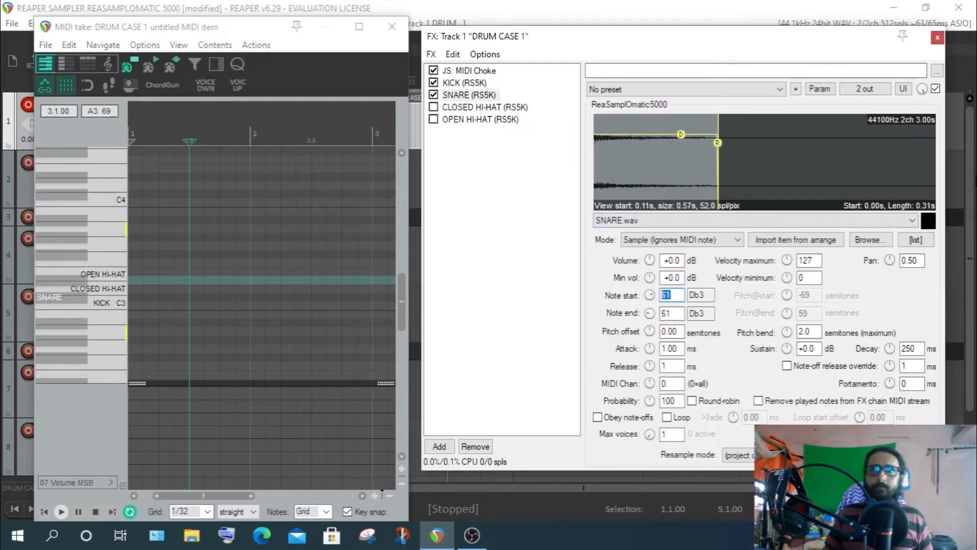
pyautogui.moveTo(597, 176); pyautogui.dragTo(645, 169)
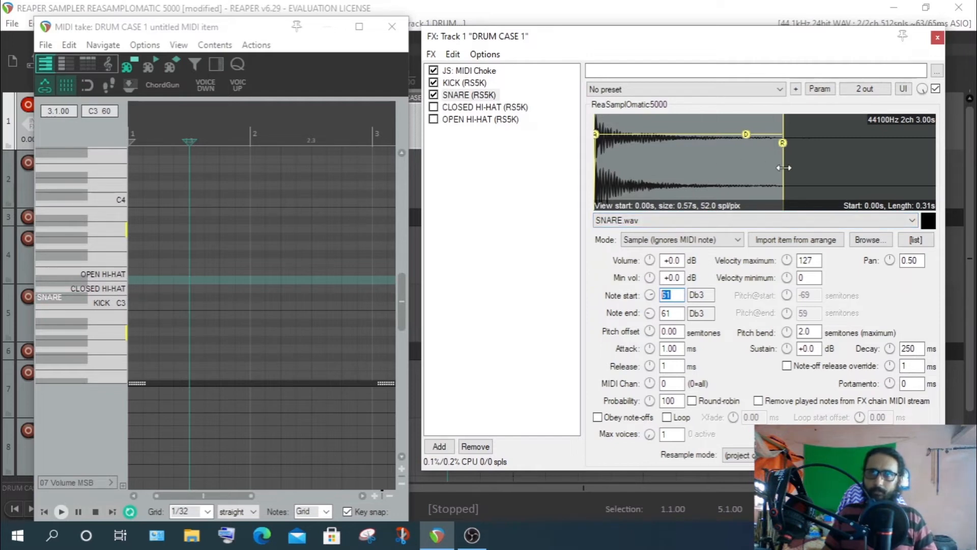
# - Try snare sample lengths of about 0.04 s and 0.10 s, and extend the end point to about 1.80 s
pyautogui.moveTo(783, 168)
pyautogui.mouseDown()
pyautogui.moveTo(655, 171)
pyautogui.moveTo(618, 176)
pyautogui.moveTo(621, 184)
pyautogui.mouseUp()
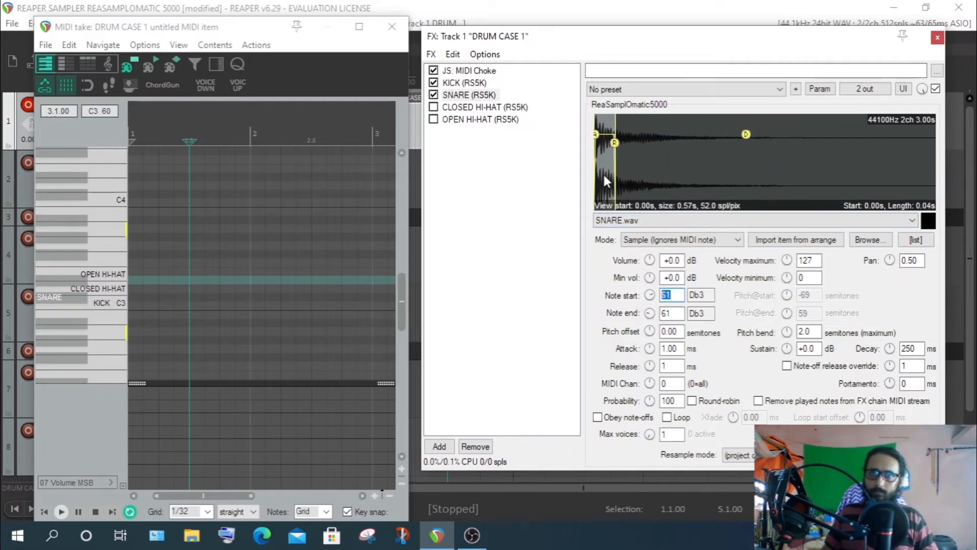
pyautogui.moveTo(614, 164); pyautogui.dragTo(653, 167)
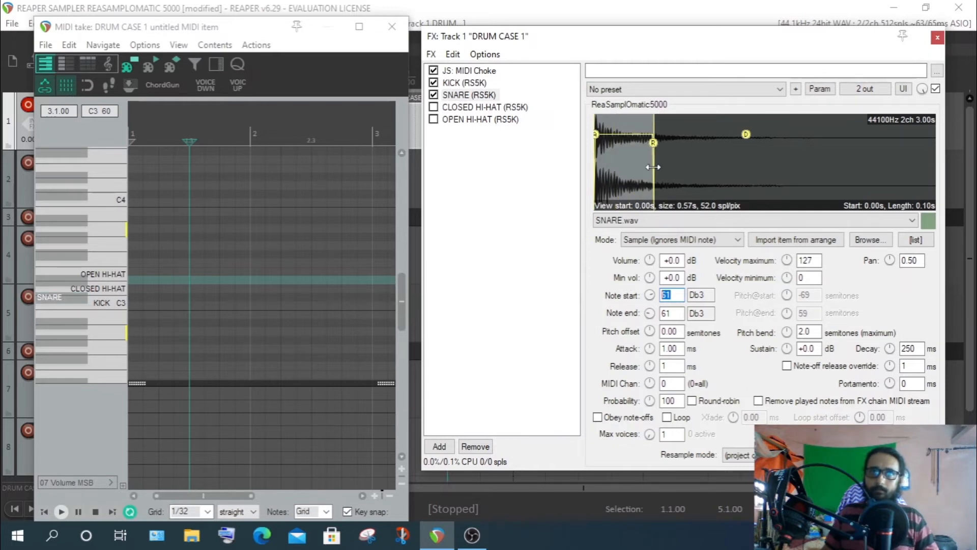
pyautogui.moveTo(656, 165); pyautogui.dragTo(972, 163)
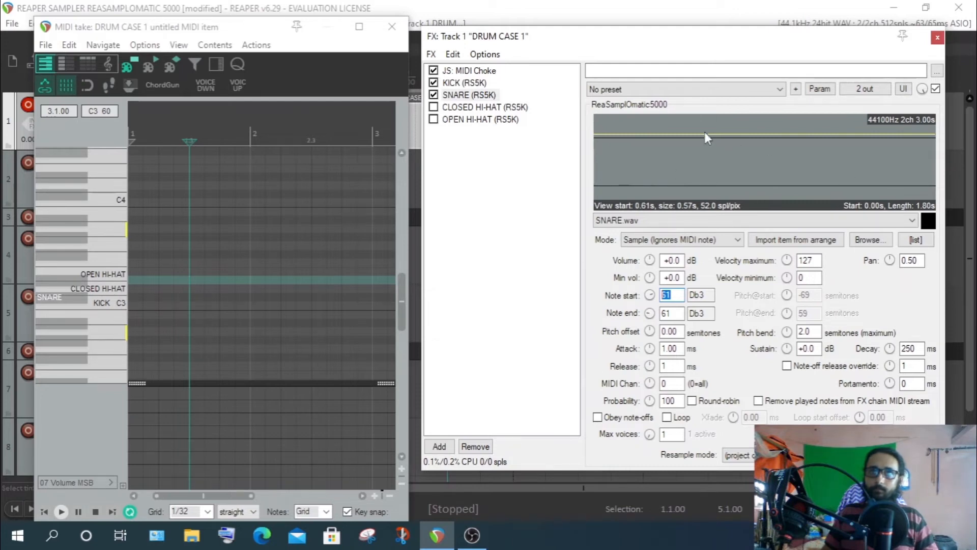
pyautogui.hscroll(-5, 705, 132)
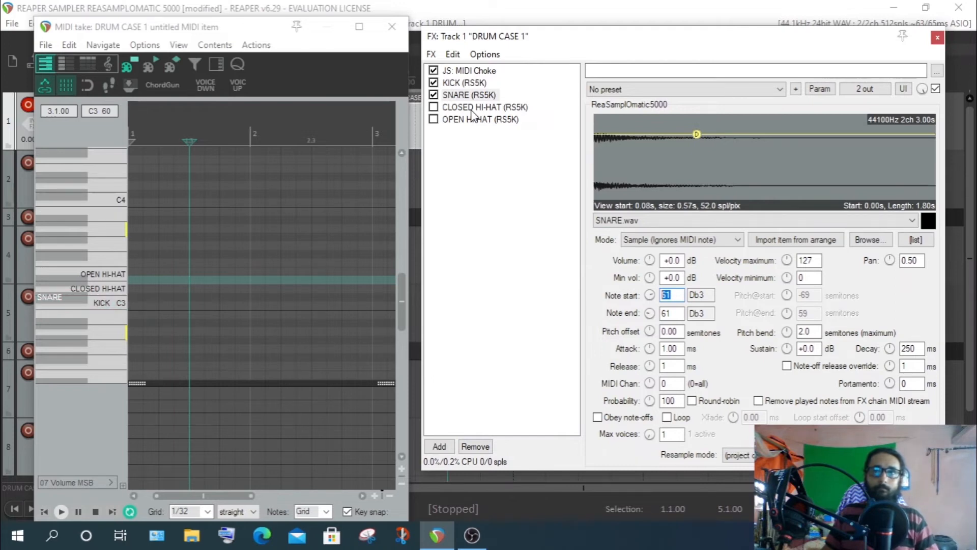
# - Enable the closed hi-hat sampler and display its settings to check the note start and note end
pyautogui.click(435, 108)
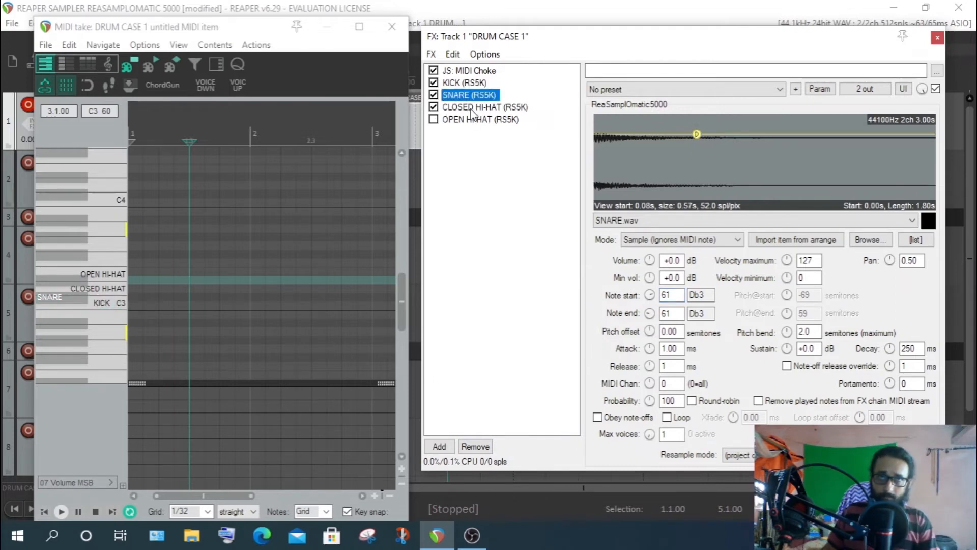
pyautogui.click(472, 109)
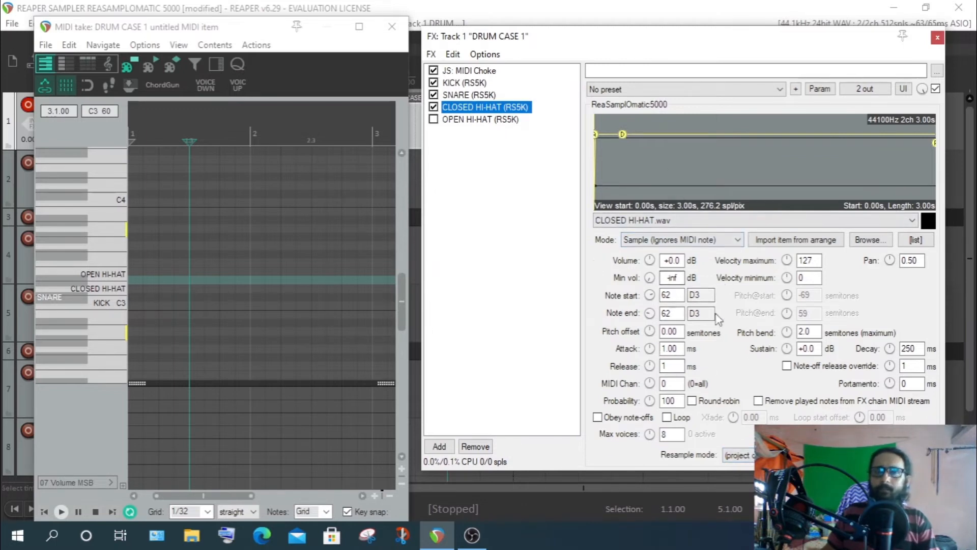
pyautogui.click(677, 294)
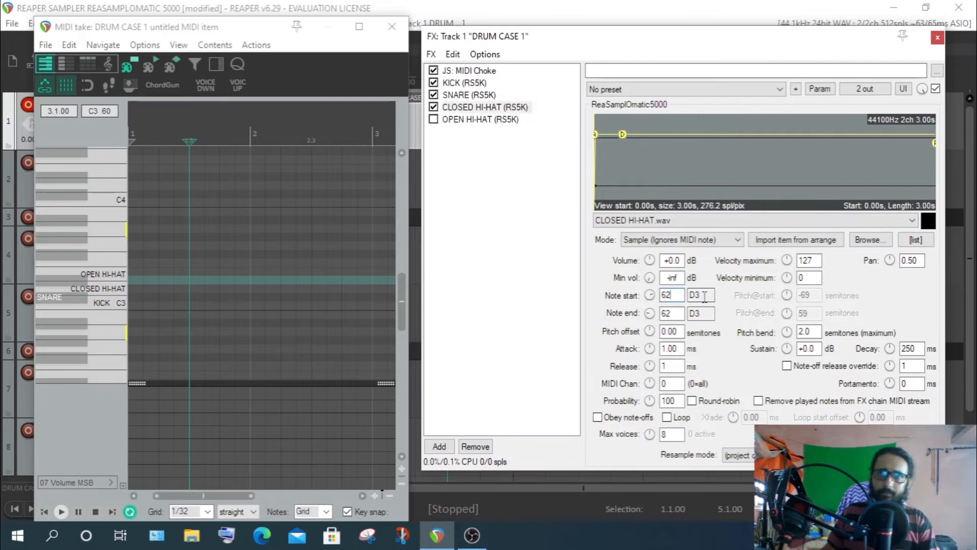
pyautogui.moveTo(705, 296); pyautogui.dragTo(673, 317)
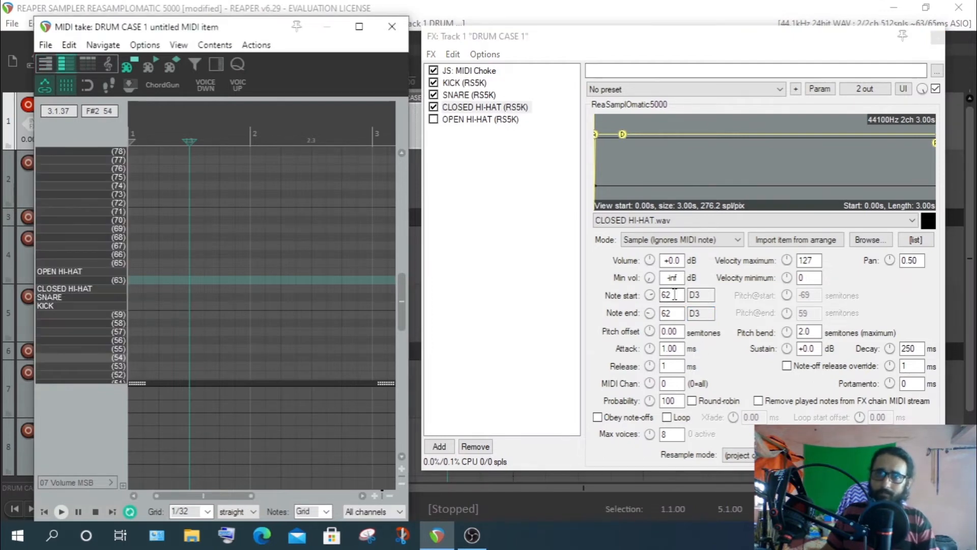
# - Match the closed hi-hat sampler's note start to the CLOSED HI-HAT row in the named notes view, and return to the piano roll view
pyautogui.moveTo(677, 295); pyautogui.dragTo(656, 292)
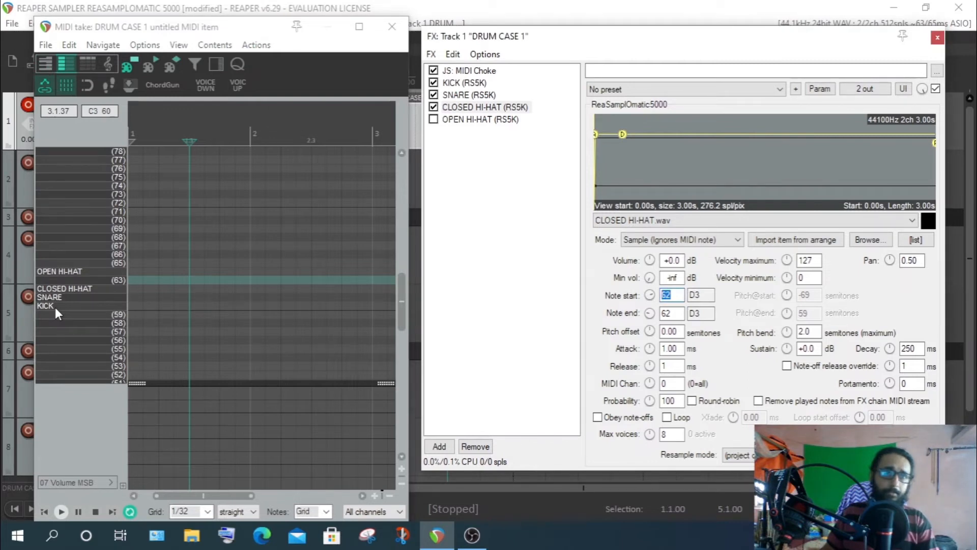
pyautogui.click(85, 288)
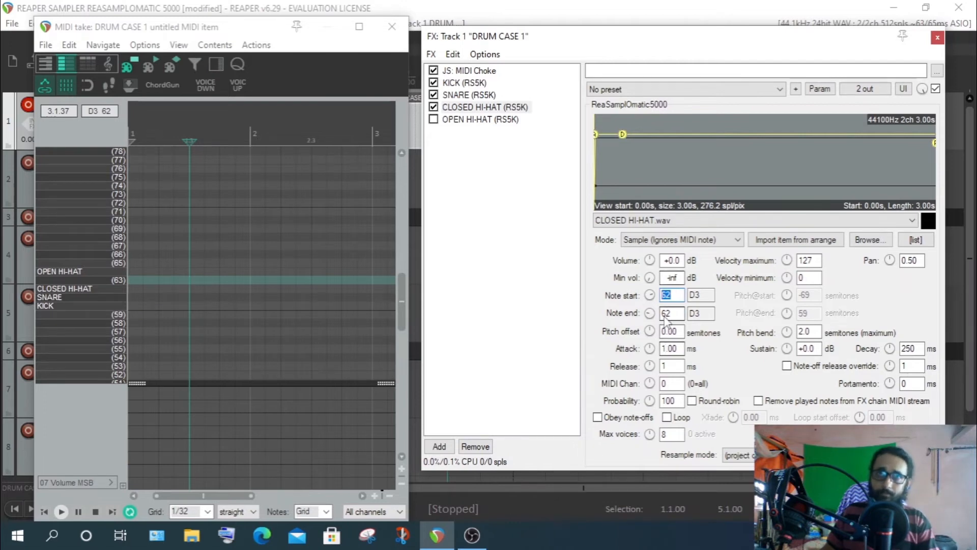
pyautogui.click(44, 62)
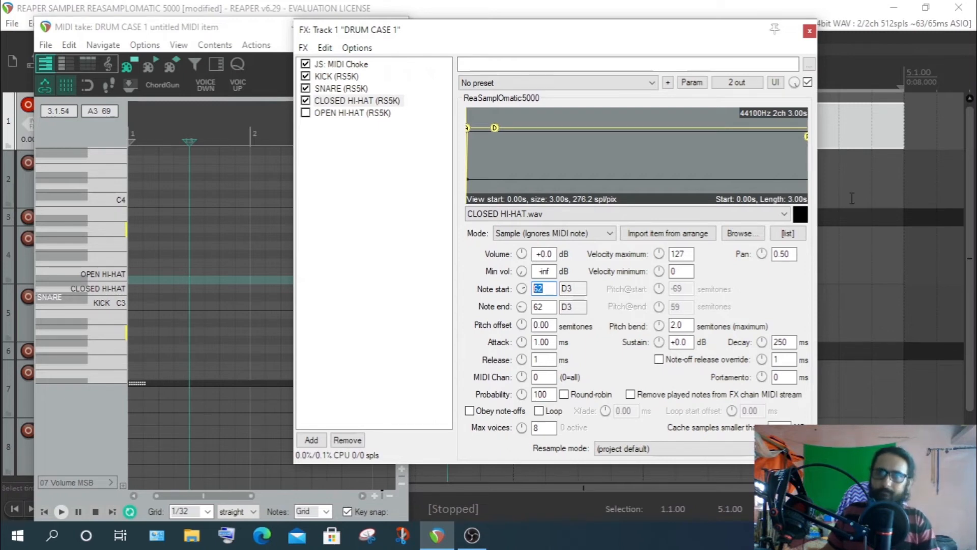
pyautogui.moveTo(485, 30); pyautogui.dragTo(592, 62)
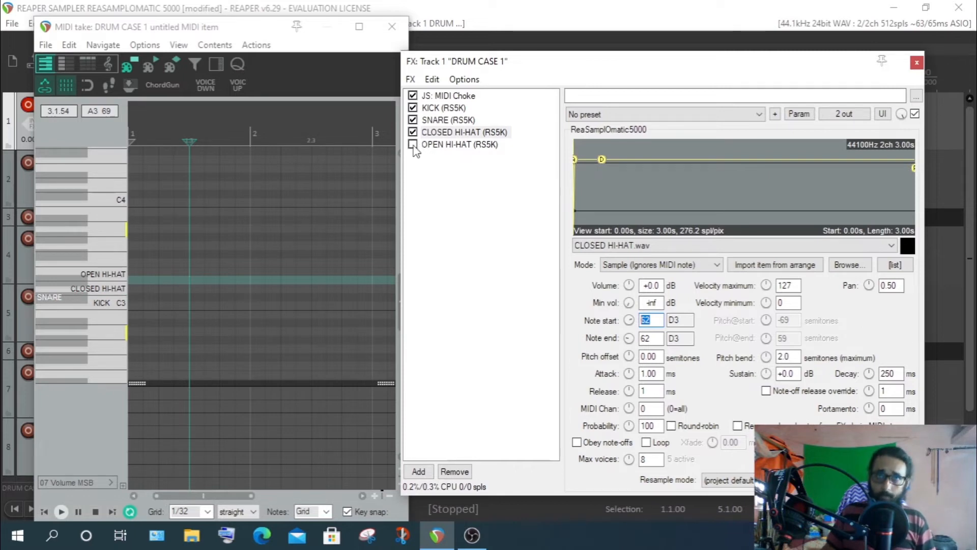
# - Enable the open hi-hat sampler and display its settings to check the note start and note end
pyautogui.click(413, 144)
pyautogui.click(428, 144)
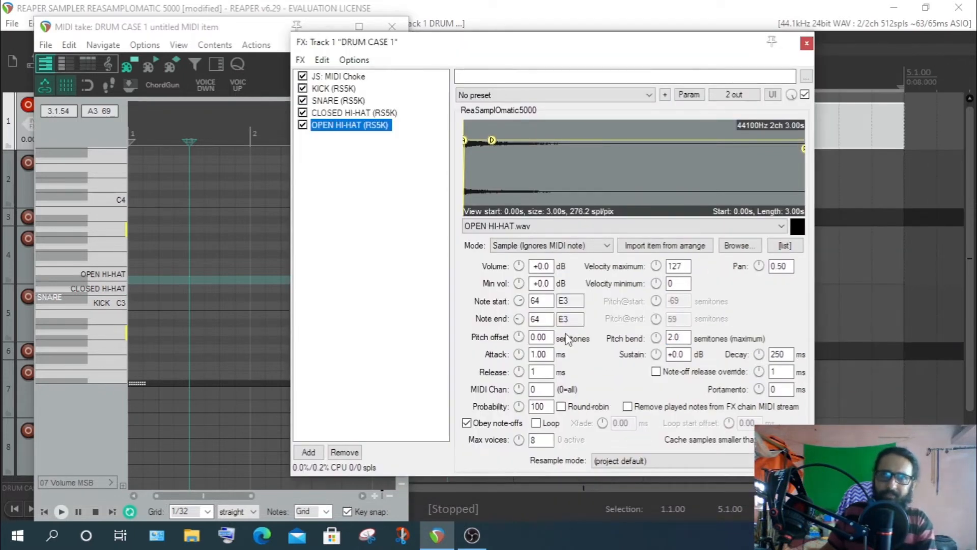
pyautogui.moveTo(575, 304); pyautogui.dragTo(558, 320)
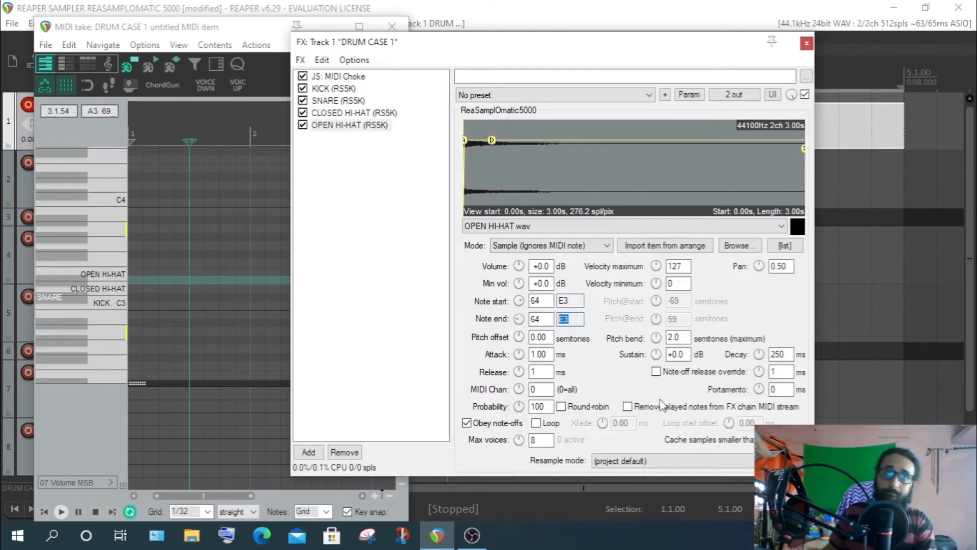
pyautogui.moveTo(545, 301); pyautogui.dragTo(522, 324)
# - Match the open hi-hat sampler's note start and end to the OPEN HI-HAT row in the named notes view, and return to the piano roll view
pyautogui.click(66, 64)
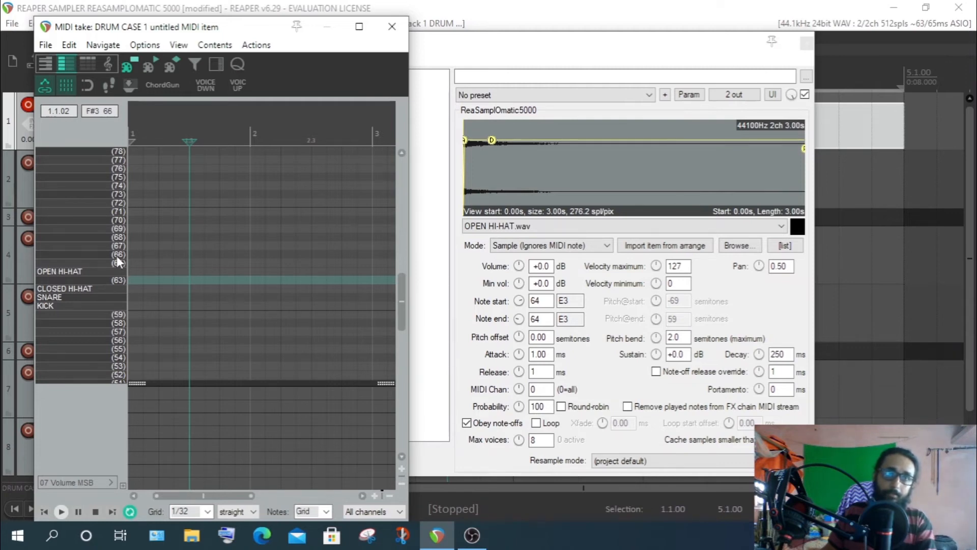
pyautogui.hotkey('alt', '1')
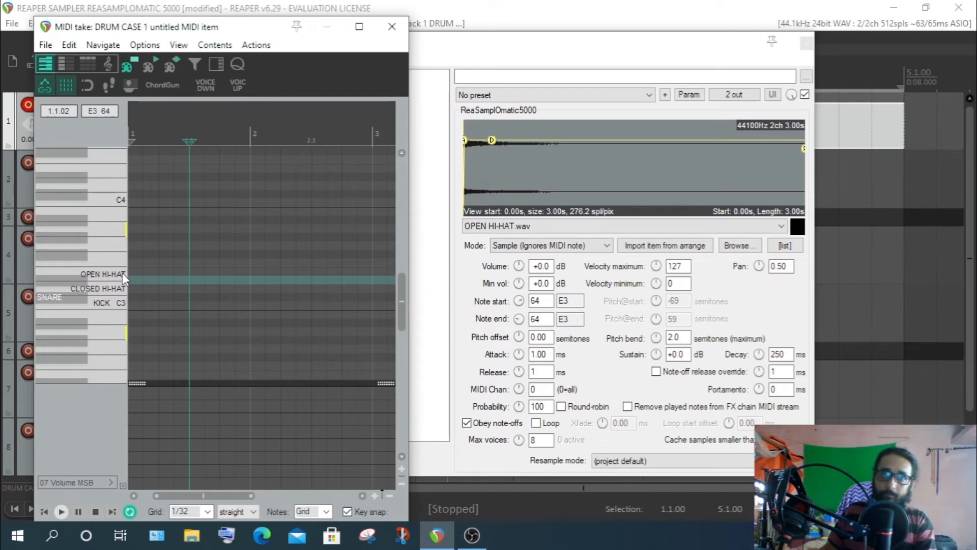
pyautogui.click(550, 301)
pyautogui.click(548, 317)
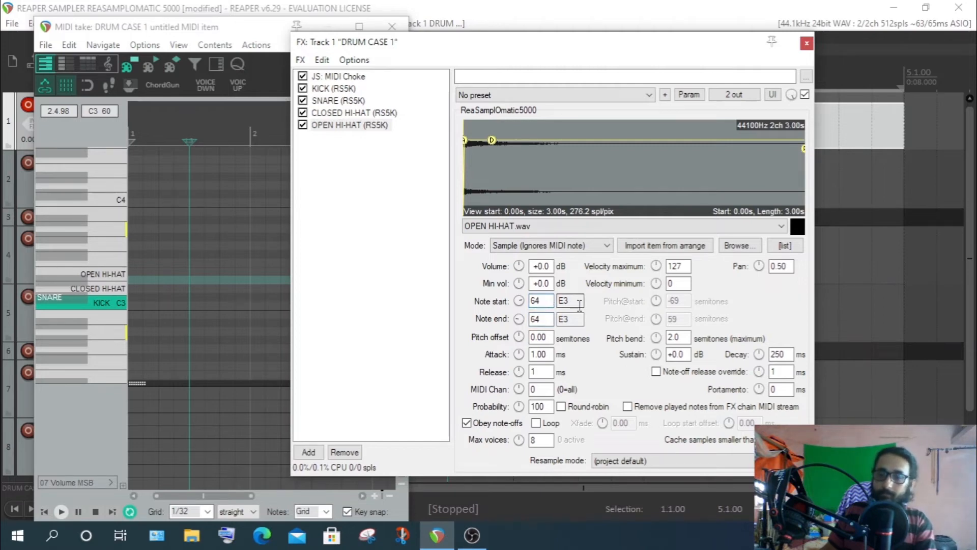
pyautogui.click(545, 317)
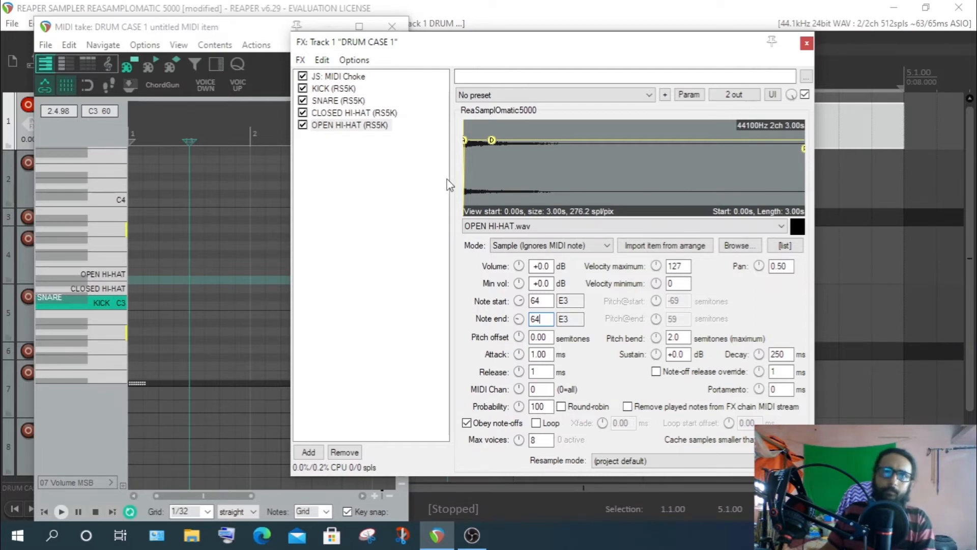
# - Compare the settings of the closed hi-hat and open hi-hat samplers by displaying each in turn
pyautogui.click(341, 134)
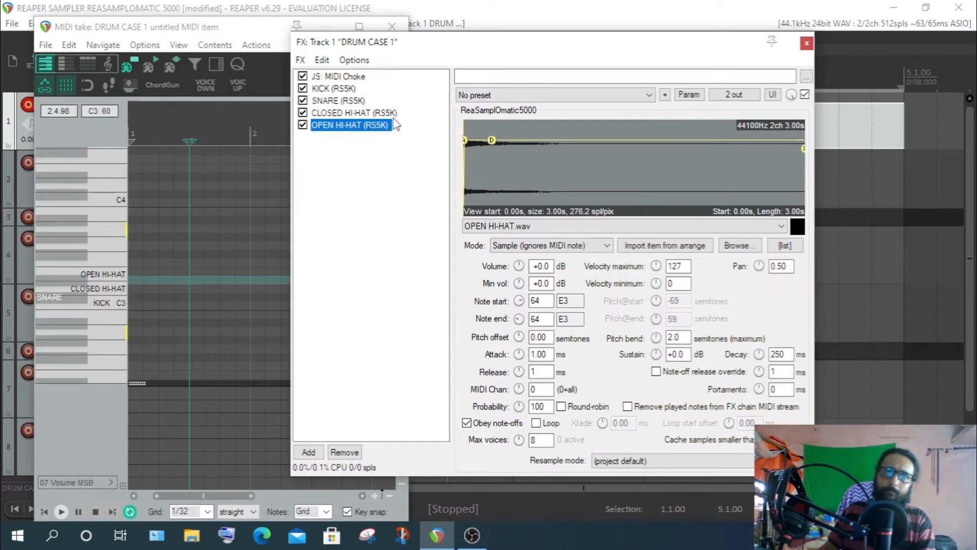
pyautogui.click(348, 113)
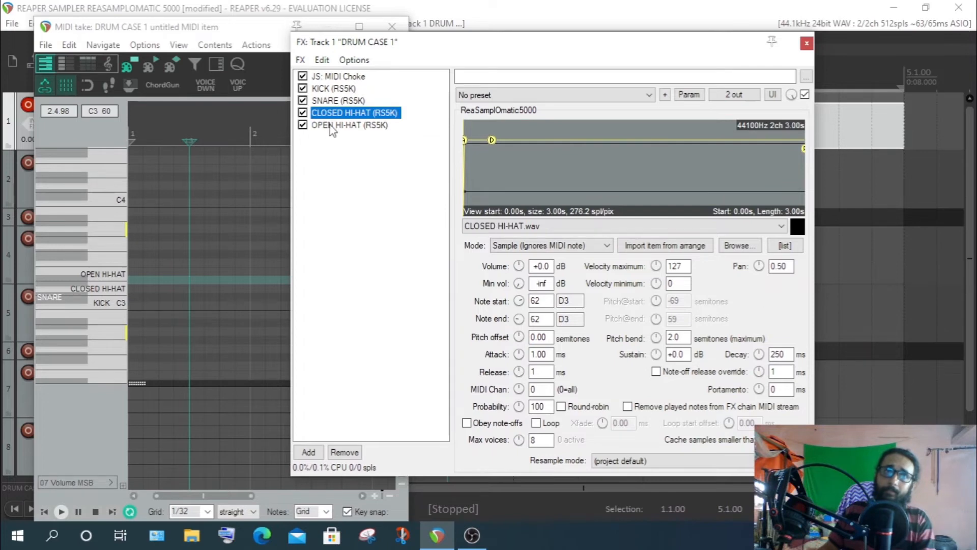
pyautogui.click(331, 127)
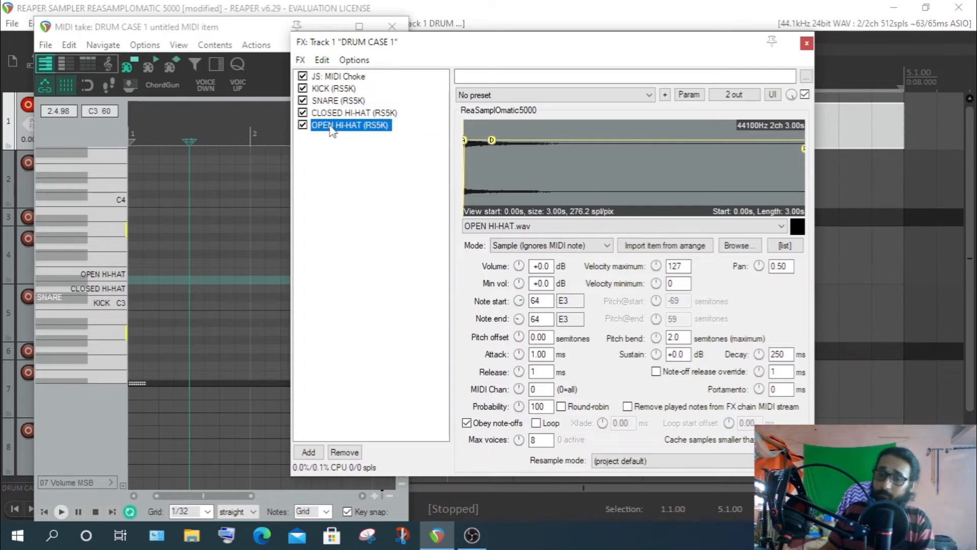
pyautogui.click(388, 196)
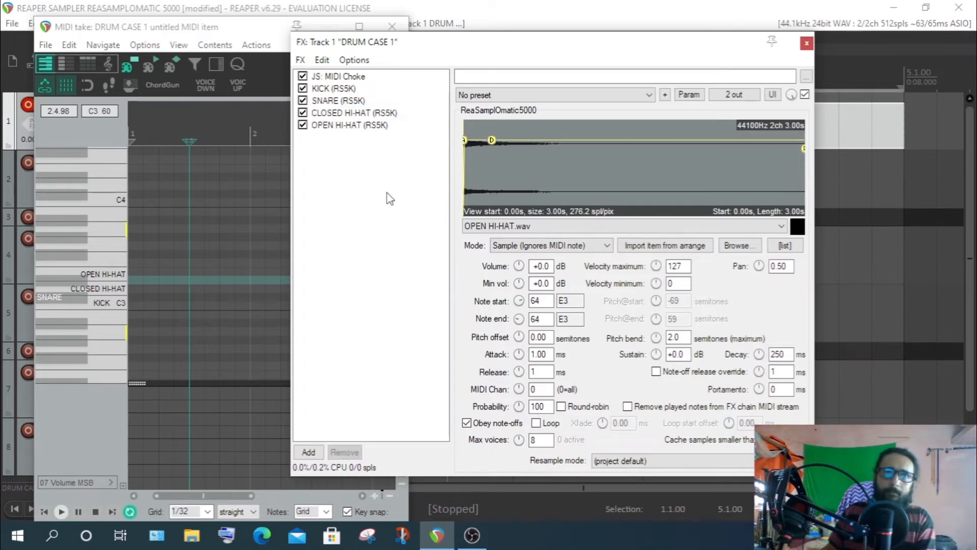
pyautogui.click(338, 127)
pyautogui.click(328, 113)
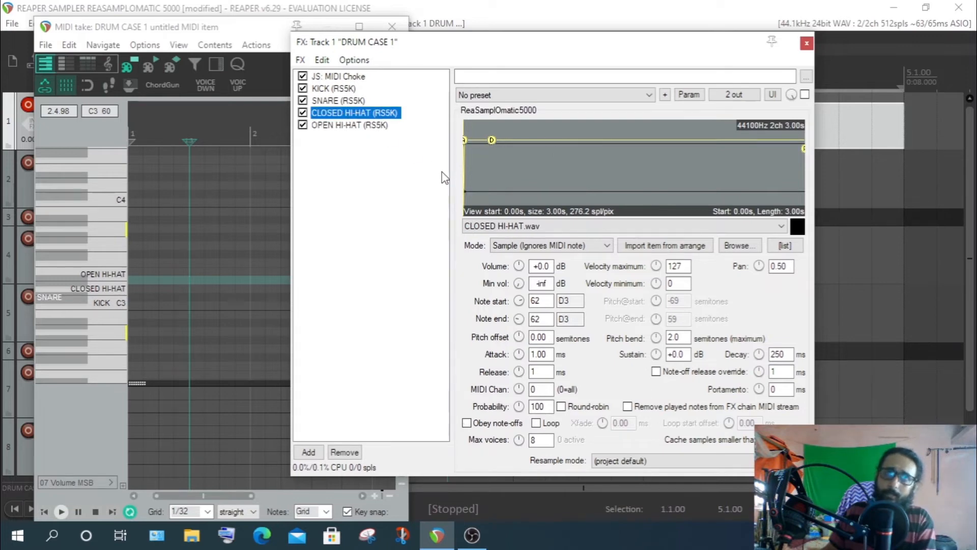
pyautogui.click(389, 201)
# - Display the MIDI Choke settings, and bypass that effect to try the closed and open hi-hat samplers without it
pyautogui.click(341, 76)
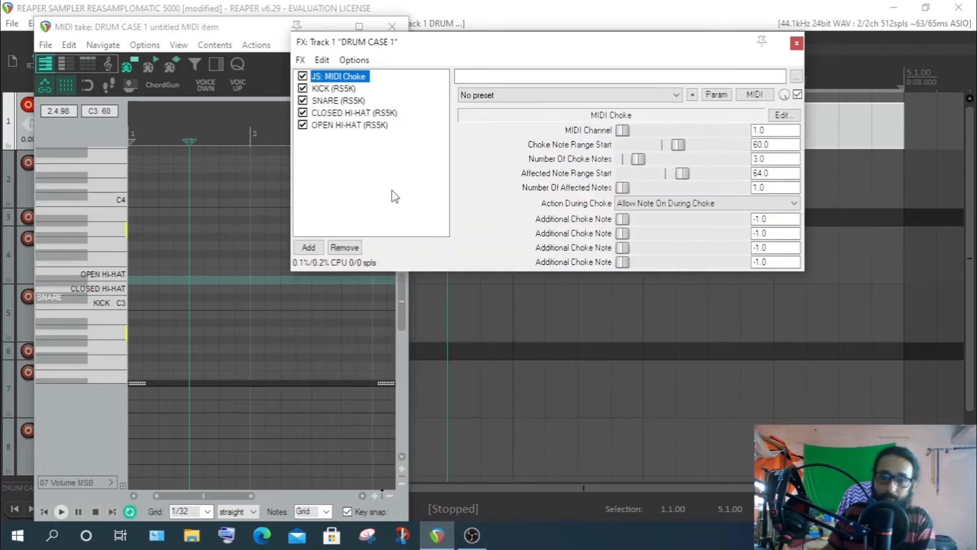
pyautogui.click(368, 172)
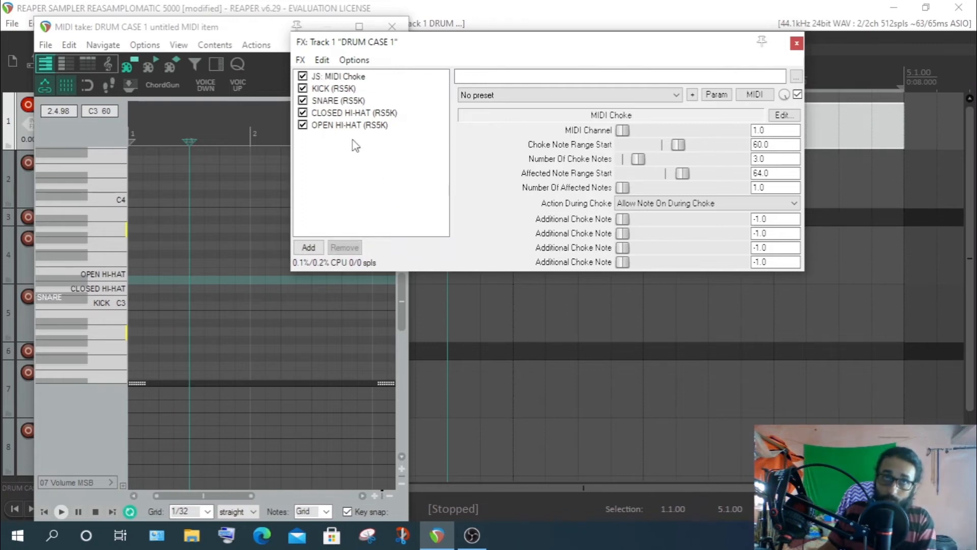
pyautogui.click(341, 116)
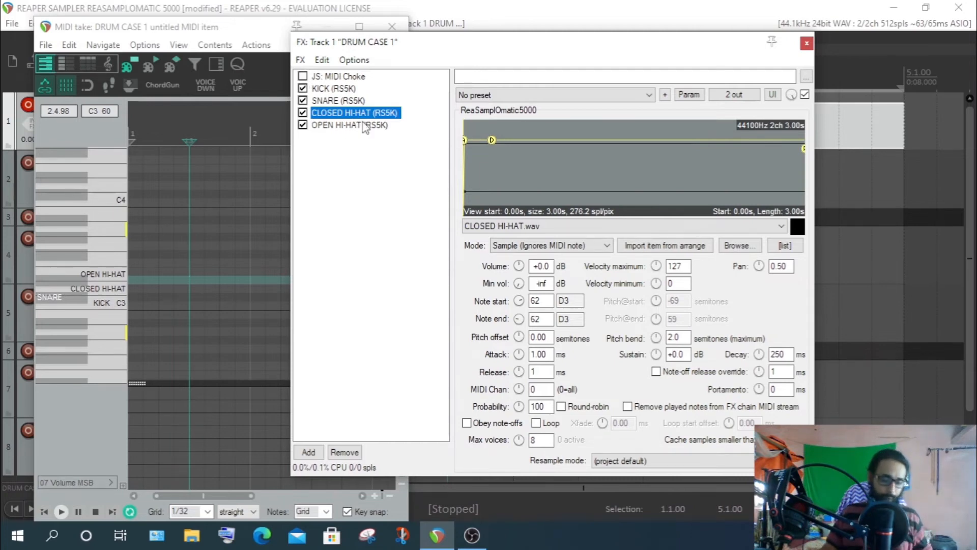
pyautogui.click(365, 126)
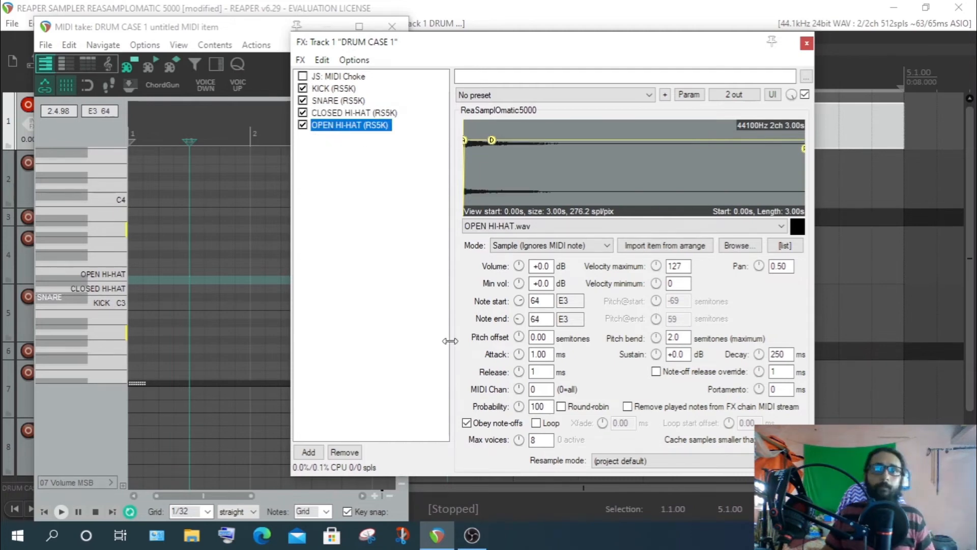
# - Toggle Obey note-offs on the open hi-hat sampler, keep the option enabled, and re-enable MIDI Choke
pyautogui.click(467, 423)
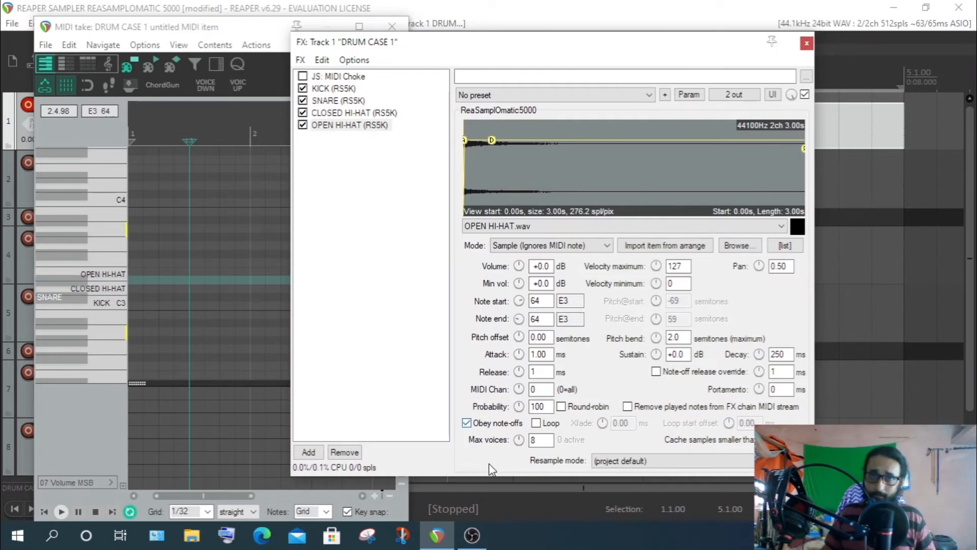
pyautogui.click(466, 423)
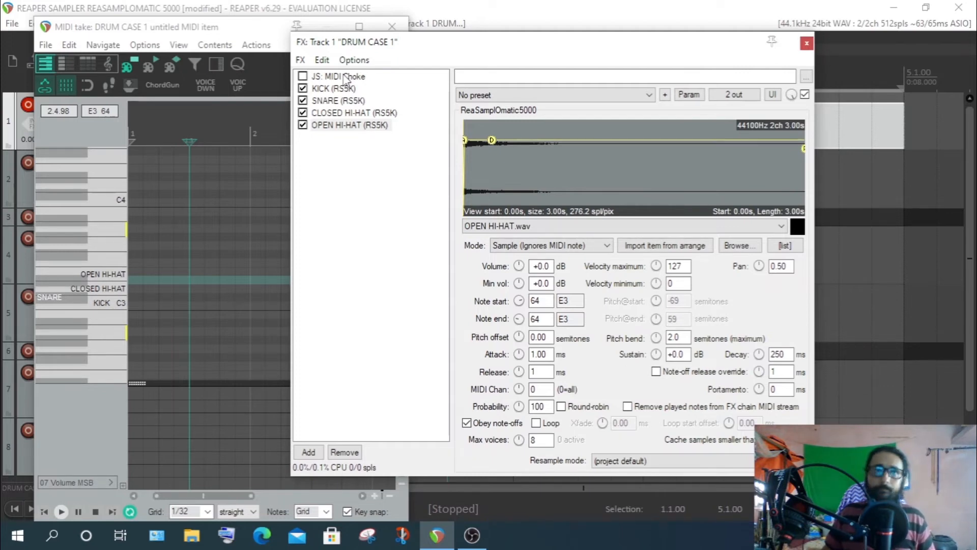
pyautogui.click(303, 76)
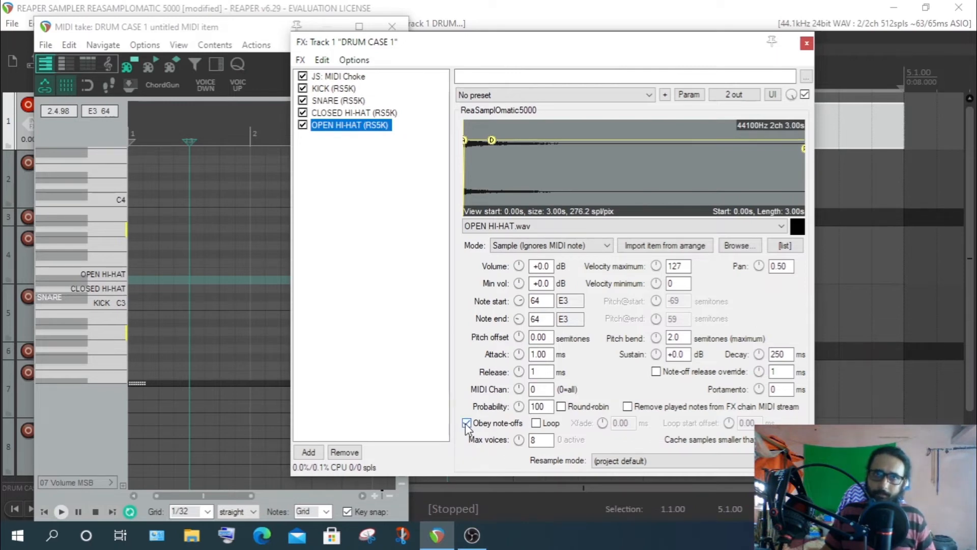
# - Recheck the closed and open hi-hat samplers, and display the MIDI Choke settings over the MIDI editor
pyautogui.click(343, 113)
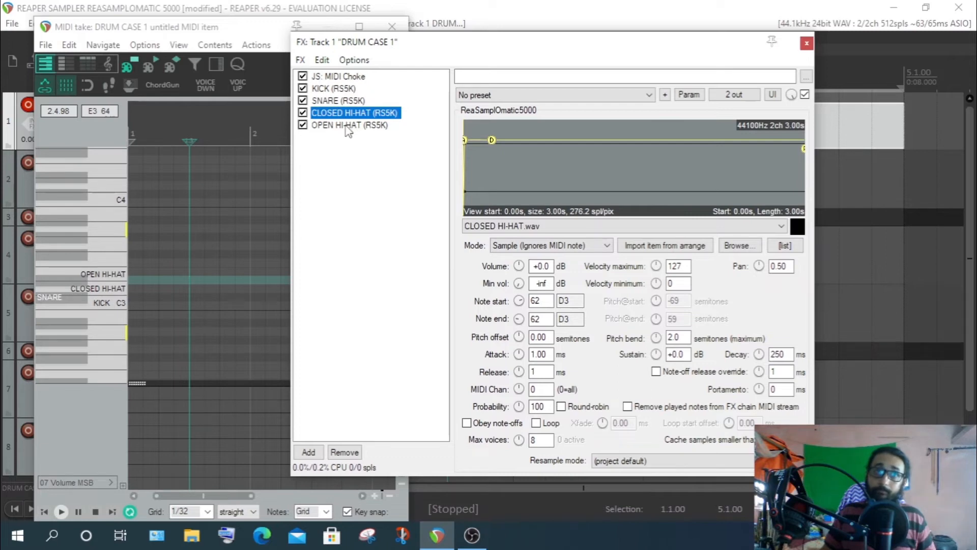
pyautogui.click(346, 127)
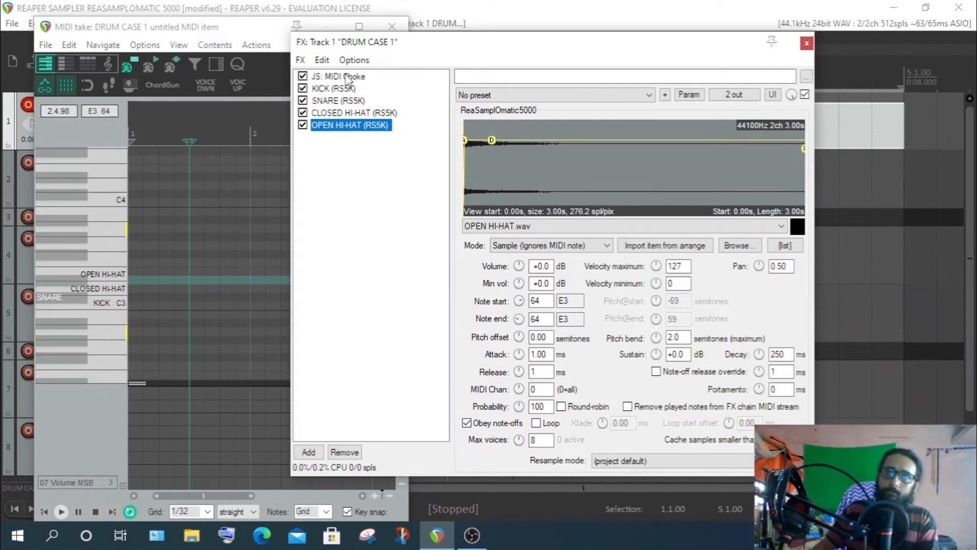
pyautogui.click(348, 78)
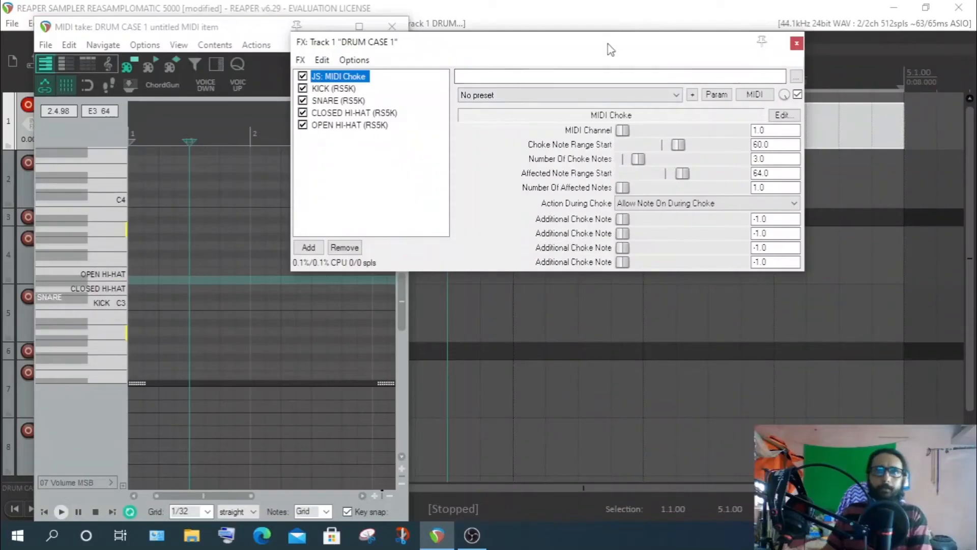
pyautogui.moveTo(614, 38); pyautogui.dragTo(523, 94)
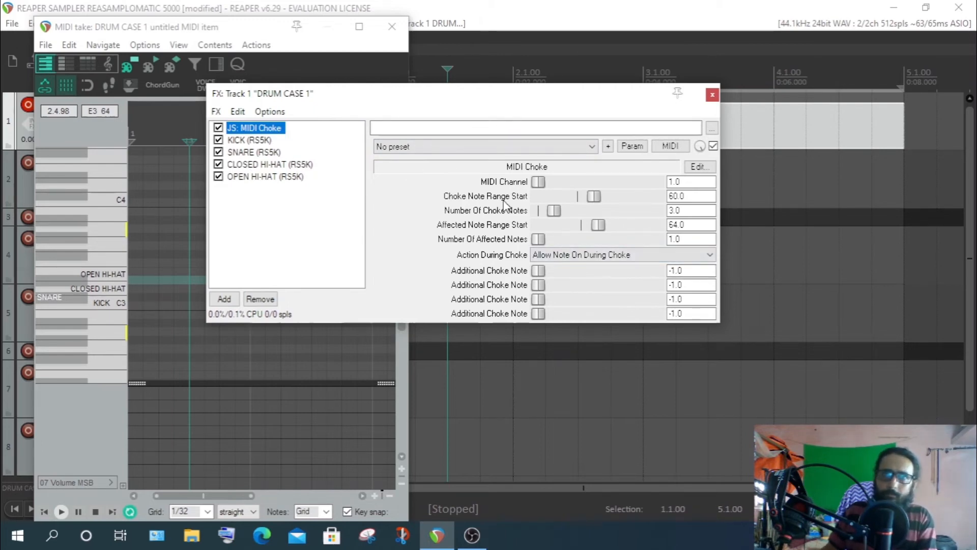
# - Arrange the MIDI Choke window beside the piano roll's kick, snare and hi-hat rows so both can be compared
pyautogui.doubleClick(253, 31)
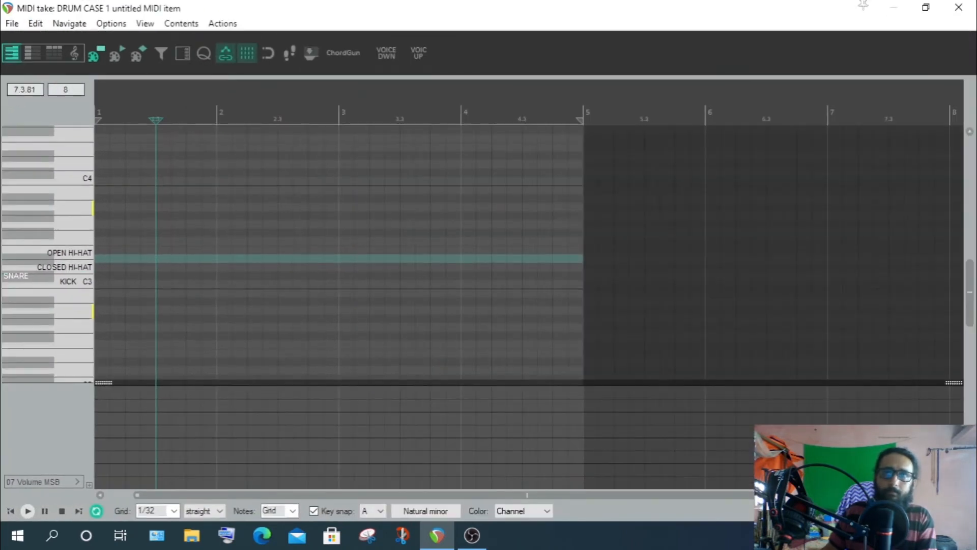
pyautogui.click(925, 8)
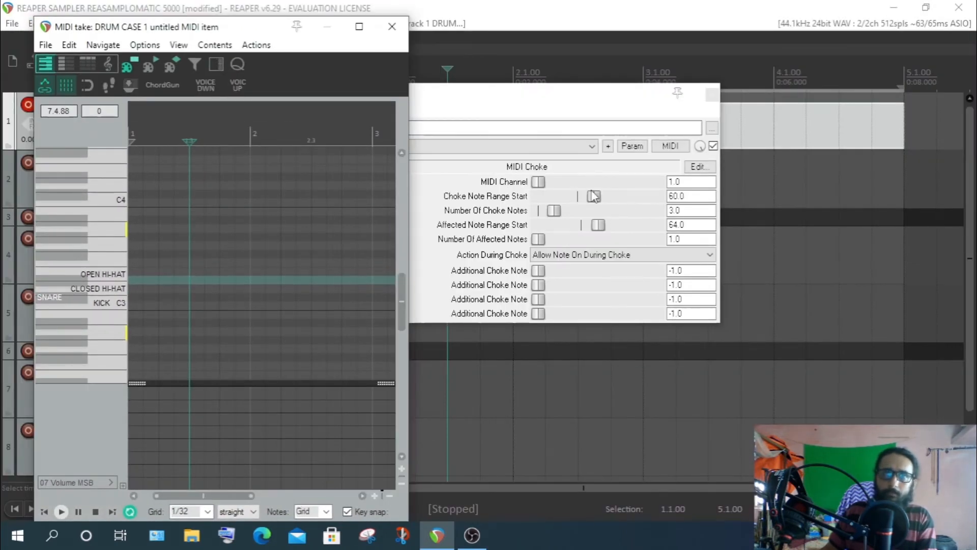
pyautogui.moveTo(401, 291); pyautogui.dragTo(413, 307)
pyautogui.moveTo(409, 306); pyautogui.dragTo(595, 483)
pyautogui.click(558, 515)
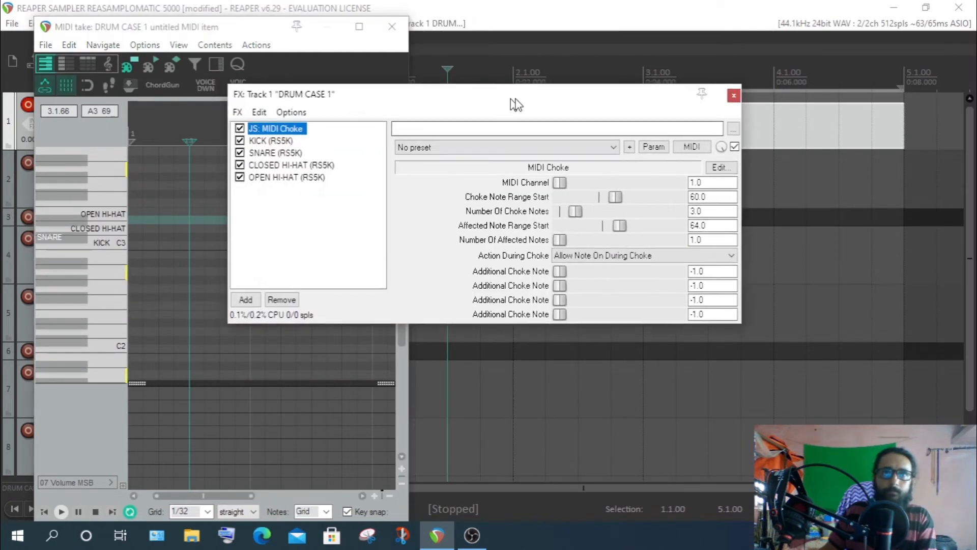
pyautogui.moveTo(516, 104); pyautogui.dragTo(525, 125)
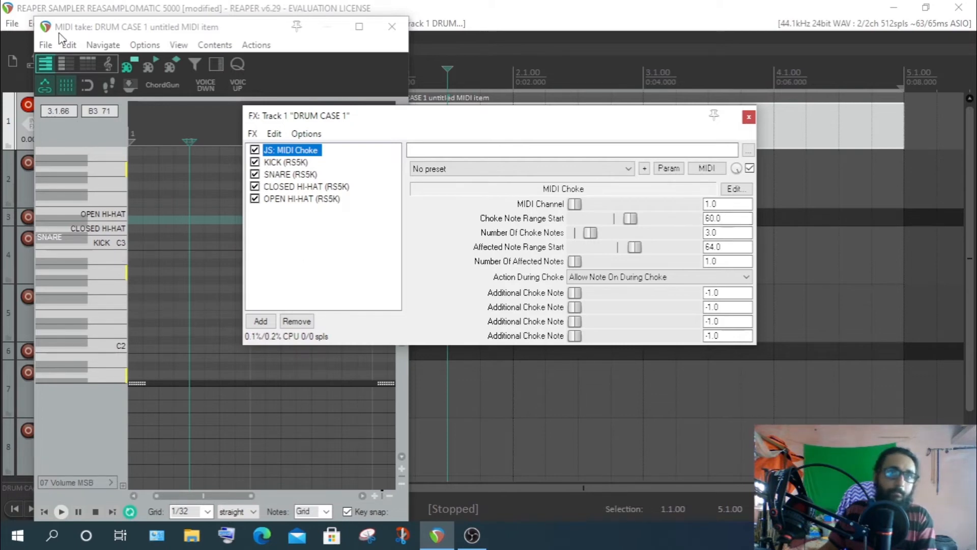
# - Compare MIDI Choke's choke note range, affected note range and note counts with the drum rows in the named notes view
pyautogui.click(63, 62)
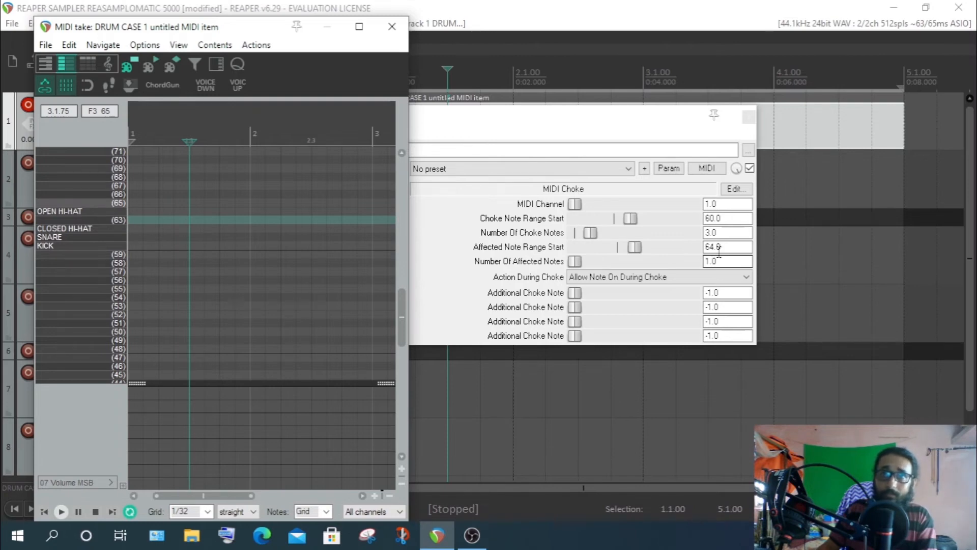
pyautogui.click(727, 236)
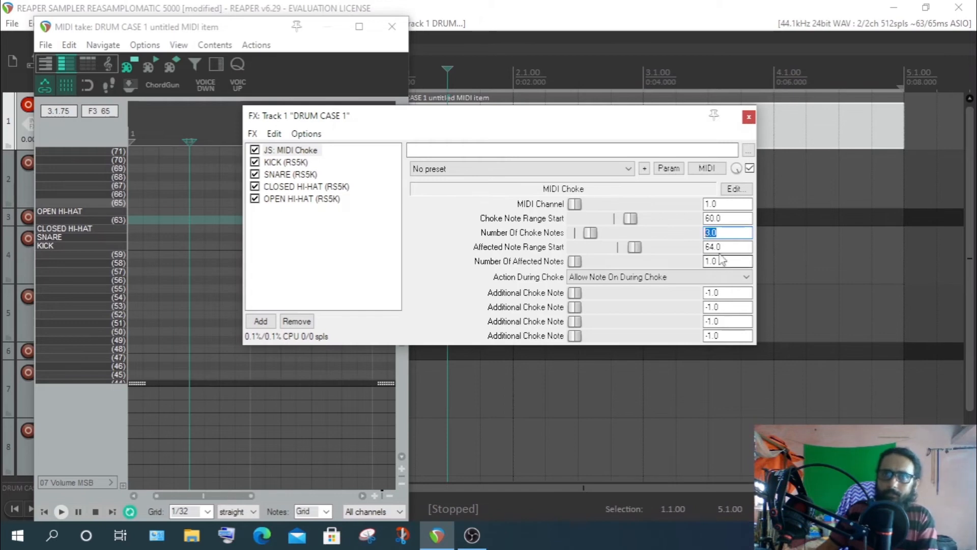
pyautogui.click(707, 246)
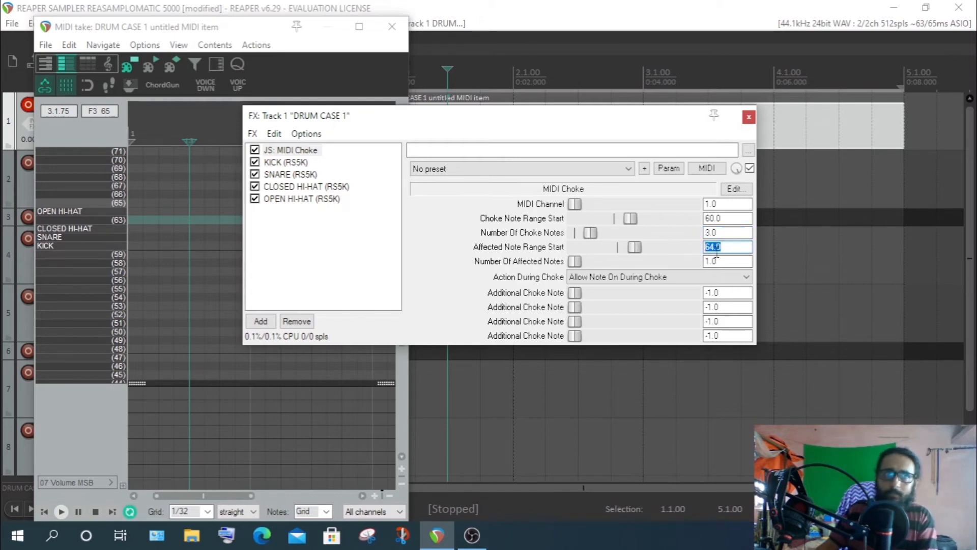
pyautogui.hotkey('shift', 'Tab')
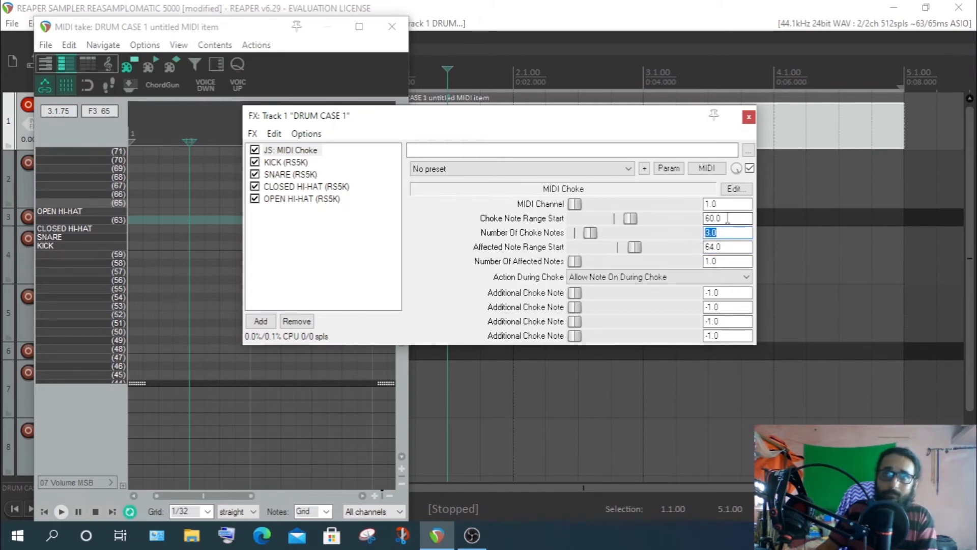
pyautogui.hotkey('shift', 'Tab')
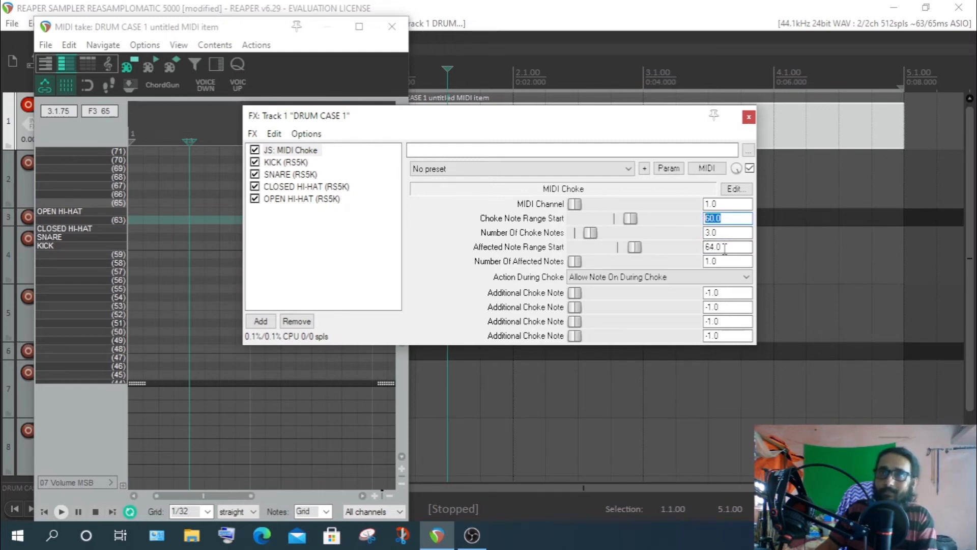
pyautogui.moveTo(724, 249); pyautogui.dragTo(693, 249)
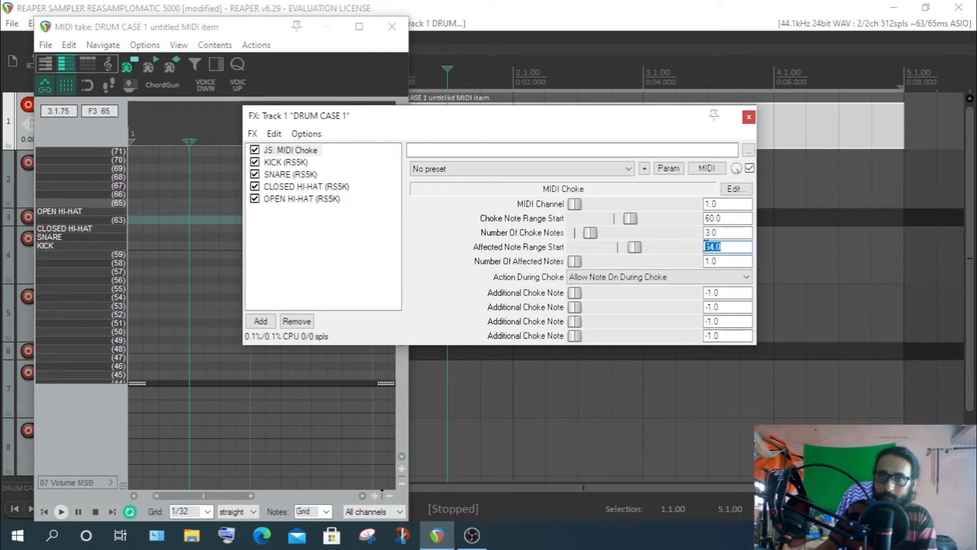
pyautogui.click(728, 261)
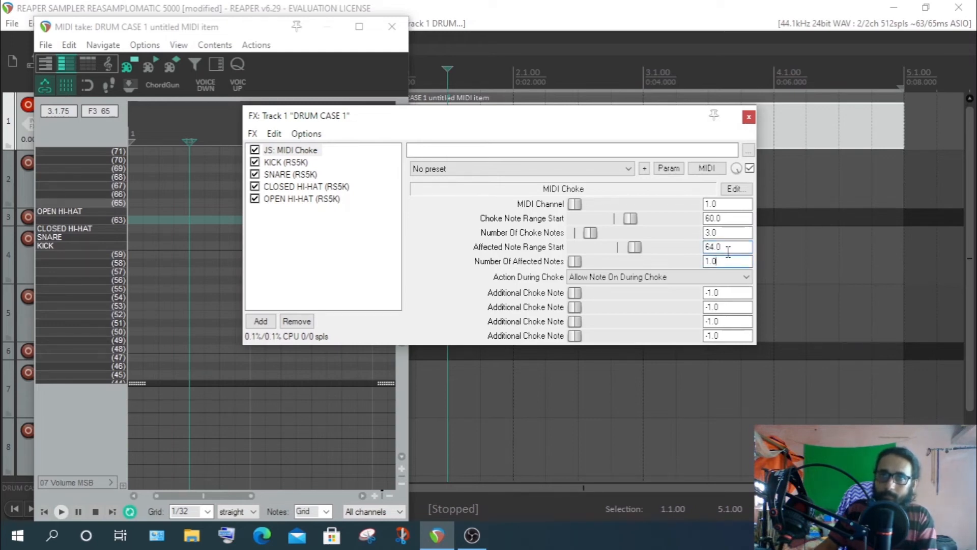
pyautogui.moveTo(706, 248); pyautogui.dragTo(678, 267)
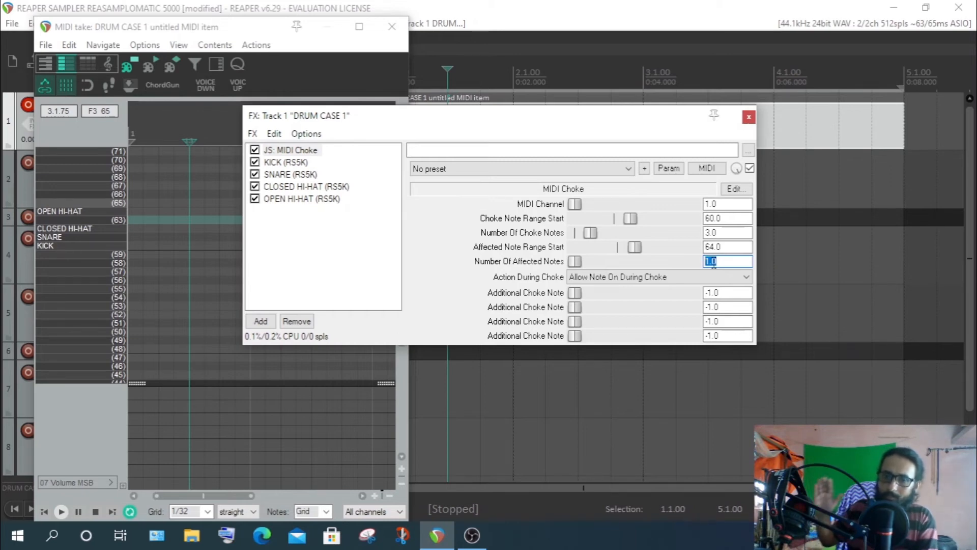
pyautogui.click(711, 218)
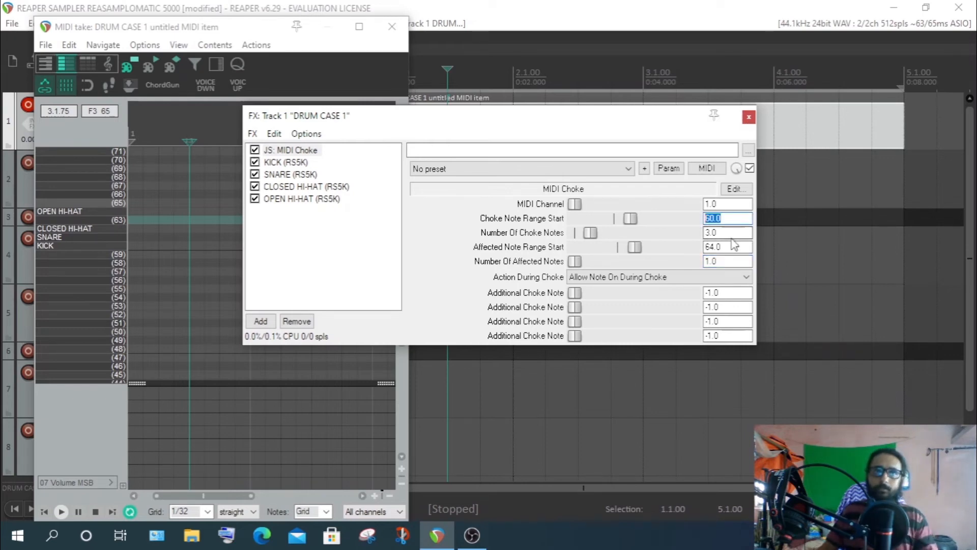
# - Move the MIDI Choke window clear of the MIDI editor's drum rows and set Number Of Choke Notes to 4
pyautogui.moveTo(495, 138); pyautogui.dragTo(528, 193)
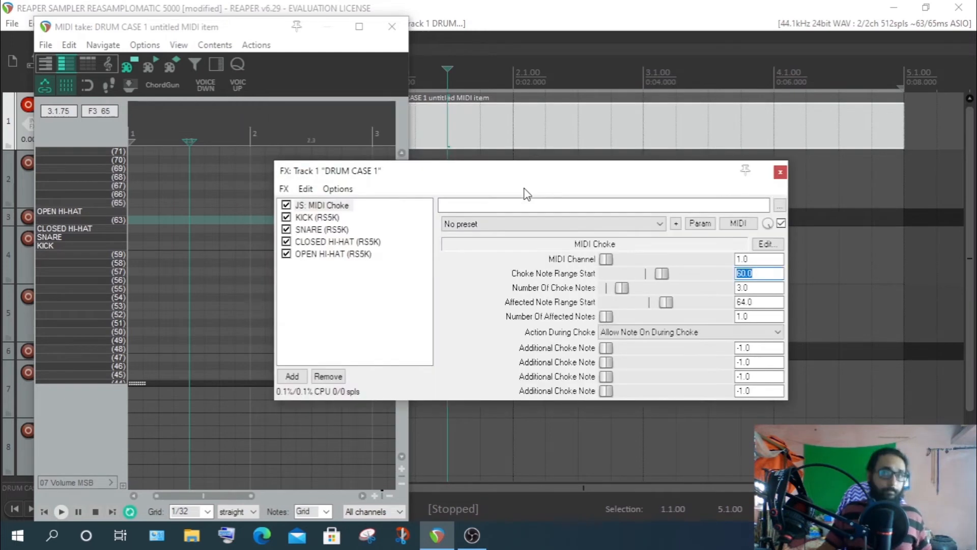
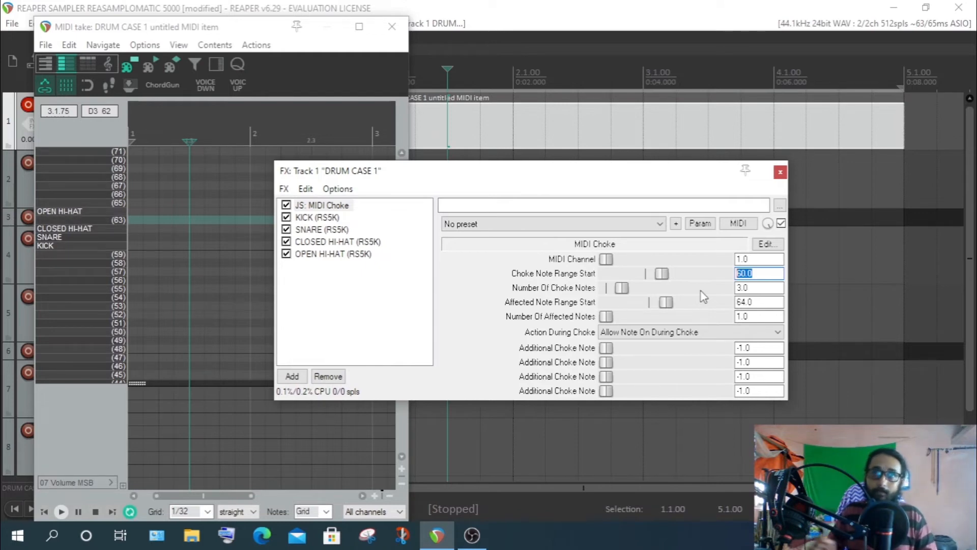
pyautogui.click(742, 288)
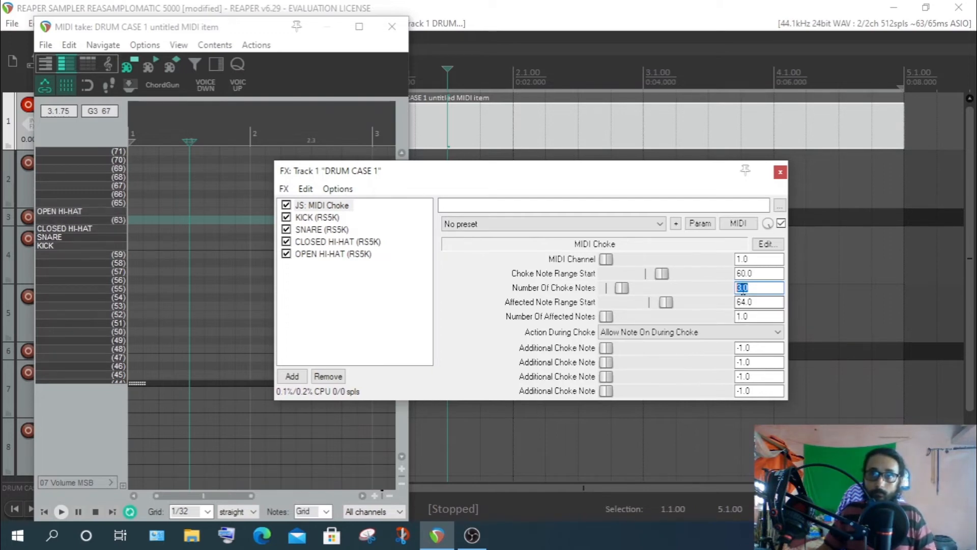
pyautogui.click(739, 288)
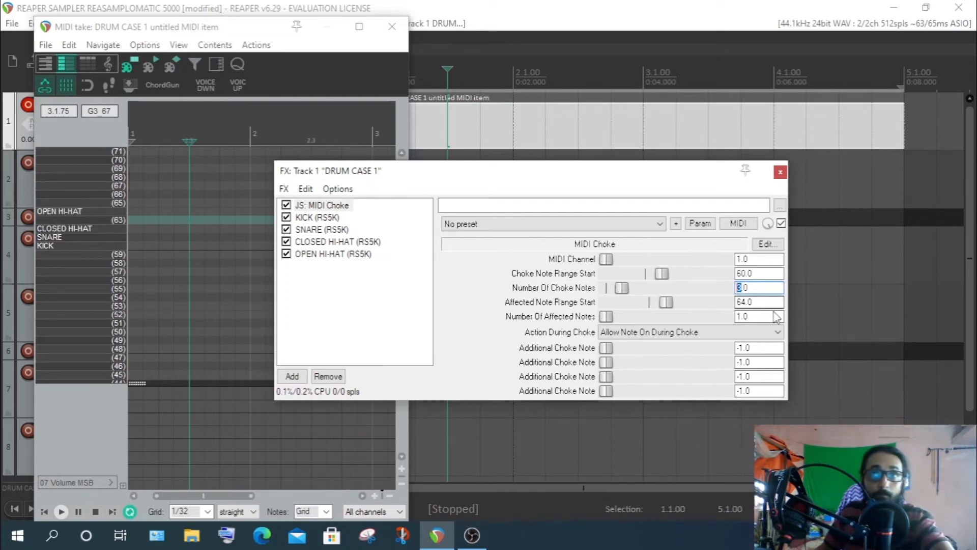
pyautogui.write('4')
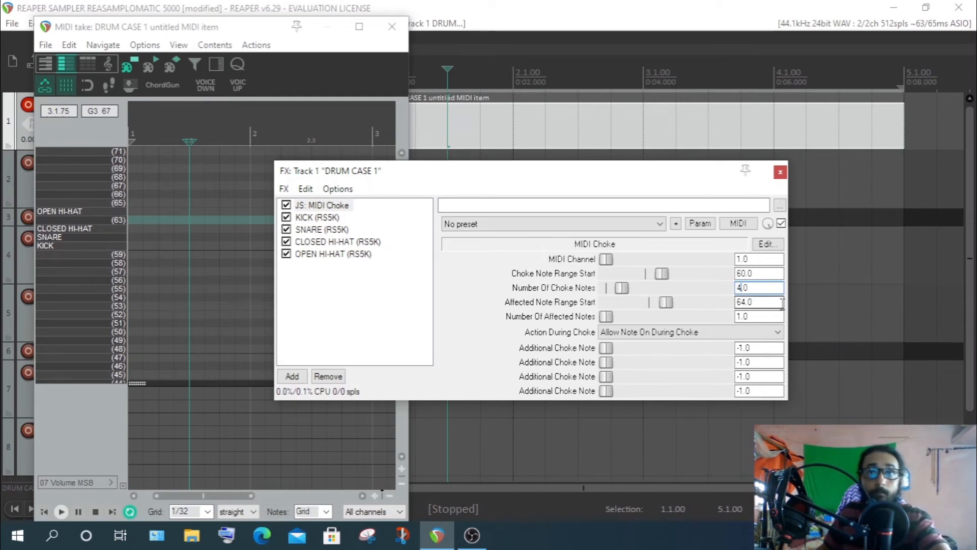
pyautogui.click(763, 302)
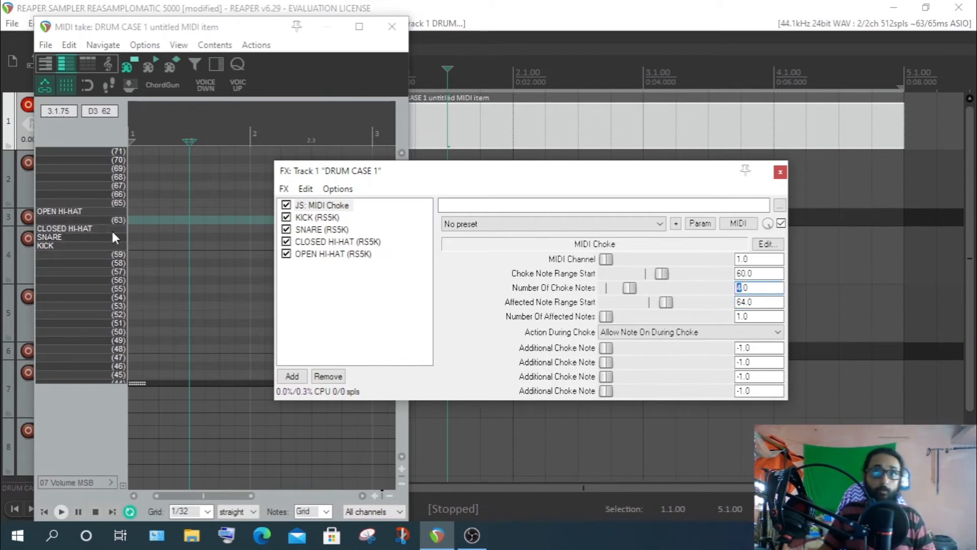
# - Set MIDI Choke's Choke Note Range Start to 62 and Number Of Choke Notes to 1
pyautogui.click(744, 273)
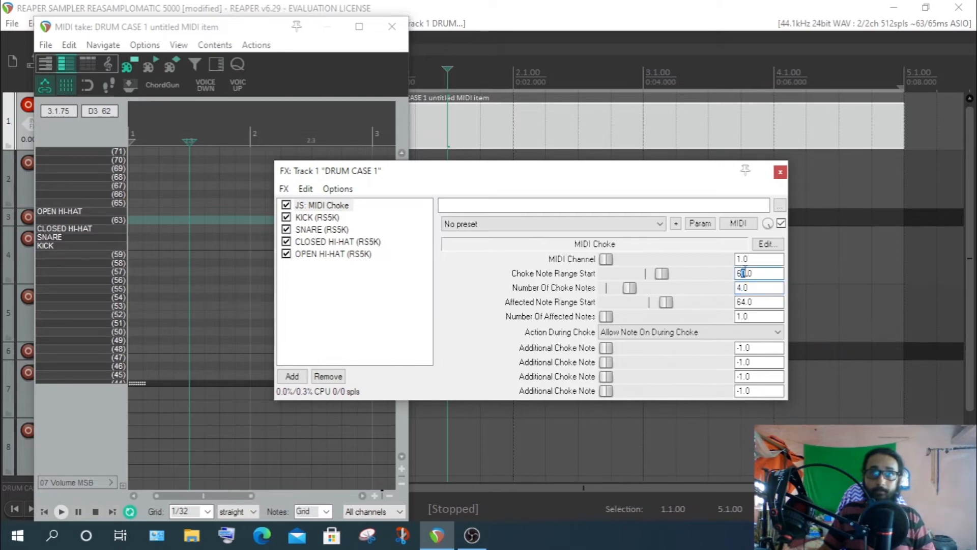
pyautogui.write('2')
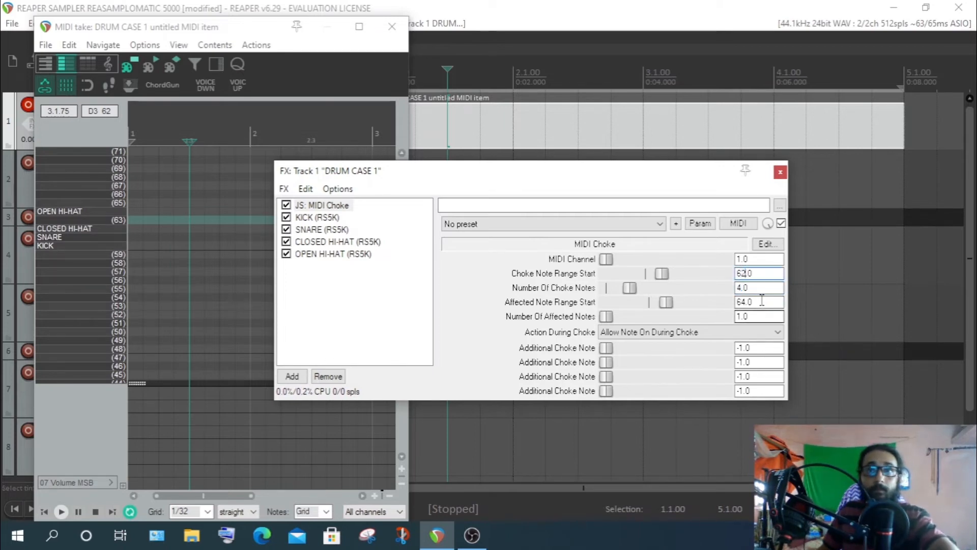
pyautogui.click(741, 288)
pyautogui.moveTo(741, 288); pyautogui.dragTo(738, 288)
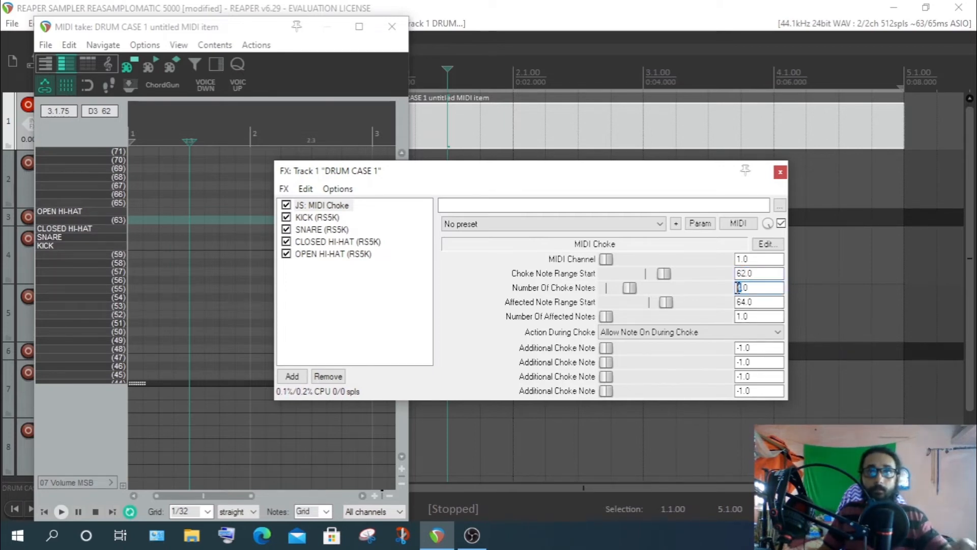
pyautogui.write('1')
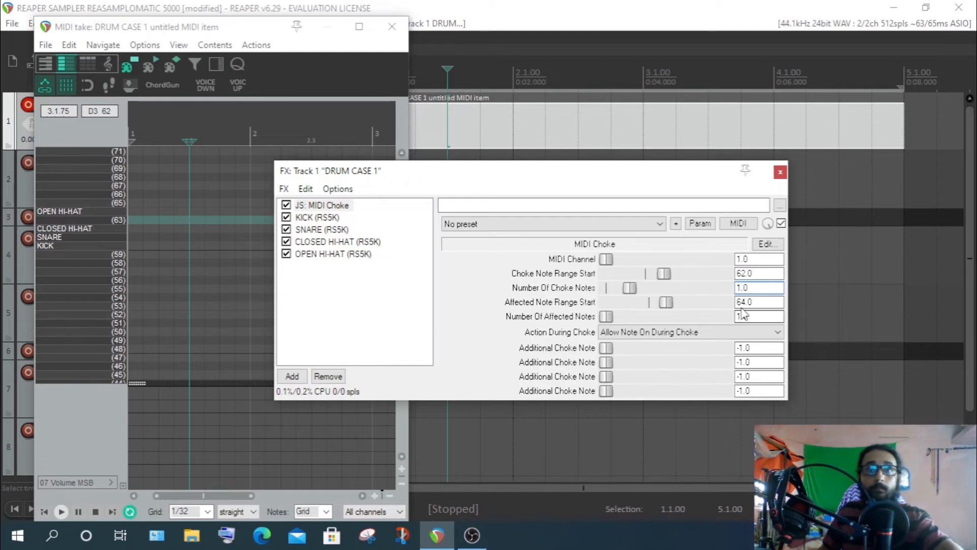
pyautogui.click(763, 273)
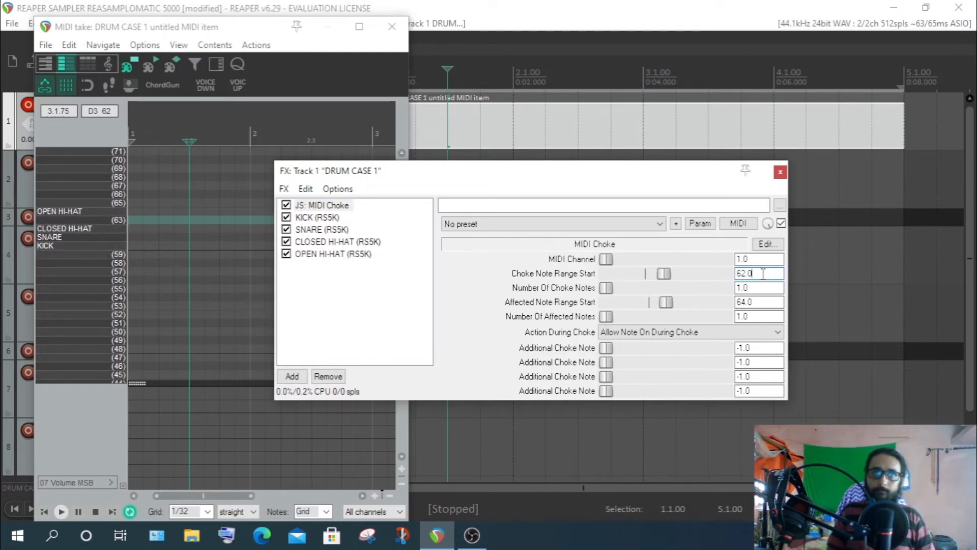
pyautogui.moveTo(763, 274); pyautogui.dragTo(729, 273)
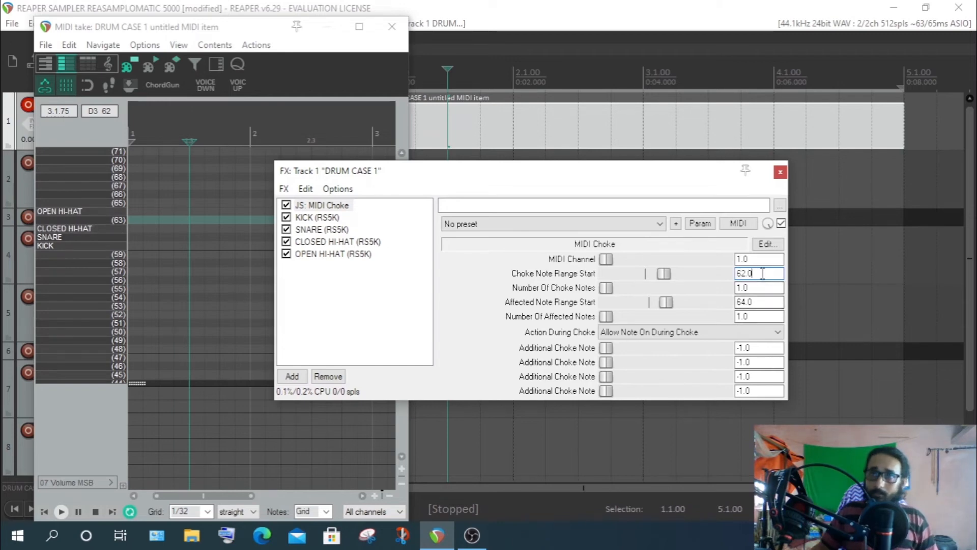
# - Examine the Affected Note Range Start and the Action During Choke options, keeping Allow Note On During Choke
pyautogui.moveTo(764, 304); pyautogui.dragTo(670, 300)
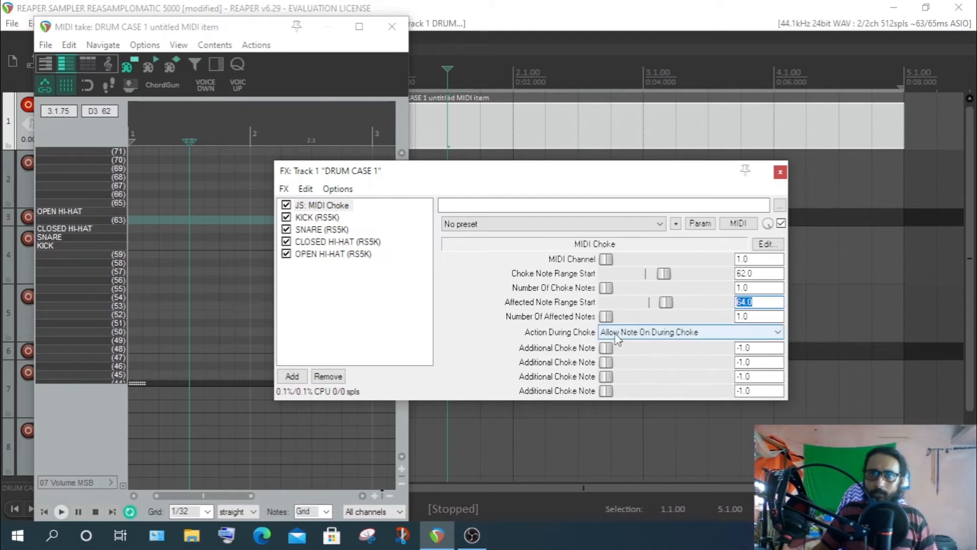
pyautogui.click(680, 334)
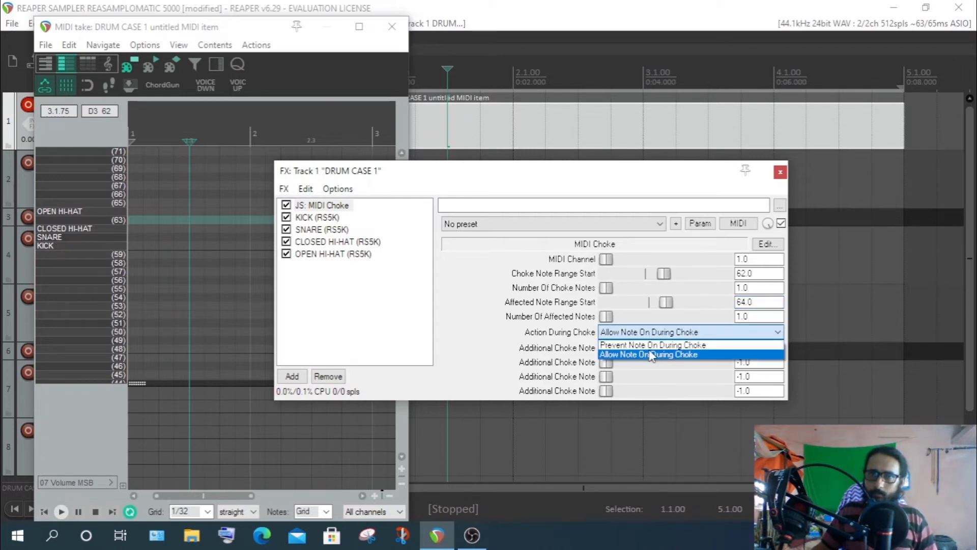
pyautogui.click(676, 339)
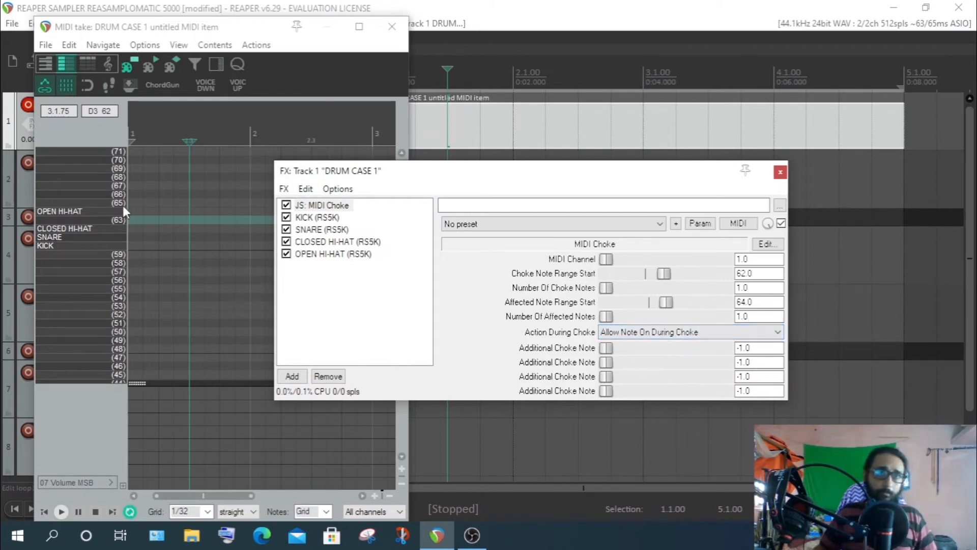
# - Show the piano keys view and try Prevent Note On During Choke before restoring Allow Note On During Choke
pyautogui.click(44, 65)
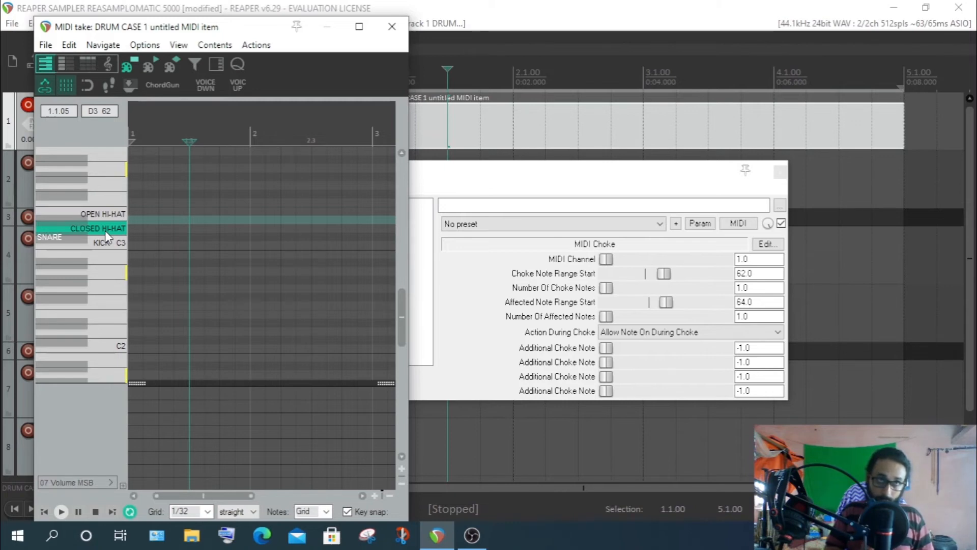
pyautogui.click(630, 332)
pyautogui.click(639, 346)
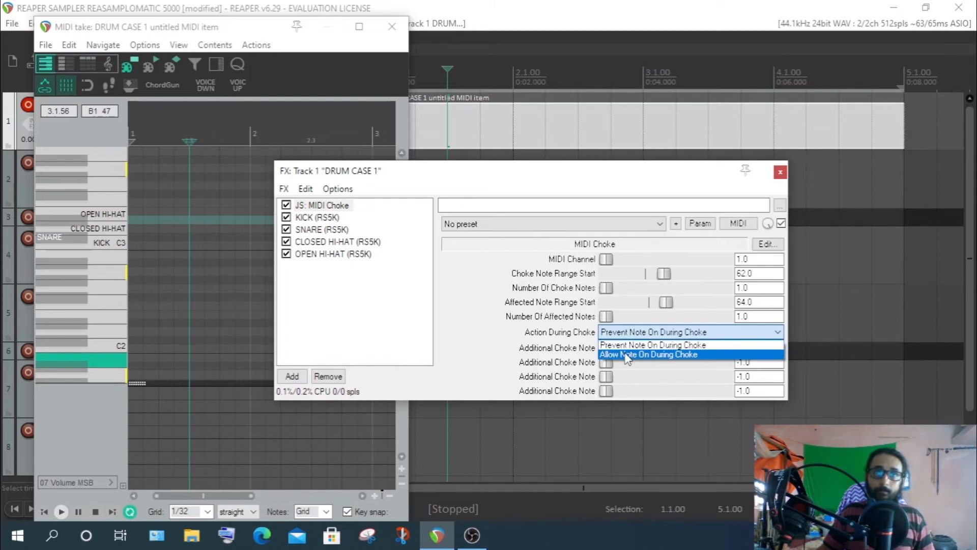
pyautogui.click(627, 354)
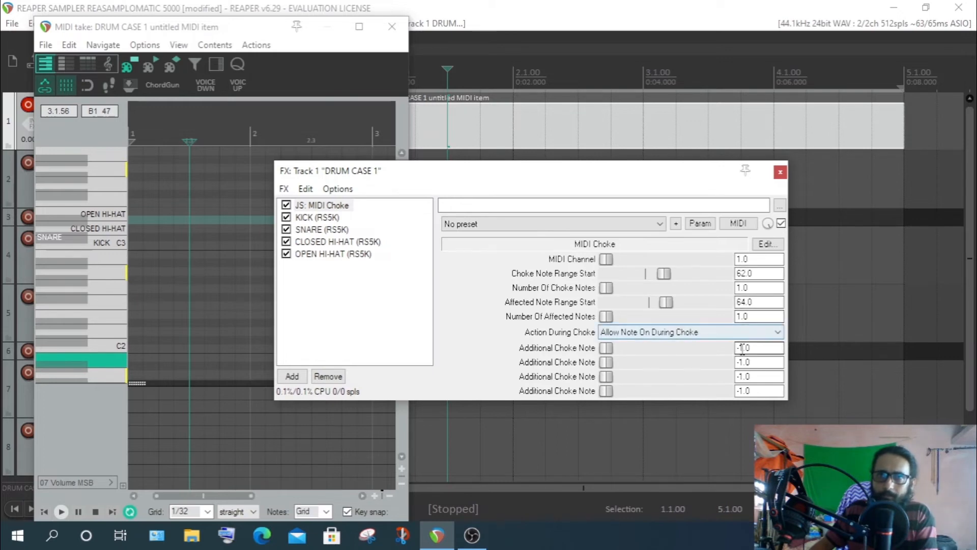
# - Try 63 as the first Additional Choke Note, and reset that parameter to its default
pyautogui.moveTo(742, 348); pyautogui.dragTo(729, 353)
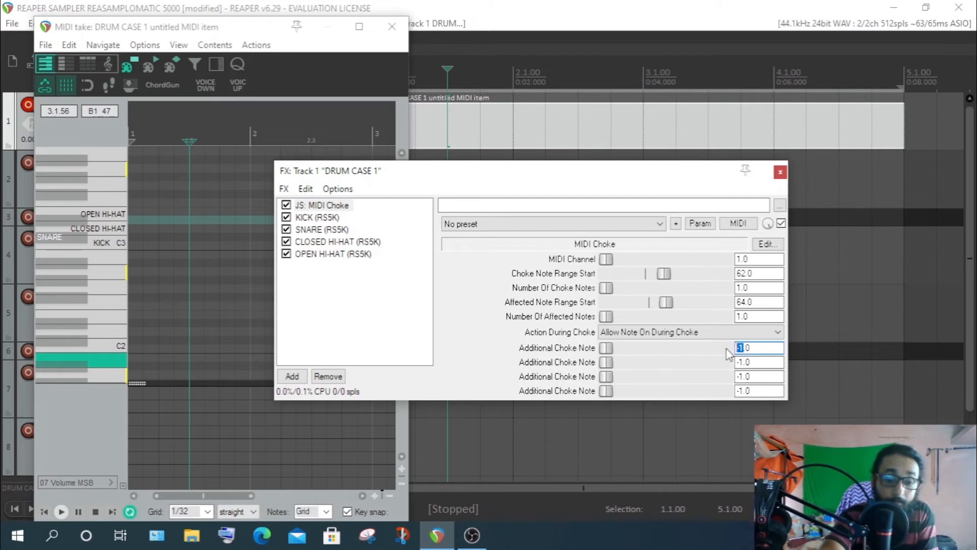
pyautogui.write('63')
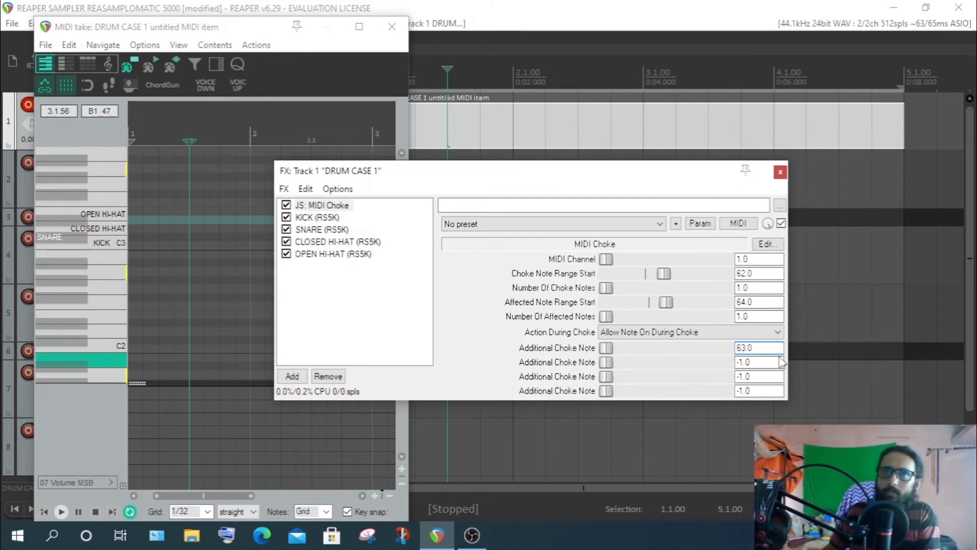
pyautogui.press('Return')
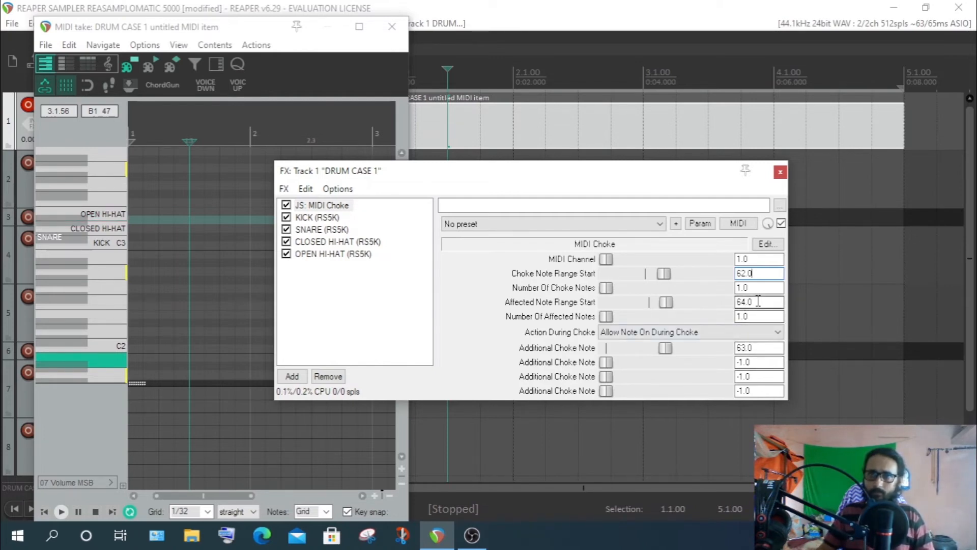
pyautogui.doubleClick(669, 351)
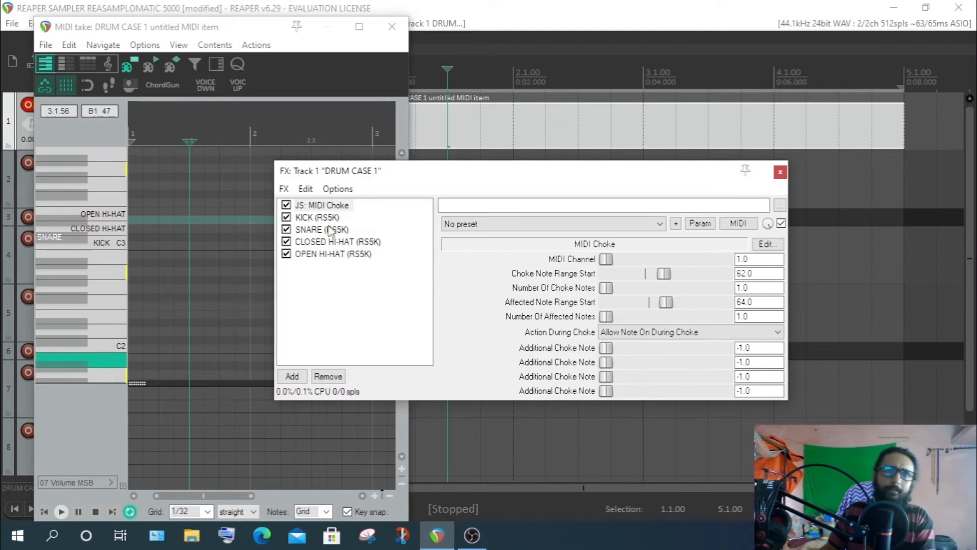
# - Compare the MIDI Choke settings with the hi-hat notes in the named notes and piano keys views, and audition the open hi-hat key
pyautogui.click(322, 206)
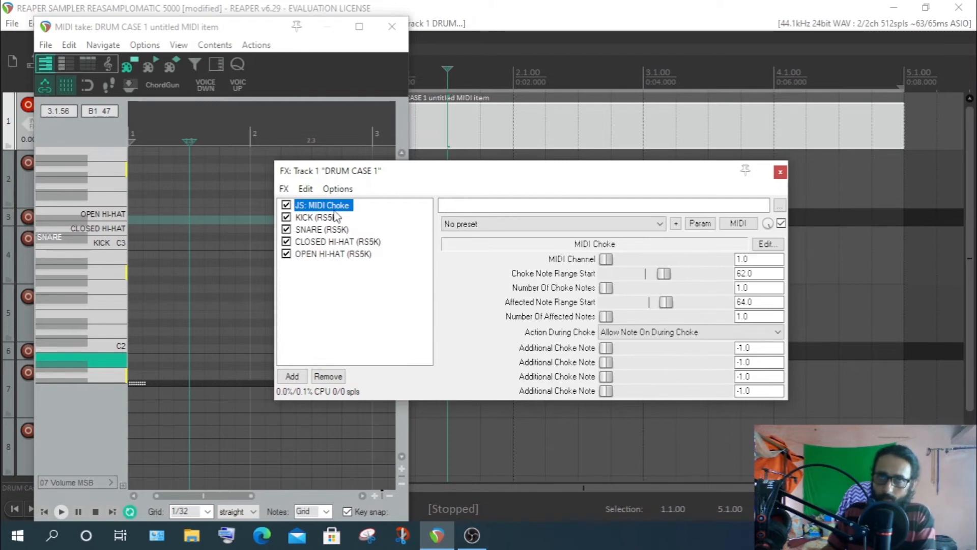
pyautogui.hotkey('alt', 'Tab')
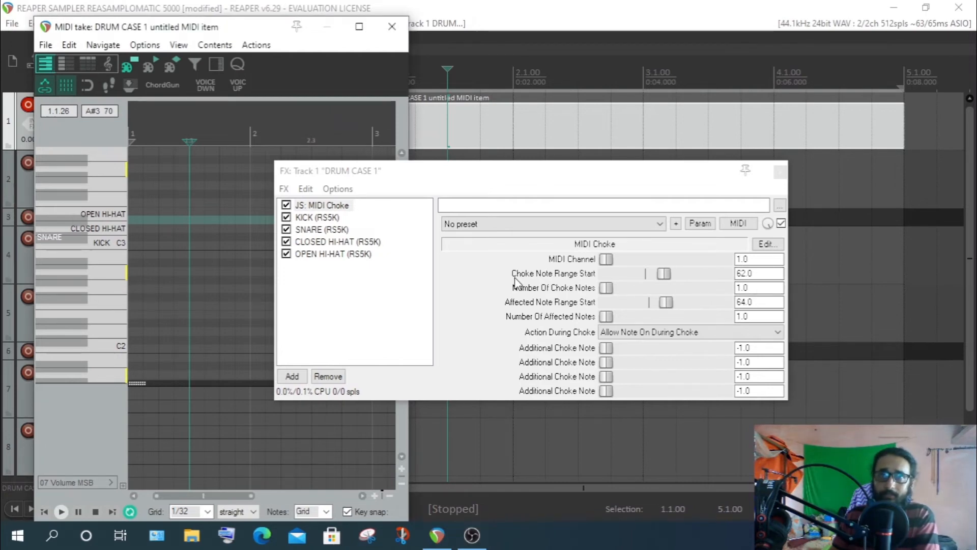
pyautogui.click(64, 64)
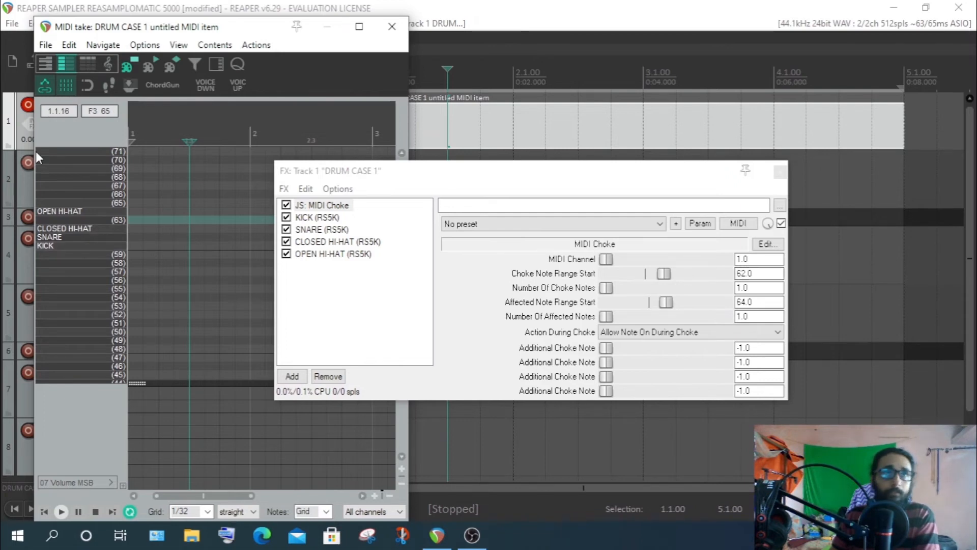
pyautogui.click(43, 63)
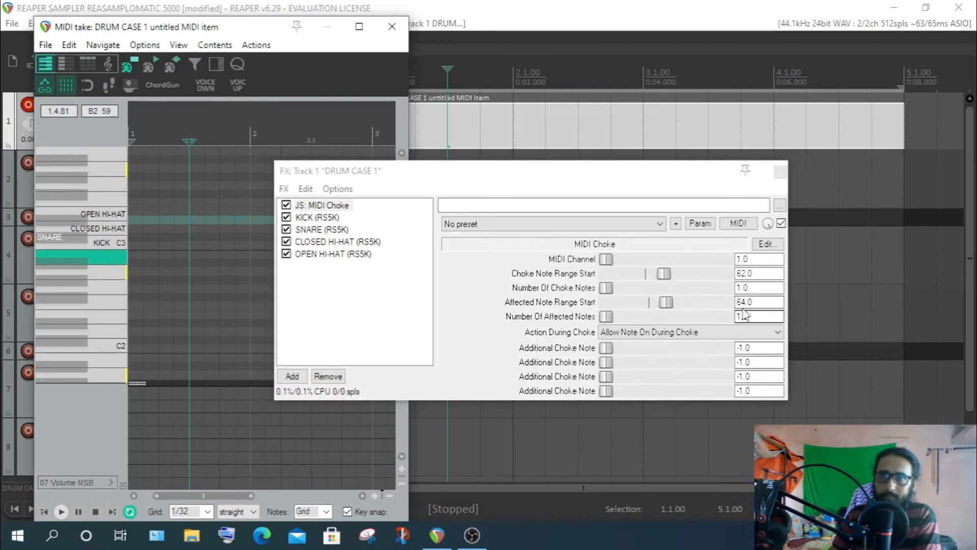
pyautogui.click(120, 220)
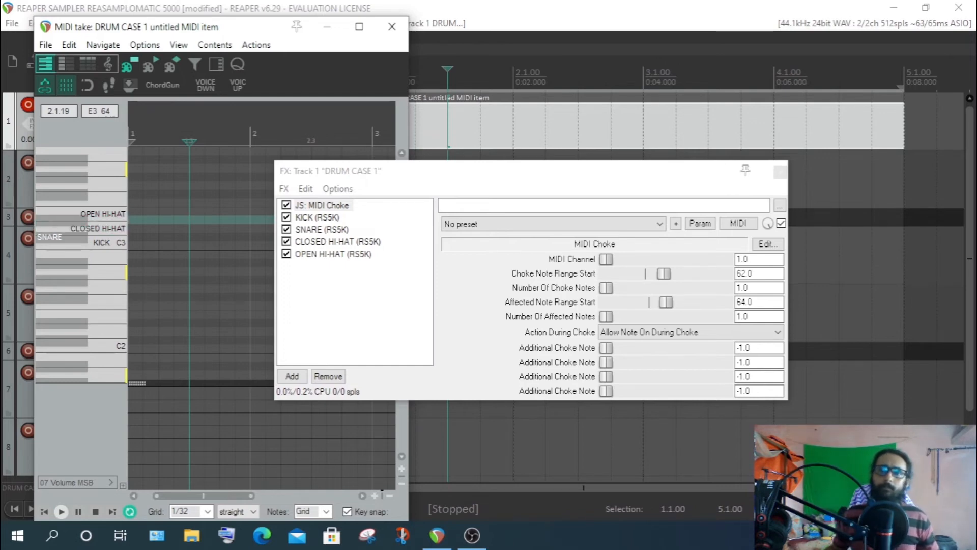
# - Switch Action During Choke to Prevent Note On During Choke and back to Allow, and return the MIDI editor to named notes
pyautogui.click(649, 332)
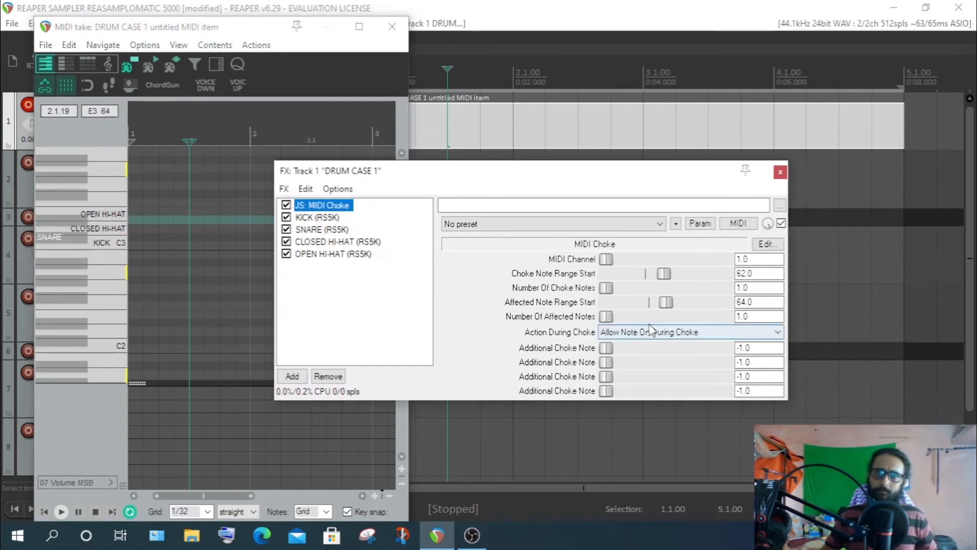
pyautogui.click(649, 332)
pyautogui.click(636, 350)
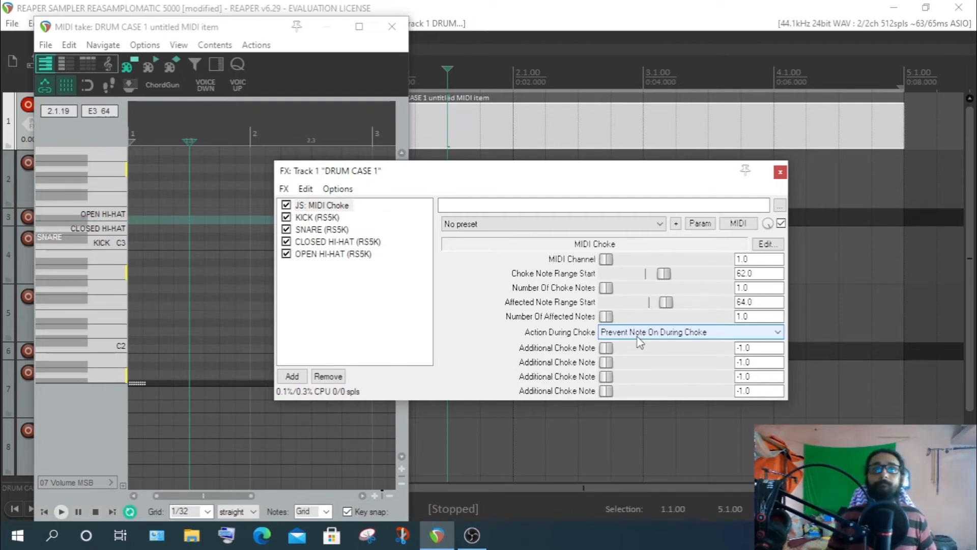
pyautogui.click(638, 336)
pyautogui.click(637, 350)
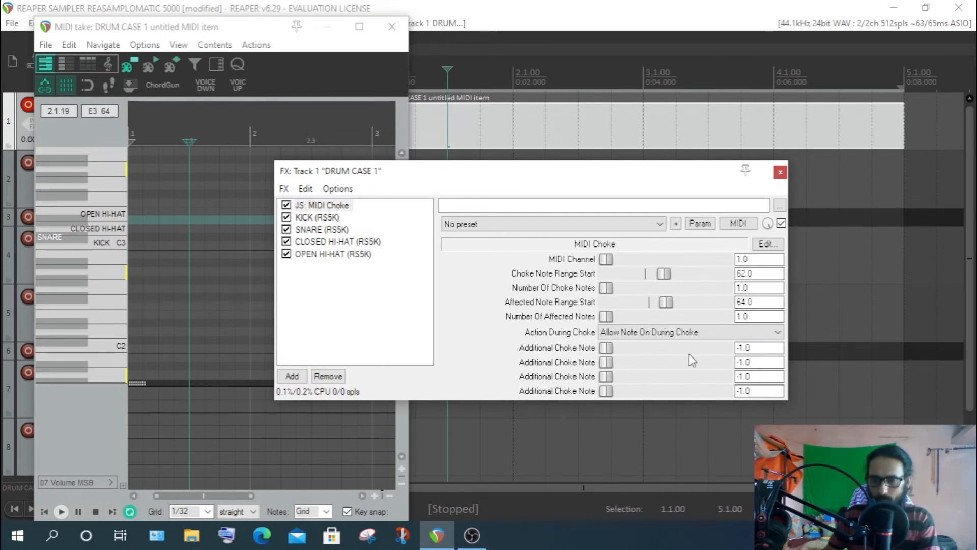
pyautogui.click(61, 64)
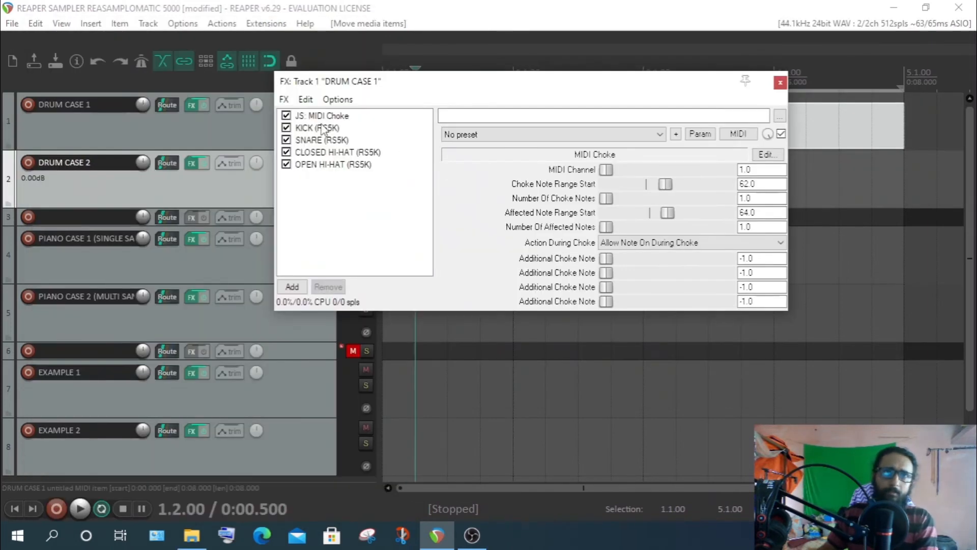
# - Review the MIDI Choke settings on DRUM CASE 1 alongside the open hi-hat sampler's Obey note-offs option
pyautogui.click(326, 117)
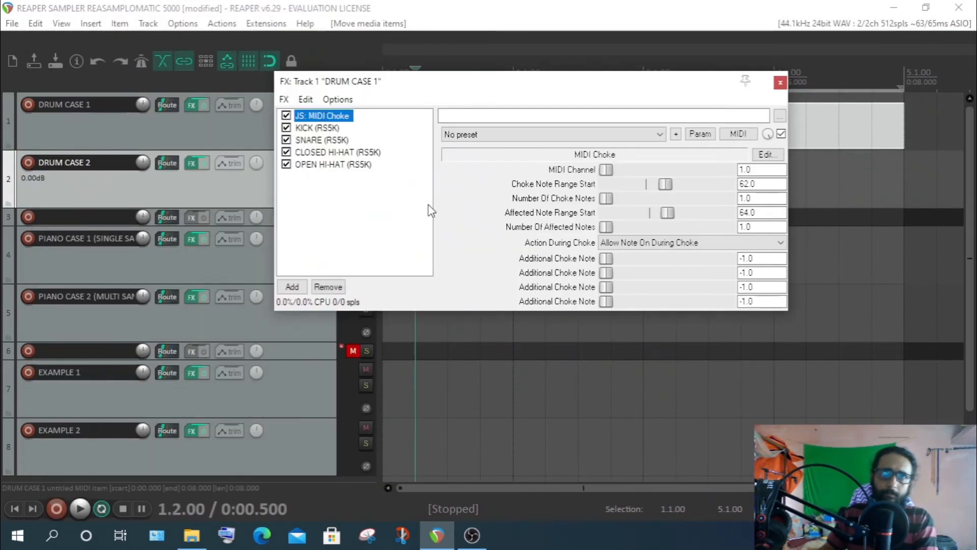
pyautogui.click(345, 165)
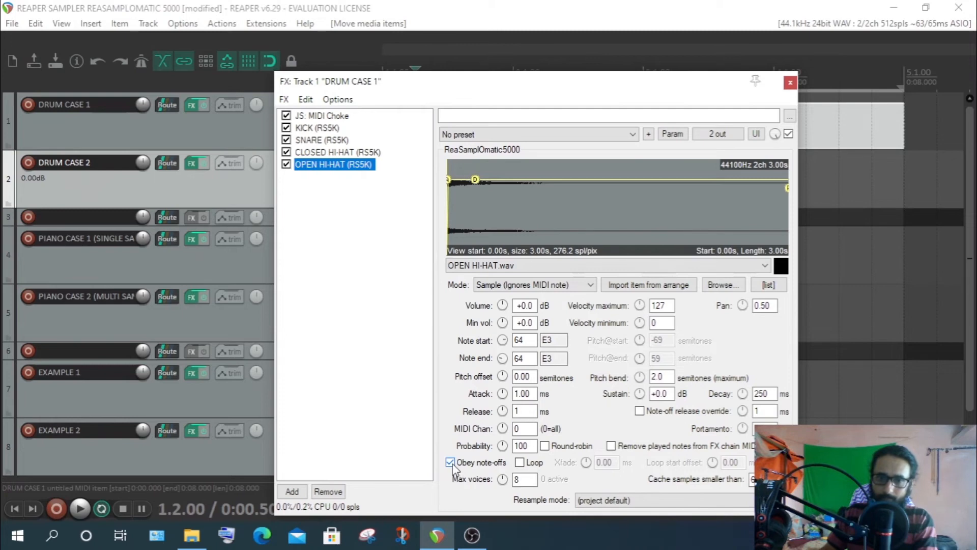
pyautogui.click(332, 116)
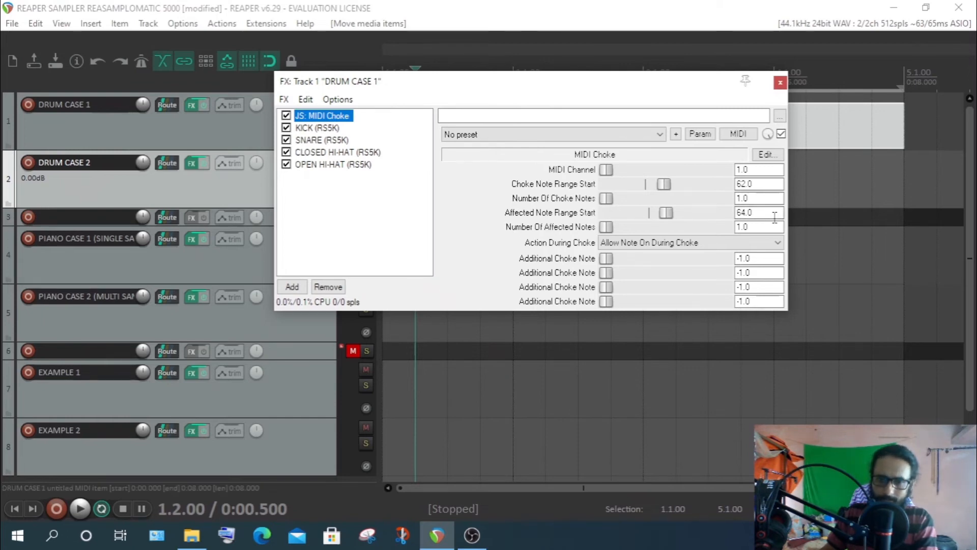
pyautogui.click(351, 165)
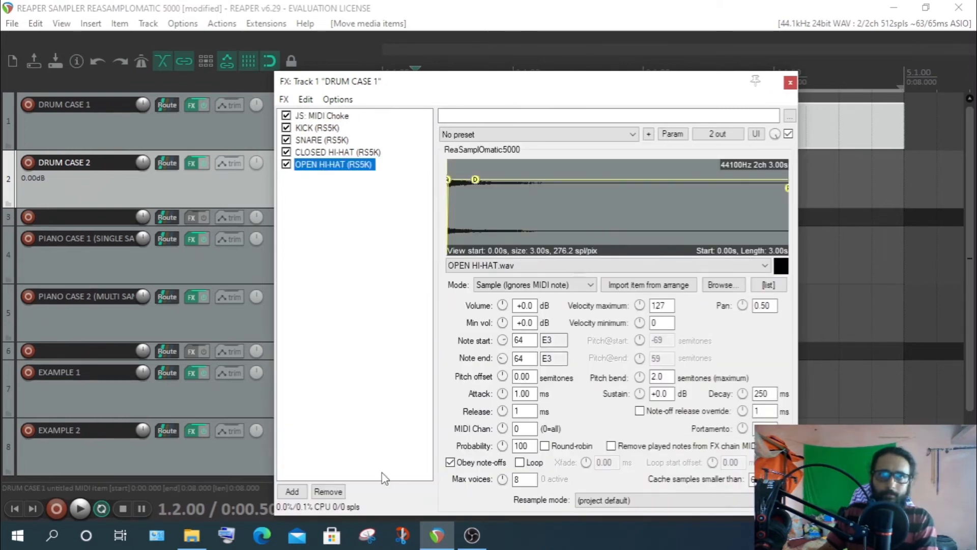
# - Review DRUM CASE 1's MIDI Choke settings alongside the kick, closed hi-hat and open hi-hat sampler settings
pyautogui.click(329, 117)
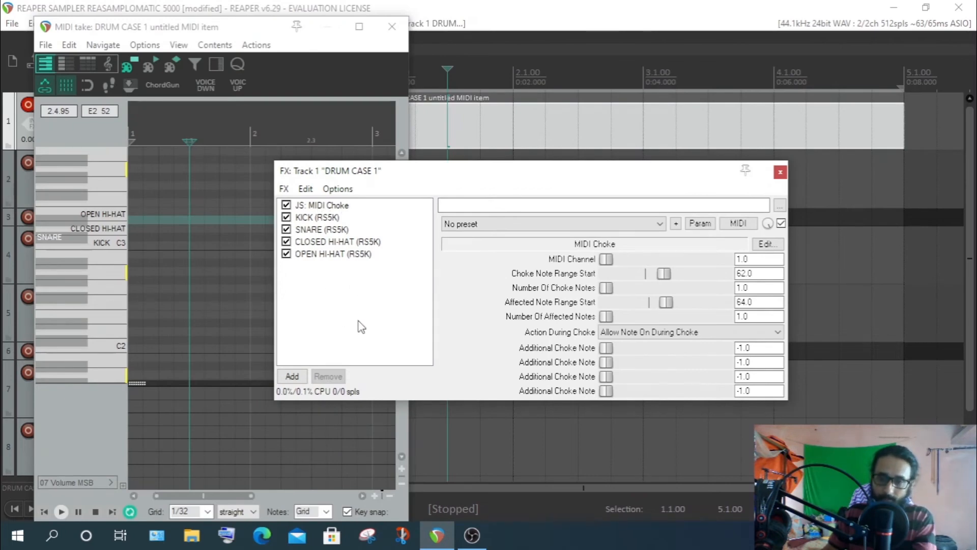
pyautogui.click(314, 217)
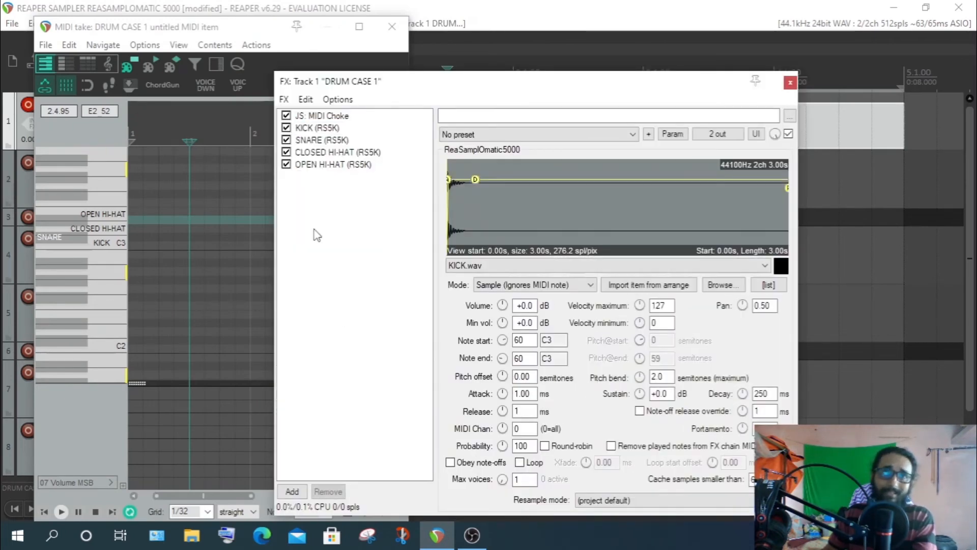
pyautogui.click(321, 152)
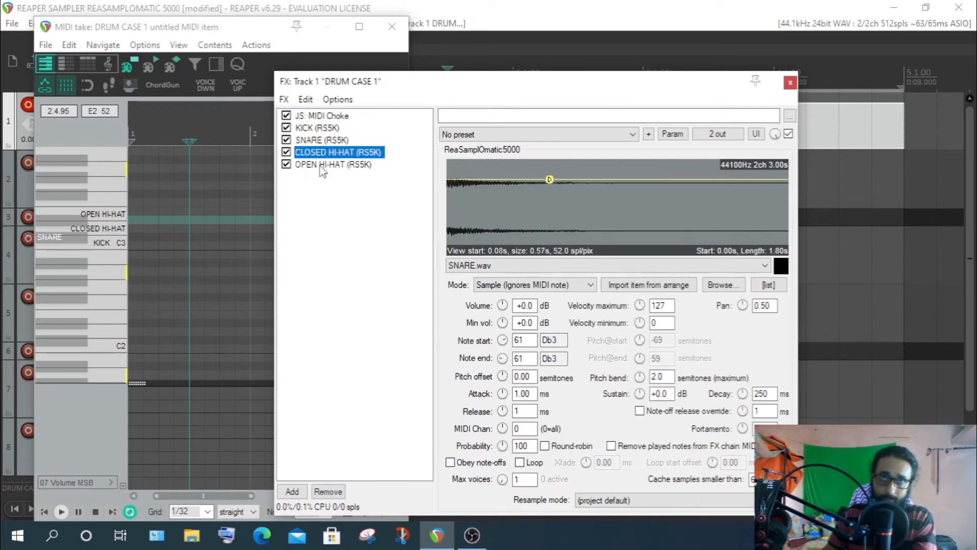
pyautogui.click(322, 168)
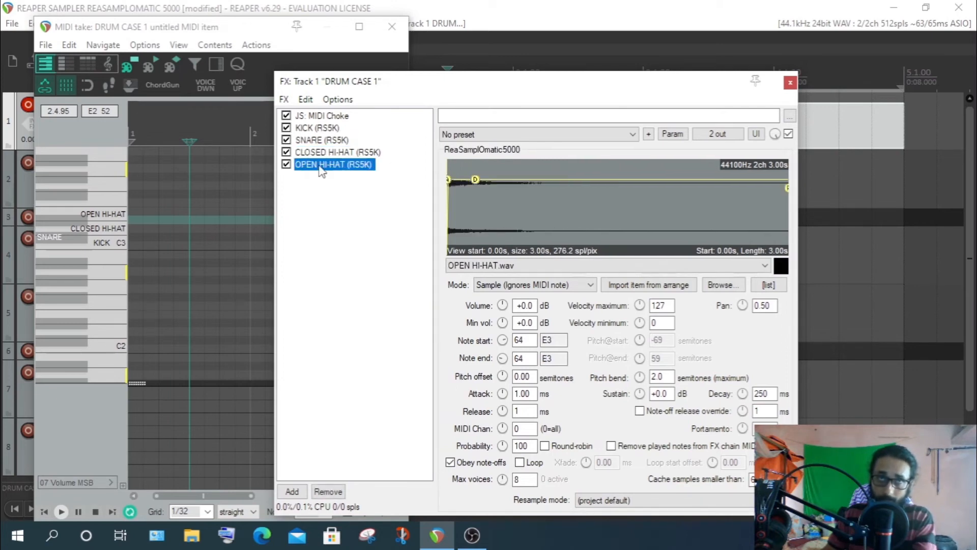
pyautogui.click(319, 116)
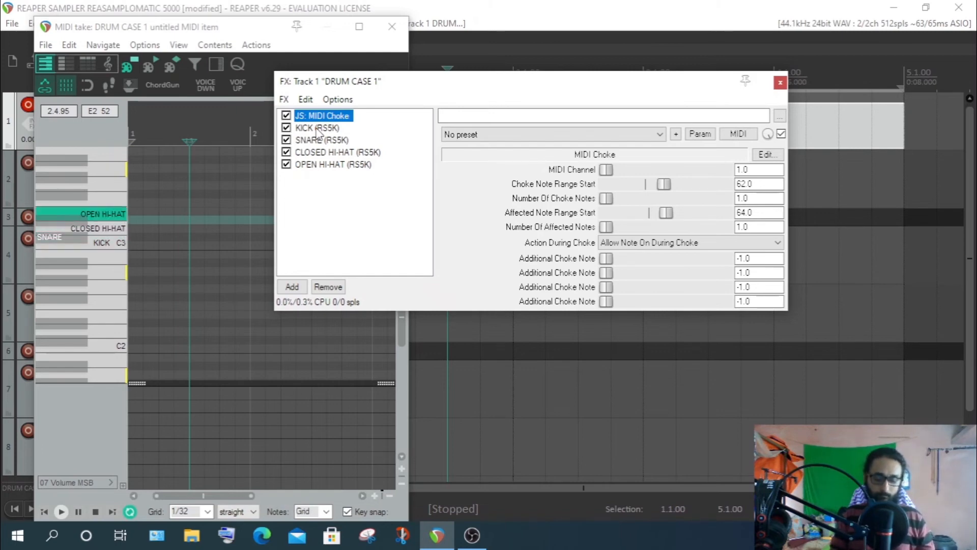
# - Close DRUM CASE 1's windows, move record arming from that track to DRUM CASE 2, and open the latter's Sitala sampler
pyautogui.click(780, 83)
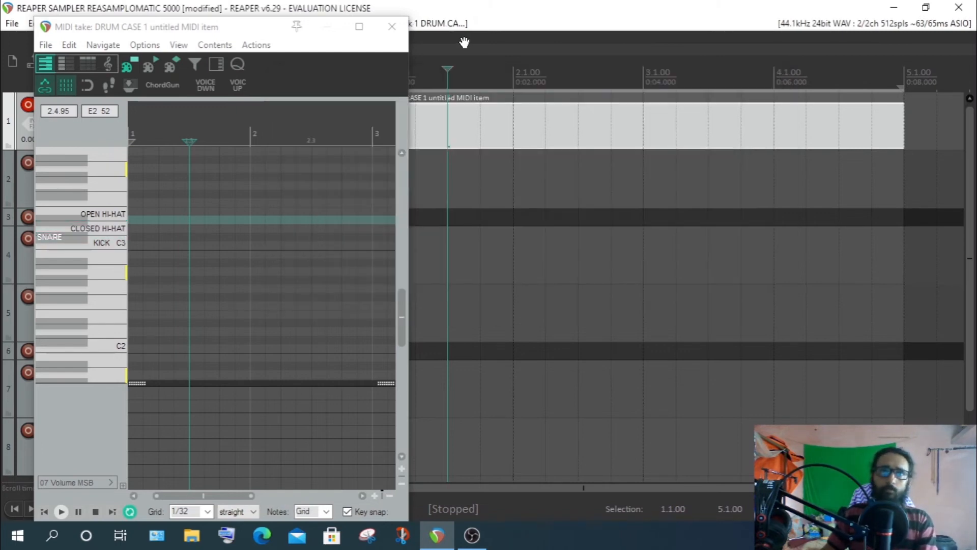
pyautogui.click(392, 28)
pyautogui.click(28, 104)
pyautogui.click(282, 193)
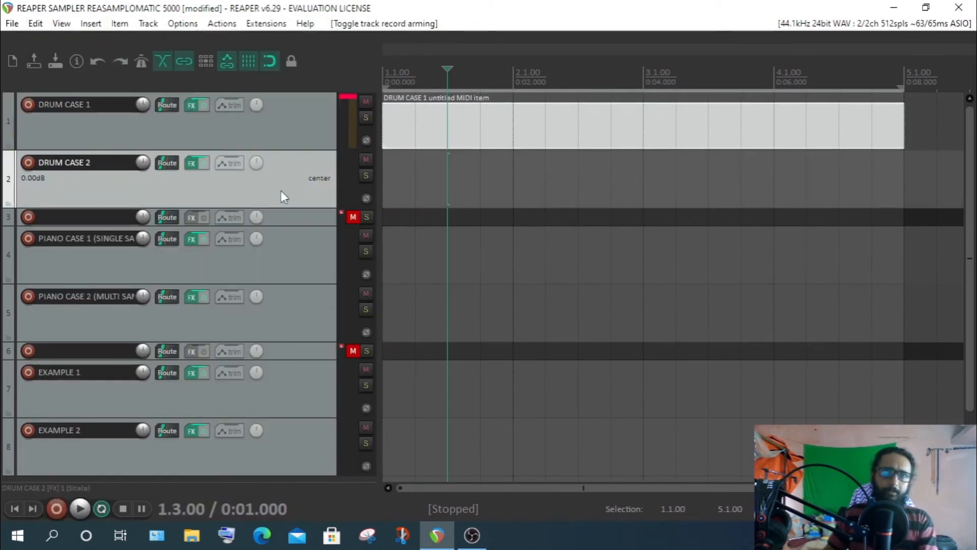
pyautogui.click(28, 163)
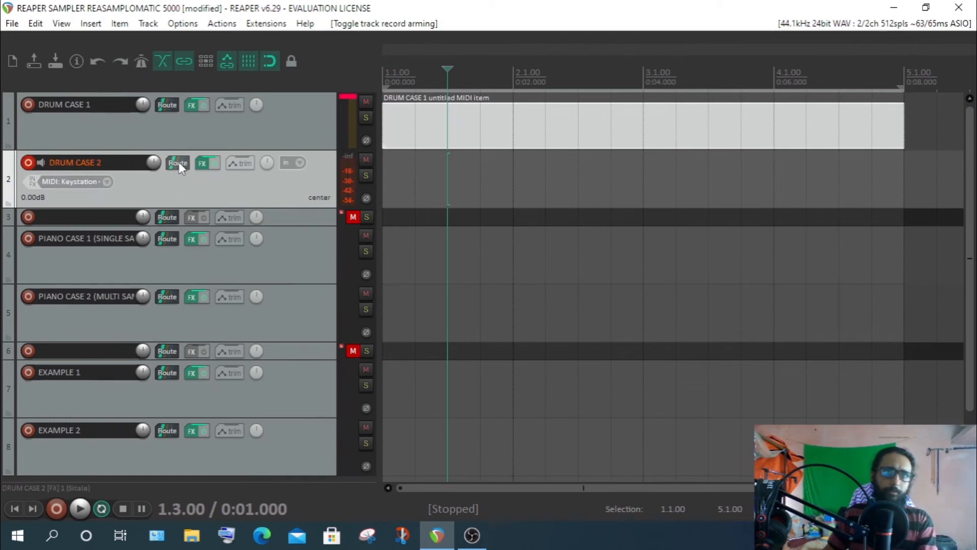
pyautogui.click(202, 163)
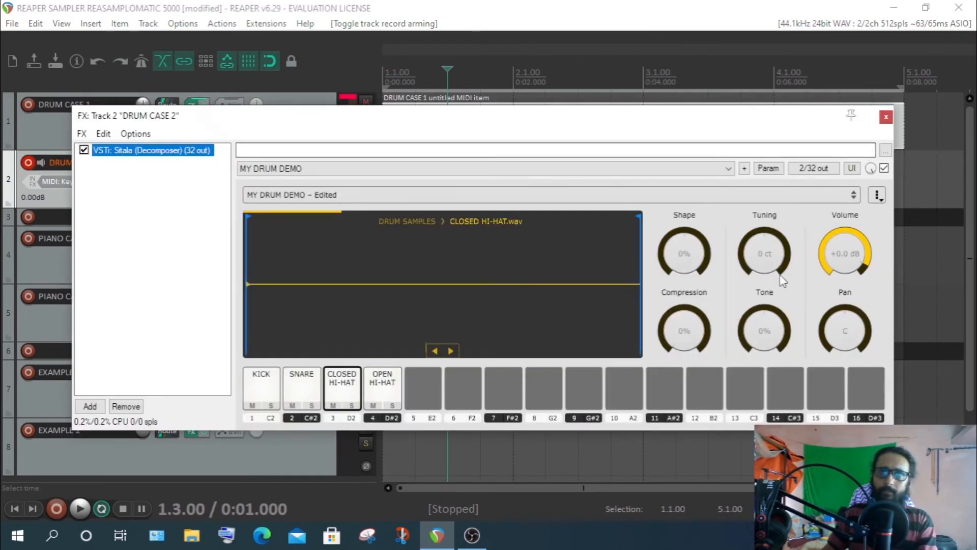
# - Audition the CLOSED HI-HAT pad against the OPEN HI-HAT pad in Sitala
pyautogui.moveTo(556, 288)
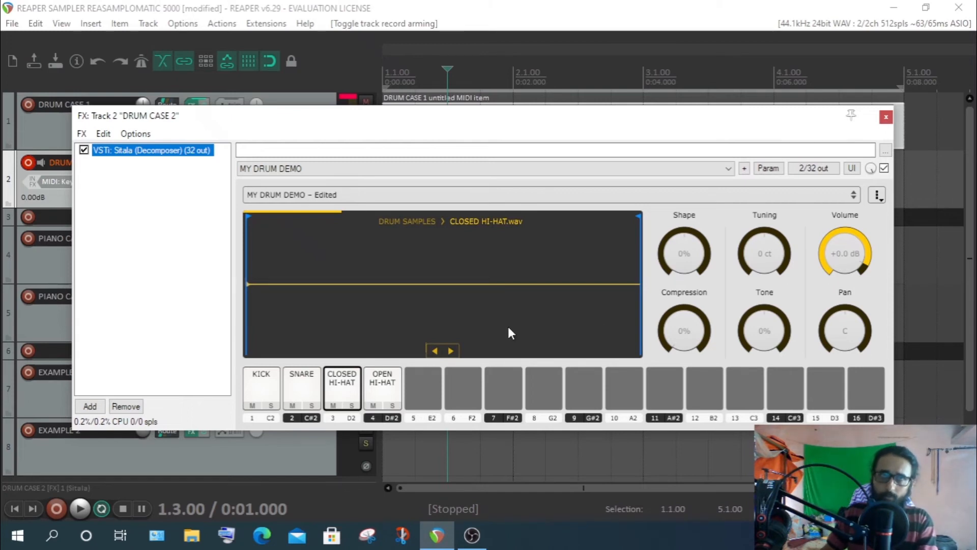
pyautogui.click(163, 212)
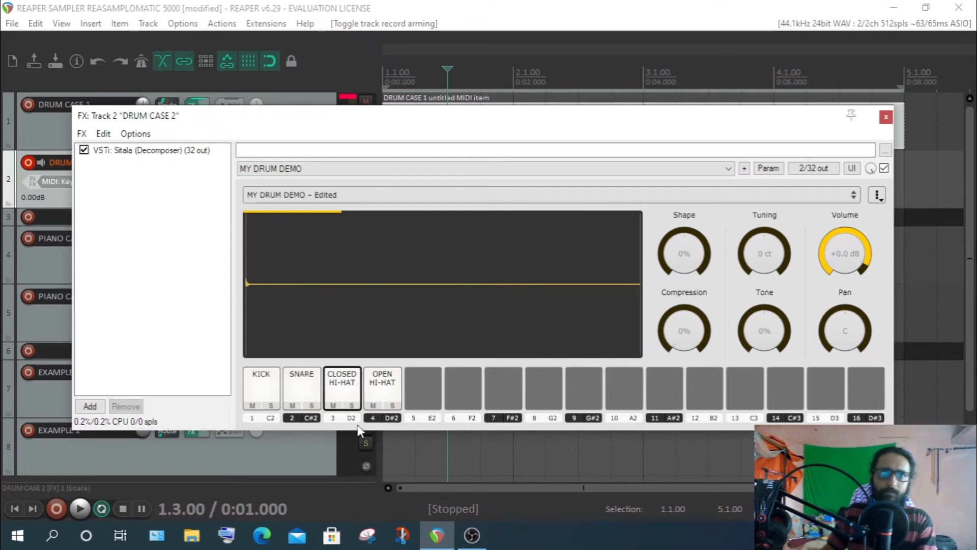
pyautogui.click(343, 387)
pyautogui.click(351, 390)
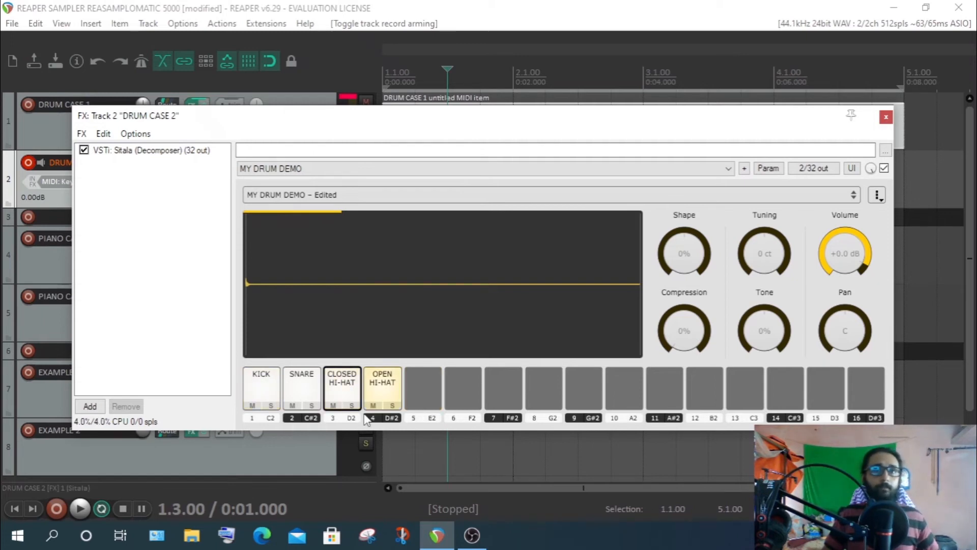
# - Move the MIDI item from DRUM CASE 1 to DRUM CASE 2 and open it in the MIDI editor beside Sitala, showing the C1 drum notes
pyautogui.moveTo(373, 129); pyautogui.dragTo(525, 549)
pyautogui.moveTo(403, 122); pyautogui.dragTo(401, 176)
pyautogui.doubleClick(402, 177)
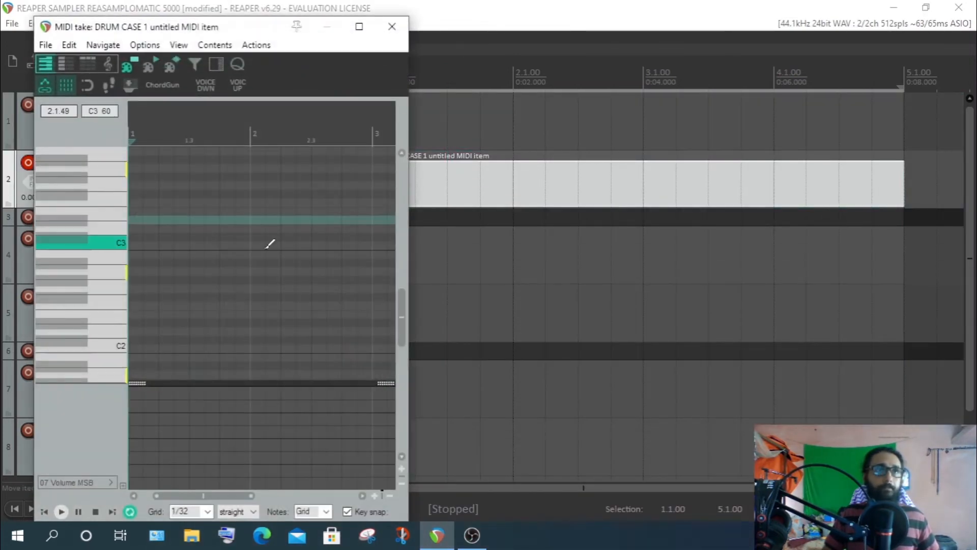
pyautogui.moveTo(402, 271); pyautogui.dragTo(404, 361)
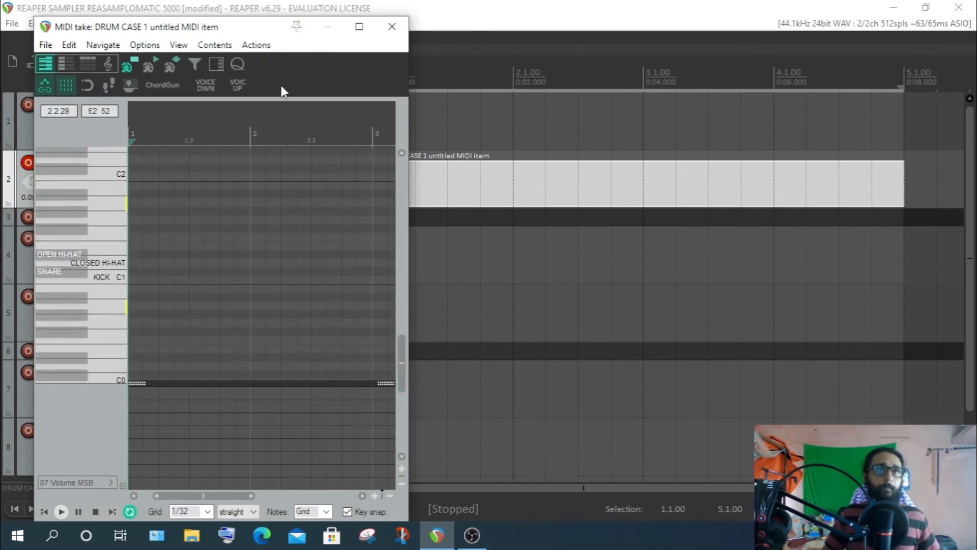
pyautogui.moveTo(444, 514); pyautogui.dragTo(377, 112)
pyautogui.moveTo(92, 220); pyautogui.dragTo(448, 238)
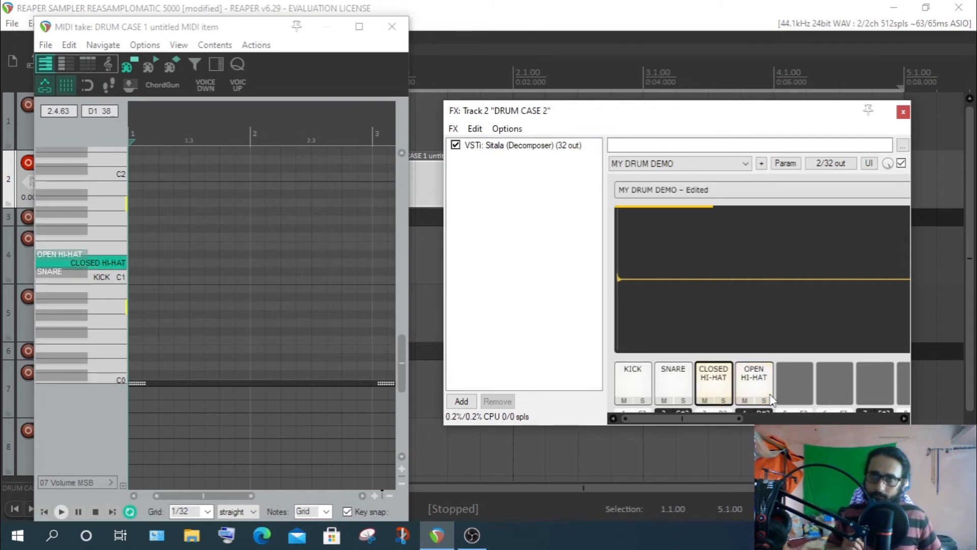
# - Examine the Choke targets of Sitala's CLOSED HI-HAT pad, including 4: OPEN HI-HAT
pyautogui.rightClick(713, 385)
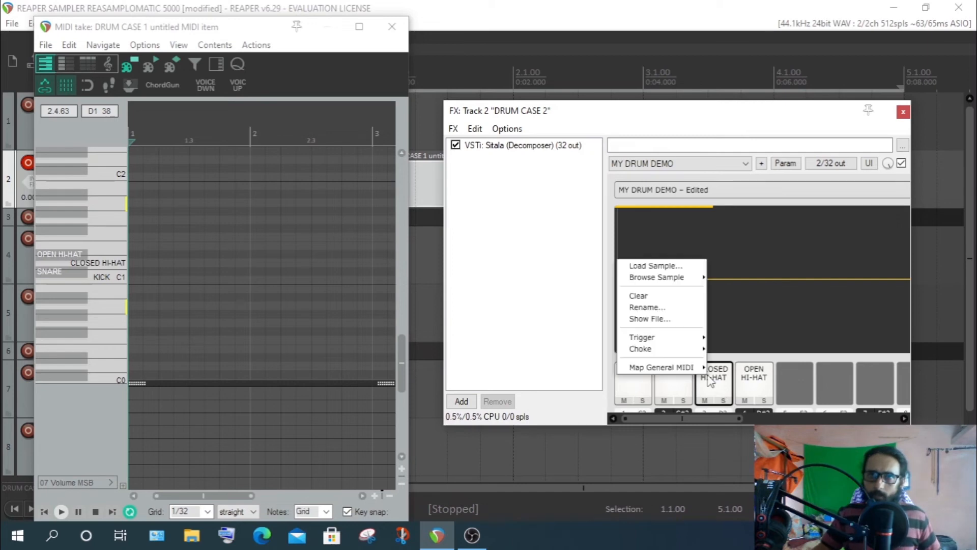
pyautogui.moveTo(682, 349)
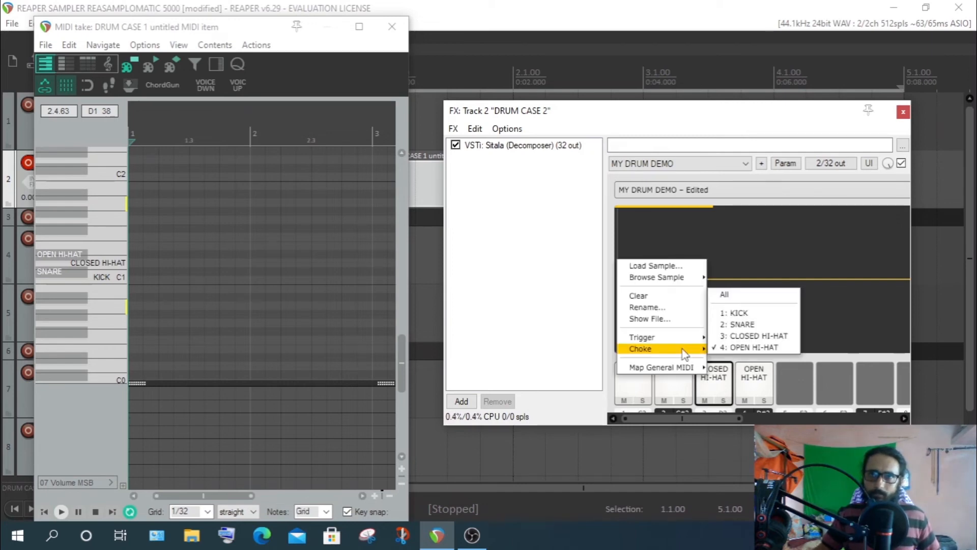
pyautogui.click(734, 349)
pyautogui.rightClick(722, 397)
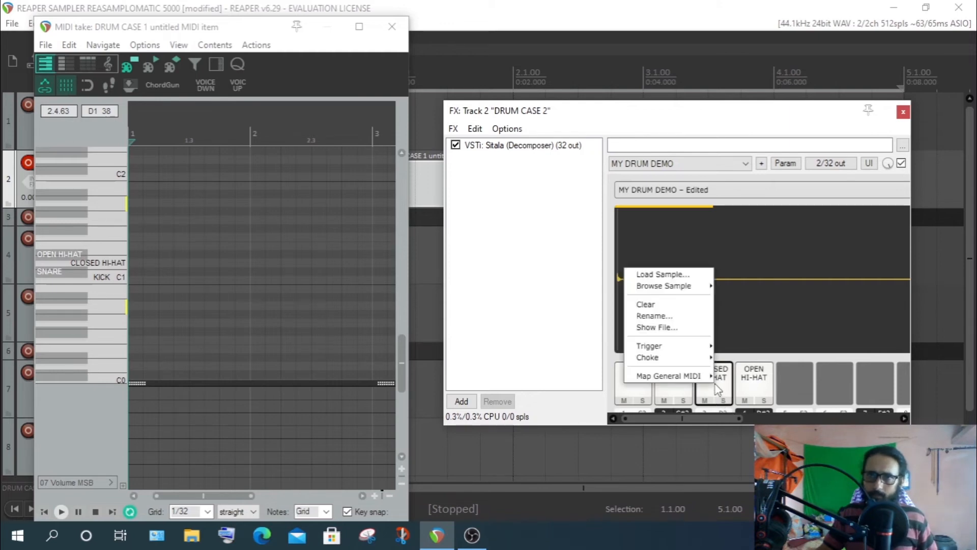
pyautogui.moveTo(661, 376)
pyautogui.moveTo(652, 359)
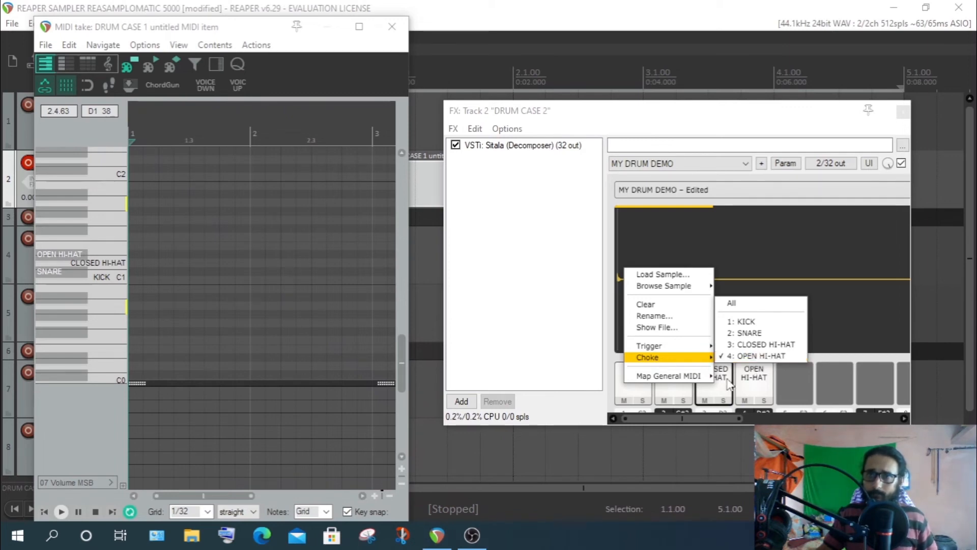
# - Toggle the CLOSED HI-HAT pad's choke of 4: OPEN HI-HAT and audition the hi-hats to compare the behaviour
pyautogui.click(754, 356)
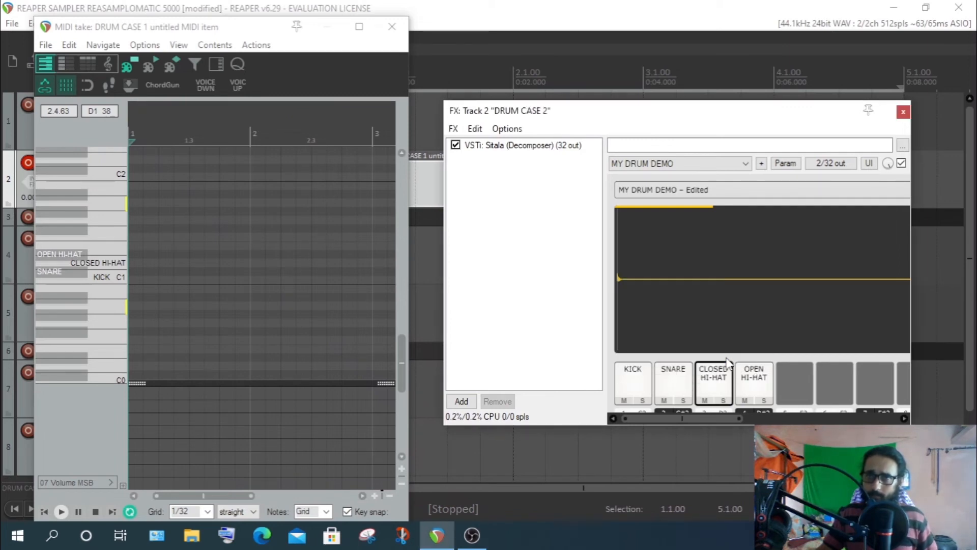
pyautogui.rightClick(715, 387)
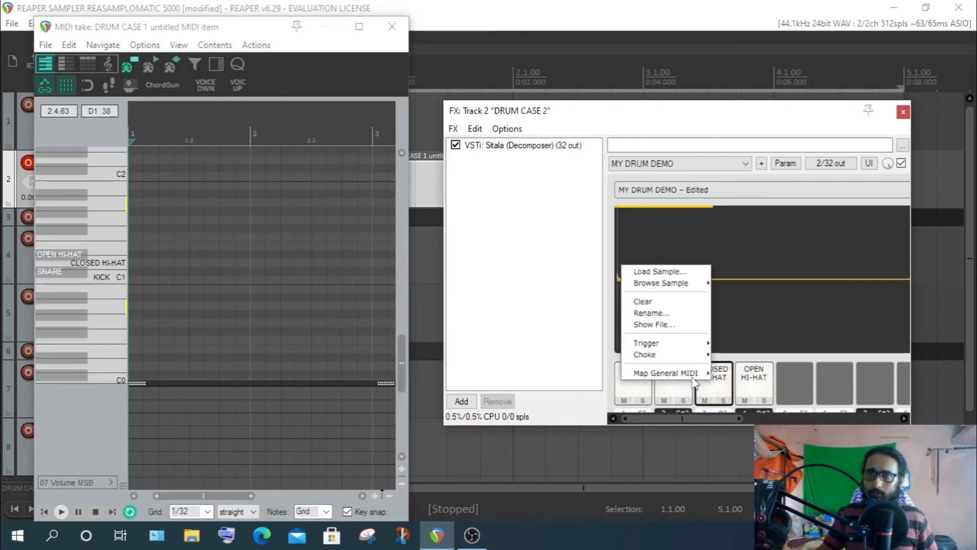
pyautogui.click(722, 353)
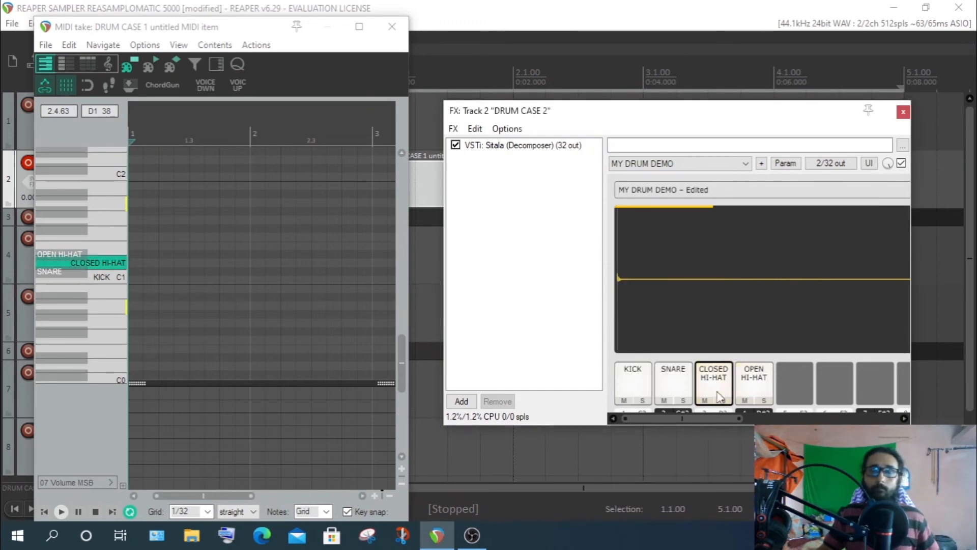
pyautogui.rightClick(715, 389)
pyautogui.moveTo(666, 358)
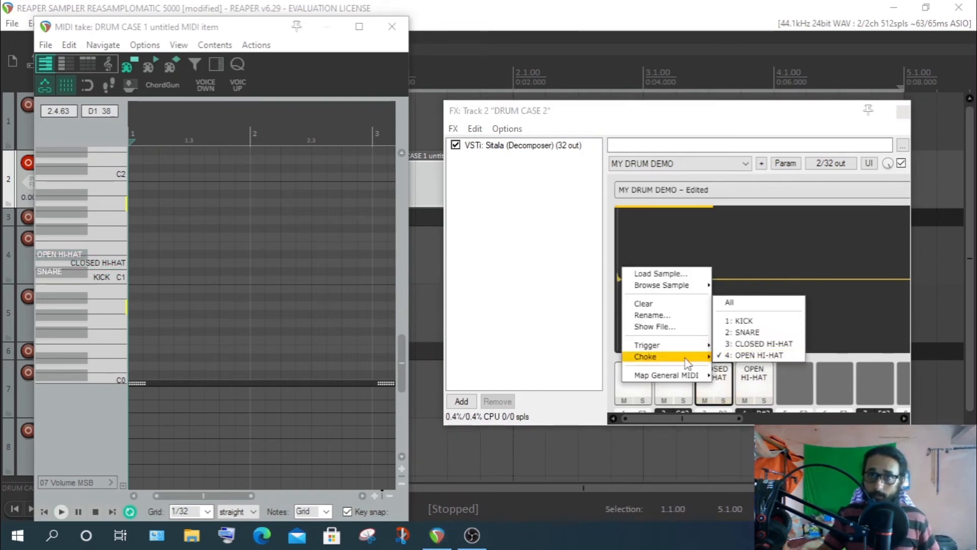
pyautogui.click(748, 355)
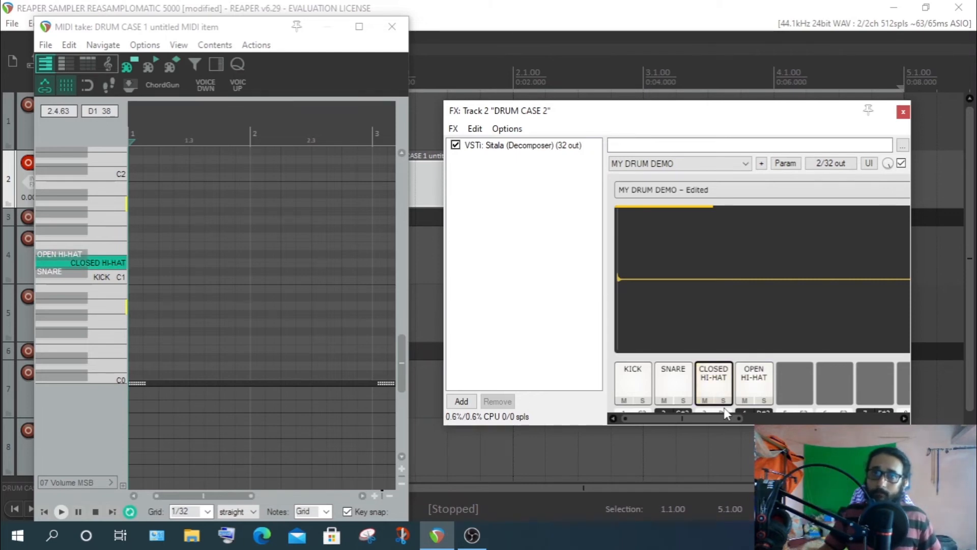
pyautogui.rightClick(713, 385)
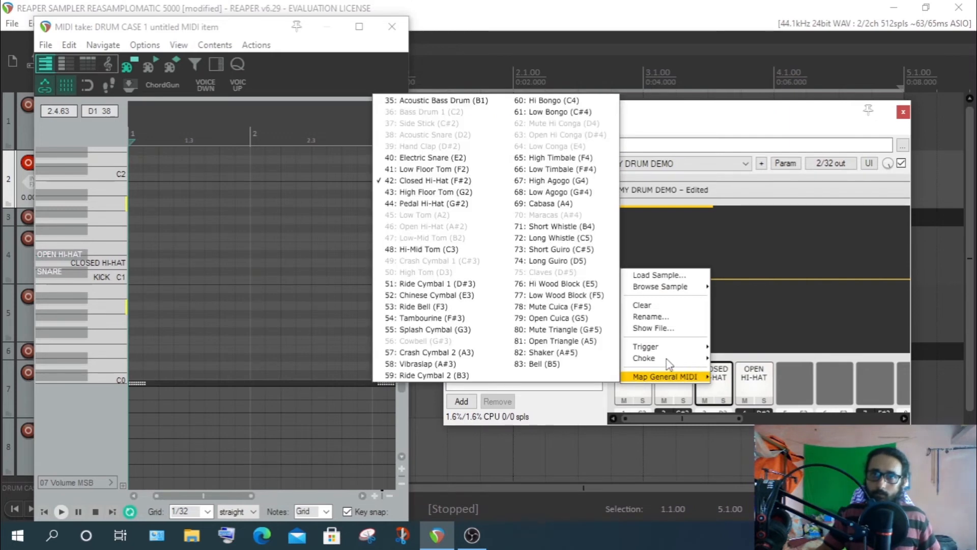
pyautogui.moveTo(661, 358)
pyautogui.click(744, 362)
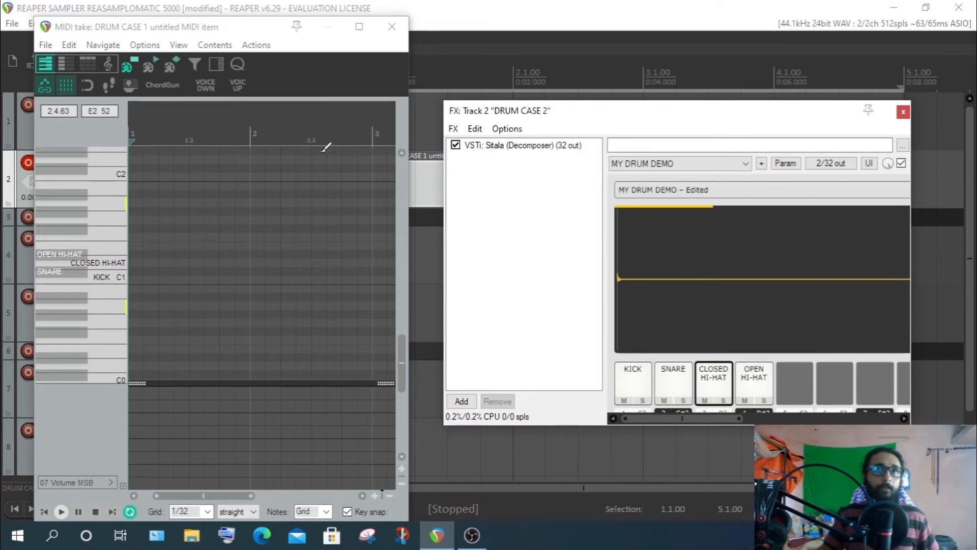
# - Close the Sitala and MIDI editor windows, disarm DRUM CASE 2, and review MIDI Choke on DRUM CASE 1
pyautogui.click(903, 112)
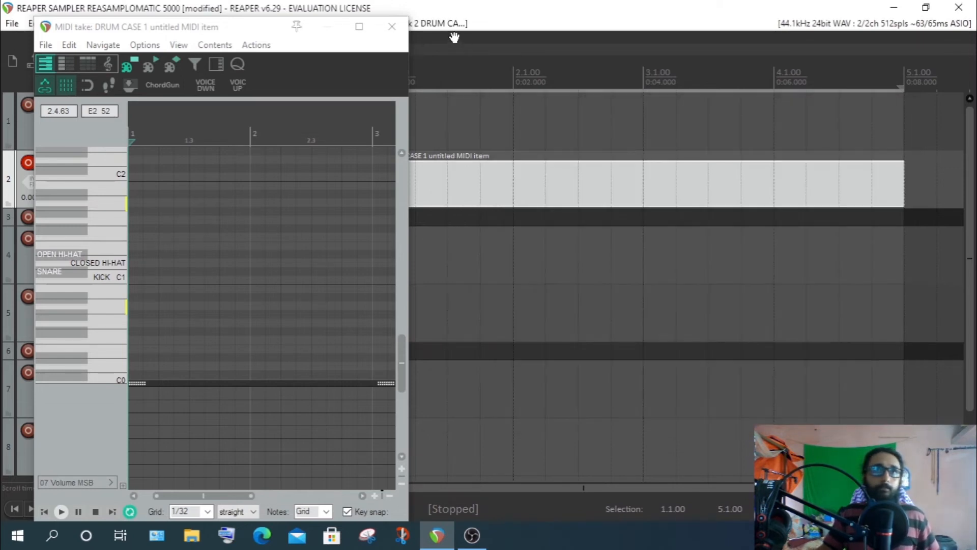
pyautogui.click(392, 26)
pyautogui.click(28, 162)
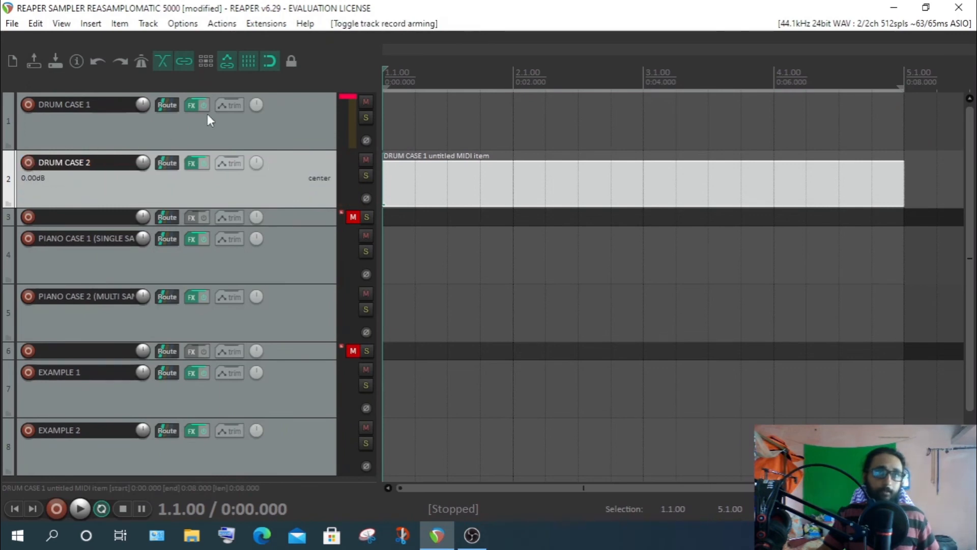
pyautogui.click(191, 107)
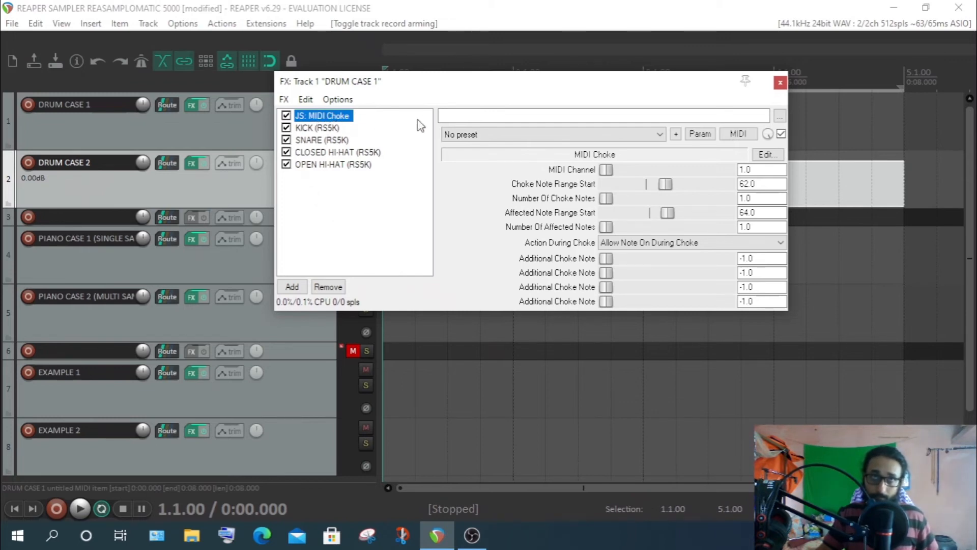
pyautogui.click(780, 83)
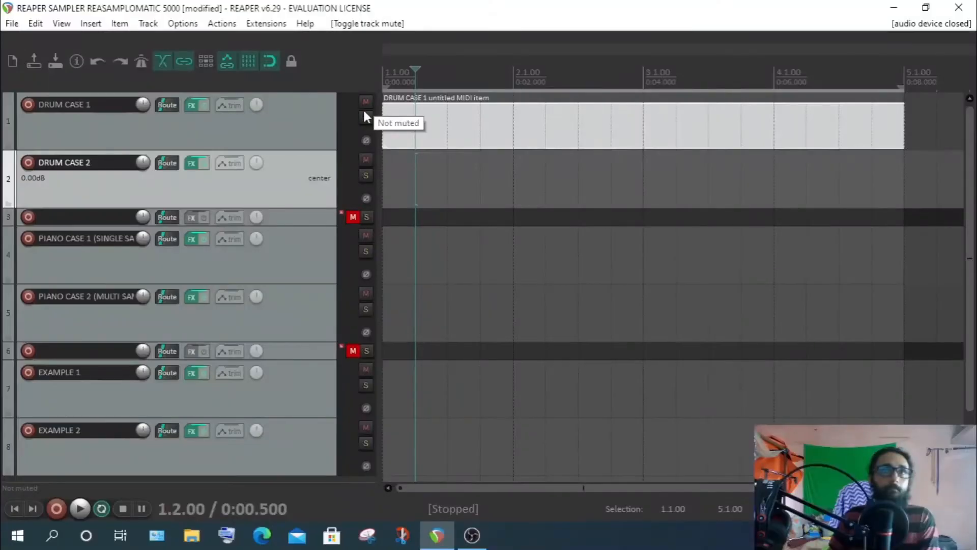
# - Mute DRUM CASE 1 and DRUM CASE 2, and unmute the unnamed divider tracks 3 and 6
pyautogui.click(365, 103)
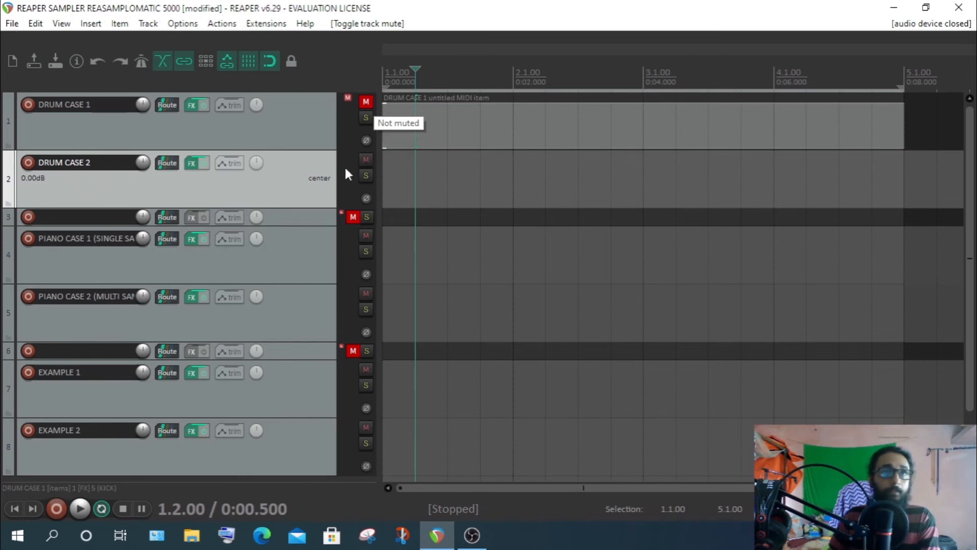
pyautogui.press('F5')
pyautogui.click(283, 264)
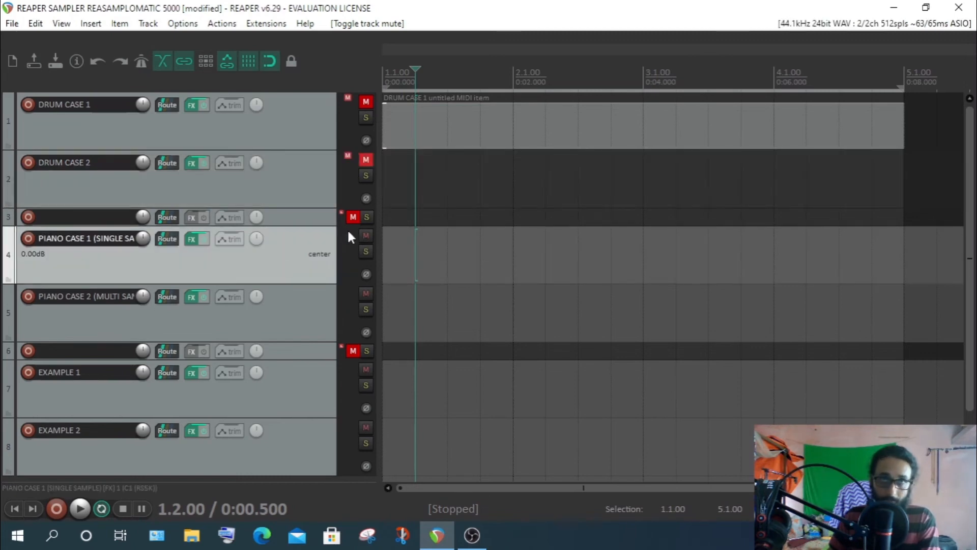
pyautogui.click(352, 219)
pyautogui.click(353, 351)
# - Compare the PIANO CASE 1 (SINGLE SAMPLE) and PIANO CASE 2 (MULTI SAMPLE) tracks by selecting each in turn
pyautogui.click(219, 318)
pyautogui.scroll(-1, 111, 262)
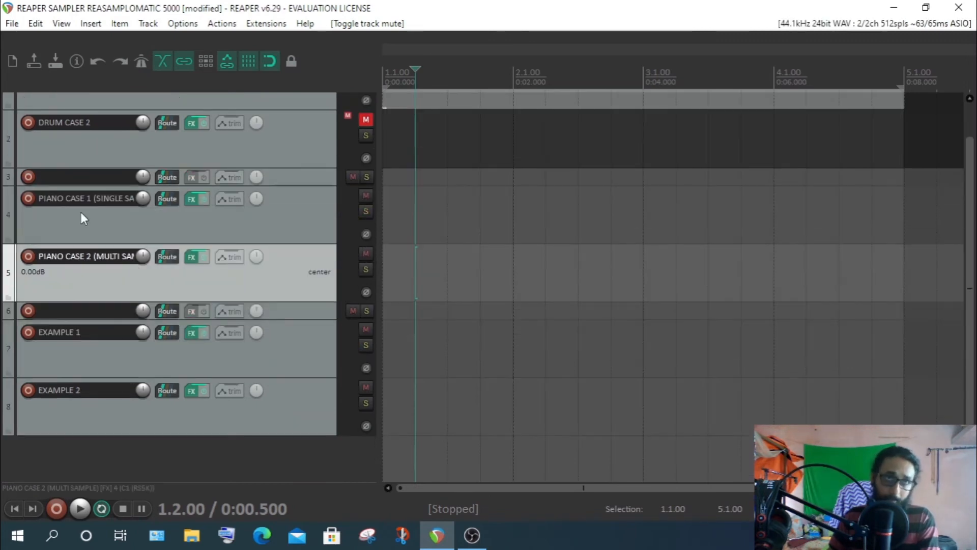
pyautogui.click(75, 224)
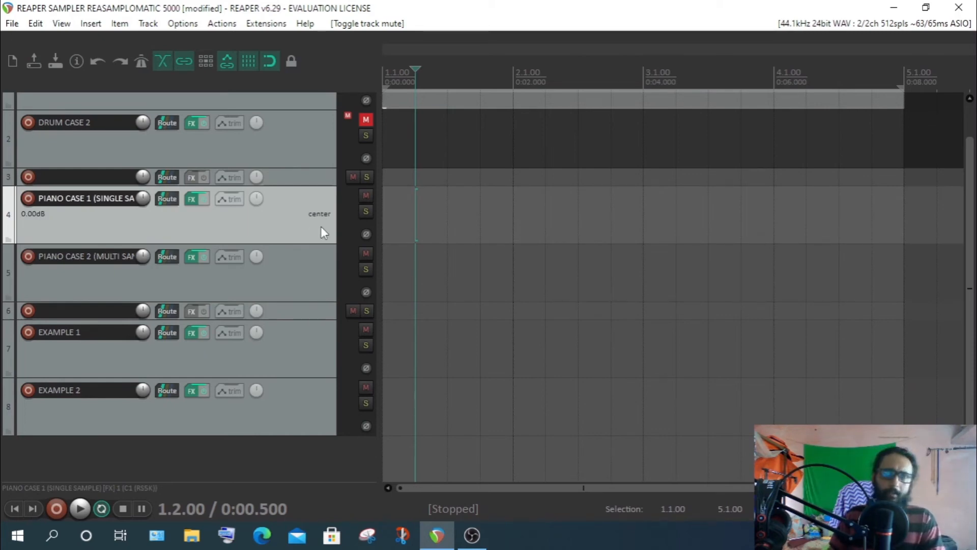
pyautogui.click(300, 273)
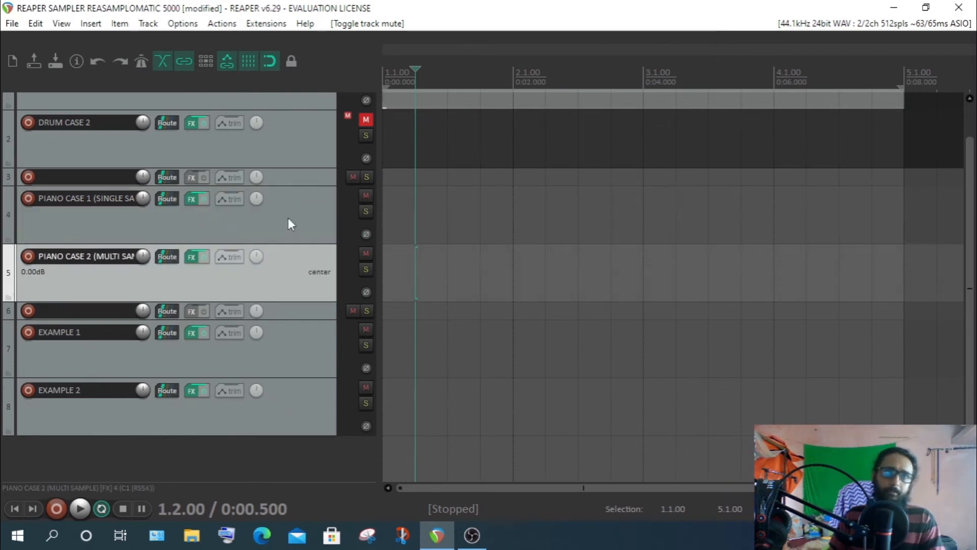
# - Alternate the selection between the single-sample and multi-sample piano tracks to point out the two setups
pyautogui.click(85, 235)
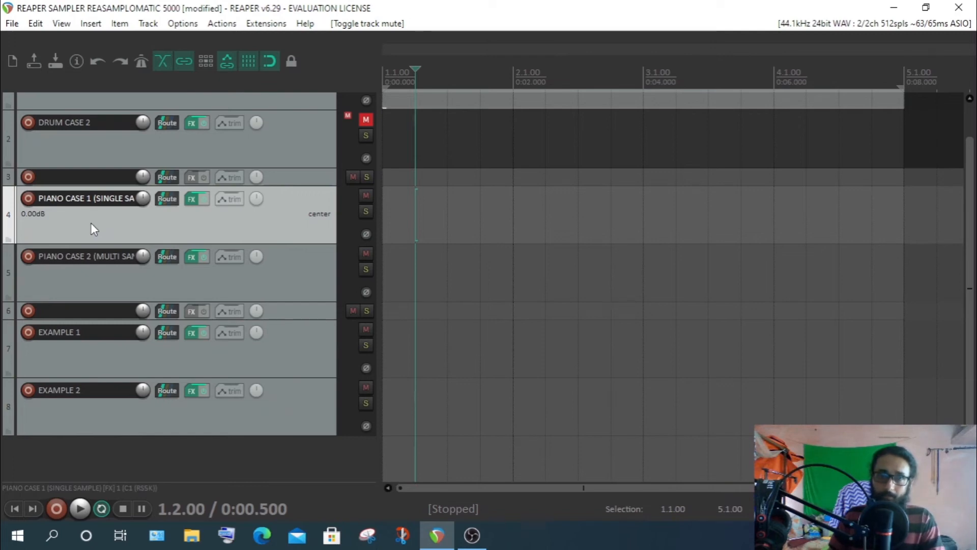
pyautogui.click(71, 270)
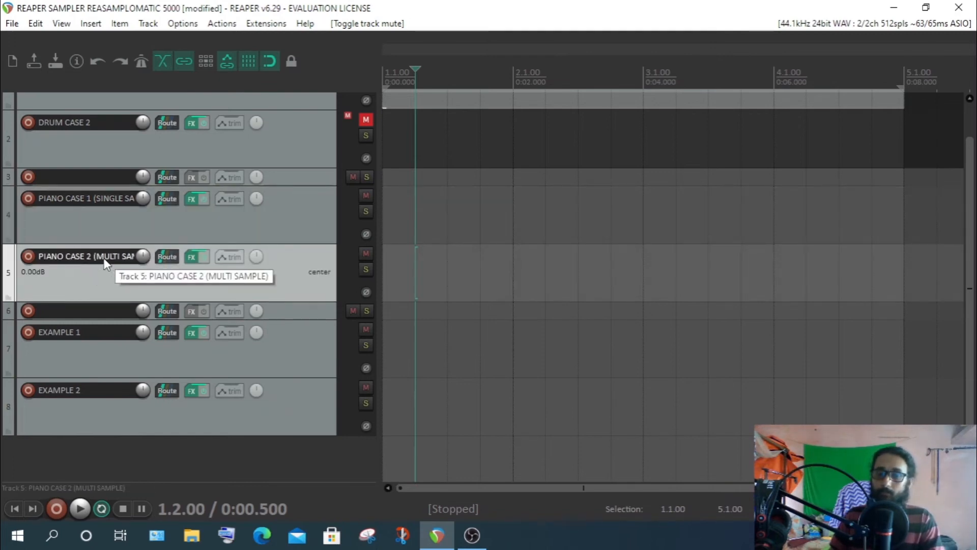
pyautogui.click(279, 218)
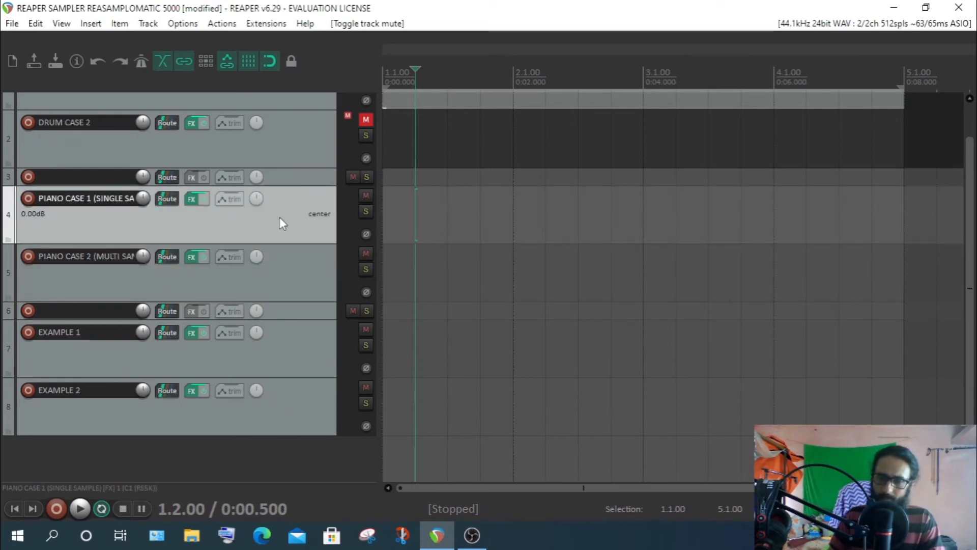
pyautogui.click(287, 261)
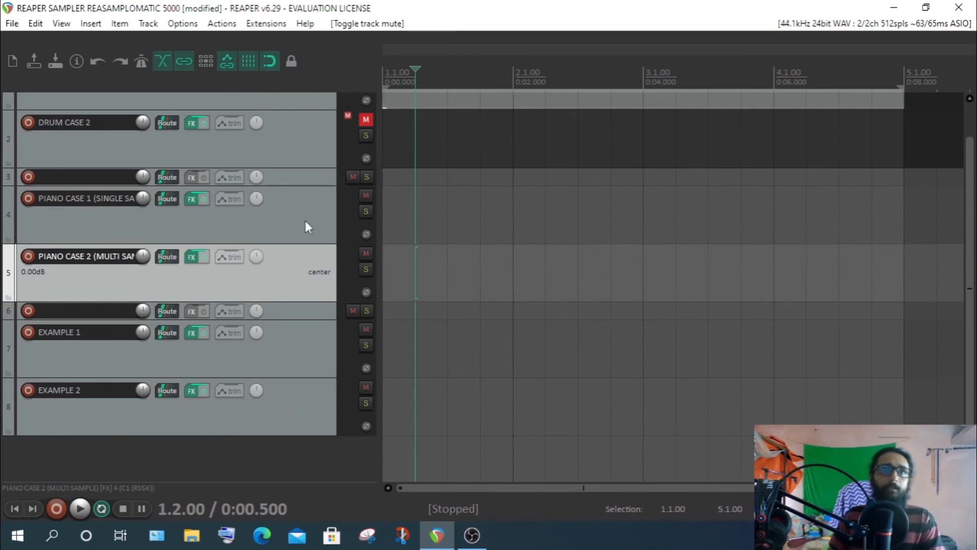
pyautogui.click(286, 223)
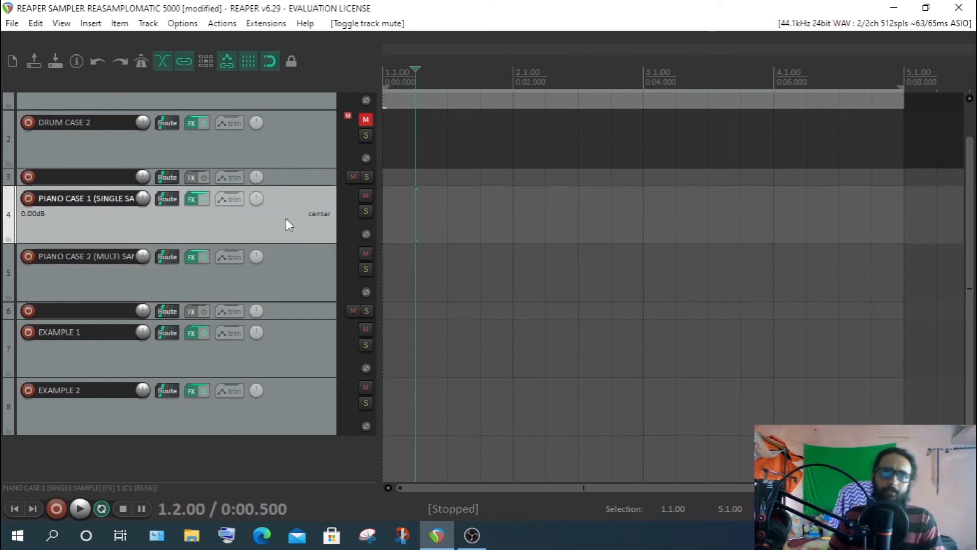
pyautogui.click(292, 276)
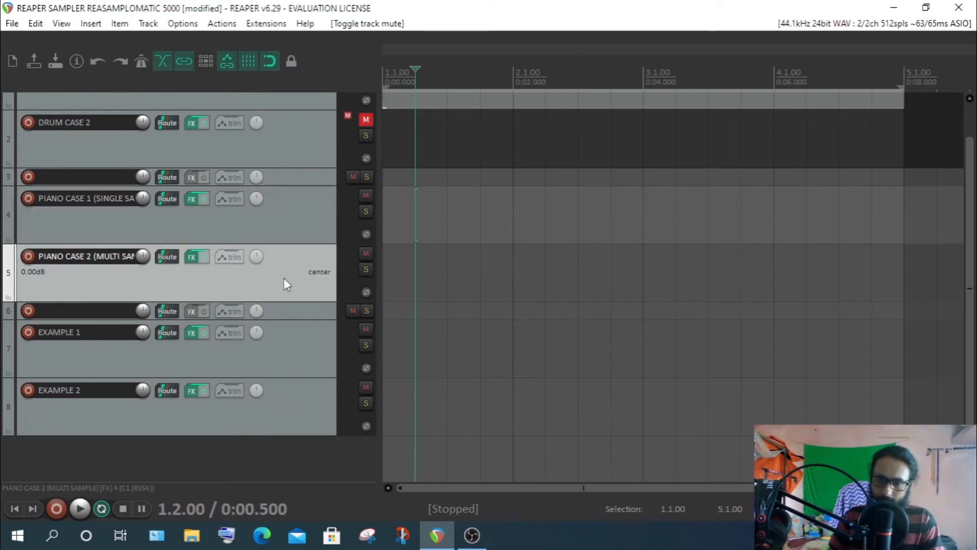
# - Open the PIANO CASE 1 (SINGLE SAMPLE) effects, view the PIANO SAMPLES folder on the desktop, and return to REAPER's ReaSamplOmatic5000 window
pyautogui.click(189, 198)
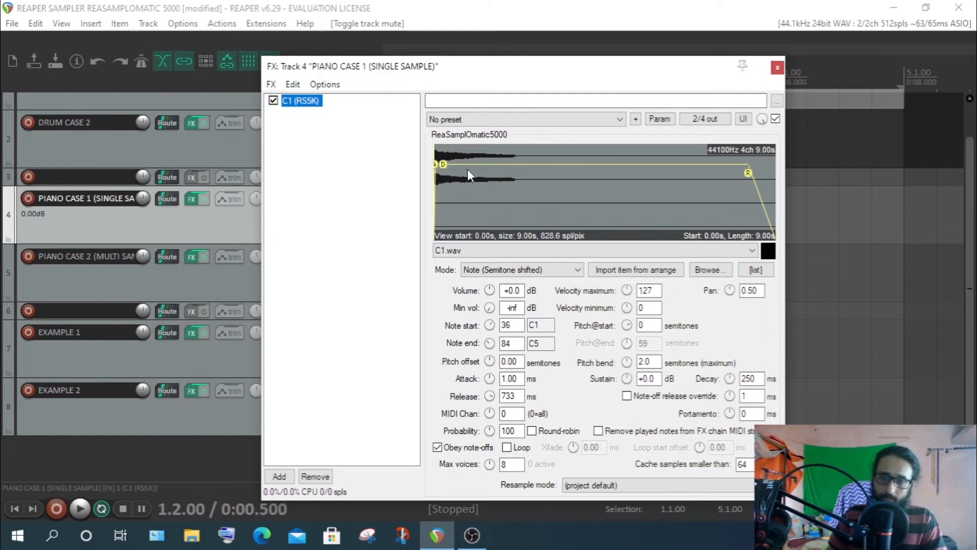
pyautogui.click(897, 8)
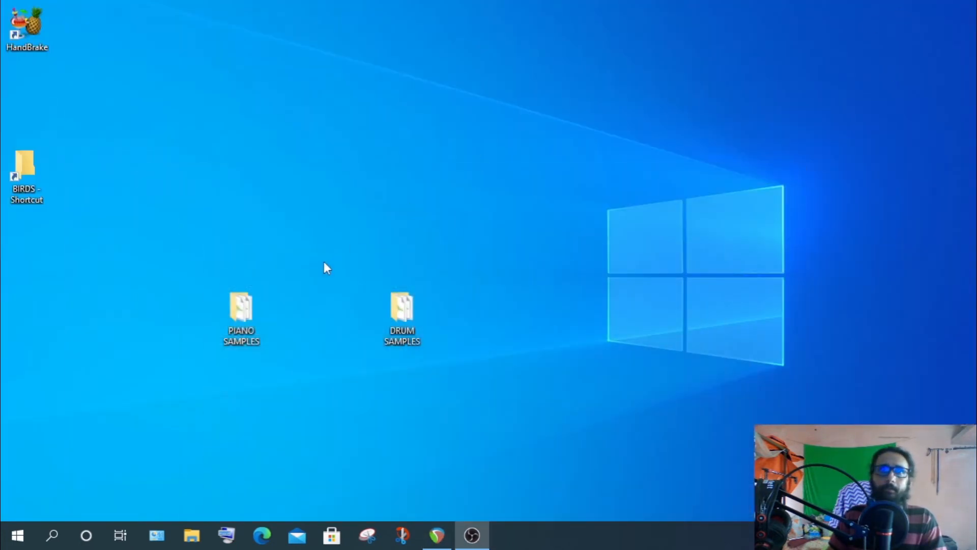
pyautogui.doubleClick(241, 319)
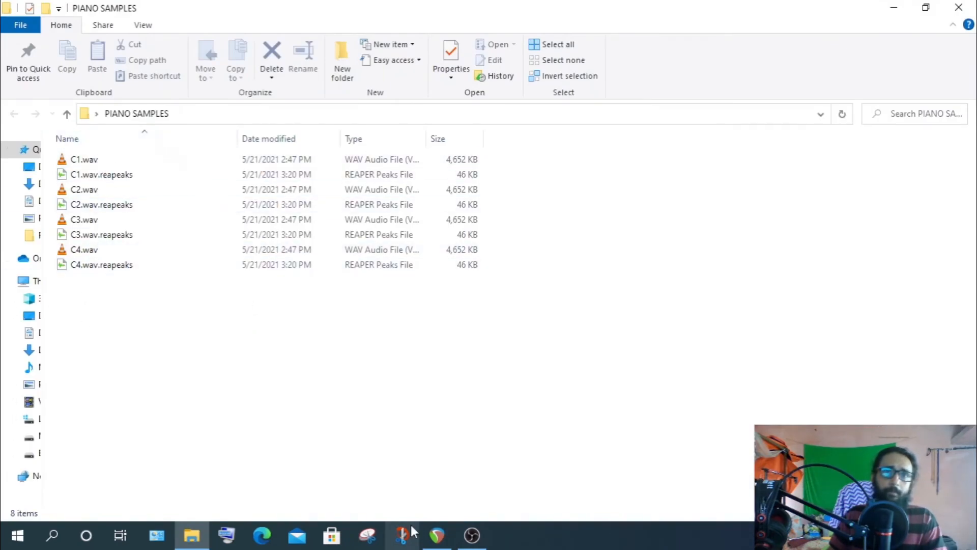
pyautogui.click(437, 535)
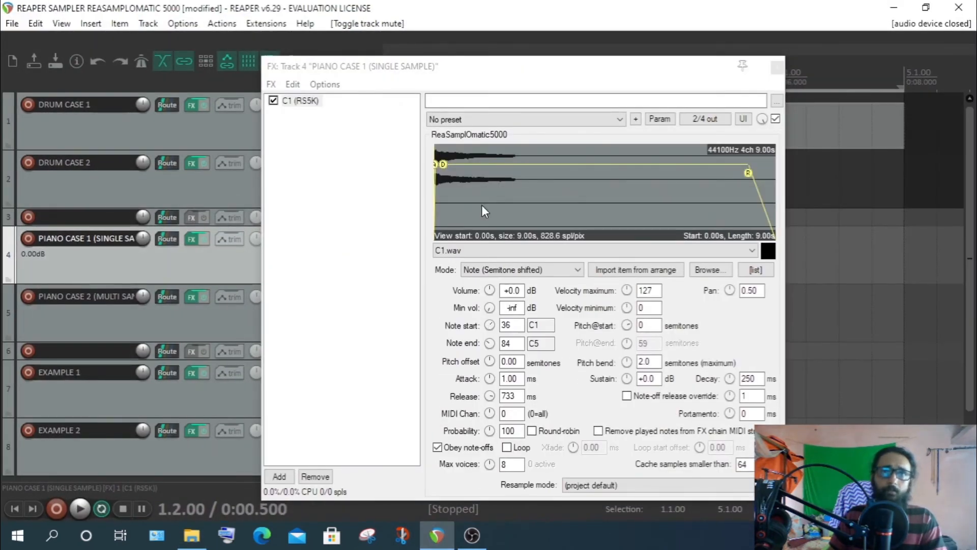
pyautogui.click(894, 8)
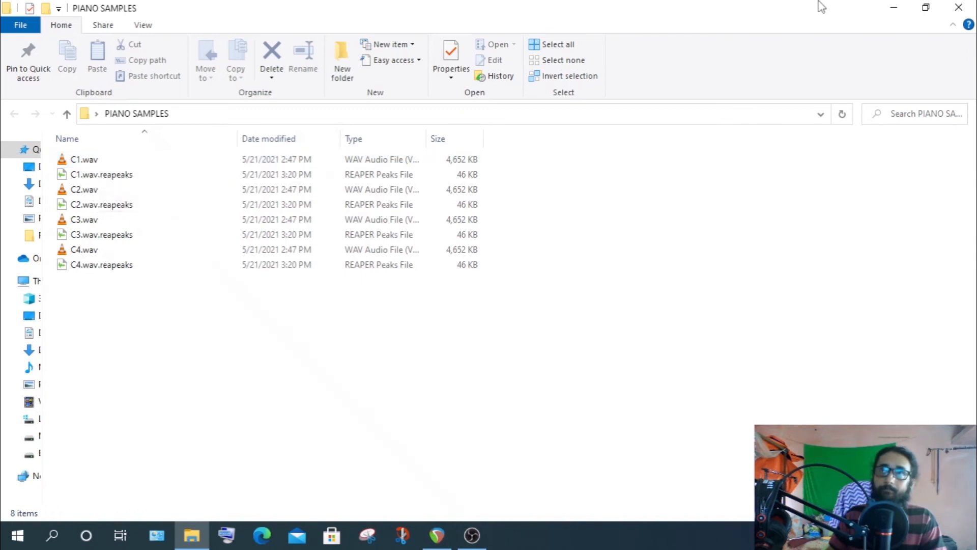
pyautogui.click(894, 7)
pyautogui.click(443, 532)
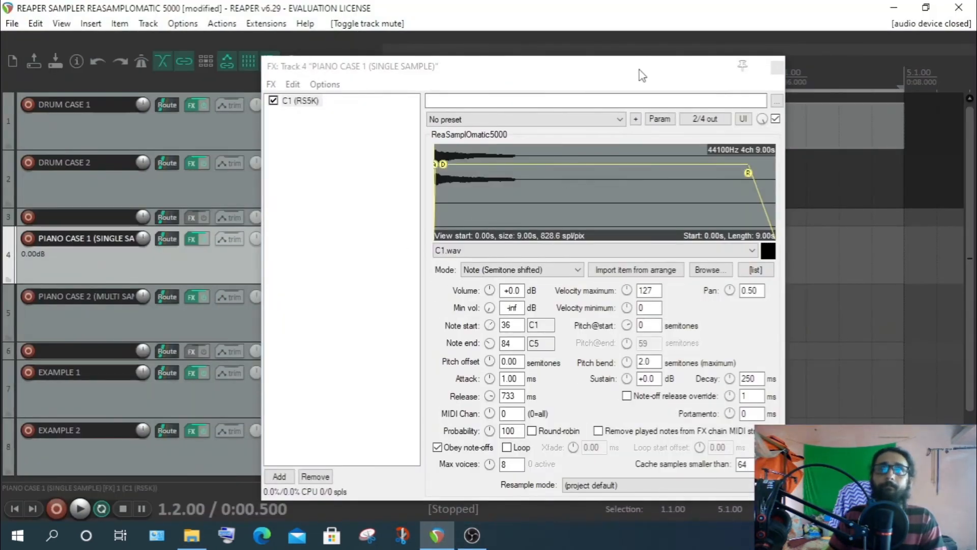
pyautogui.moveTo(639, 70); pyautogui.dragTo(610, 51)
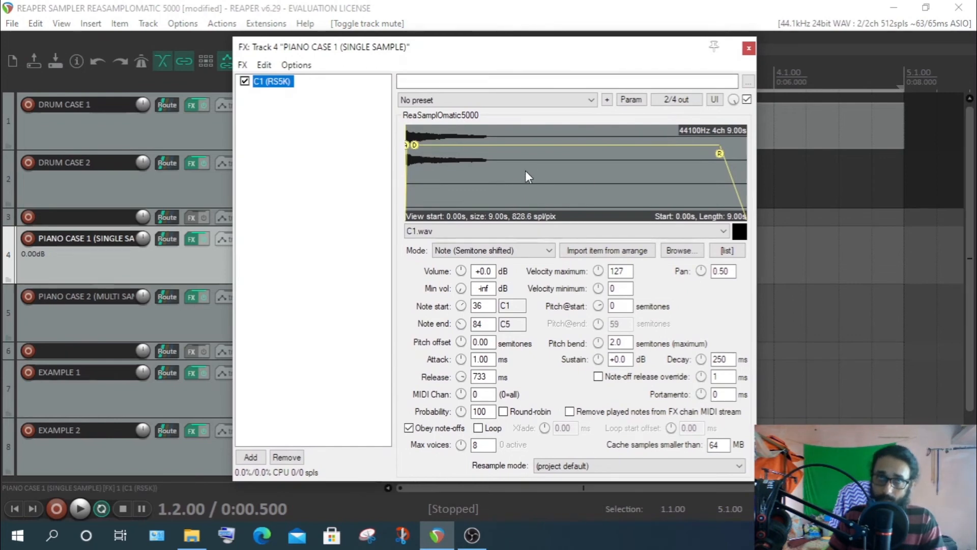
# - Shorten the C1.wav sample to about 3.03 s and inspect its start point at 0.00 s in the waveform
pyautogui.scroll(3, 422, 157)
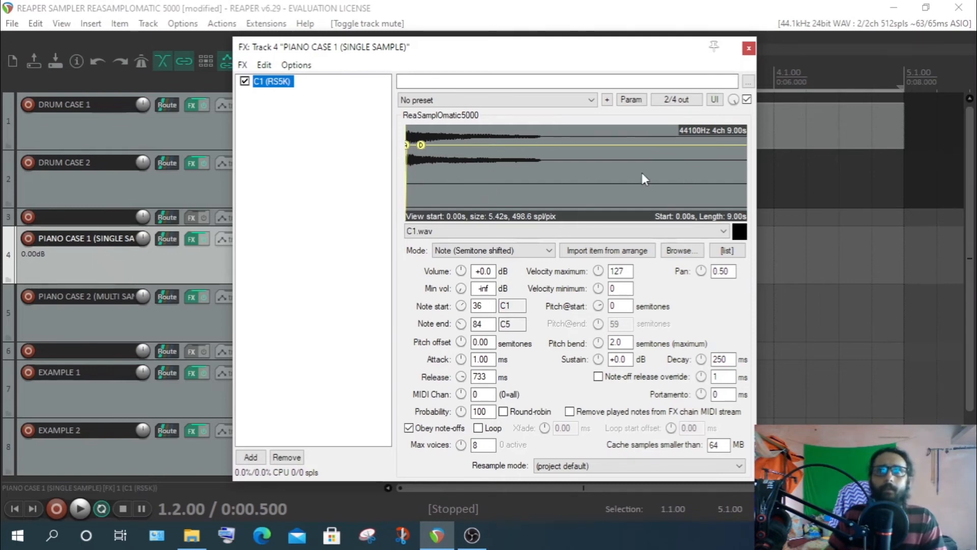
pyautogui.scroll(-4, 618, 179)
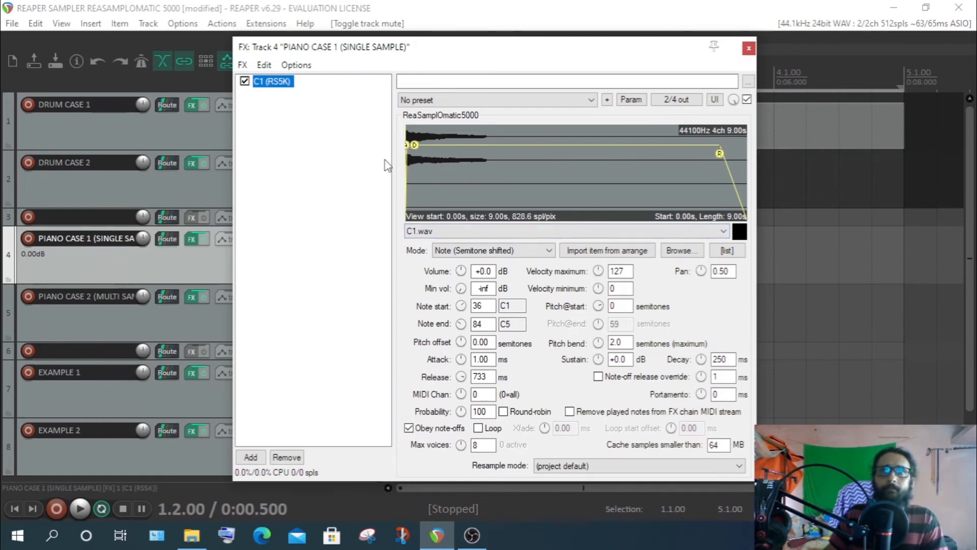
pyautogui.moveTo(746, 184)
pyautogui.mouseDown()
pyautogui.moveTo(662, 203)
pyautogui.moveTo(518, 208)
pyautogui.mouseUp()
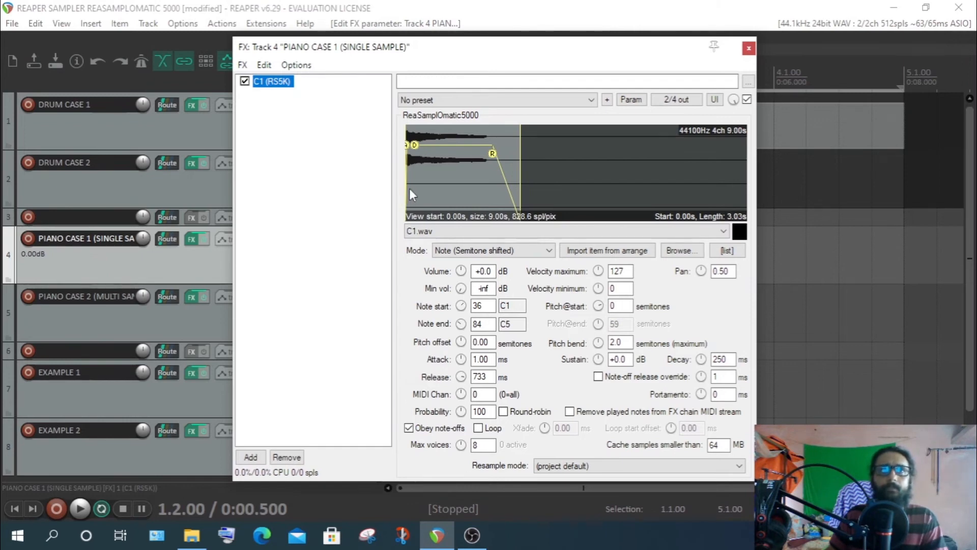
pyautogui.scroll(5, 422, 165)
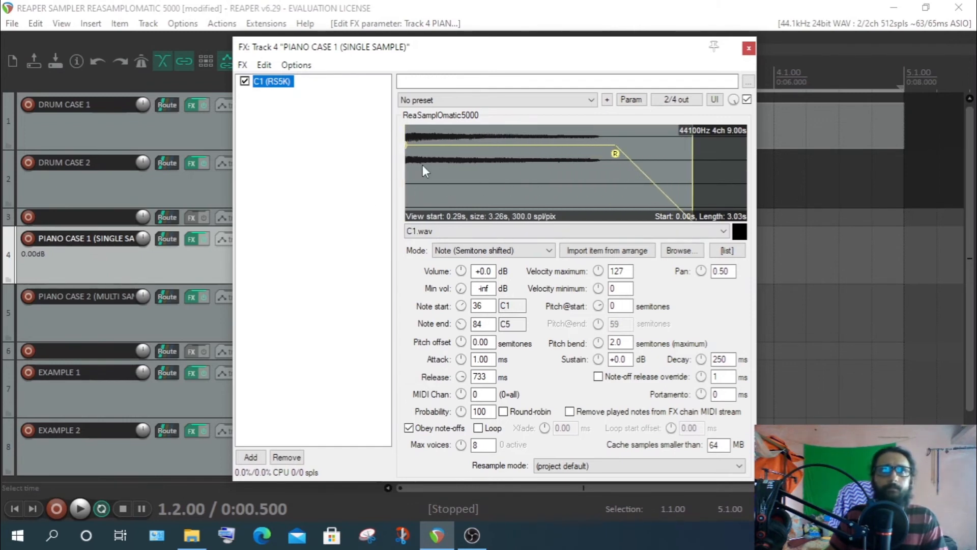
pyautogui.scroll(3, 427, 182)
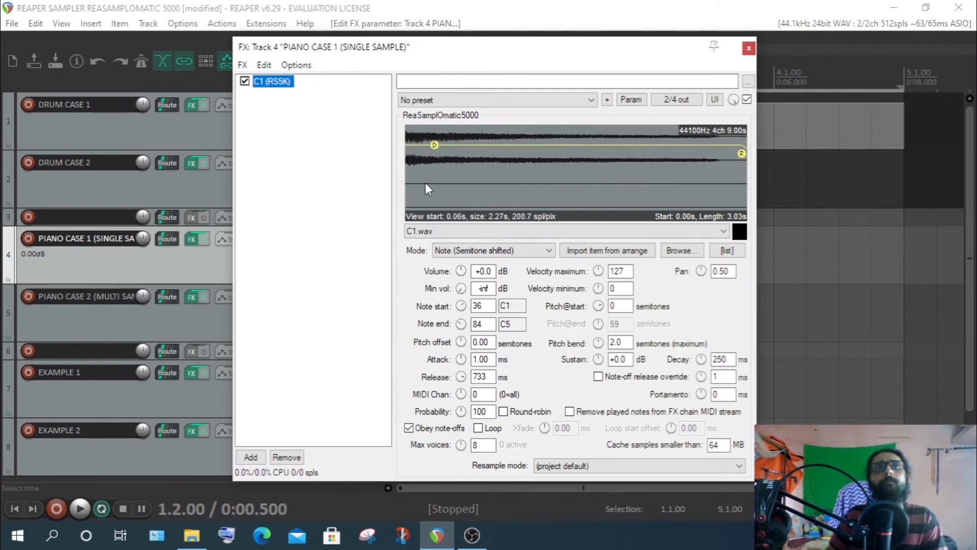
pyautogui.moveTo(414, 176); pyautogui.dragTo(864, 163)
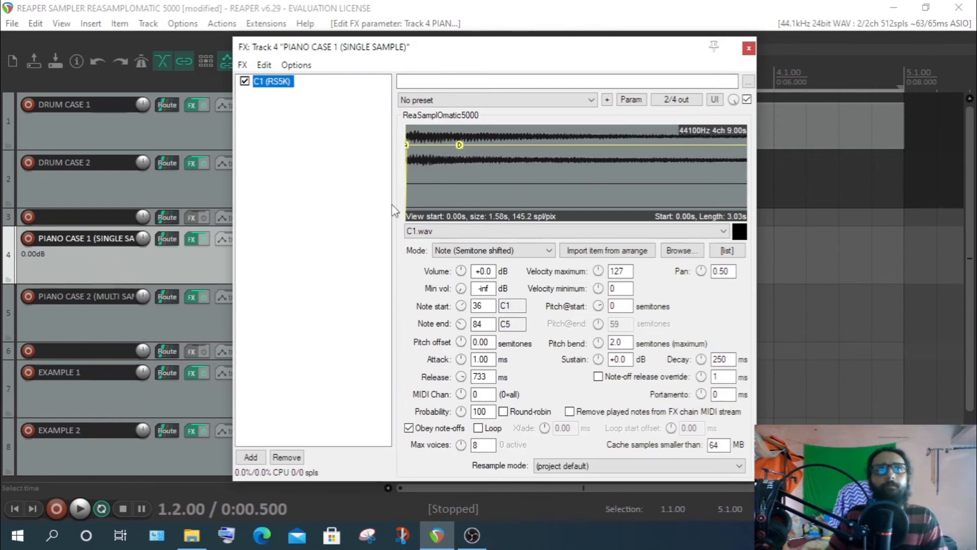
pyautogui.moveTo(405, 193)
pyautogui.mouseDown()
pyautogui.moveTo(464, 194)
pyautogui.moveTo(283, 186)
pyautogui.mouseUp()
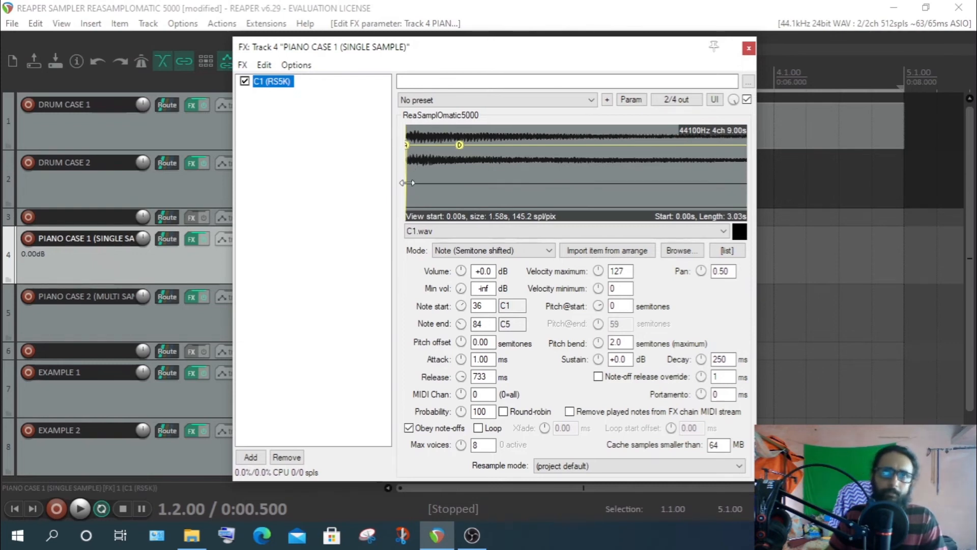
pyautogui.scroll(-5, 591, 184)
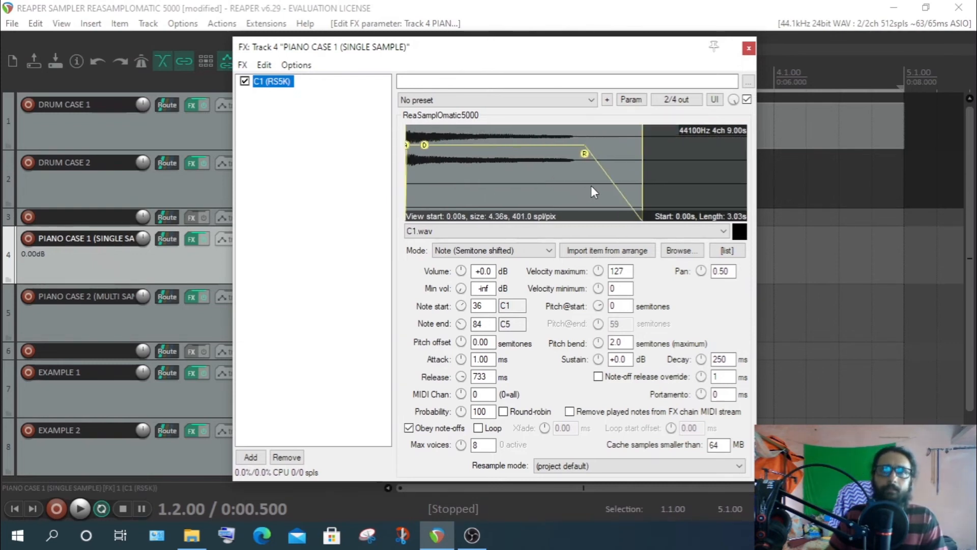
# - Trim the end of the C1.wav sample to a length of about 2.15 s and inspect the cut point
pyautogui.moveTo(643, 168)
pyautogui.mouseDown()
pyautogui.moveTo(567, 178)
pyautogui.moveTo(589, 183)
pyautogui.moveTo(507, 185)
pyautogui.moveTo(573, 189)
pyautogui.mouseUp()
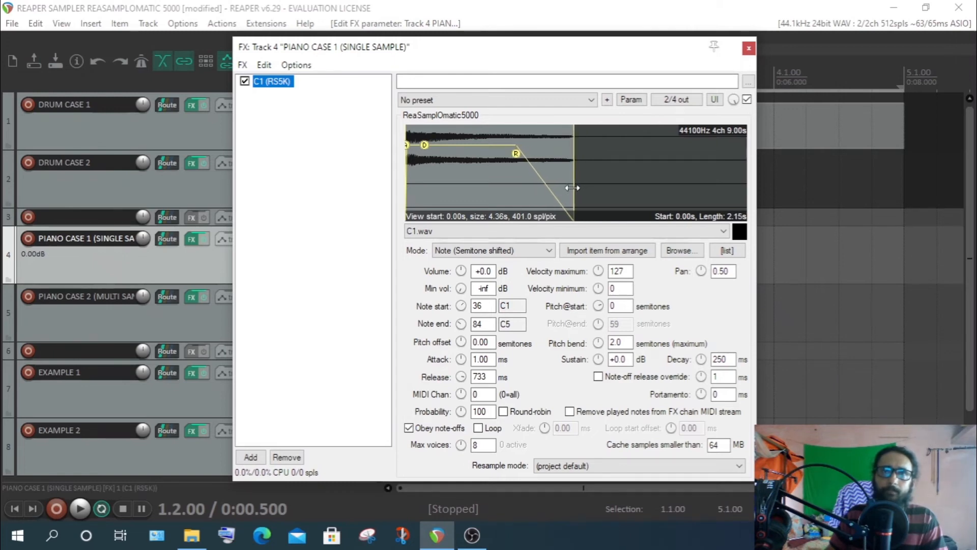
pyautogui.scroll(2, 593, 176)
pyautogui.scroll(3, 591, 172)
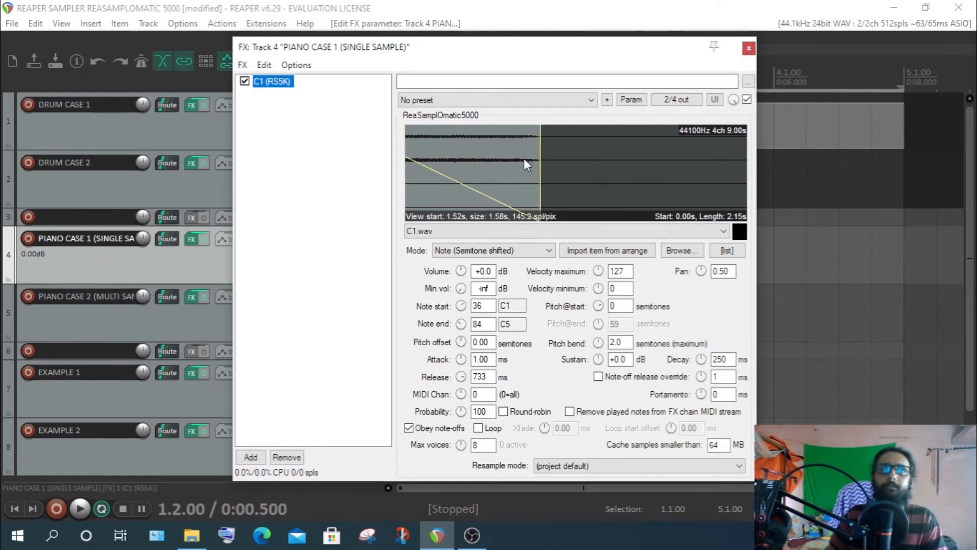
pyautogui.scroll(-5, 526, 163)
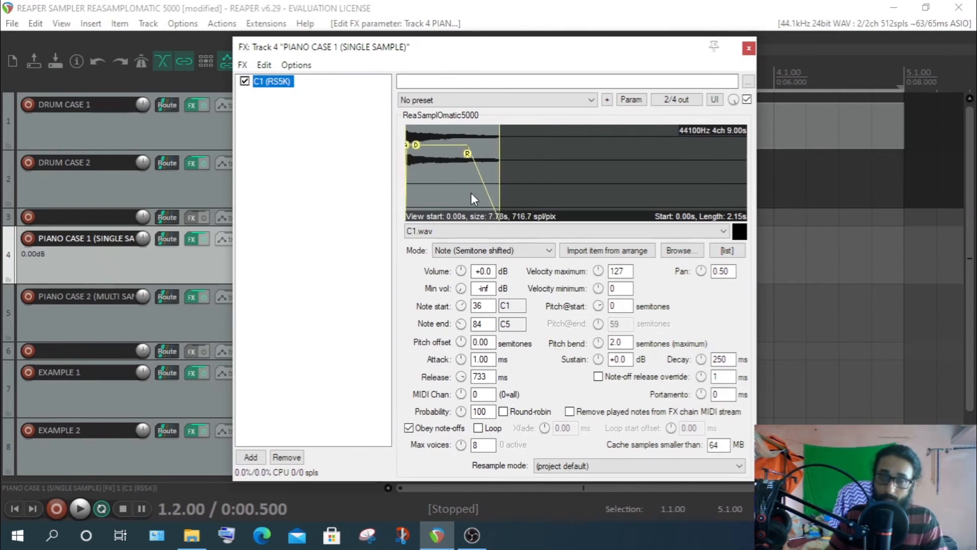
# - Record-arm PIANO CASE 1 (SINGLE SAMPLE) and extend the end of the C1.wav sample to the full 9.00 s
pyautogui.click(29, 239)
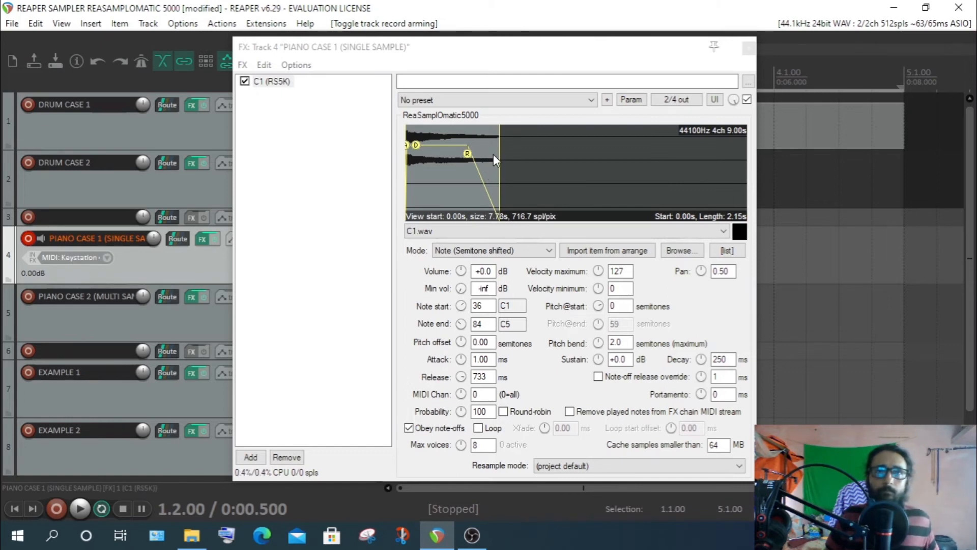
pyautogui.moveTo(500, 155); pyautogui.dragTo(784, 165)
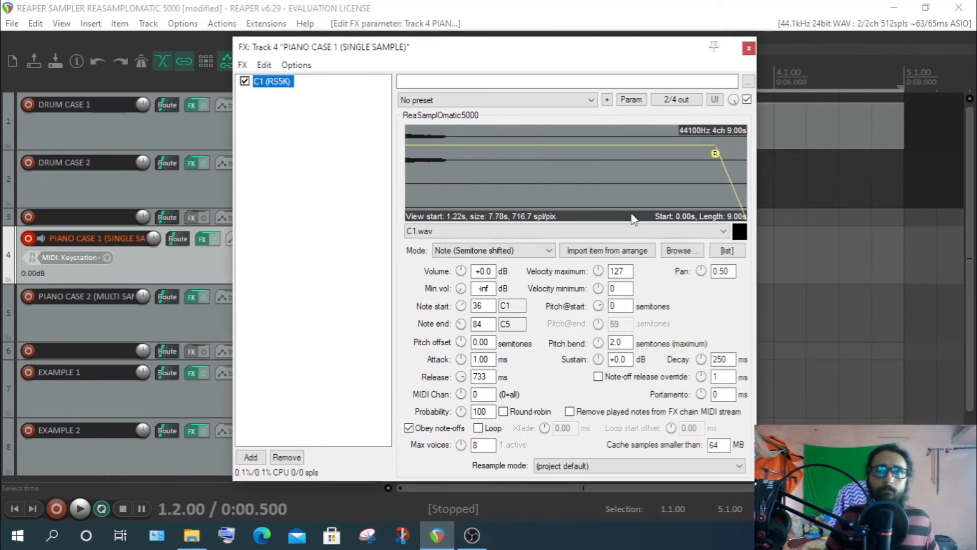
pyautogui.moveTo(574, 191); pyautogui.dragTo(927, 179)
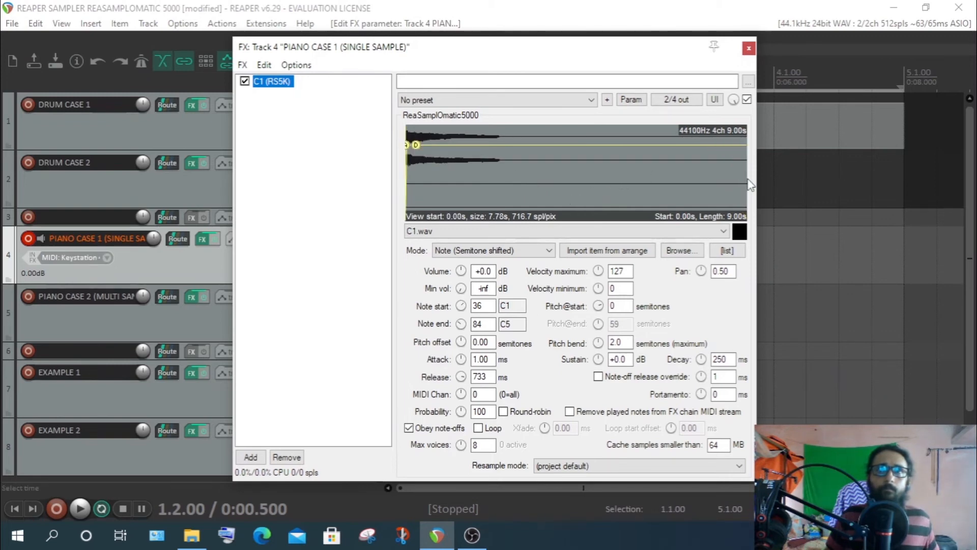
pyautogui.moveTo(749, 185)
pyautogui.mouseDown()
pyautogui.moveTo(583, 184)
pyautogui.moveTo(973, 190)
pyautogui.mouseUp()
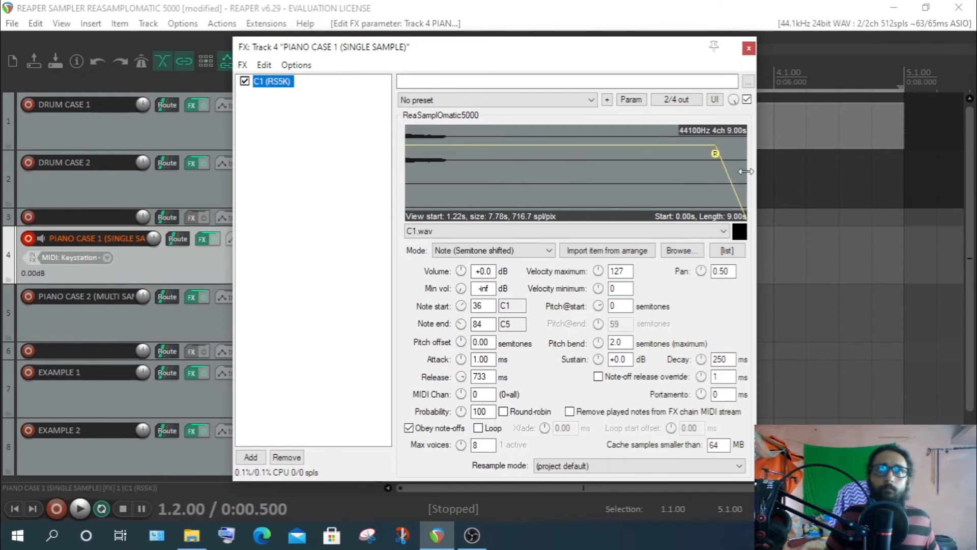
pyautogui.moveTo(747, 171)
pyautogui.mouseDown()
pyautogui.moveTo(448, 184)
pyautogui.moveTo(865, 189)
pyautogui.mouseUp()
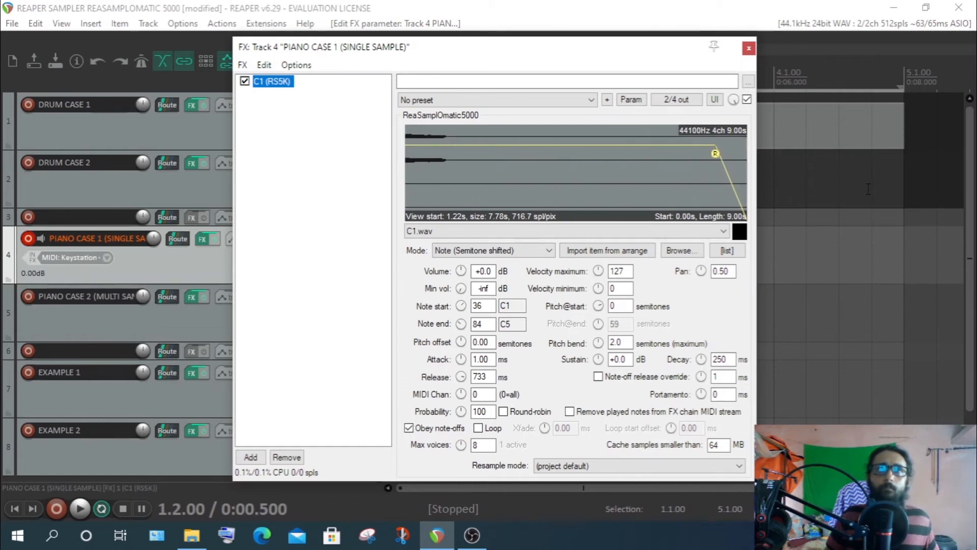
pyautogui.scroll(-2, 594, 187)
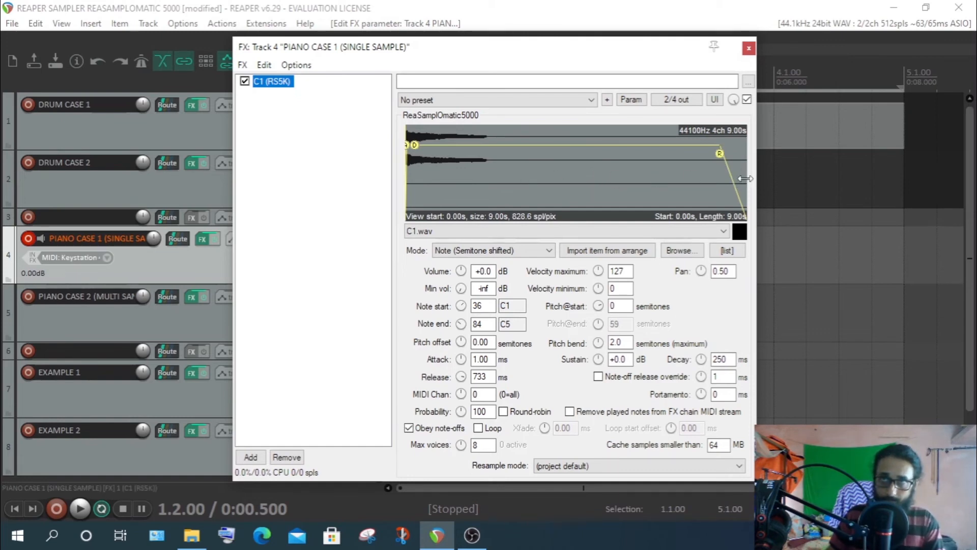
pyautogui.moveTo(746, 179); pyautogui.dragTo(897, 229)
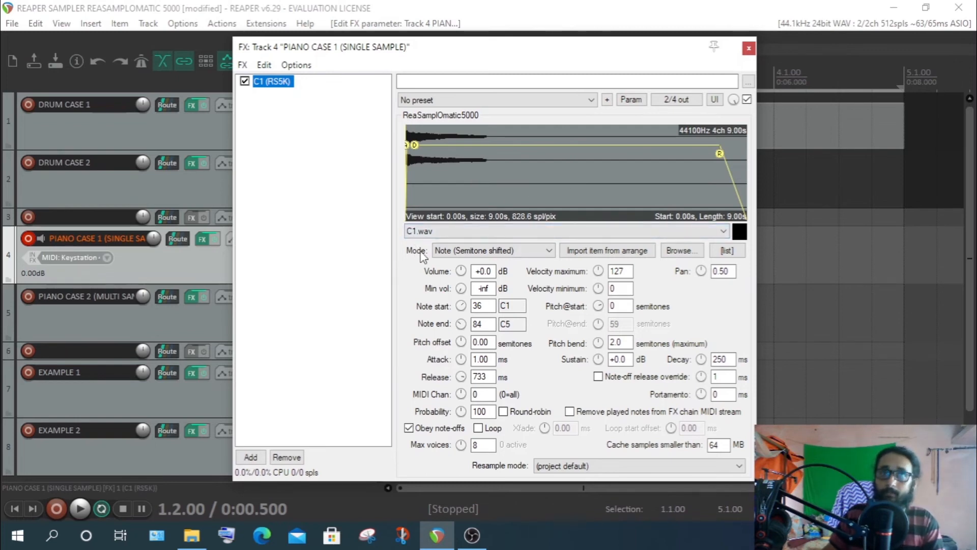
# - Review the sampler's playback modes and choose Note (Semitone shifted) for C1.wav
pyautogui.click(471, 251)
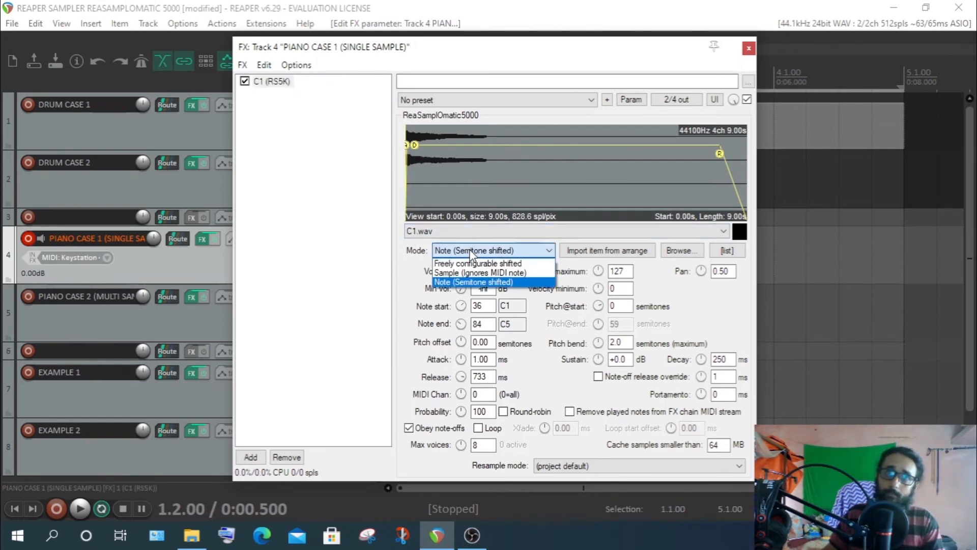
pyautogui.click(482, 285)
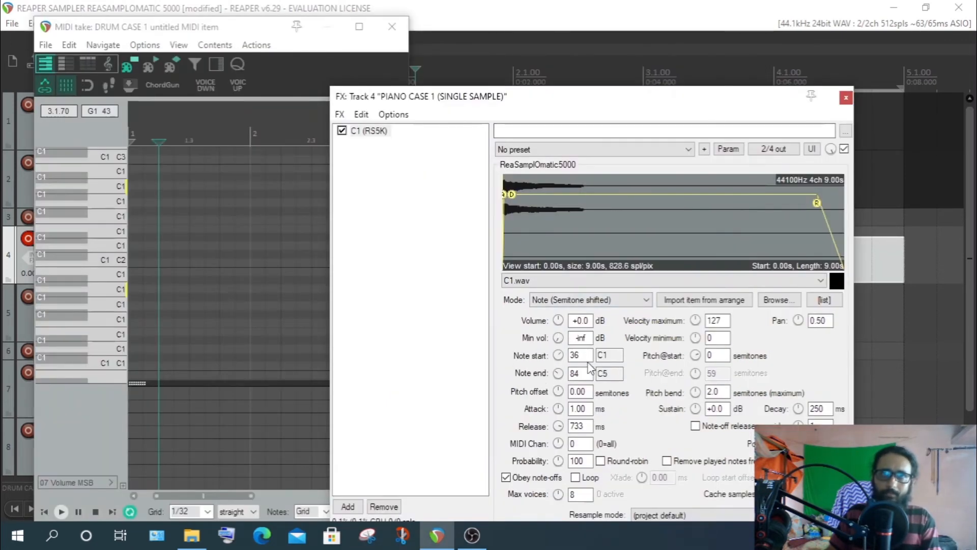
# - Show named notes in the MIDI editor and audition the lowest note in the sampler's range, C1 (36)
pyautogui.click(66, 60)
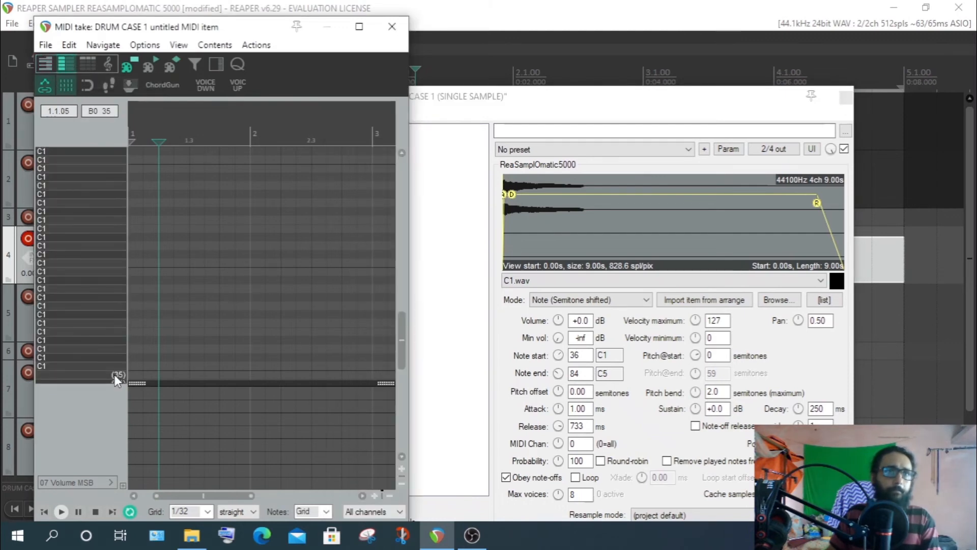
pyautogui.click(44, 366)
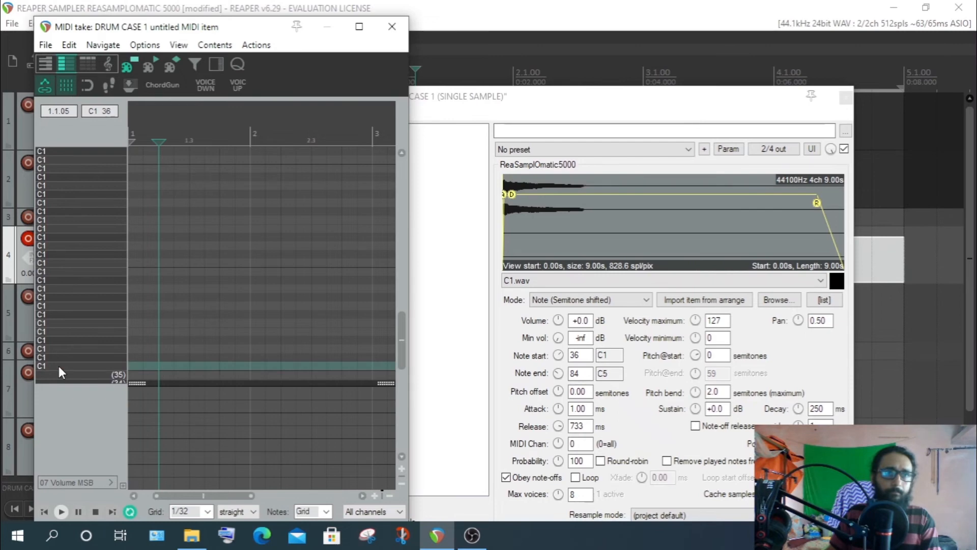
pyautogui.click(59, 366)
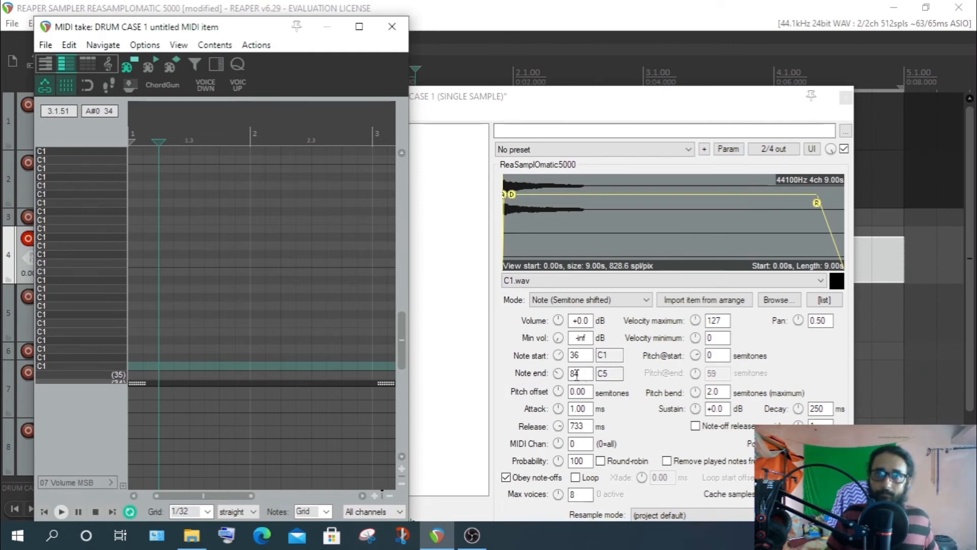
pyautogui.scroll(1, 87, 203)
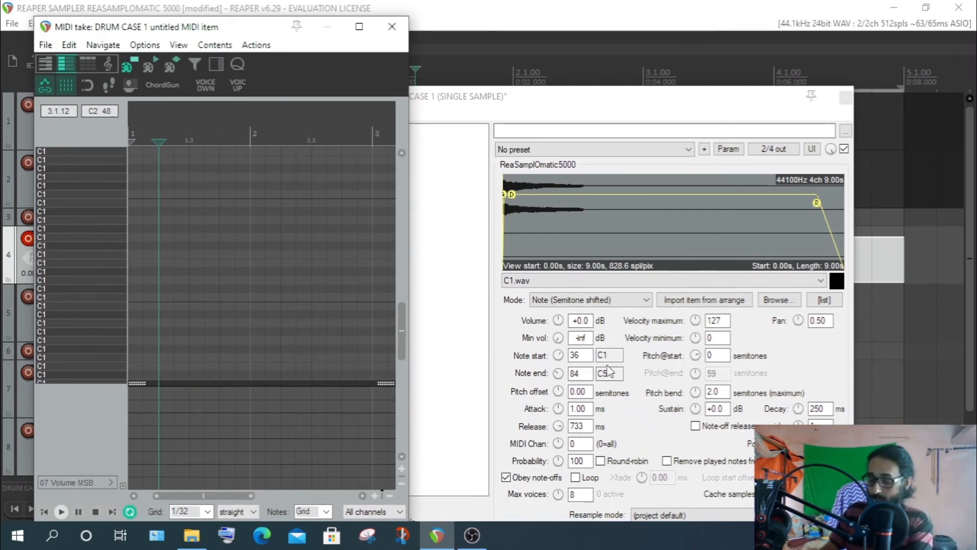
# - Find the upper limit of the sampler's range in the MIDI editor and audition its highest note, C5 (84)
pyautogui.scroll(5, 89, 219)
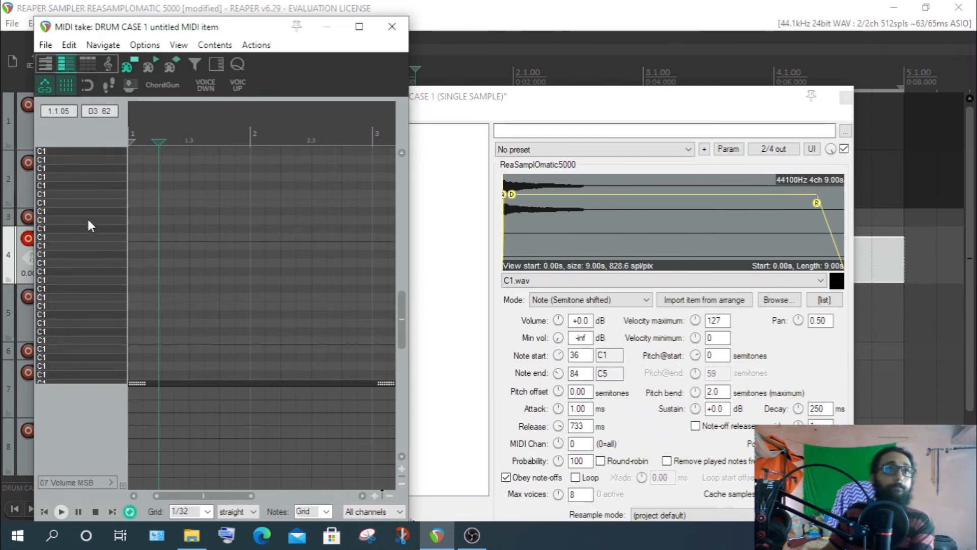
pyautogui.scroll(3, 109, 203)
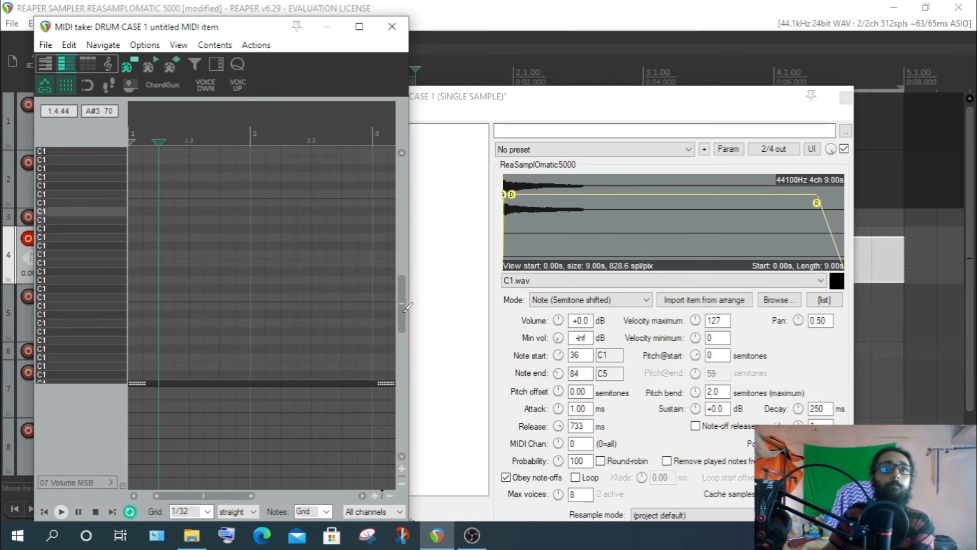
pyautogui.moveTo(399, 296); pyautogui.dragTo(399, 256)
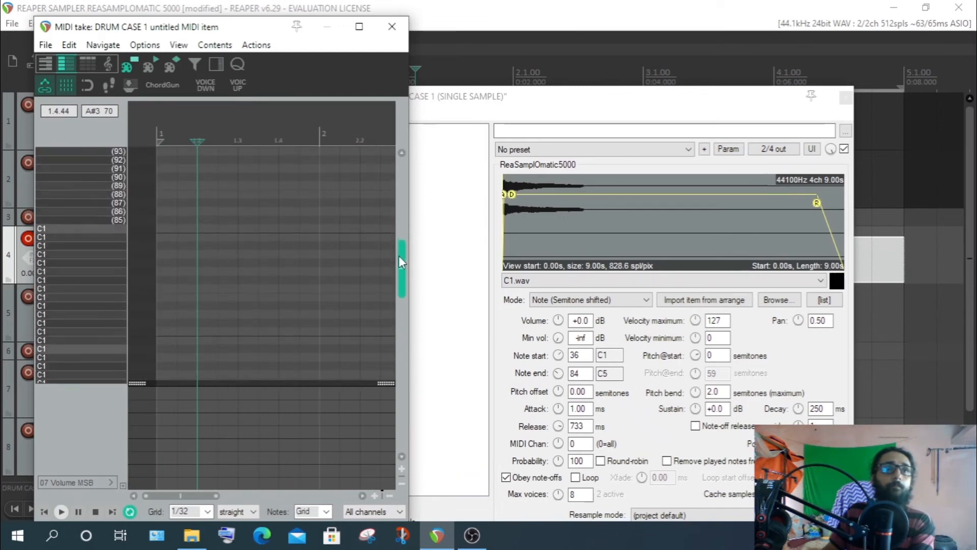
pyautogui.click(90, 230)
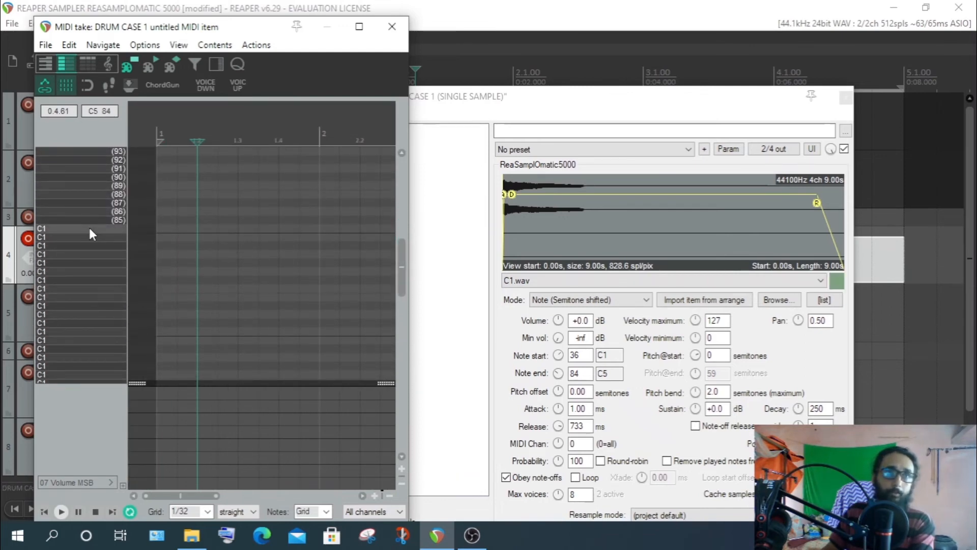
pyautogui.scroll(-3, 121, 232)
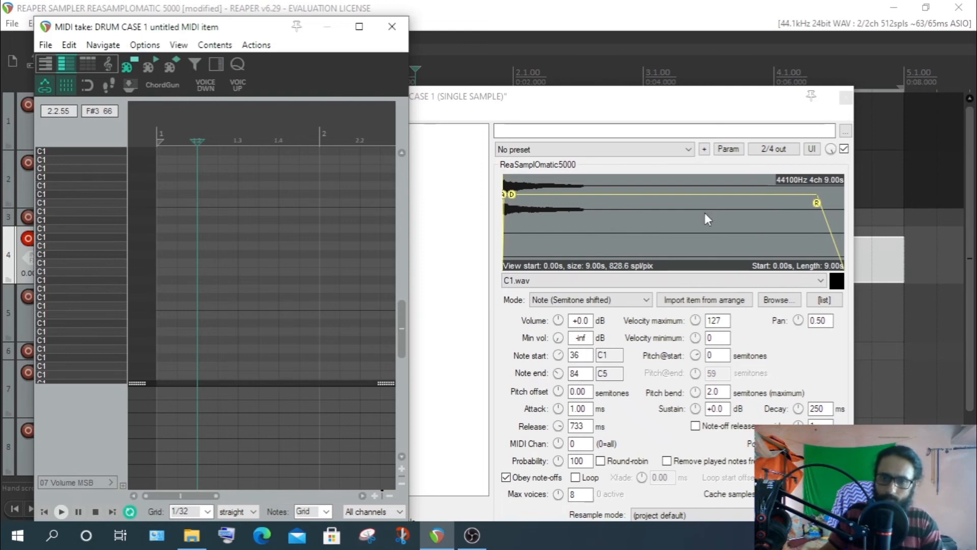
# - Inspect the sampler's Note start value together with its Pitch@start value
pyautogui.click(689, 328)
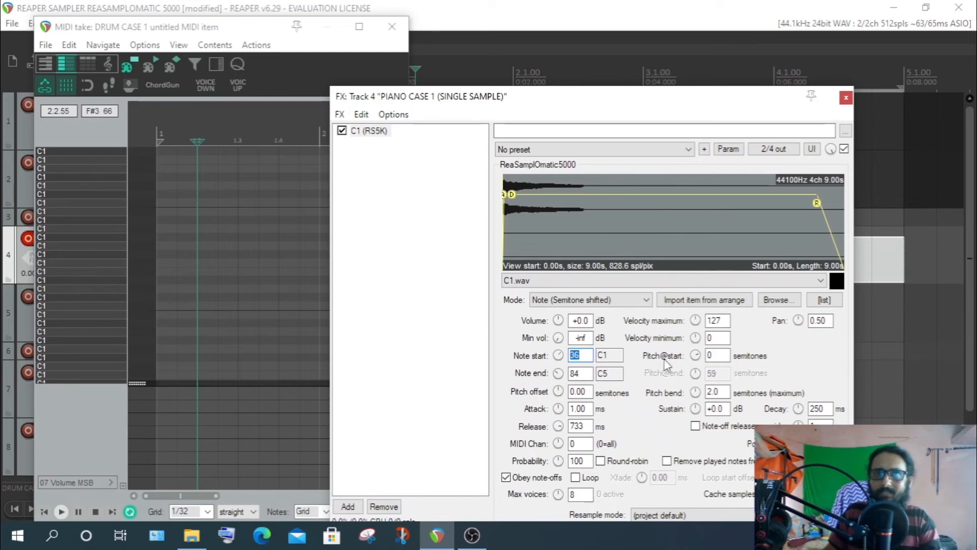
pyautogui.doubleClick(713, 355)
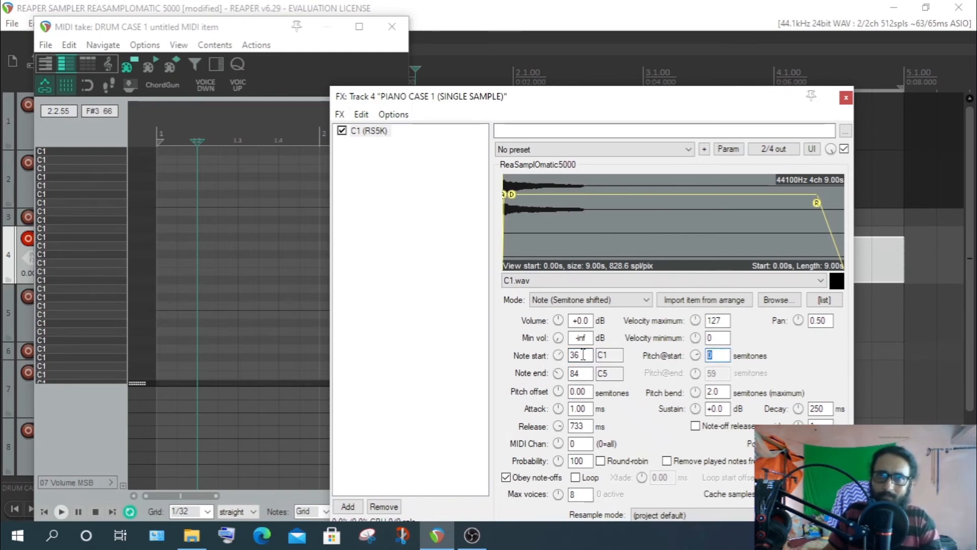
pyautogui.moveTo(582, 355); pyautogui.dragTo(557, 355)
pyautogui.doubleClick(710, 355)
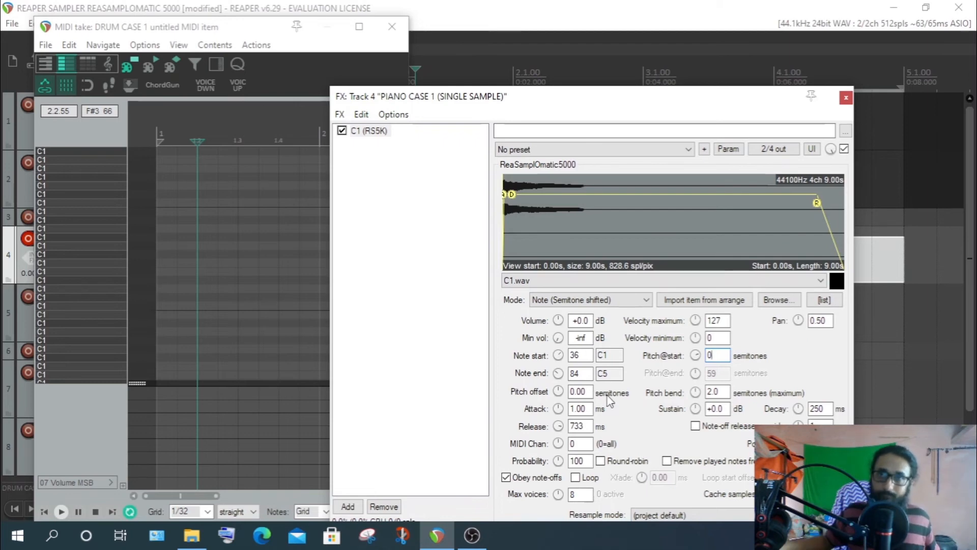
# - Shape the C1.wav envelope with an attack of about 300 ms, a decay of about 845 ms and a sustain of about -18.4 dB
pyautogui.scroll(2, 540, 238)
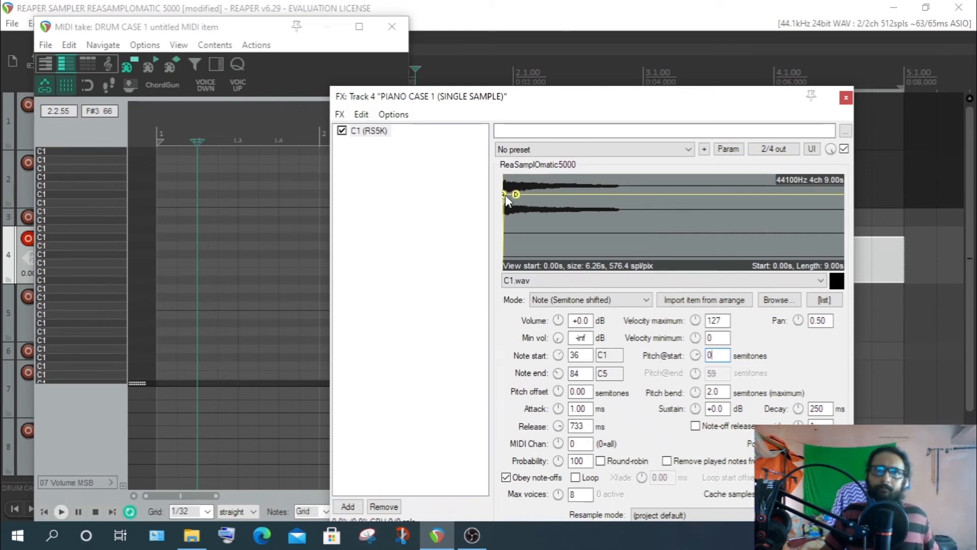
pyautogui.moveTo(516, 194); pyautogui.dragTo(591, 209)
pyautogui.moveTo(506, 195)
pyautogui.mouseDown()
pyautogui.moveTo(537, 196)
pyautogui.moveTo(521, 196)
pyautogui.mouseUp()
pyautogui.scroll(-3, 710, 234)
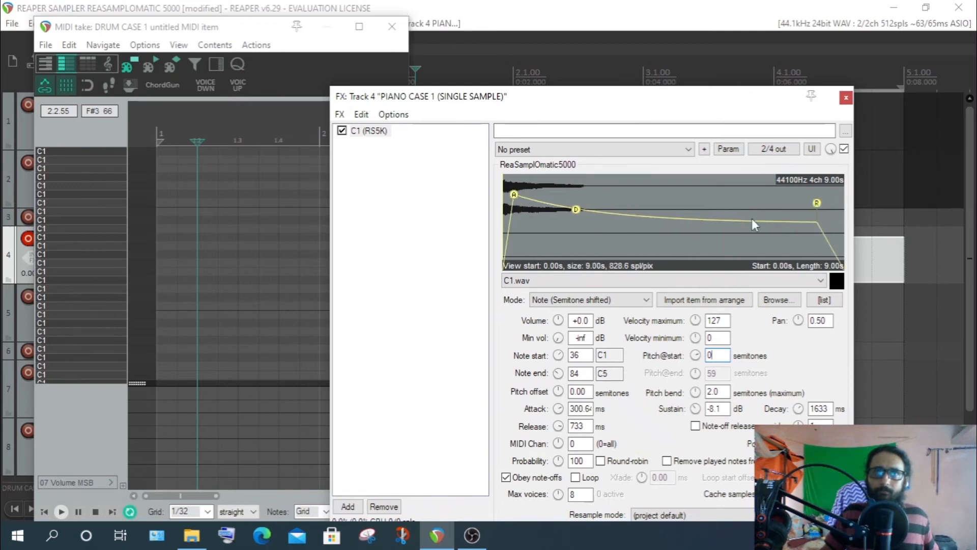
pyautogui.moveTo(579, 210); pyautogui.dragTo(549, 222)
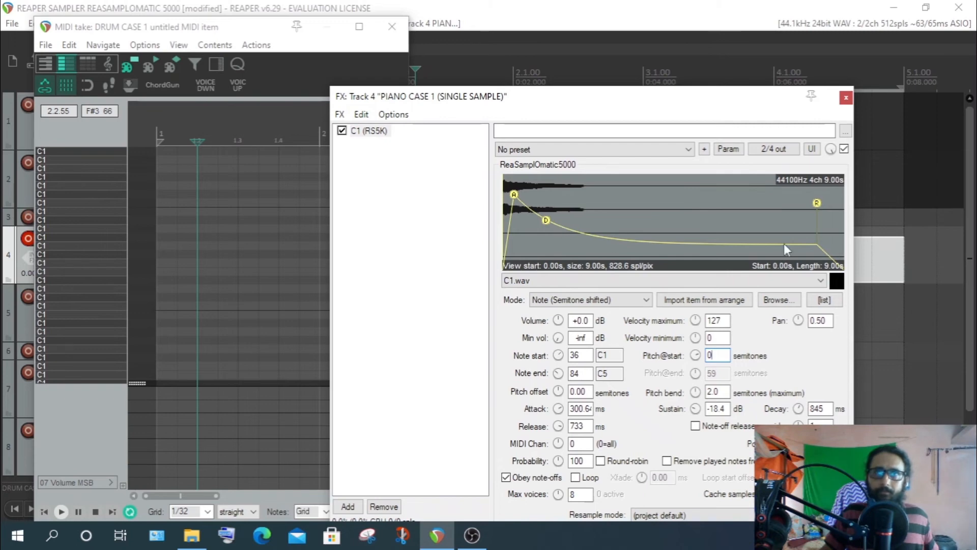
# - Trim the end of the C1.wav sample to about 2.39 s and extend it back to the full 9.00 s
pyautogui.moveTo(843, 235)
pyautogui.mouseDown()
pyautogui.moveTo(583, 253)
pyautogui.moveTo(593, 254)
pyautogui.mouseUp()
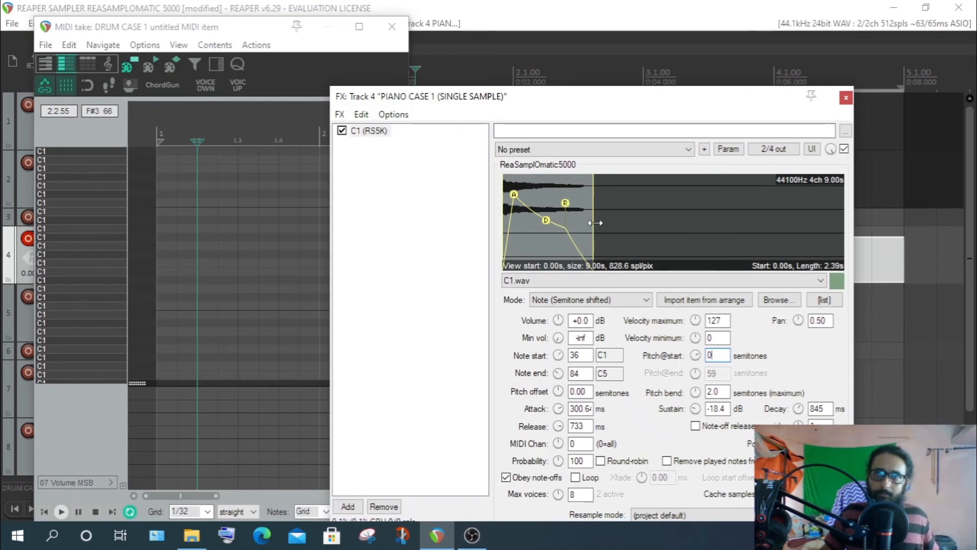
pyautogui.moveTo(593, 254); pyautogui.dragTo(972, 247)
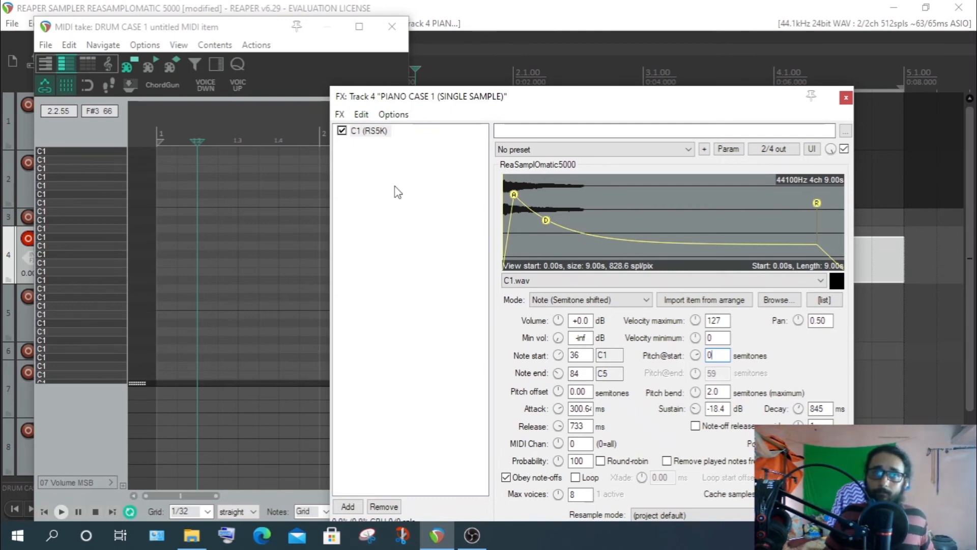
# - Shorten C1.wav to about 2.76 s and adjust its envelope to about 714 ms decay, -15.0 dB sustain and 0 ms release
pyautogui.moveTo(844, 265); pyautogui.dragTo(606, 264)
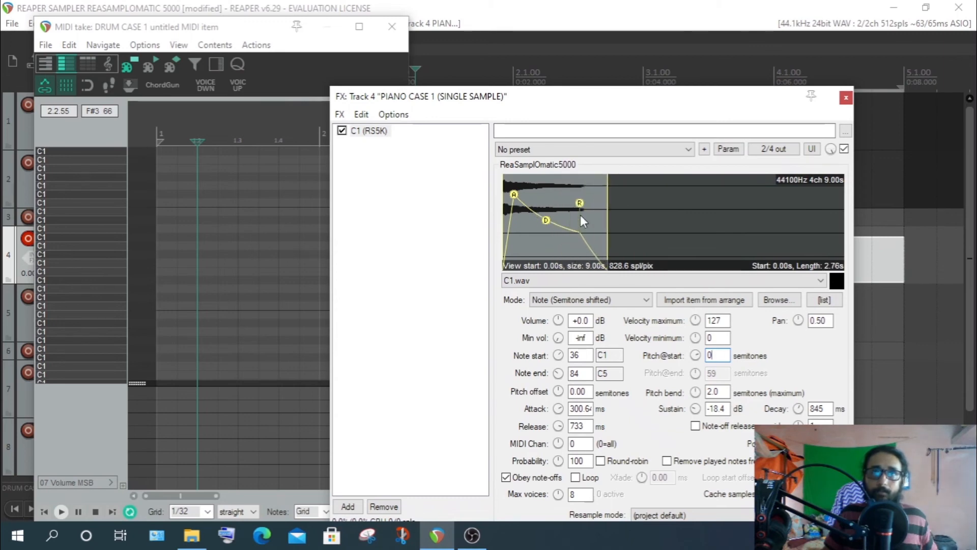
pyautogui.moveTo(546, 220); pyautogui.dragTo(541, 217)
pyautogui.moveTo(580, 203)
pyautogui.mouseDown()
pyautogui.moveTo(609, 203)
pyautogui.moveTo(578, 202)
pyautogui.mouseUp()
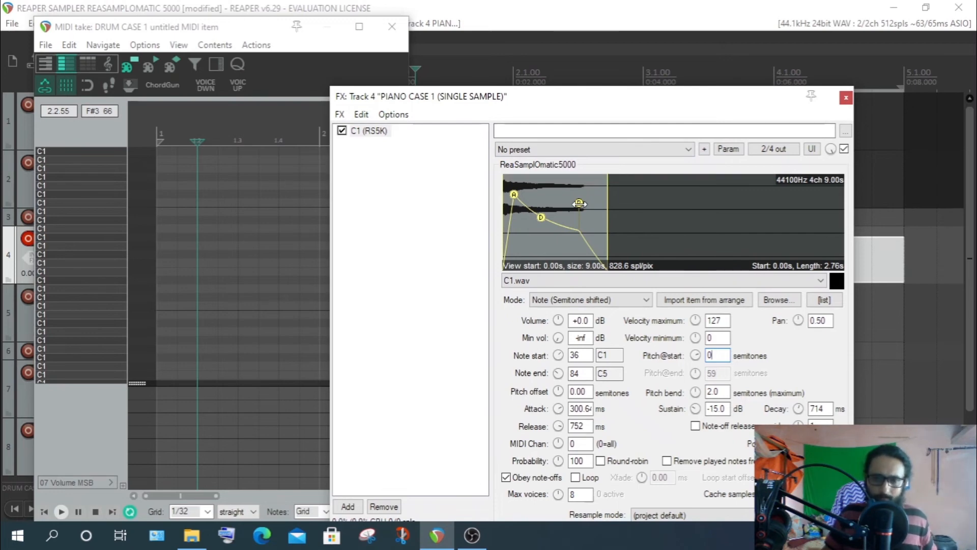
pyautogui.moveTo(578, 203); pyautogui.dragTo(608, 203)
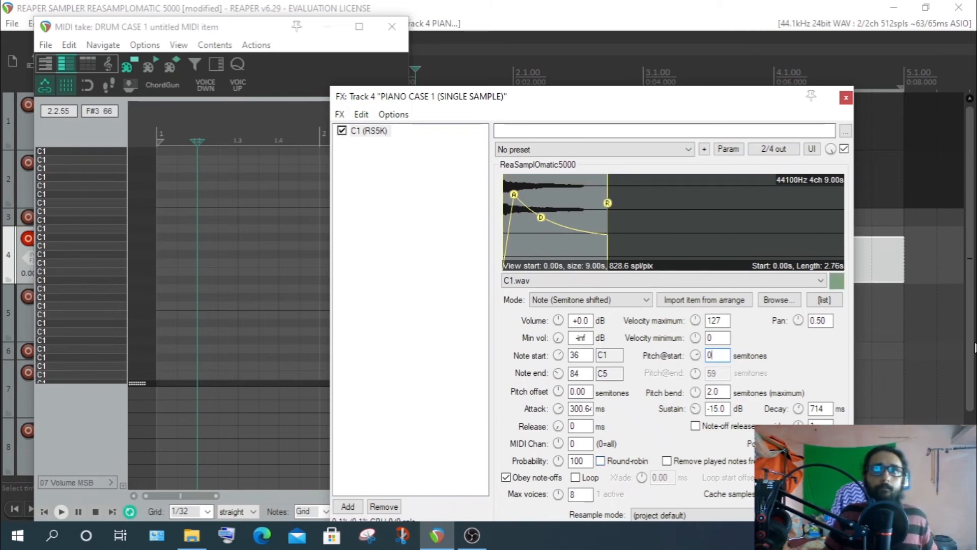
# - Bring the notes around C1 into view in the MIDI editor and return it to the piano roll display
pyautogui.scroll(-1, 71, 236)
pyautogui.scroll(-1, 70, 233)
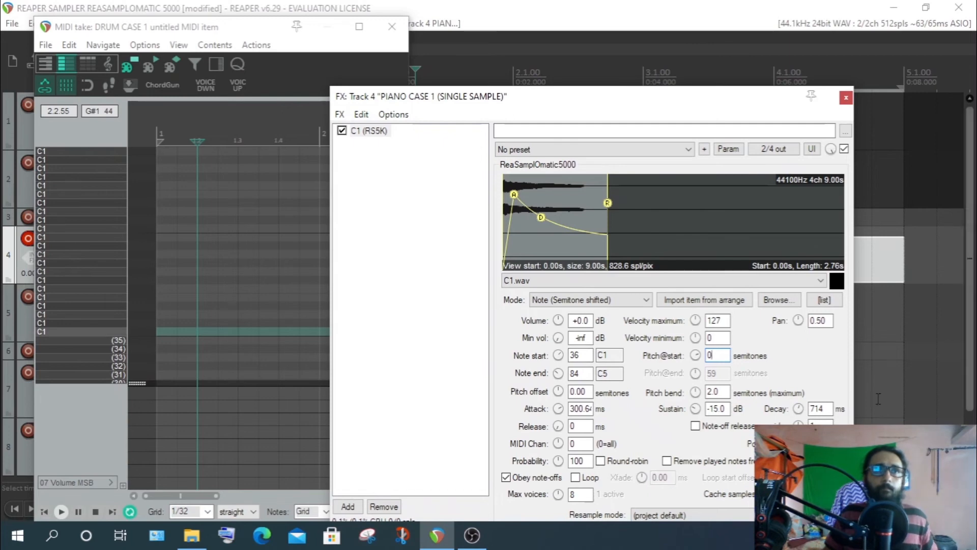
pyautogui.click(54, 68)
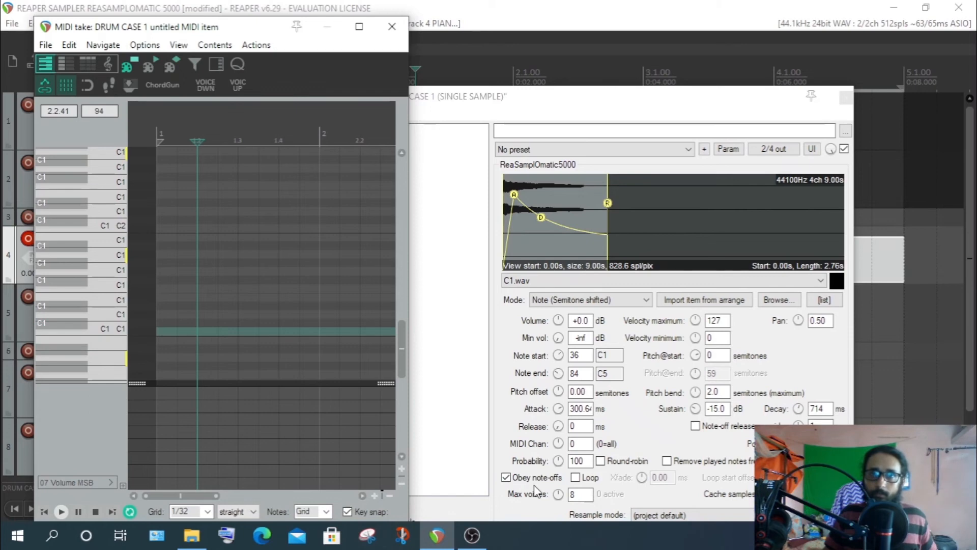
# - Turn Obey note-offs off for the C1 sampler and enable it again
pyautogui.click(507, 477)
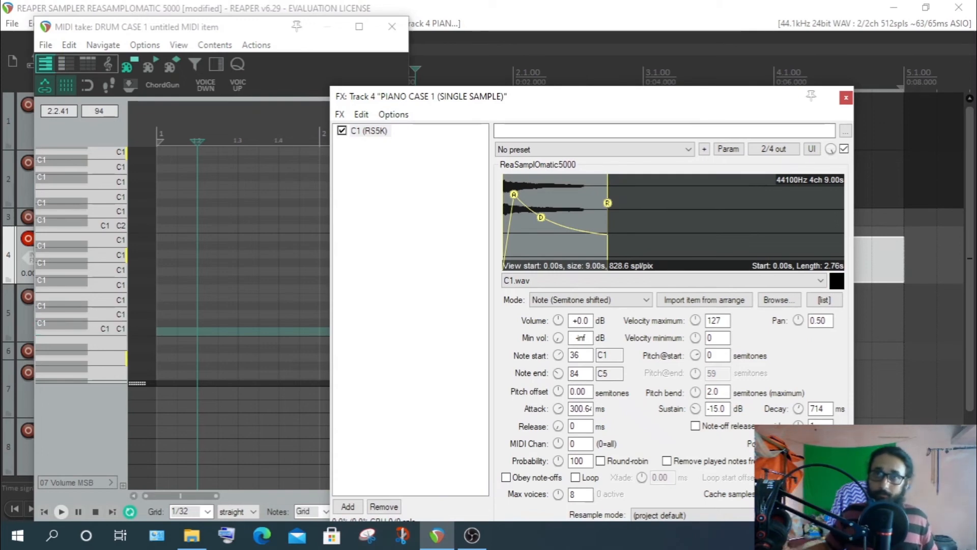
pyautogui.click(506, 477)
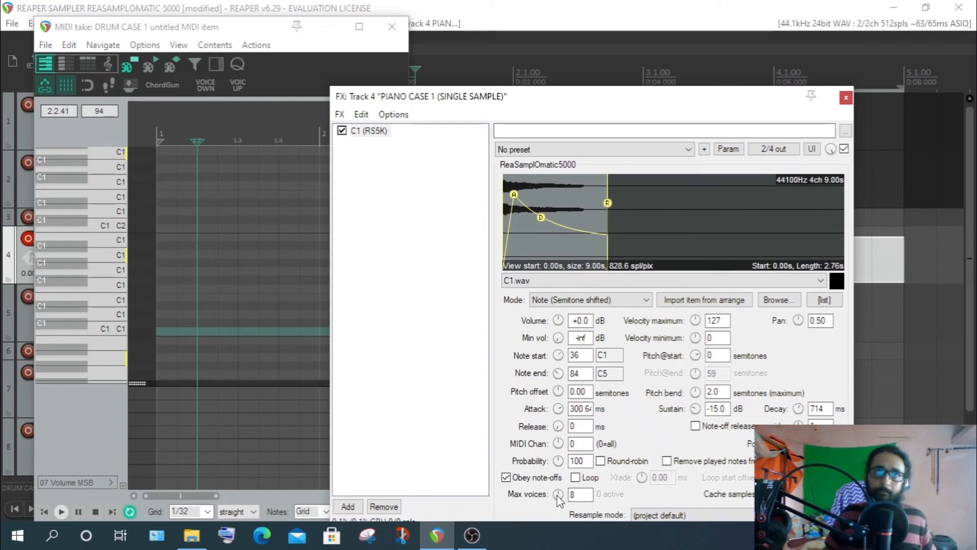
# - Extend the end of C1.wav to the full 9.00 s and close the sampler and MIDI editor windows
pyautogui.moveTo(607, 221); pyautogui.dragTo(935, 220)
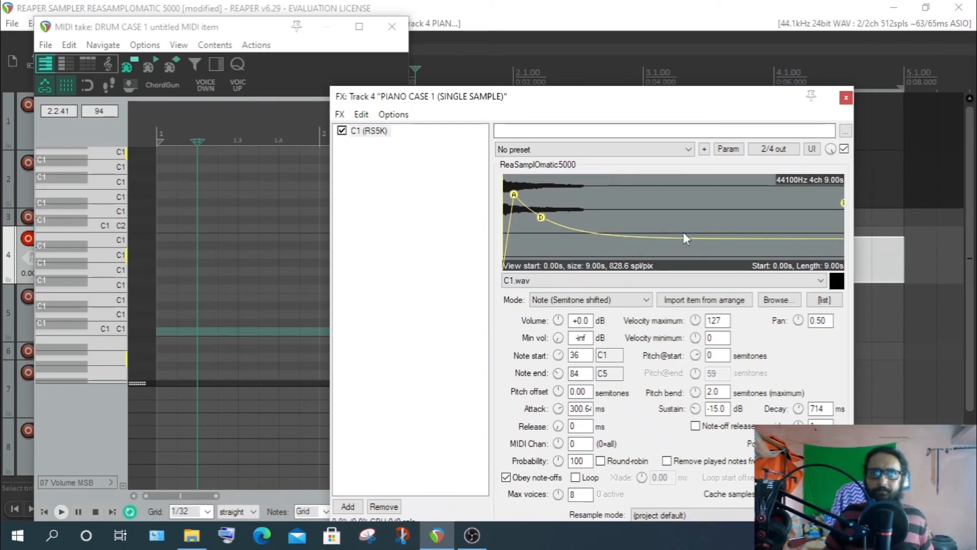
pyautogui.click(847, 98)
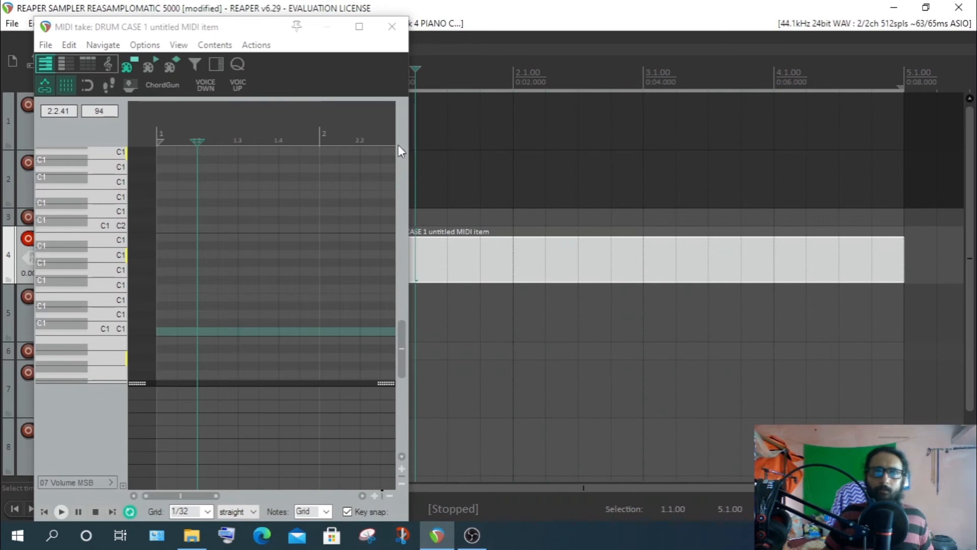
pyautogui.click(393, 27)
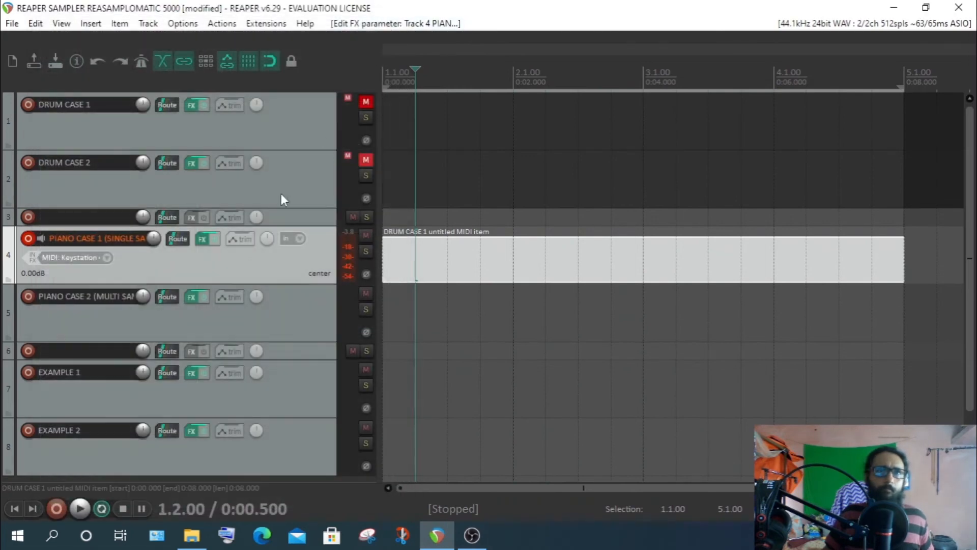
# - Disarm PIANO CASE 1, record-arm PIANO CASE 2 (MULTI SAMPLE) and move the MIDI item onto the PIANO CASE 2 track
pyautogui.click(30, 239)
pyautogui.click(28, 297)
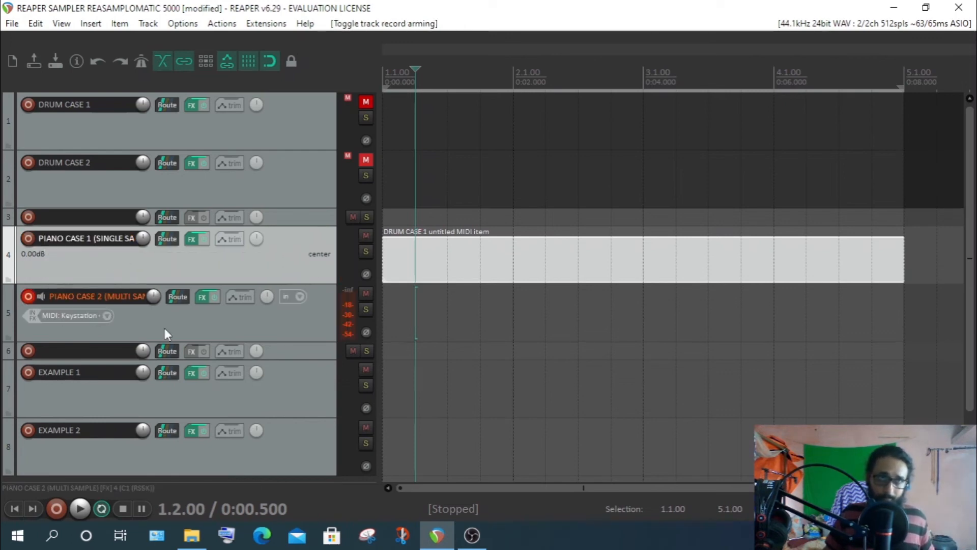
pyautogui.moveTo(396, 256); pyautogui.dragTo(396, 296)
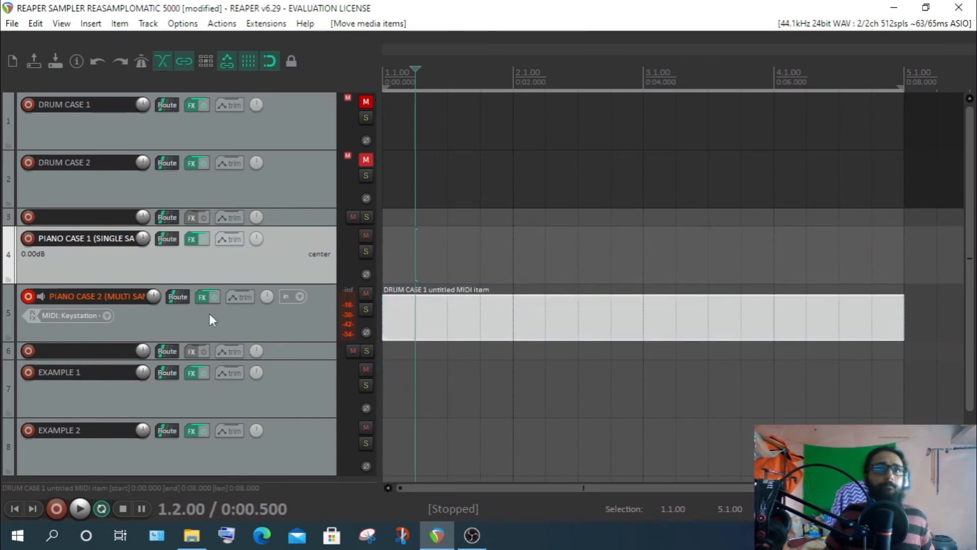
# - Open the PIANO CASE 2 (MULTI SAMPLE) FX chain and look through its C1, C2, C3 and C4 samplers
pyautogui.click(202, 297)
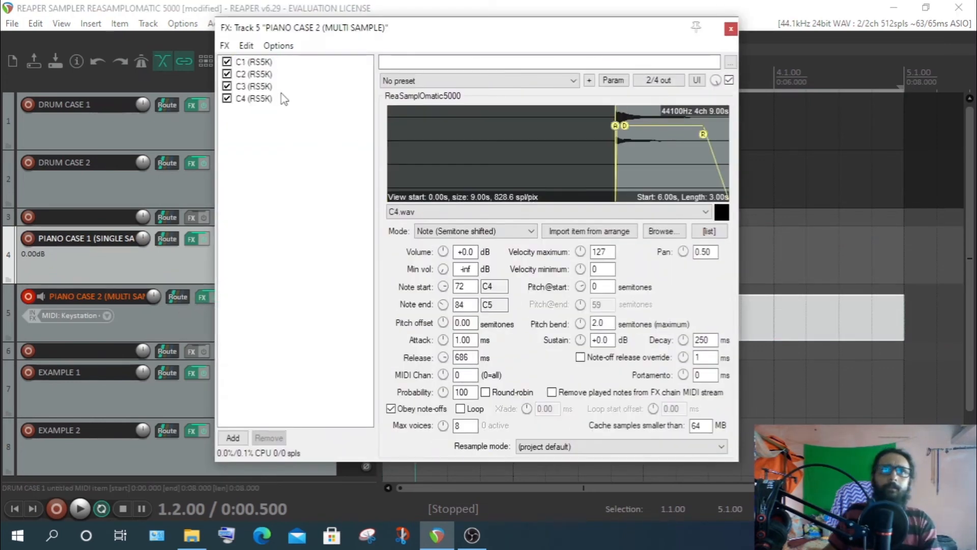
pyautogui.click(251, 61)
pyautogui.click(251, 73)
pyautogui.click(252, 86)
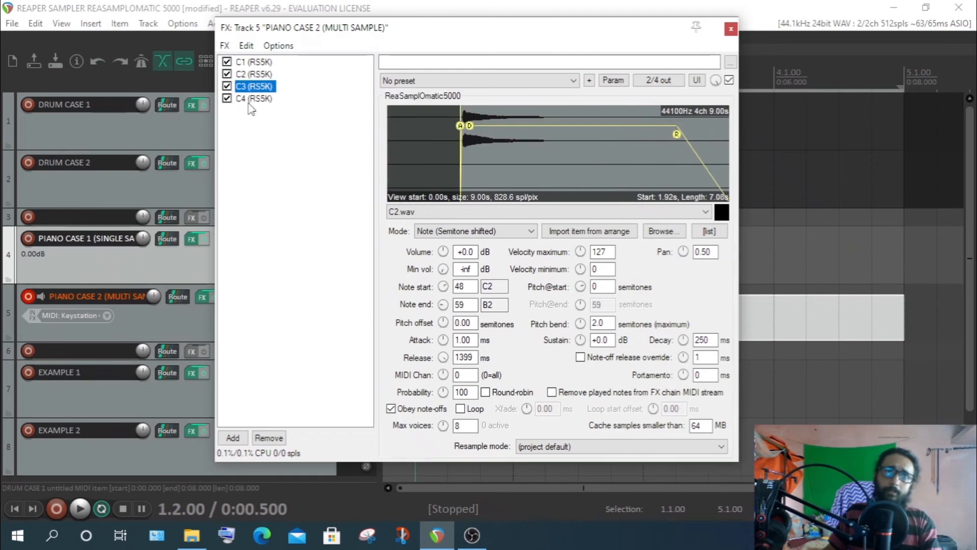
pyautogui.click(249, 99)
pyautogui.click(290, 196)
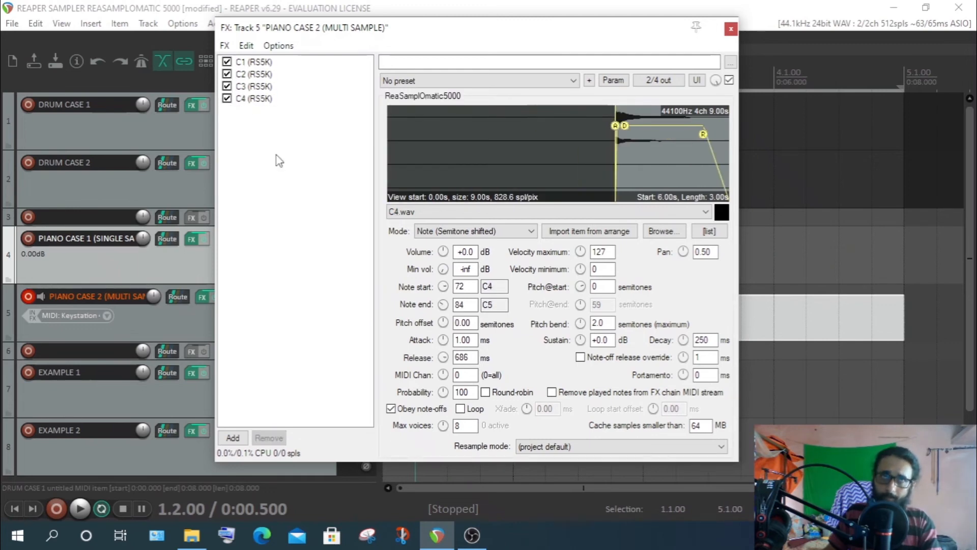
# - Examine the sample start and note range of the C1, C2 and C3 samplers one after another
pyautogui.click(249, 62)
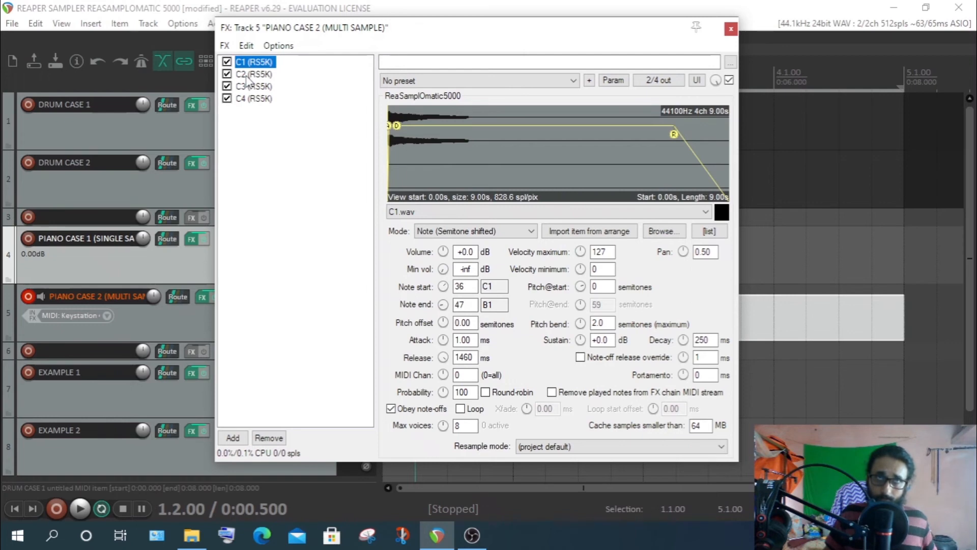
pyautogui.click(250, 75)
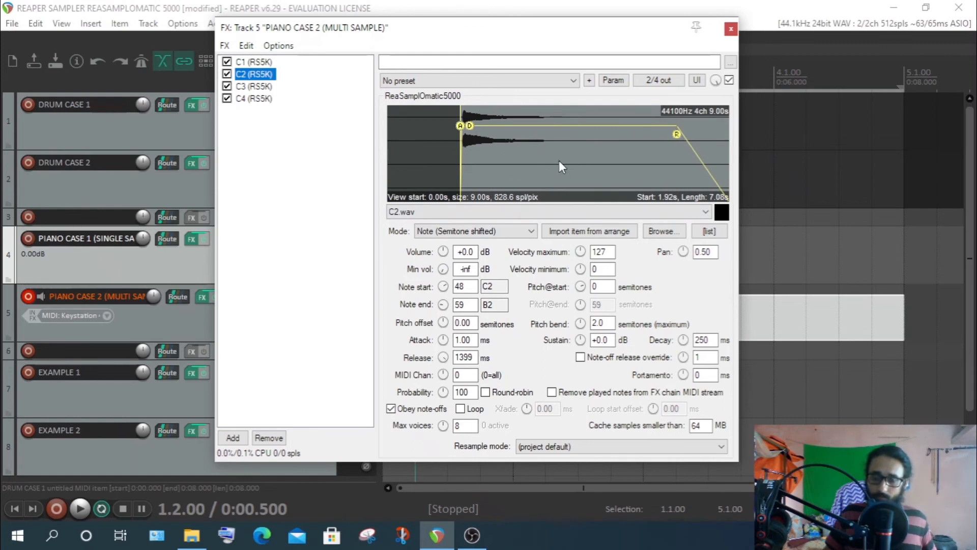
pyautogui.click(245, 88)
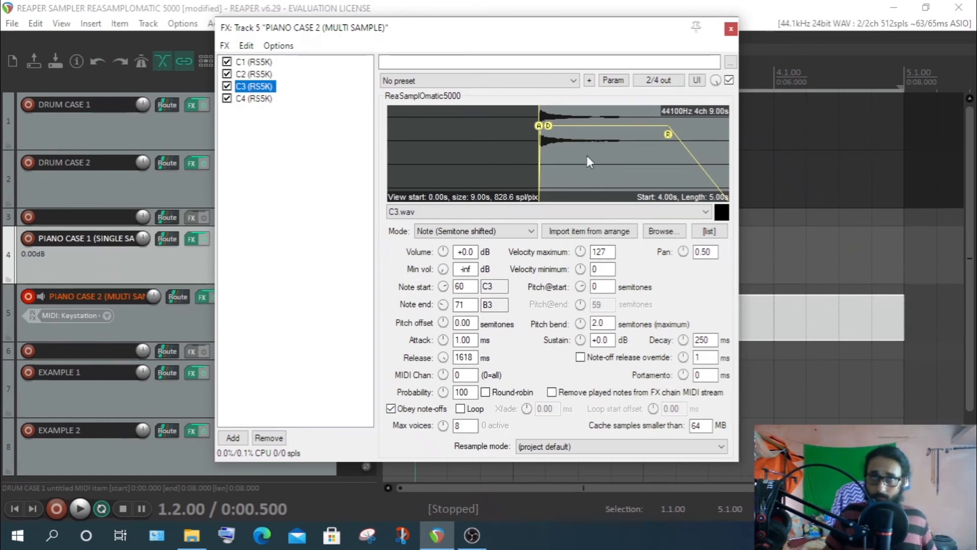
# - Examine the sample start and note range of the C4 and C1 samplers
pyautogui.click(253, 100)
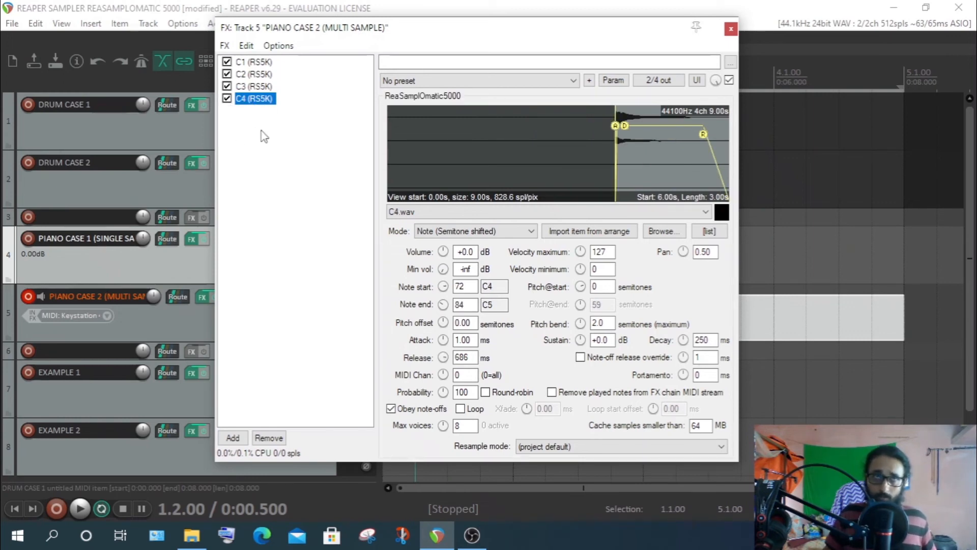
pyautogui.click(249, 63)
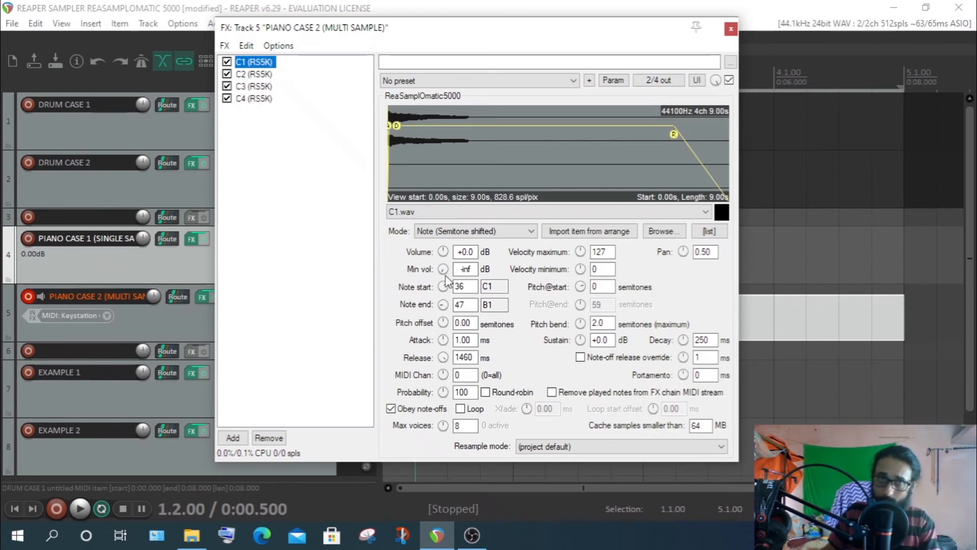
pyautogui.moveTo(444, 274); pyautogui.dragTo(444, 268)
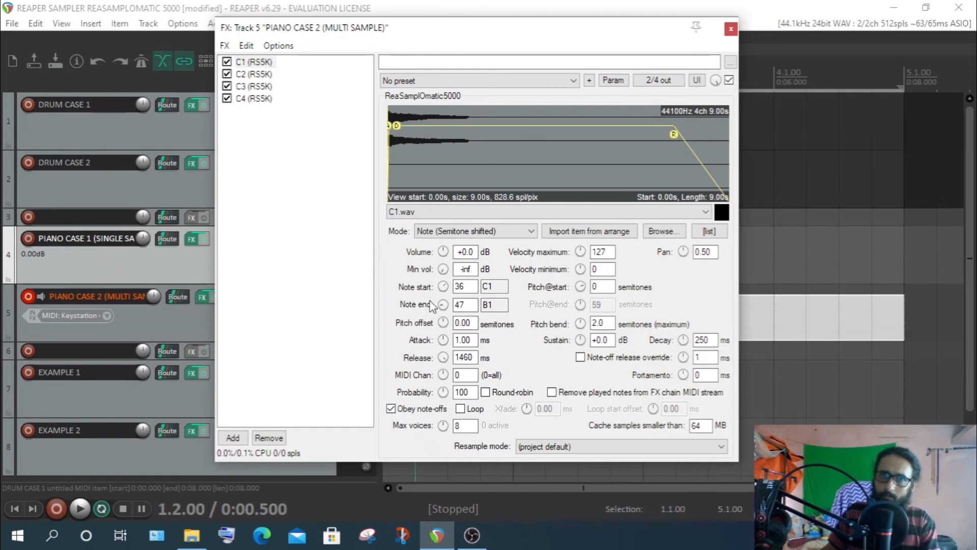
pyautogui.click(248, 63)
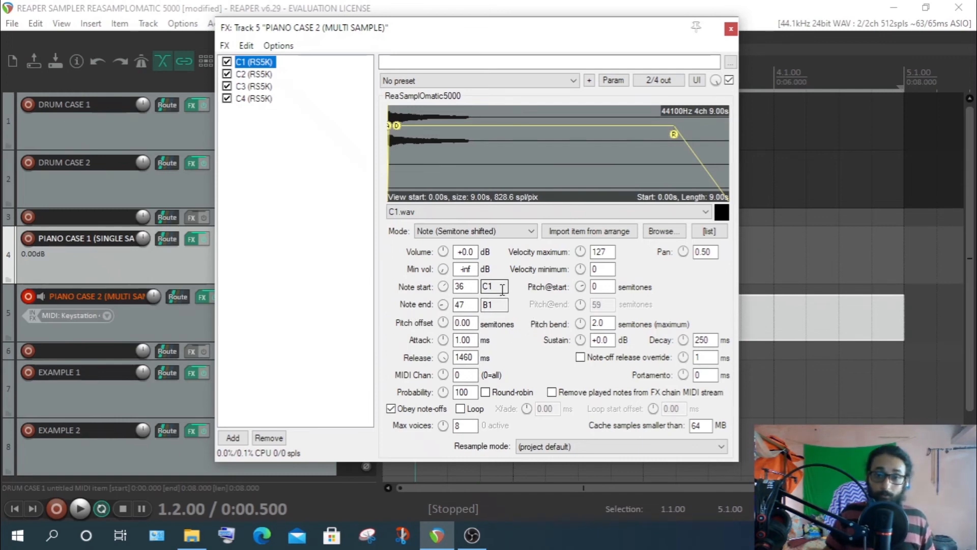
pyautogui.moveTo(499, 288); pyautogui.dragTo(475, 289)
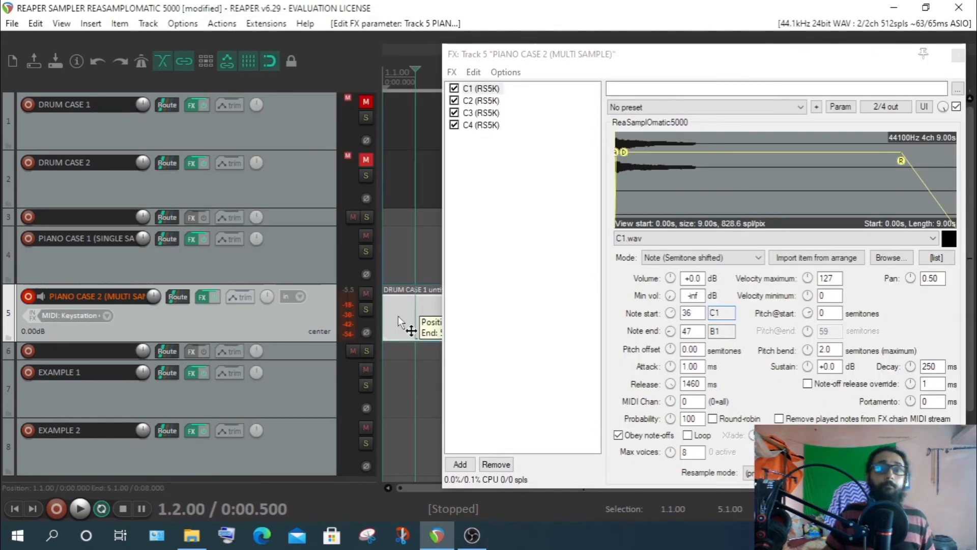
# - Open the PIANO CASE 2 MIDI item in the MIDI editor and bypass the C2, C3 and C4 samplers
pyautogui.doubleClick(398, 316)
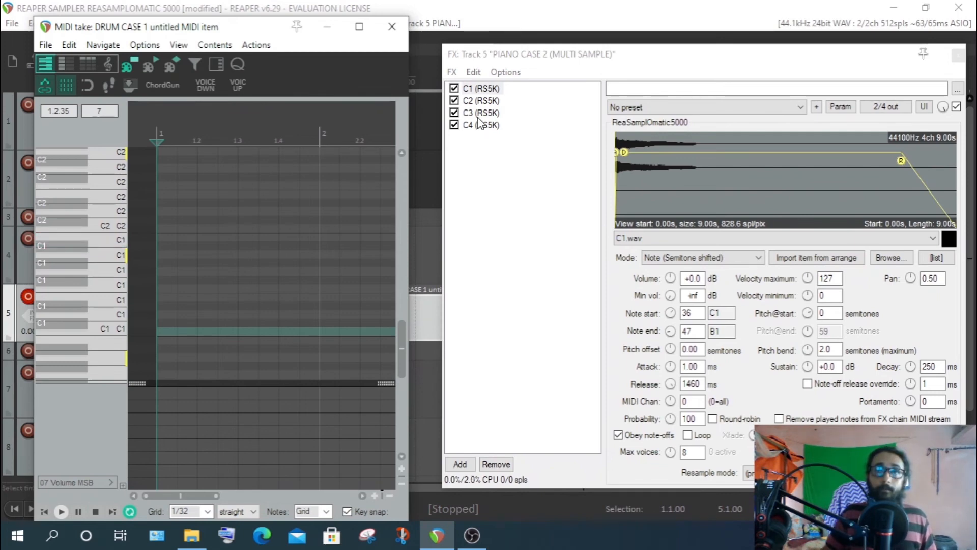
pyautogui.click(454, 101)
pyautogui.click(454, 112)
pyautogui.click(454, 124)
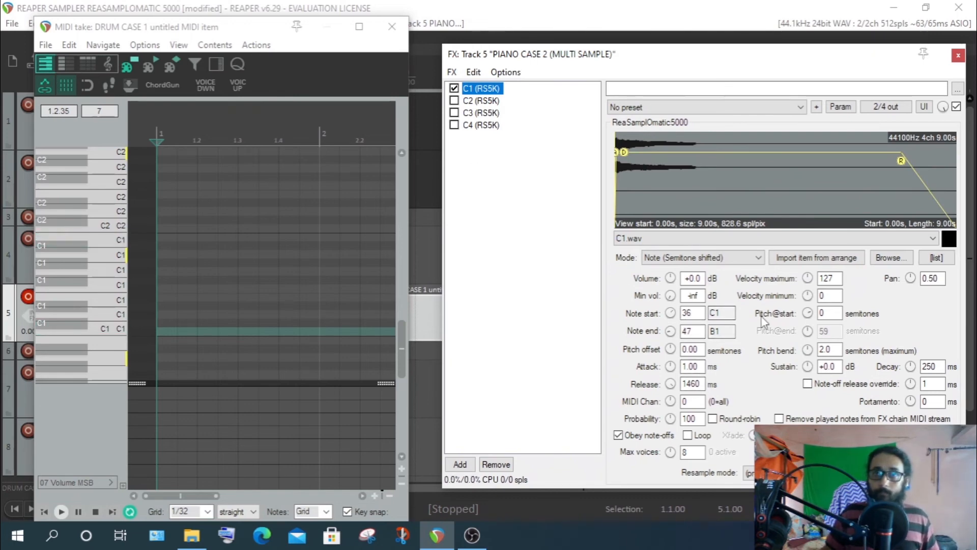
pyautogui.doubleClick(830, 314)
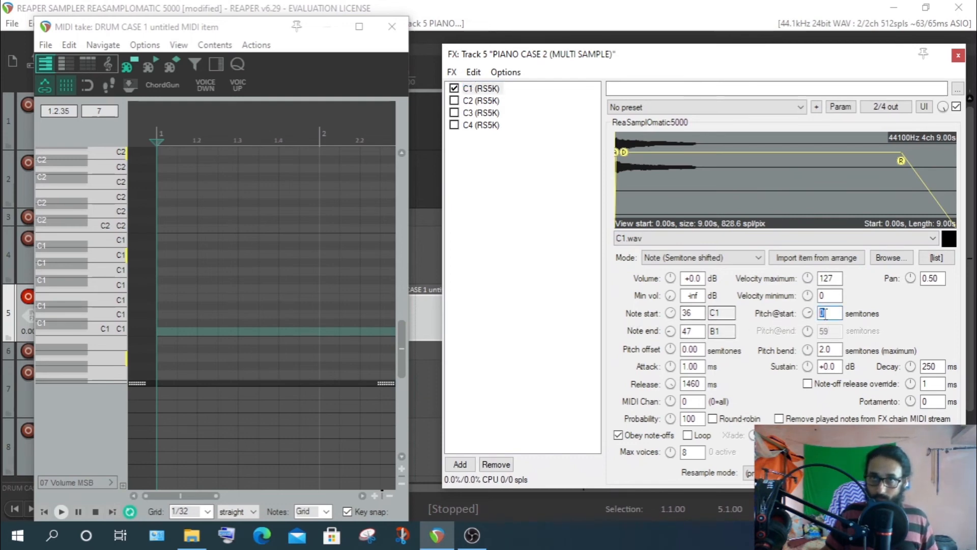
pyautogui.write('3')
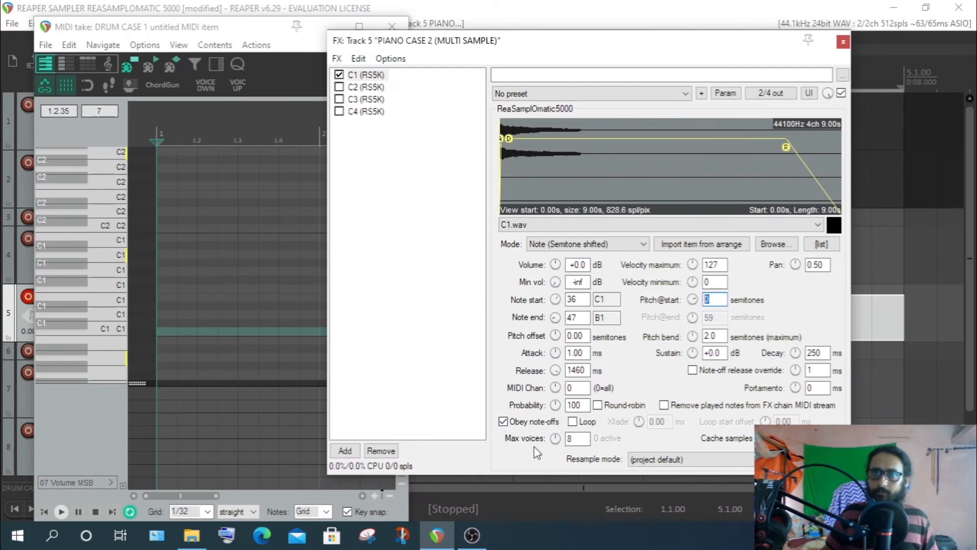
# - Enable the C2 sampler and set C2.wav to start at 1.95 s with a length of 7.05 s
pyautogui.click(339, 87)
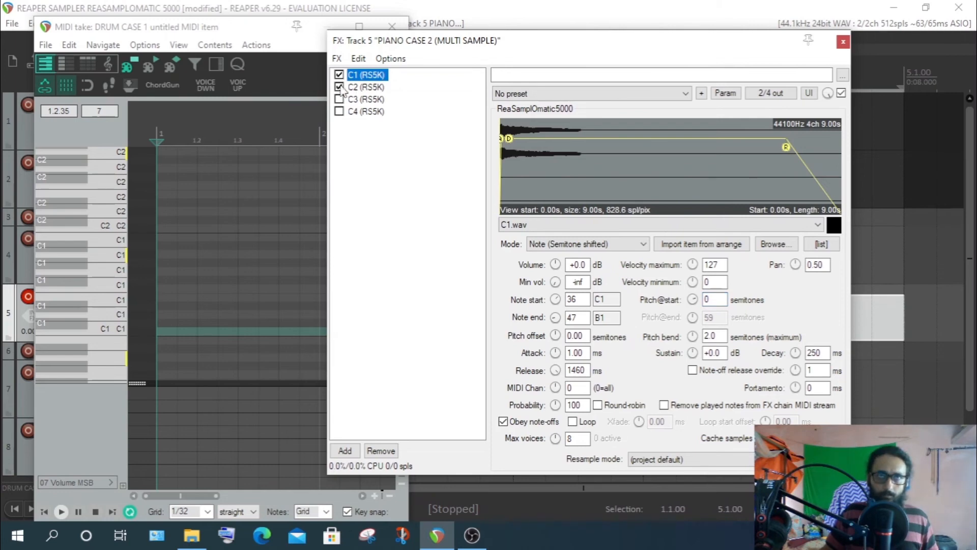
pyautogui.click(365, 89)
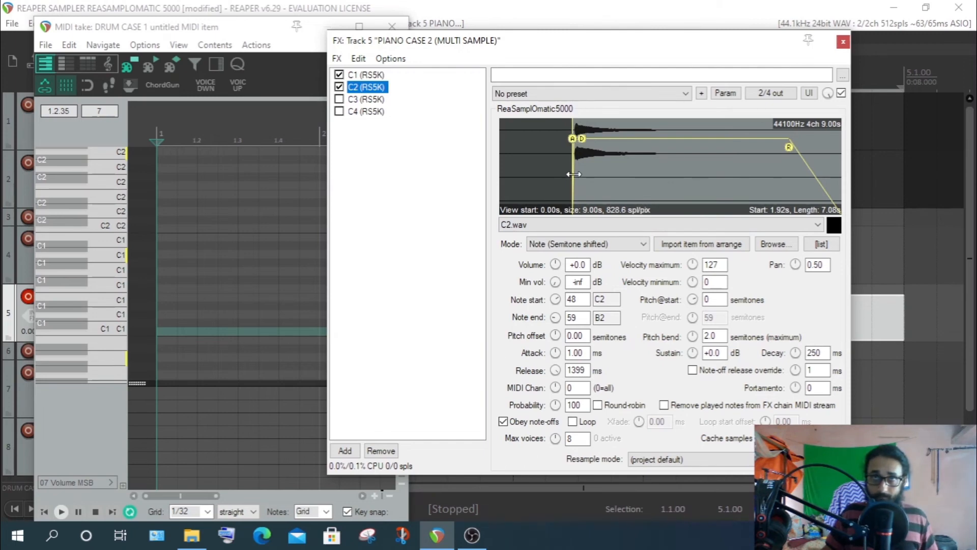
pyautogui.moveTo(574, 174); pyautogui.dragTo(504, 171)
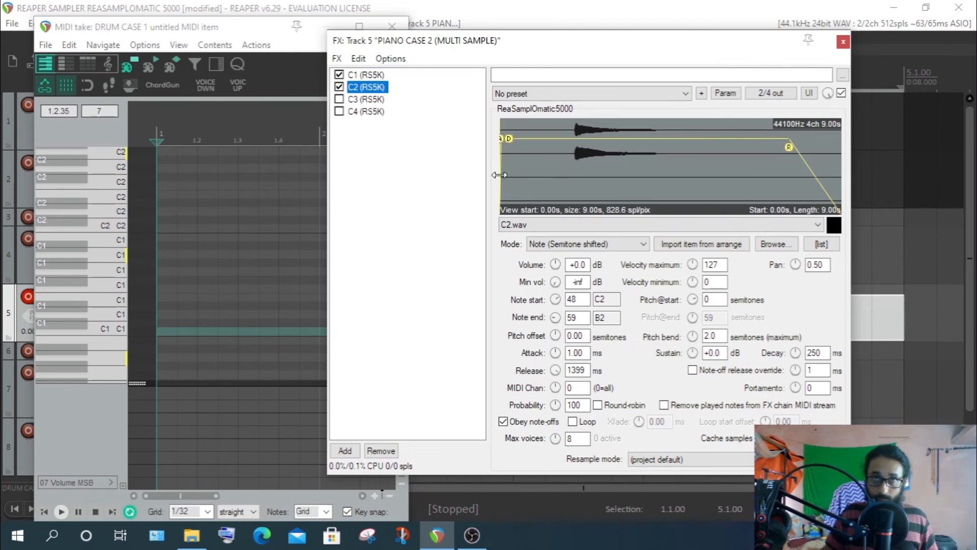
pyautogui.moveTo(499, 174); pyautogui.dragTo(573, 187)
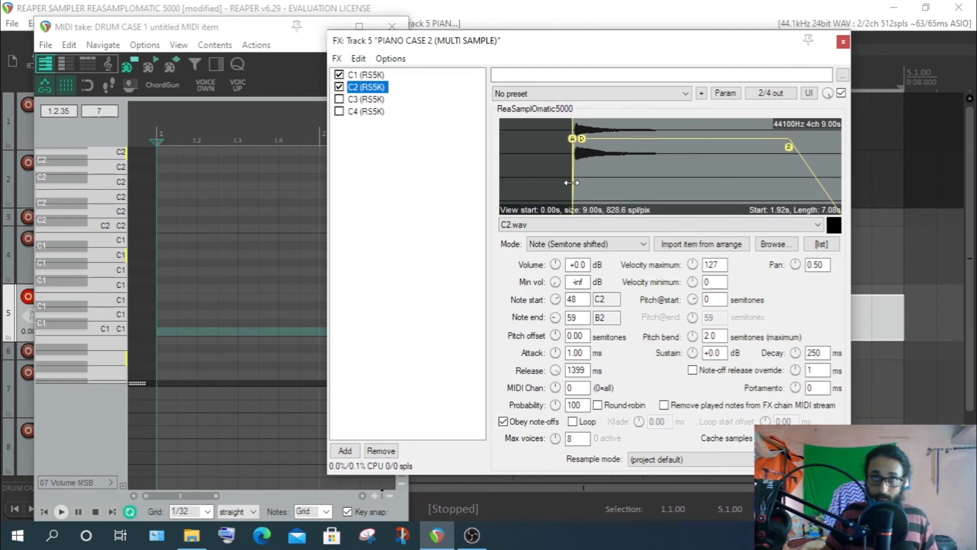
pyautogui.moveTo(572, 182); pyautogui.dragTo(476, 190)
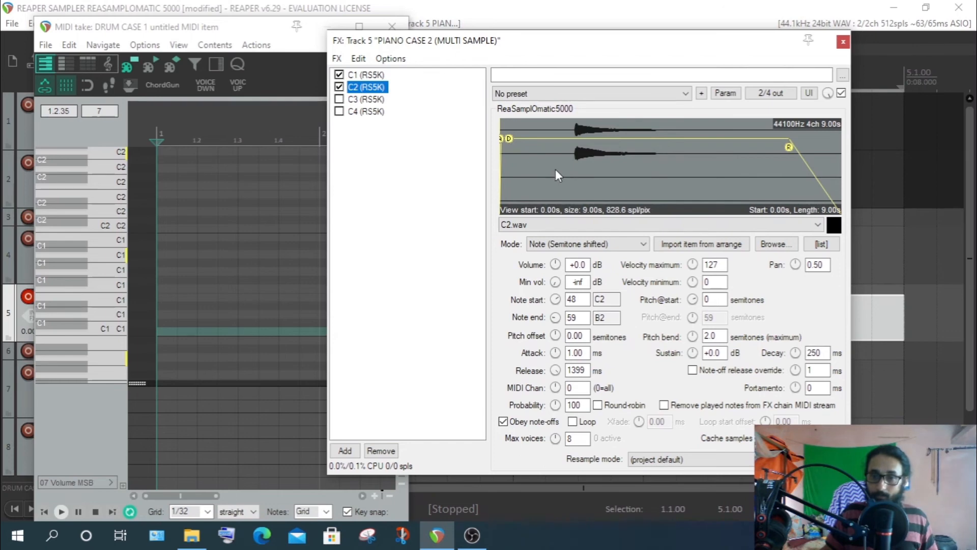
pyautogui.moveTo(503, 187); pyautogui.dragTo(574, 198)
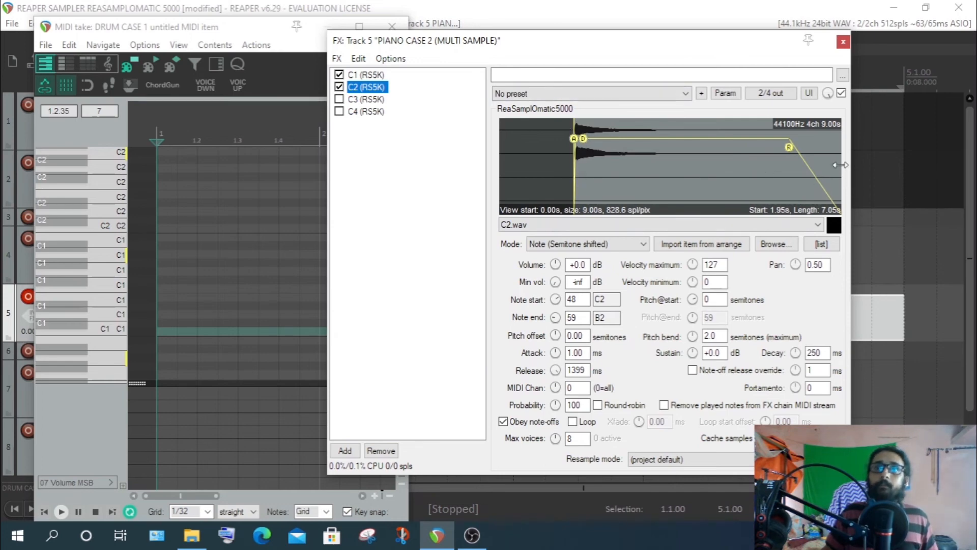
pyautogui.moveTo(840, 173); pyautogui.dragTo(657, 182)
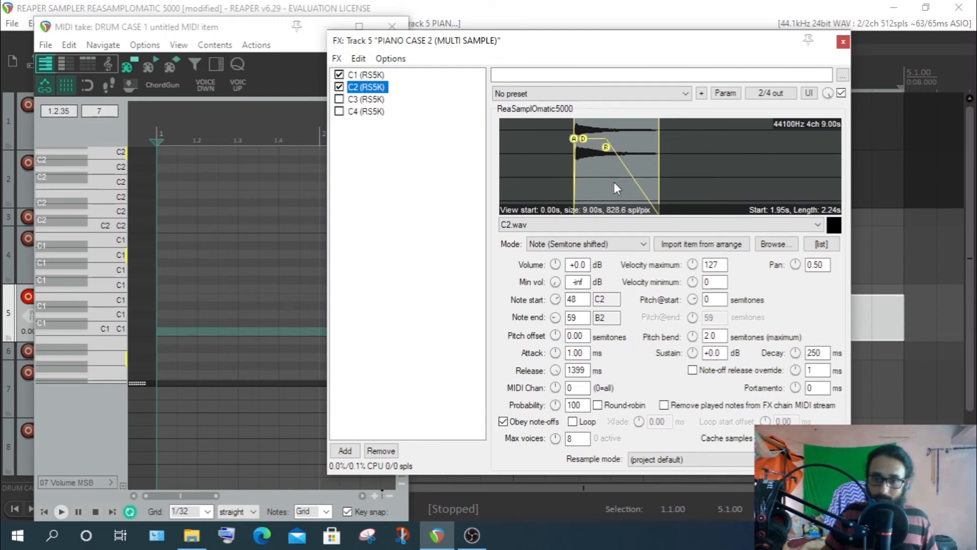
pyautogui.moveTo(659, 159); pyautogui.dragTo(878, 183)
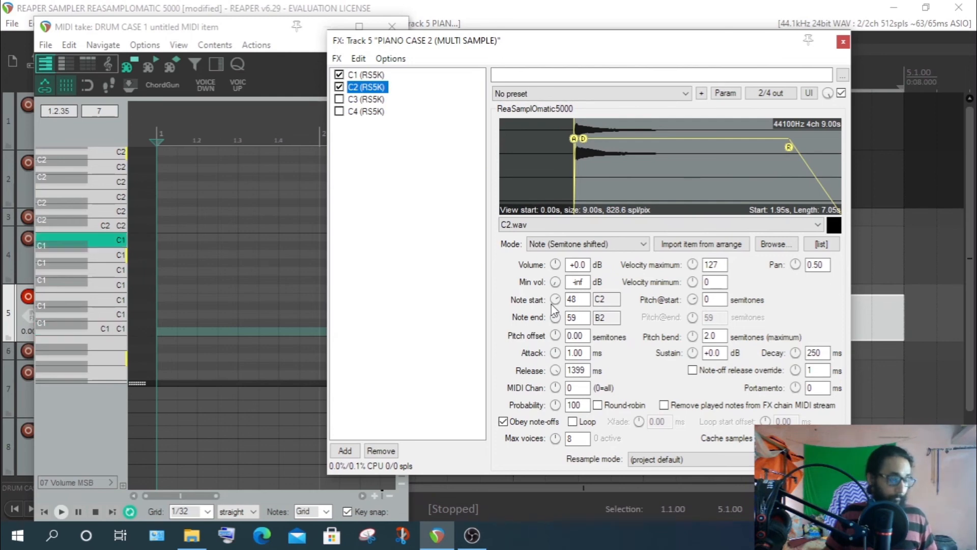
# - Compare the note ranges of the C1 and C2 samplers against the MIDI editor's notes in named-notes view
pyautogui.click(375, 75)
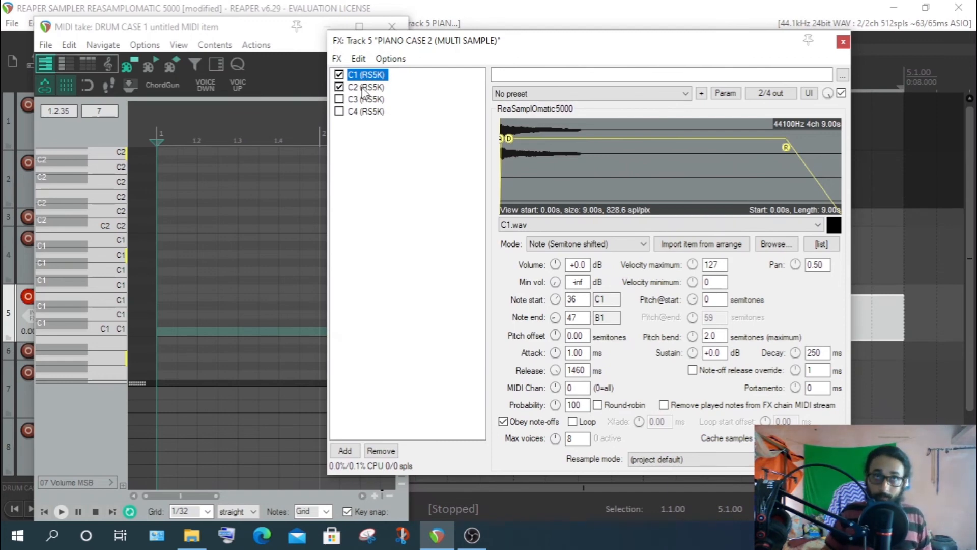
pyautogui.click(364, 89)
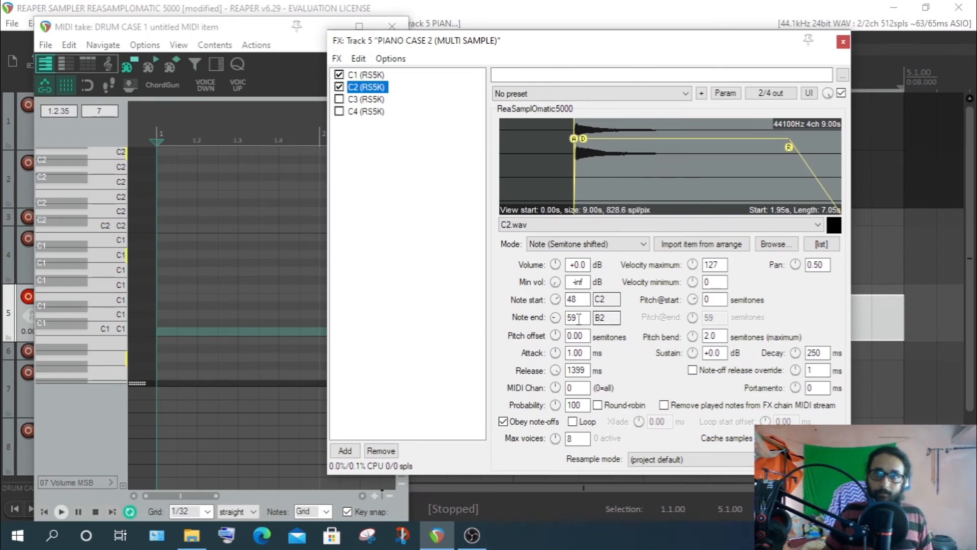
pyautogui.click(64, 64)
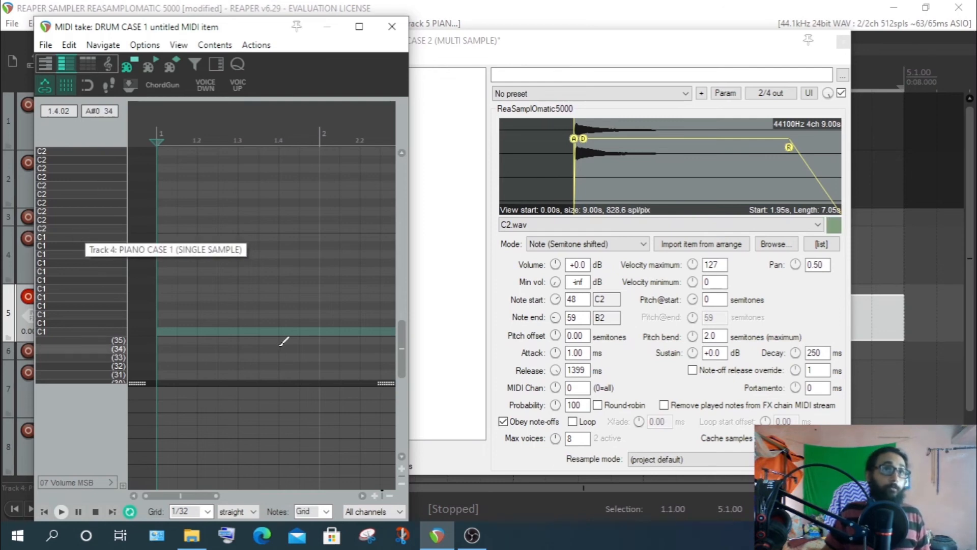
pyautogui.scroll(1, 226, 297)
pyautogui.scroll(1, 87, 221)
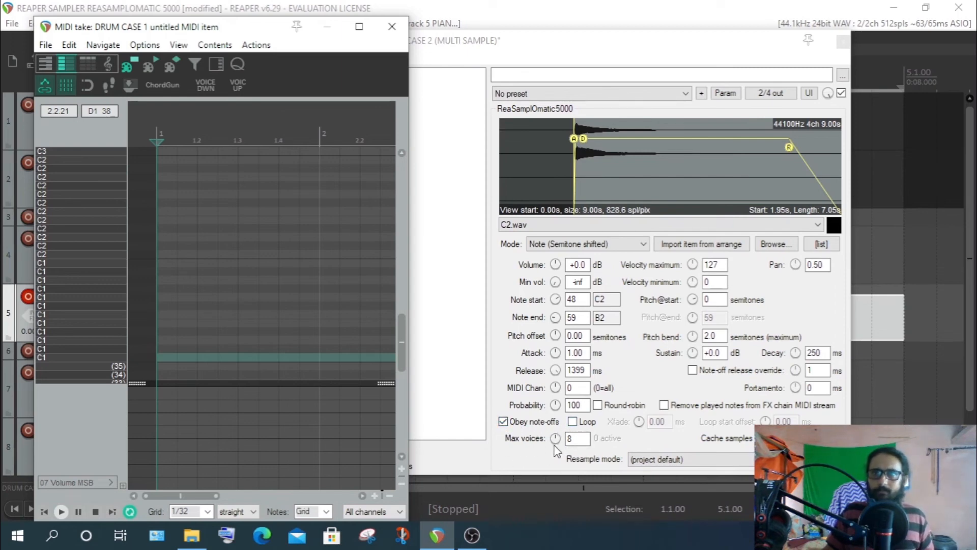
# - Enable the C3 sampler and set the start of C3.wav to 4.00 s
pyautogui.click(339, 101)
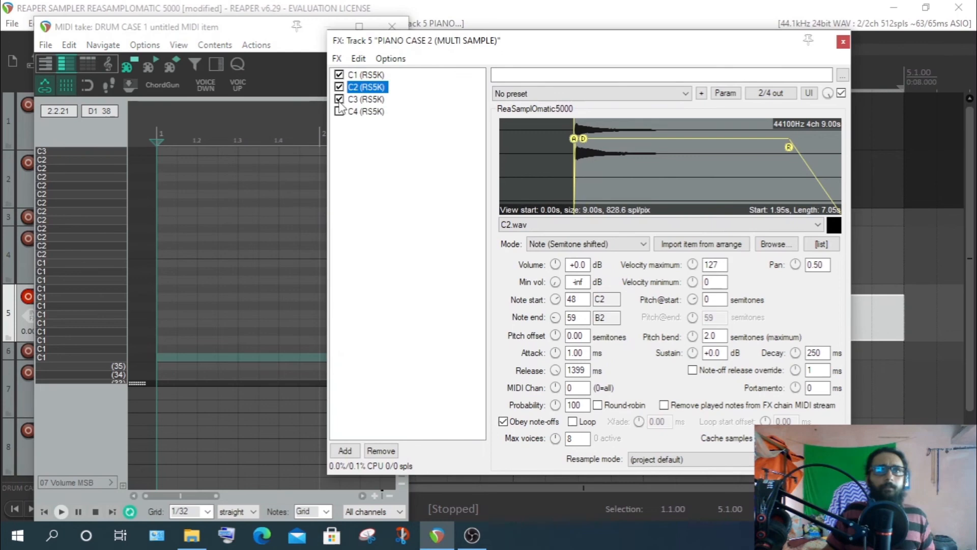
pyautogui.click(366, 100)
pyautogui.moveTo(640, 183)
pyautogui.mouseDown()
pyautogui.moveTo(654, 183)
pyautogui.moveTo(464, 182)
pyautogui.moveTo(509, 168)
pyautogui.moveTo(652, 168)
pyautogui.moveTo(454, 176)
pyautogui.mouseUp()
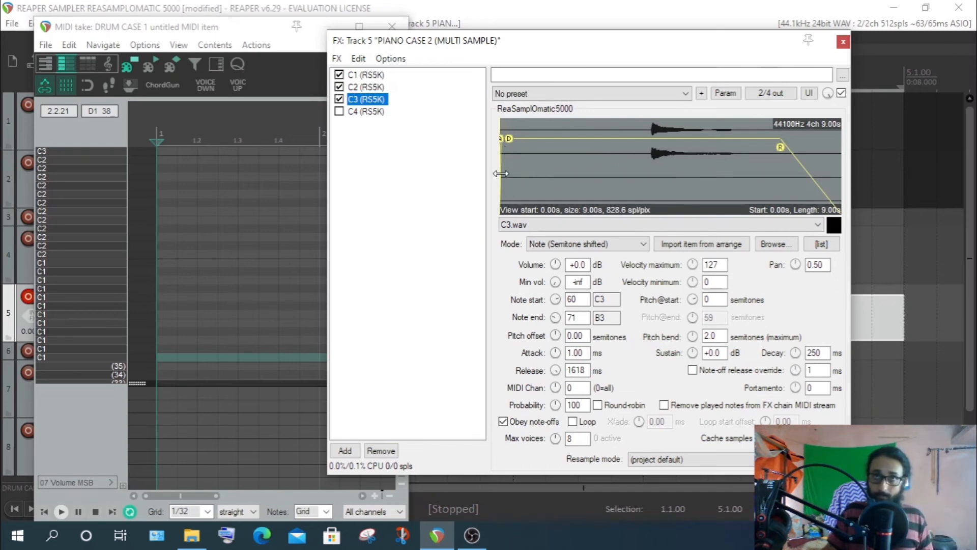
pyautogui.moveTo(501, 174); pyautogui.dragTo(653, 186)
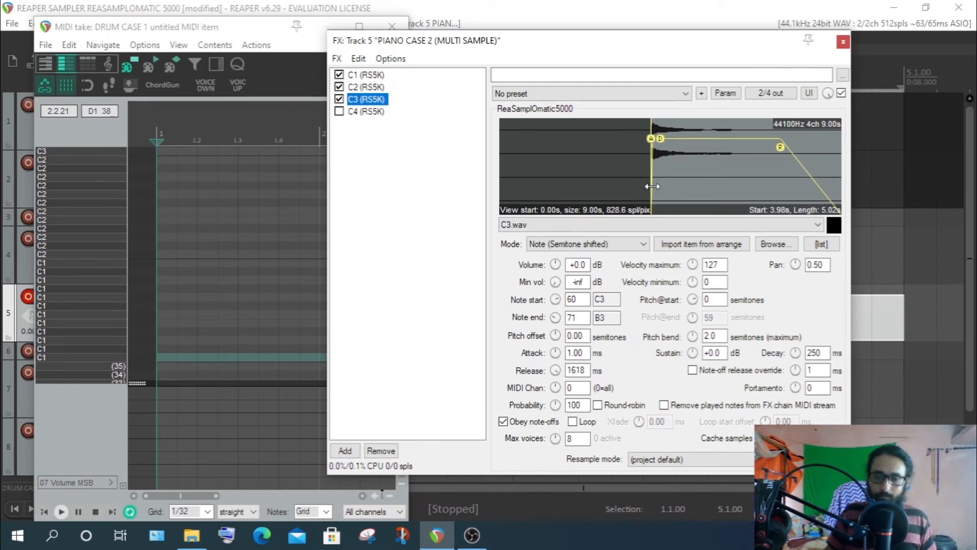
pyautogui.moveTo(652, 186)
pyautogui.mouseDown()
pyautogui.moveTo(640, 186)
pyautogui.moveTo(653, 186)
pyautogui.mouseUp()
# - Fine-tune the start marker of C3.wav onto the exact beginning of the piano note's attack
pyautogui.scroll(2, 670, 181)
pyautogui.scroll(5, 670, 180)
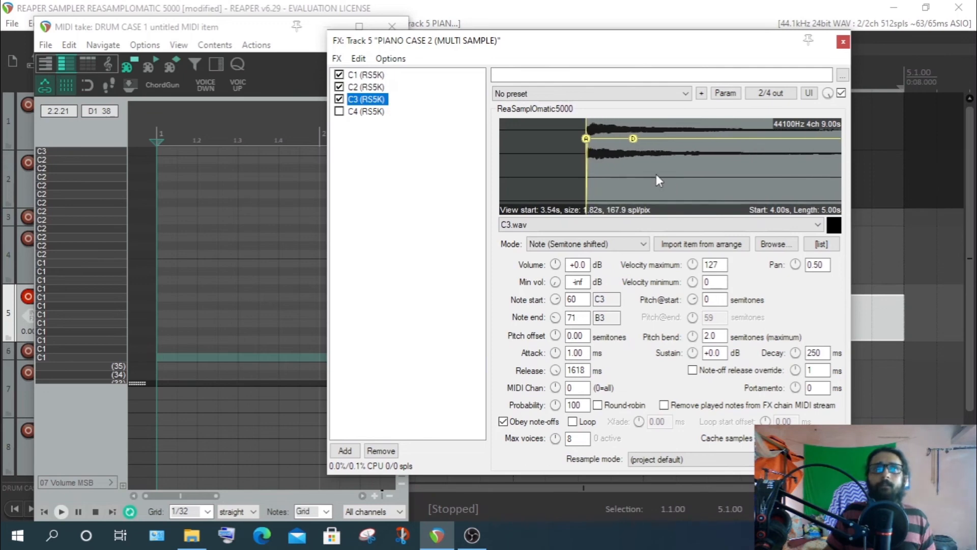
pyautogui.scroll(1, 592, 159)
pyautogui.scroll(3, 592, 160)
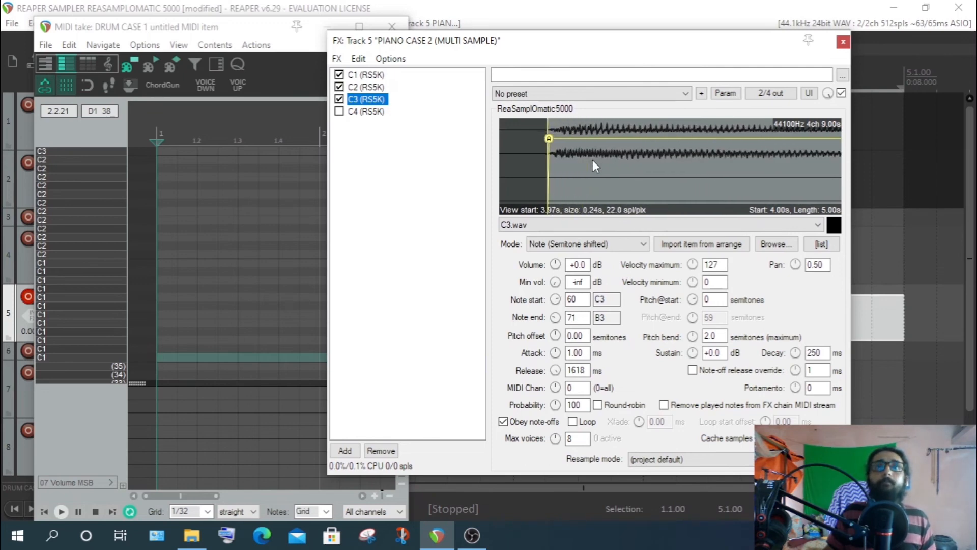
pyautogui.moveTo(548, 177)
pyautogui.mouseDown()
pyautogui.moveTo(517, 177)
pyautogui.moveTo(545, 178)
pyautogui.mouseUp()
pyautogui.scroll(-8, 734, 169)
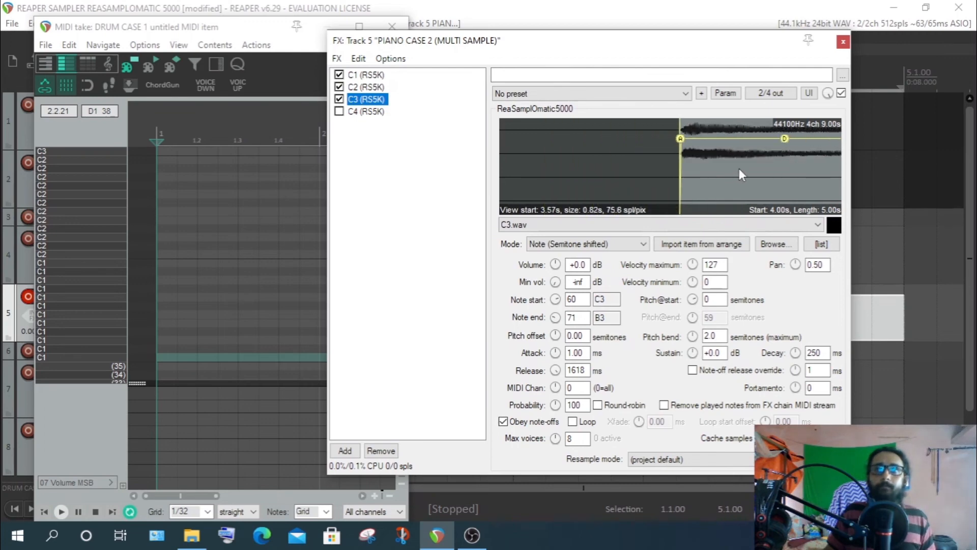
pyautogui.moveTo(733, 173)
pyautogui.mouseDown()
pyautogui.moveTo(472, 186)
pyautogui.moveTo(485, 186)
pyautogui.mouseUp()
pyautogui.scroll(-2, 785, 170)
pyautogui.scroll(-2, 785, 175)
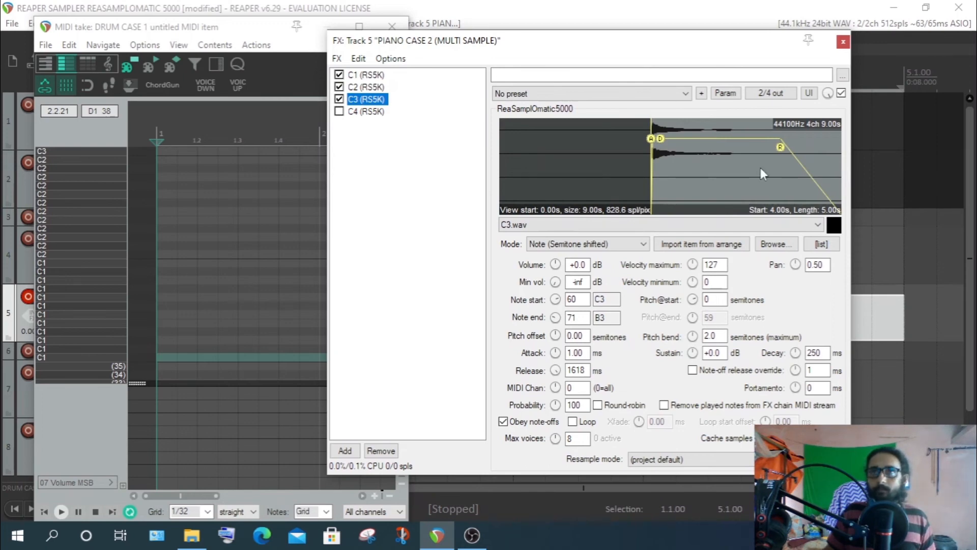
pyautogui.scroll(3, 761, 169)
pyautogui.scroll(-2, 761, 169)
pyautogui.scroll(-2, 760, 167)
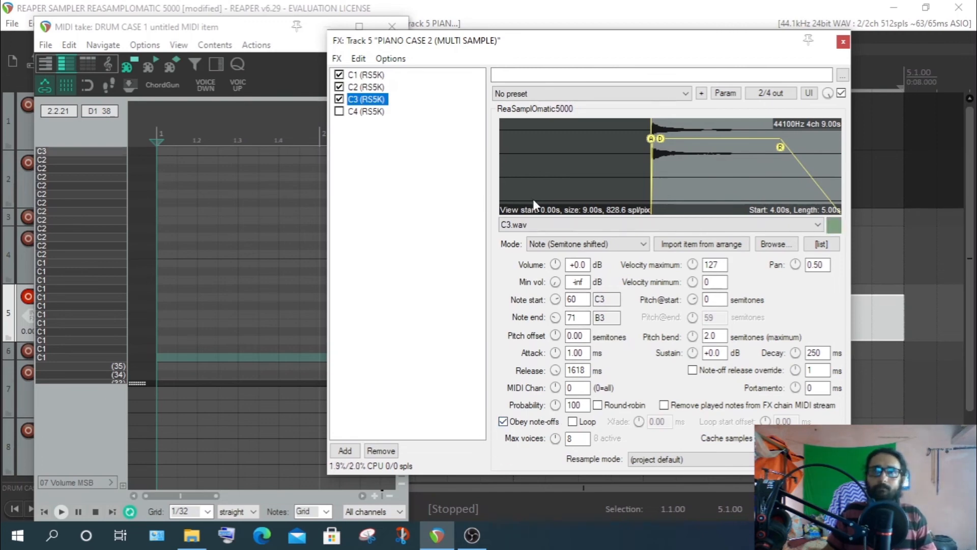
# - Enable the C4 sampler, check its sample start and note range, and close the MIDI editor
pyautogui.click(339, 111)
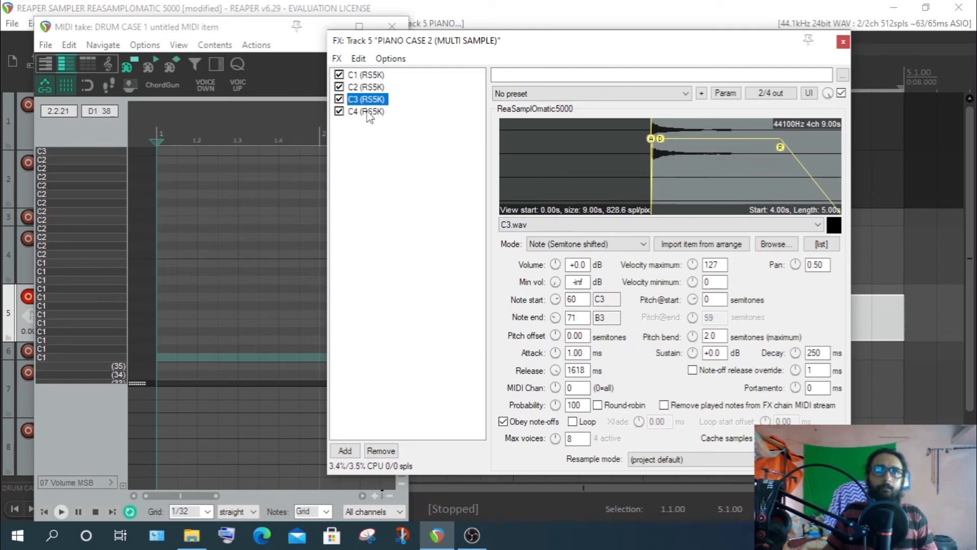
pyautogui.click(367, 111)
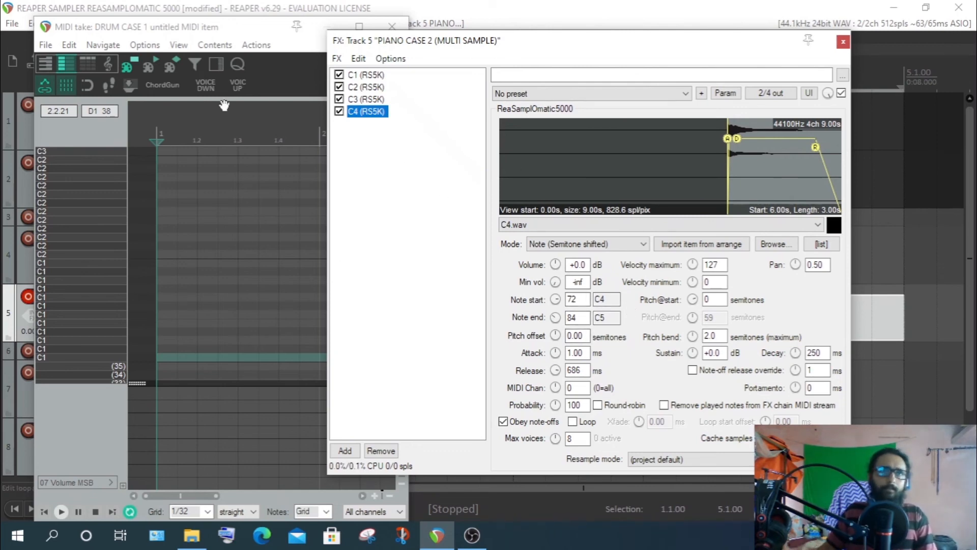
pyautogui.moveTo(263, 28); pyautogui.dragTo(220, 59)
pyautogui.click(350, 59)
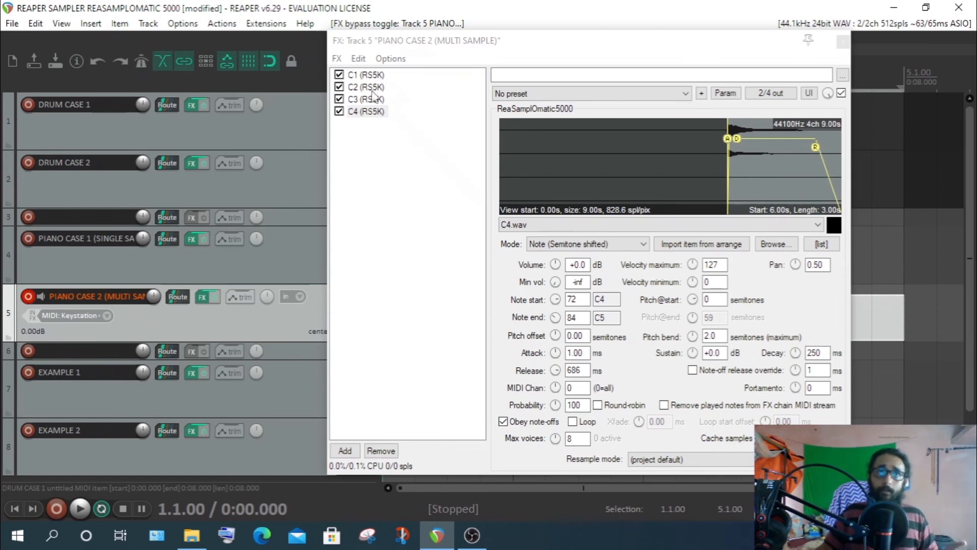
# - Review the sample start and note range of the C1, C2, C3 and C4 samplers in turn
pyautogui.click(385, 171)
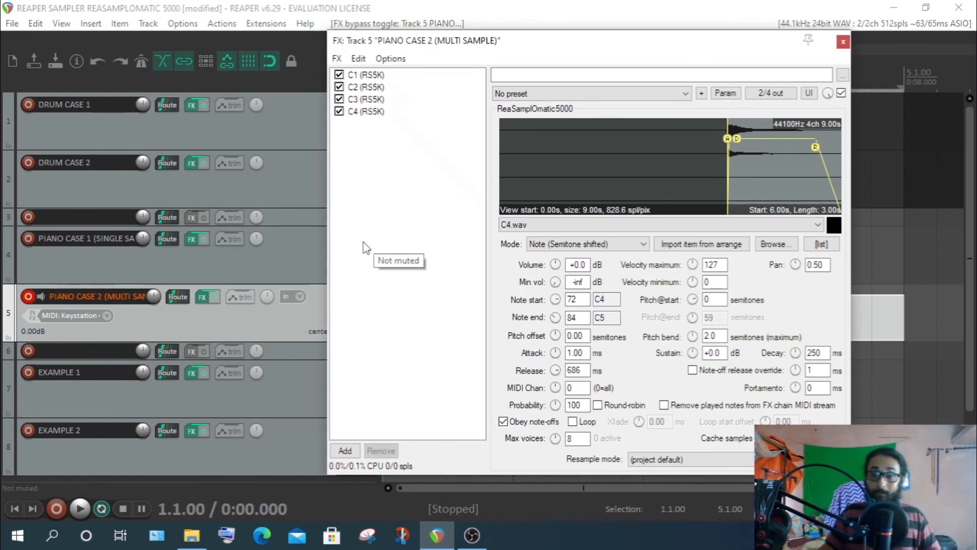
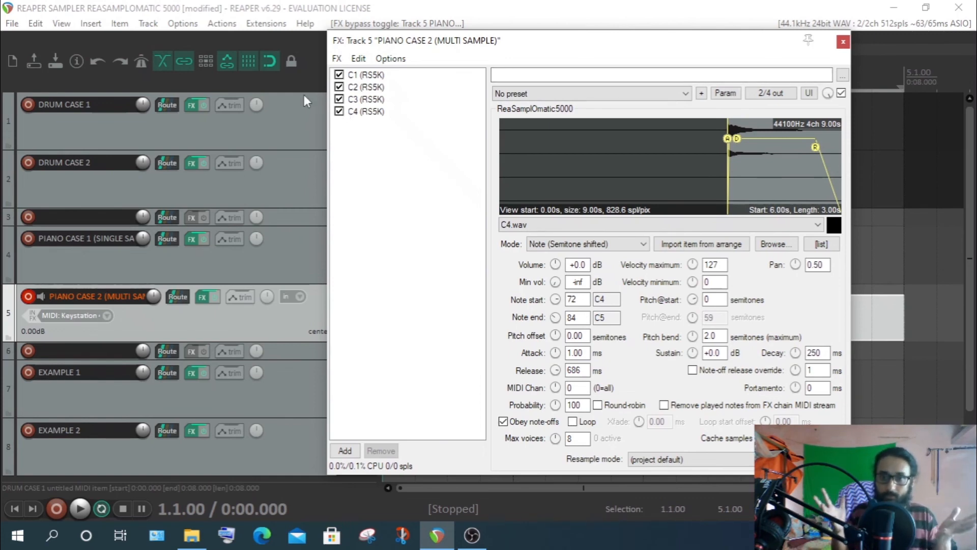
pyautogui.click(364, 75)
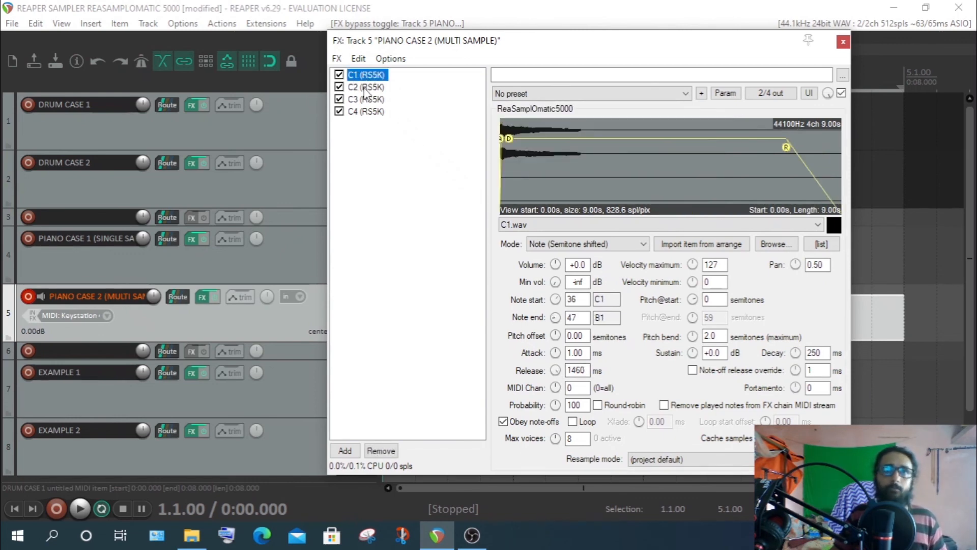
pyautogui.click(365, 89)
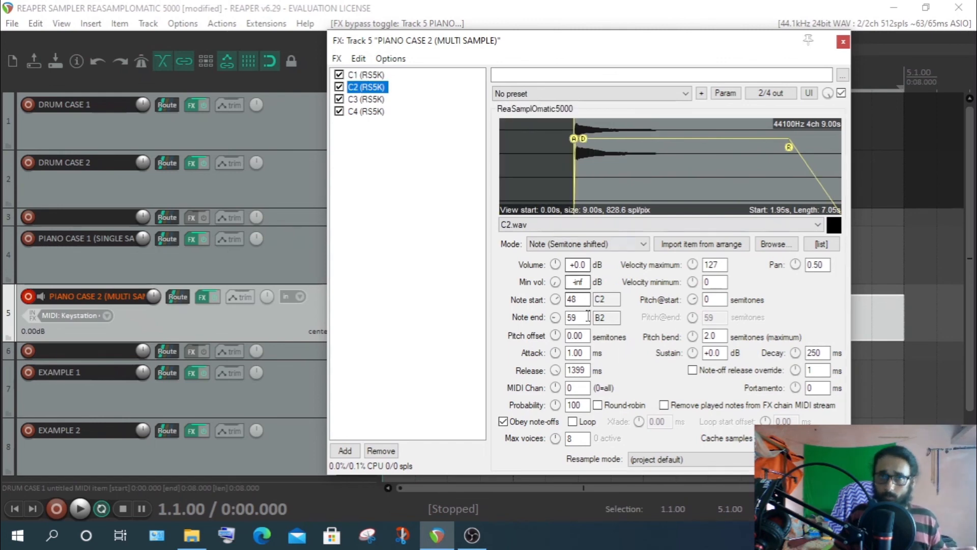
pyautogui.click(365, 100)
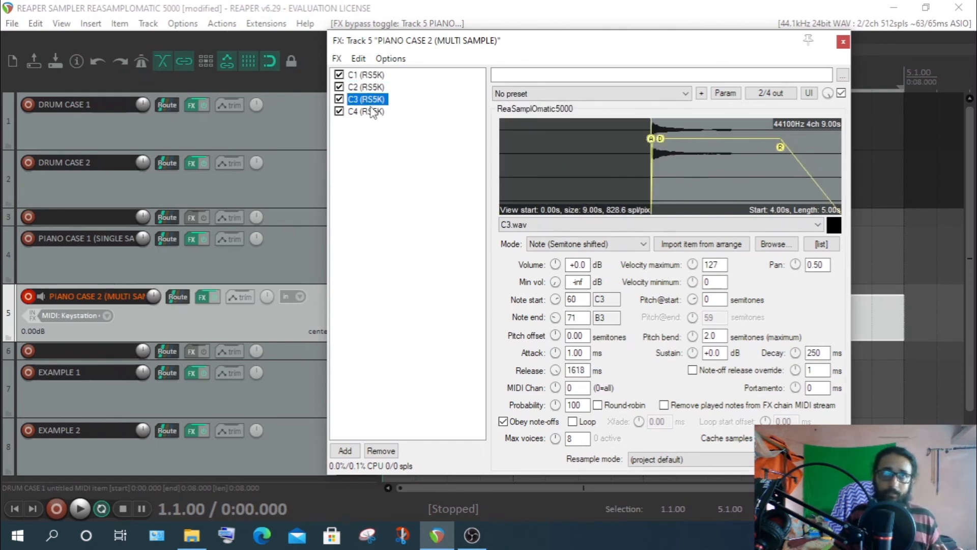
pyautogui.click(371, 113)
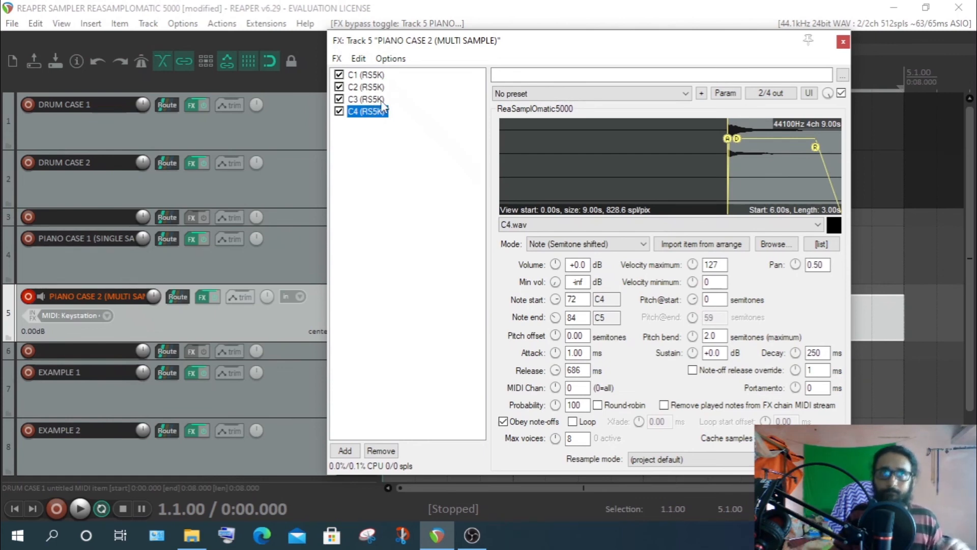
pyautogui.click(389, 167)
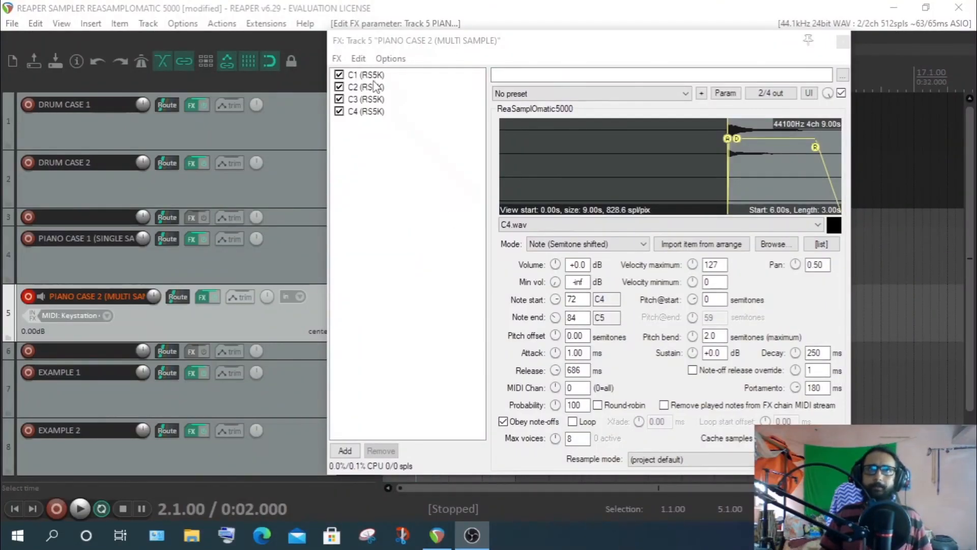
# - Compare the portamento settings of the C1, C2, C3 and C4 samplers on the PIANO CASE 2 track
pyautogui.click(243, 323)
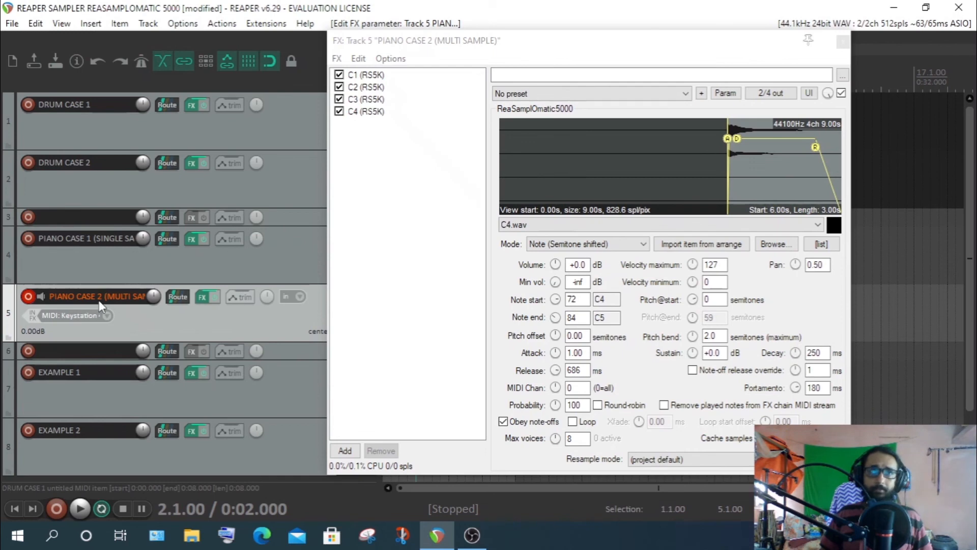
pyautogui.click(376, 76)
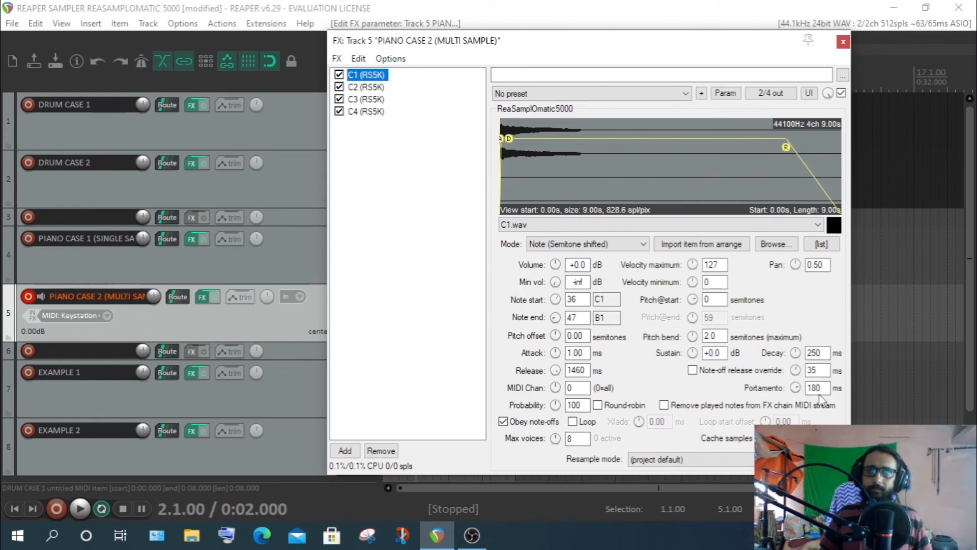
pyautogui.click(371, 88)
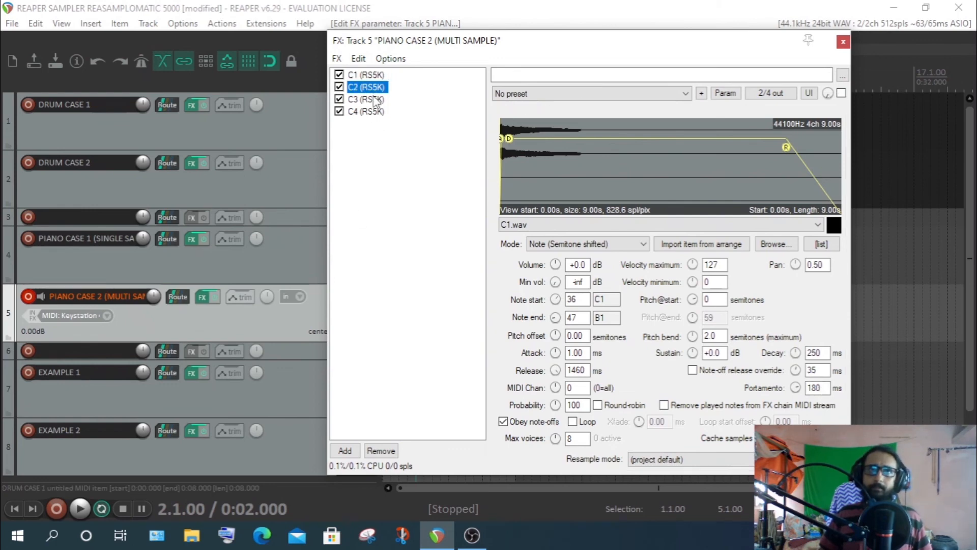
pyautogui.click(377, 100)
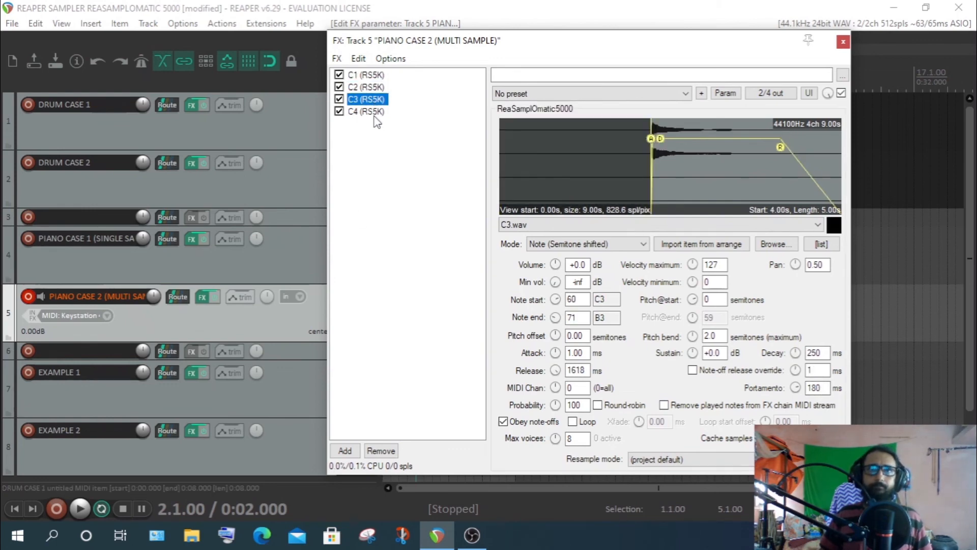
pyautogui.click(376, 113)
pyautogui.click(367, 75)
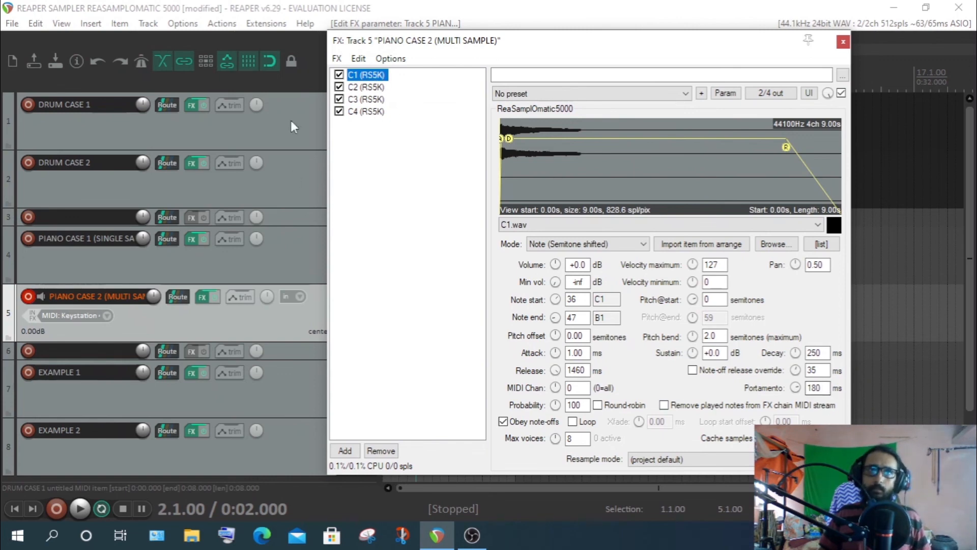
pyautogui.click(366, 87)
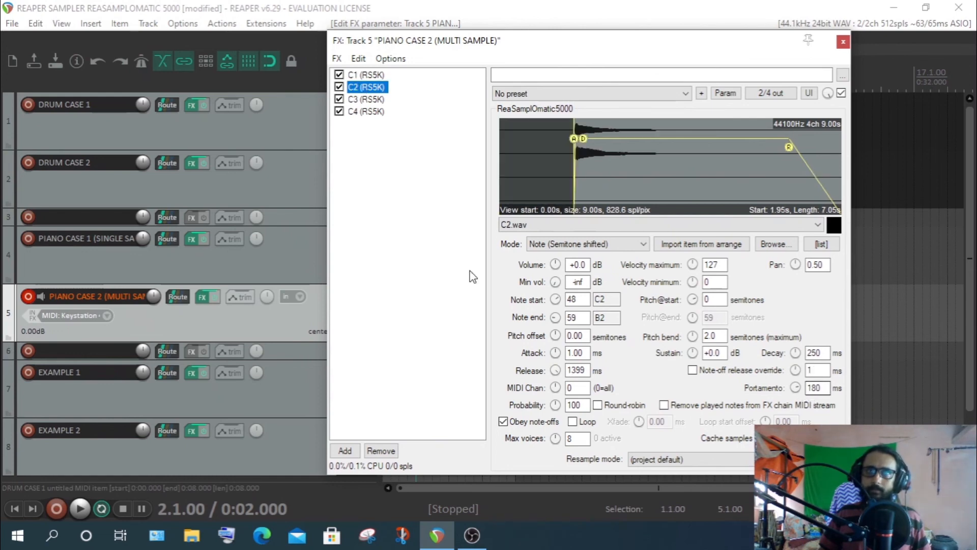
pyautogui.click(369, 99)
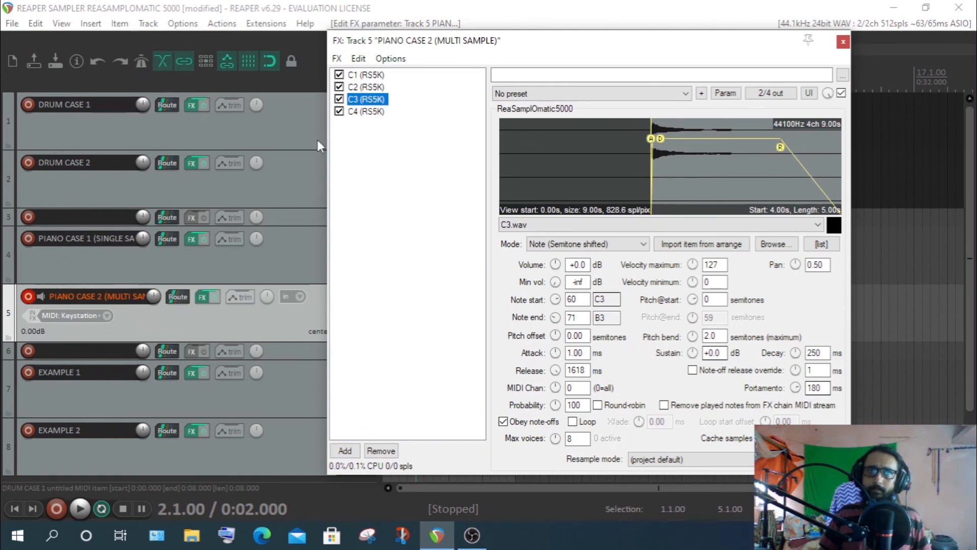
pyautogui.click(364, 112)
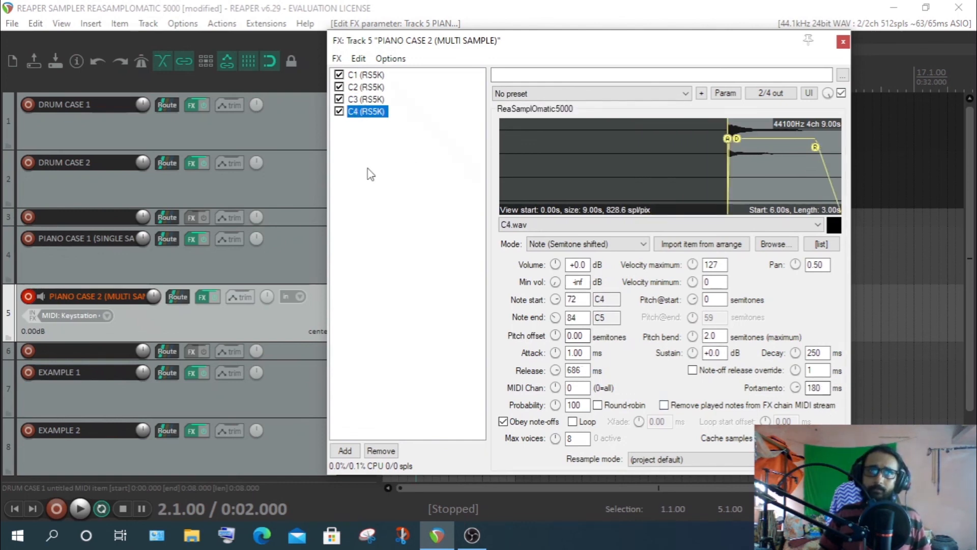
pyautogui.click(366, 75)
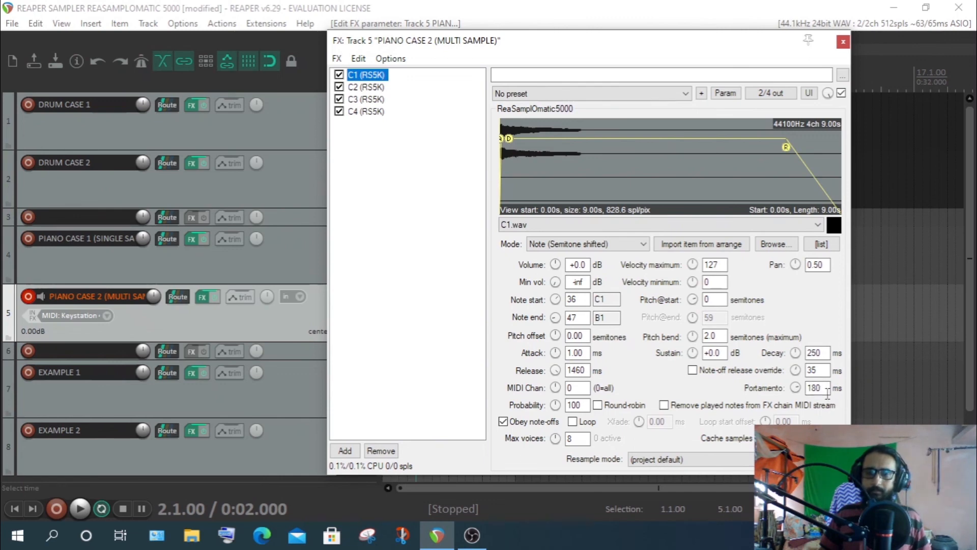
pyautogui.click(366, 87)
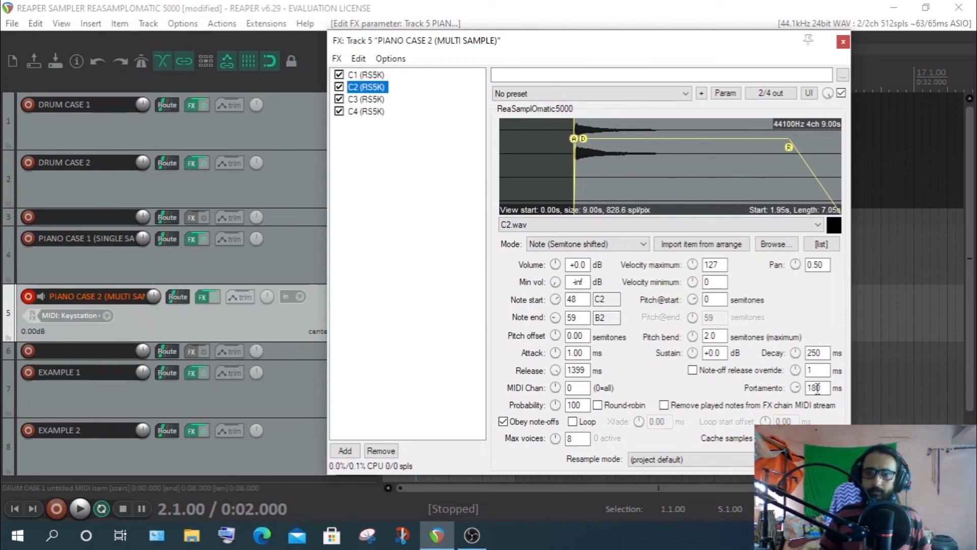
pyautogui.click(365, 100)
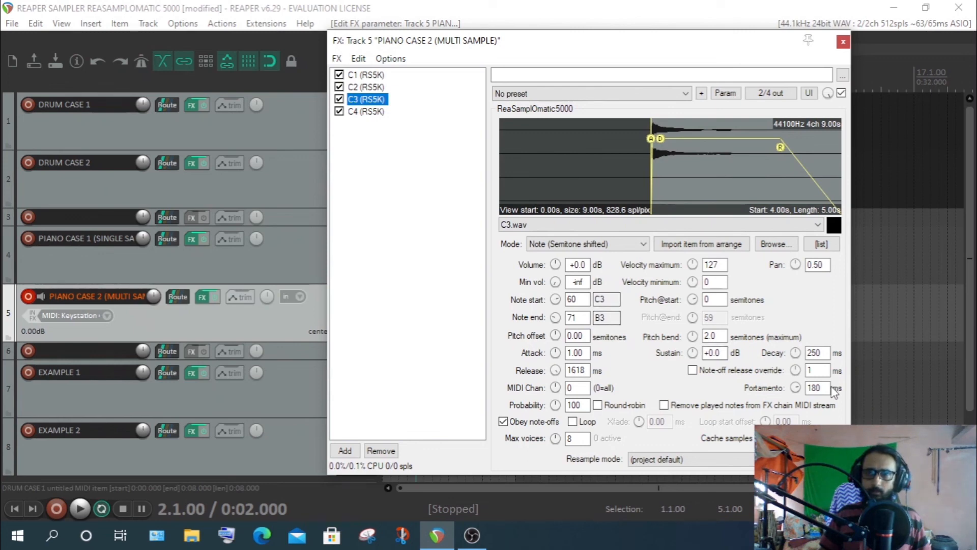
pyautogui.click(376, 113)
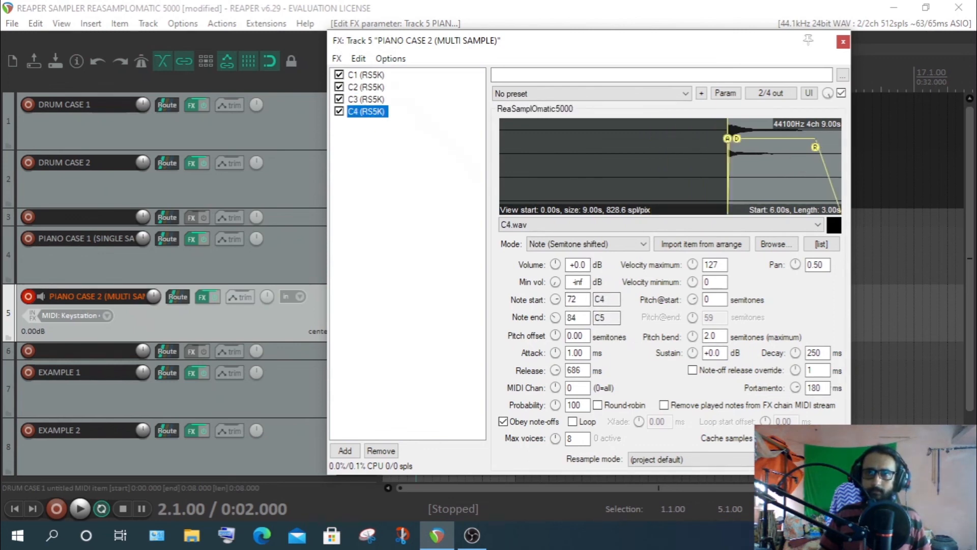
pyautogui.click(391, 180)
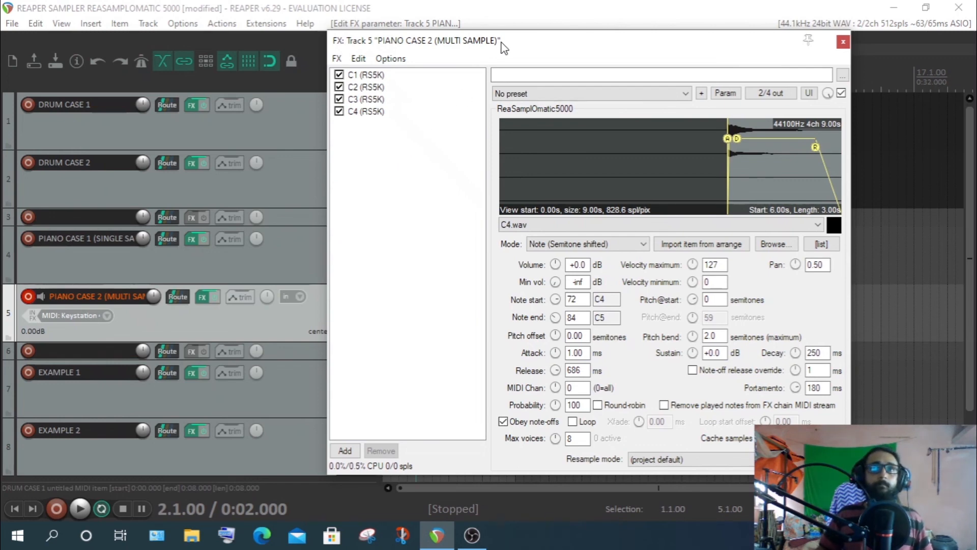
# - Reset the portamento to 0 ms on all four samplers in the PIANO CASE 2 effects chain
pyautogui.moveTo(501, 42); pyautogui.dragTo(575, 40)
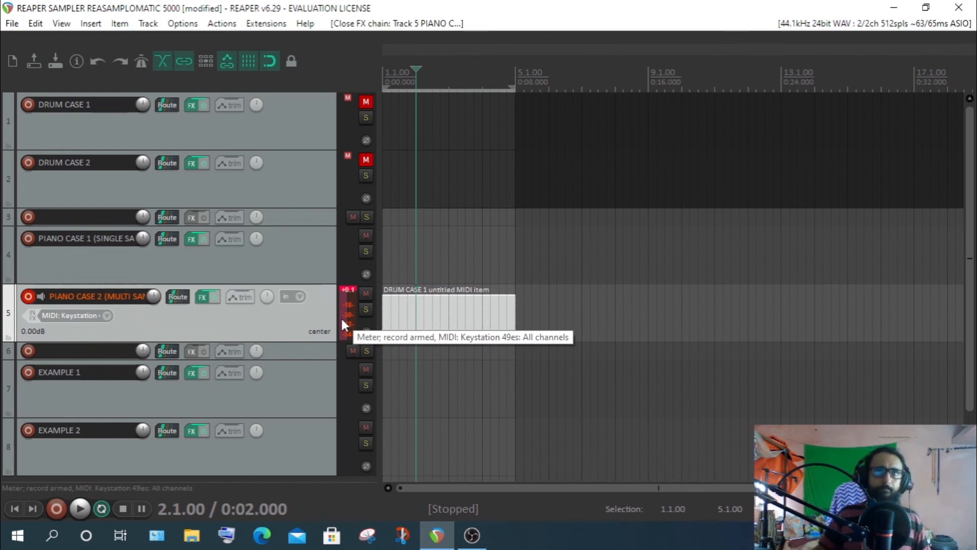
pyautogui.click(203, 299)
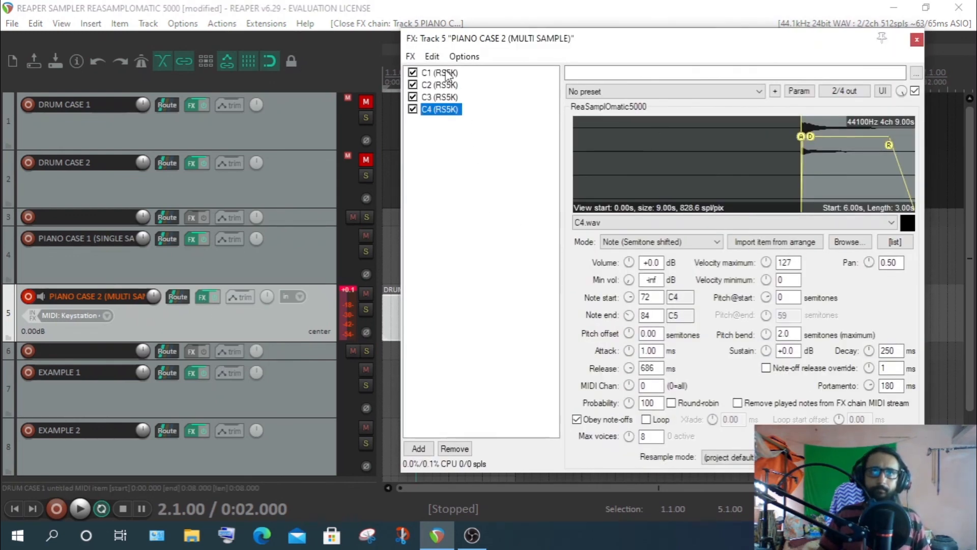
pyautogui.click(446, 184)
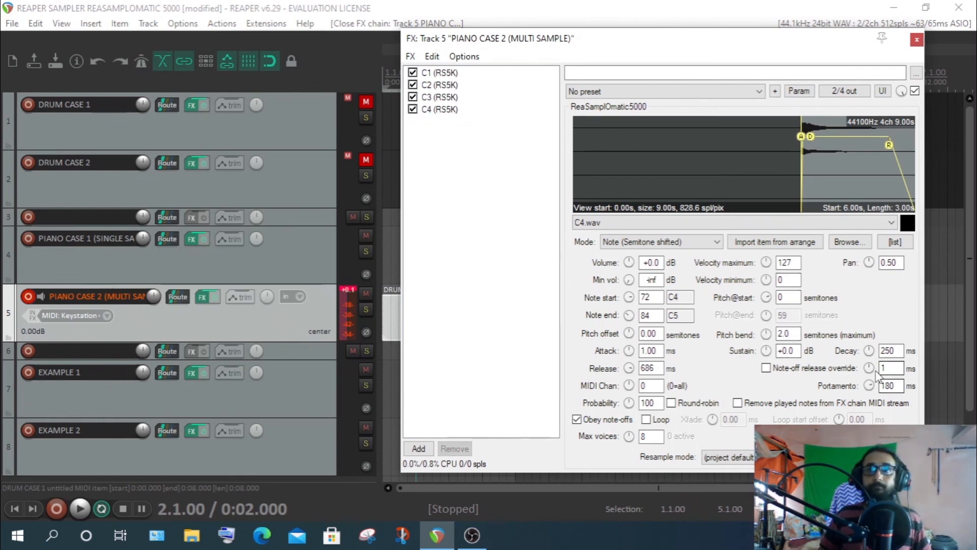
pyautogui.doubleClick(869, 386)
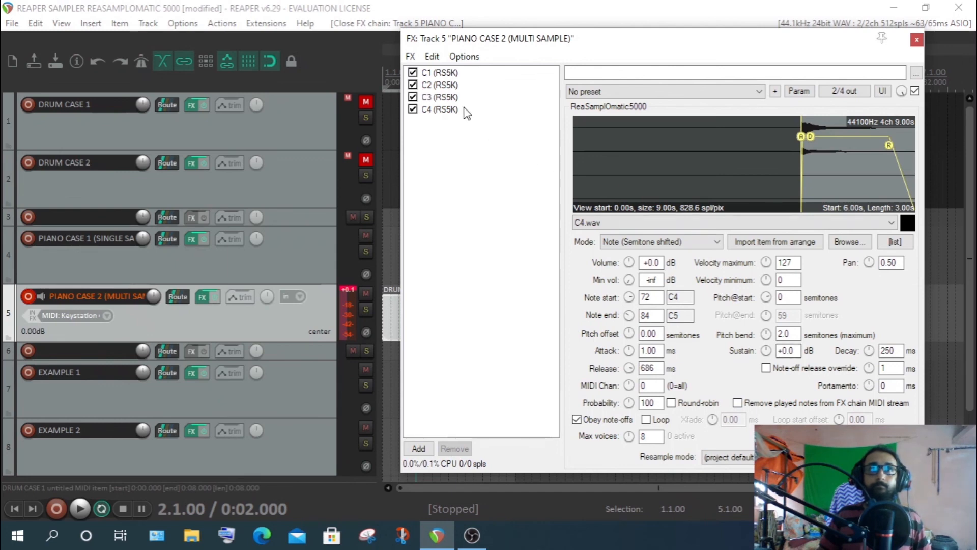
pyautogui.click(444, 75)
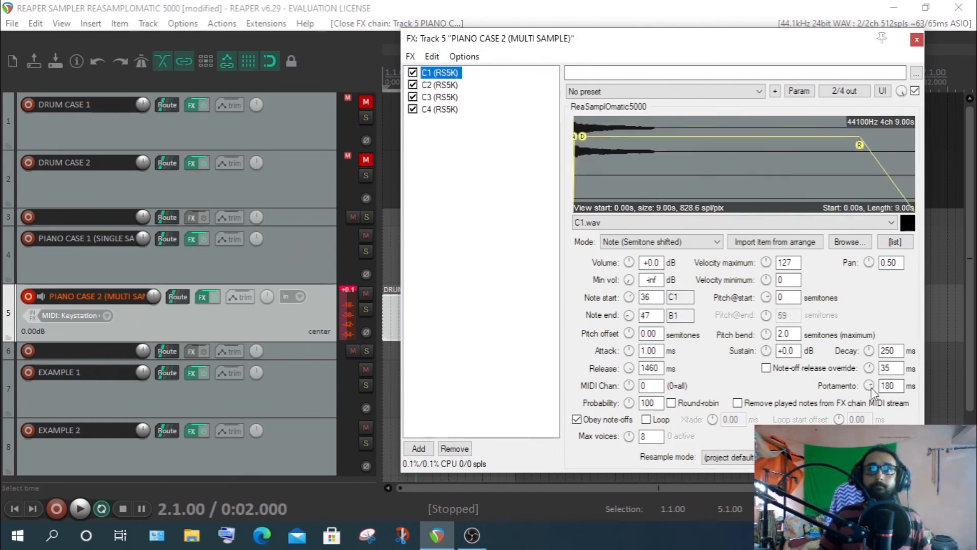
pyautogui.click(441, 85)
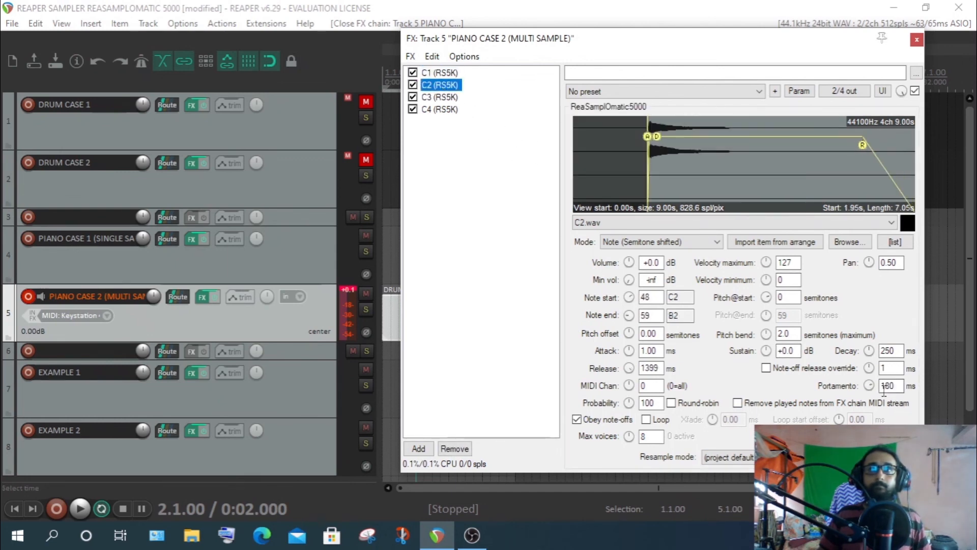
pyautogui.click(441, 97)
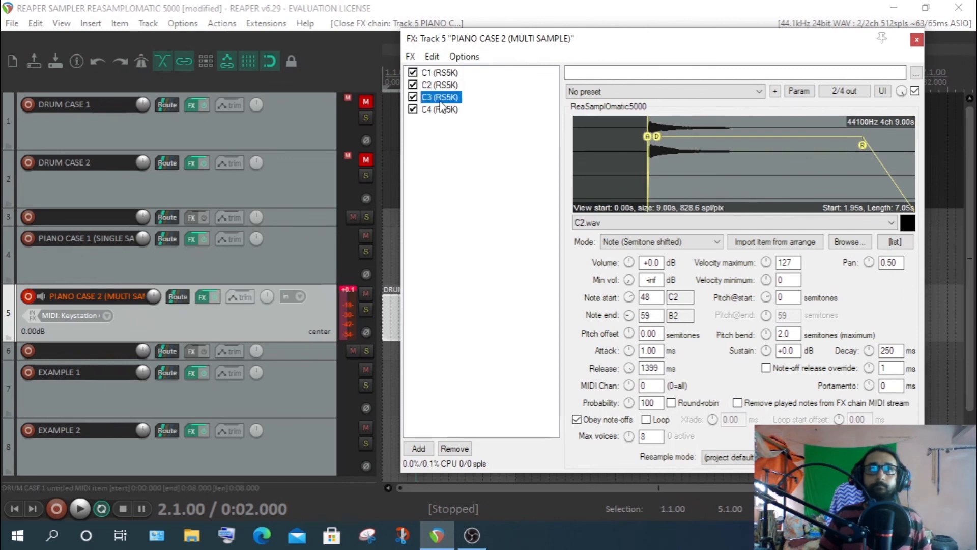
pyautogui.doubleClick(867, 385)
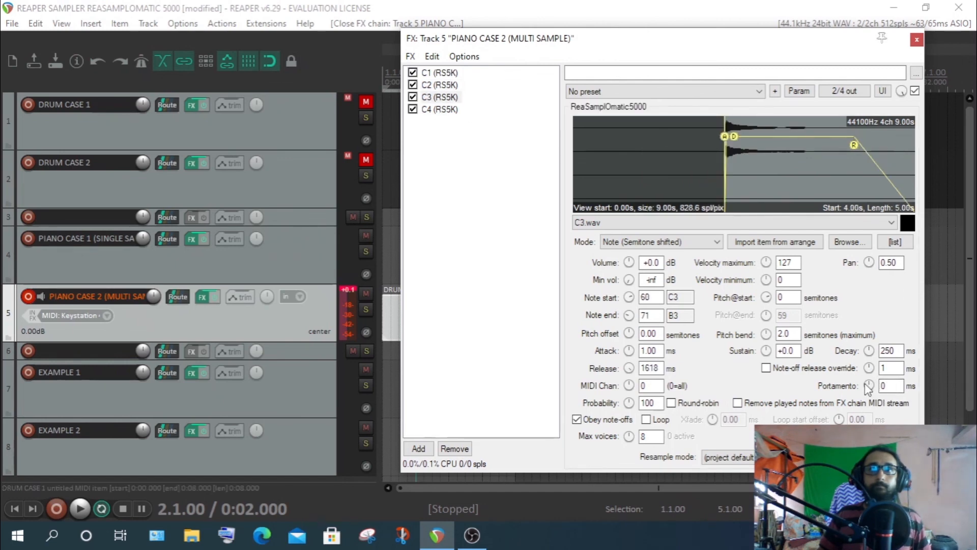
pyautogui.click(440, 109)
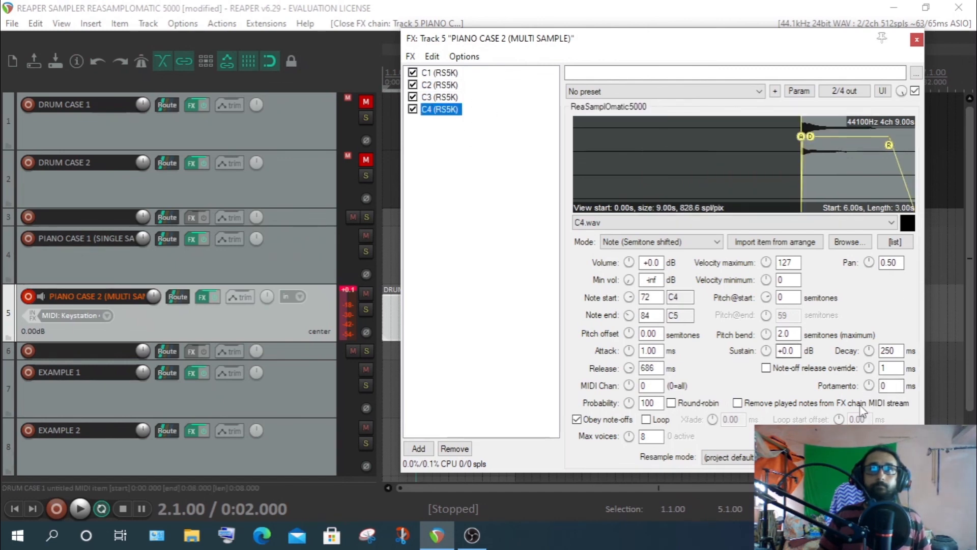
pyautogui.click(507, 209)
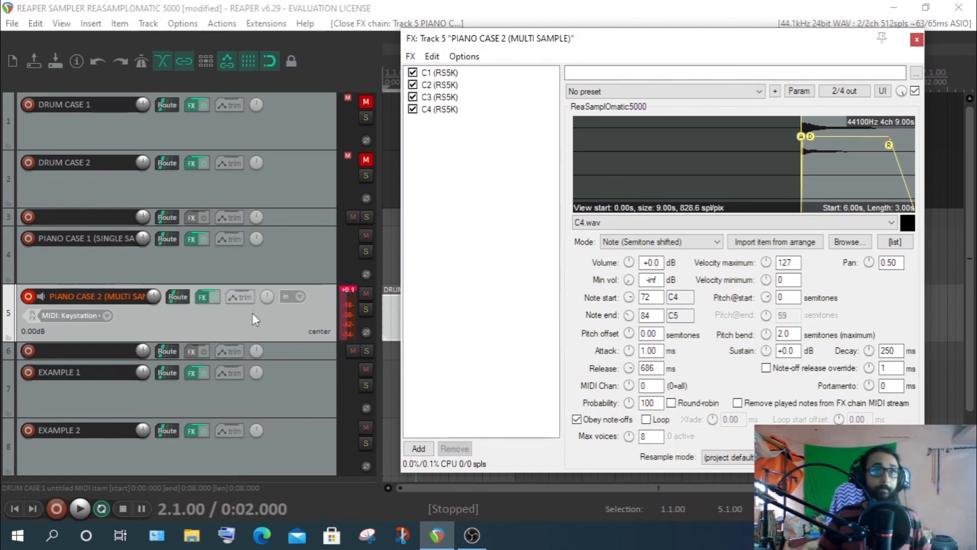
# - Open the PIANO CASE 2 track's MIDI item in the MIDI editor and examine which sampler each note belongs to
pyautogui.doubleClick(389, 322)
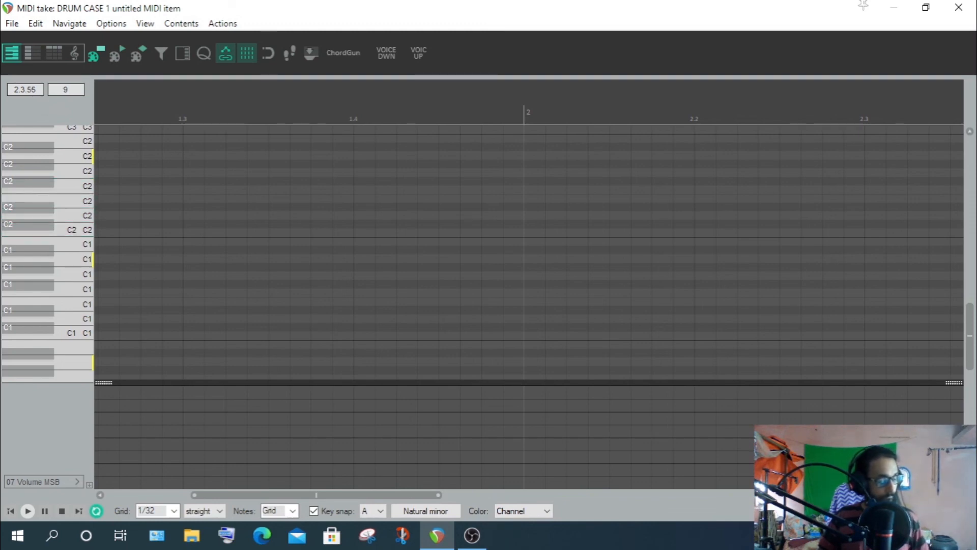
pyautogui.scroll(3, 972, 286)
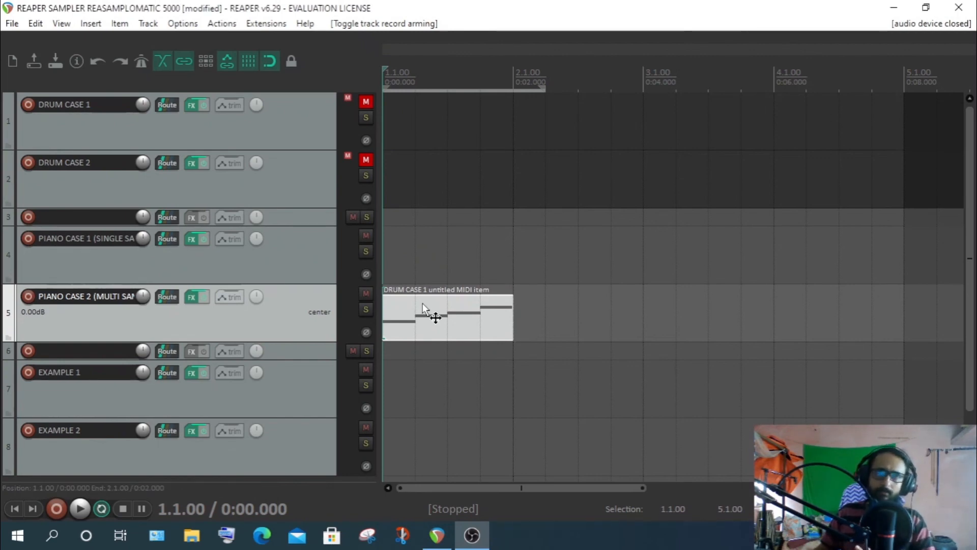
pyautogui.click(423, 304)
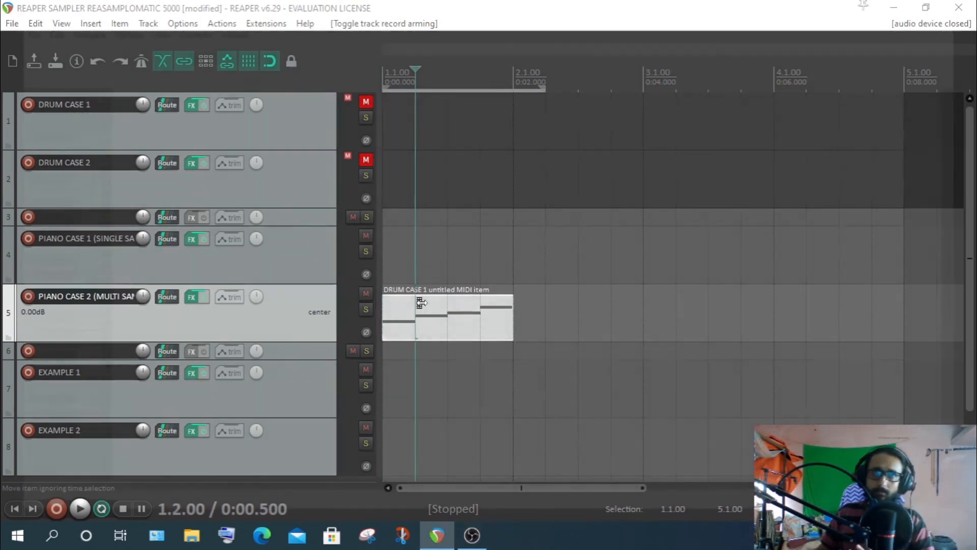
pyautogui.doubleClick(420, 303)
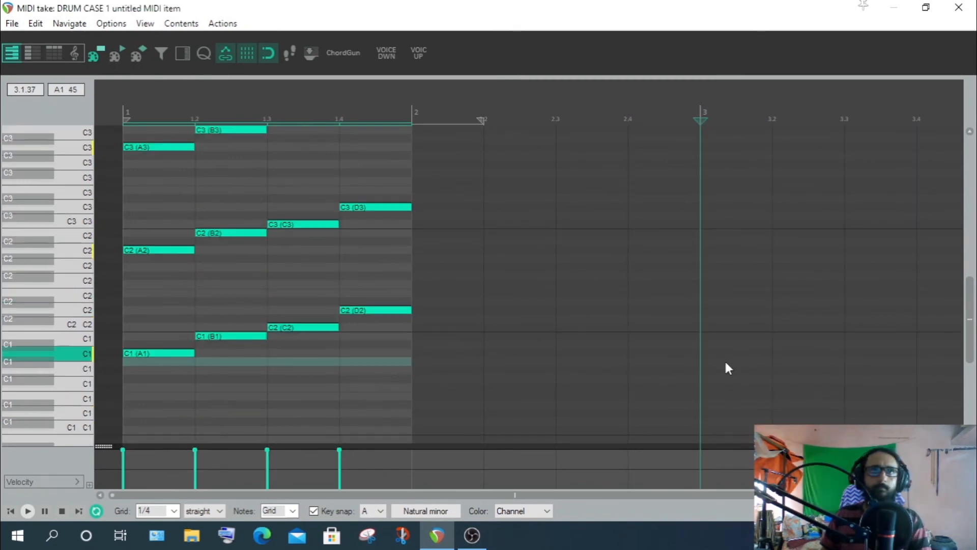
pyautogui.moveTo(971, 319)
pyautogui.mouseDown()
pyautogui.moveTo(974, 235)
pyautogui.moveTo(974, 323)
pyautogui.moveTo(972, 304)
pyautogui.mouseUp()
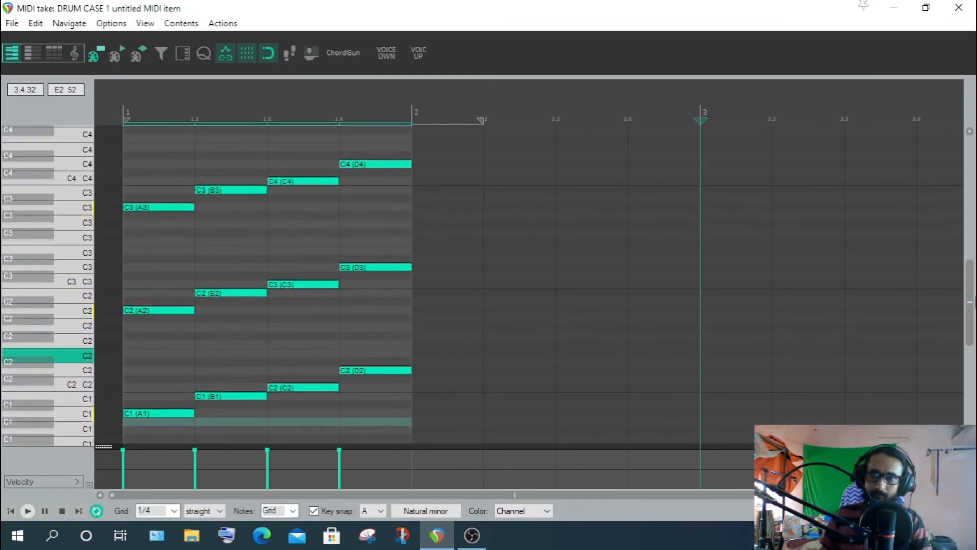
# - Close the PIANO CASE 2 effects chain, reopen the track's MIDI item and mute every note above the A1–D2 phrase
pyautogui.click(959, 7)
pyautogui.click(195, 206)
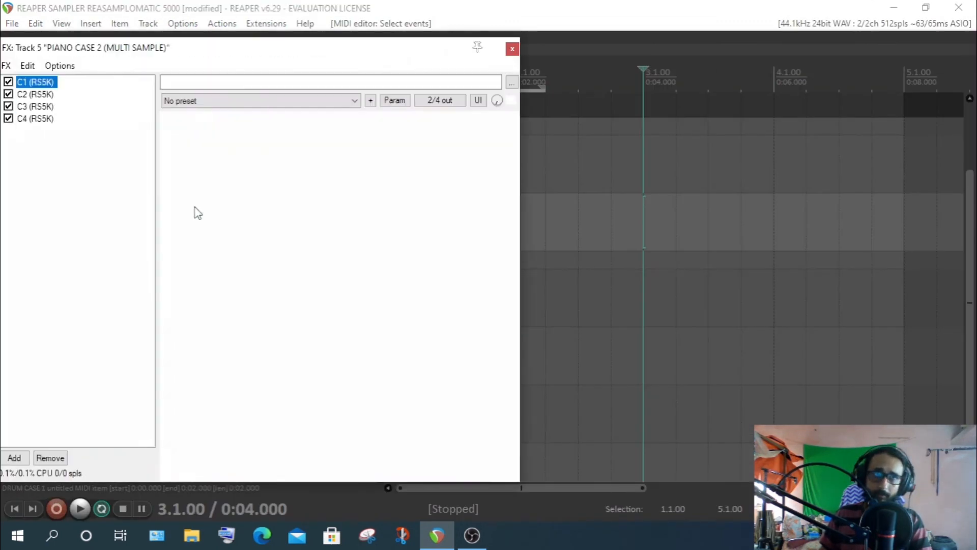
pyautogui.click(513, 48)
pyautogui.doubleClick(405, 221)
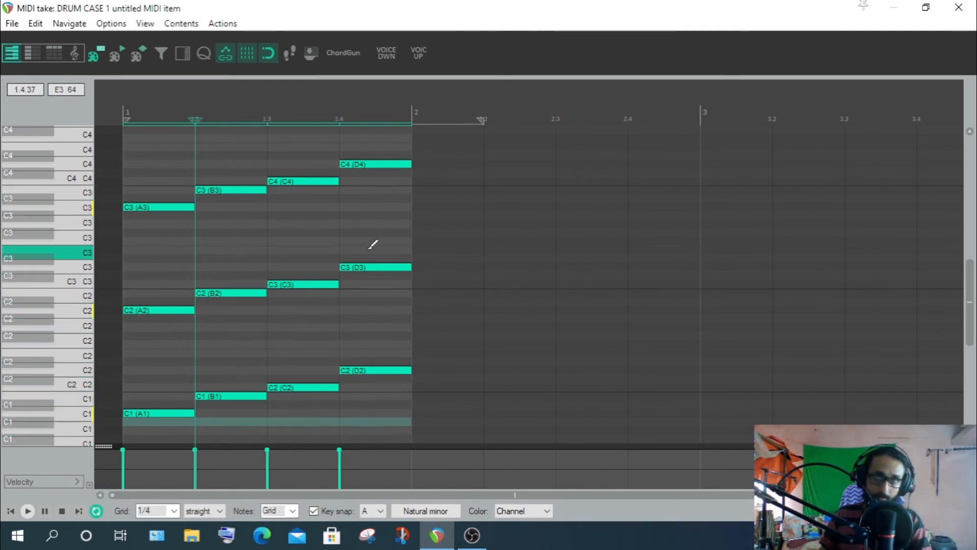
pyautogui.moveTo(969, 331); pyautogui.dragTo(972, 278)
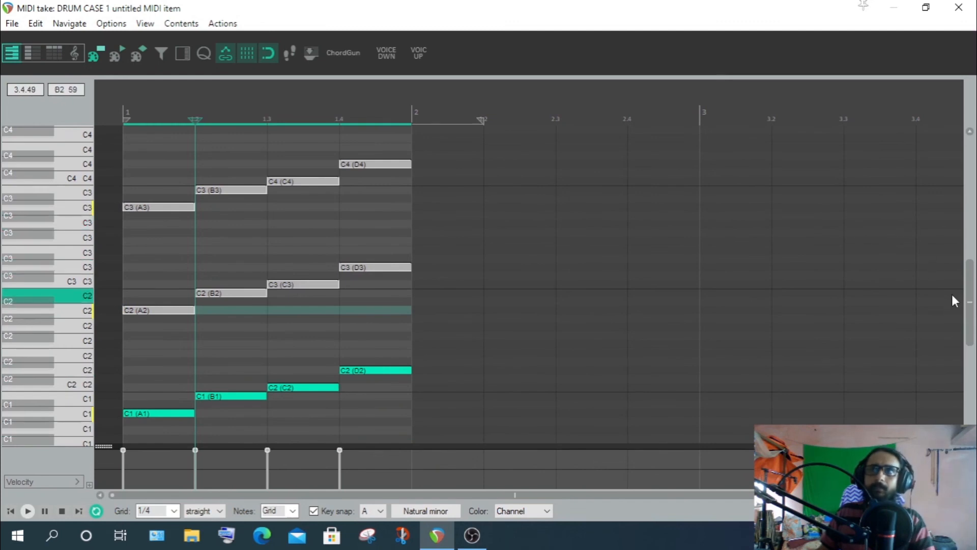
# - Examine which sampler the notes in each octave belong to and play the unmuted A1, B1, C2 and D2 notes
pyautogui.moveTo(973, 305); pyautogui.dragTo(973, 323)
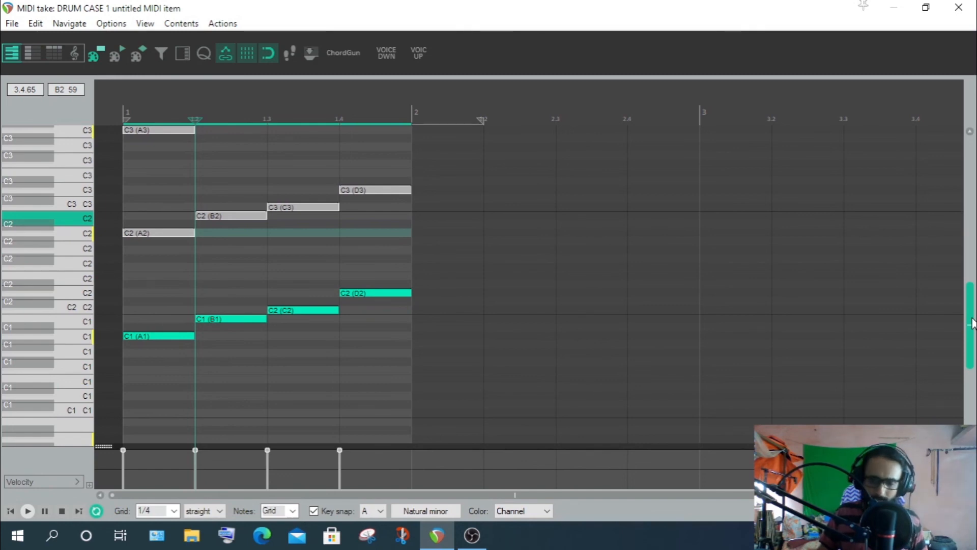
pyautogui.scroll(5, 972, 323)
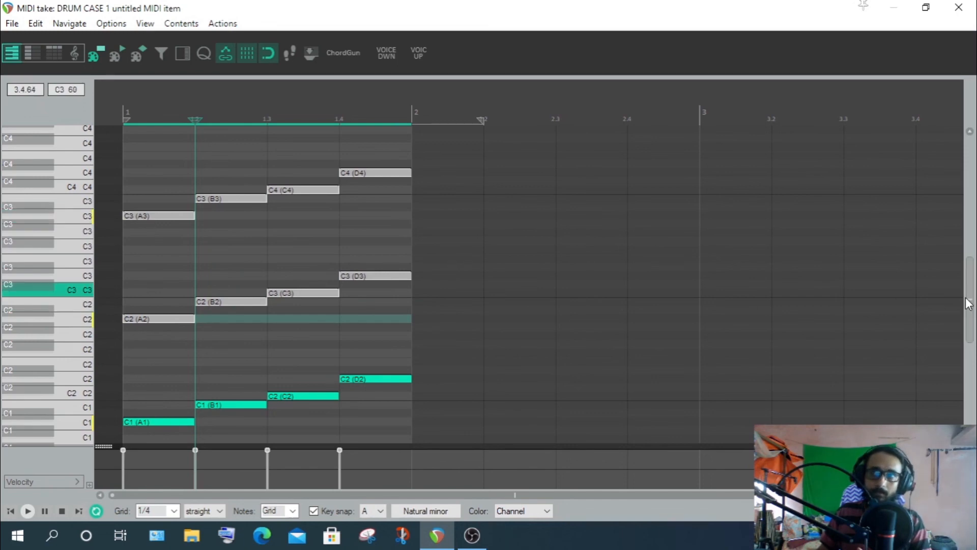
pyautogui.moveTo(968, 299); pyautogui.dragTo(969, 251)
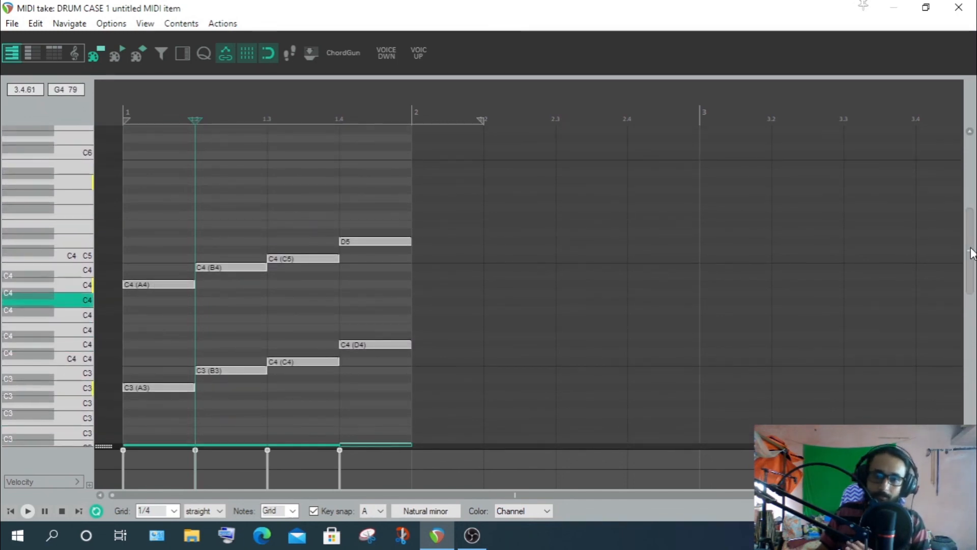
pyautogui.moveTo(971, 253); pyautogui.dragTo(971, 316)
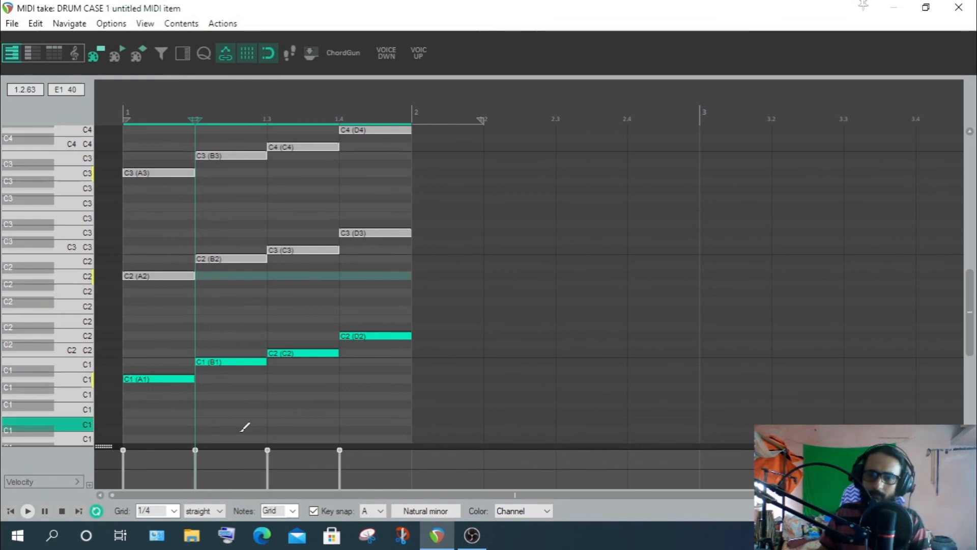
pyautogui.scroll(5, 971, 275)
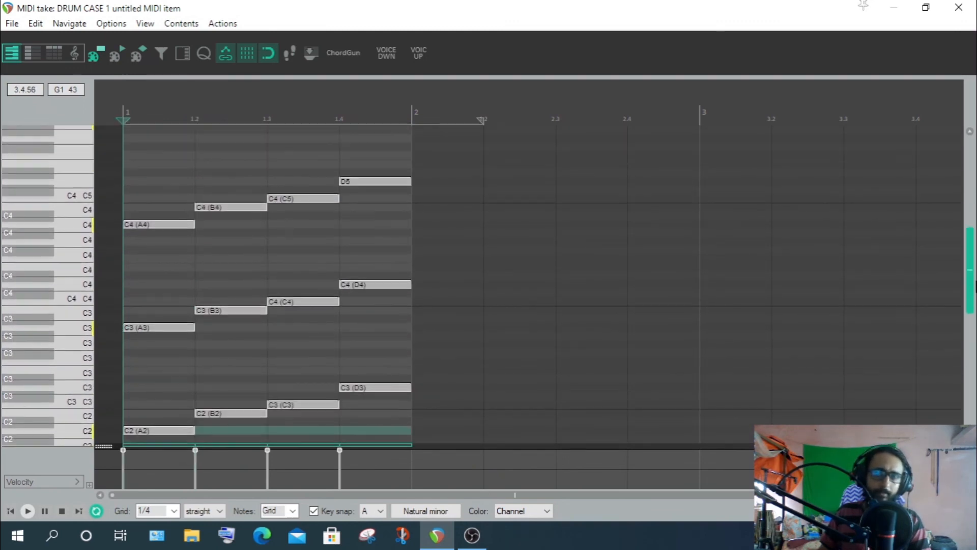
pyautogui.scroll(-5, 970, 286)
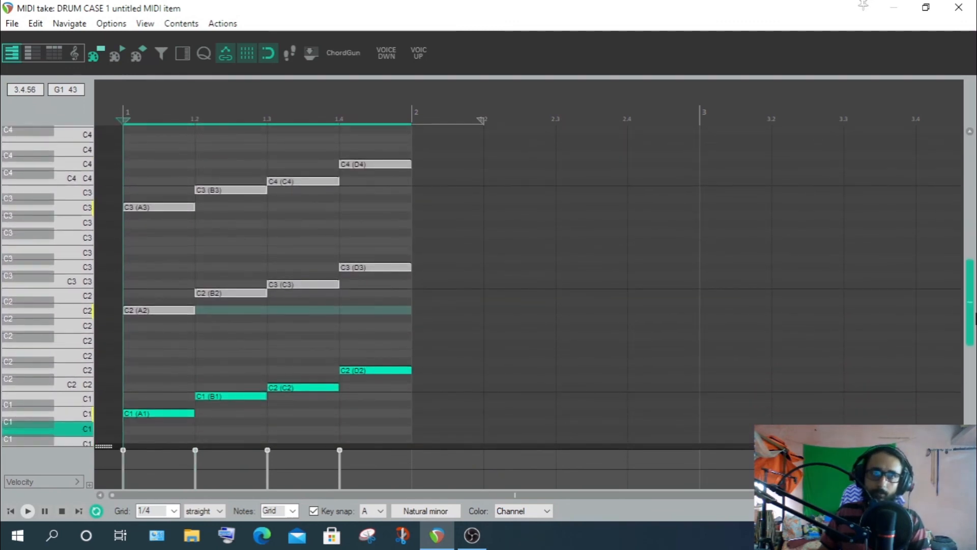
pyautogui.scroll(2, 971, 303)
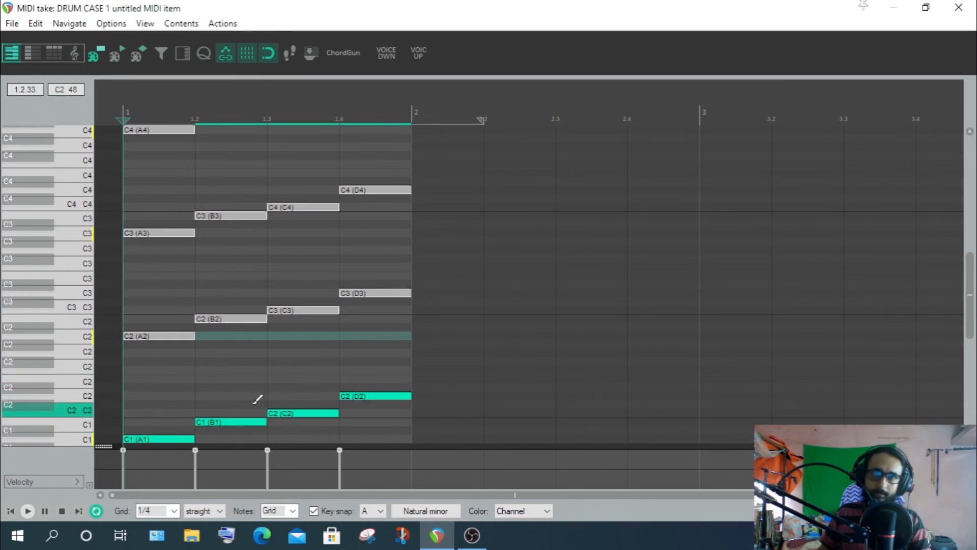
pyautogui.moveTo(972, 283); pyautogui.dragTo(972, 306)
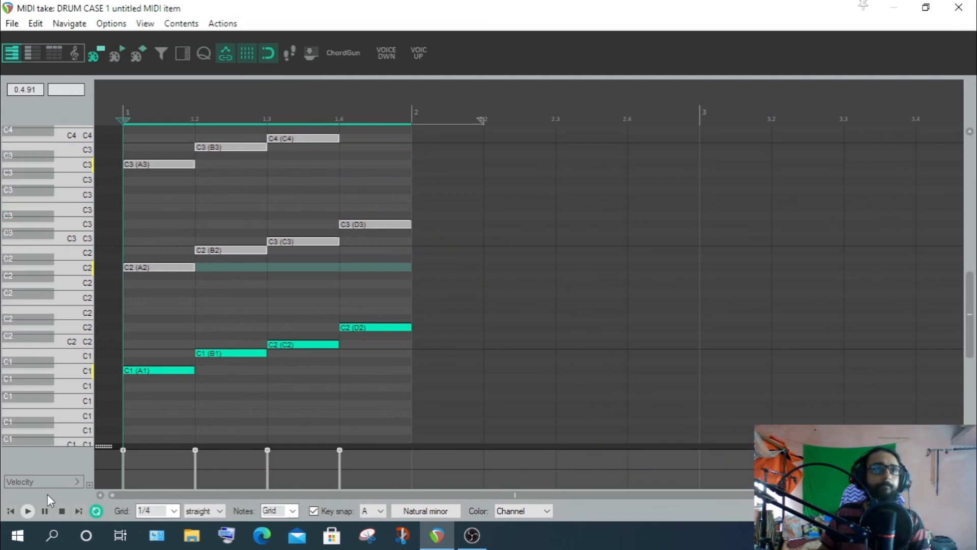
pyautogui.click(28, 511)
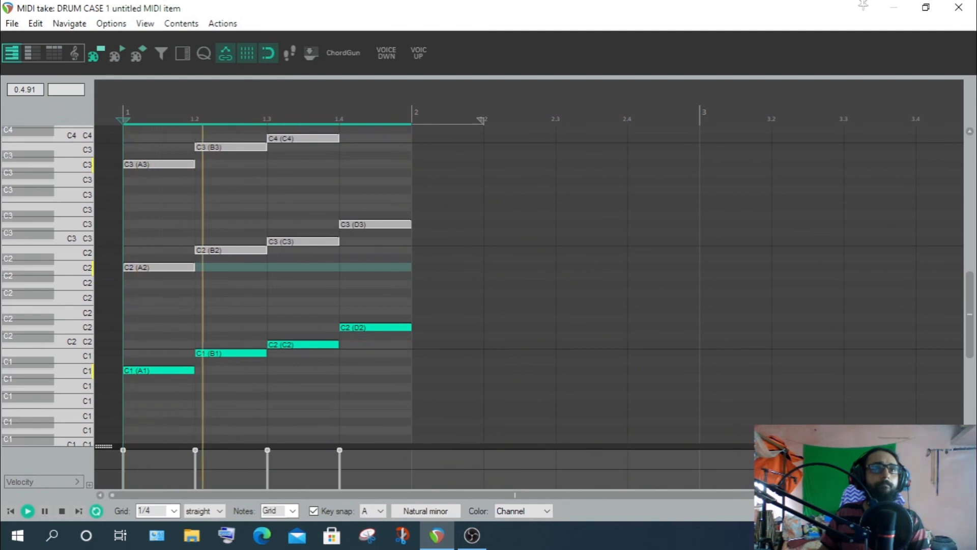
pyautogui.press('space')
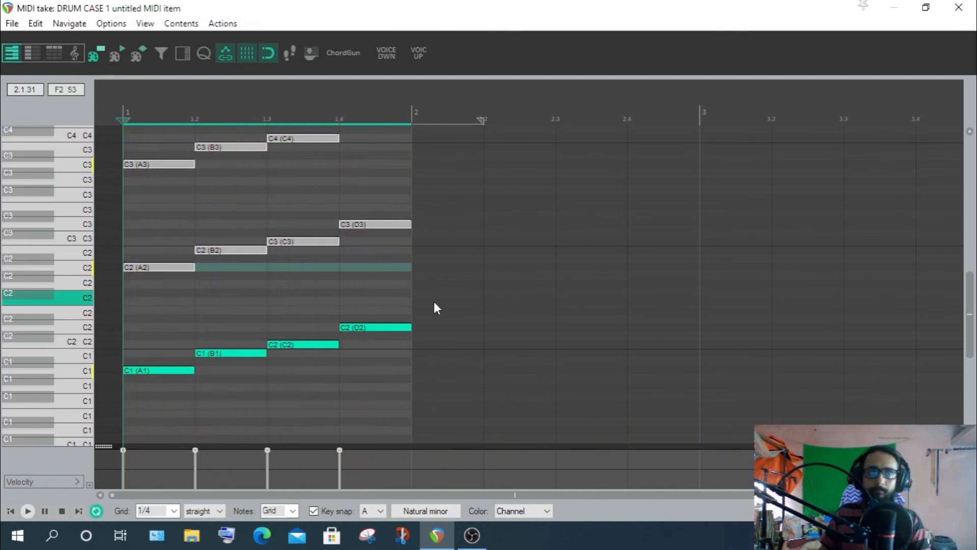
# - Move the MIDI item from PIANO CASE 2 to the unnamed track 9 and play it there
pyautogui.click(962, 7)
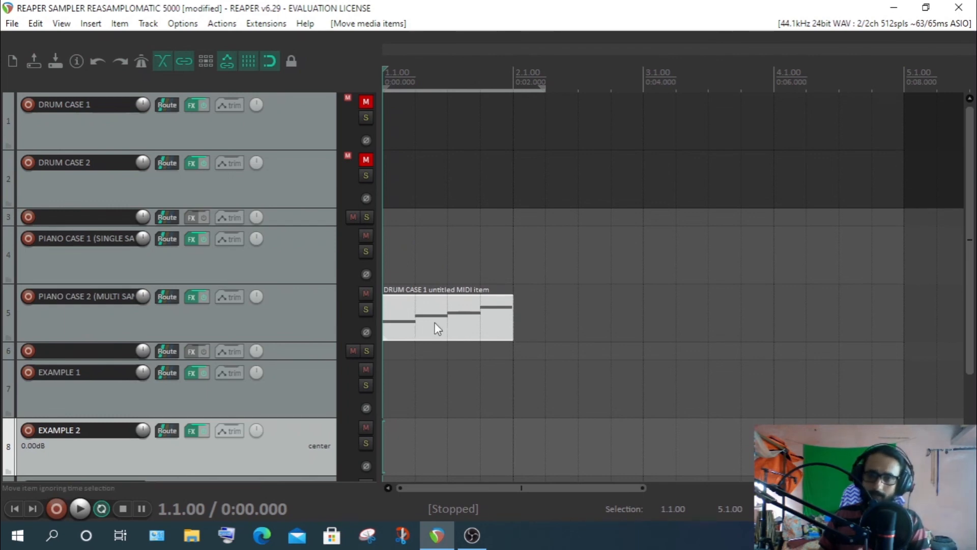
pyautogui.moveTo(438, 316); pyautogui.dragTo(425, 357)
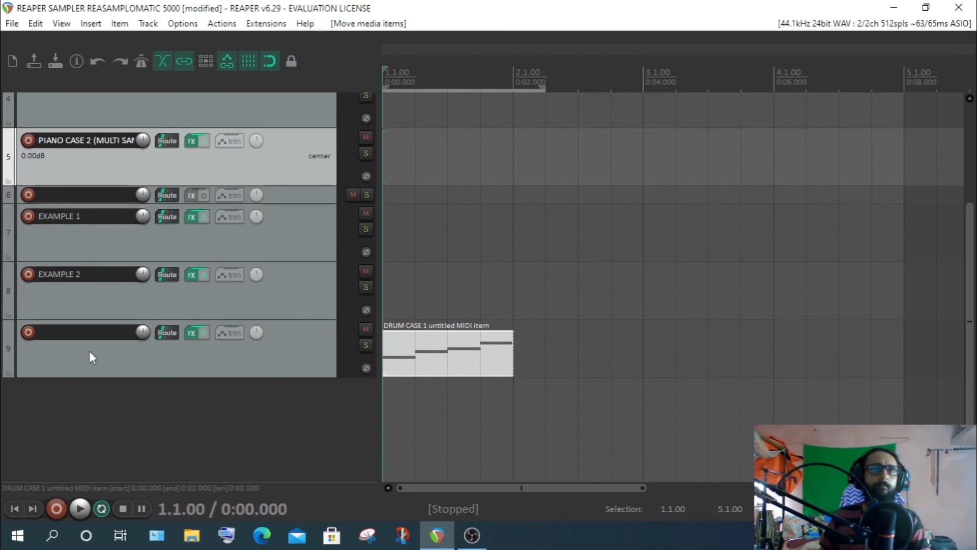
pyautogui.click(79, 508)
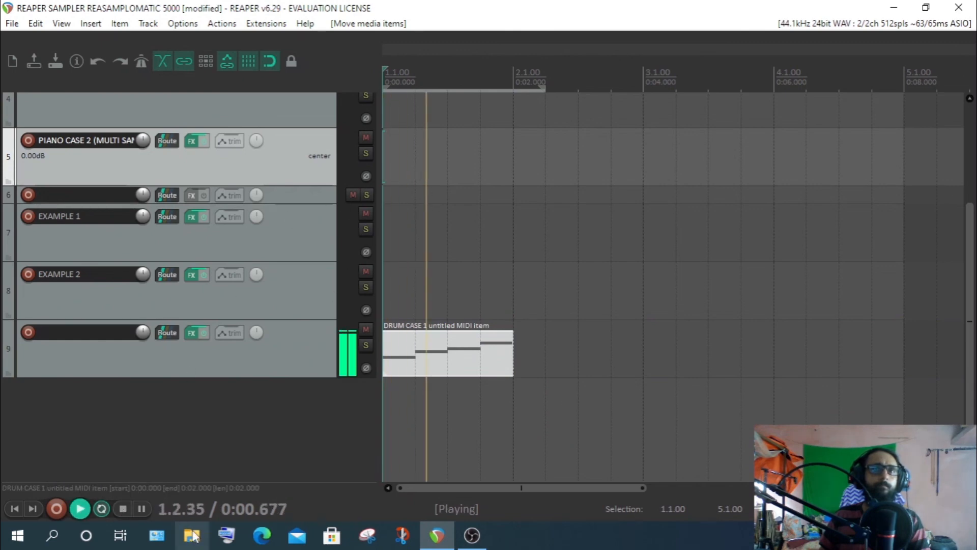
pyautogui.doubleClick(408, 347)
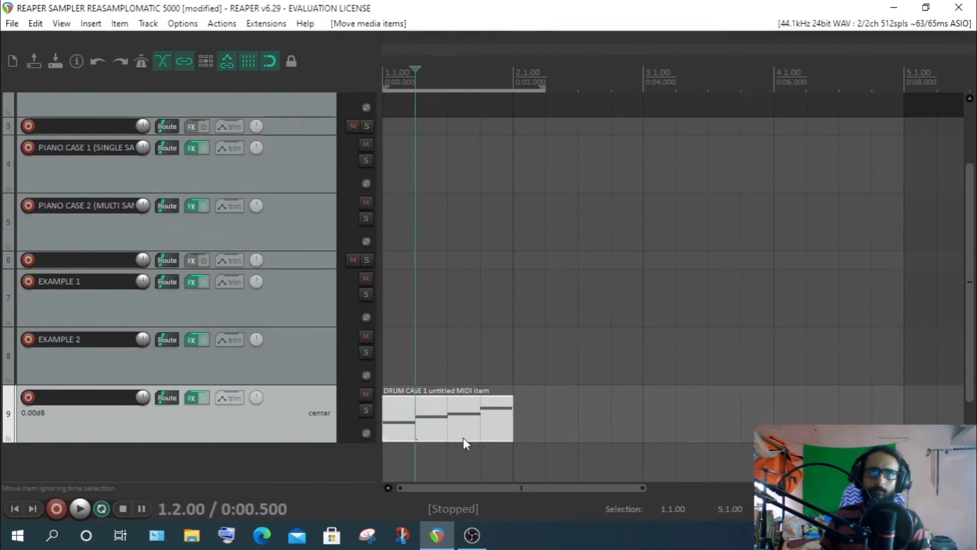
# - Move the MIDI item back to the PIANO CASE 2 track and play its notes from the start of measure 1
pyautogui.moveTo(464, 439); pyautogui.dragTo(463, 236)
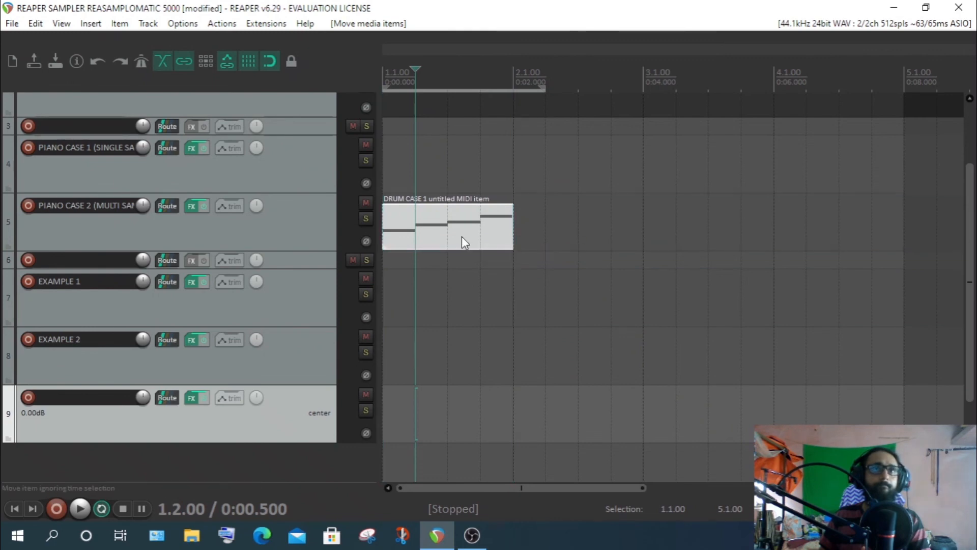
pyautogui.doubleClick(400, 224)
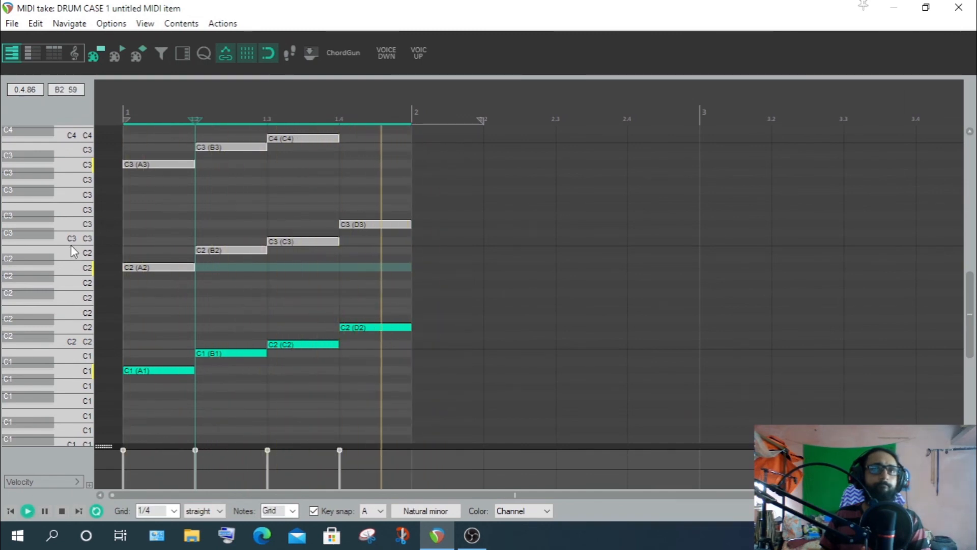
pyautogui.click(193, 120)
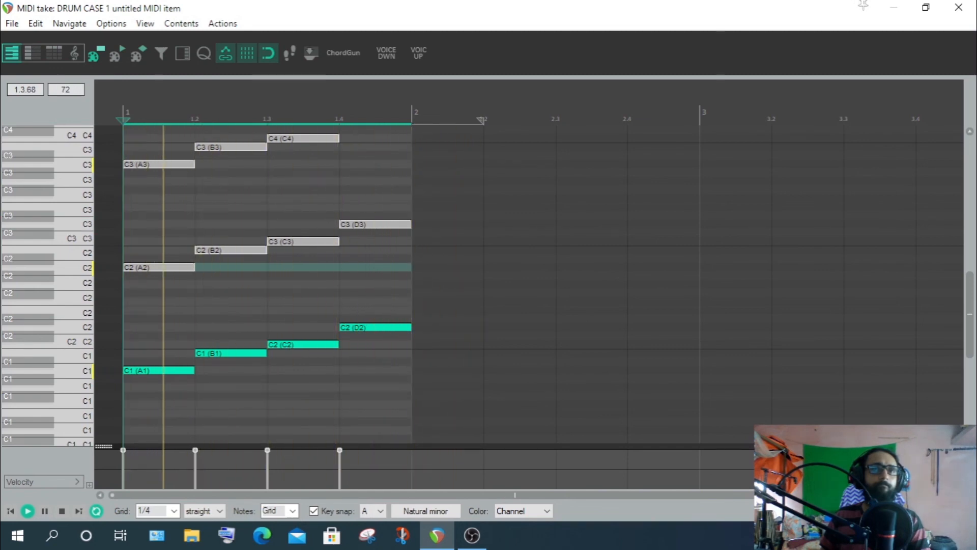
pyautogui.press('space')
# - Mute the A1, B1, C2 and D2 notes in the MIDI item
pyautogui.scroll(-4, 131, 305)
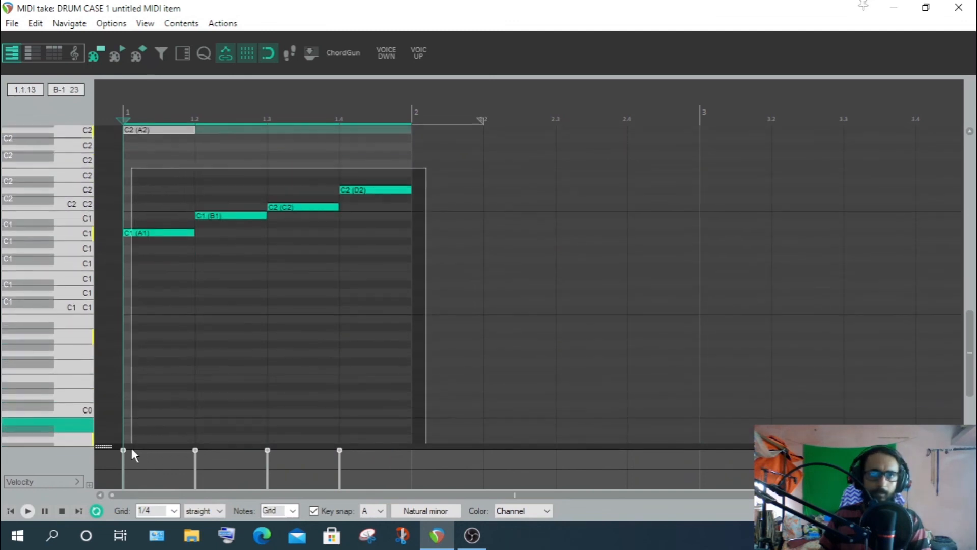
pyautogui.rightClick(152, 182)
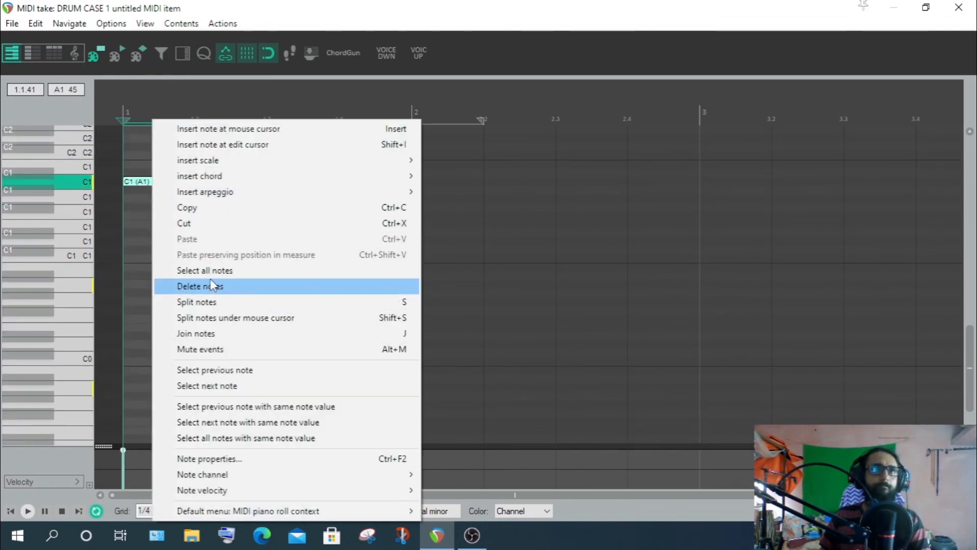
pyautogui.click(226, 352)
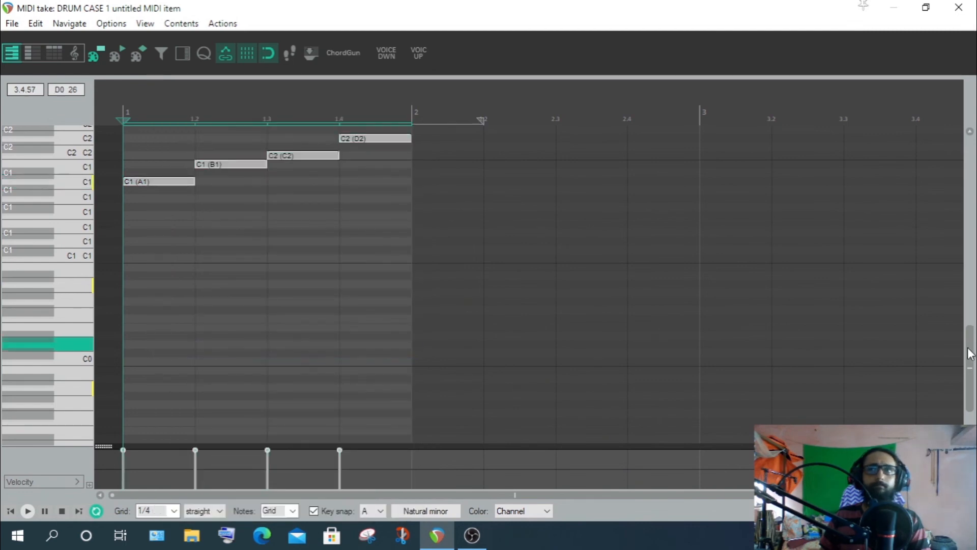
# - Unmute only the A2, B2, C3 and D3 notes in the MIDI item
pyautogui.moveTo(973, 362); pyautogui.dragTo(971, 289)
pyautogui.click(460, 312)
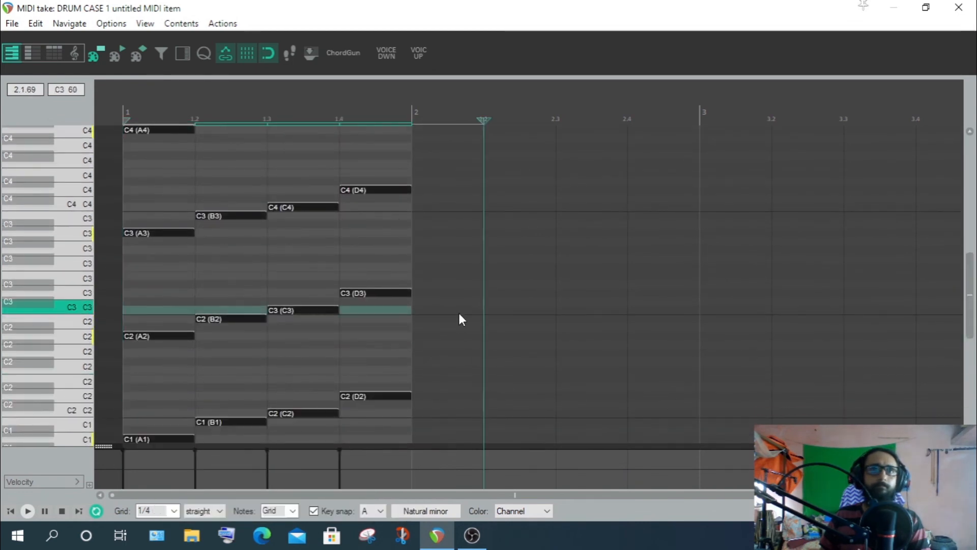
pyautogui.moveTo(456, 250); pyautogui.dragTo(131, 351)
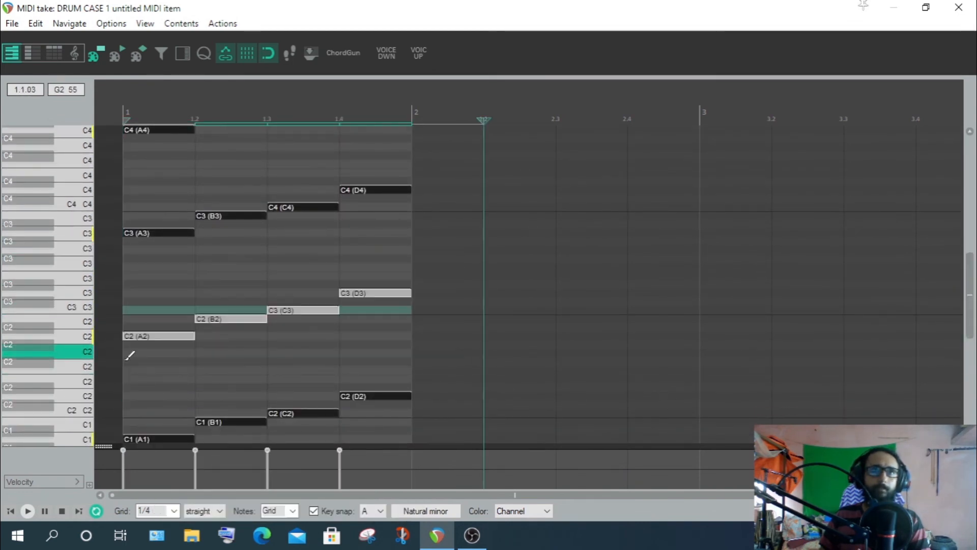
pyautogui.rightClick(140, 337)
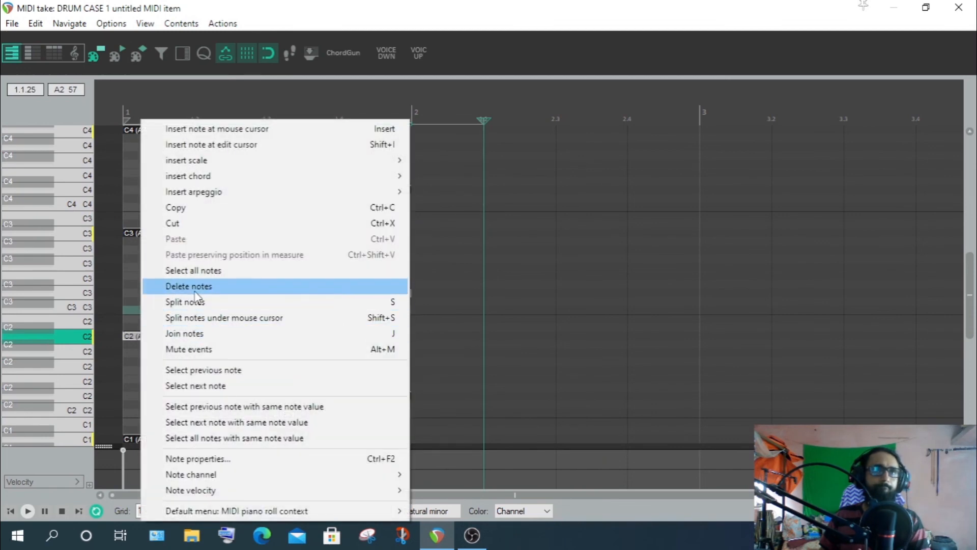
pyautogui.click(213, 352)
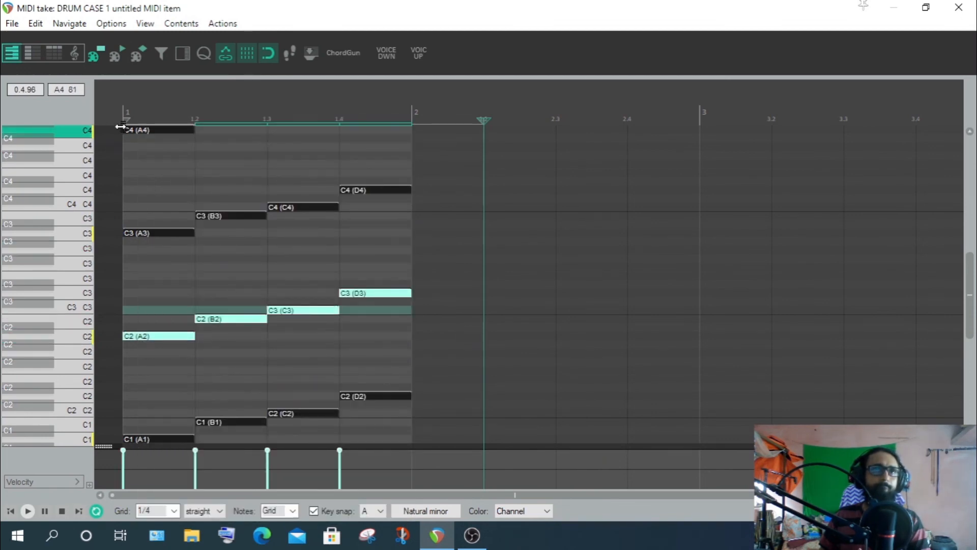
# - Play the A2 to D3 phrase twice on the PIANO CASE 2 track
pyautogui.click(29, 511)
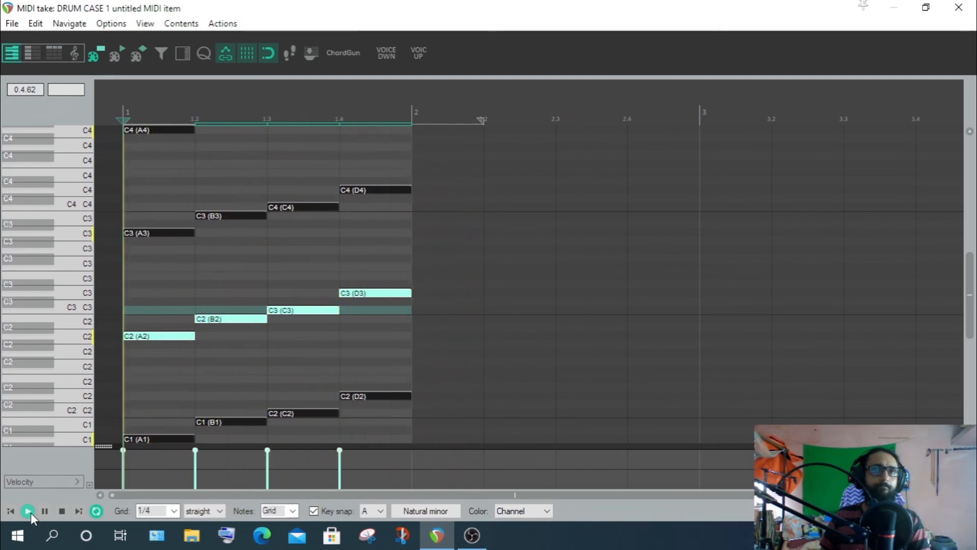
pyautogui.click(61, 512)
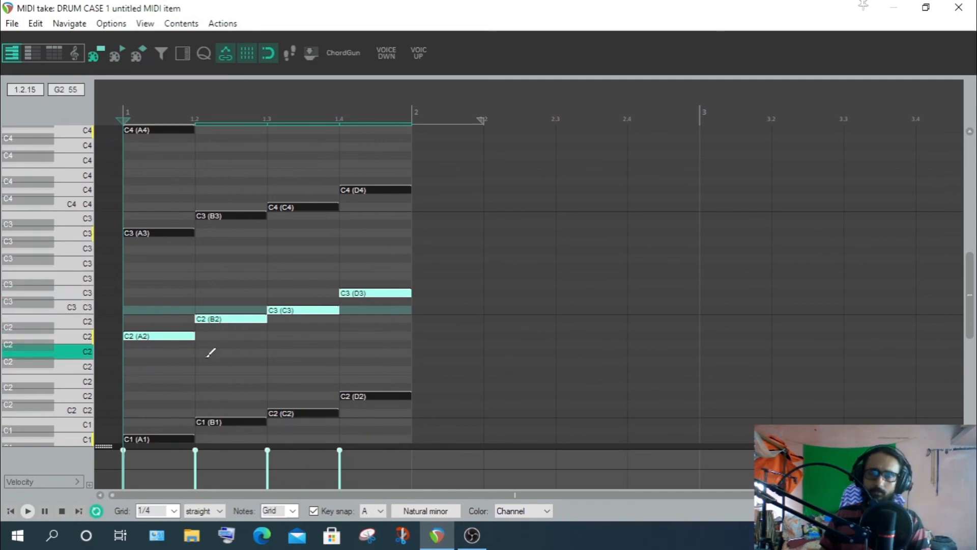
pyautogui.click(29, 511)
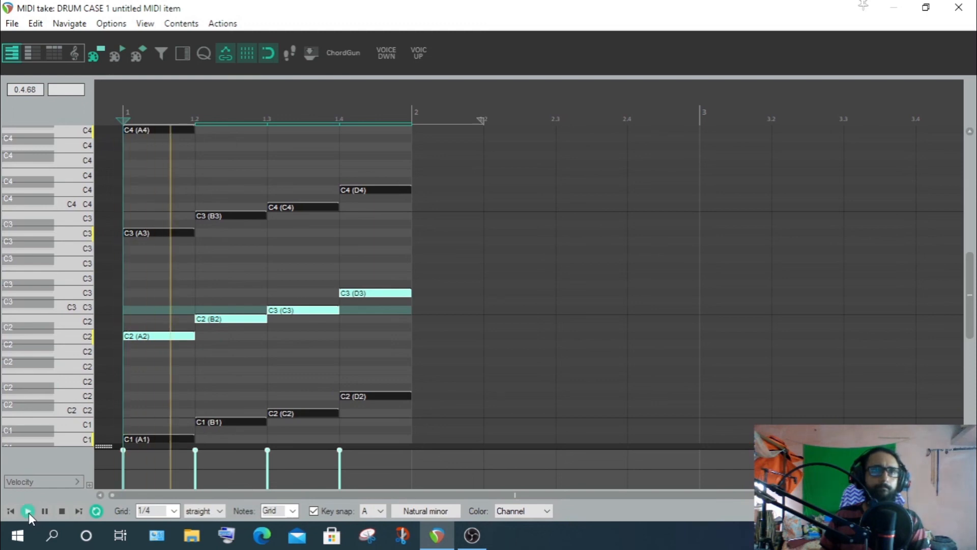
pyautogui.click(61, 512)
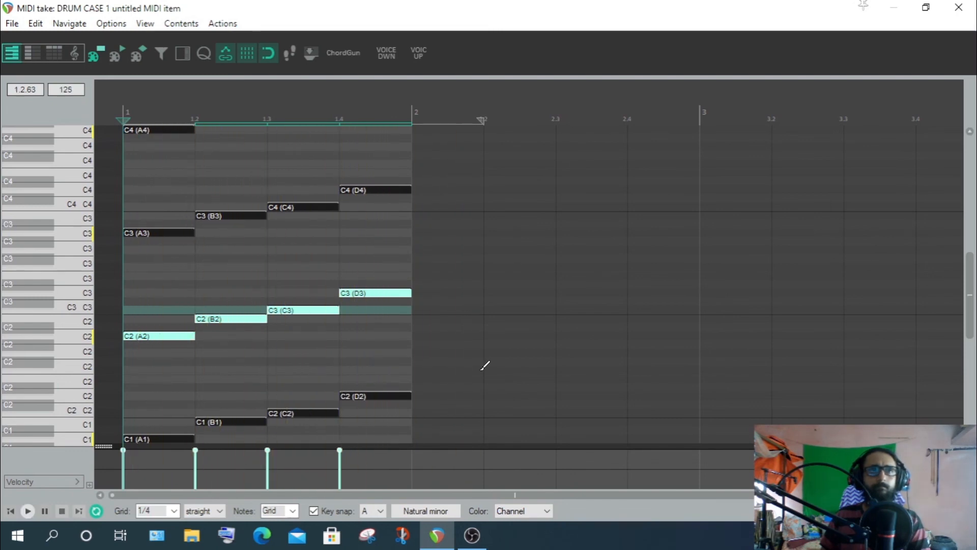
# - Move the MIDI item to the unnamed track 9, open it in the MIDI editor and play the A2 to D3 phrase
pyautogui.moveTo(422, 224); pyautogui.dragTo(422, 420)
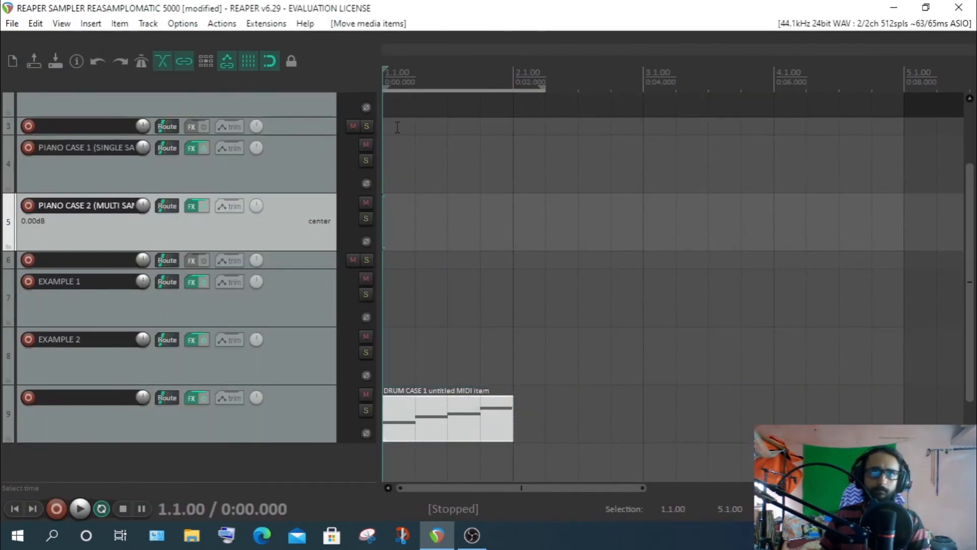
pyautogui.doubleClick(405, 423)
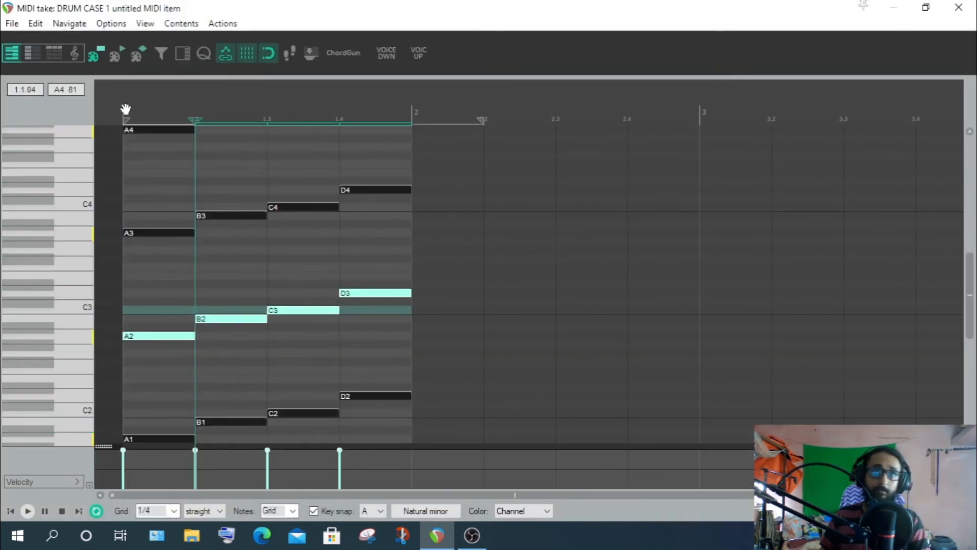
pyautogui.click(29, 511)
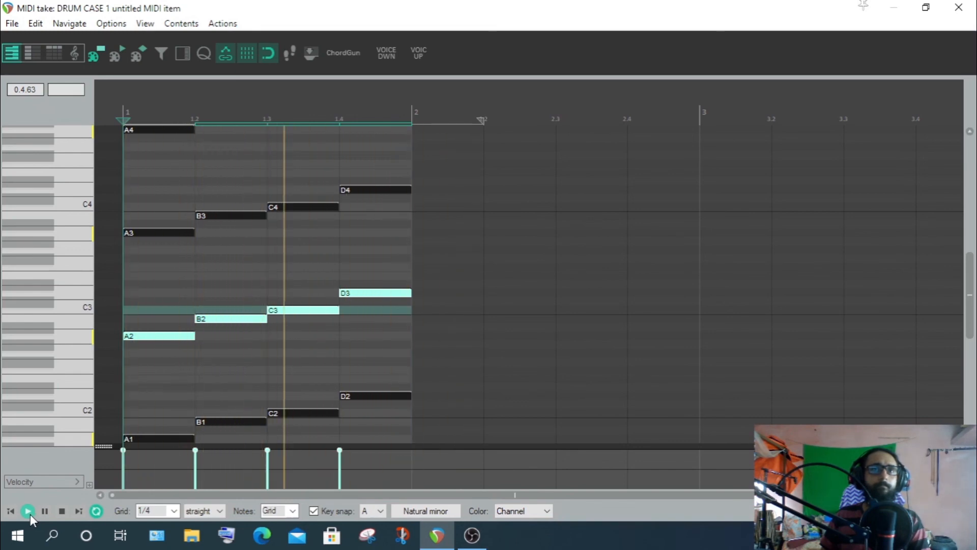
pyautogui.click(62, 511)
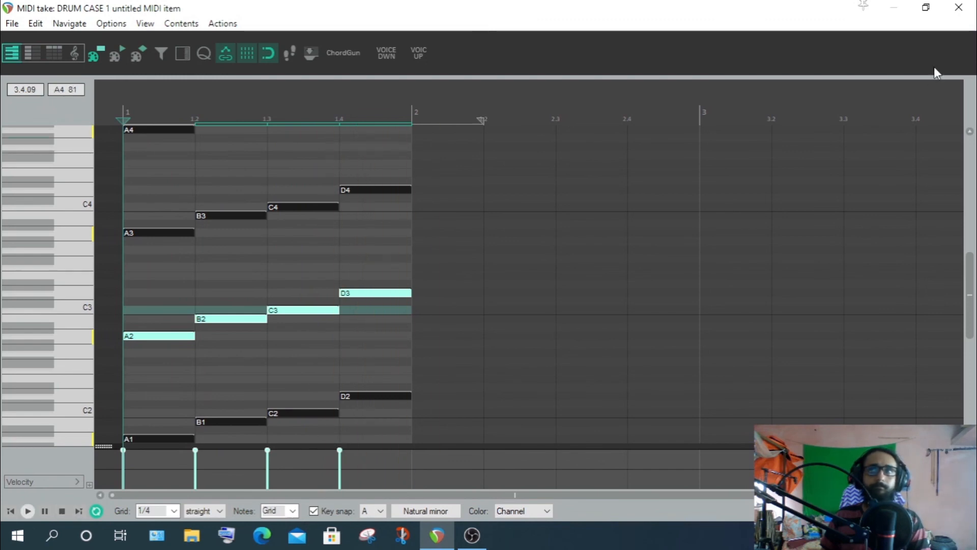
# - Move the MIDI item back to the PIANO CASE 2 track and open it in the MIDI editor
pyautogui.click(966, 11)
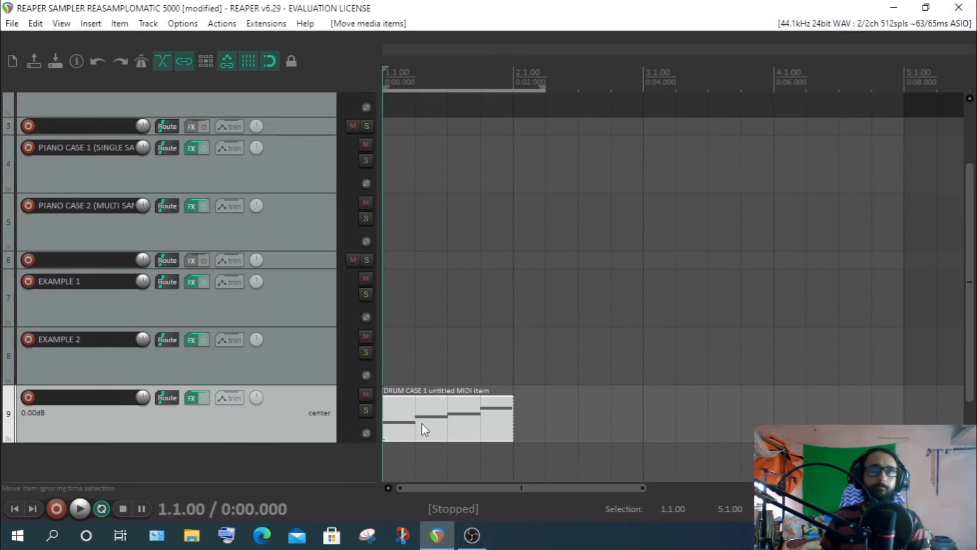
pyautogui.moveTo(421, 424); pyautogui.dragTo(404, 207)
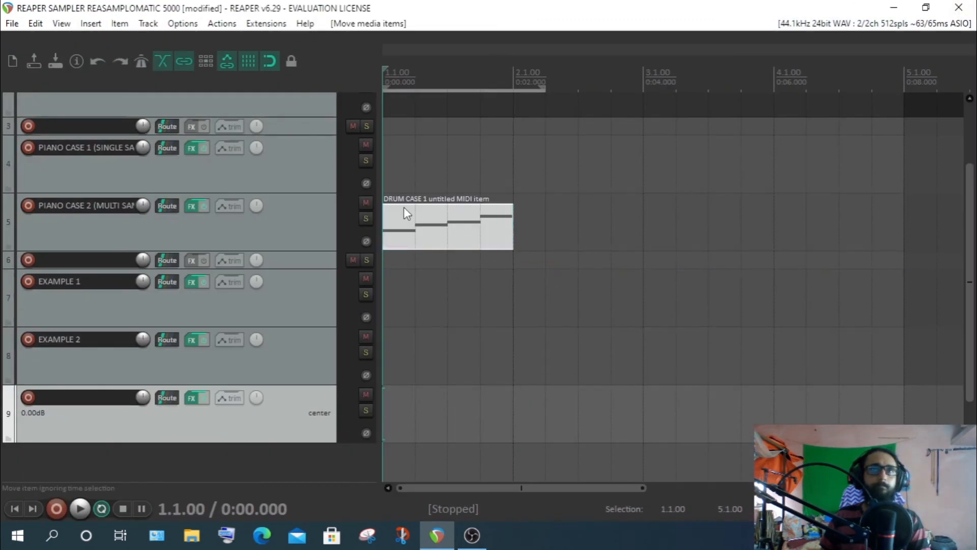
pyautogui.doubleClick(403, 220)
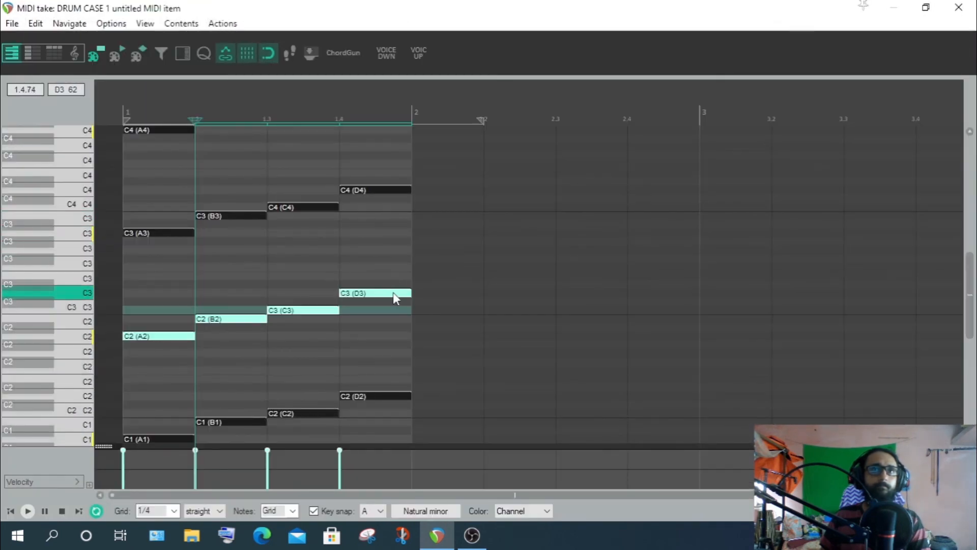
# - Mute the A2 to D3 notes, unmute the A3, B3, C4 and D4 notes, and play that phrase on the PIANO CASE 2 track
pyautogui.rightClick(393, 293)
pyautogui.click(448, 349)
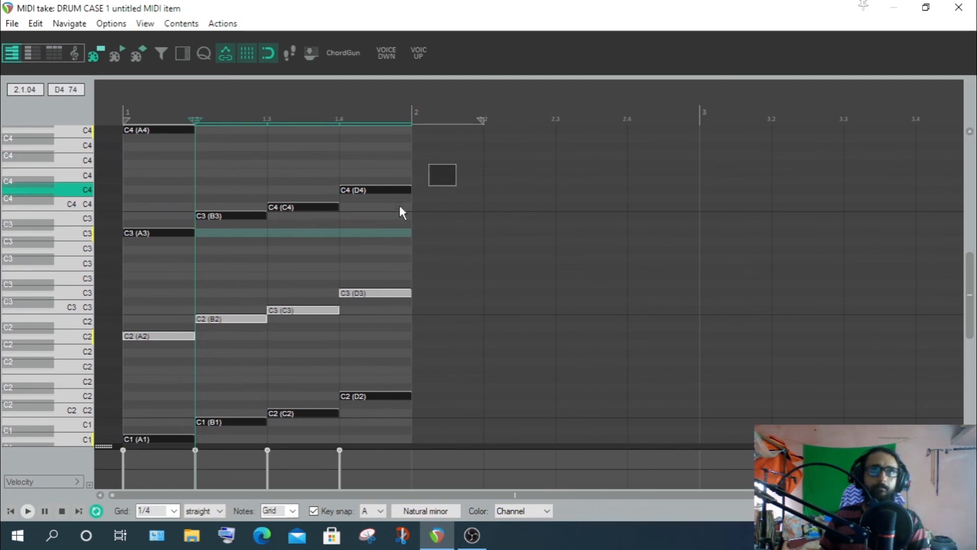
pyautogui.moveTo(402, 211)
pyautogui.mouseDown()
pyautogui.moveTo(117, 270)
pyautogui.moveTo(133, 251)
pyautogui.mouseUp()
pyautogui.rightClick(151, 232)
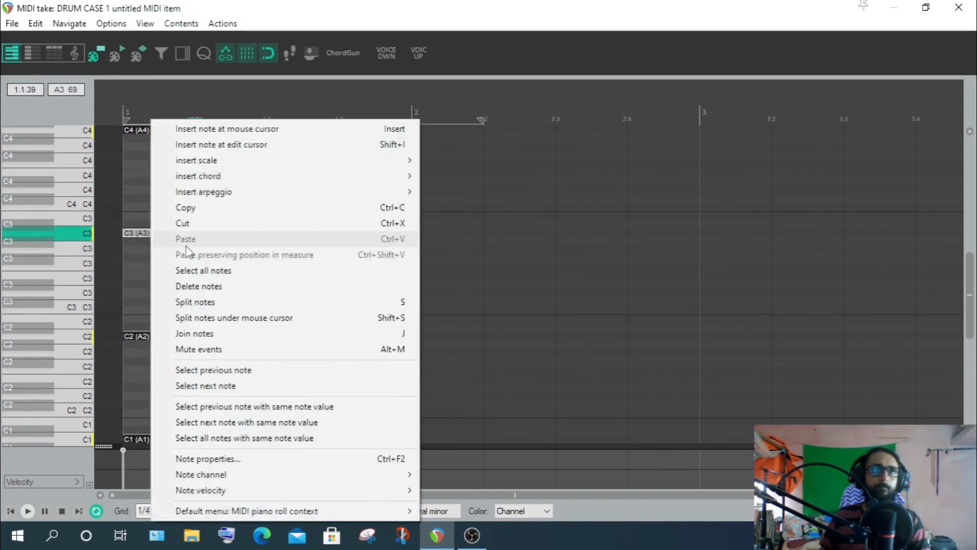
pyautogui.click(211, 349)
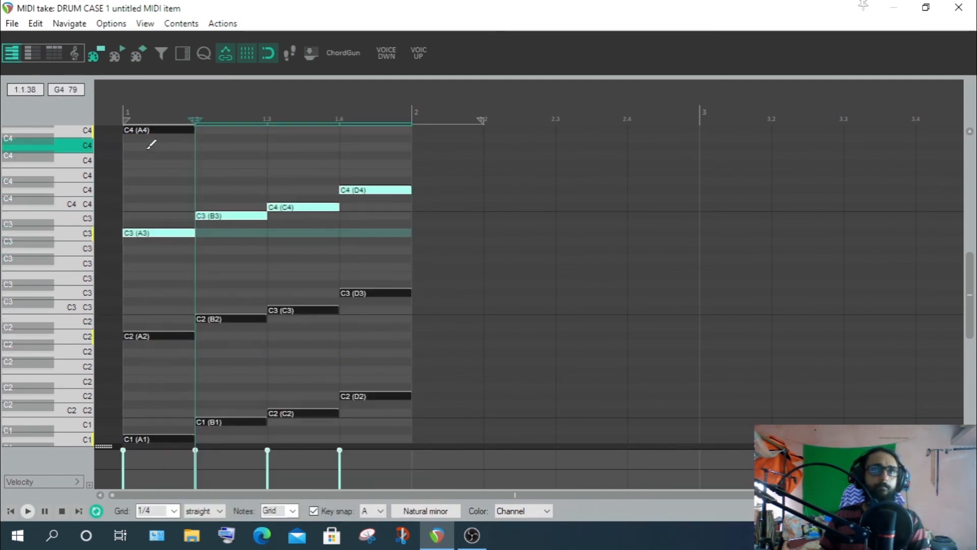
pyautogui.click(30, 514)
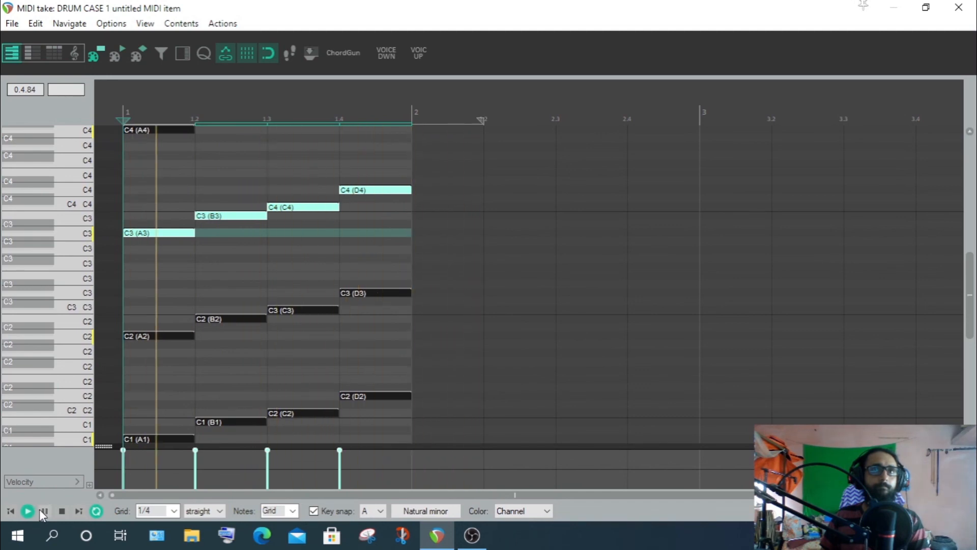
pyautogui.click(62, 511)
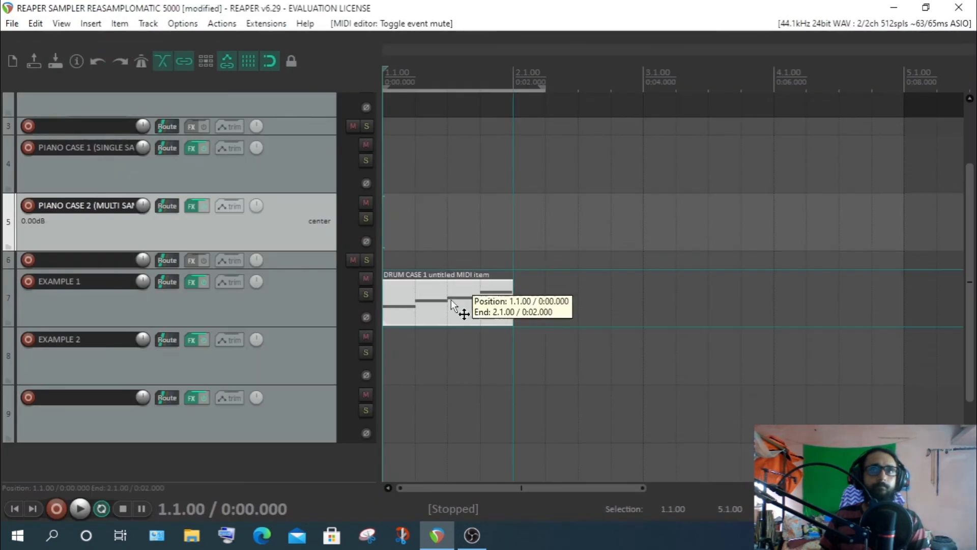
# - Move the MIDI item to the unnamed track 9 and play the A3 to D4 phrase in the MIDI editor
pyautogui.moveTo(451, 299); pyautogui.dragTo(436, 405)
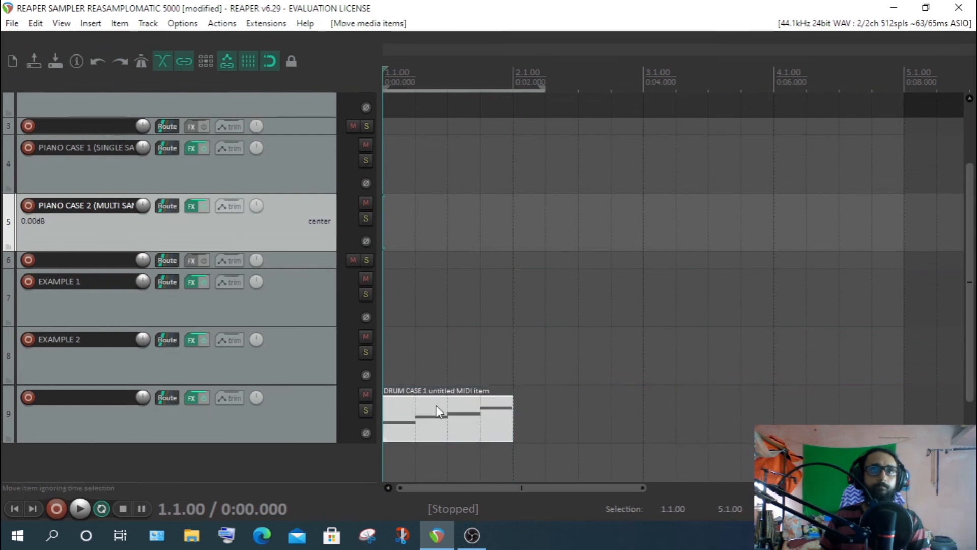
pyautogui.doubleClick(420, 410)
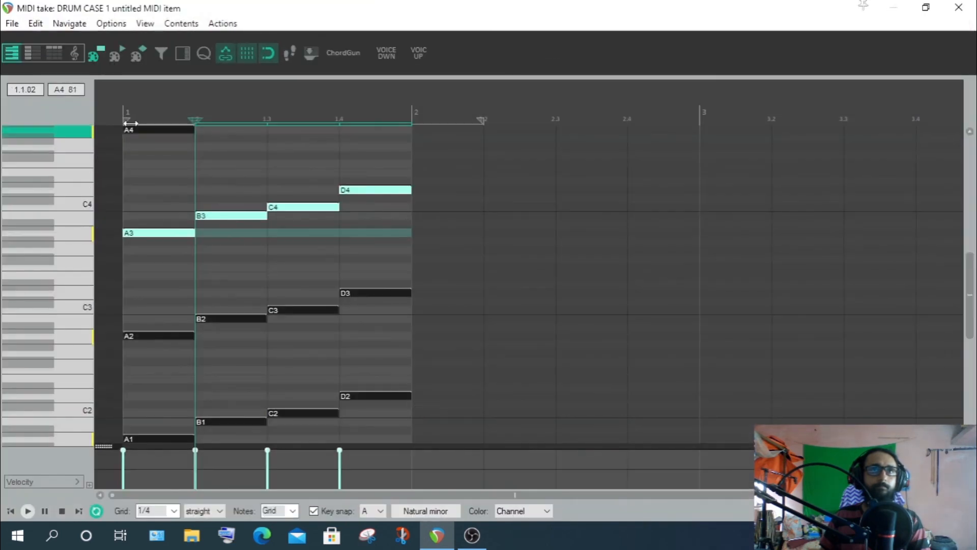
pyautogui.click(28, 512)
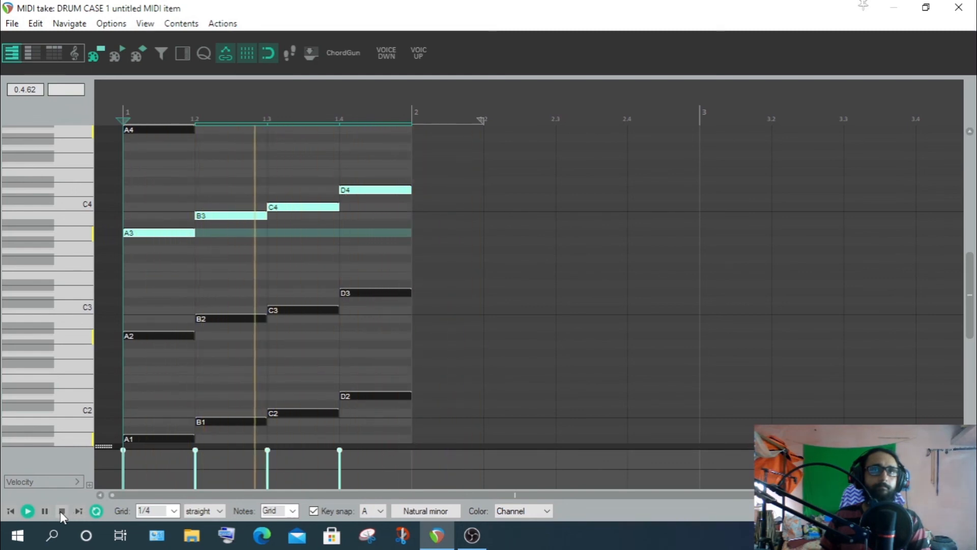
pyautogui.click(60, 511)
pyautogui.click(959, 7)
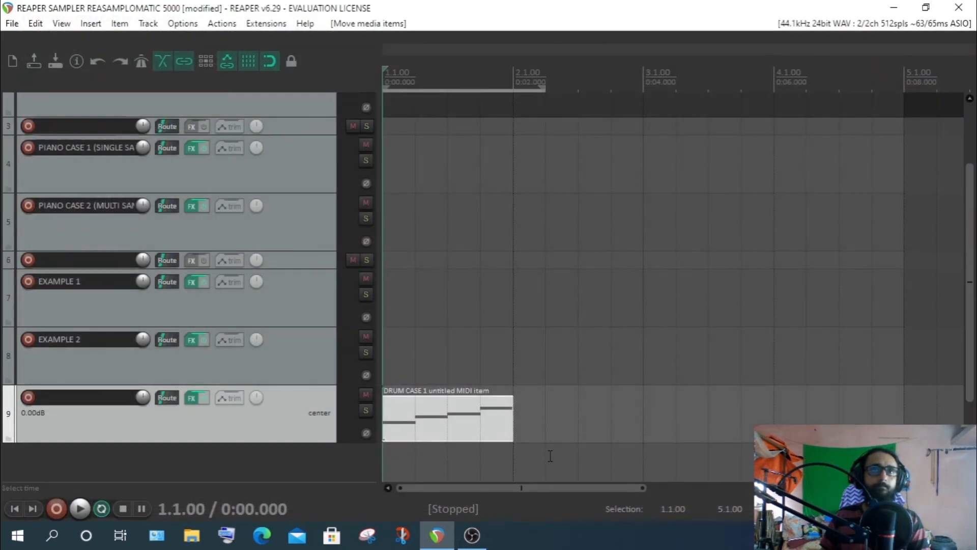
# - Return the MIDI item to the PIANO CASE 2 track and open it for editing
pyautogui.moveTo(430, 422); pyautogui.dragTo(431, 221)
pyautogui.doubleClick(429, 219)
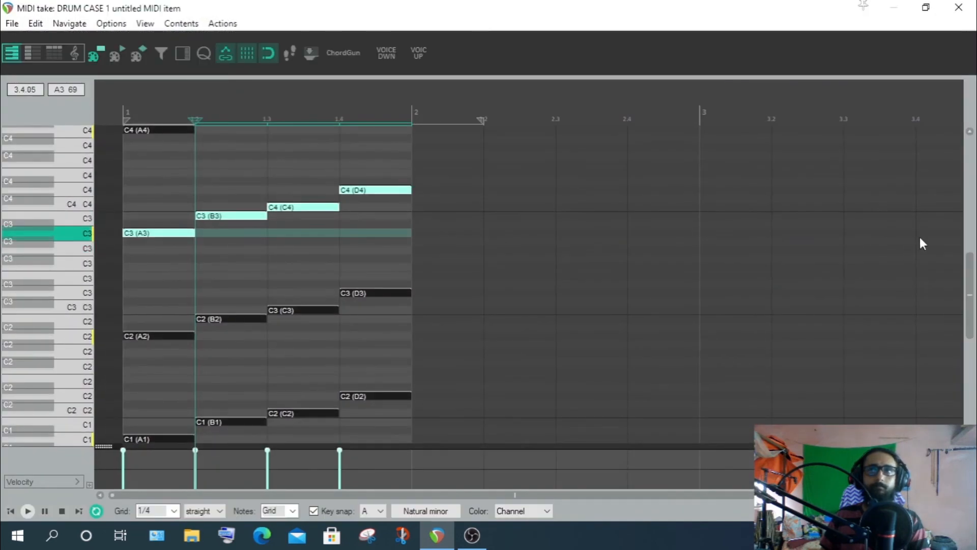
# - Mute the A3 to D4 notes and unmute the A4, B4, C5 and D5 notes in the MIDI item
pyautogui.moveTo(967, 284); pyautogui.dragTo(971, 244)
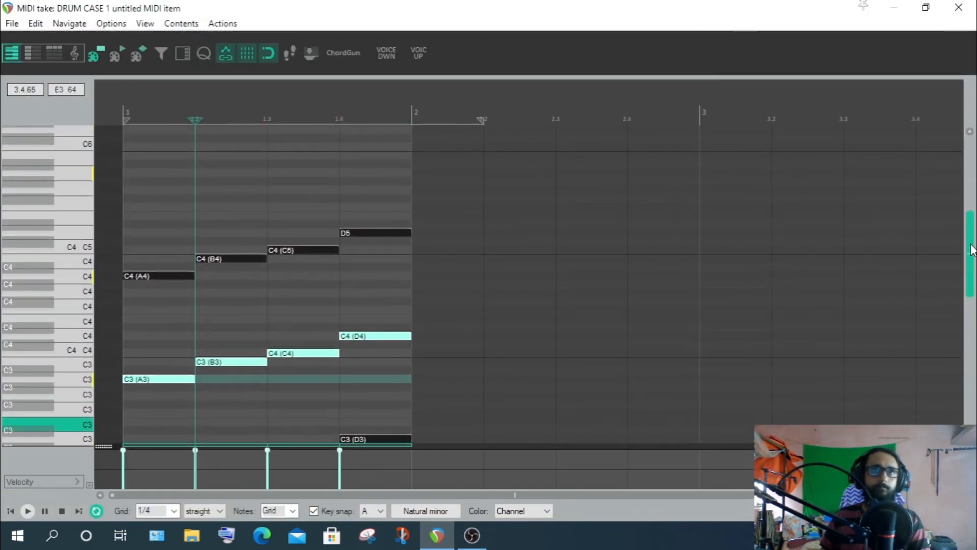
pyautogui.rightClick(383, 336)
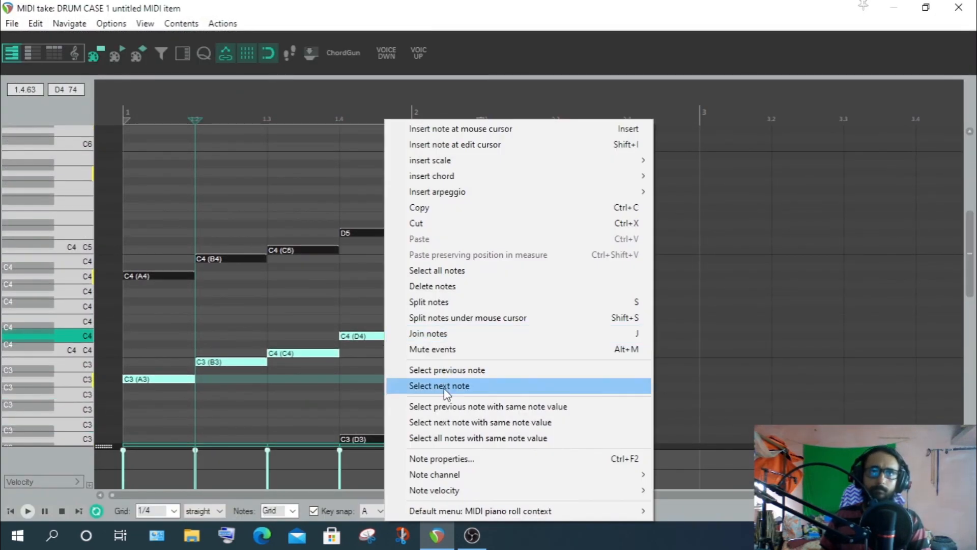
pyautogui.click(442, 350)
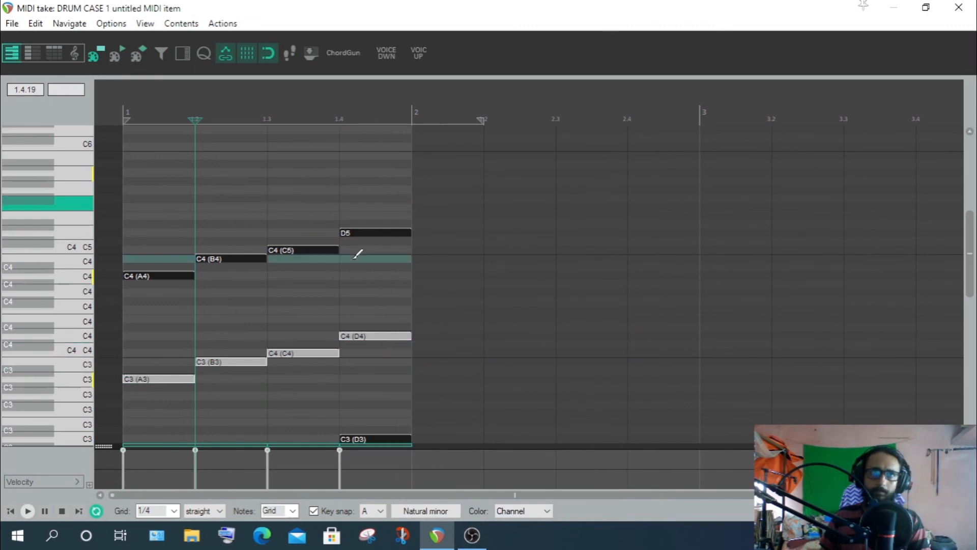
pyautogui.moveTo(419, 211); pyautogui.dragTo(112, 332)
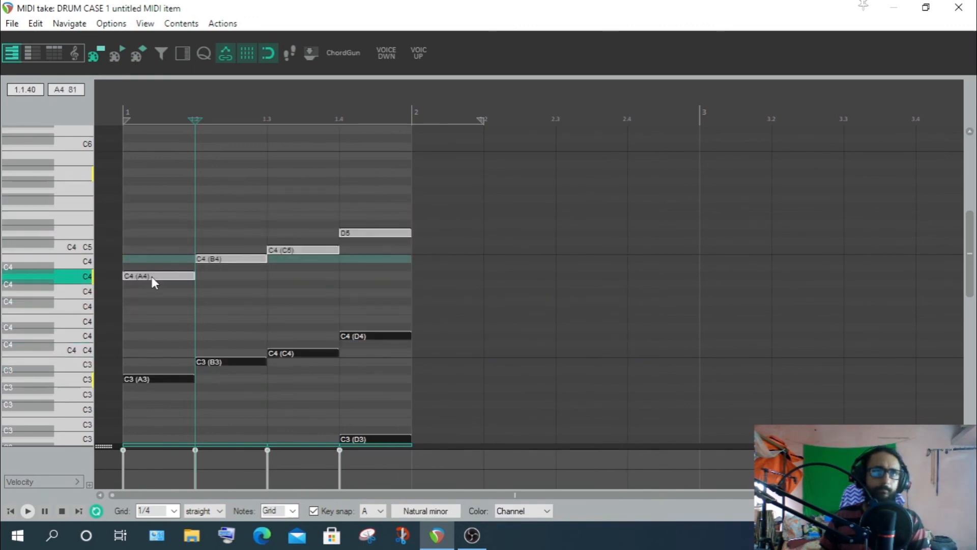
pyautogui.rightClick(151, 276)
pyautogui.click(208, 351)
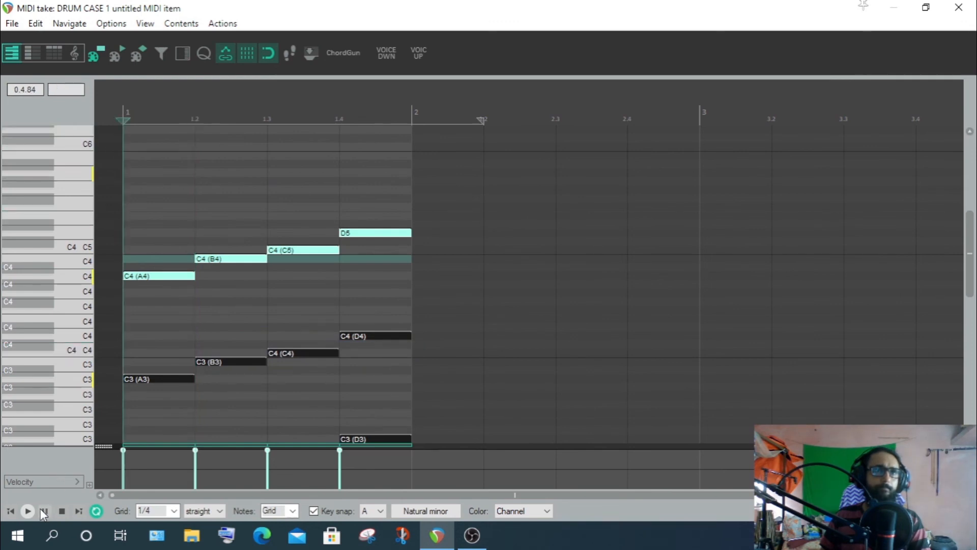
# - Play the A4 to D5 phrase twice on the PIANO CASE 2 track and close the MIDI editor
pyautogui.press('space')
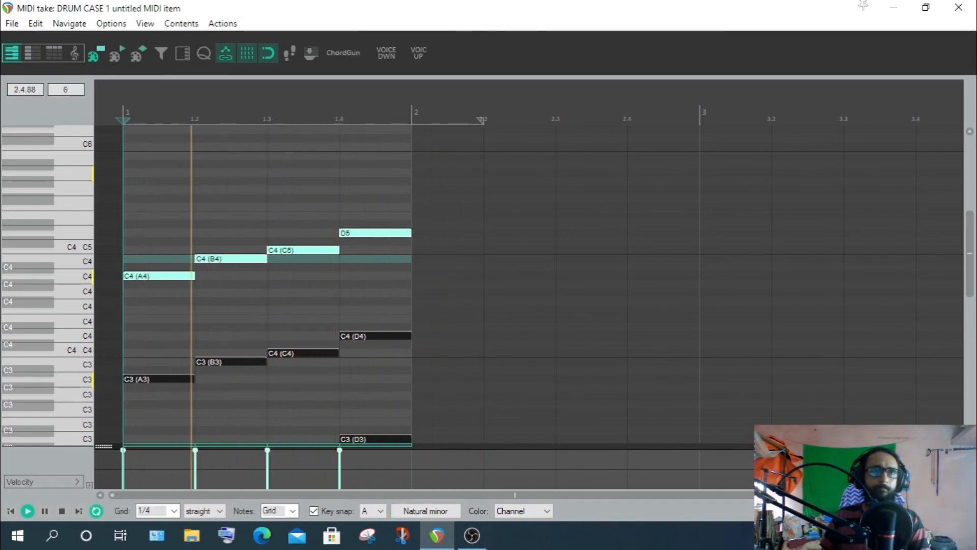
pyautogui.press('space')
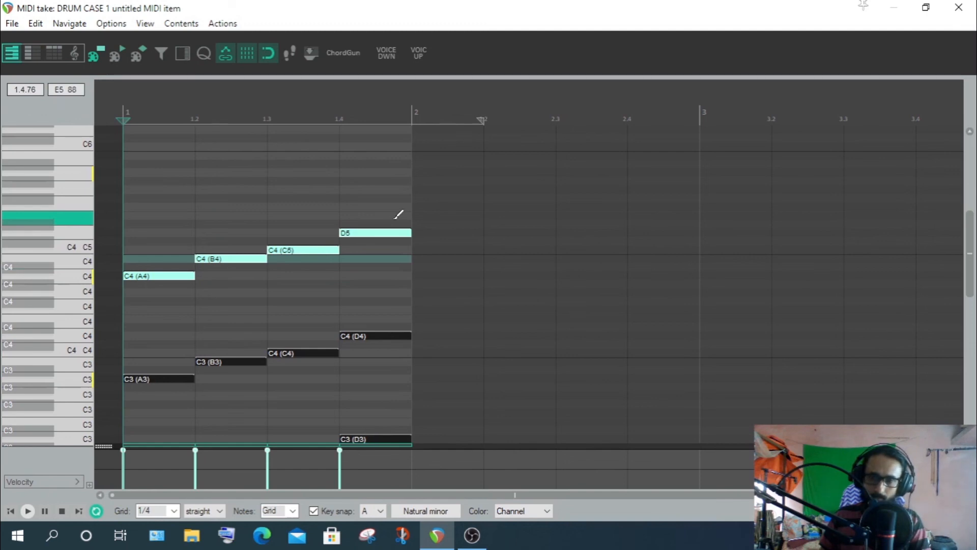
pyautogui.click(27, 512)
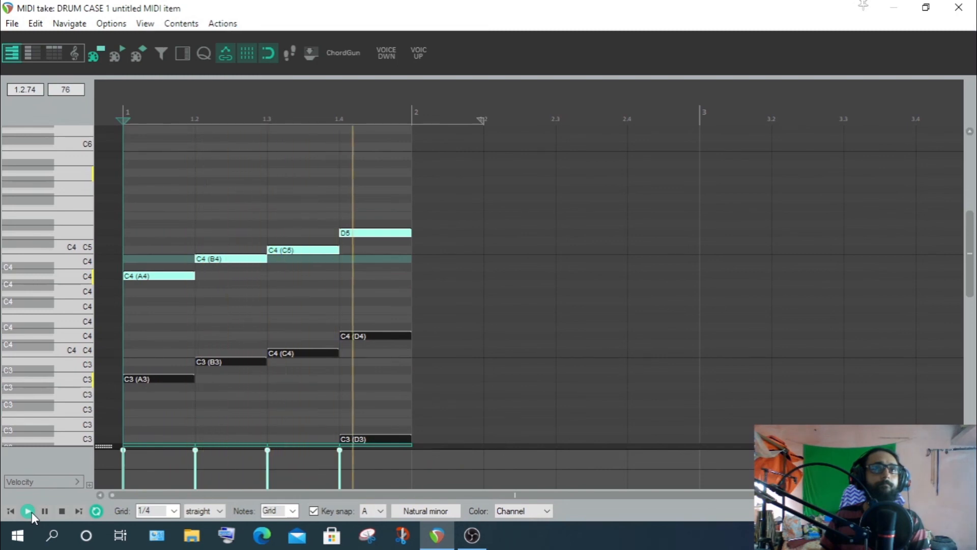
pyautogui.click(959, 7)
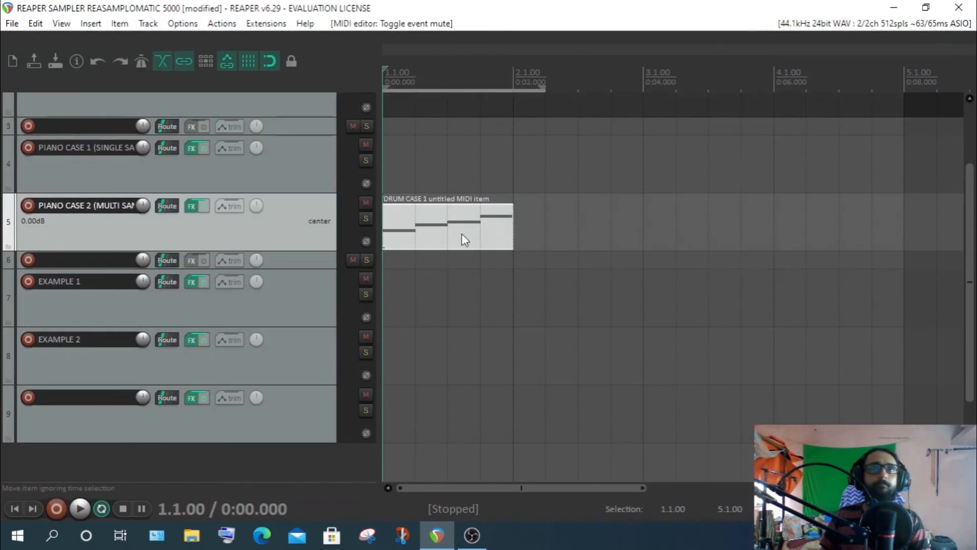
# - Move the MIDI item to the unnamed track 9 and play the A4 to D5 phrase from its start in the MIDI editor
pyautogui.moveTo(462, 233); pyautogui.dragTo(447, 403)
pyautogui.click(407, 425)
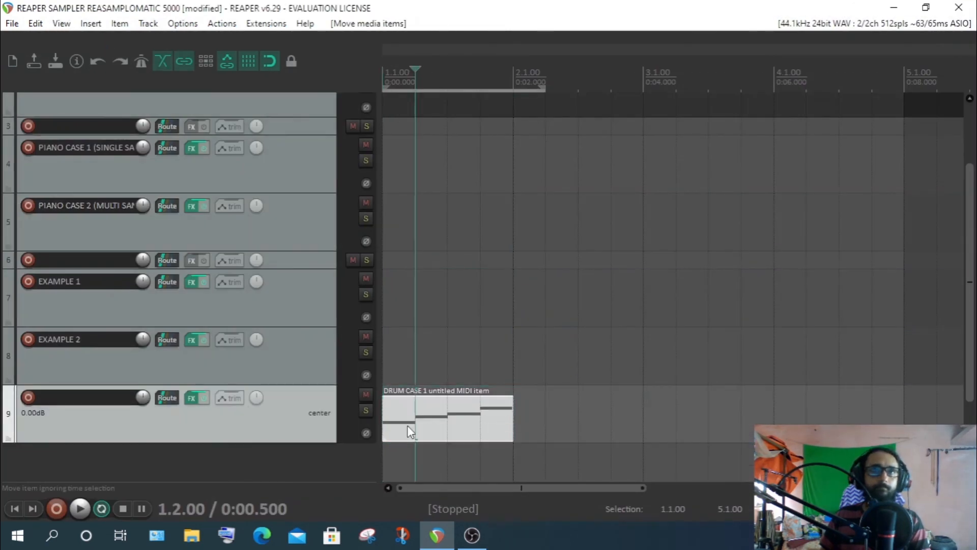
pyautogui.doubleClick(408, 426)
pyautogui.click(127, 118)
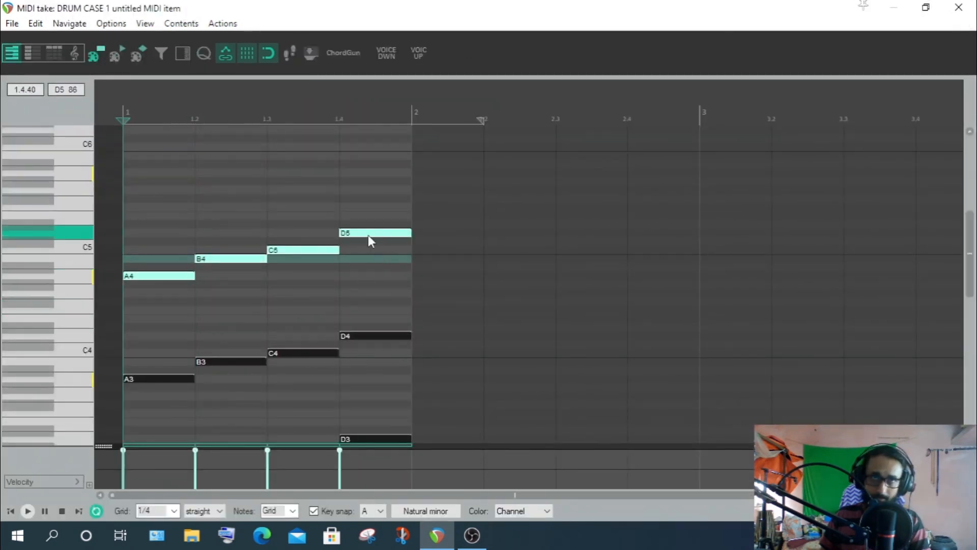
pyautogui.click(29, 511)
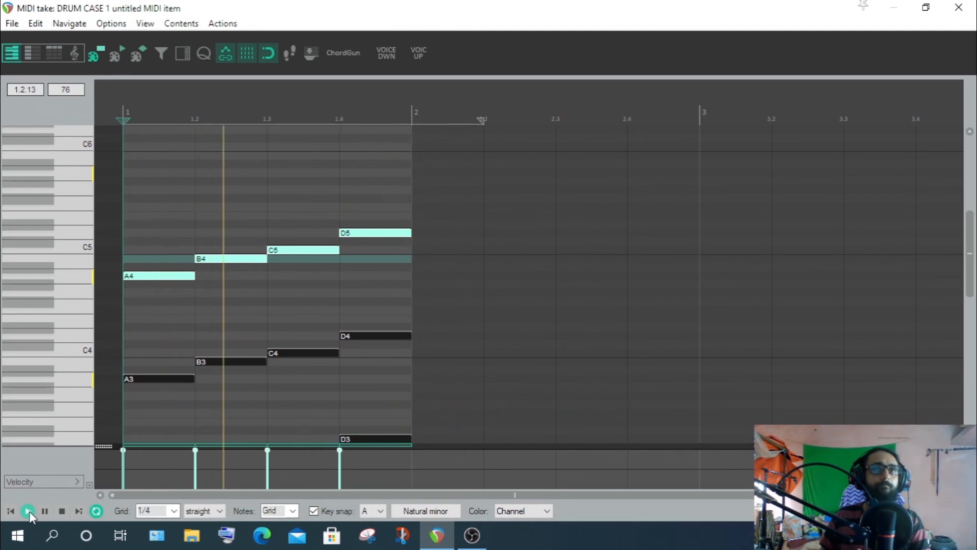
pyautogui.press('space')
pyautogui.click(959, 10)
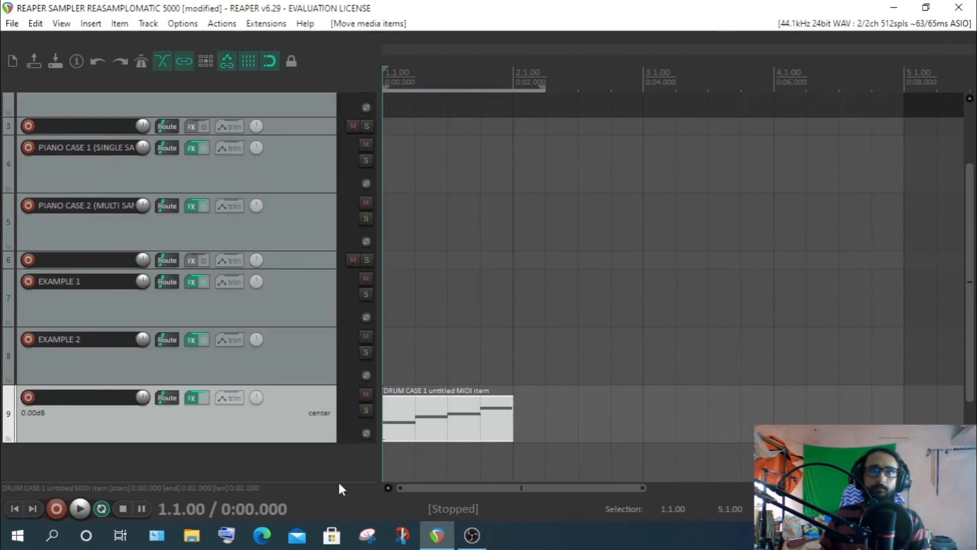
# - Move the MIDI item back to the PIANO CASE 2 track and select that track
pyautogui.moveTo(420, 422); pyautogui.dragTo(425, 226)
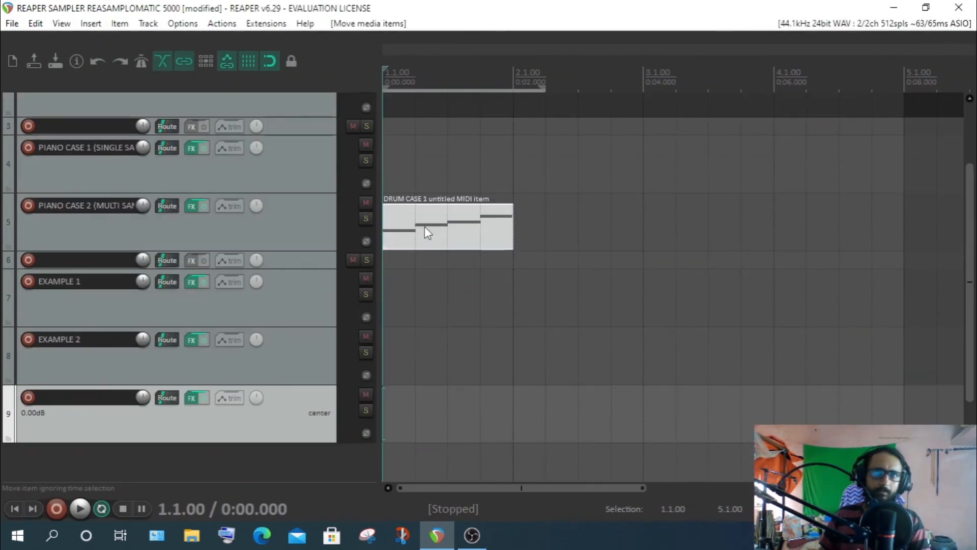
pyautogui.click(294, 227)
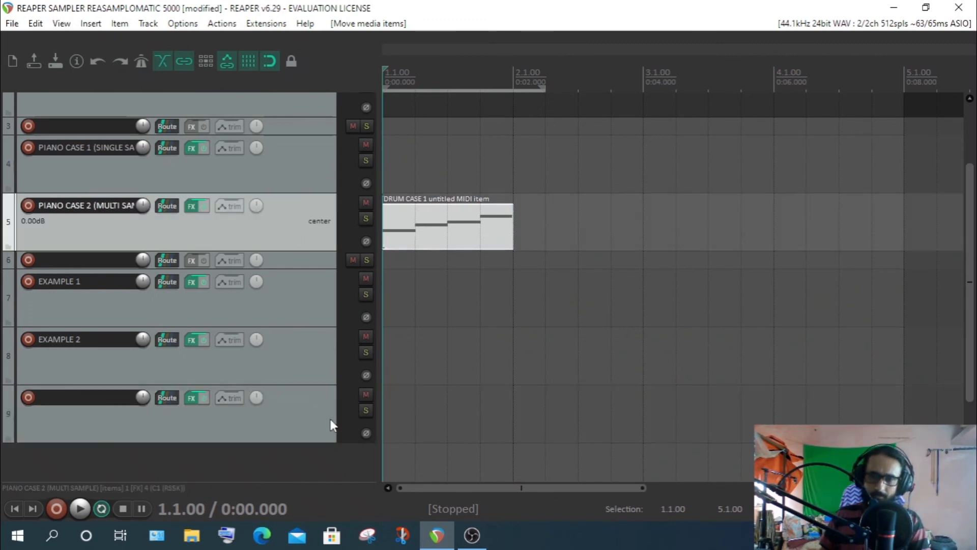